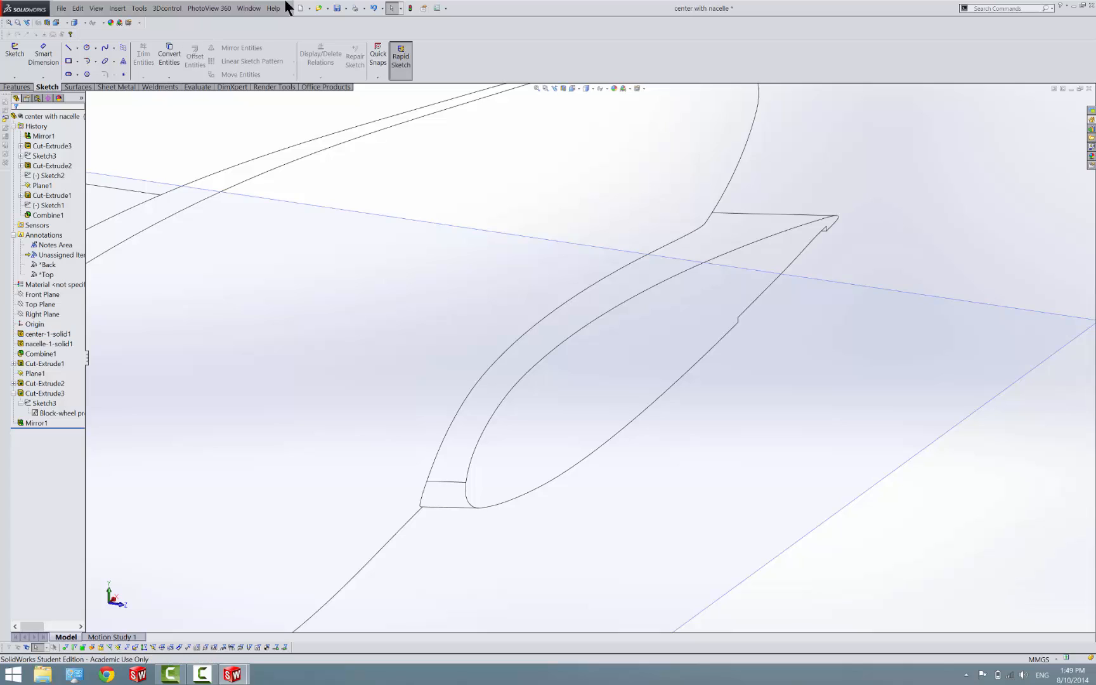
# Make a new assembly from the current part and place the center with nacelle component at the origin
pyautogui.click(326, 9)
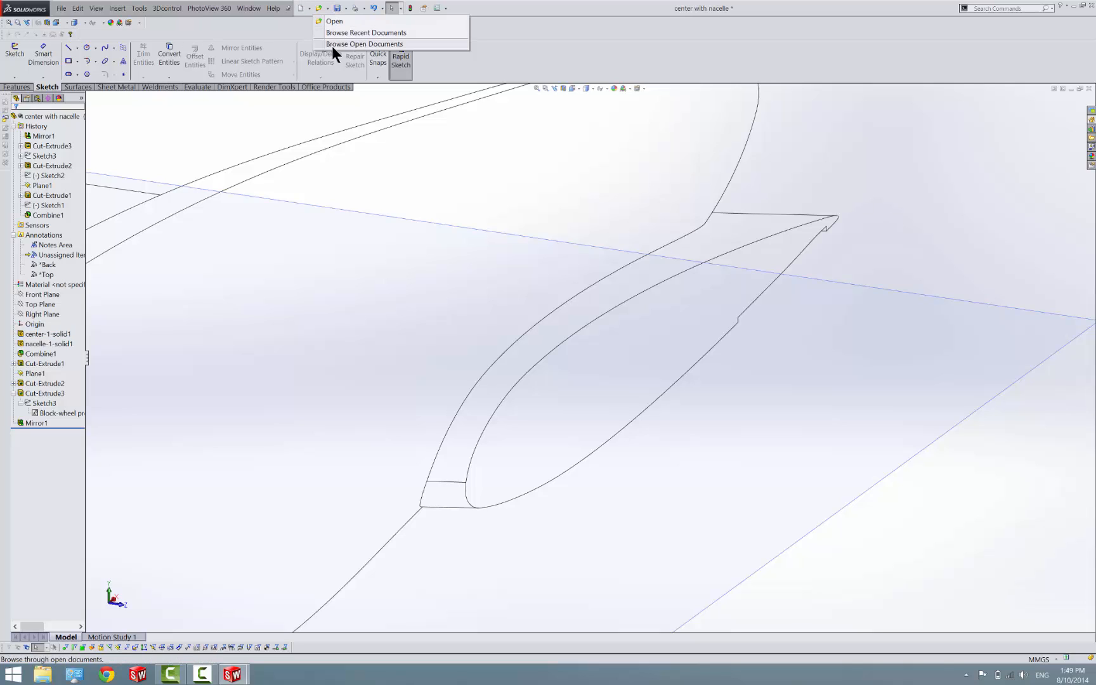
pyautogui.click(310, 7)
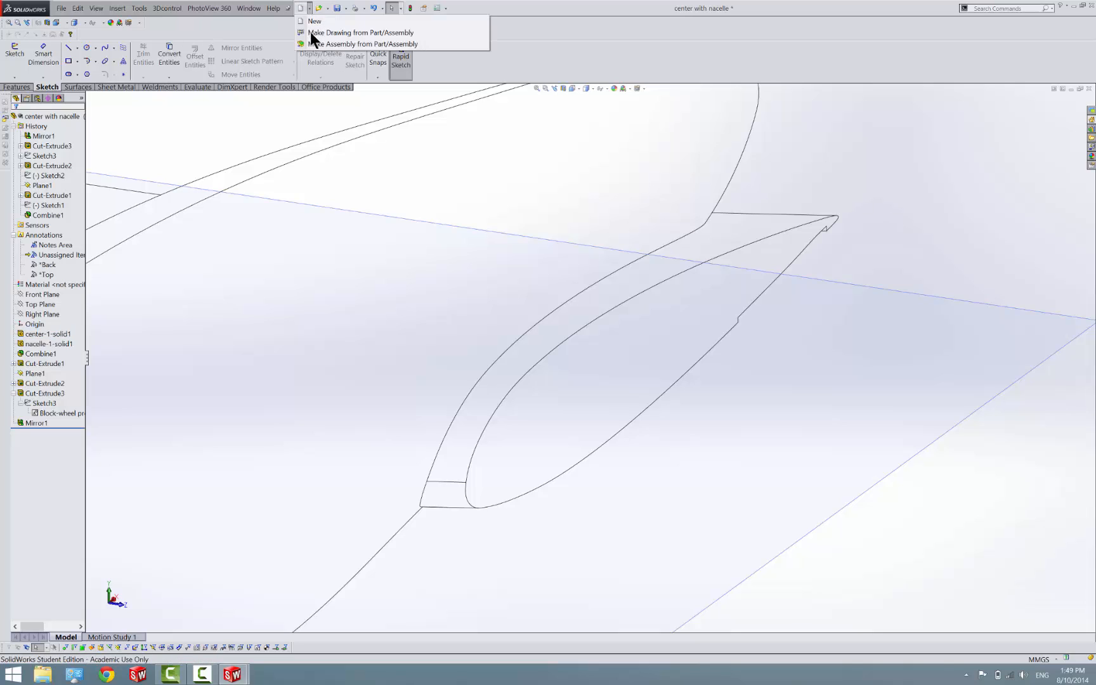
pyautogui.click(317, 45)
pyautogui.click(323, 341)
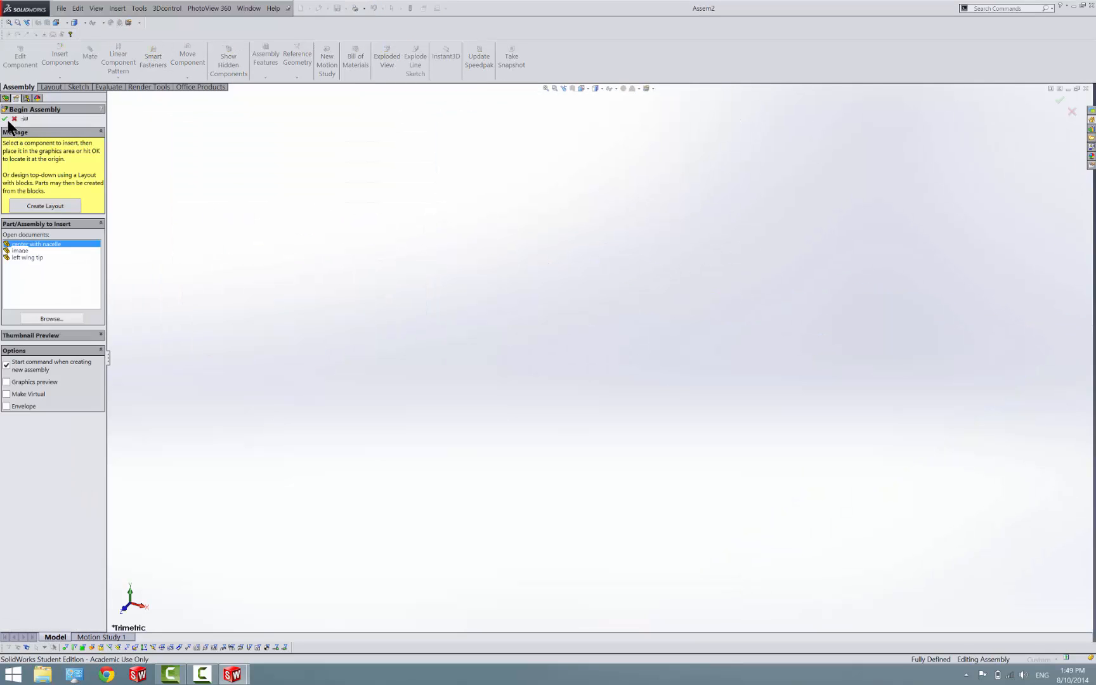
pyautogui.click(5, 119)
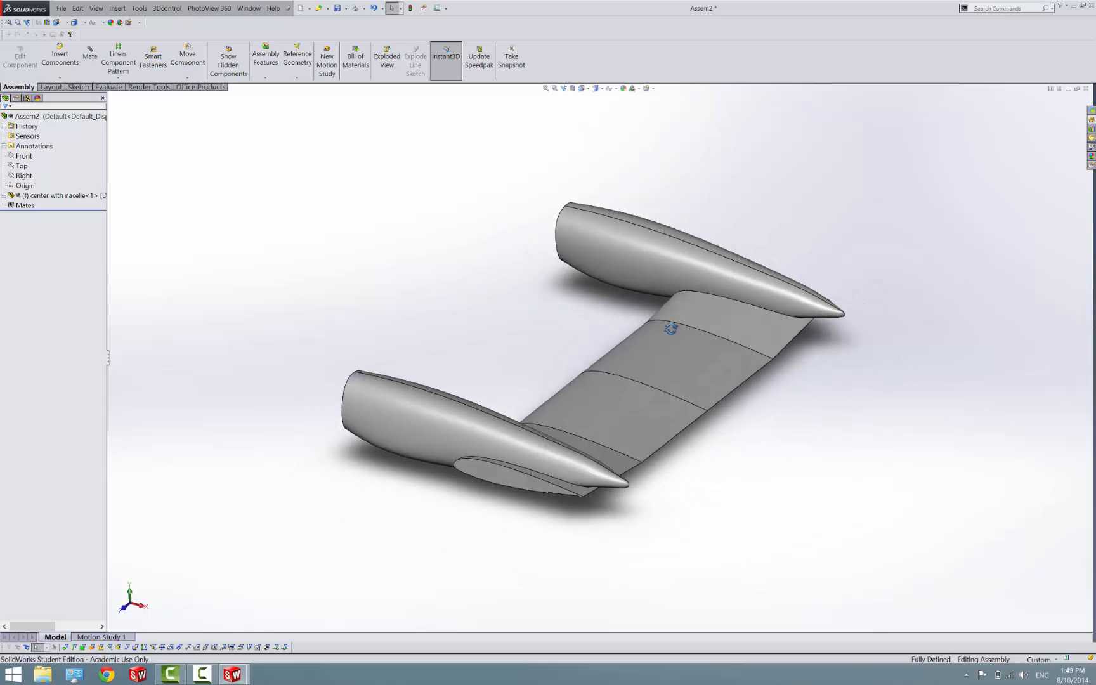
# Insert the left wing tip component and place it freely beside the wing stub on the outer side of the nacelle
pyautogui.moveTo(671, 328); pyautogui.dragTo(789, 308, button='middle')
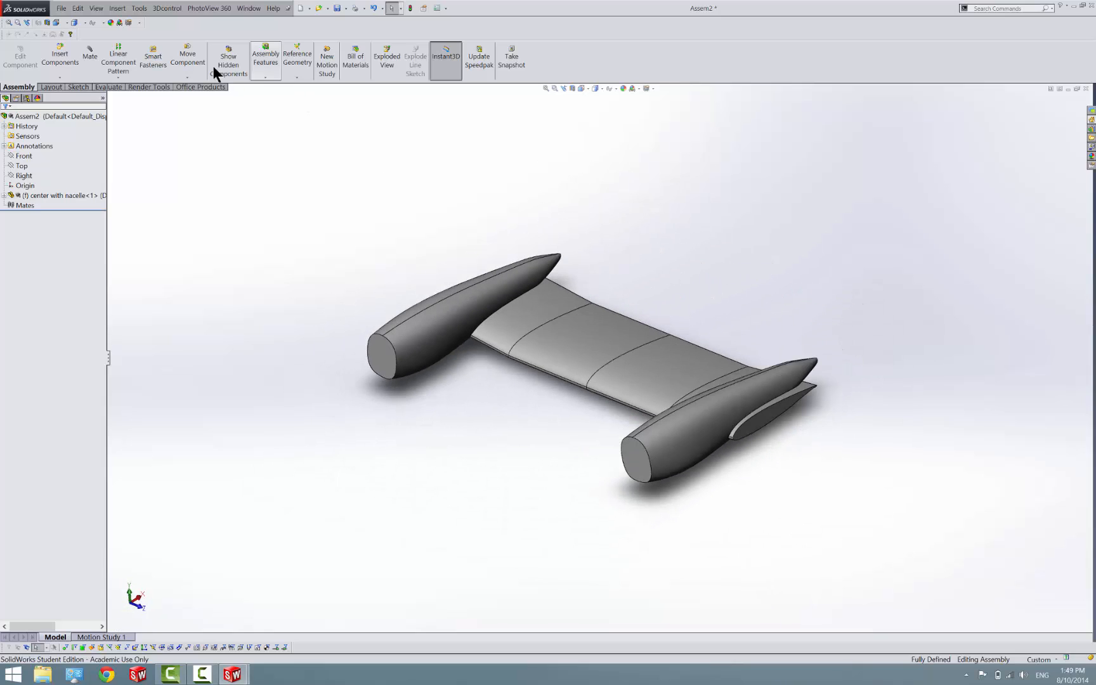
pyautogui.click(65, 56)
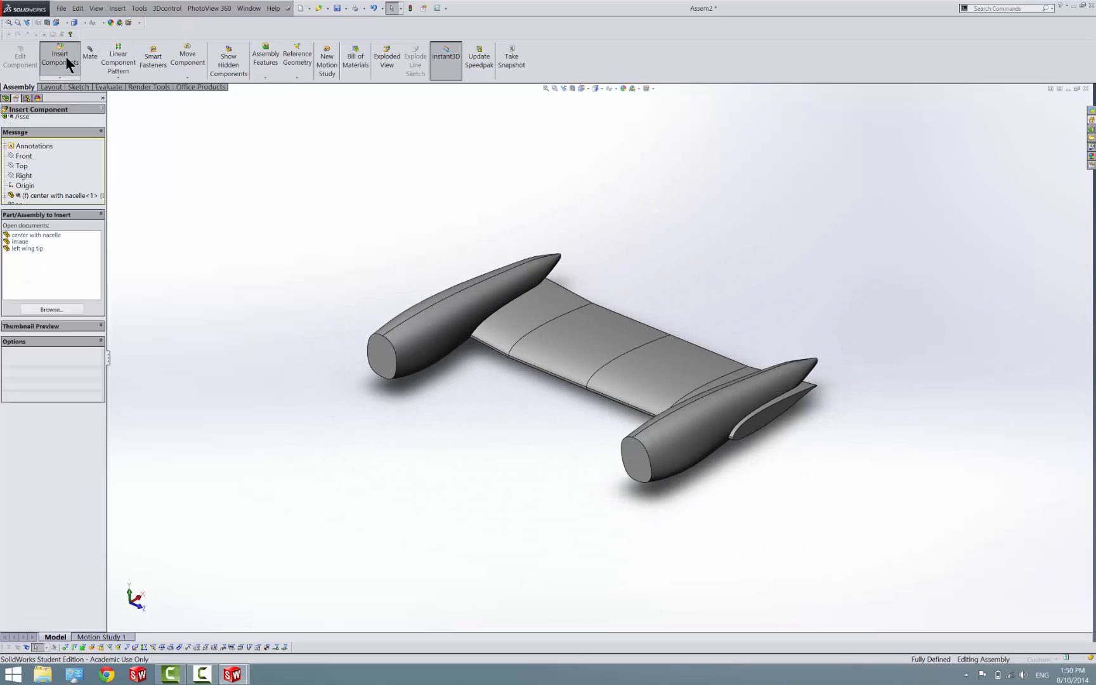
pyautogui.click(20, 248)
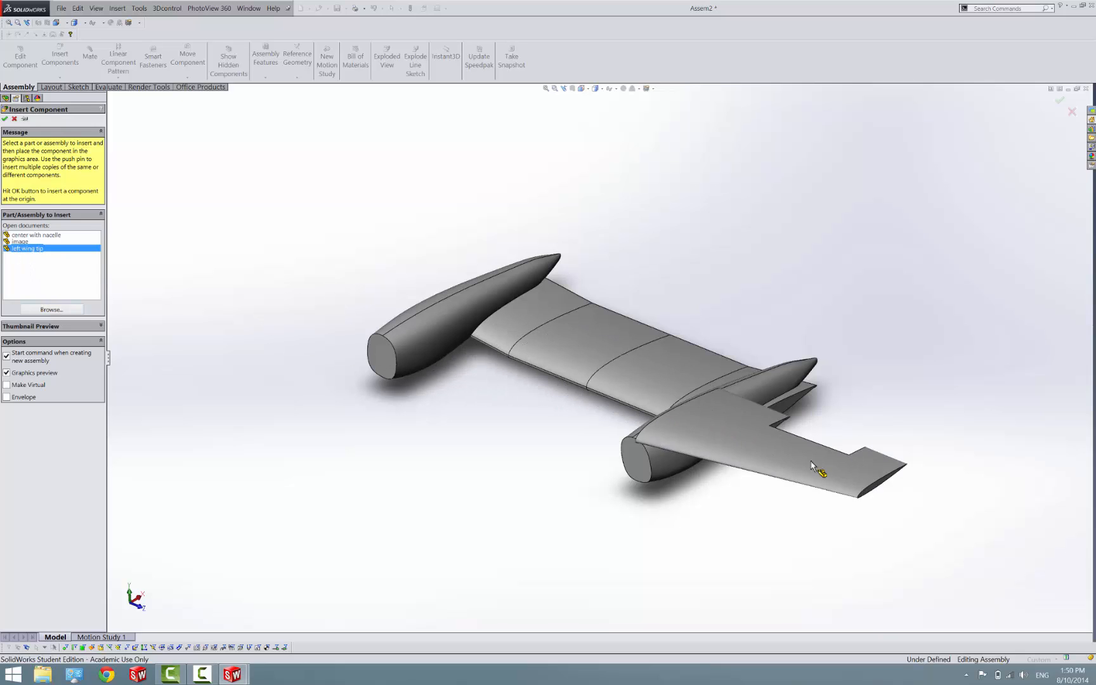
pyautogui.click(793, 536)
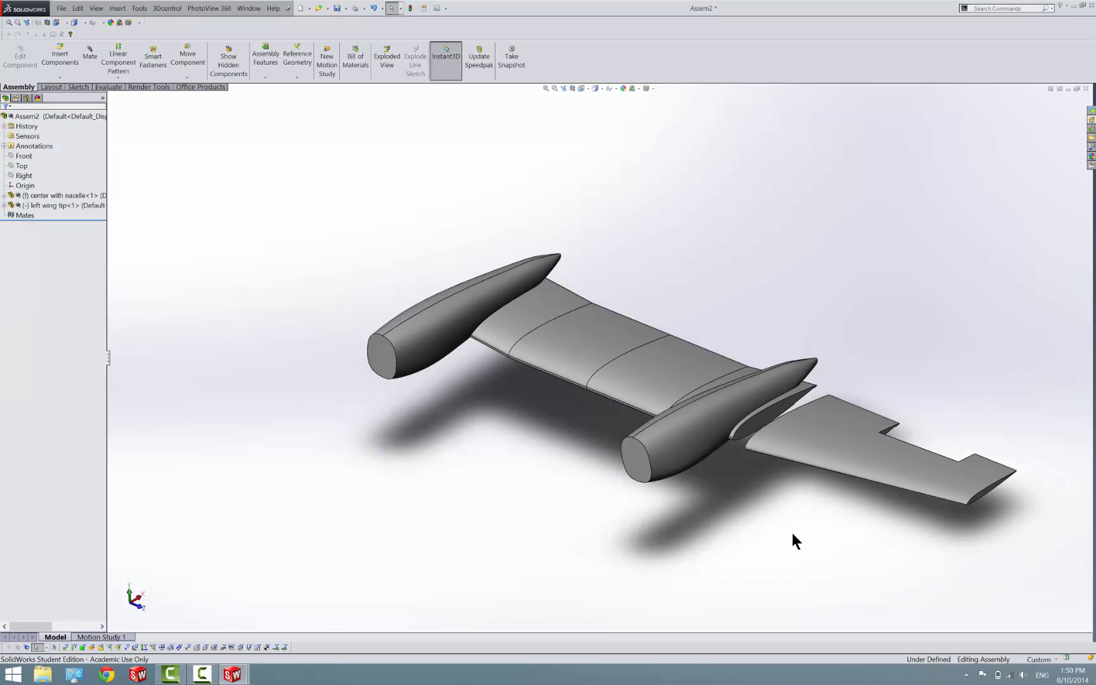
# Switch to the left wing tip part and start a sketch on its root airfoil face, viewed normal to that face
pyautogui.scroll(-10, 745, 436)
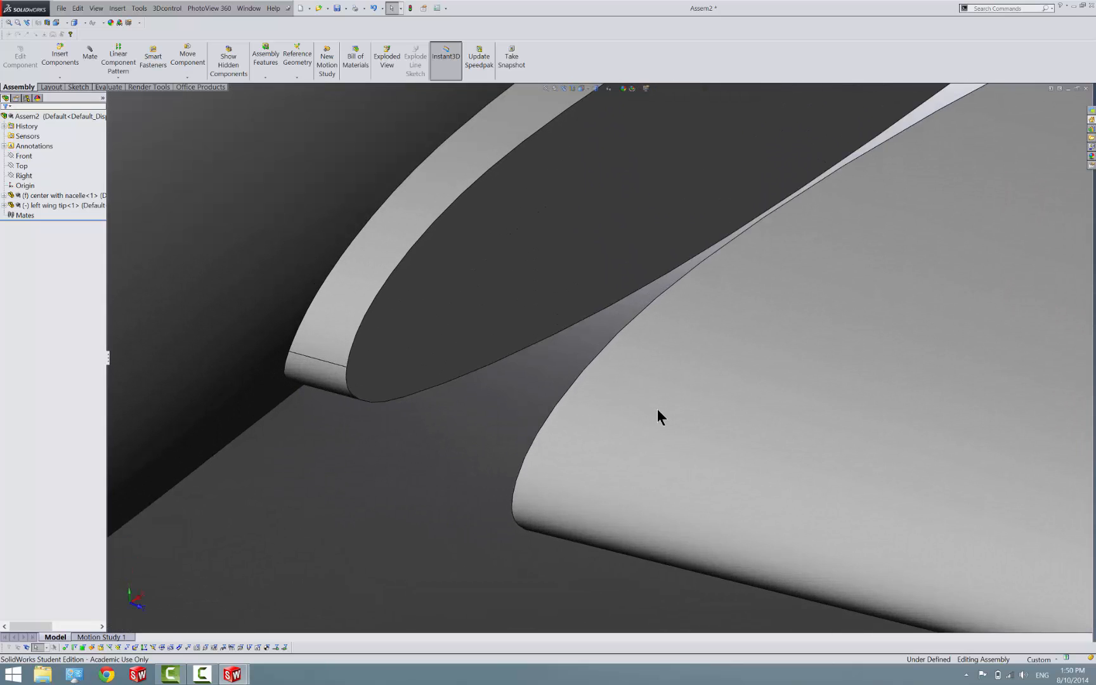
pyautogui.moveTo(657, 409)
pyautogui.mouseDown(button='middle')
pyautogui.moveTo(671, 350)
pyautogui.moveTo(720, 284)
pyautogui.moveTo(745, 284)
pyautogui.moveTo(651, 426)
pyautogui.mouseUp(button='middle')
pyautogui.scroll(5, 651, 426)
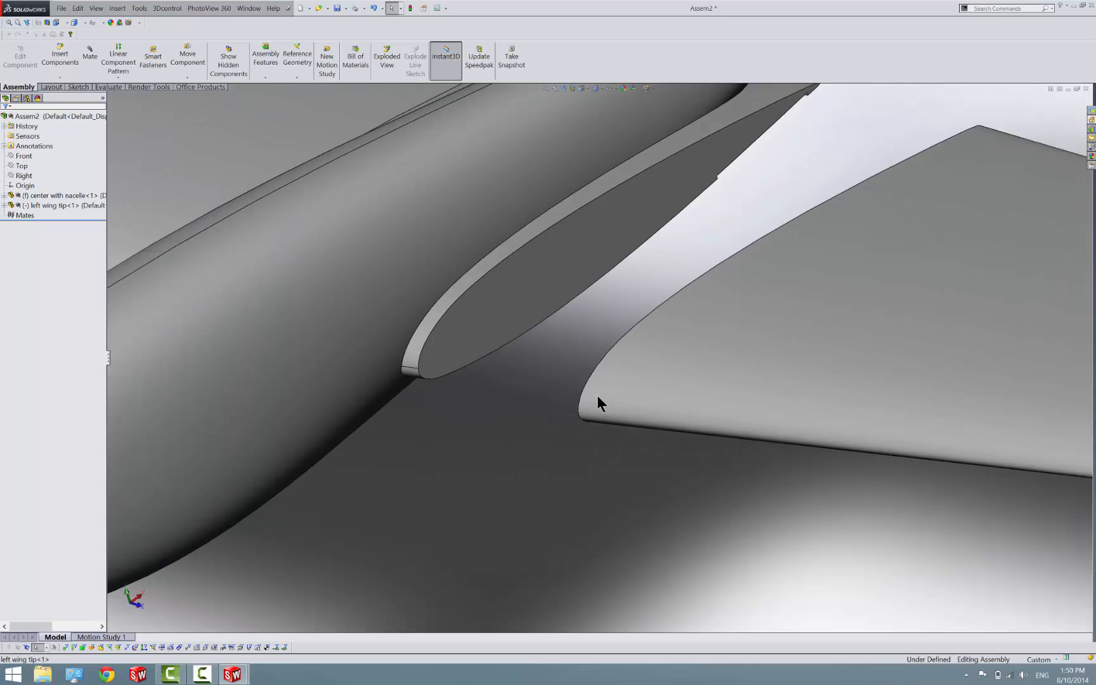
pyautogui.scroll(3, 597, 395)
pyautogui.moveTo(223, 678)
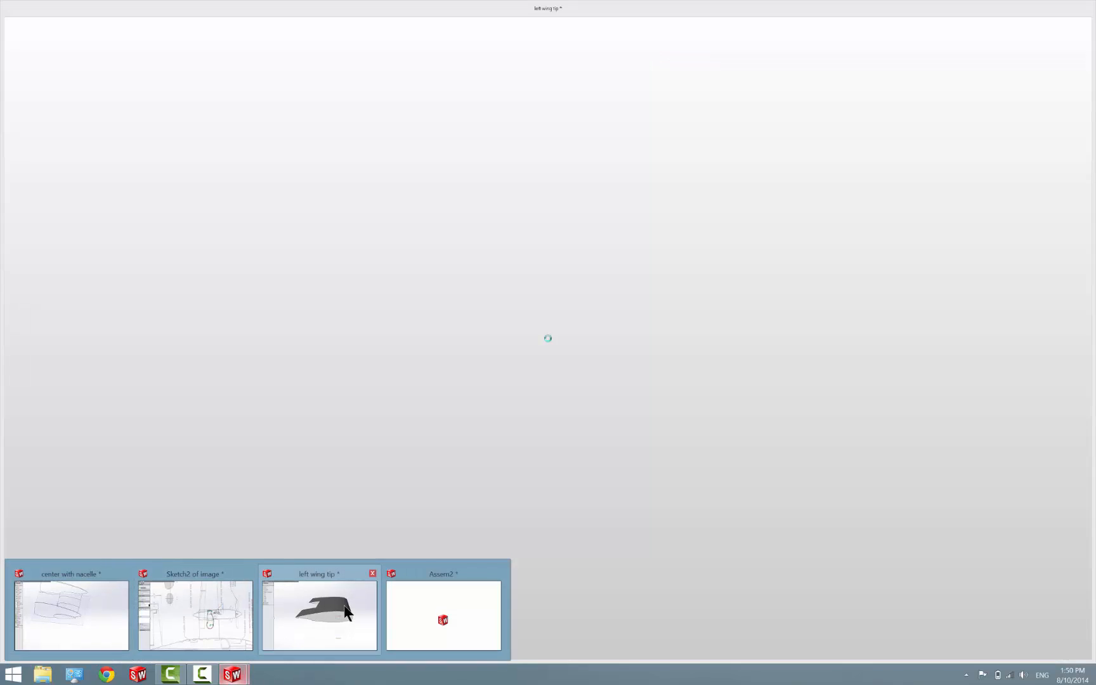
pyautogui.click(344, 605)
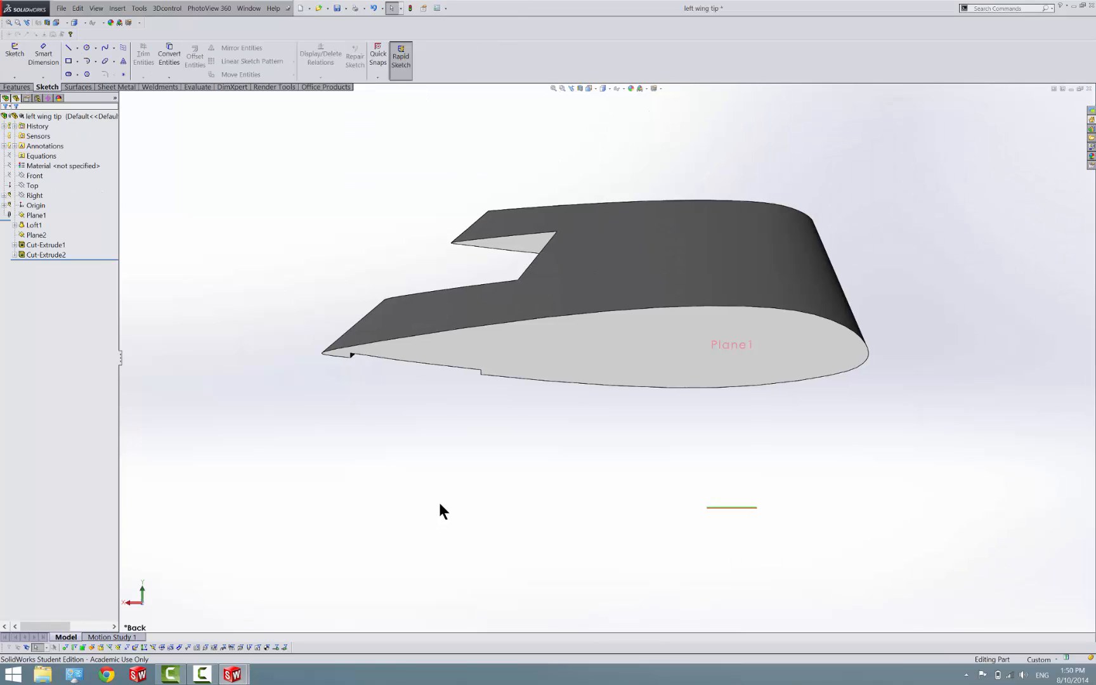
pyautogui.click(583, 343)
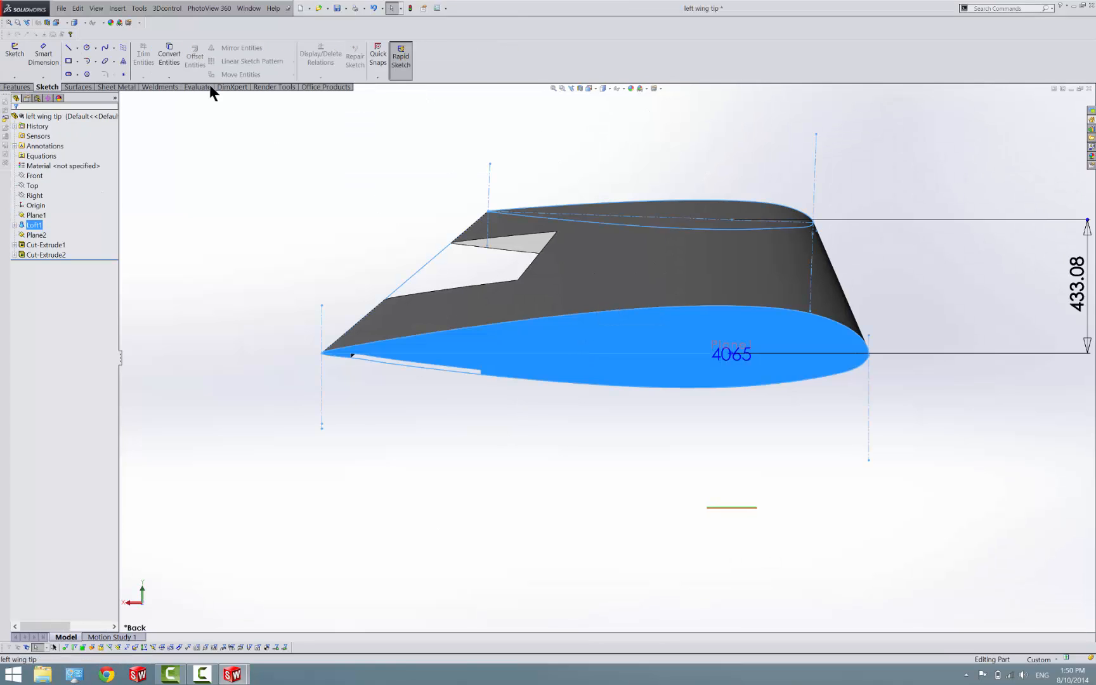
pyautogui.click(12, 57)
pyautogui.rightClick(44, 262)
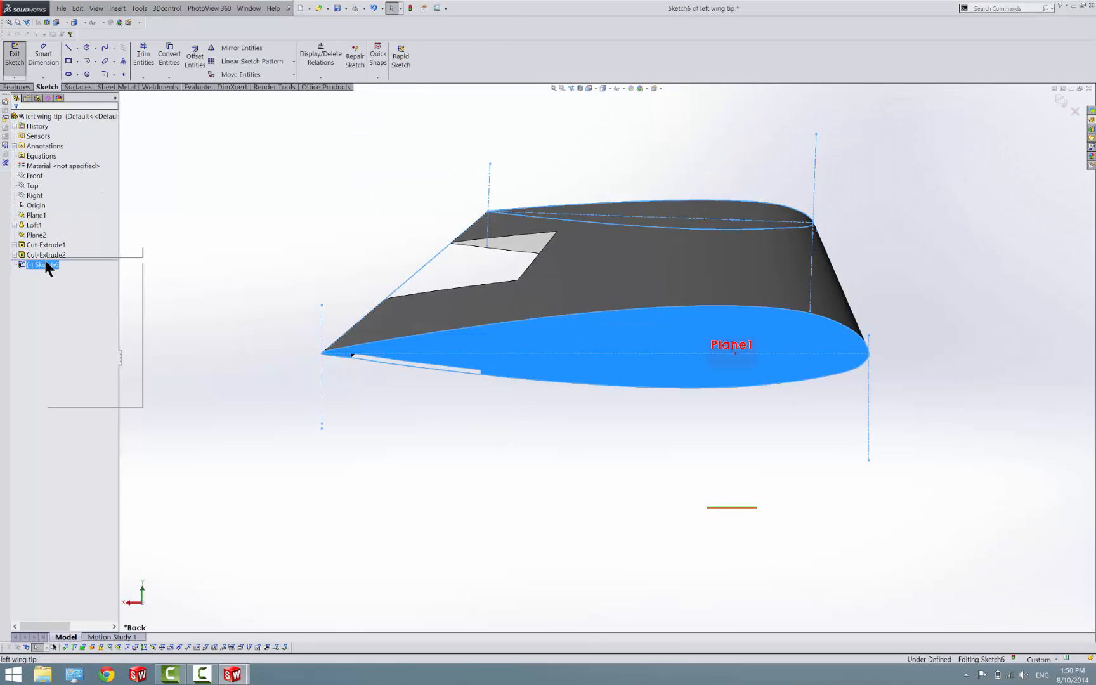
pyautogui.click(64, 251)
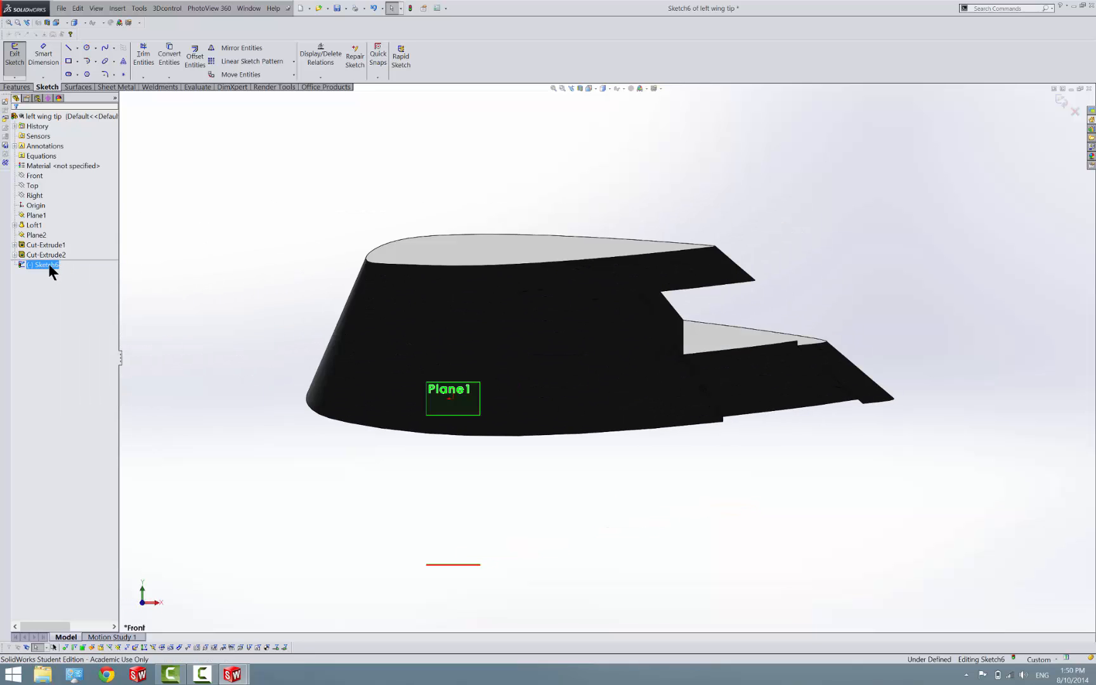
pyautogui.rightClick(49, 264)
pyautogui.click(62, 255)
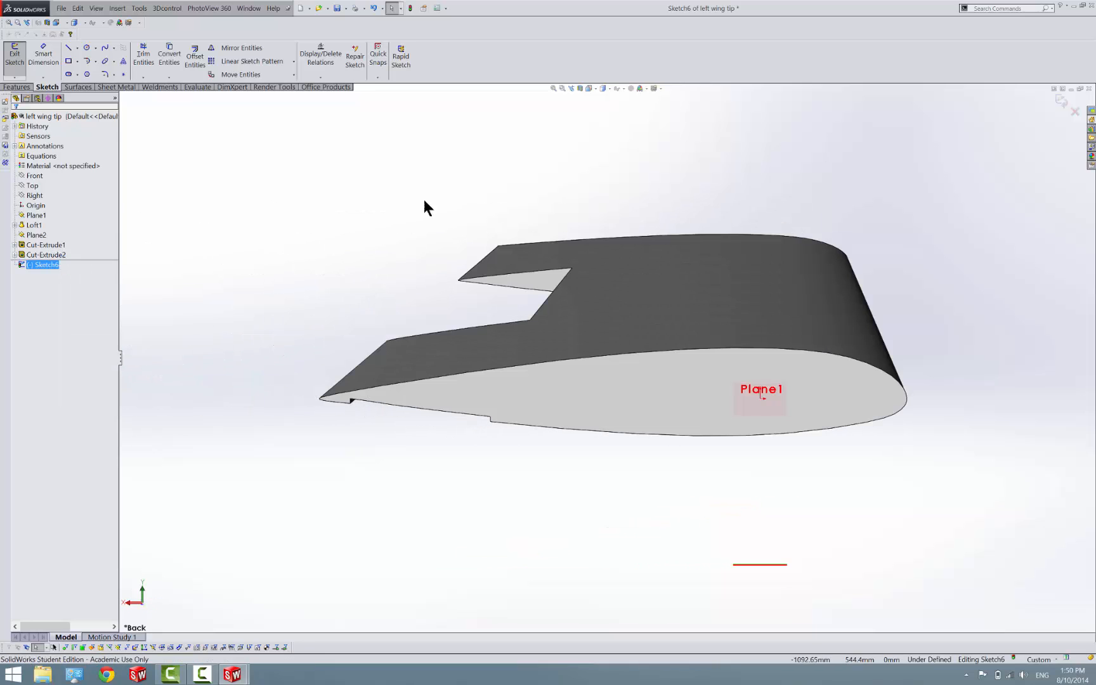
# Convert the root airfoil face's outline into sketch entities and turn them all into construction geometry
pyautogui.click(423, 261)
pyautogui.click(637, 375)
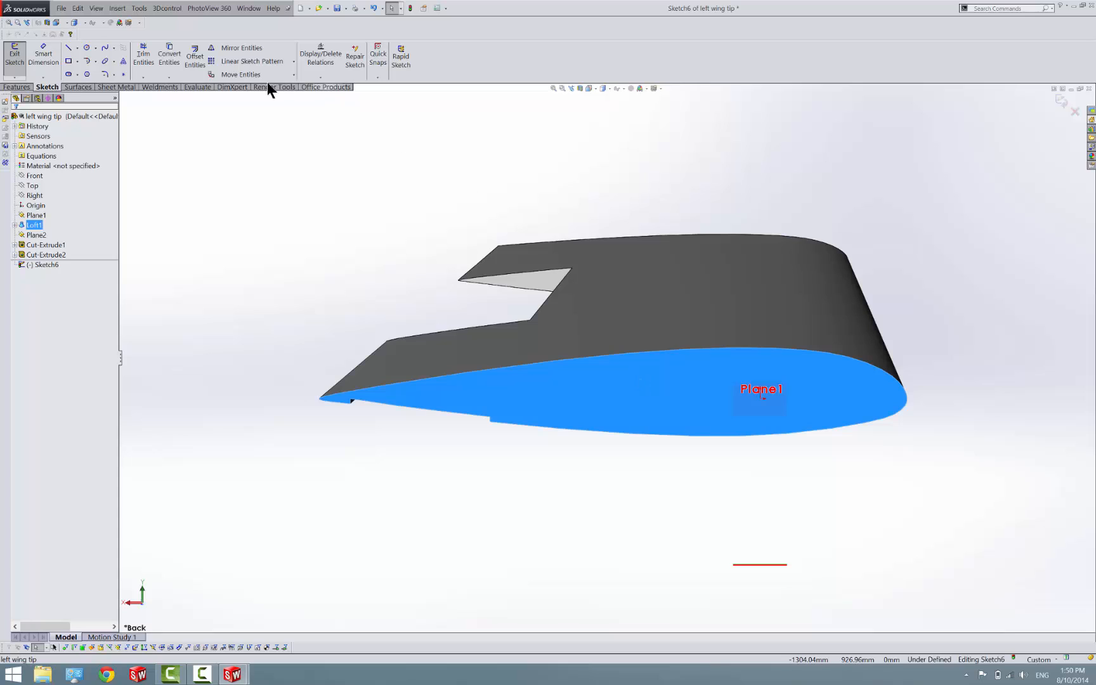
pyautogui.click(175, 55)
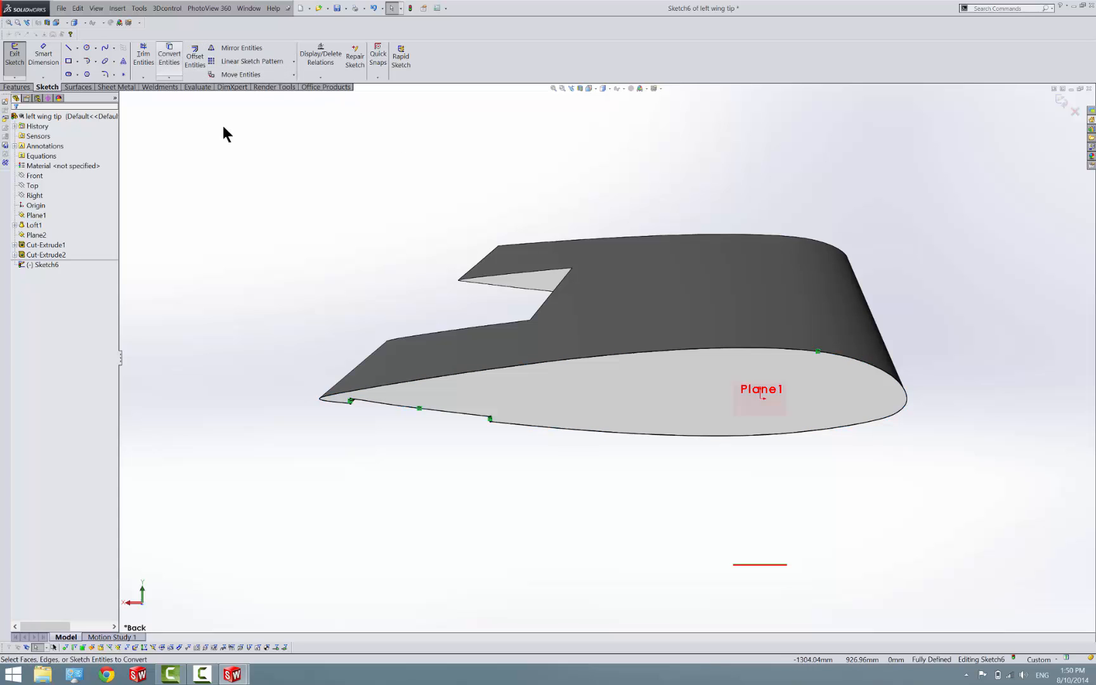
pyautogui.moveTo(250, 228)
pyautogui.mouseDown()
pyautogui.moveTo(896, 465)
pyautogui.moveTo(983, 524)
pyautogui.mouseUp()
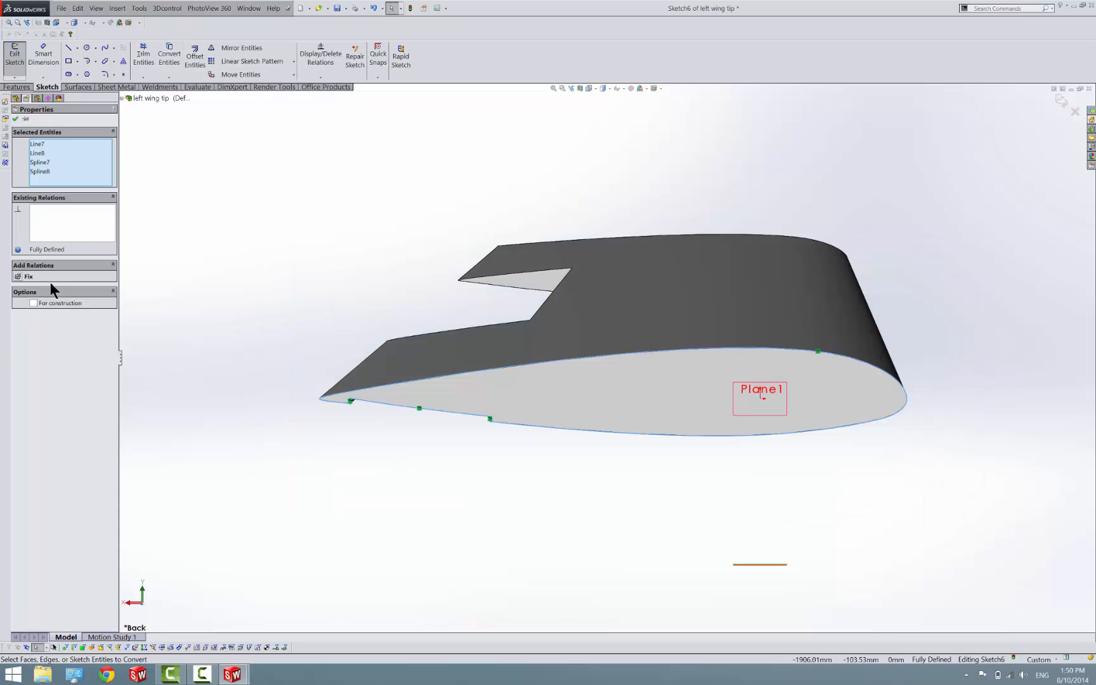
pyautogui.click(151, 329)
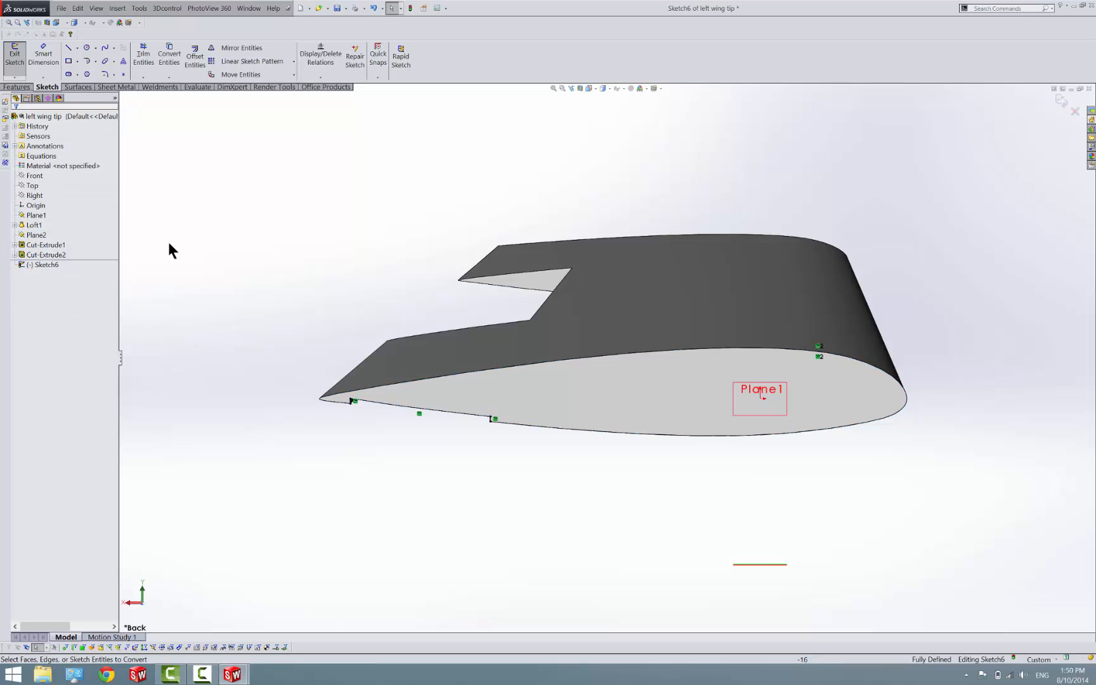
# Draw a vertical centerline about 362 mm long just behind the airfoil's trailing edge
pyautogui.click(77, 47)
pyautogui.click(90, 72)
pyautogui.click(309, 327)
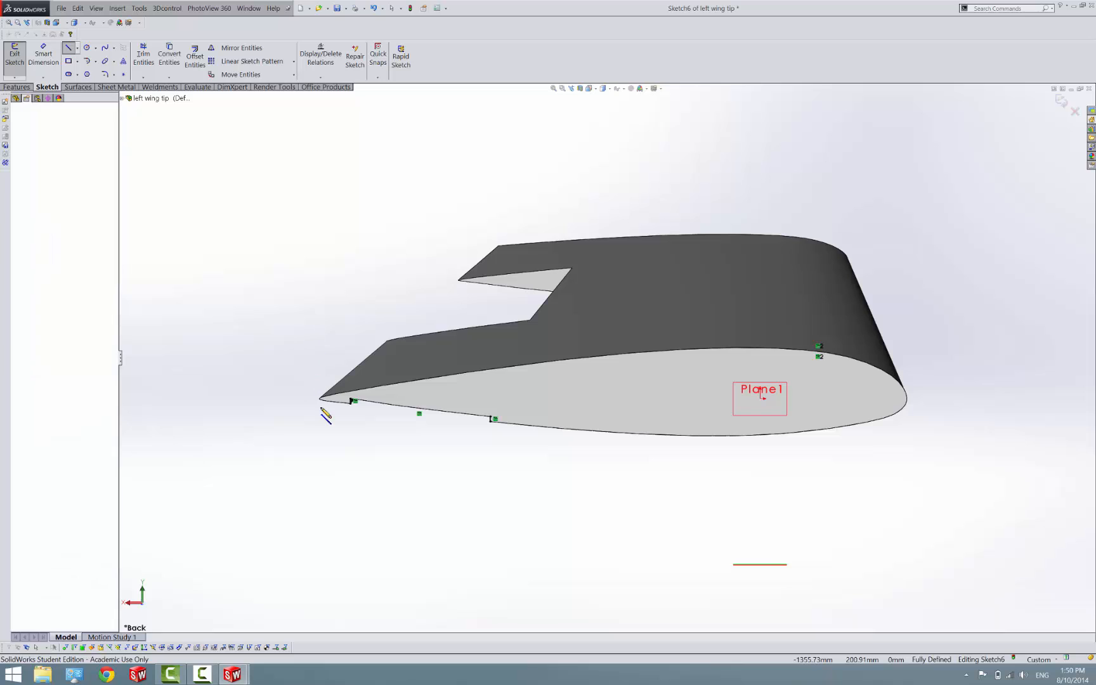
pyautogui.click(309, 448)
pyautogui.press('Escape')
pyautogui.press('Escape')
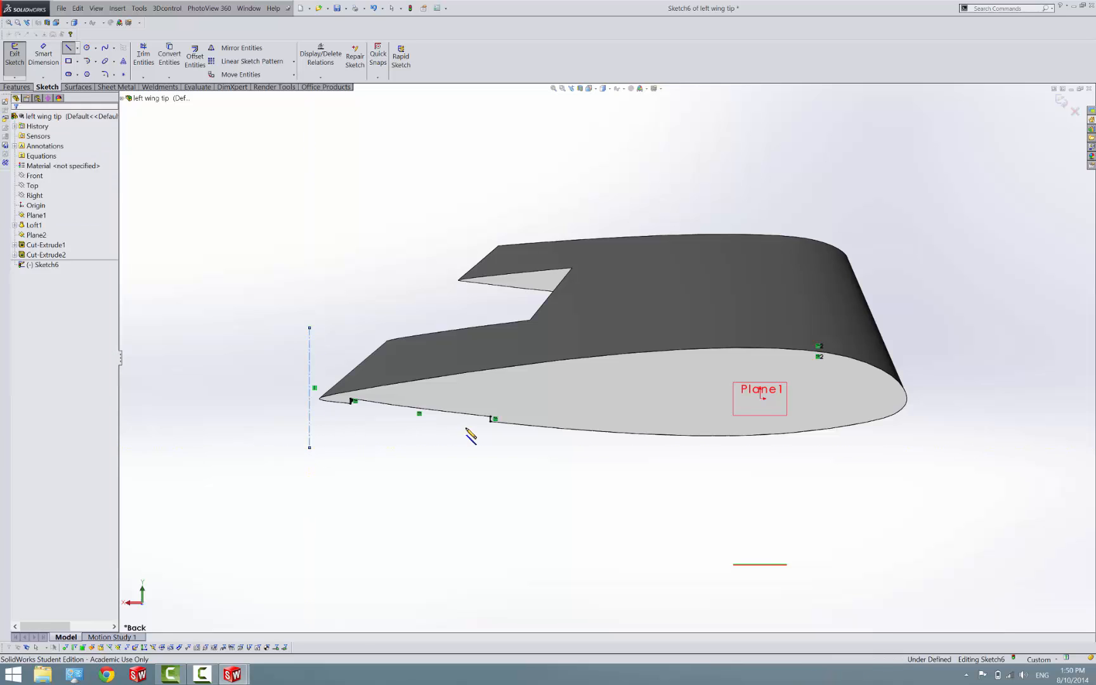
# Draw a vertical centerline about 503 mm long just ahead of the leading edge and make it tangent to the airfoil spline
pyautogui.click(911, 281)
pyautogui.click(912, 447)
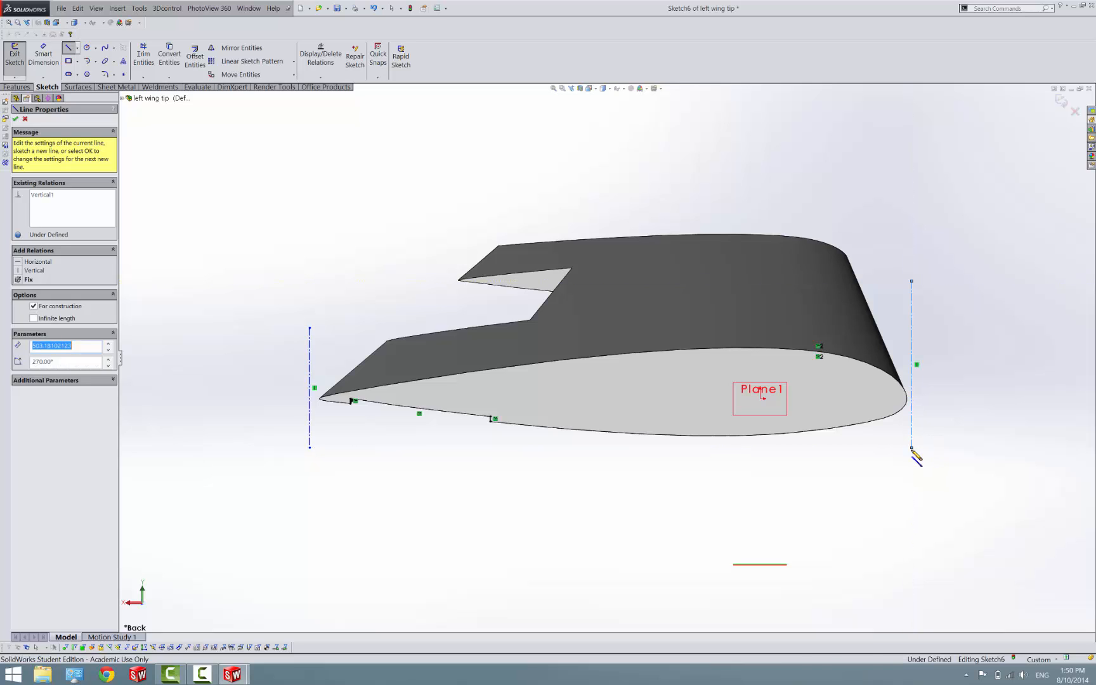
pyautogui.press('Escape')
pyautogui.press('Escape')
pyautogui.click(912, 434)
pyautogui.keyDown('ctrl'); pyautogui.click(901, 408); pyautogui.keyUp('ctrl')
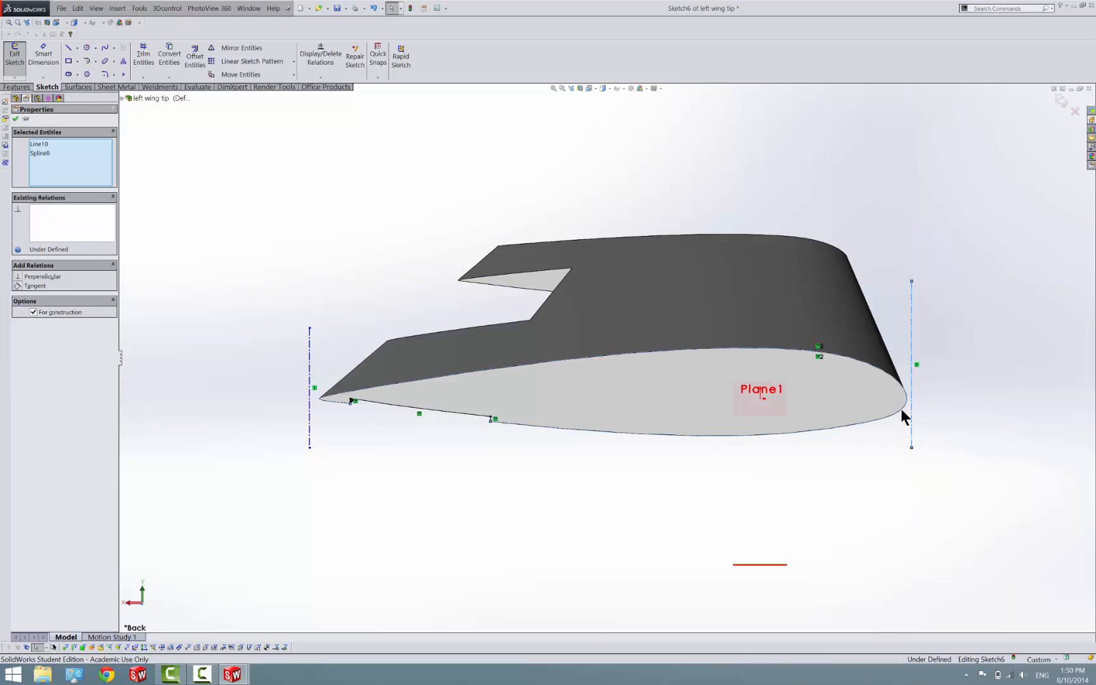
pyautogui.click(25, 286)
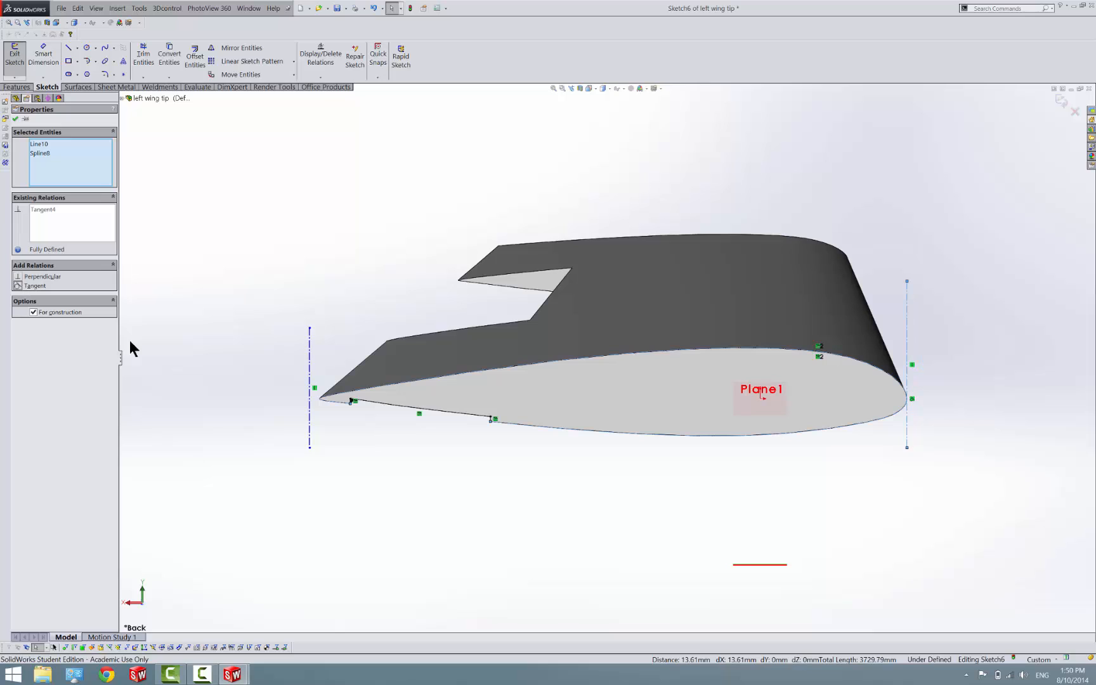
# Try to make the trailing-edge centerline tangent to the airfoil spline
pyautogui.click(311, 412)
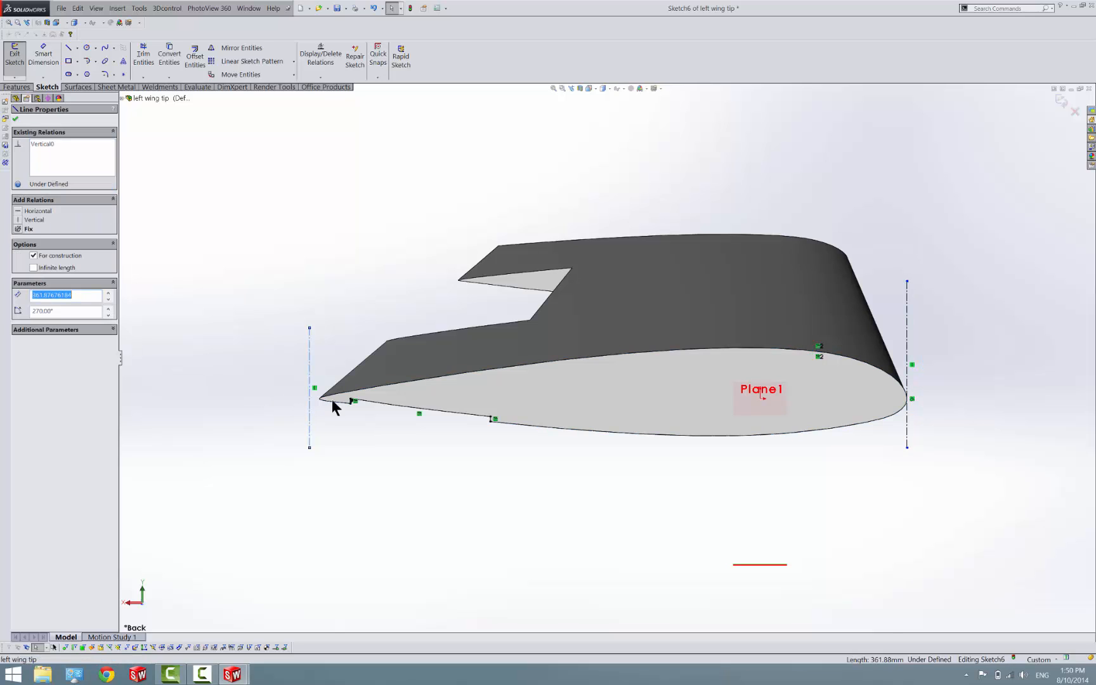
pyautogui.click(331, 401)
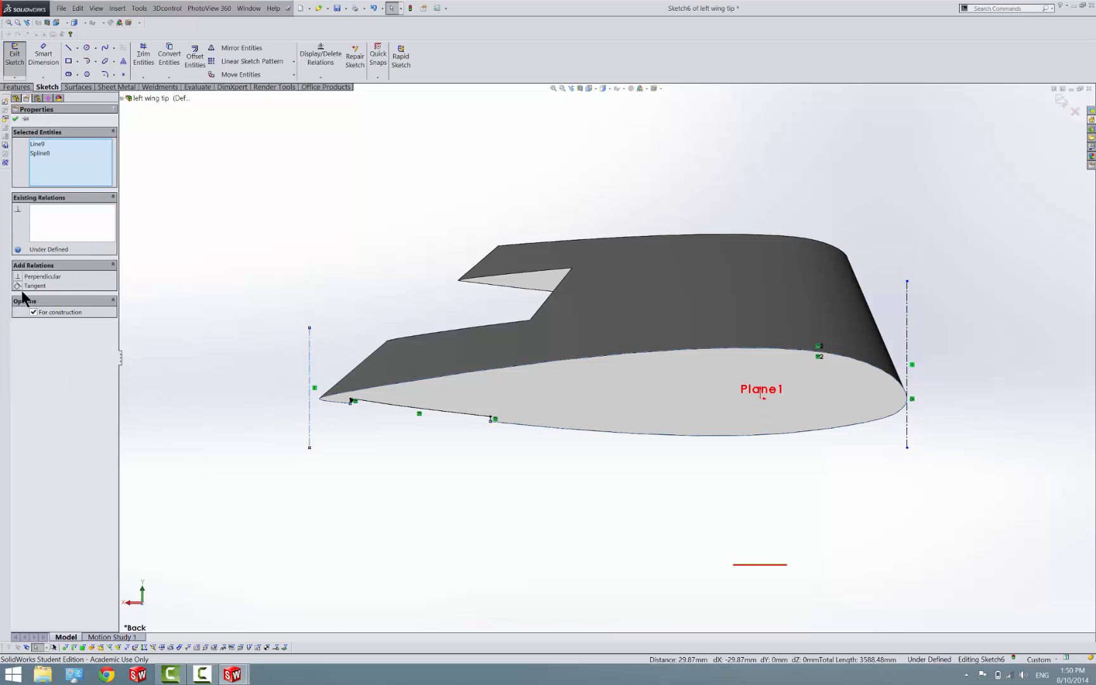
pyautogui.click(21, 286)
pyautogui.hotkey('ctrl', 'z')
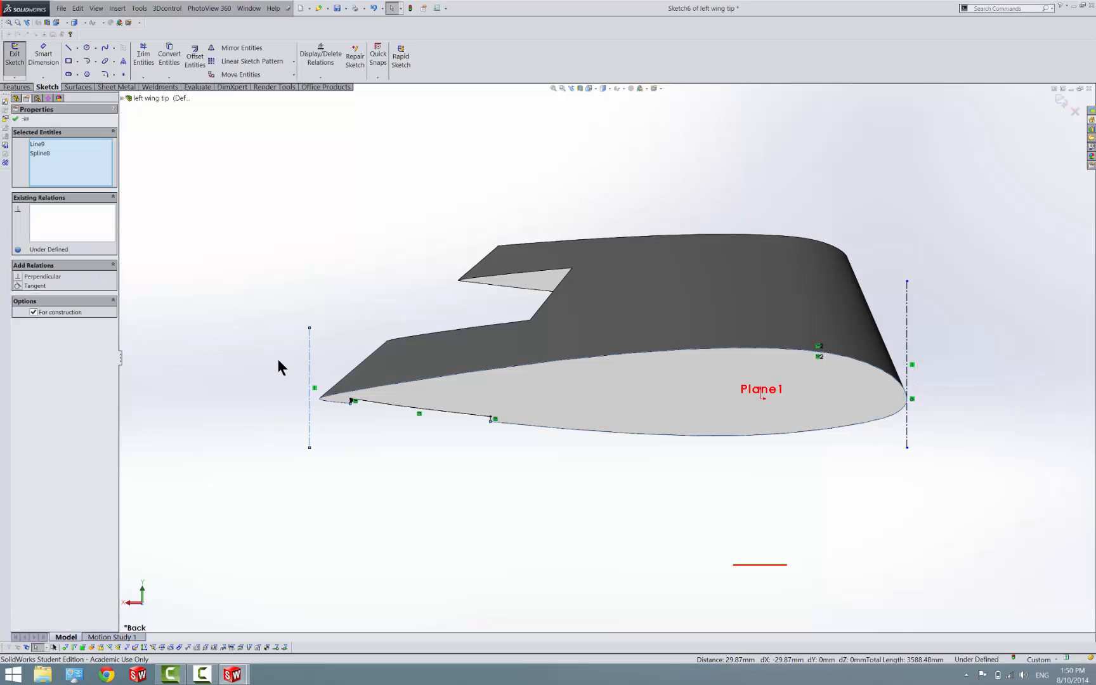
pyautogui.scroll(-5, 326, 389)
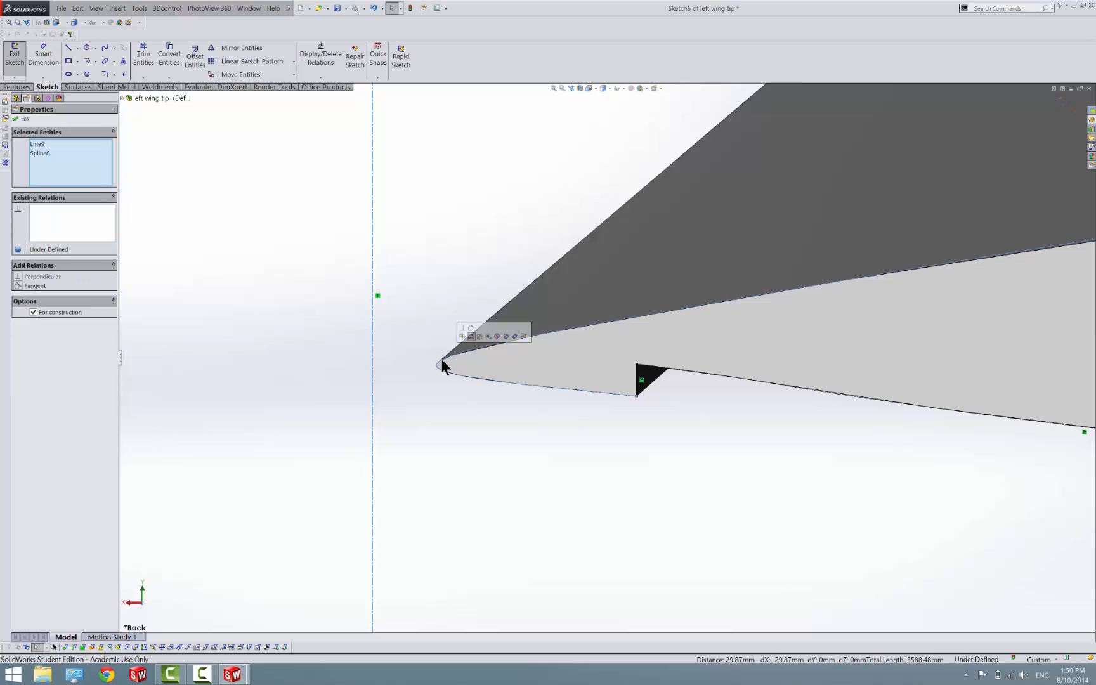
pyautogui.click(426, 346)
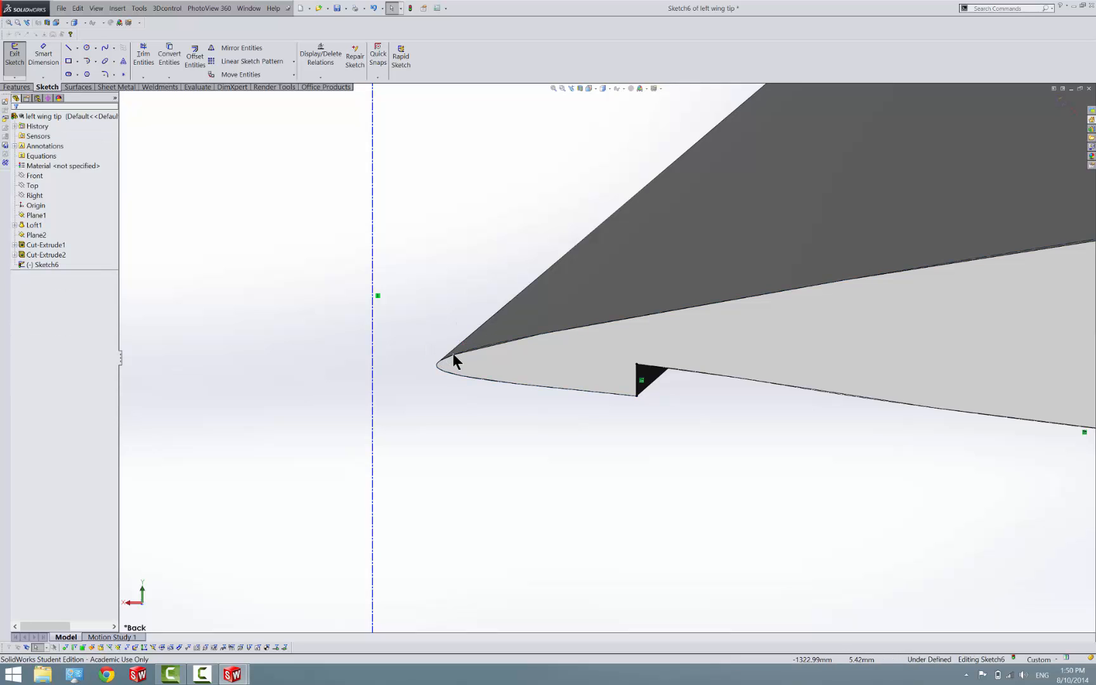
pyautogui.click(453, 356)
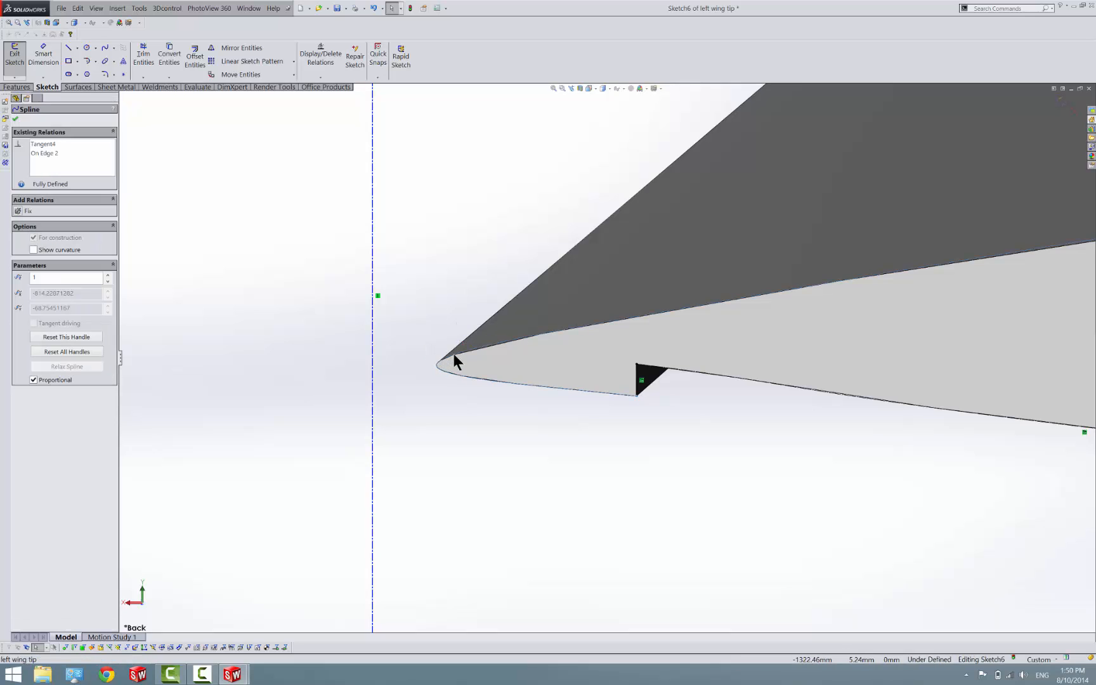
pyautogui.keyDown('ctrl'); pyautogui.click(374, 357); pyautogui.keyUp('ctrl')
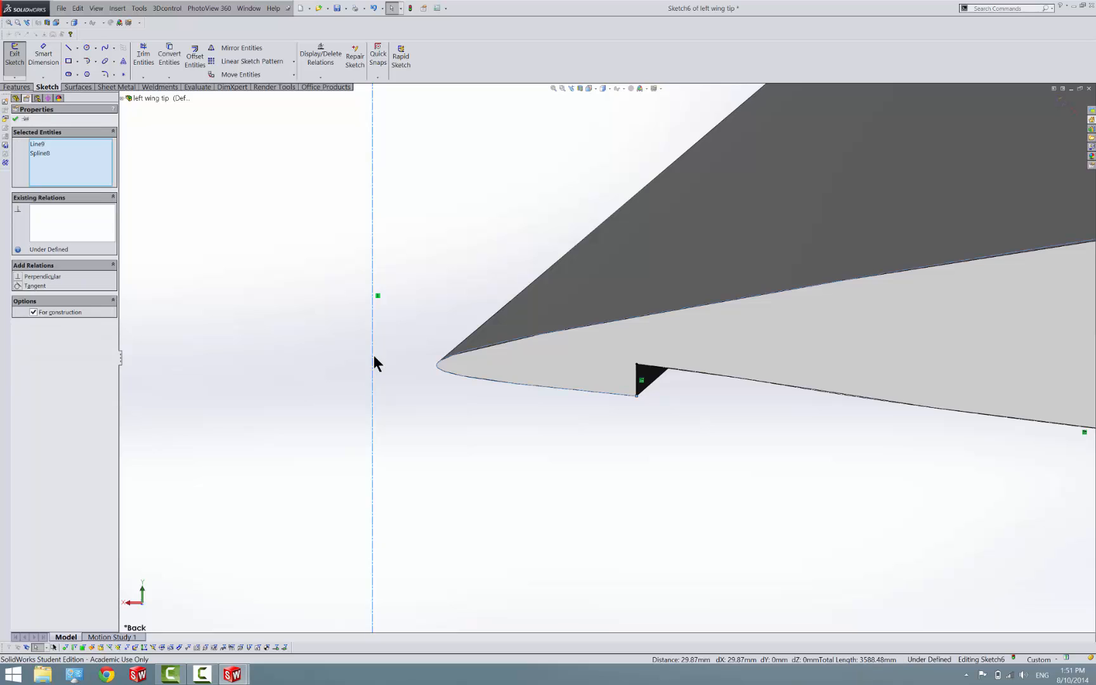
pyautogui.click(39, 284)
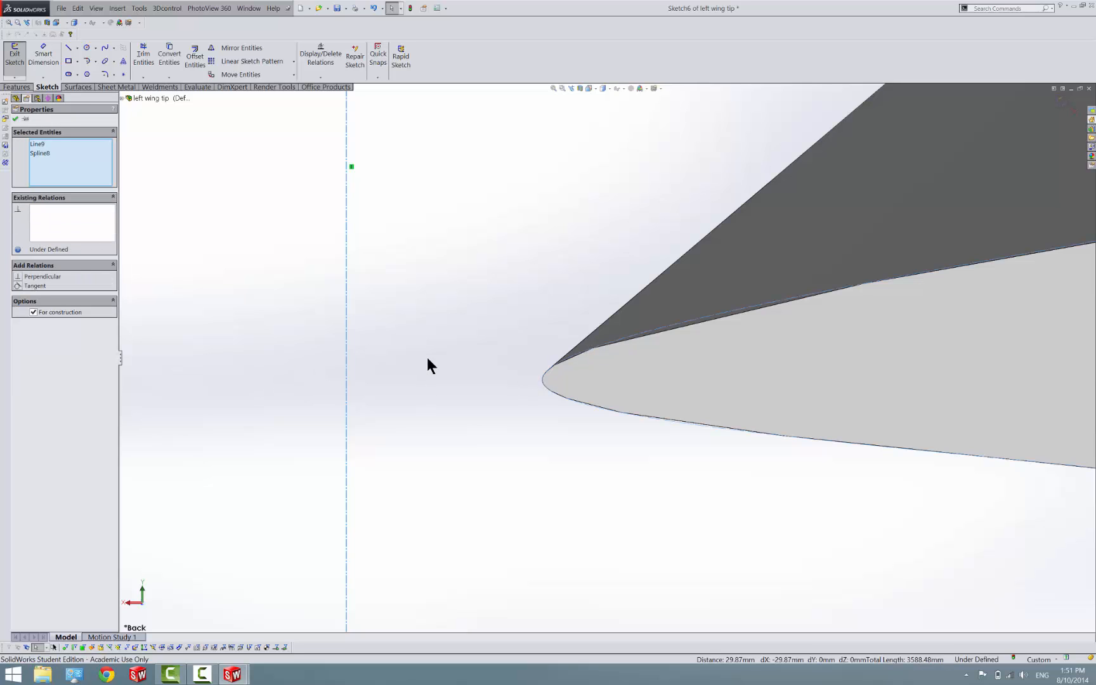
# Delete the vertical centerline behind the airfoil's trailing edge
pyautogui.press('f')
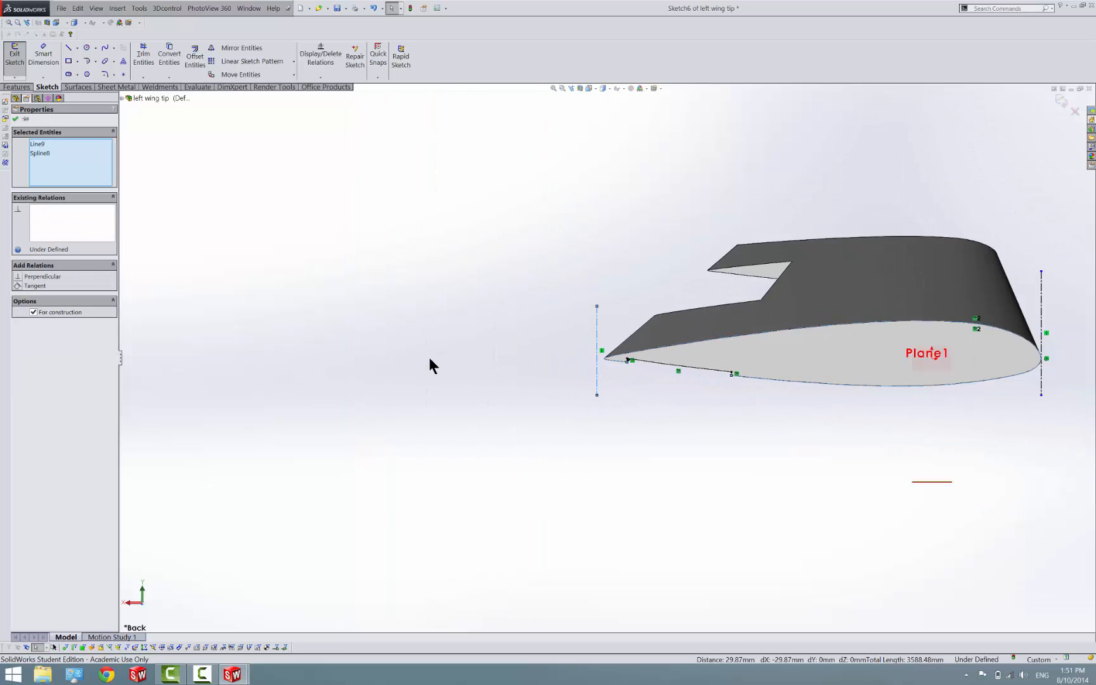
pyautogui.click(600, 344)
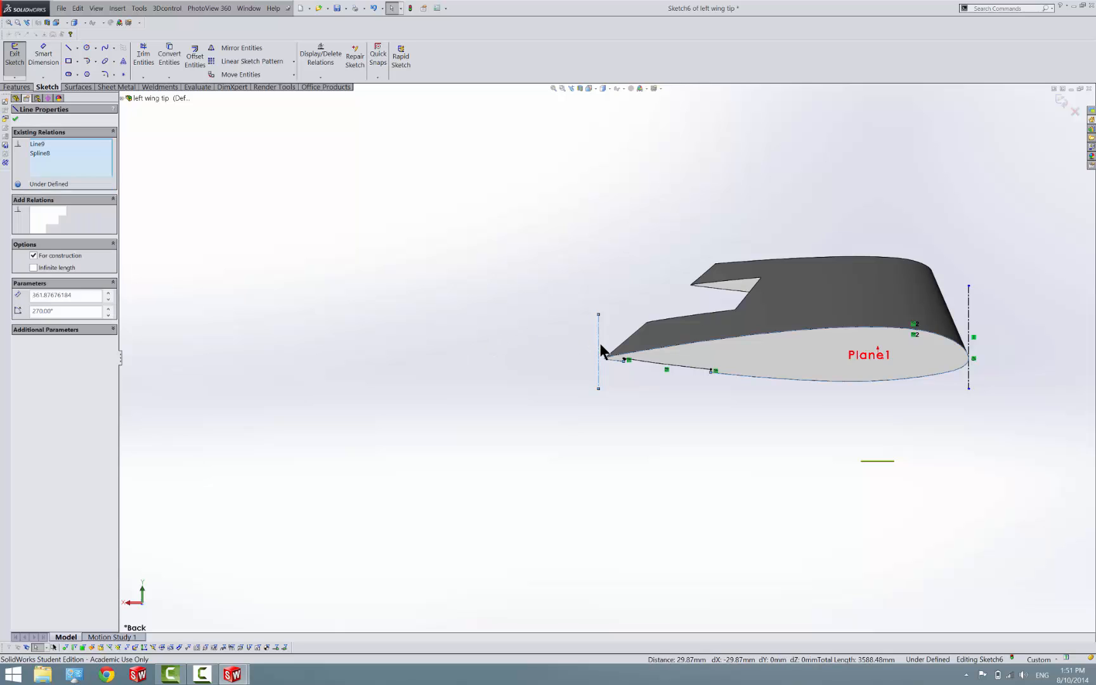
pyautogui.keyDown('ctrl'); pyautogui.click(601, 345); pyautogui.keyUp('ctrl')
pyautogui.press('Delete')
# Place a sketch point on the leading-edge centerline and make it coincident with the airfoil edge
pyautogui.scroll(-2, 981, 370)
pyautogui.scroll(-4, 981, 371)
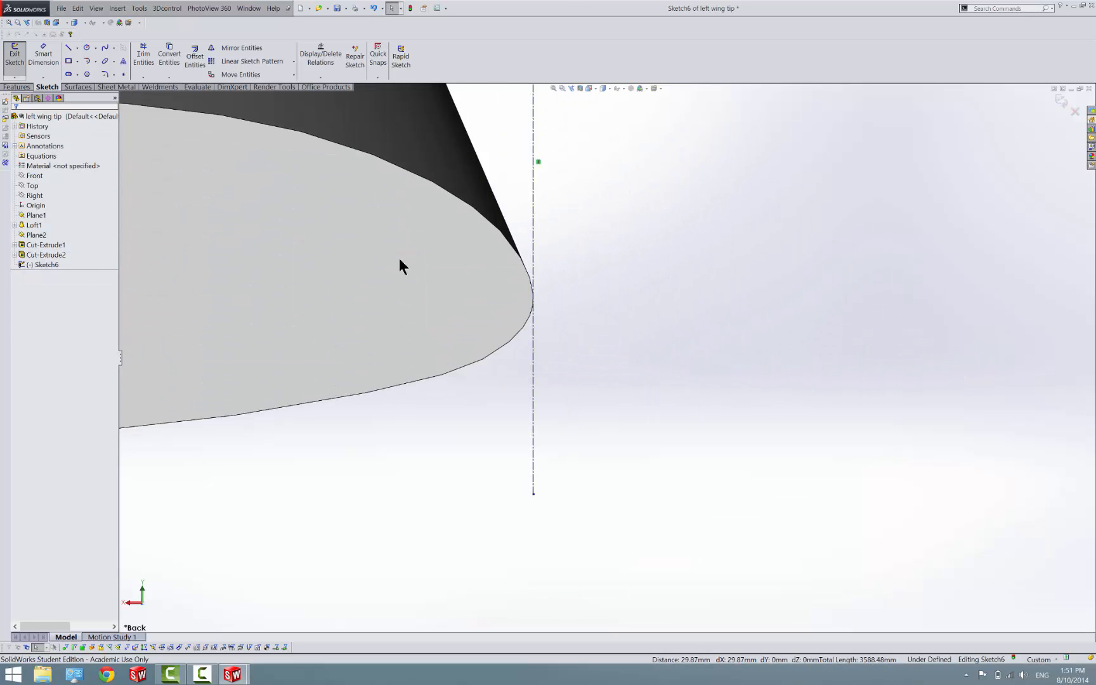
pyautogui.click(123, 74)
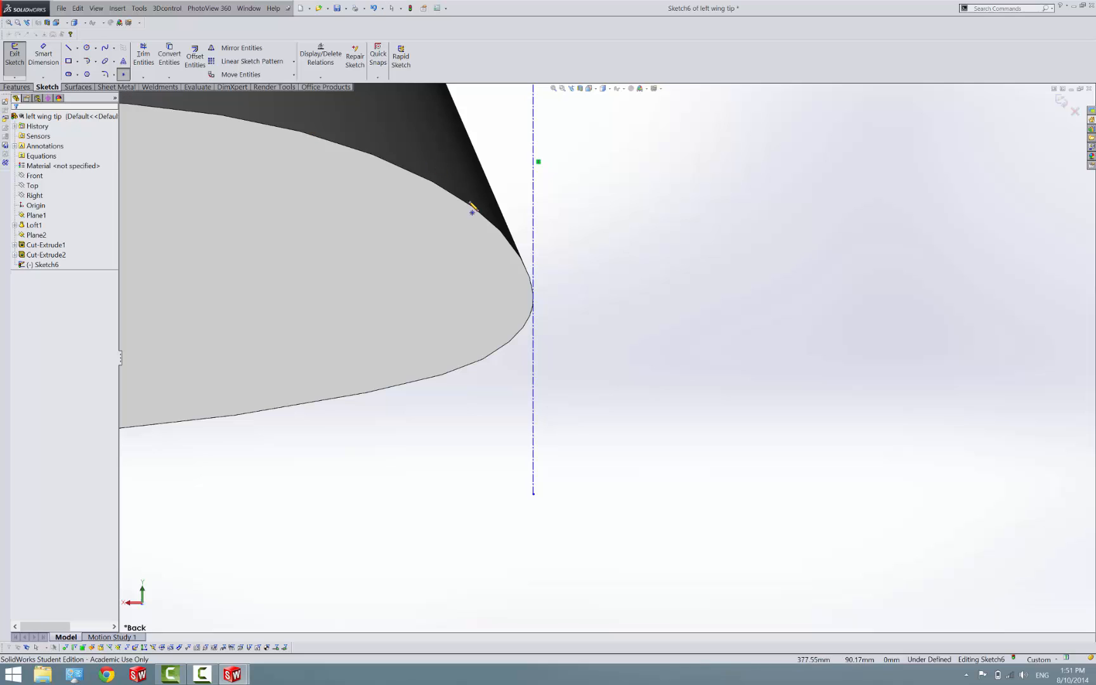
pyautogui.click(533, 235)
pyautogui.press('Escape')
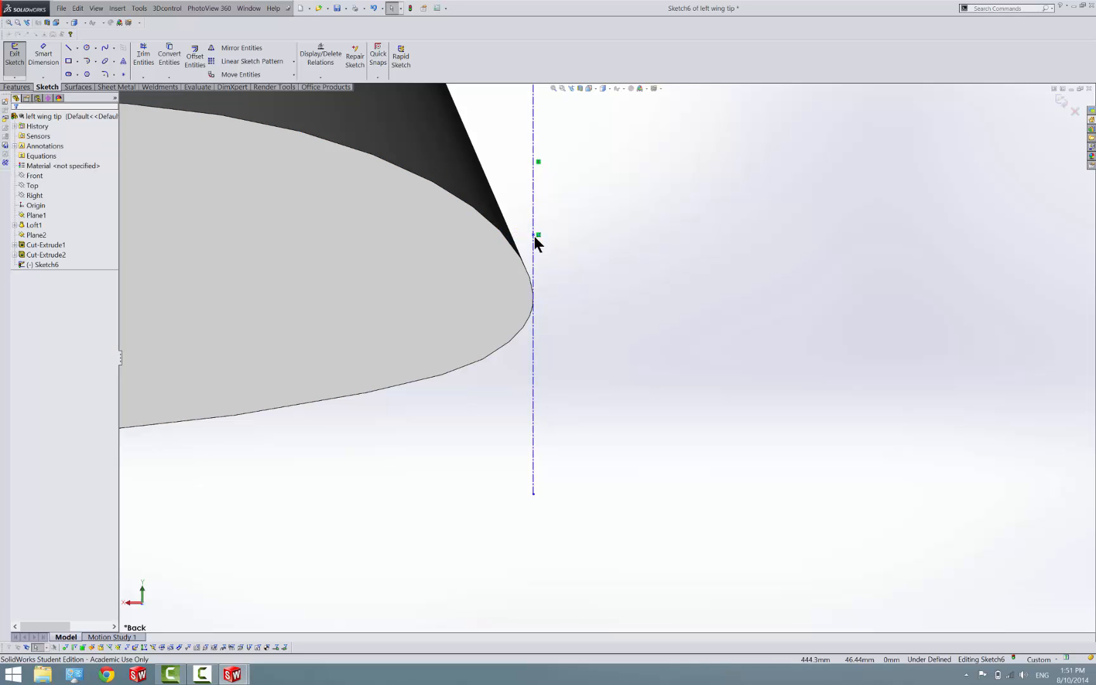
pyautogui.click(534, 235)
pyautogui.keyDown('ctrl'); pyautogui.click(520, 256); pyautogui.keyUp('ctrl')
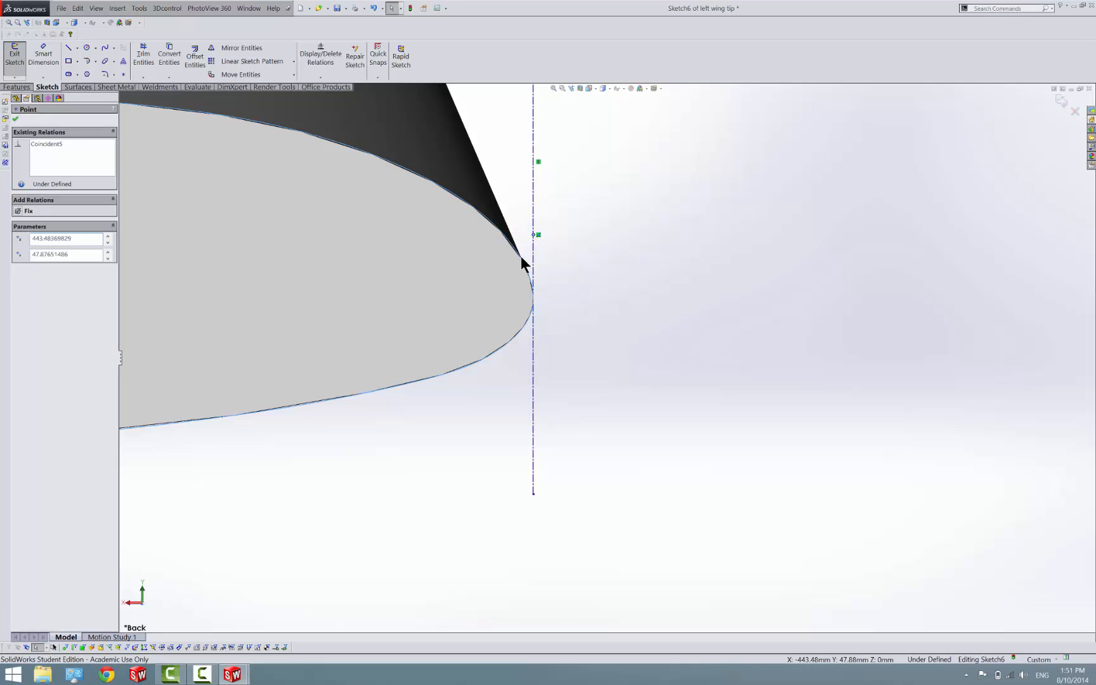
pyautogui.click(24, 277)
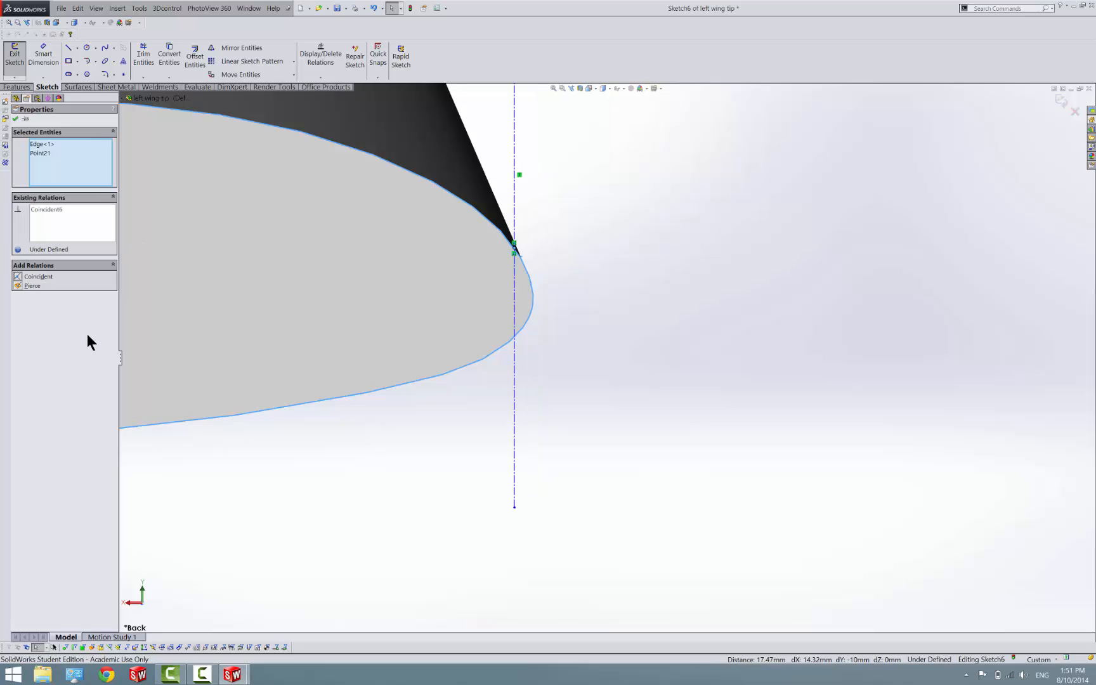
# Make the leading-edge centerline tangent to the airfoil edge
pyautogui.click(514, 309)
pyautogui.keyDown('ctrl'); pyautogui.click(532, 303); pyautogui.keyUp('ctrl')
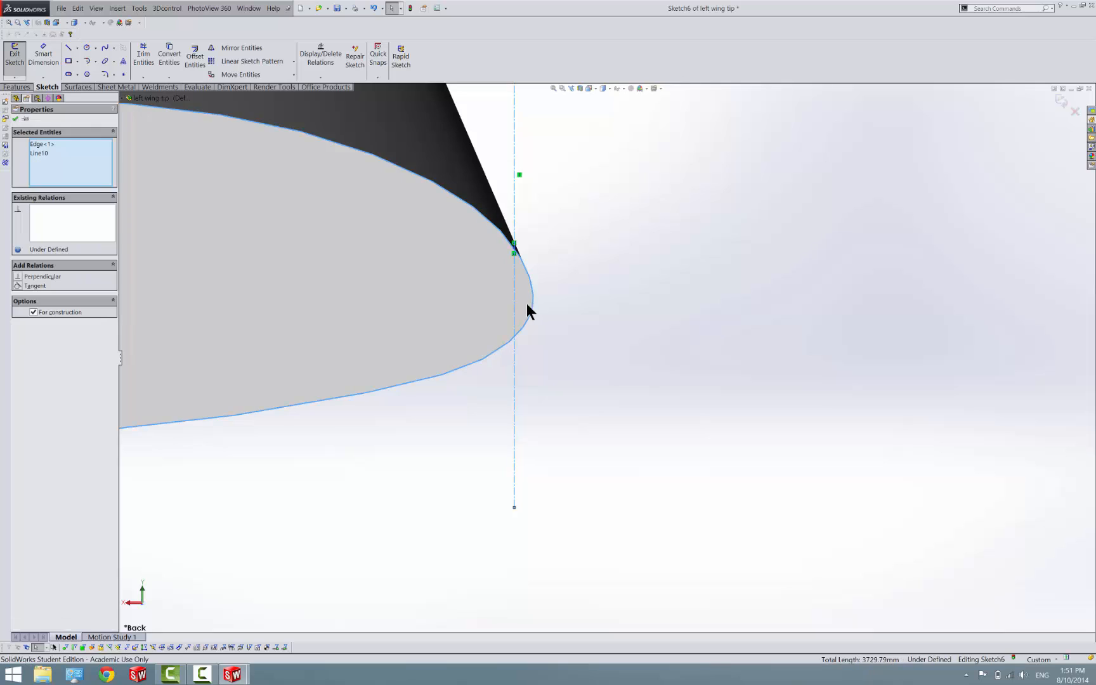
pyautogui.click(19, 286)
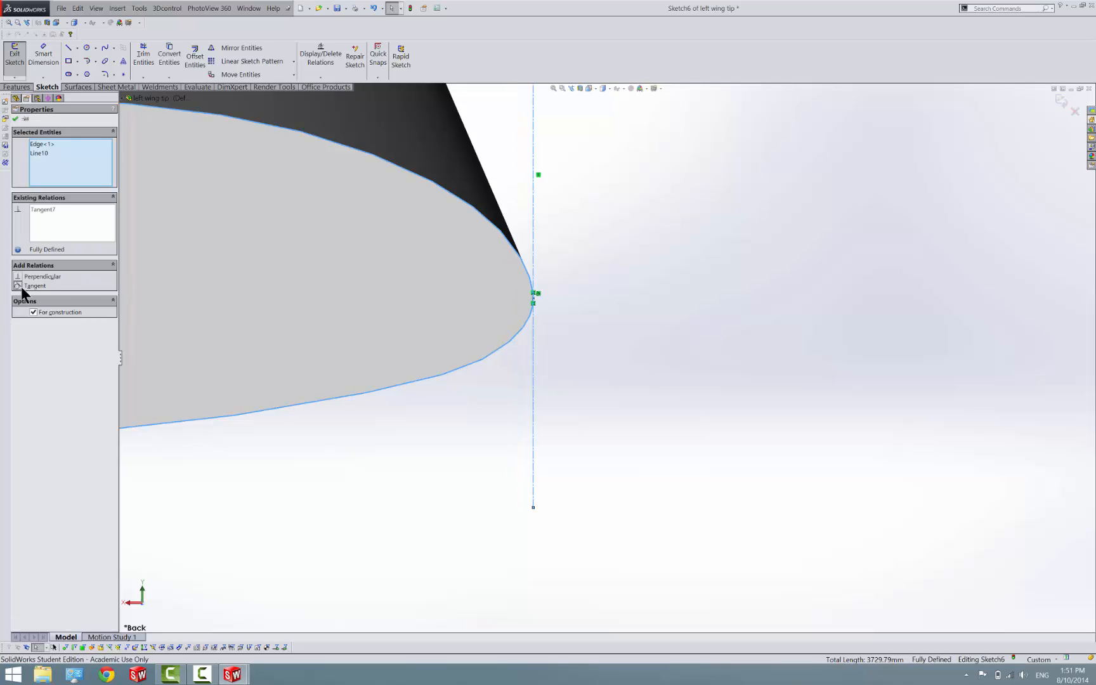
pyautogui.click(375, 443)
# Draw a horizontal centerline about 324 mm long from the leading-edge point into the airfoil and exit the sketch
pyautogui.scroll(-2, 511, 299)
pyautogui.scroll(-4, 522, 301)
pyautogui.scroll(12, 522, 301)
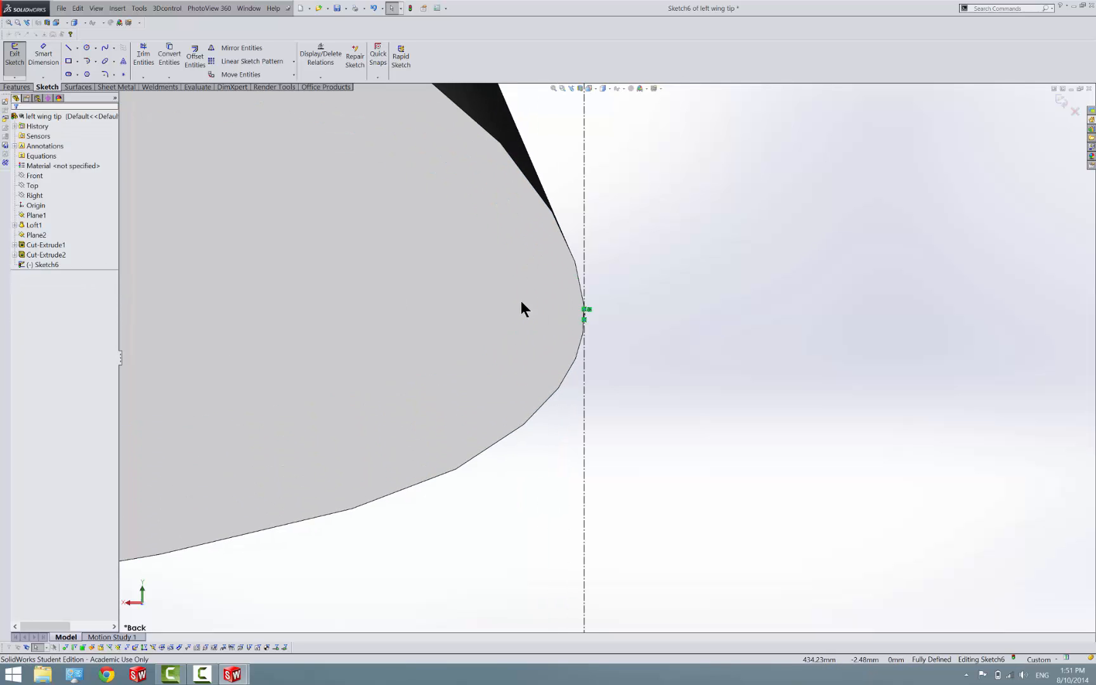
pyautogui.scroll(-1, 521, 301)
pyautogui.moveTo(521, 301); pyautogui.dragTo(454, 294, button='middle')
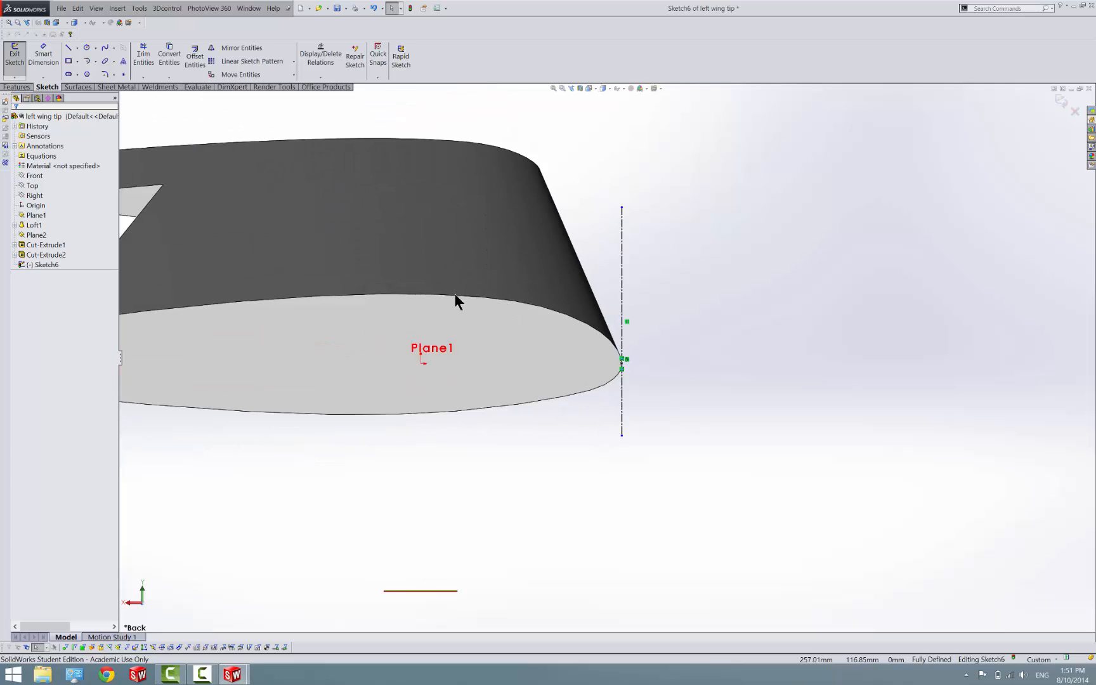
pyautogui.click(75, 46)
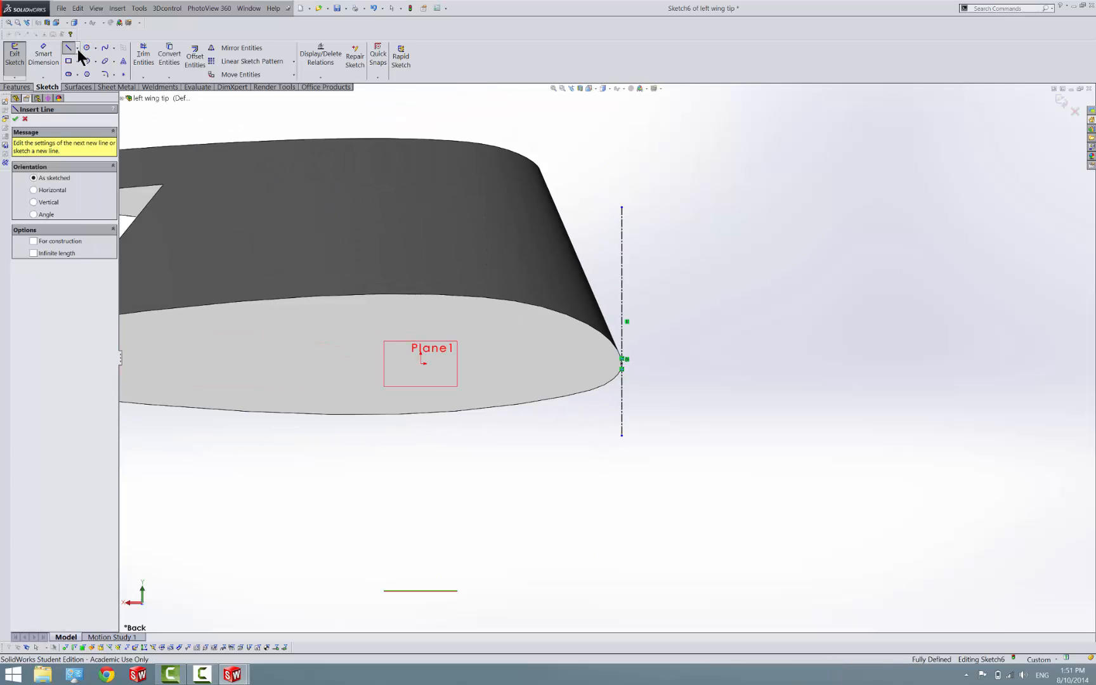
pyautogui.click(622, 364)
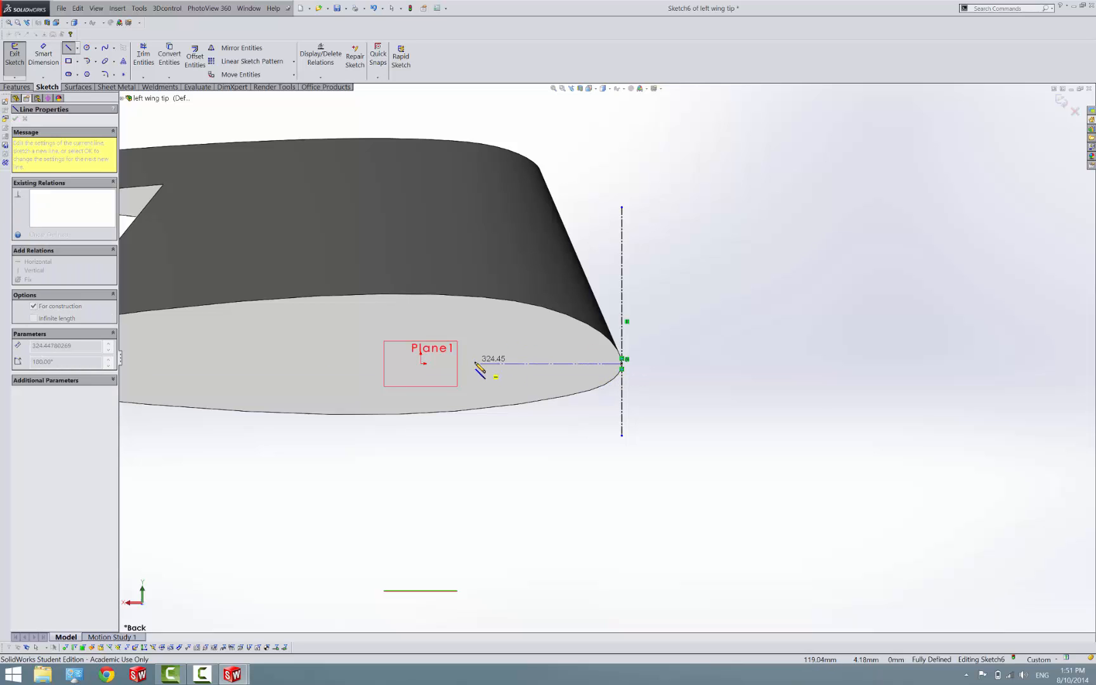
pyautogui.click(476, 363)
pyautogui.press('Escape')
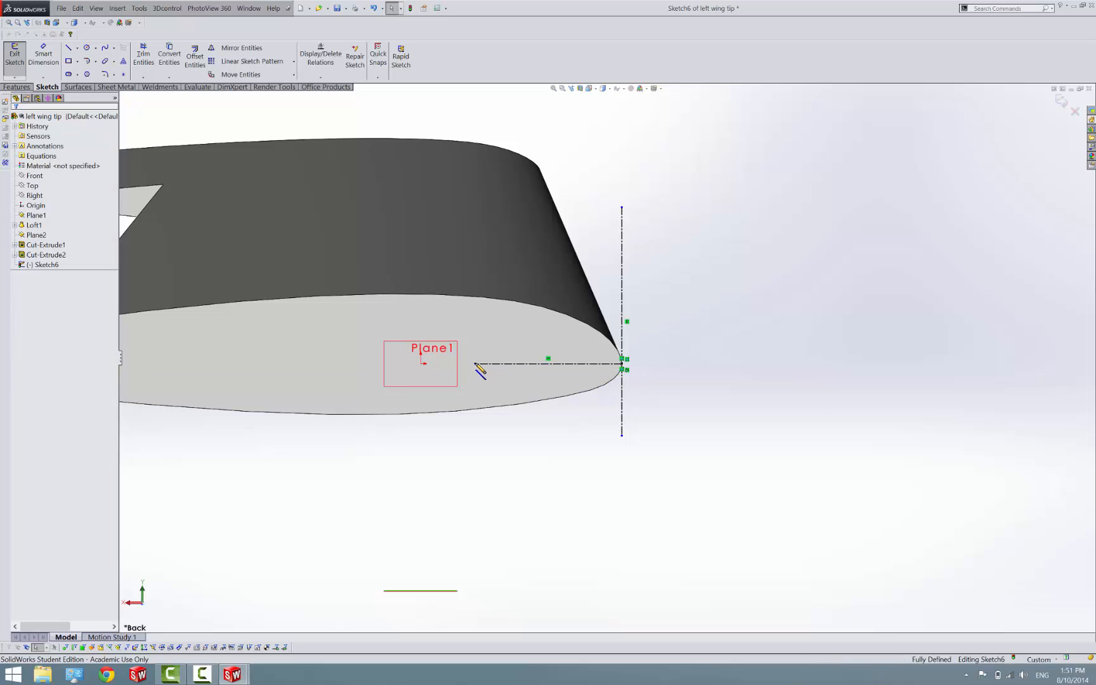
pyautogui.click(13, 56)
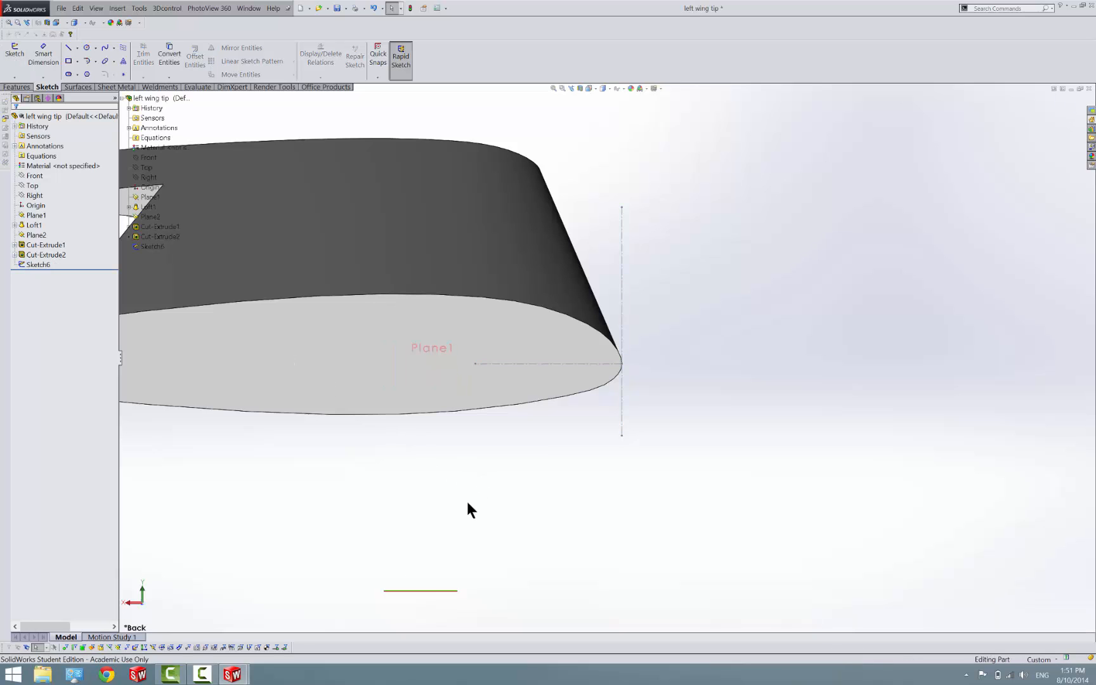
# Switch to the center with nacelle part and hide its planes
pyautogui.click(246, 675)
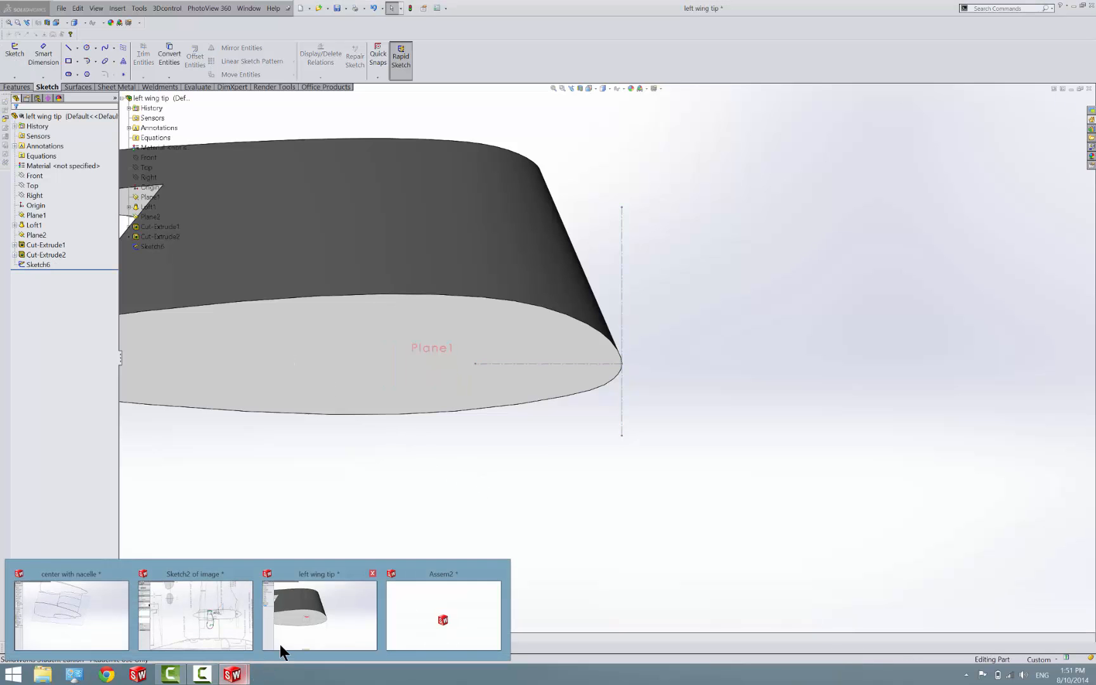
pyautogui.click(51, 623)
pyautogui.moveTo(394, 436); pyautogui.dragTo(477, 275, button='middle')
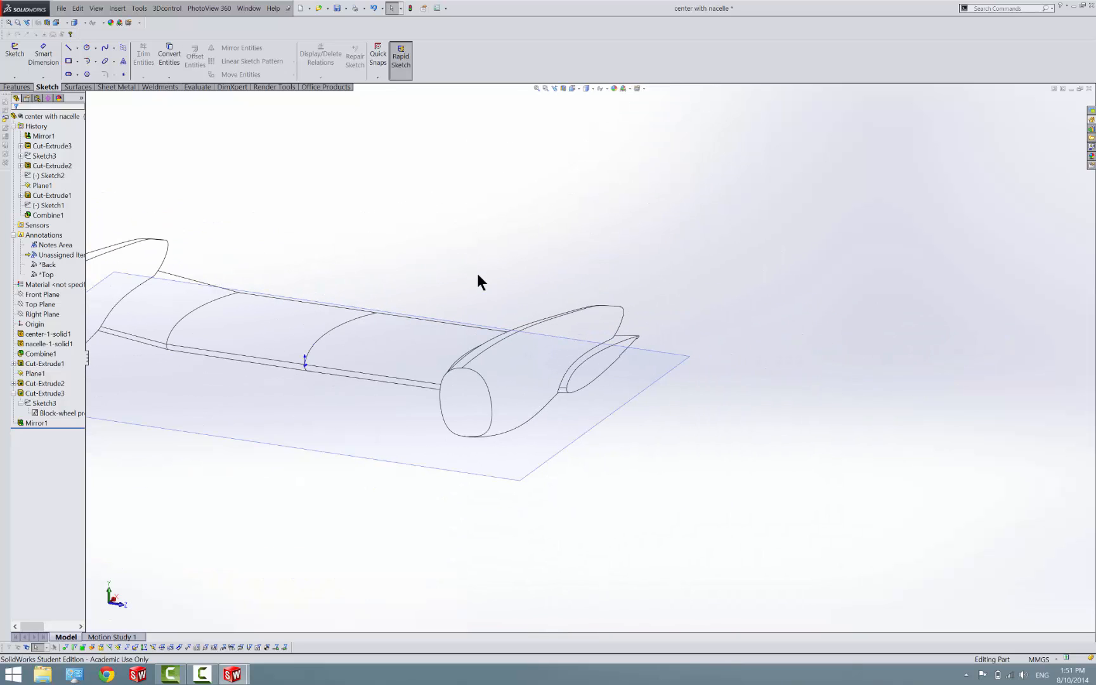
pyautogui.click(606, 88)
pyautogui.click(603, 111)
# Start a sketch on the airfoil-shaped wing end face outboard of the nacelle and view it face-on
pyautogui.scroll(-5, 590, 384)
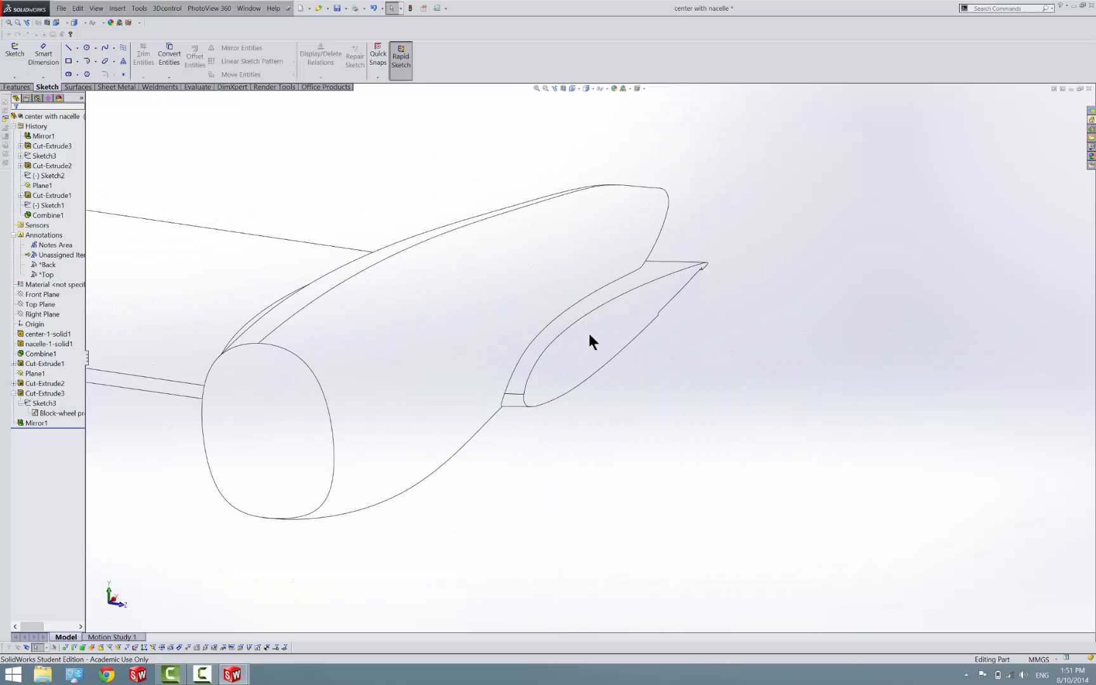
pyautogui.moveTo(594, 326); pyautogui.dragTo(620, 325, button='middle')
pyautogui.click(619, 326)
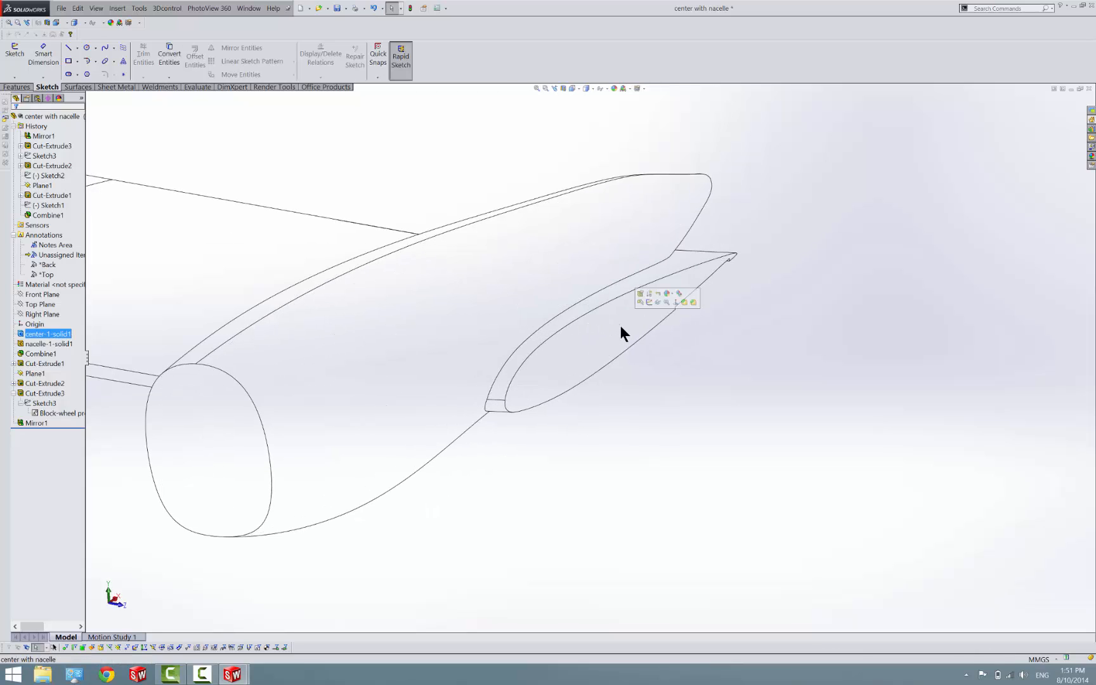
pyautogui.click(649, 302)
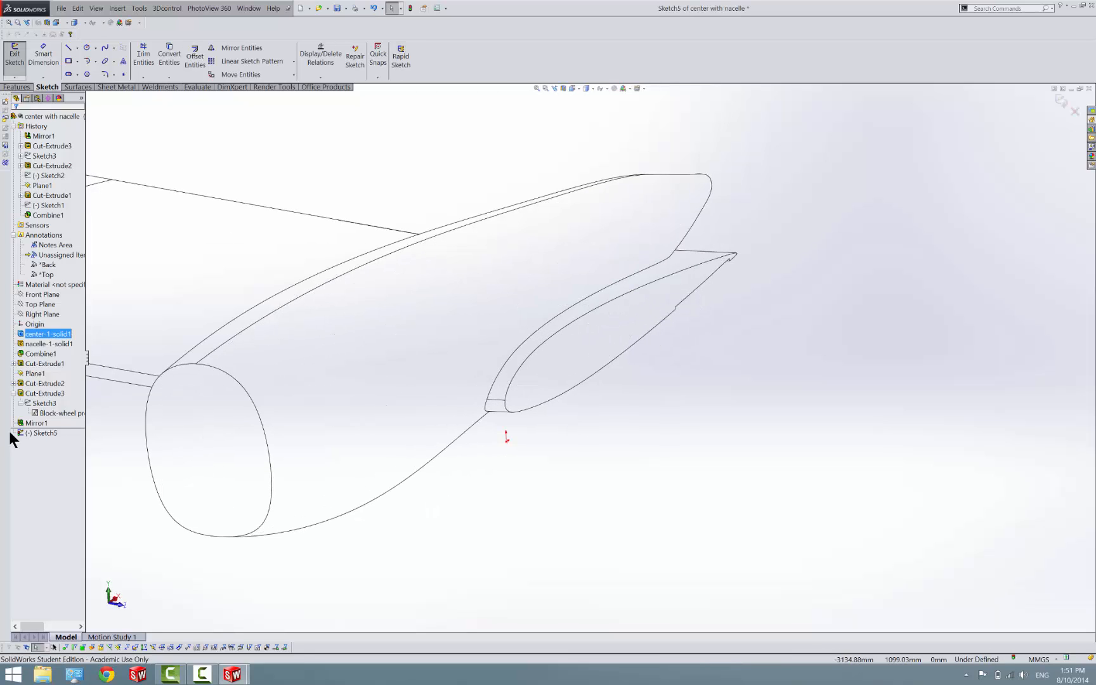
pyautogui.rightClick(46, 430)
pyautogui.click(57, 424)
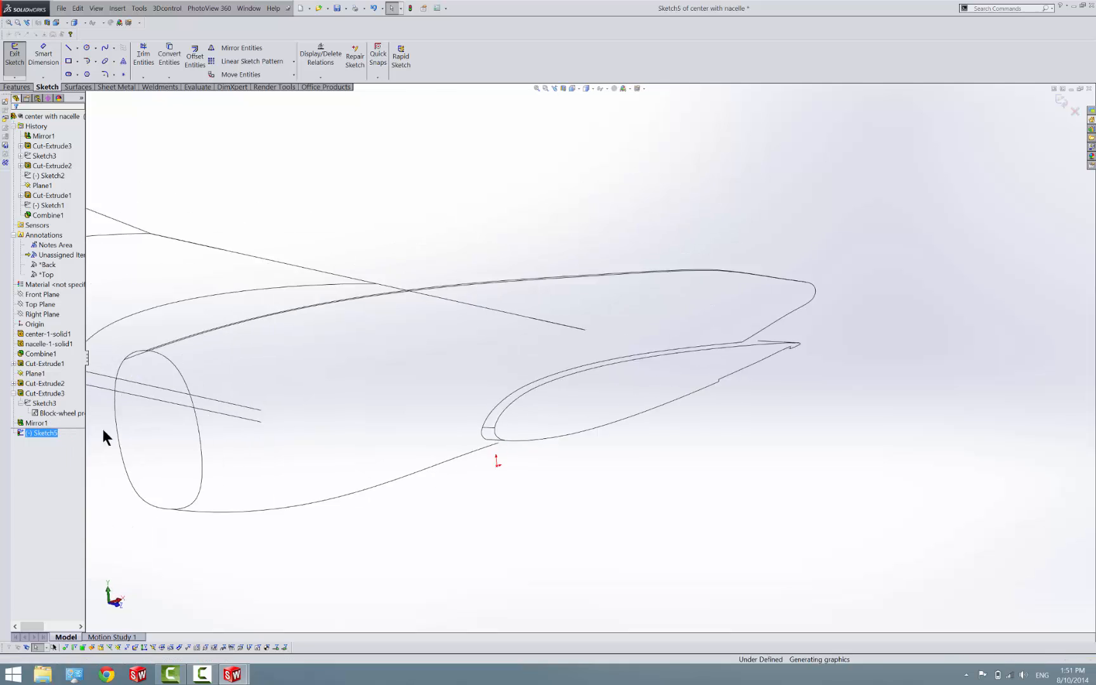
pyautogui.scroll(-4, 714, 371)
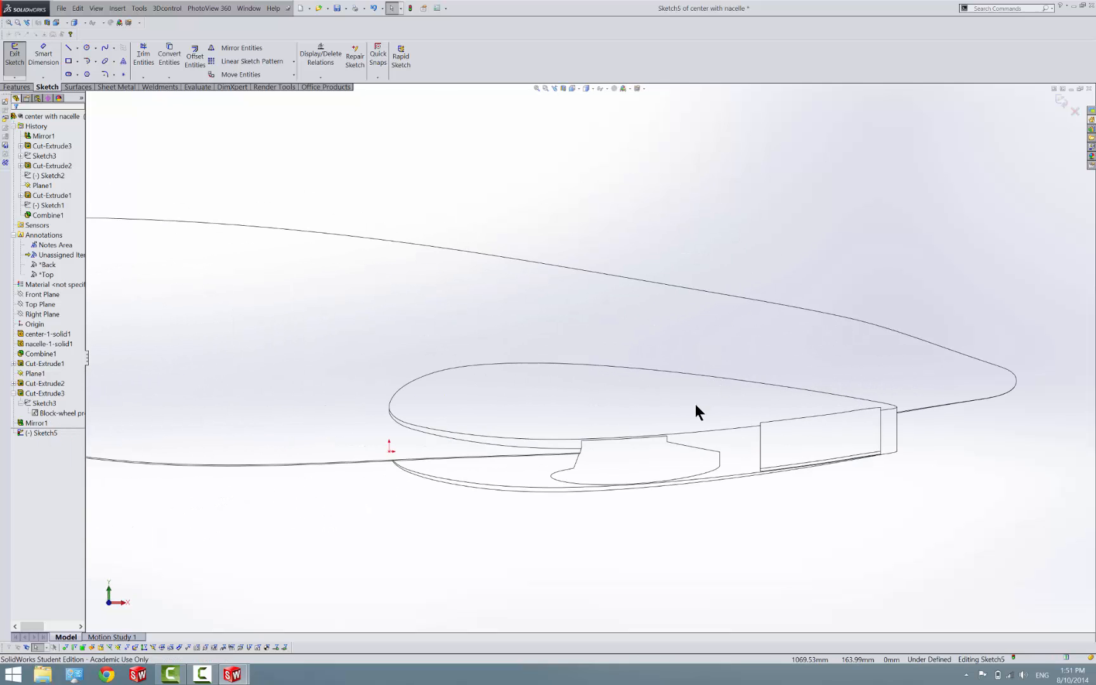
# Convert the end face's airfoil outline into sketch entities and turn them all into construction geometry
pyautogui.click(168, 64)
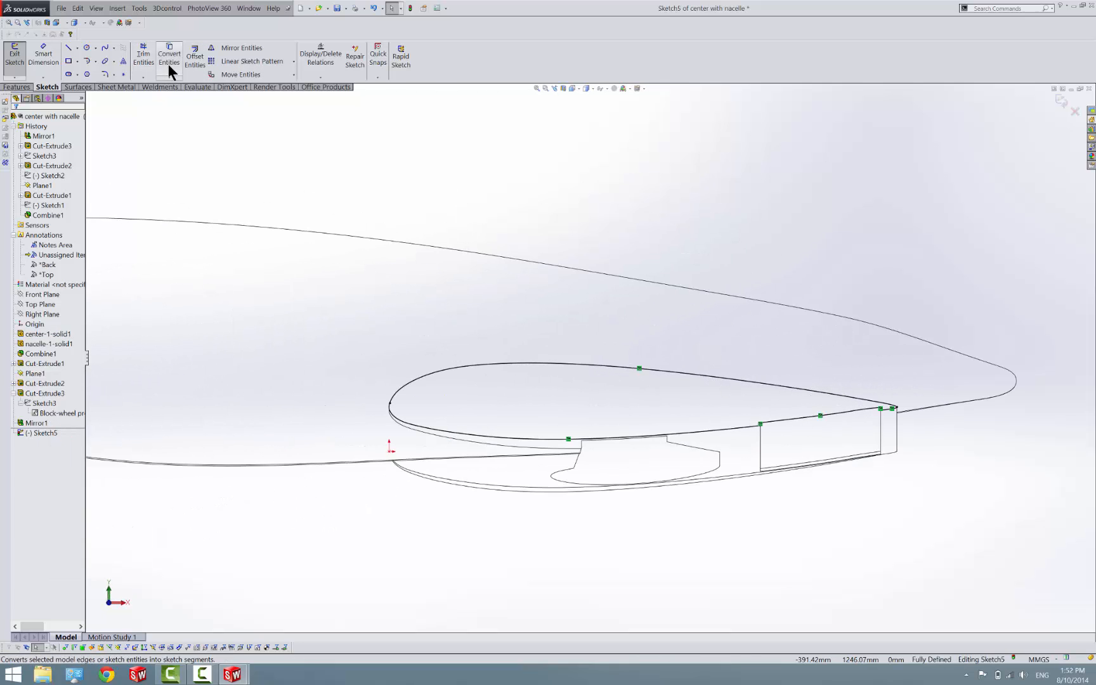
pyautogui.moveTo(291, 191); pyautogui.dragTo(1051, 558)
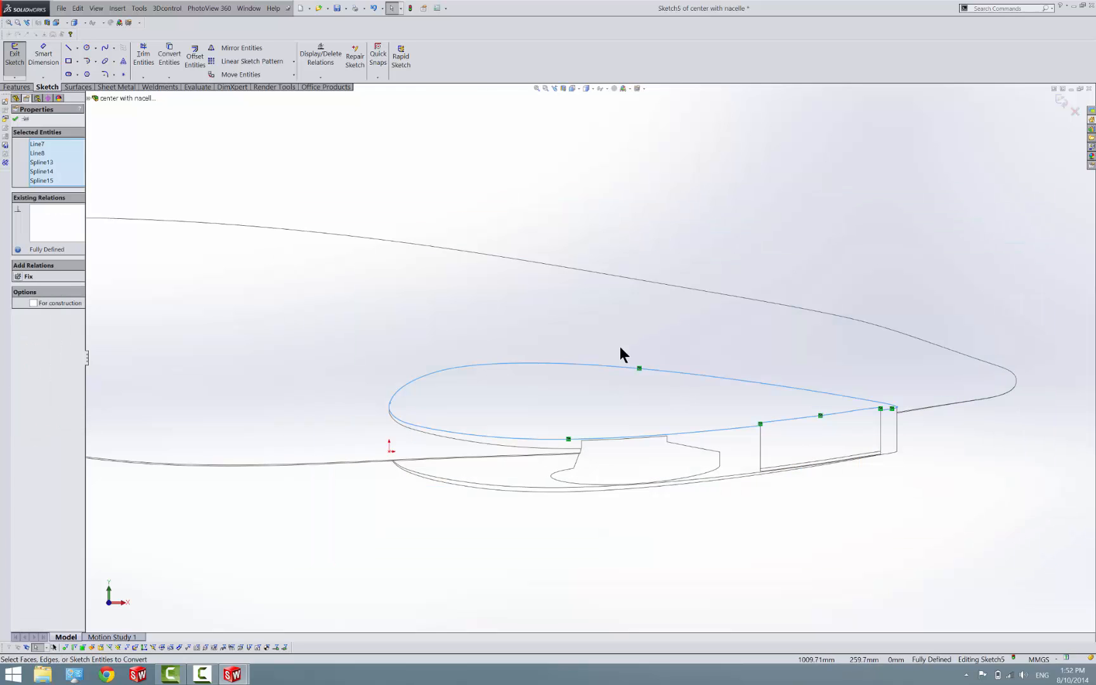
pyautogui.click(327, 152)
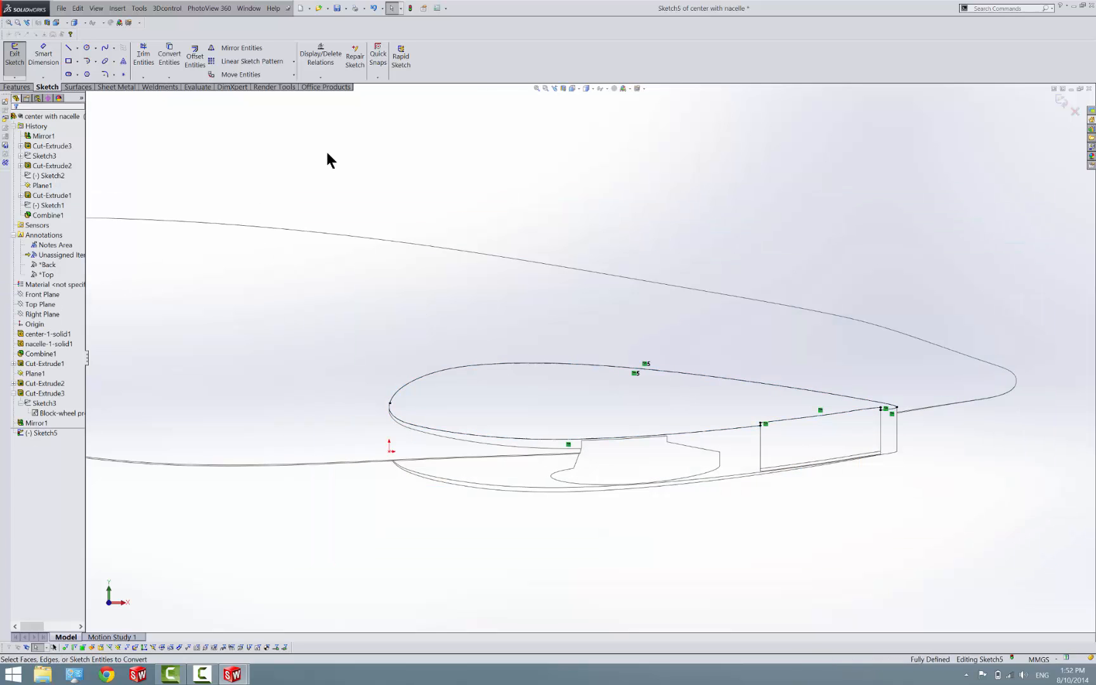
# Draw a nearly vertical centerline about 737 mm long at the airfoil's leading edge
pyautogui.click(390, 308)
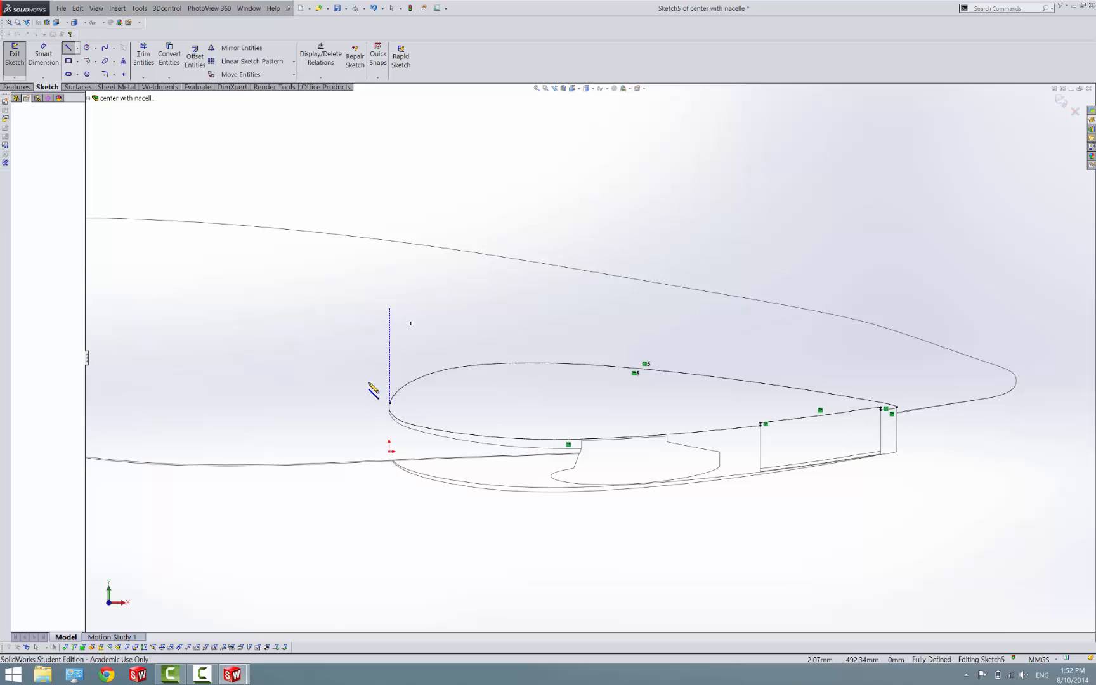
pyautogui.click(382, 519)
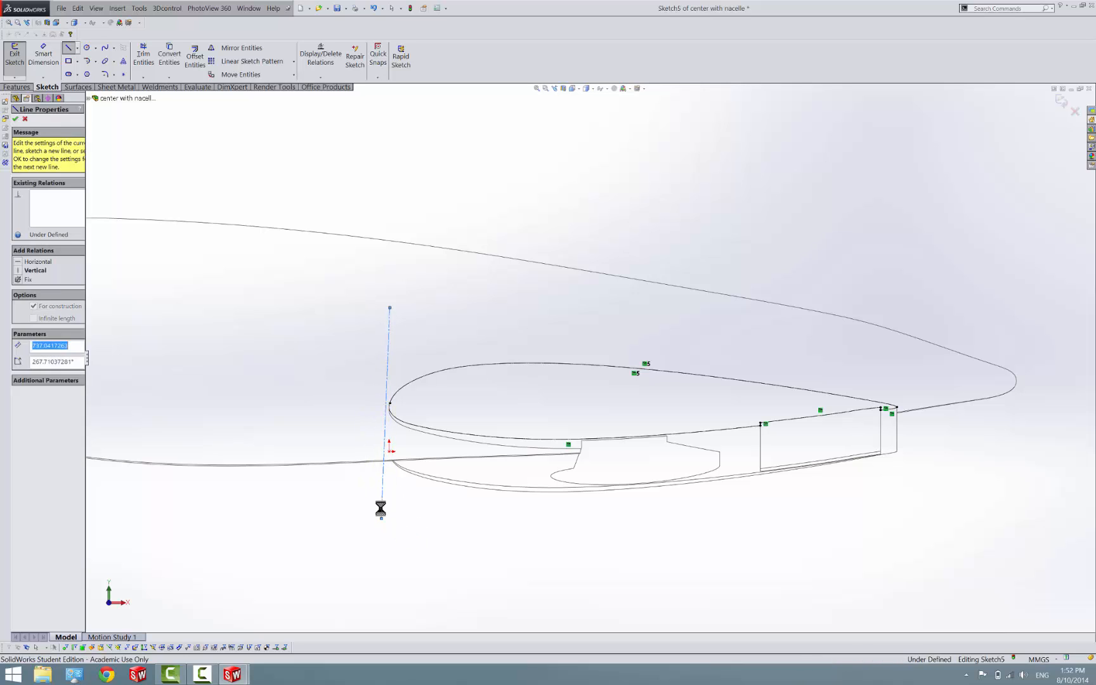
pyautogui.press('Escape')
pyautogui.click(385, 424)
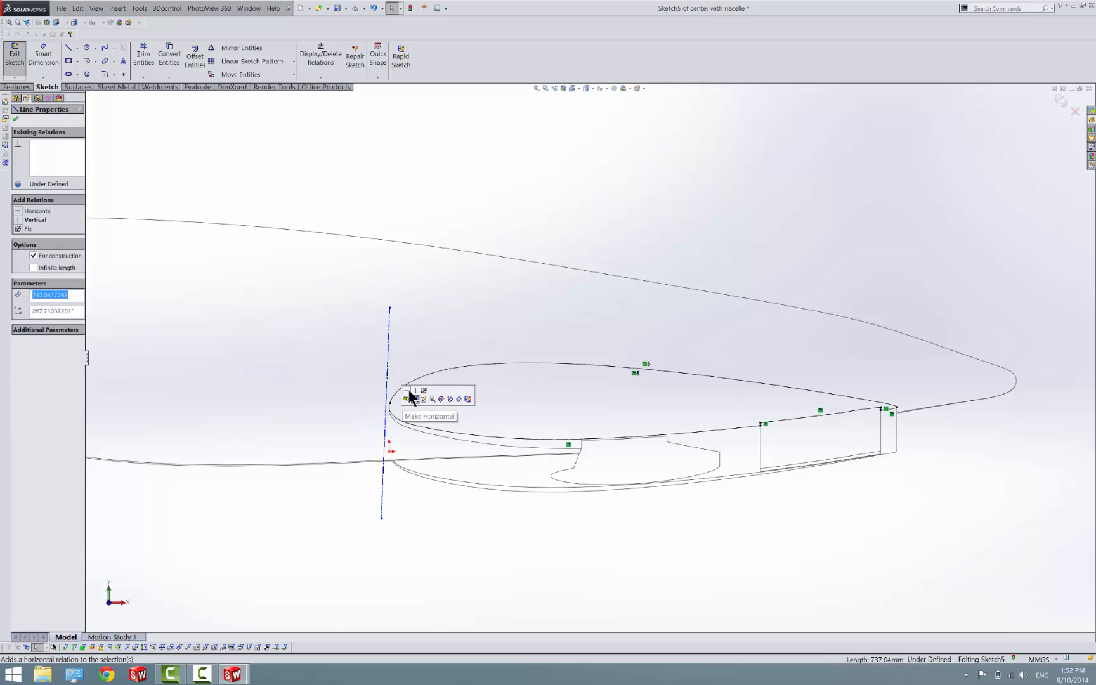
pyautogui.click(407, 394)
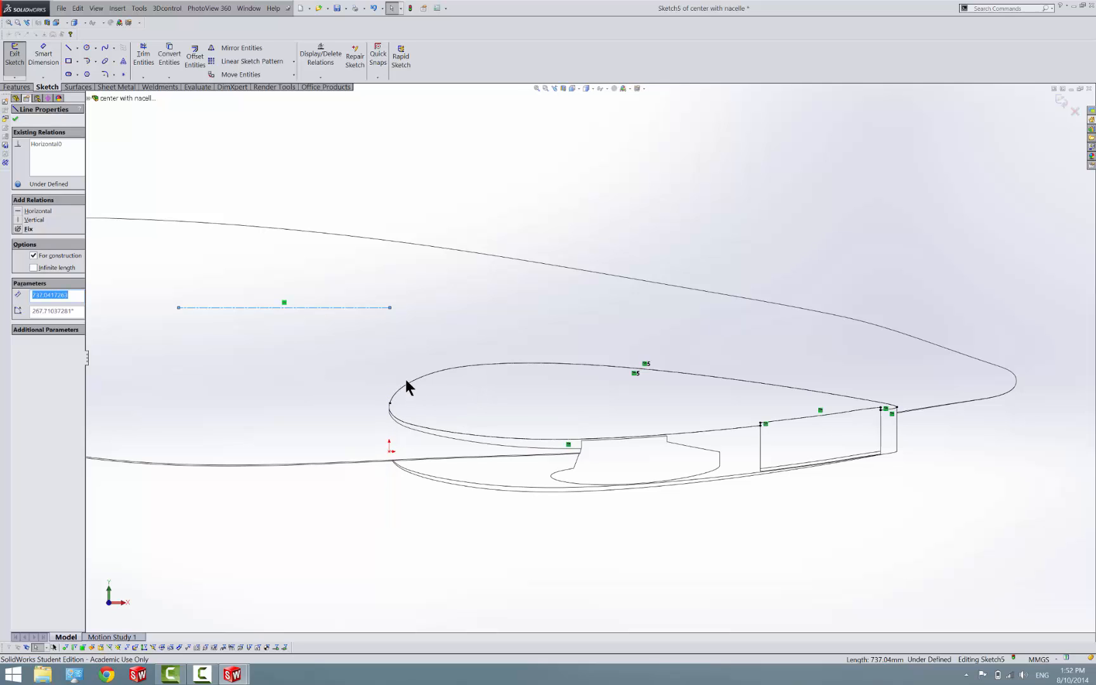
pyautogui.hotkey('ctrl', 'z')
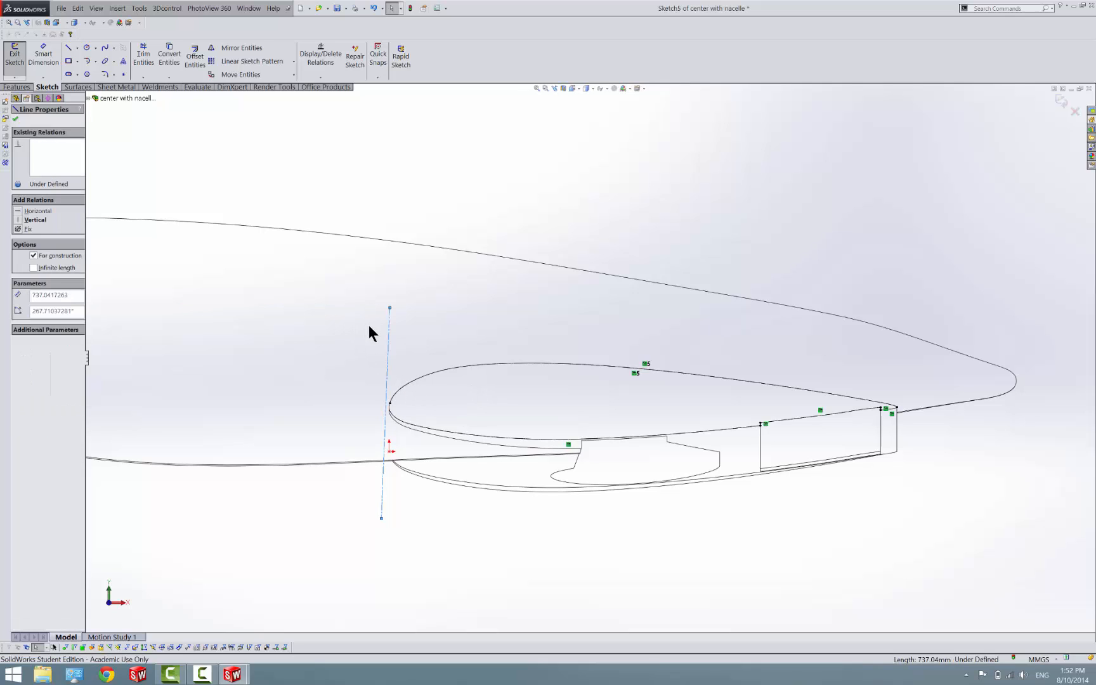
# Make the leading-edge centerline vertical and tangent to the airfoil spline
pyautogui.click(389, 342)
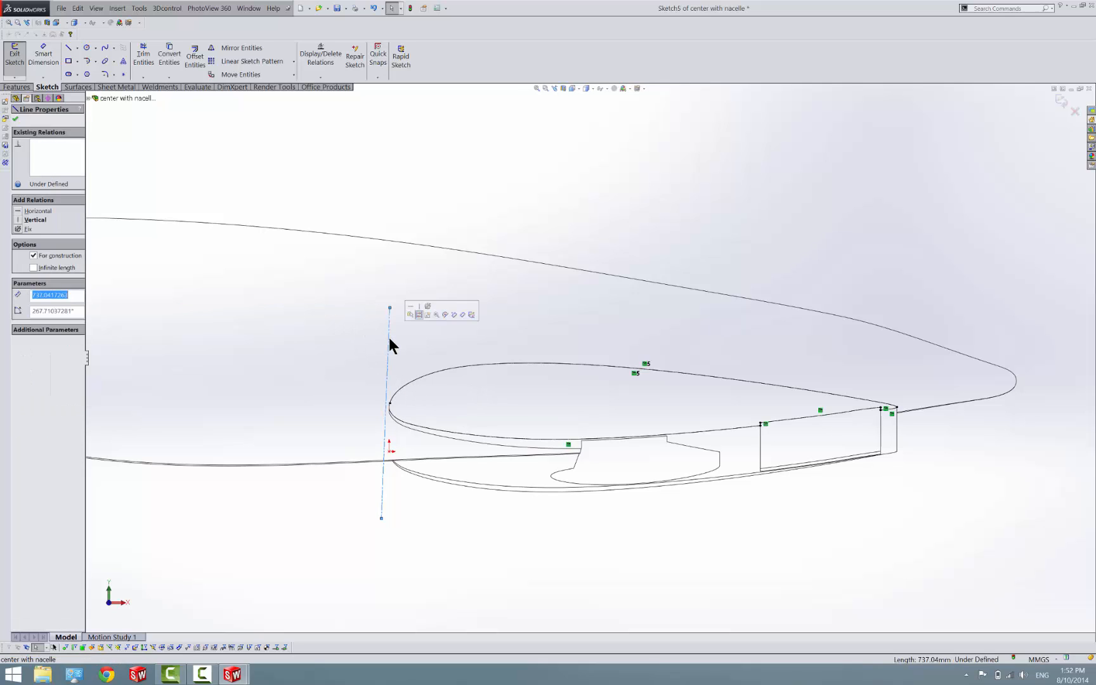
pyautogui.click(423, 309)
pyautogui.click(409, 388)
pyautogui.scroll(-5, 410, 395)
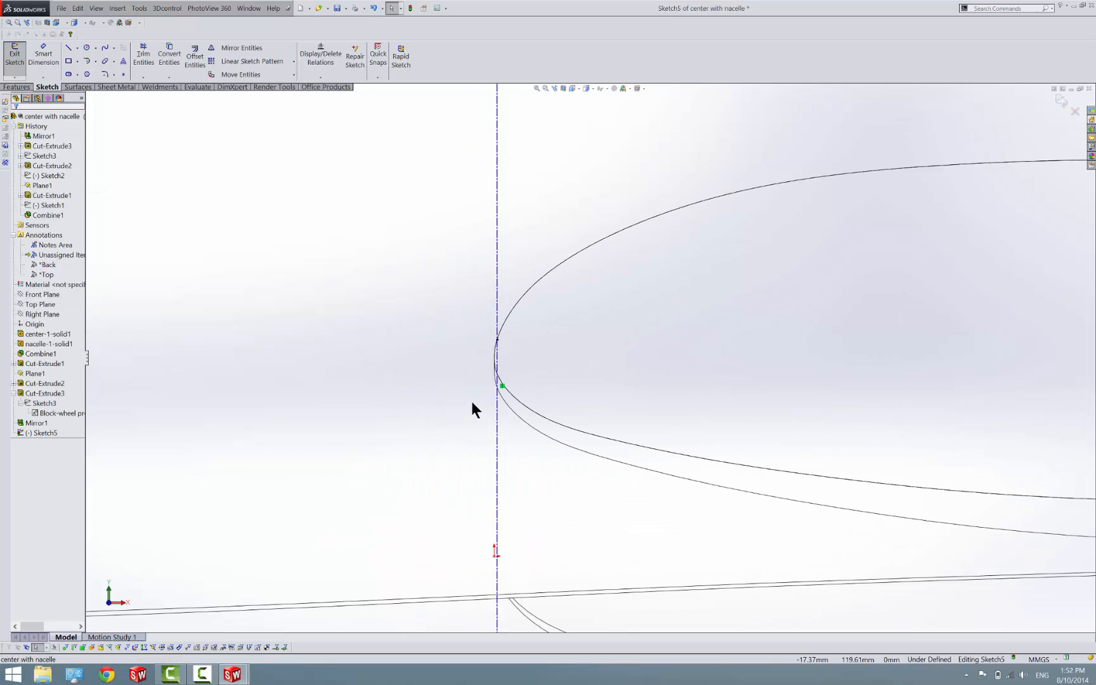
pyautogui.click(496, 406)
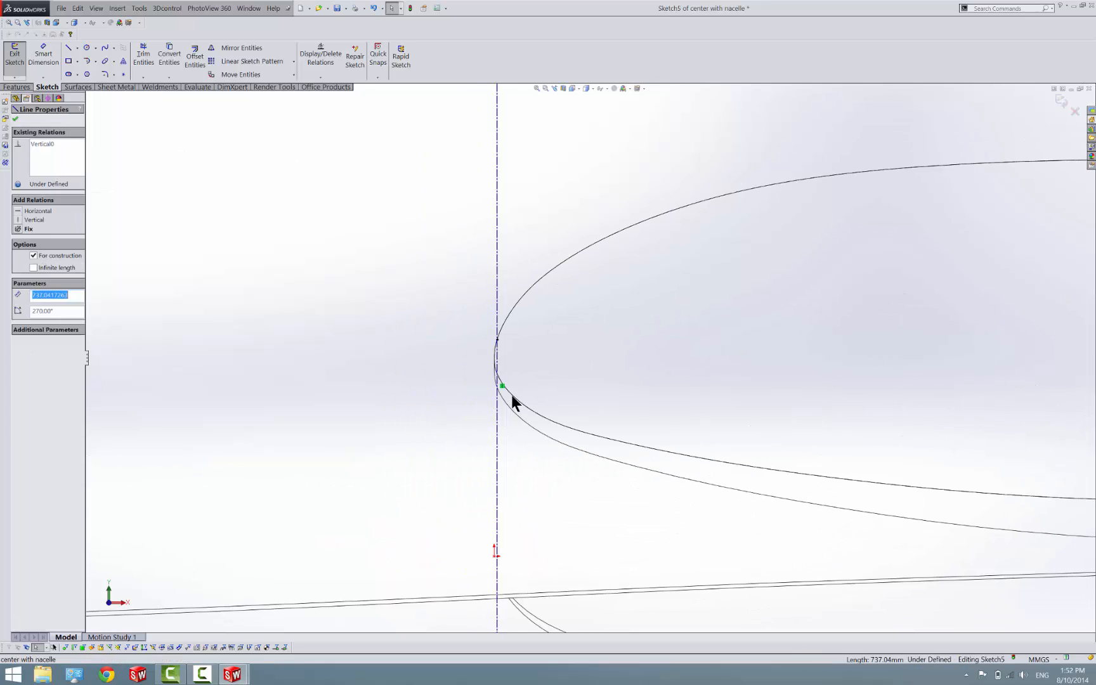
pyautogui.keyDown('ctrl'); pyautogui.click(512, 395); pyautogui.keyUp('ctrl')
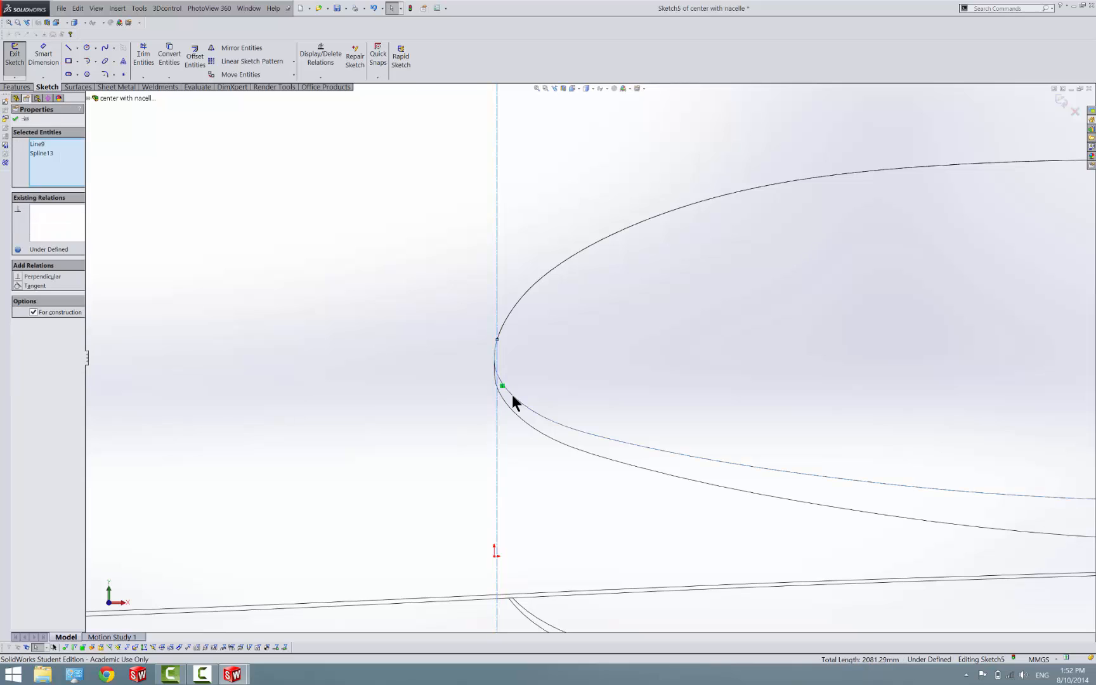
pyautogui.click(31, 285)
pyautogui.click(239, 313)
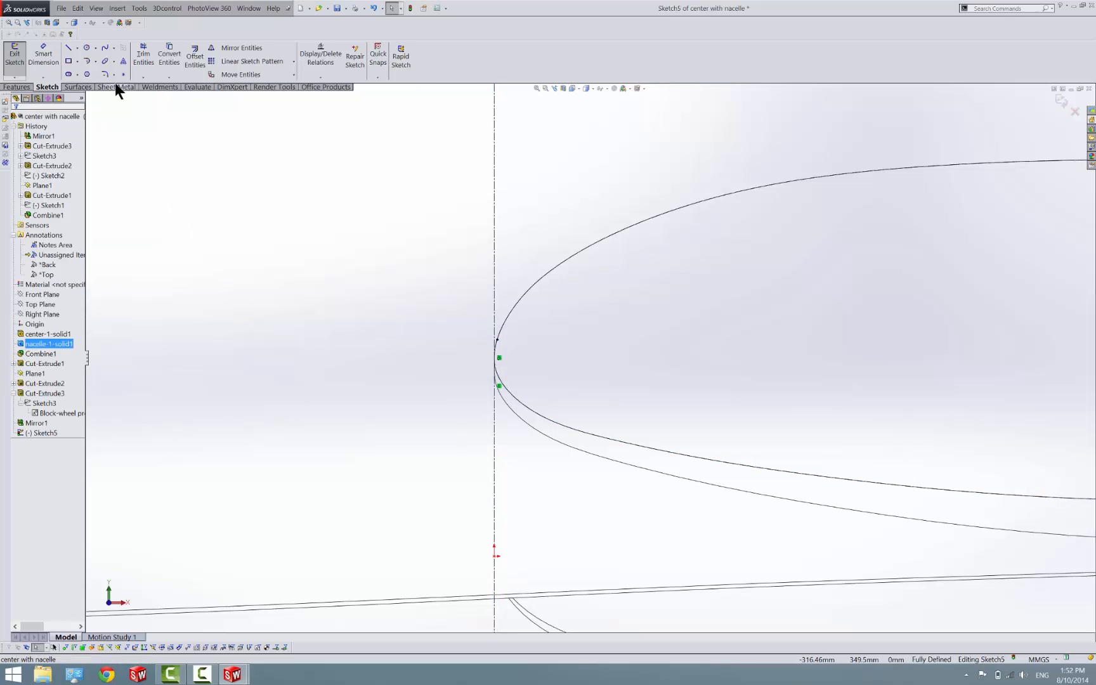
# Place a sketch point on the leading-edge centerline and make it coincident with the airfoil spline
pyautogui.press('l')
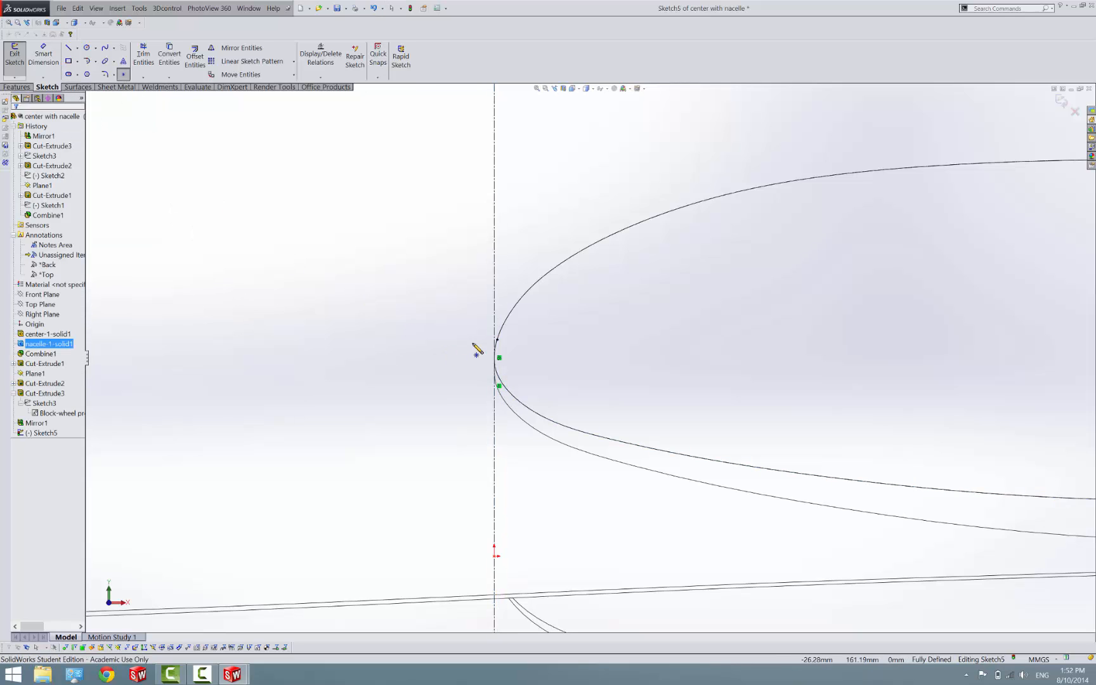
pyautogui.click(497, 309)
pyautogui.press('Escape')
pyautogui.click(495, 308)
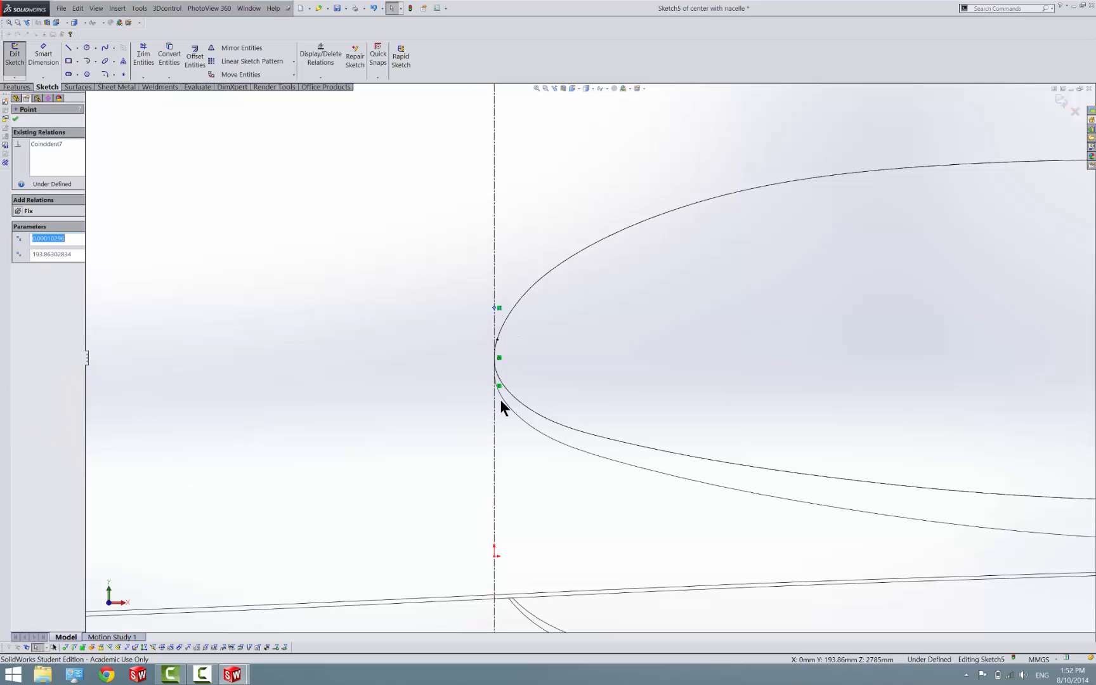
pyautogui.keyDown('ctrl'); pyautogui.click(514, 397); pyautogui.keyUp('ctrl')
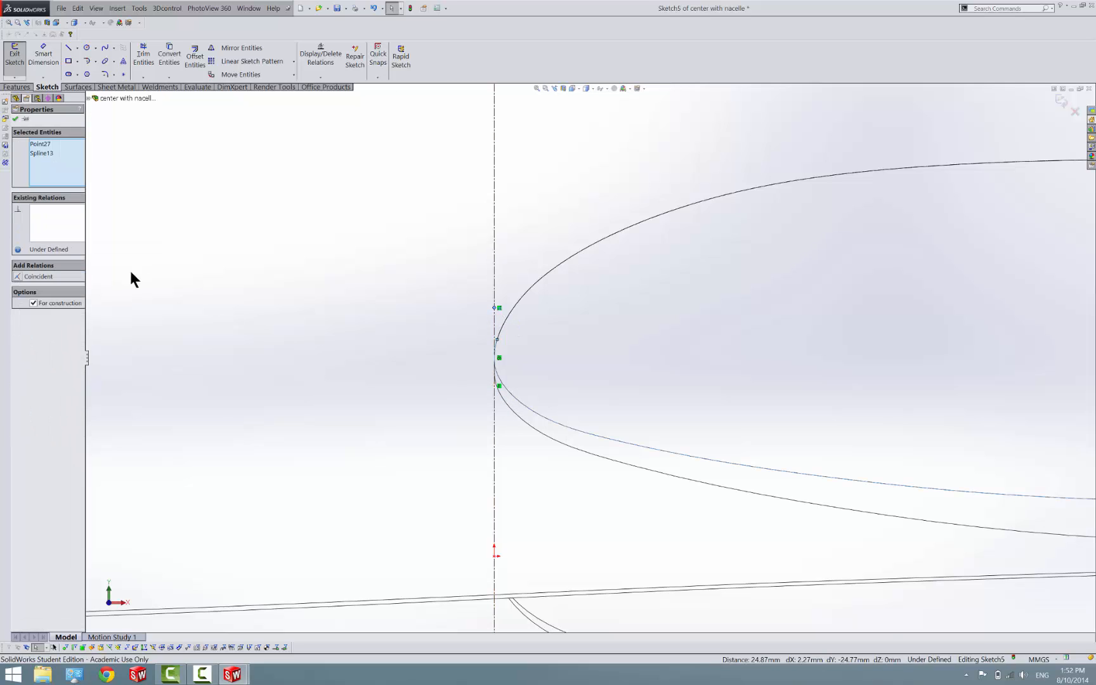
pyautogui.click(23, 277)
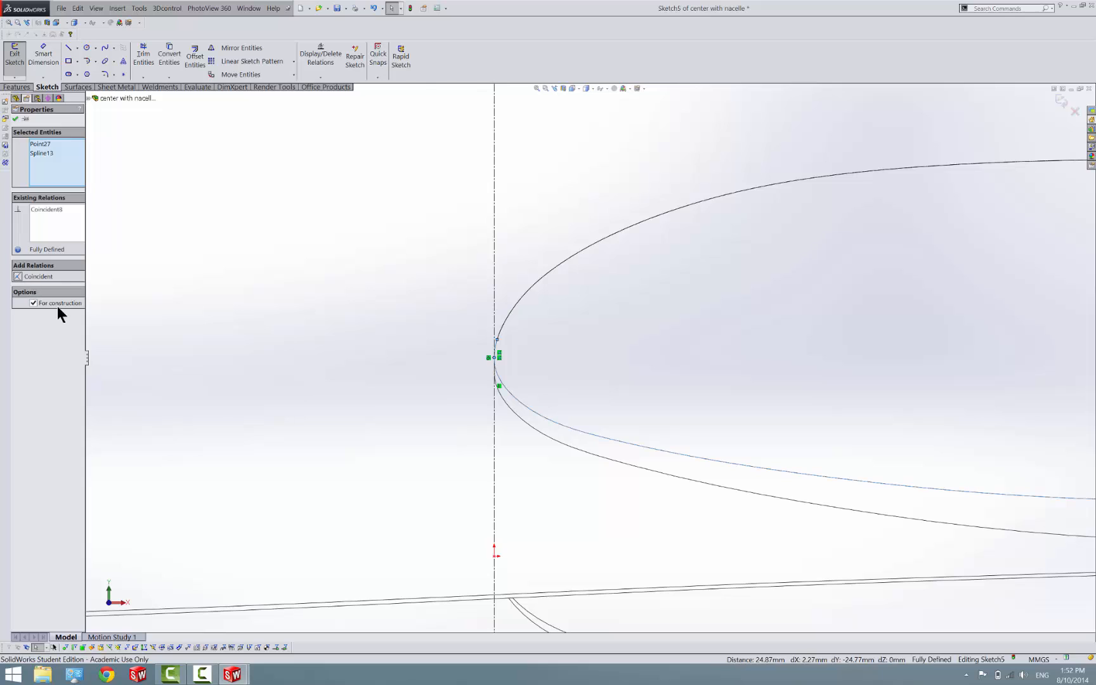
pyautogui.click(189, 376)
# Draw a horizontal centerline about 285 mm long from the leading-edge point into the airfoil and finish the sketch
pyautogui.scroll(2, 357, 405)
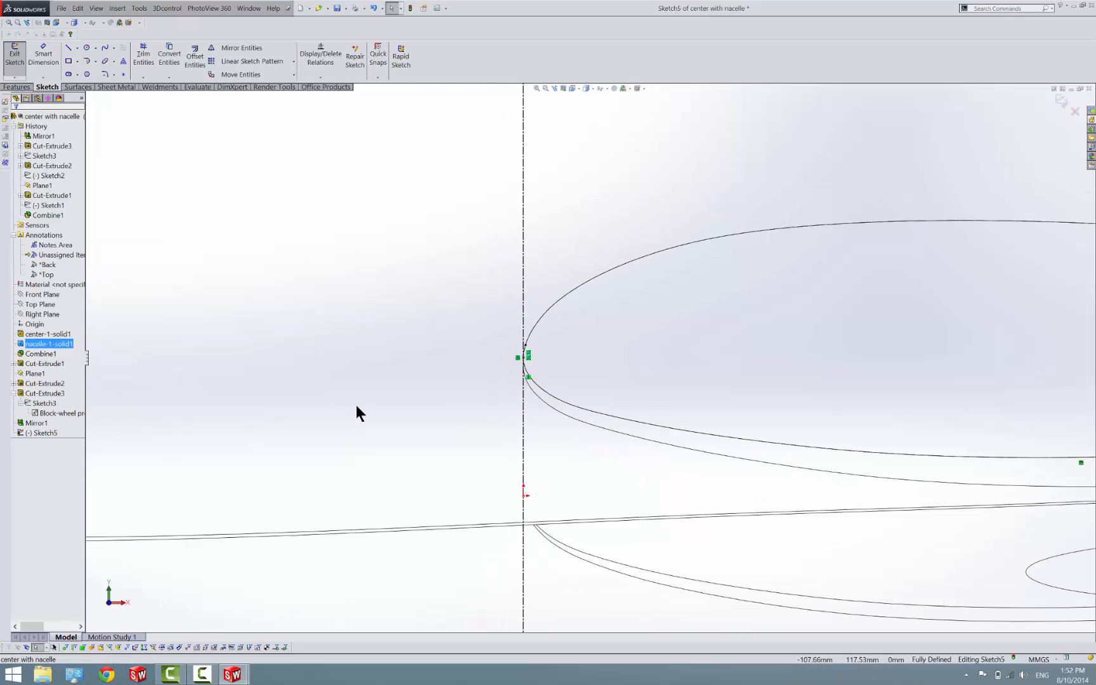
pyautogui.click(77, 48)
pyautogui.click(89, 68)
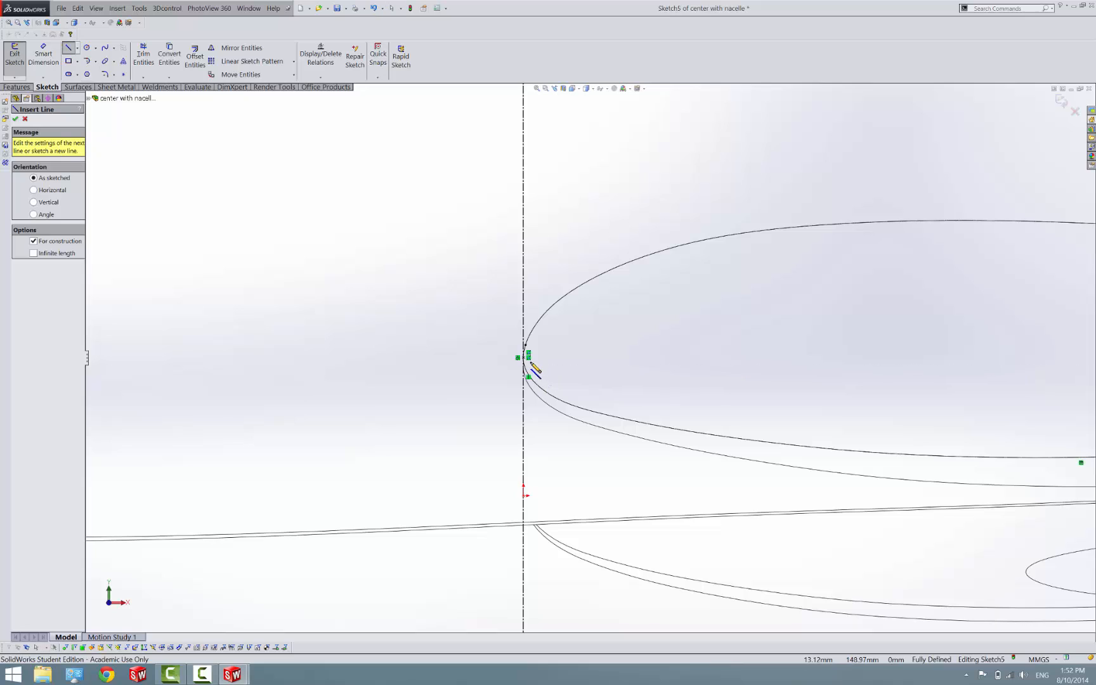
pyautogui.click(528, 357)
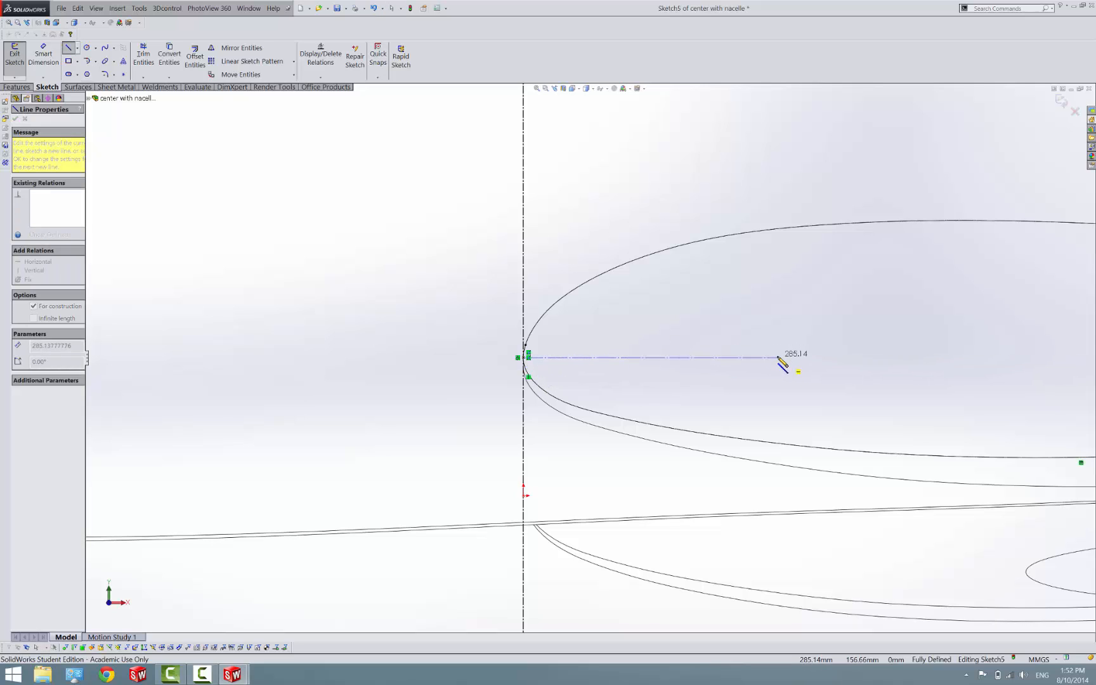
pyautogui.click(778, 357)
pyautogui.press('Escape')
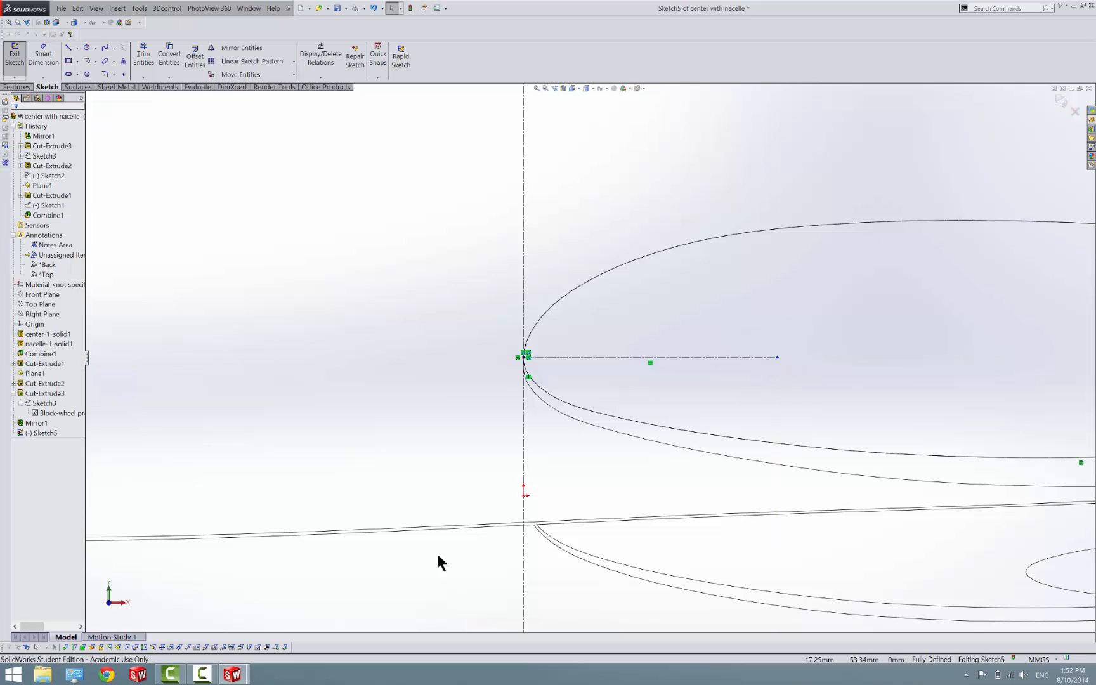
pyautogui.click(16, 55)
# In the Assem2 assembly, mate the leading-edge sketch points of the nacelle center section and the left wing tip as coincident
pyautogui.moveTo(223, 679)
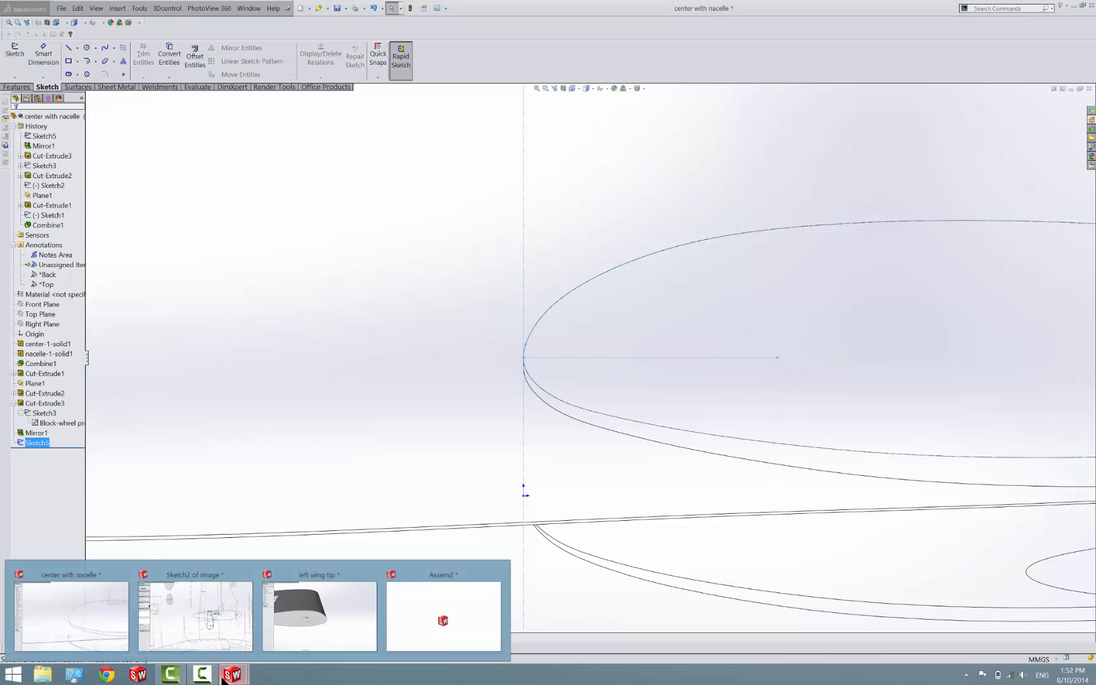
pyautogui.click(420, 609)
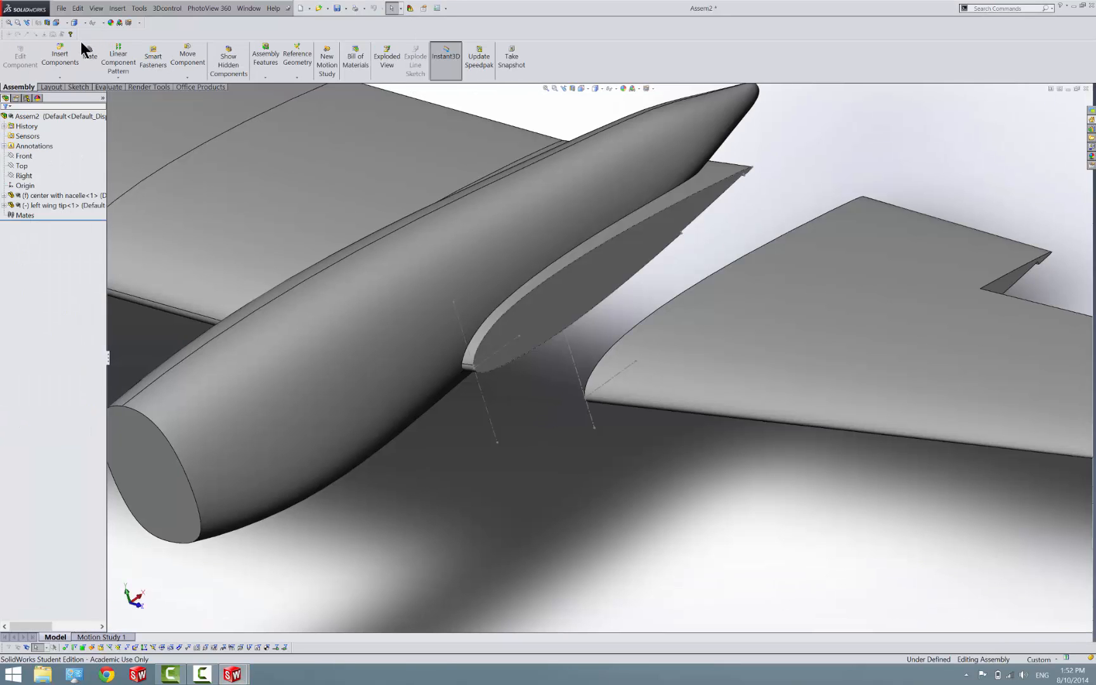
pyautogui.click(100, 63)
pyautogui.click(21, 127)
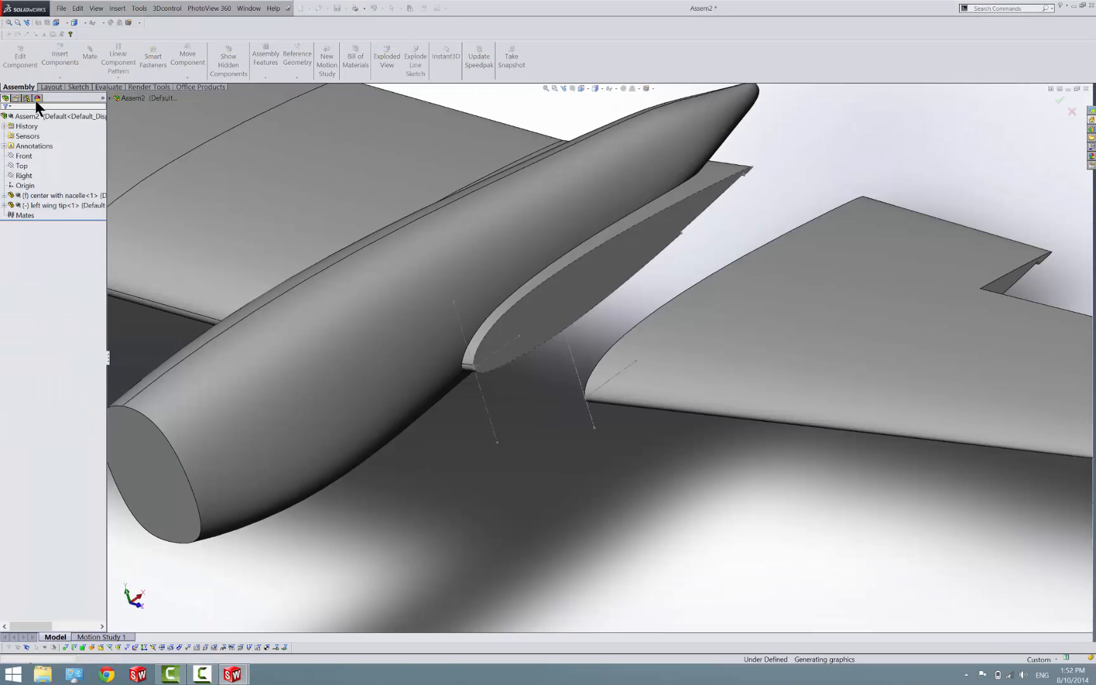
pyautogui.click(94, 59)
pyautogui.scroll(-5, 476, 371)
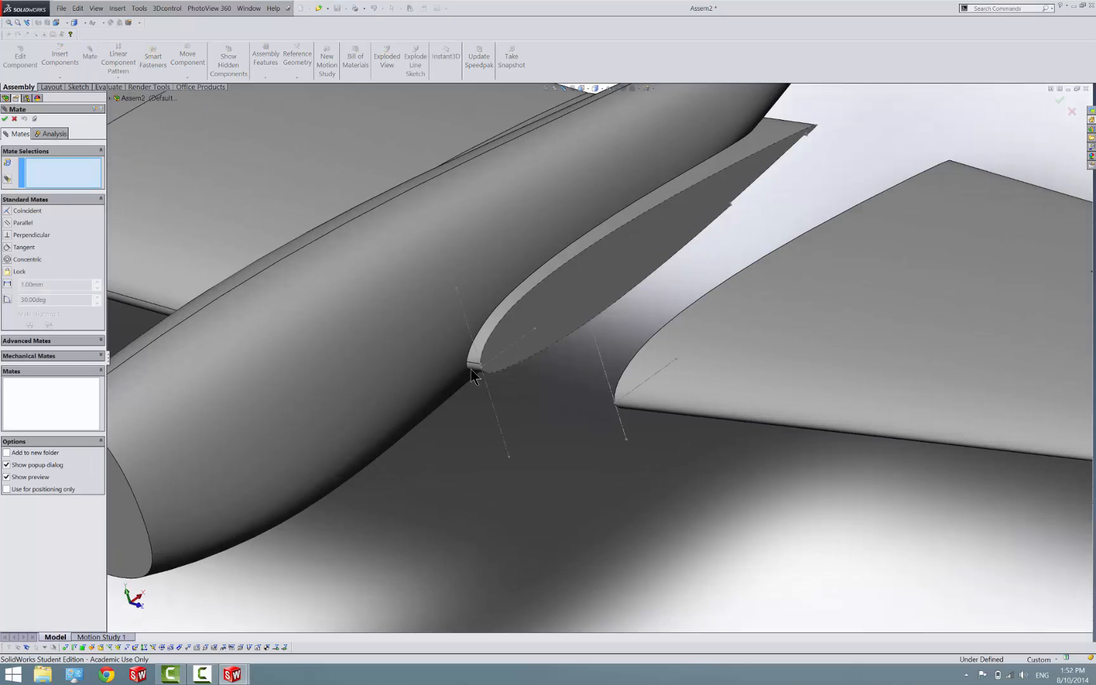
pyautogui.click(502, 366)
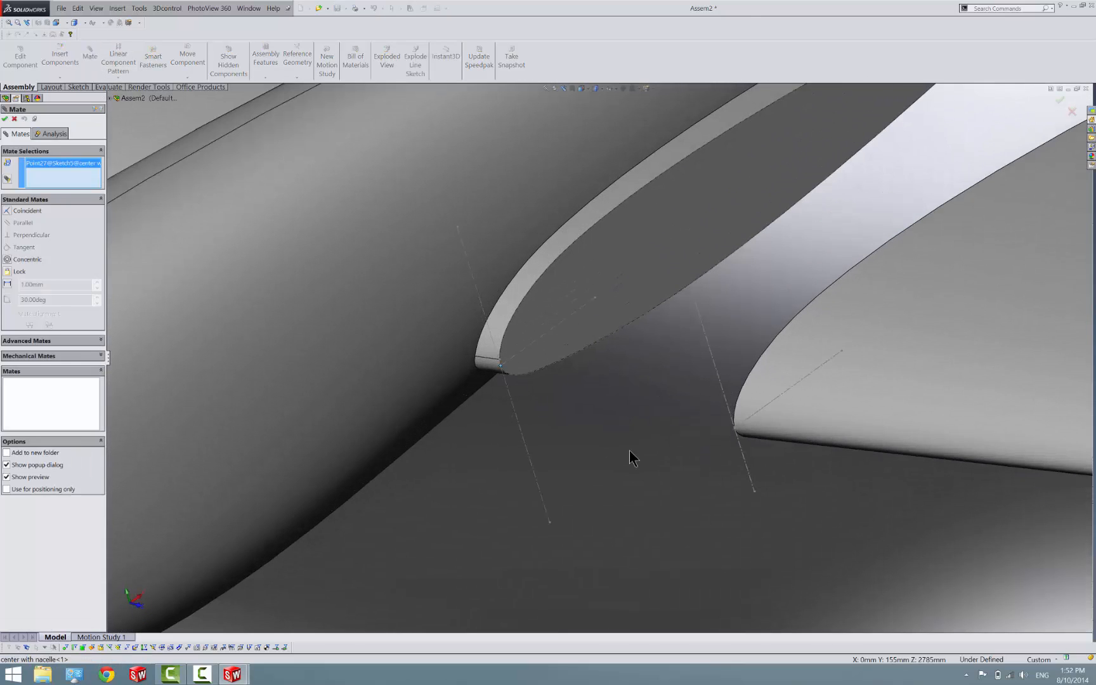
pyautogui.scroll(-3, 736, 433)
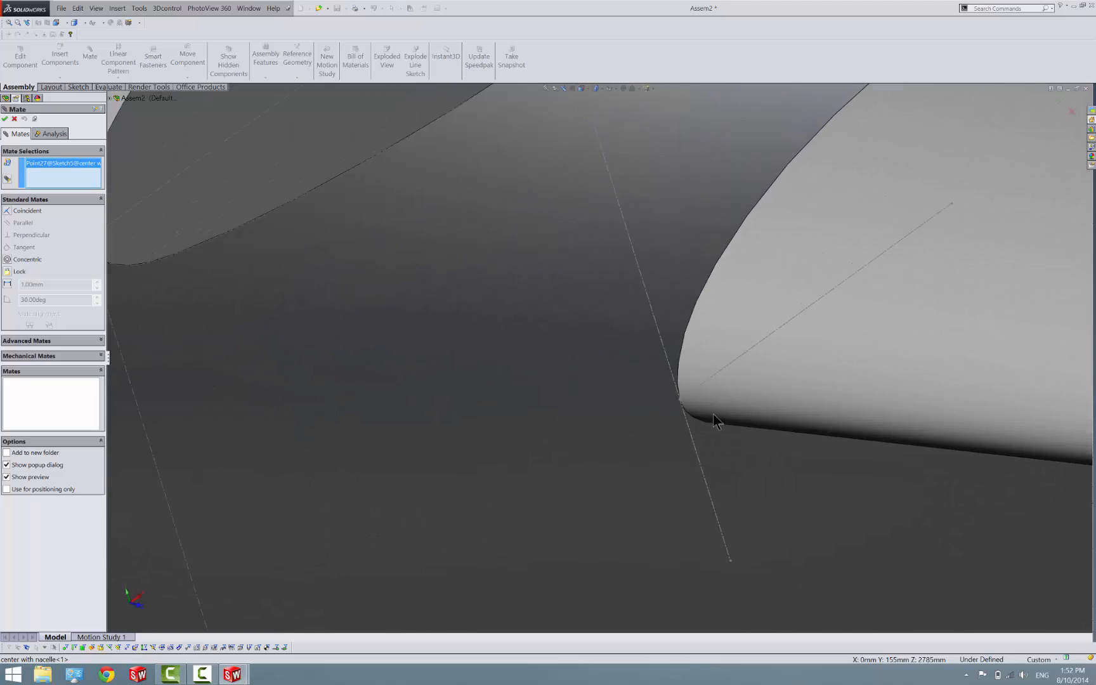
pyautogui.click(680, 400)
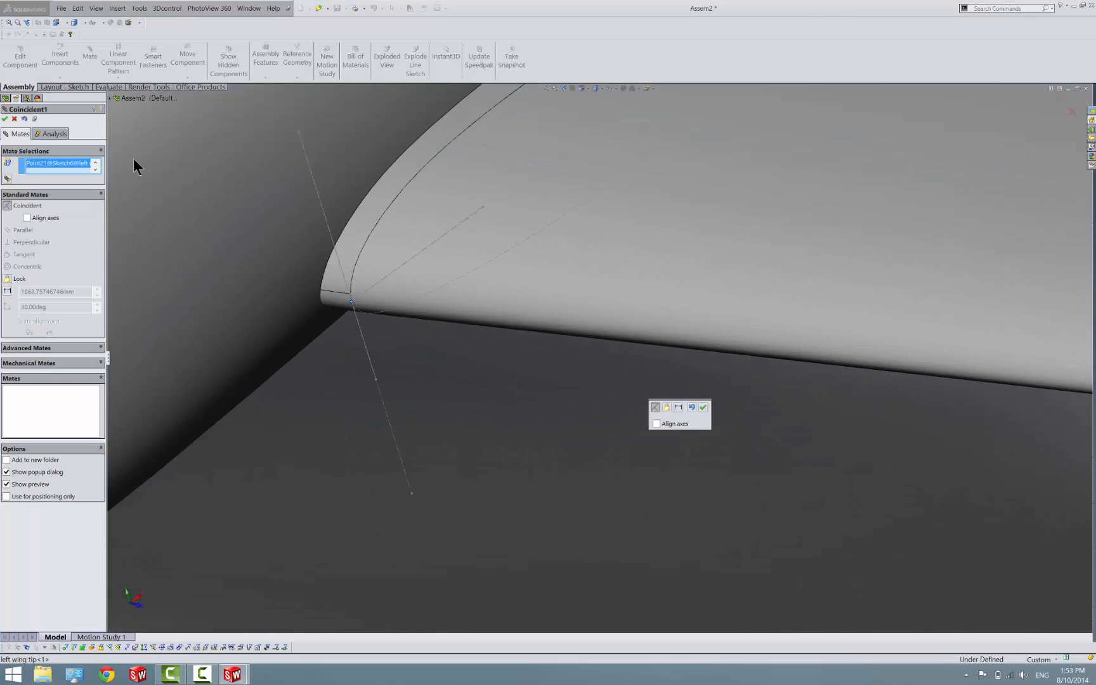
pyautogui.click(4, 118)
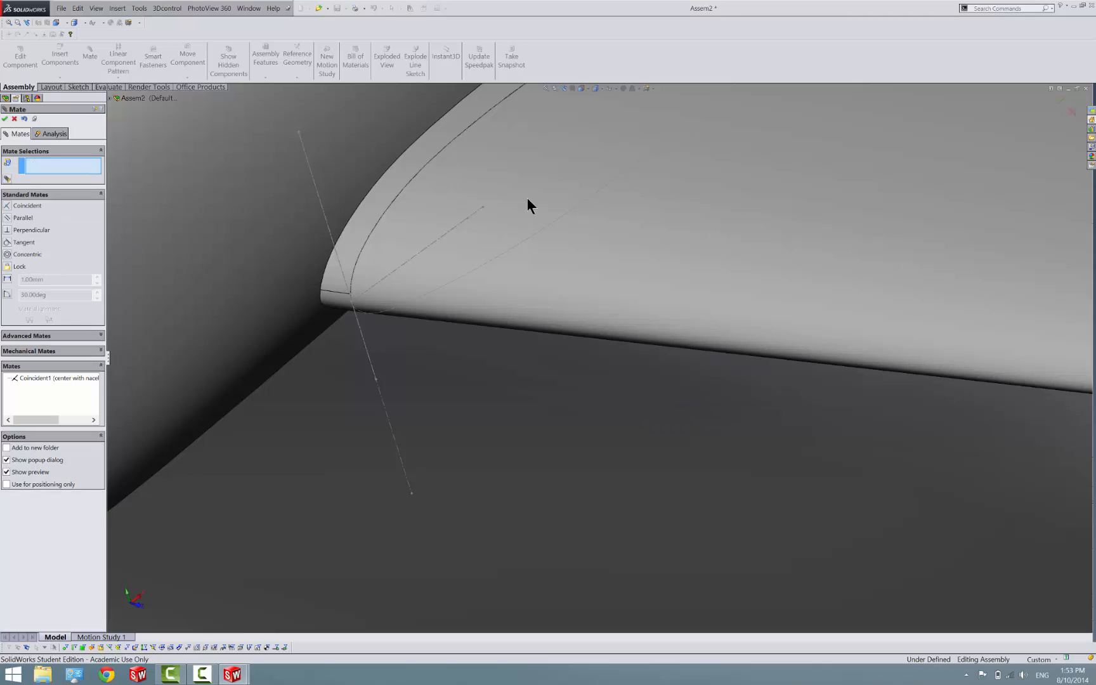
# Delete the coincident mate between the nacelle center section and the left wing tip
pyautogui.scroll(3, 529, 200)
pyautogui.scroll(3, 725, 238)
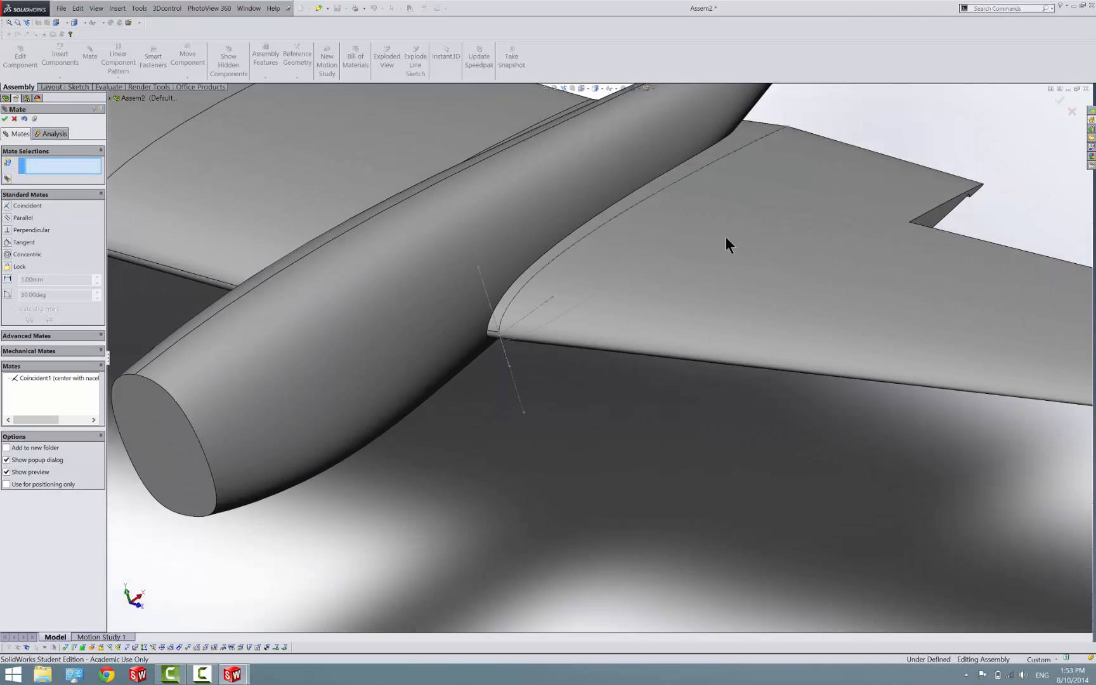
pyautogui.scroll(-5, 715, 190)
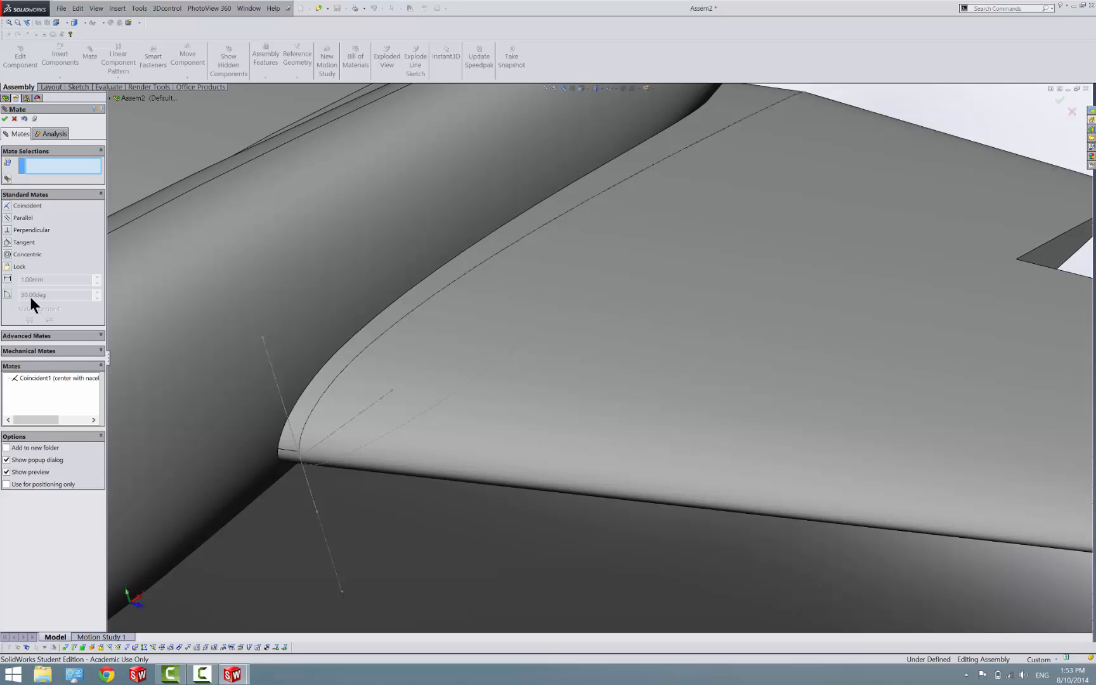
pyautogui.click(23, 380)
pyautogui.rightClick(29, 391)
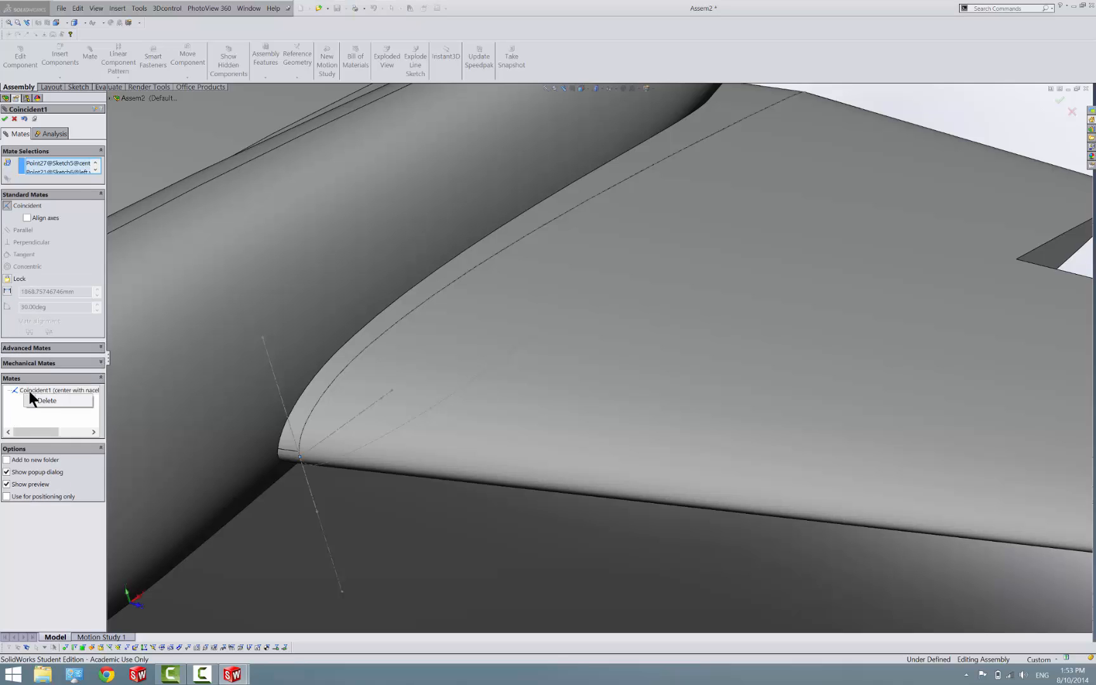
pyautogui.click(42, 398)
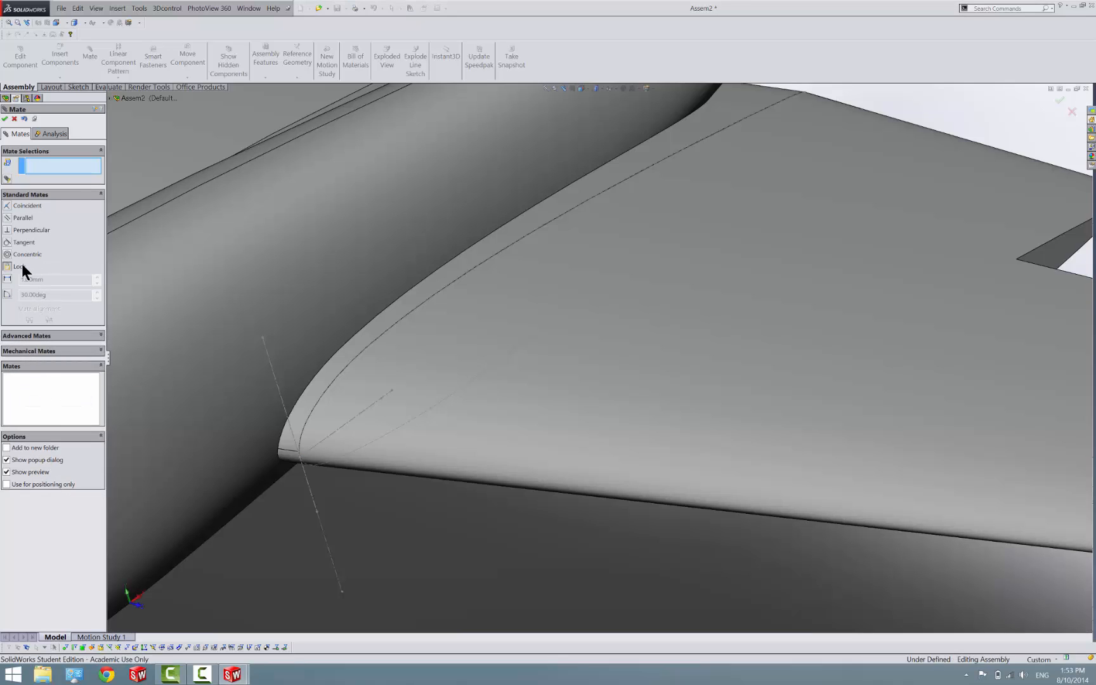
# Fix the left wing tip to the nacelle center section with a Lock mate
pyautogui.click(537, 318)
pyautogui.click(347, 236)
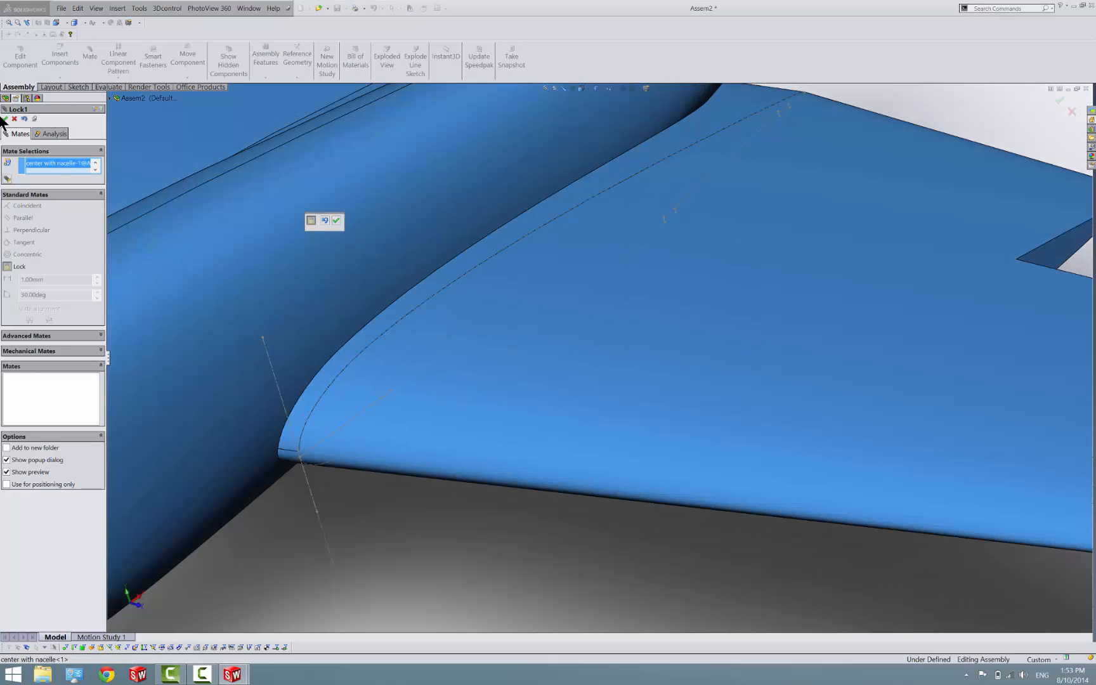
pyautogui.click(5, 118)
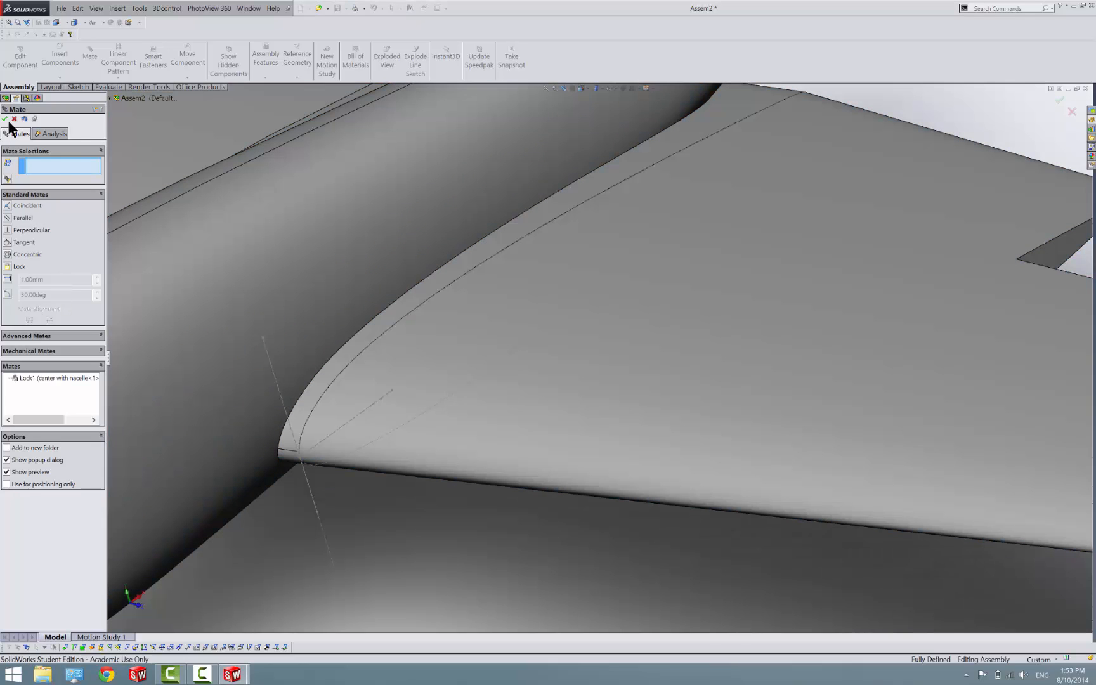
pyautogui.click(14, 119)
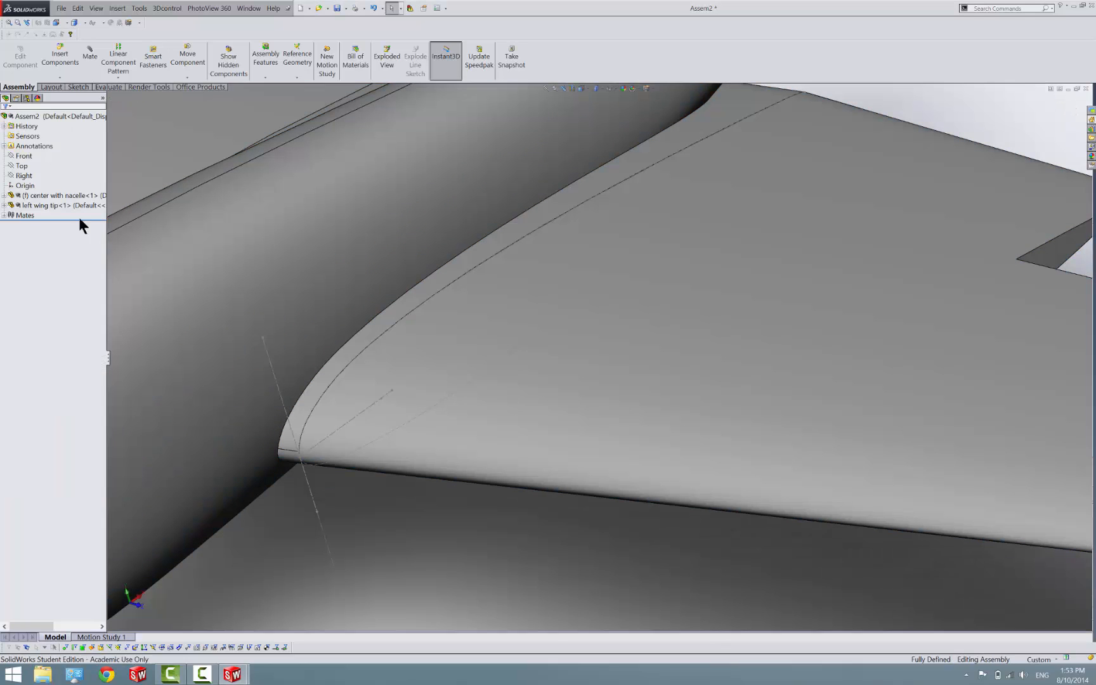
# Hide the reference sketches of the nacelle center section and the left wing tip at the wing joint
pyautogui.click(315, 506)
pyautogui.rightClick(315, 505)
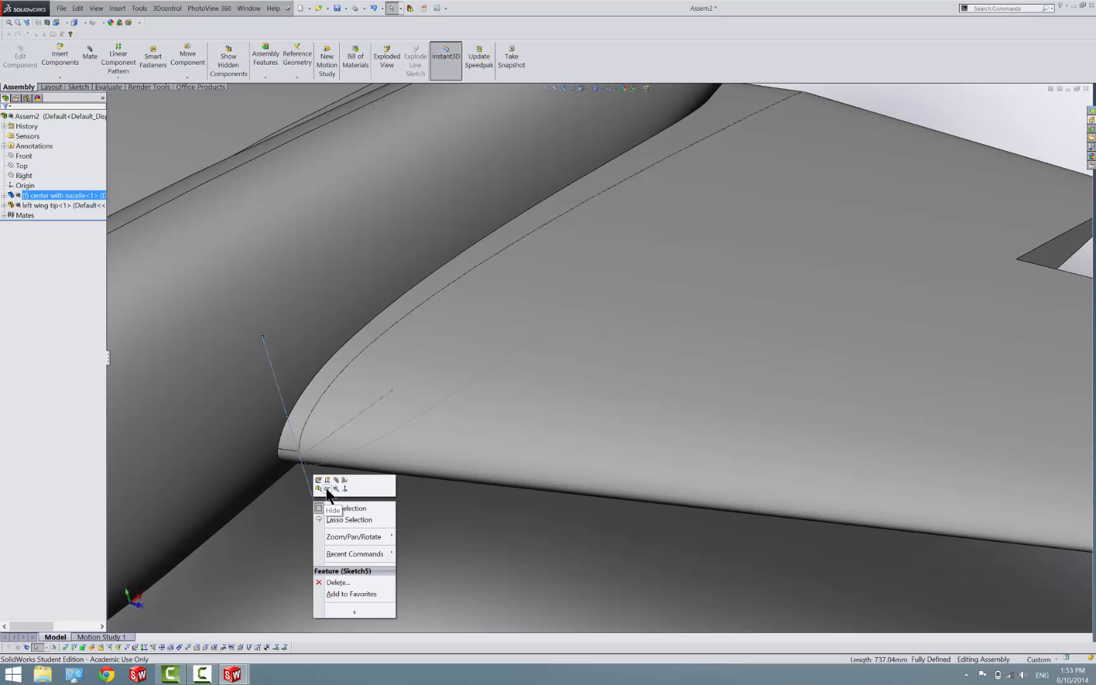
pyautogui.click(328, 507)
pyautogui.click(307, 486)
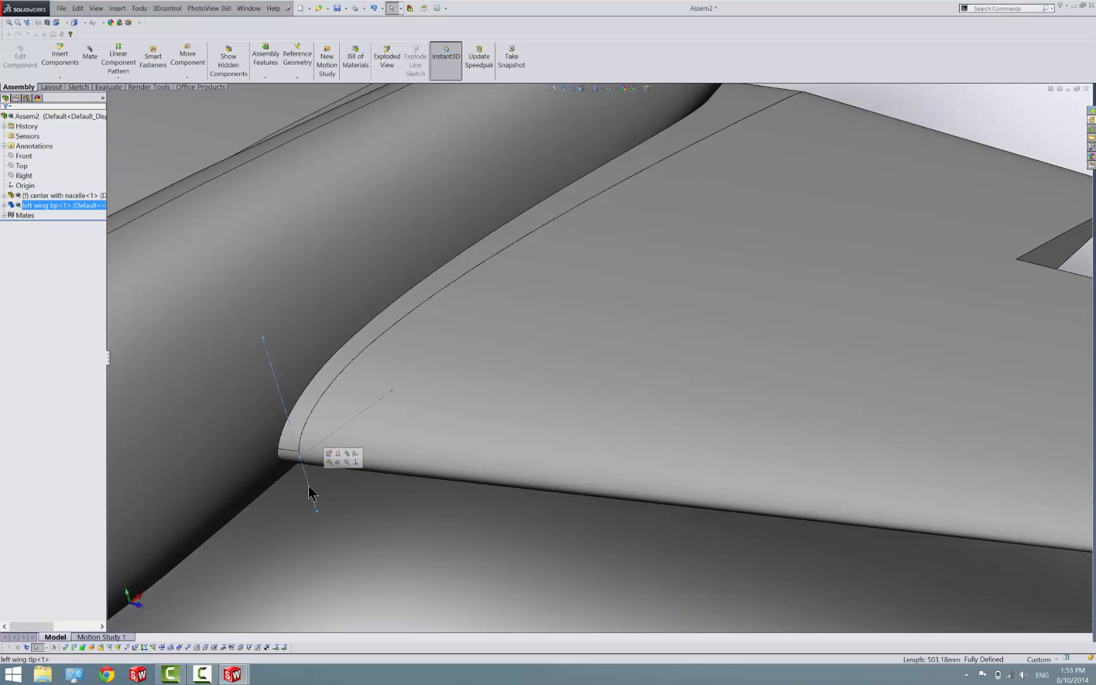
pyautogui.rightClick(309, 486)
pyautogui.click(323, 470)
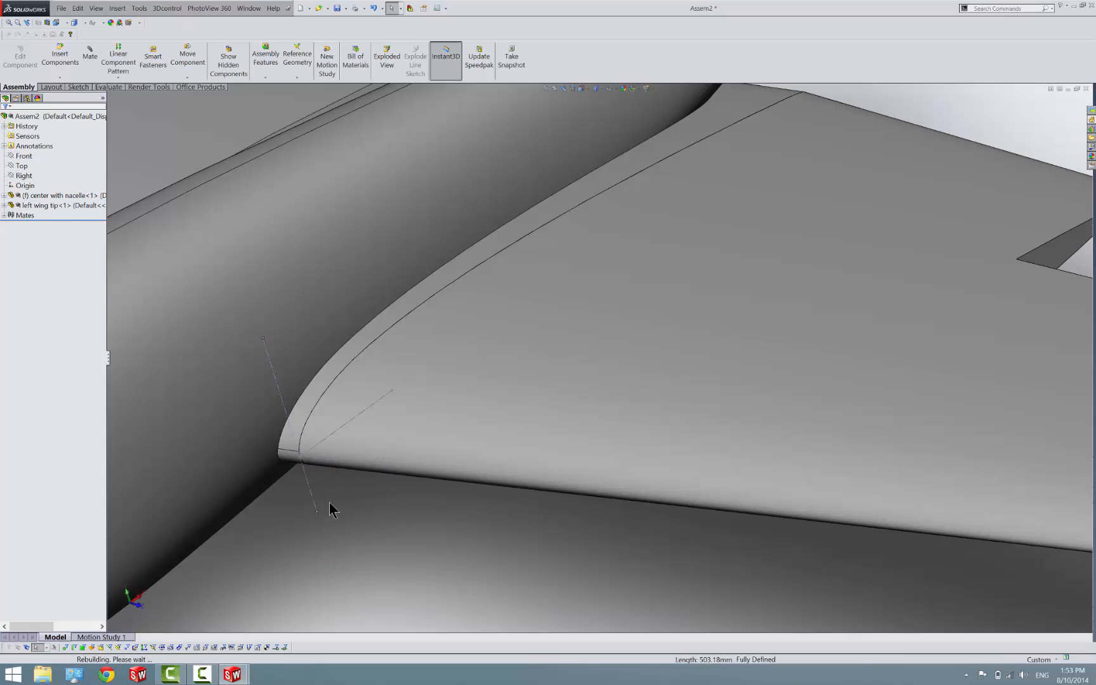
# Examine the underside of the wing joint, comparing the flap cutout edges of the center section and the left wing tip
pyautogui.press('f')
pyautogui.moveTo(436, 425); pyautogui.dragTo(308, 174, button='middle')
pyautogui.scroll(-8, 598, 228)
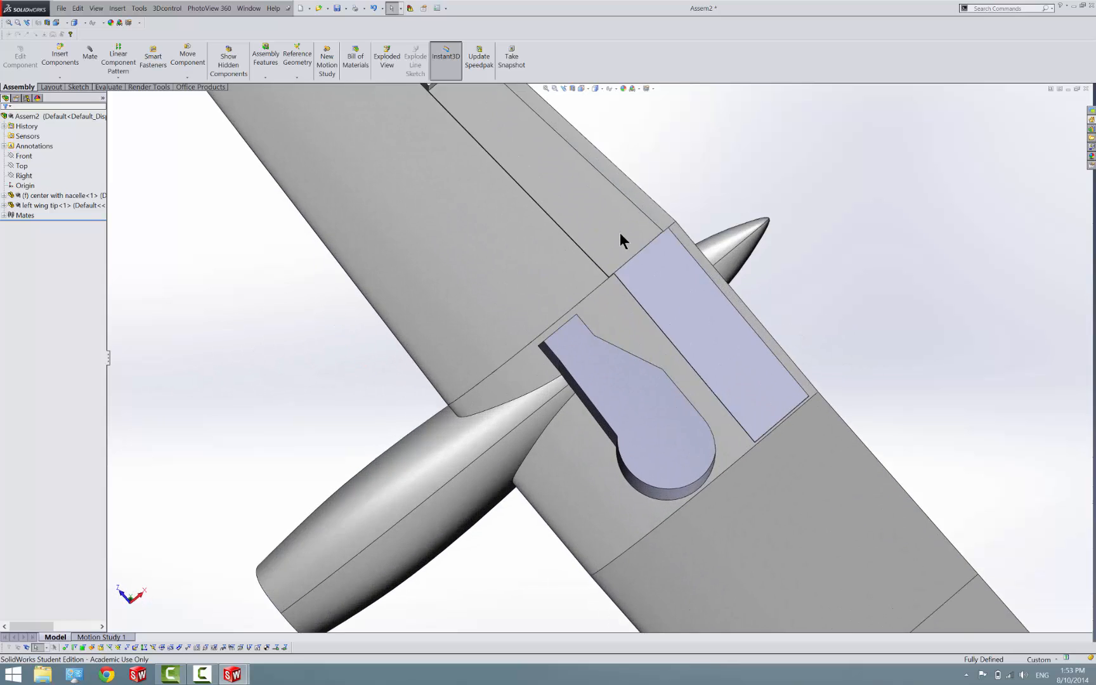
pyautogui.moveTo(665, 367); pyautogui.dragTo(645, 322, button='middle')
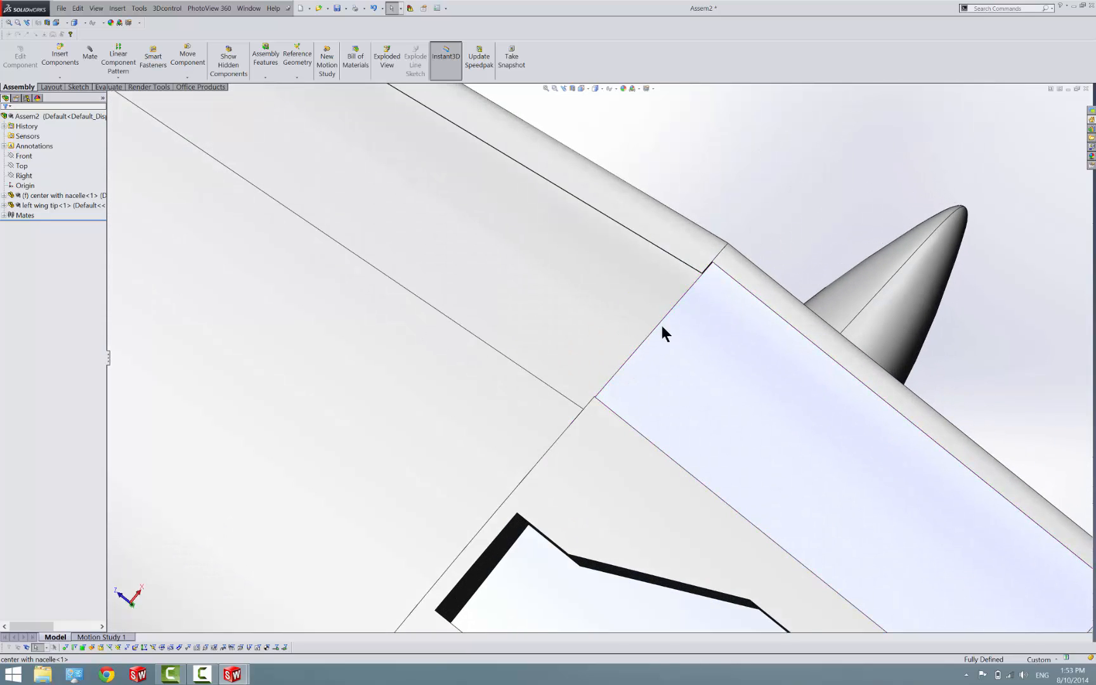
pyautogui.scroll(10, 626, 387)
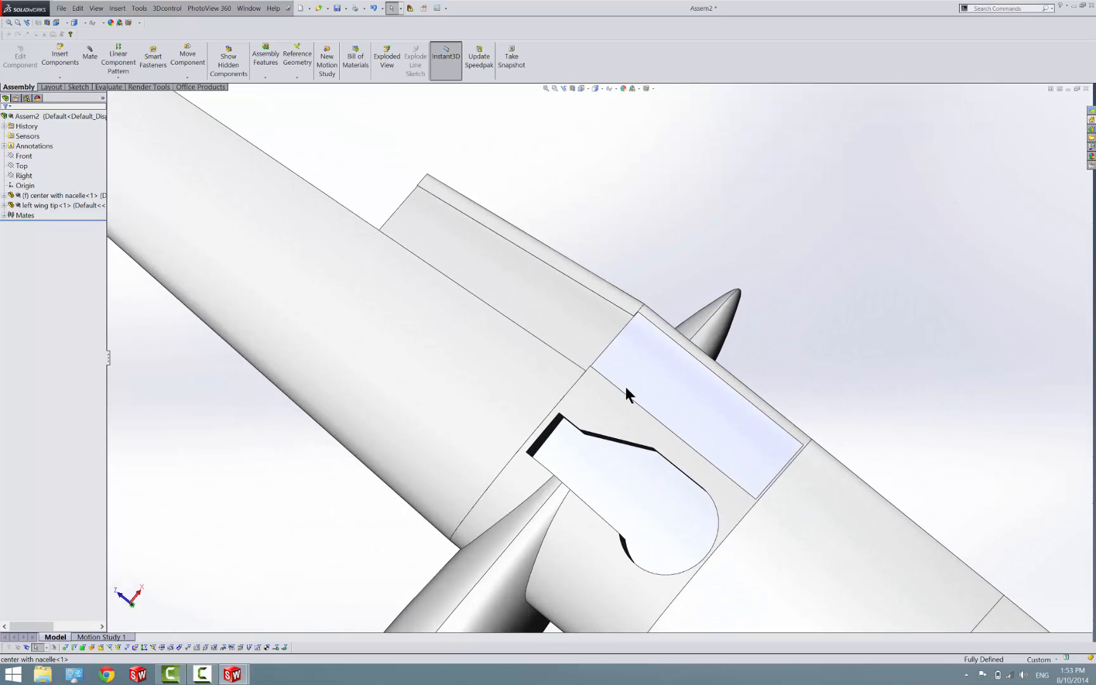
pyautogui.scroll(-4, 625, 389)
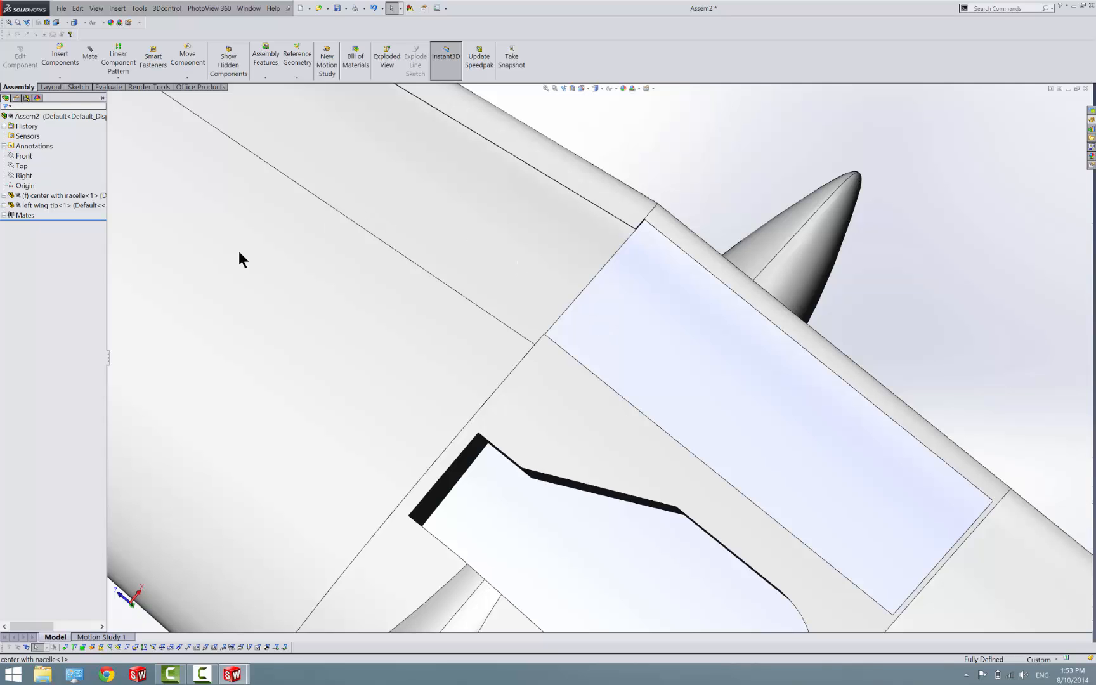
pyautogui.scroll(-2, 590, 269)
pyautogui.moveTo(568, 305); pyautogui.dragTo(623, 392, button='middle')
pyautogui.scroll(-2, 566, 358)
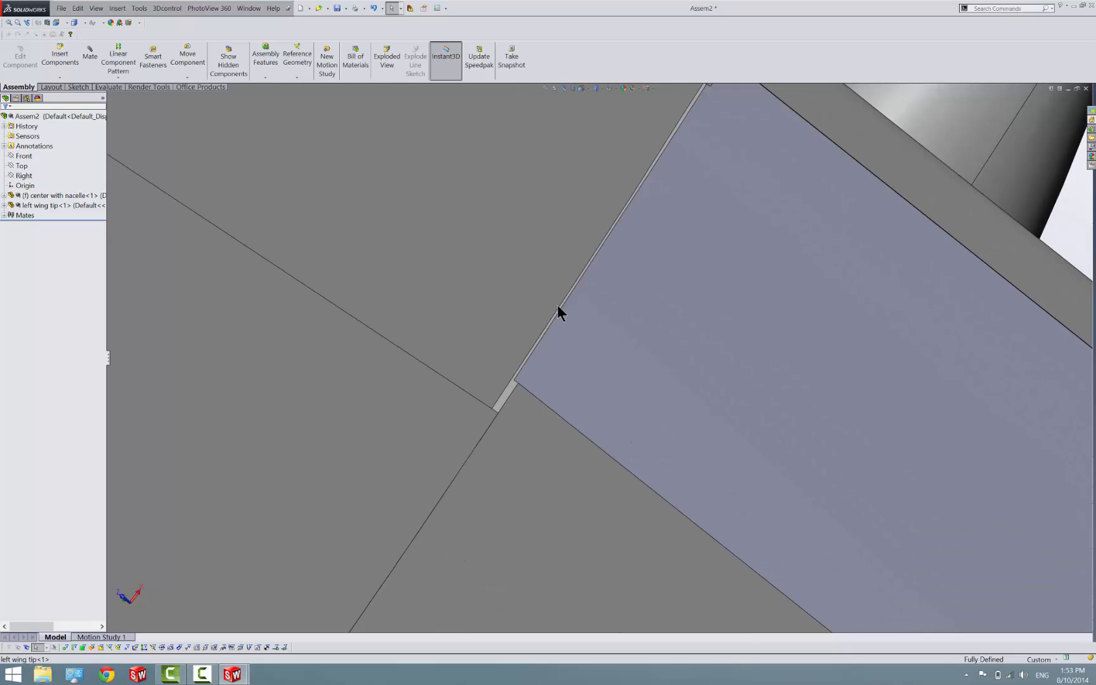
# Measure the offset between the flap cutout corners of the center section and the left wing tip at the joint
pyautogui.click(102, 87)
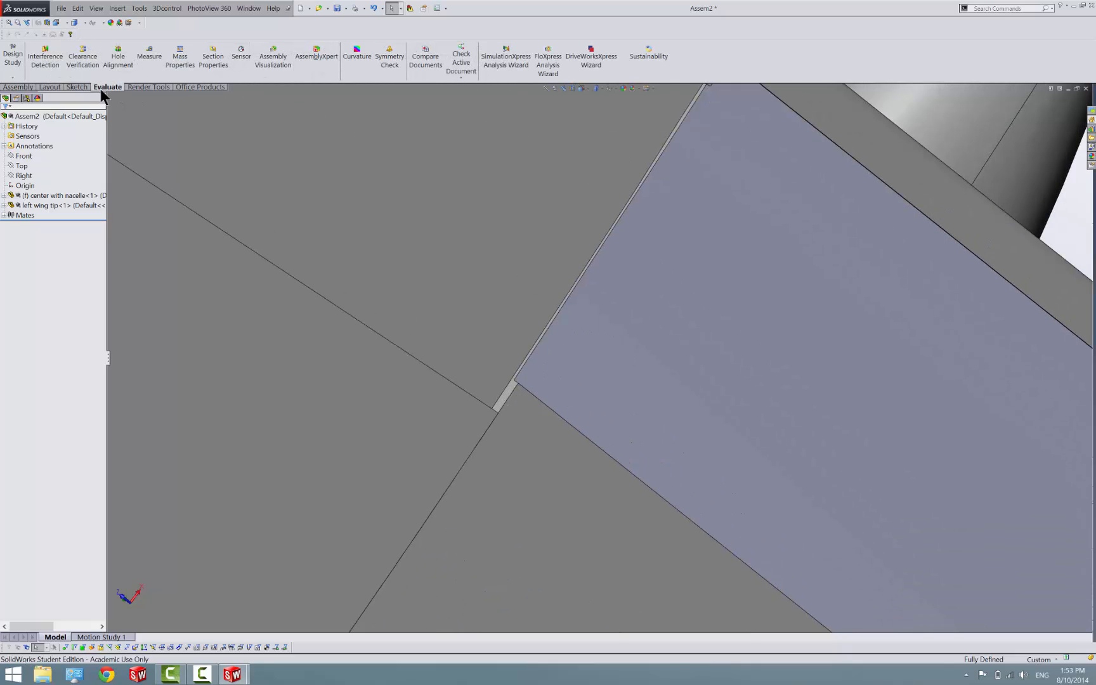
pyautogui.scroll(-4, 514, 384)
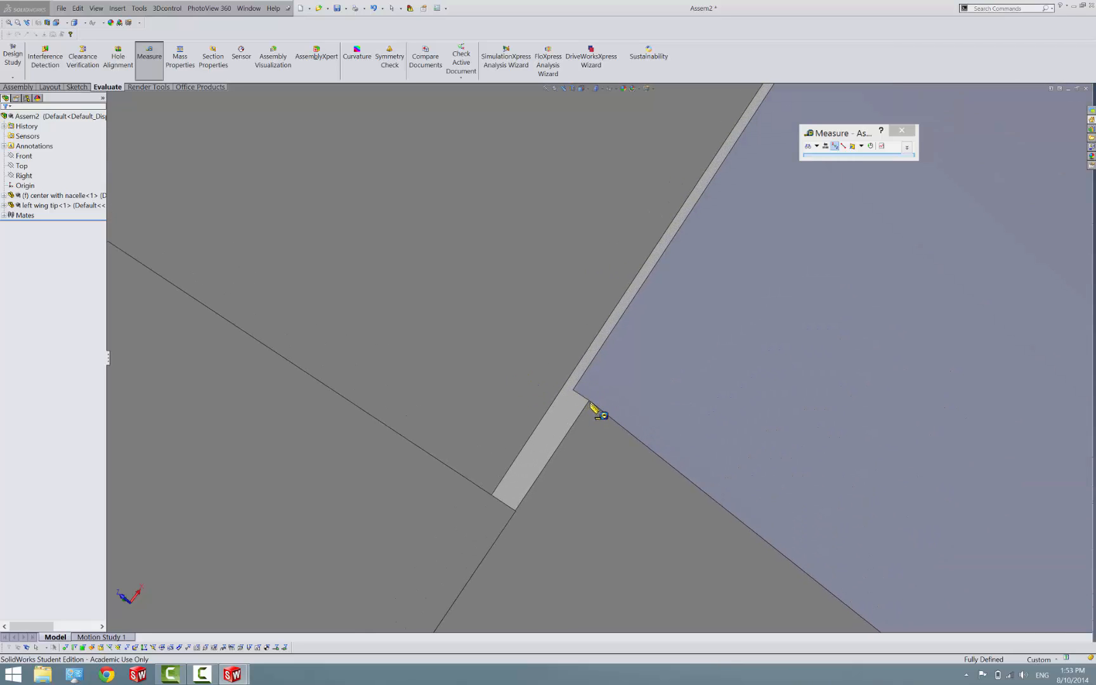
pyautogui.click(589, 401)
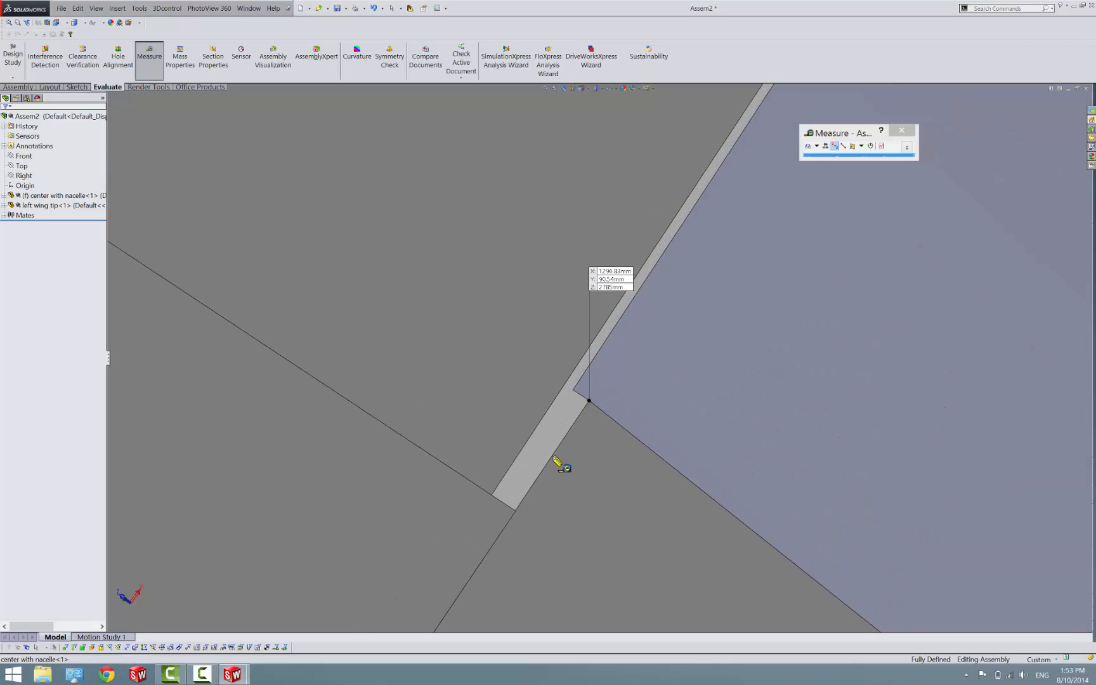
pyautogui.click(515, 511)
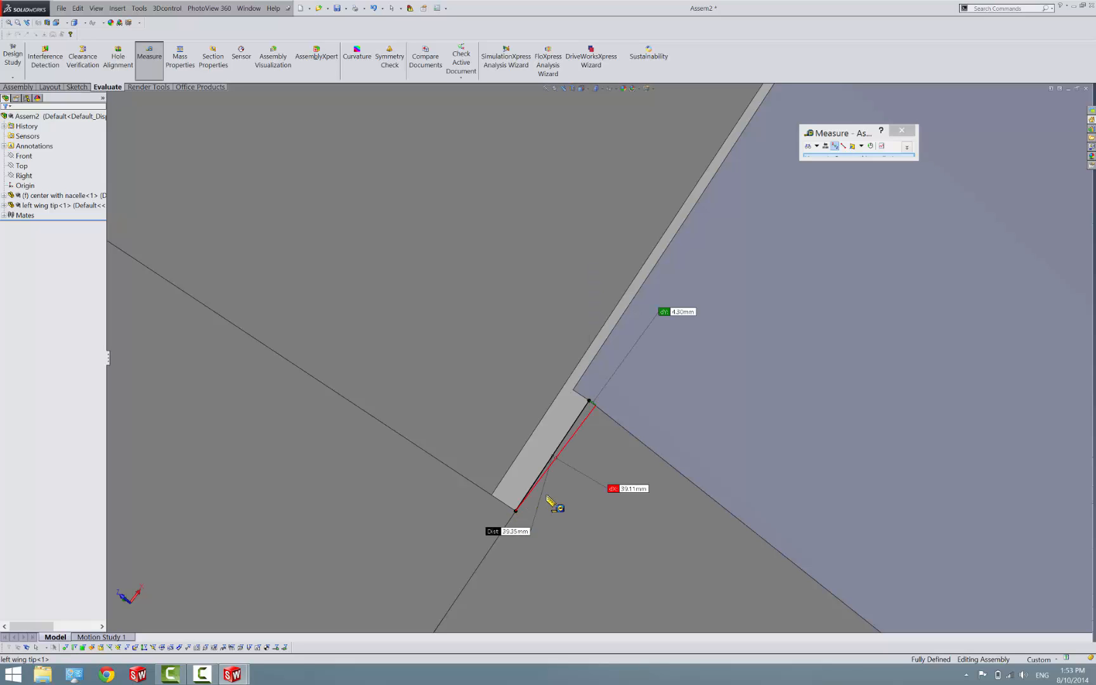
# Close the corner measurement and switch from the assembly to the center with nacelle part
pyautogui.moveTo(546, 496); pyautogui.dragTo(535, 482, button='middle')
pyautogui.scroll(1, 530, 500)
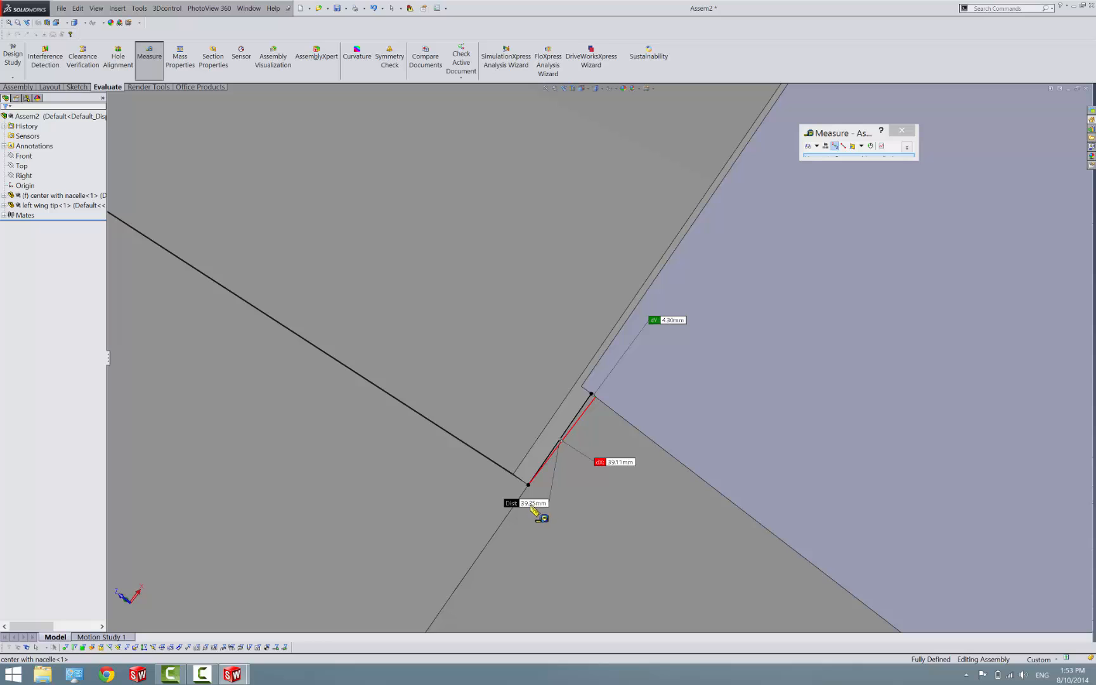
pyautogui.press('Escape')
pyautogui.click(233, 674)
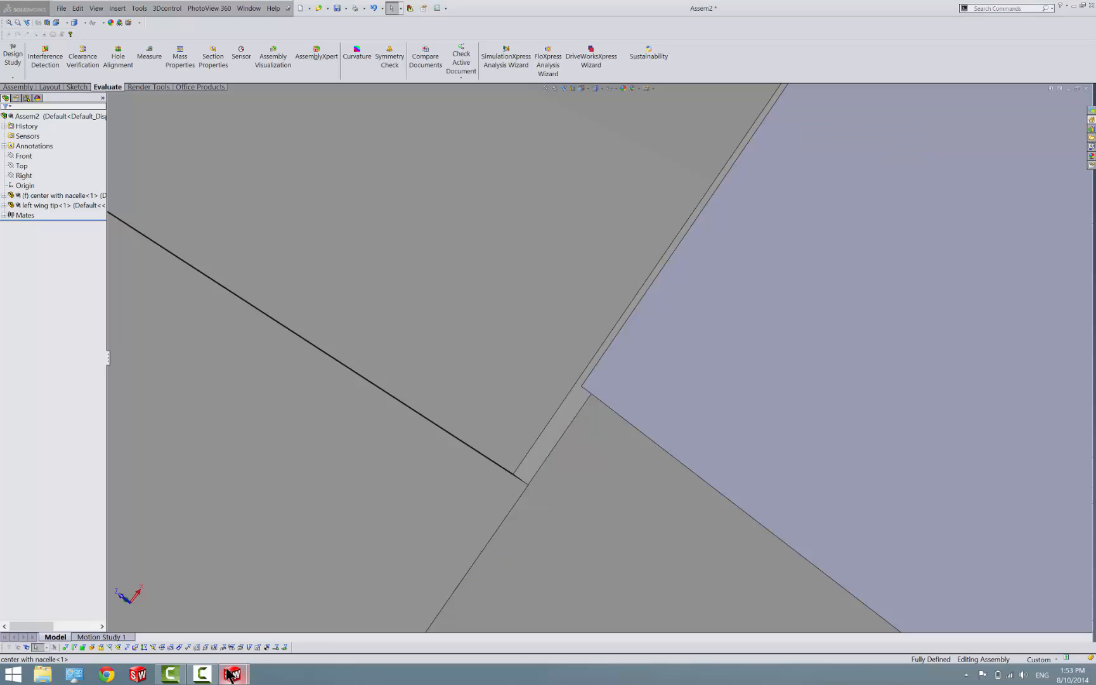
pyautogui.click(120, 634)
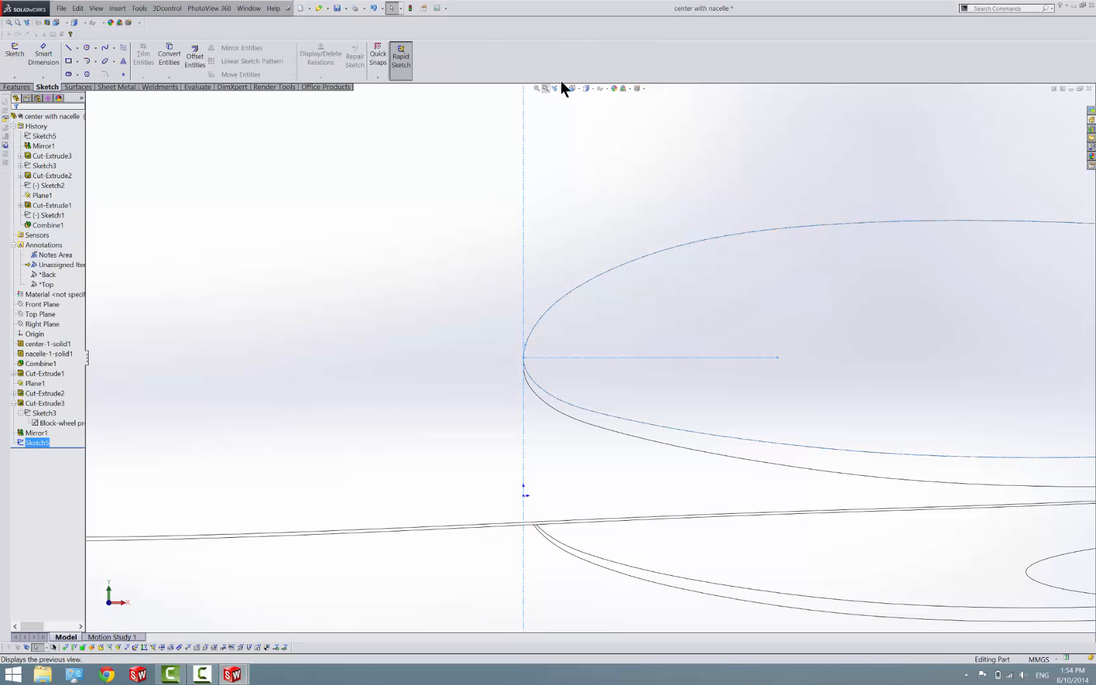
# Display the center with nacelle part shaded, with the underside of its wing and the flap cutout in view
pyautogui.click(586, 90)
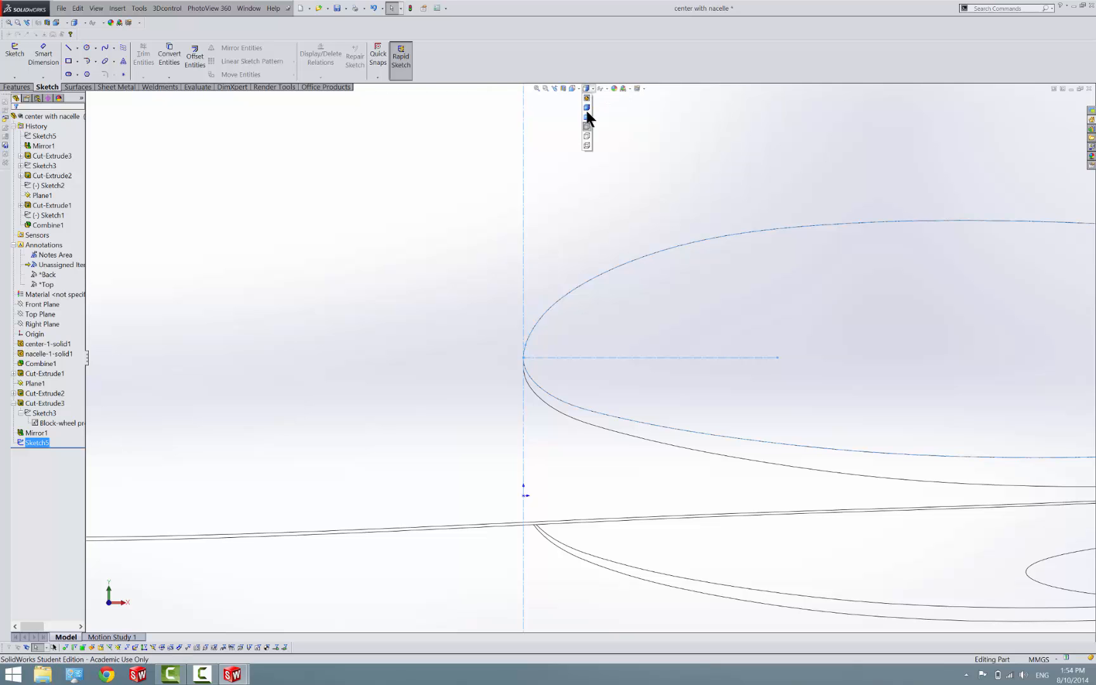
pyautogui.click(585, 111)
pyautogui.scroll(8, 533, 302)
pyautogui.click(520, 430)
pyautogui.scroll(-7, 520, 430)
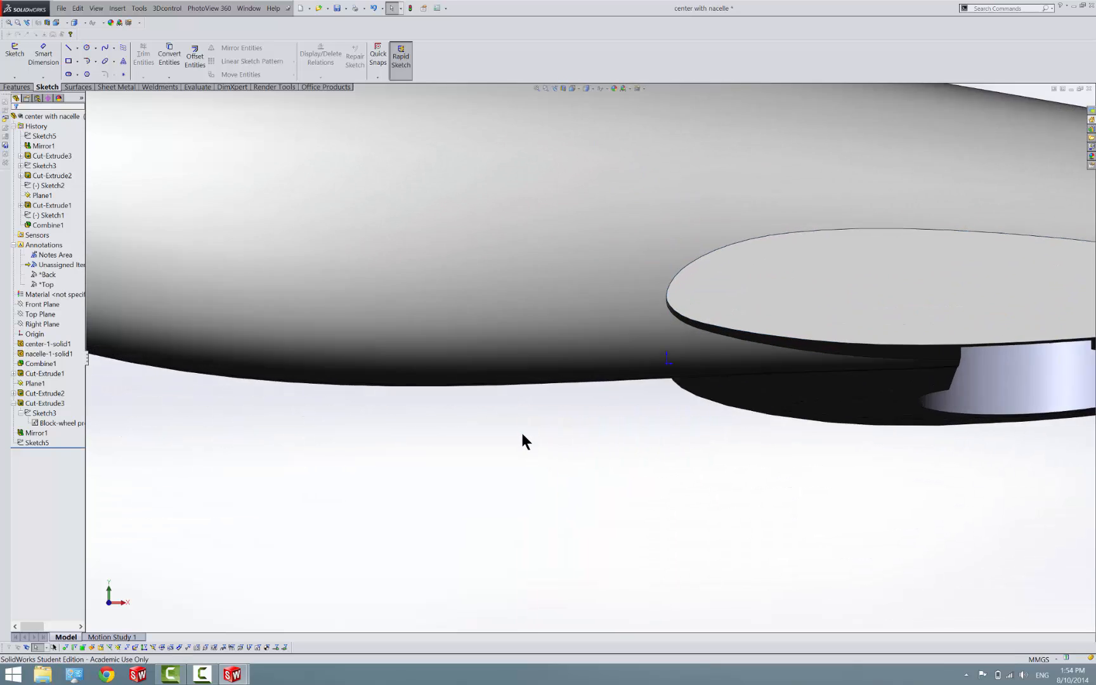
pyautogui.scroll(1, 648, 345)
pyautogui.scroll(-1, 716, 288)
pyautogui.scroll(5, 716, 288)
pyautogui.moveTo(717, 308); pyautogui.dragTo(695, 264, button='middle')
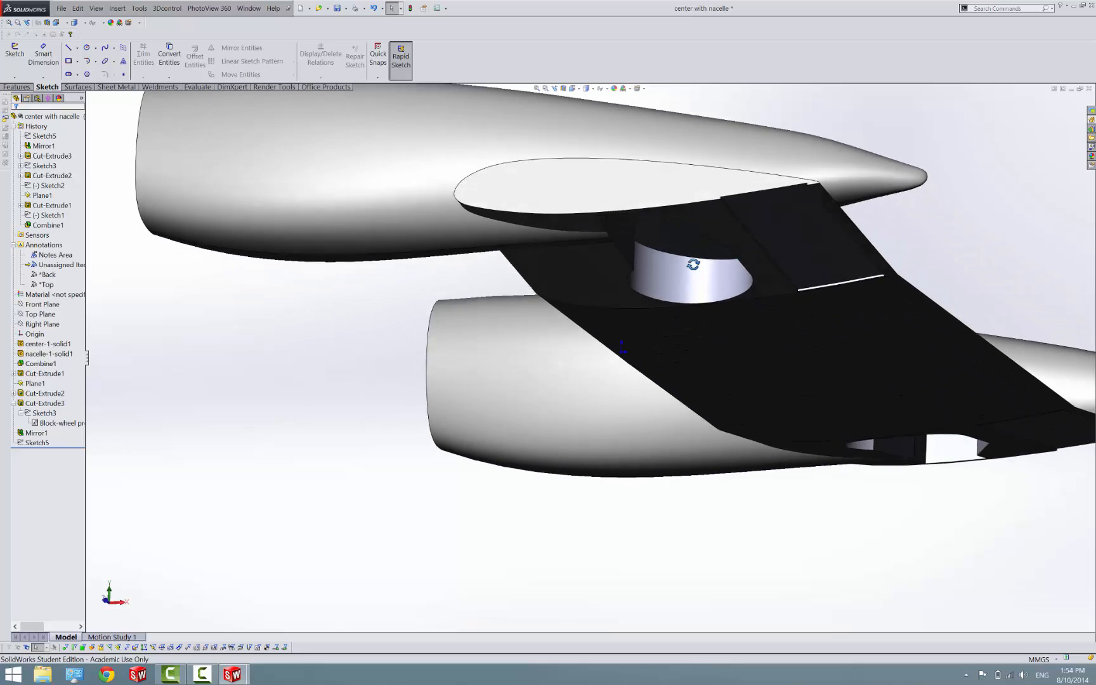
# Open Sketch2, the flap cutout profile of Cut-Extrude2, for editing
pyautogui.click(36, 383)
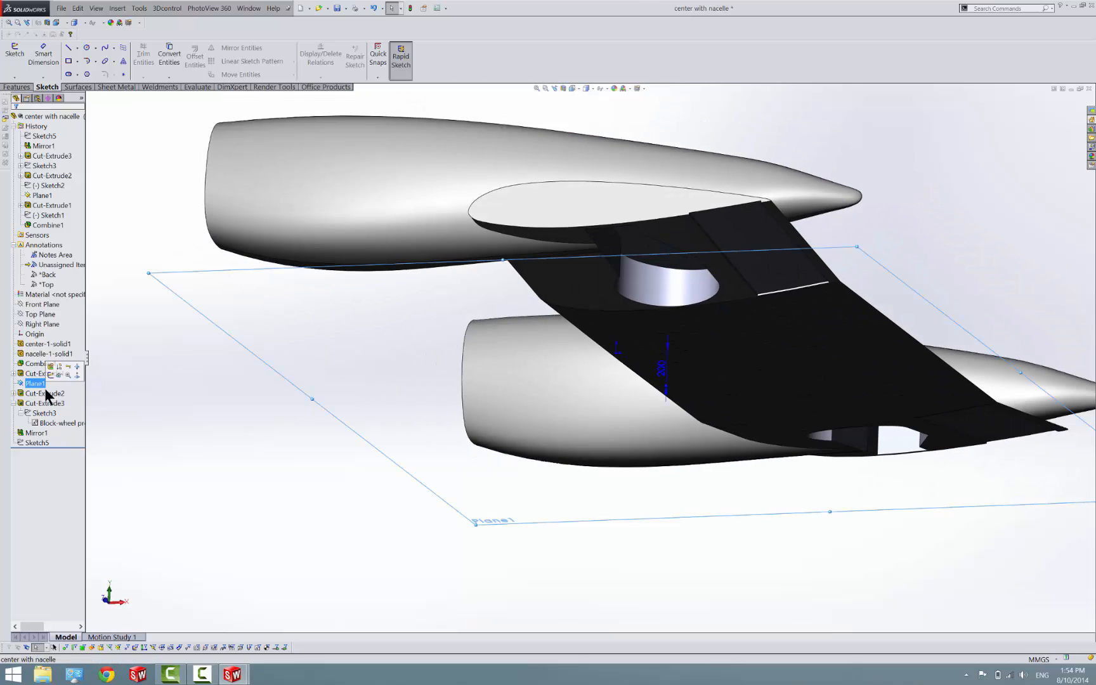
pyautogui.click(40, 394)
pyautogui.click(15, 394)
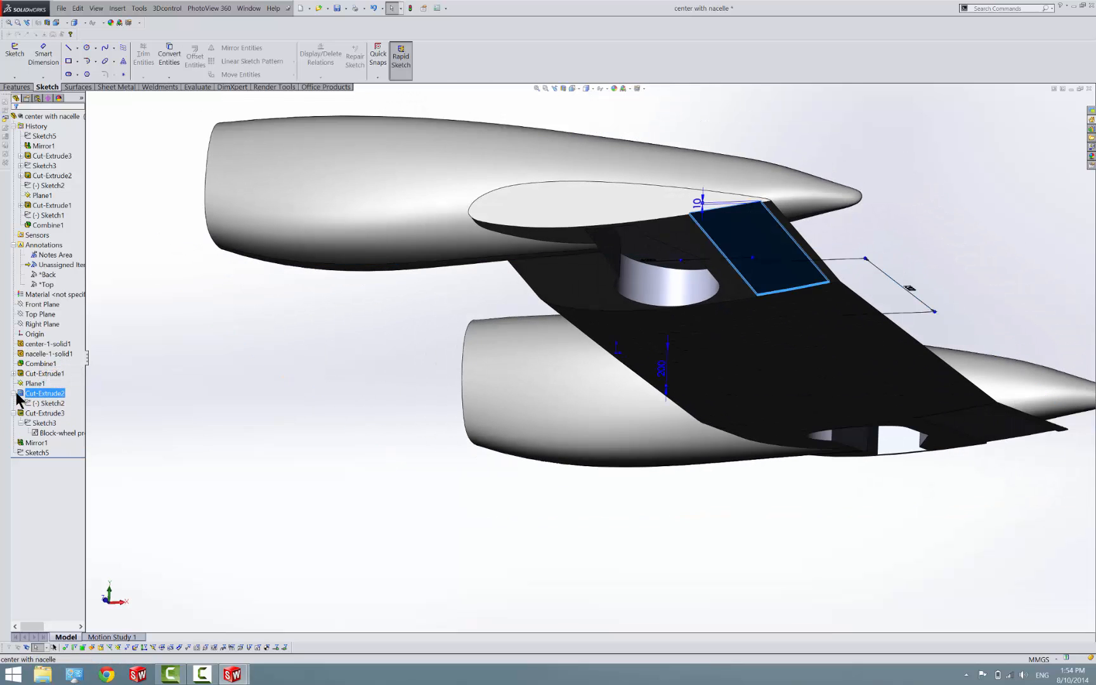
pyautogui.rightClick(33, 405)
pyautogui.click(39, 386)
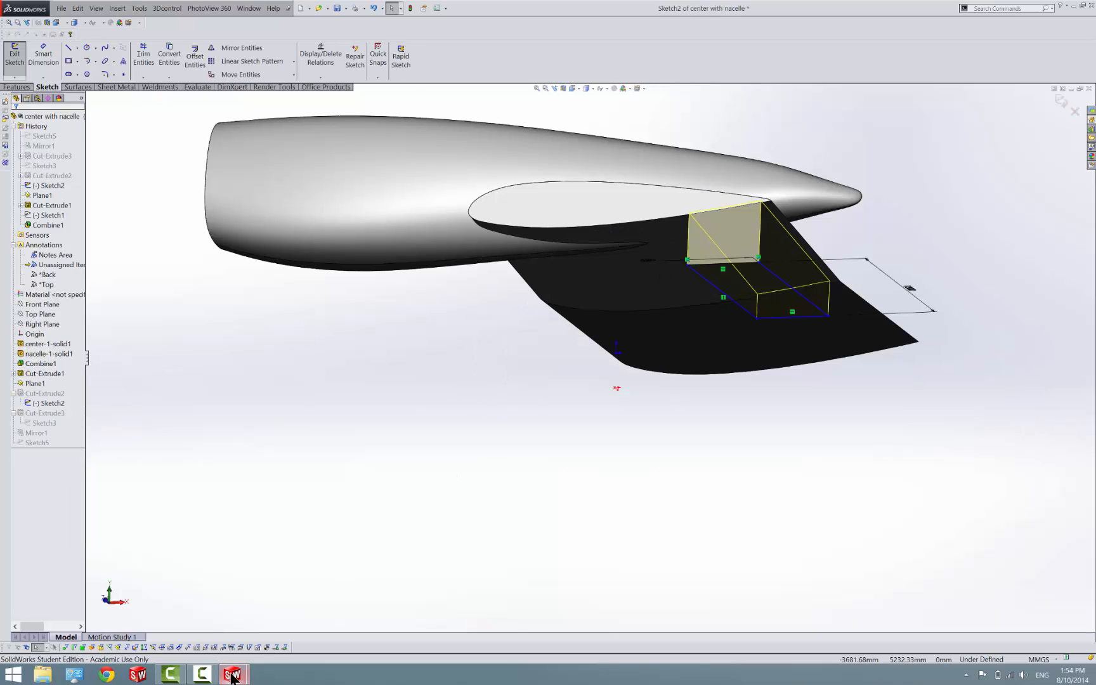
pyautogui.moveTo(232, 676)
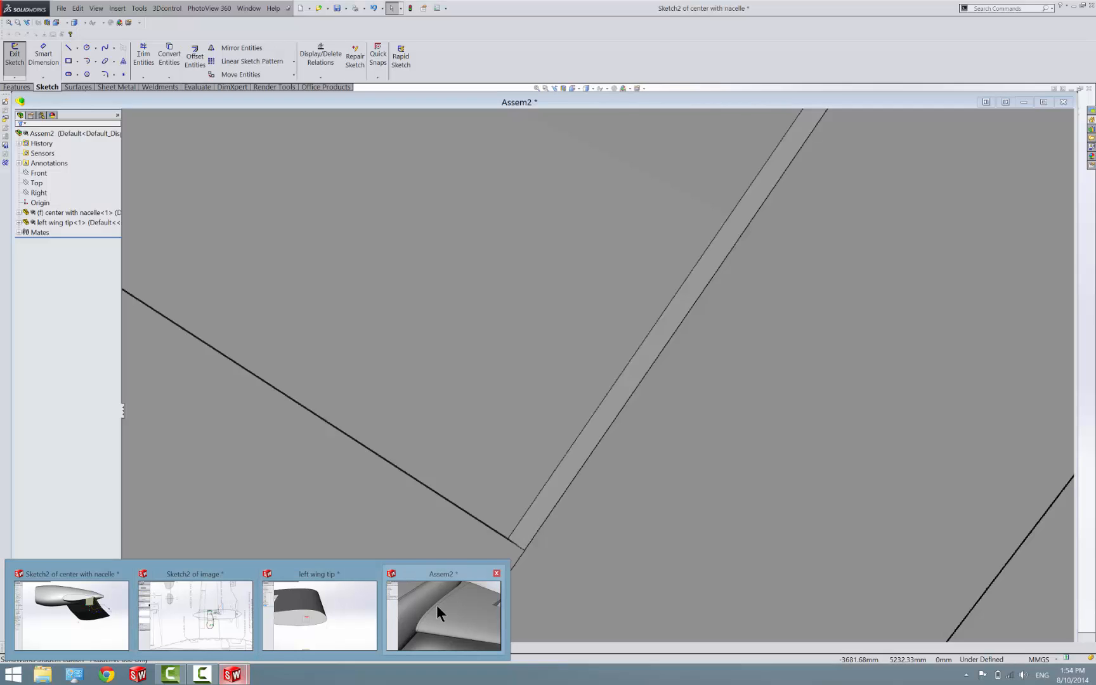
pyautogui.click(437, 605)
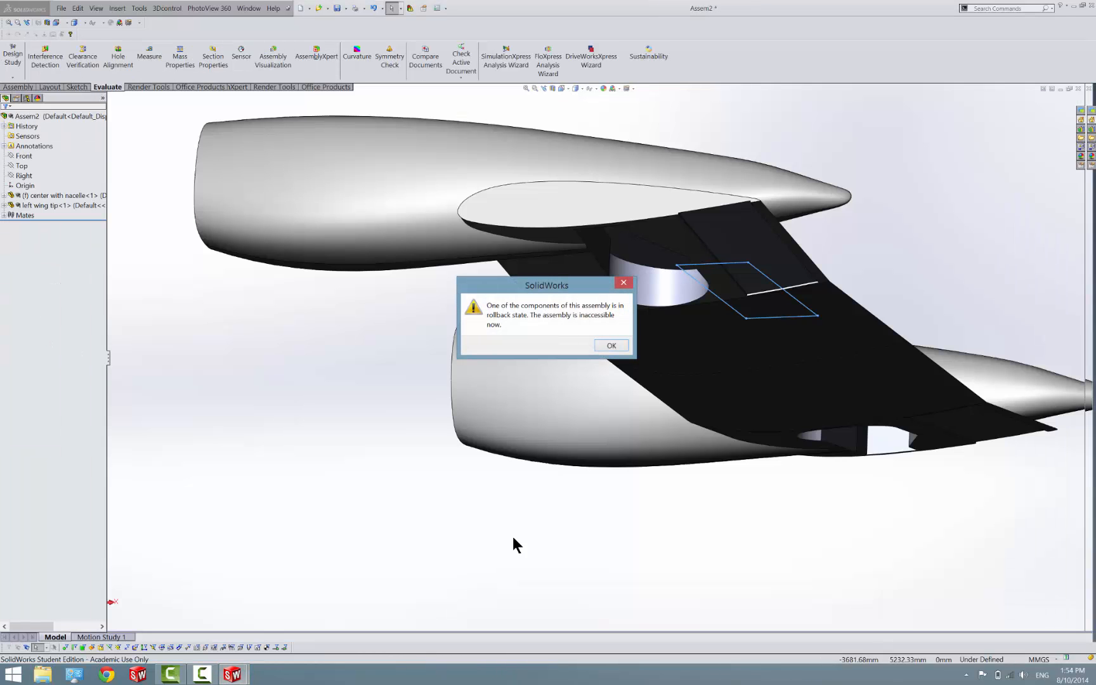
pyautogui.click(606, 348)
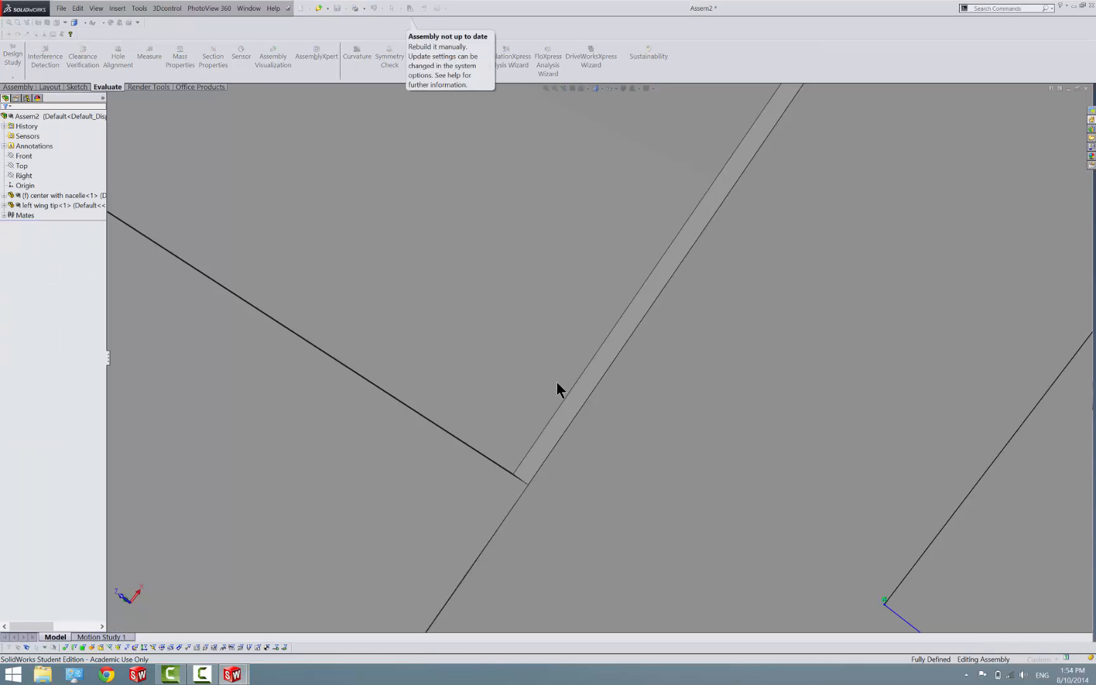
pyautogui.moveTo(233, 674)
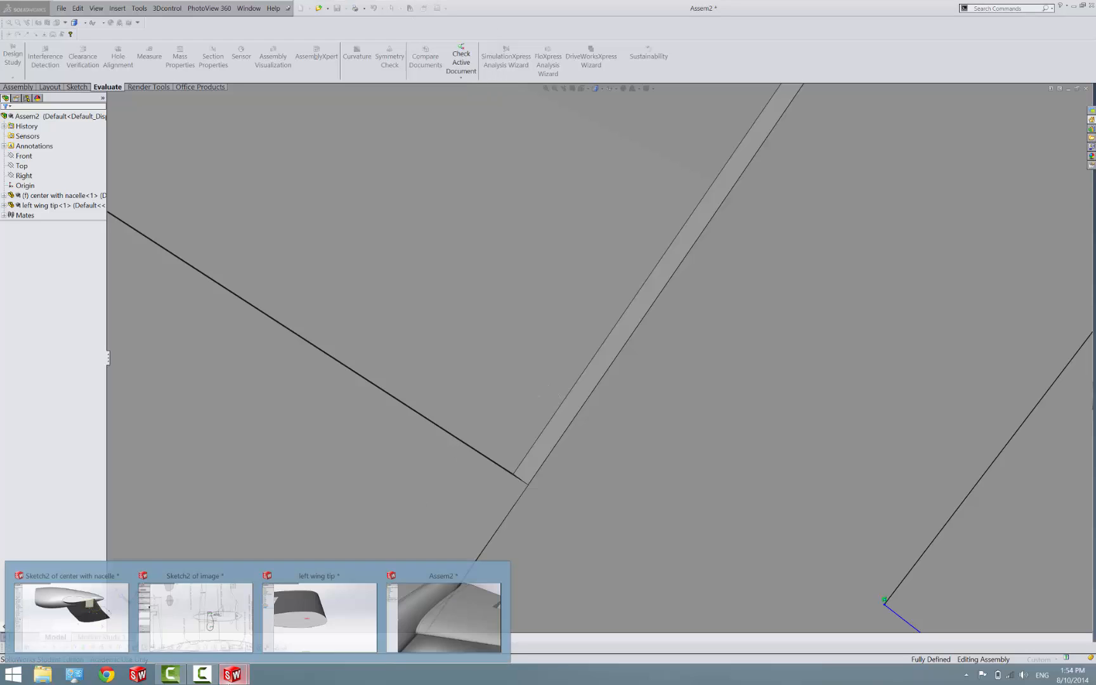
pyautogui.click(68, 632)
# Dimension the cutout's trailing-side line to the nacelle's tail point, adding 39.35 mm for a distance of 513.66 mm, and finish the sketch
pyautogui.scroll(-2, 777, 241)
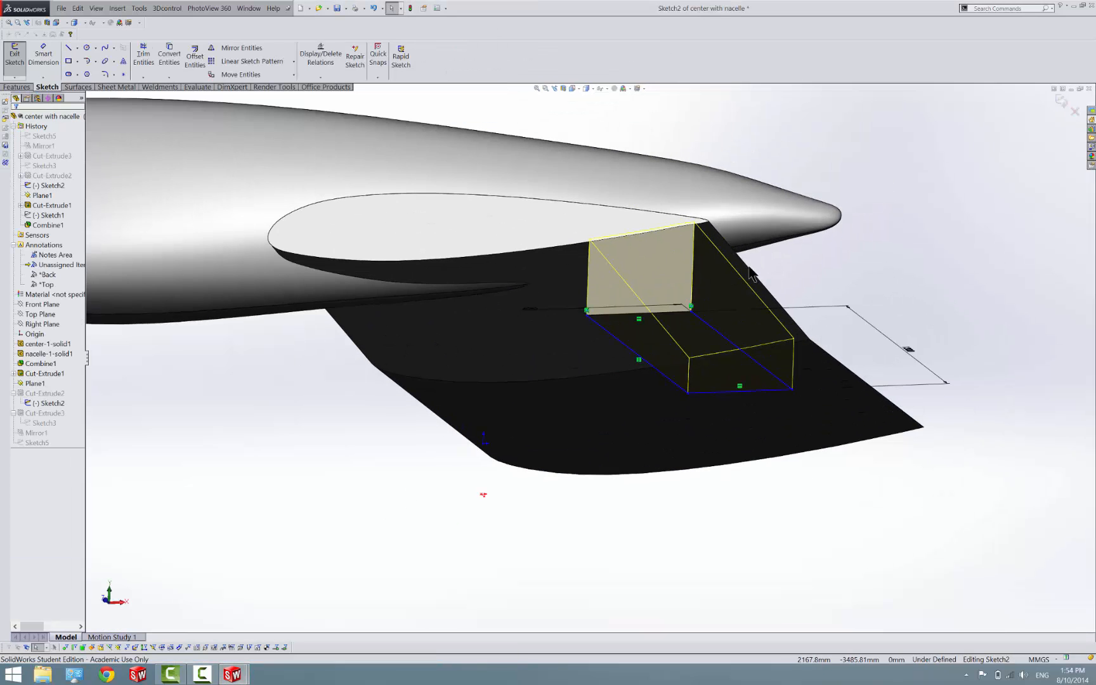
pyautogui.moveTo(746, 267); pyautogui.dragTo(735, 115, button='middle')
pyautogui.scroll(-1, 712, 130)
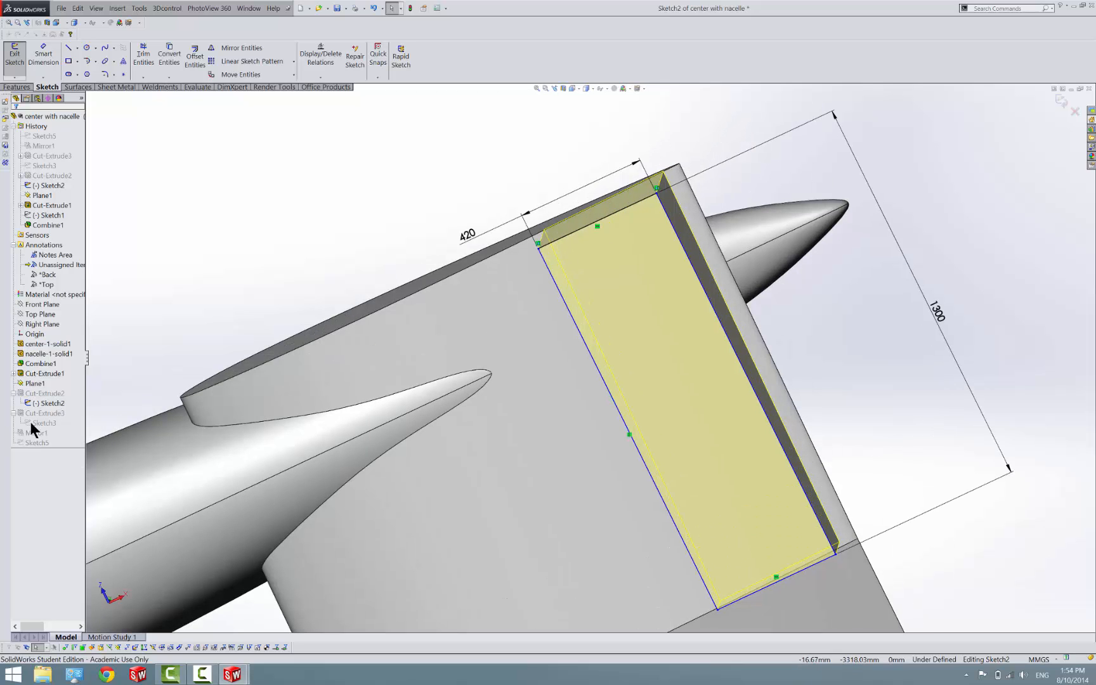
pyautogui.rightClick(53, 406)
pyautogui.click(66, 395)
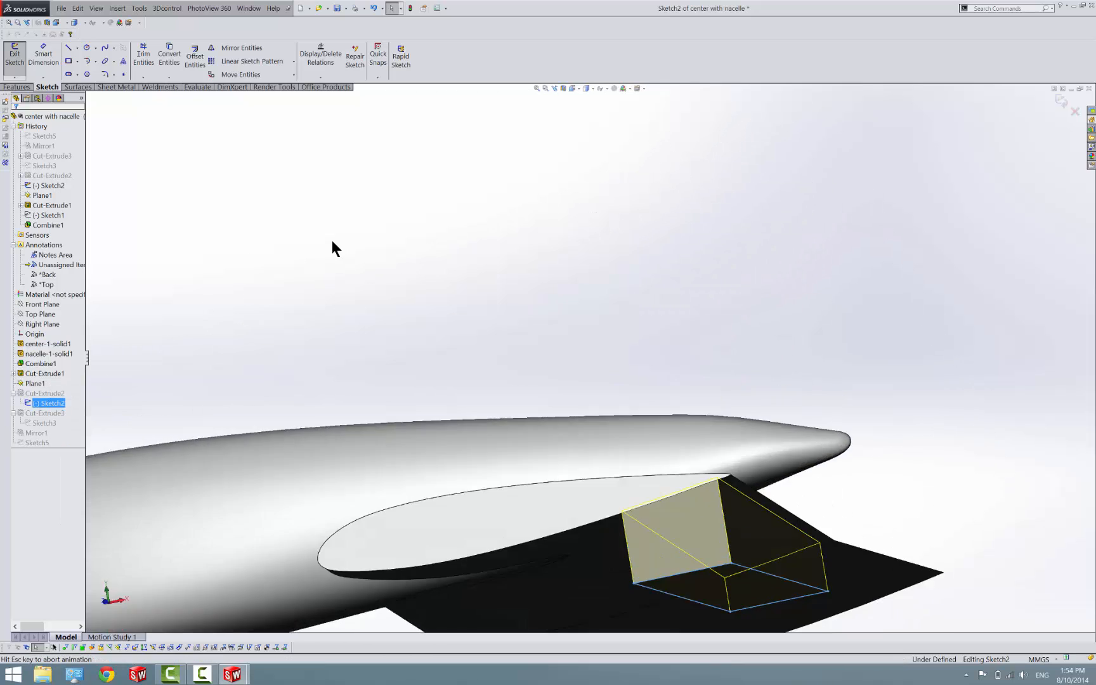
pyautogui.moveTo(392, 305); pyautogui.dragTo(357, 350, button='right')
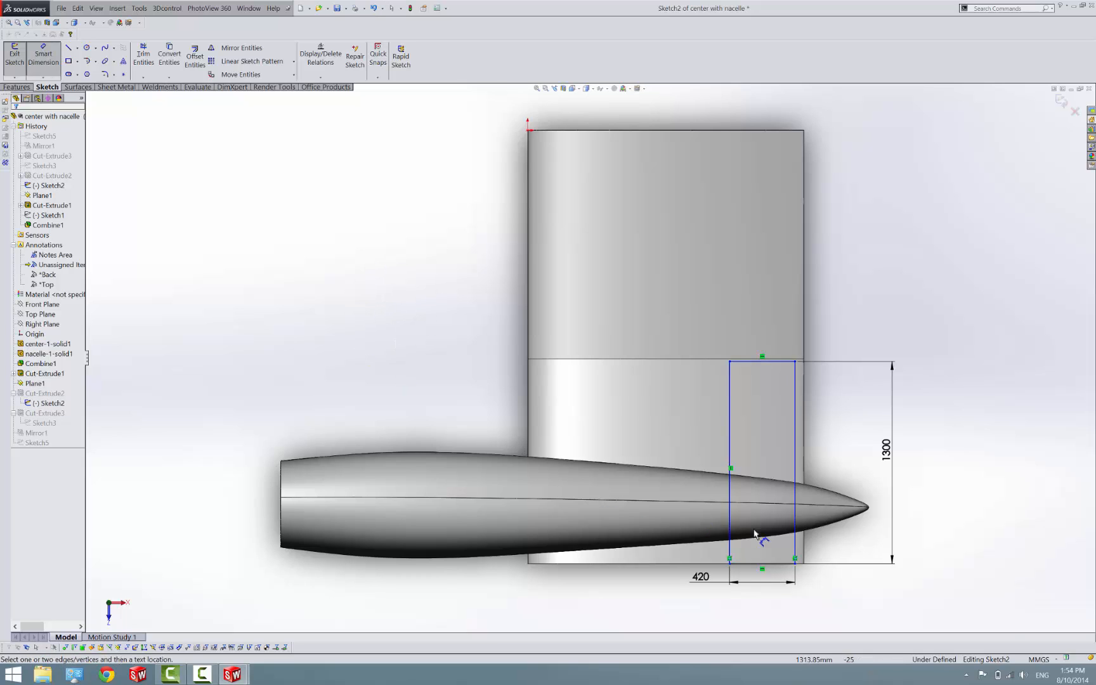
pyautogui.scroll(-6, 787, 550)
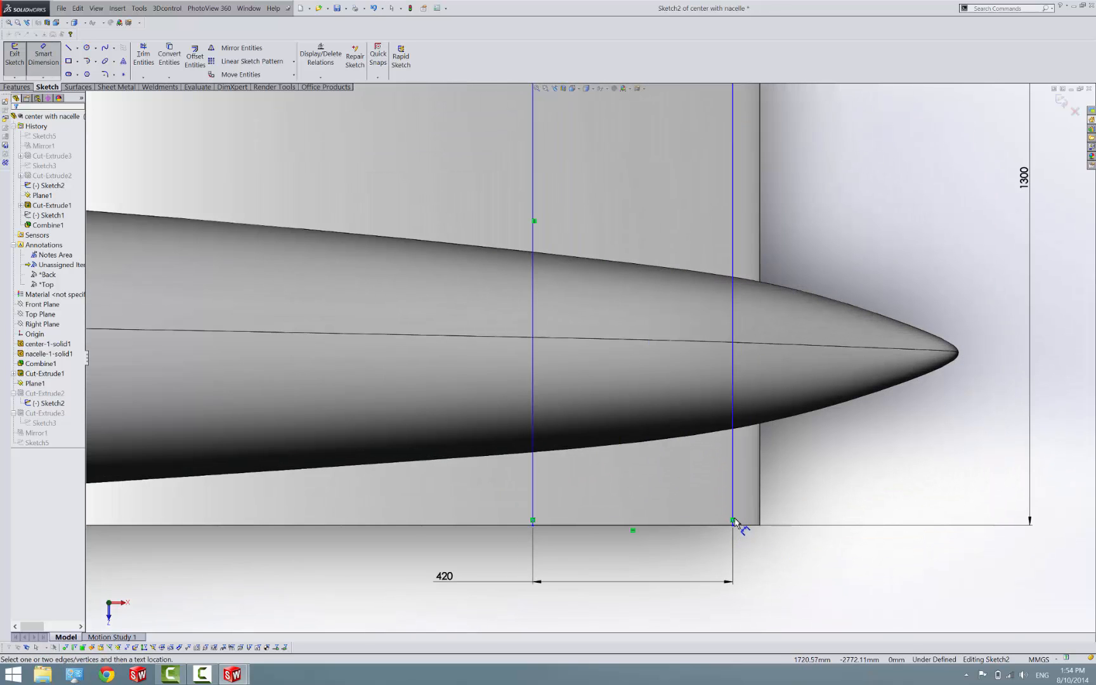
pyautogui.click(733, 517)
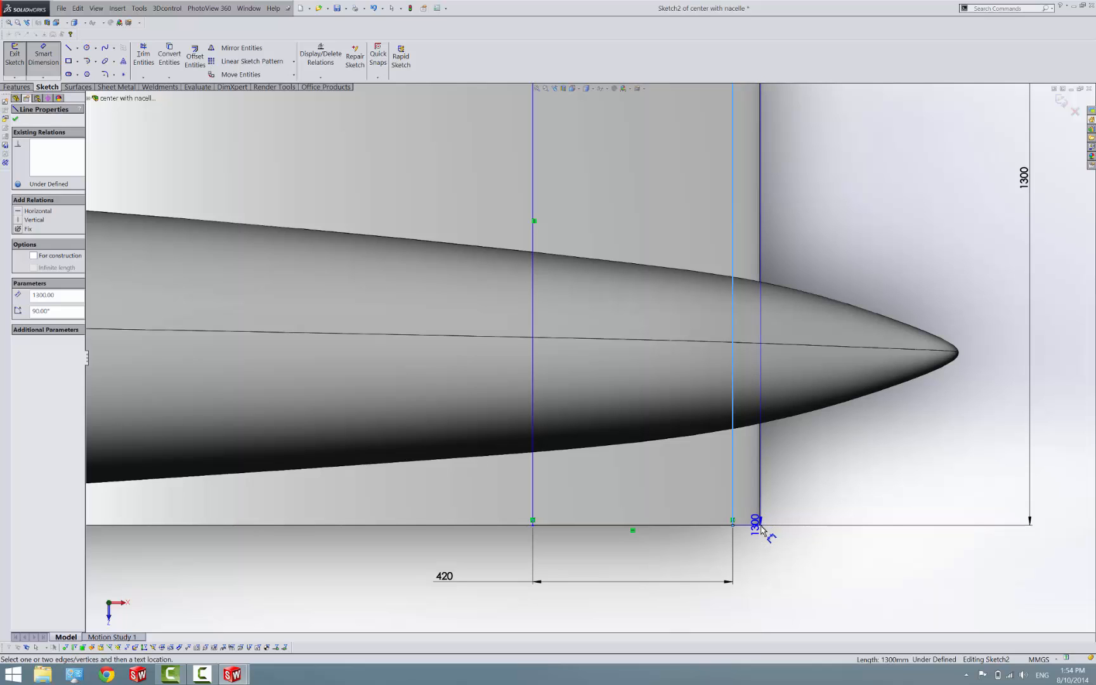
pyautogui.click(960, 357)
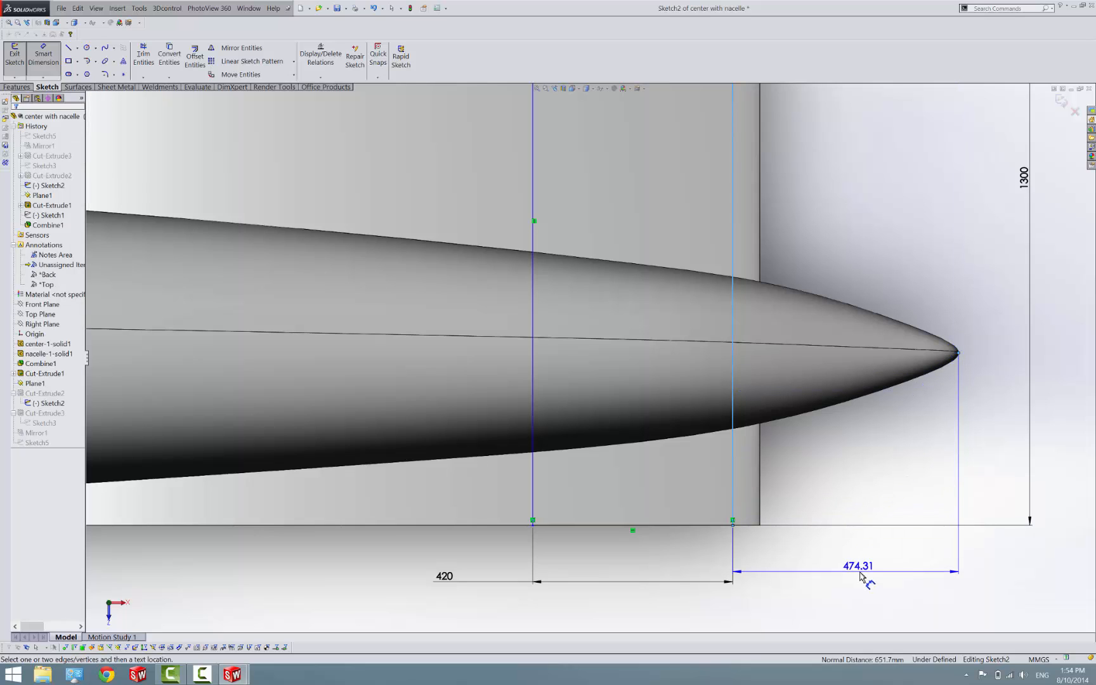
pyautogui.click(861, 578)
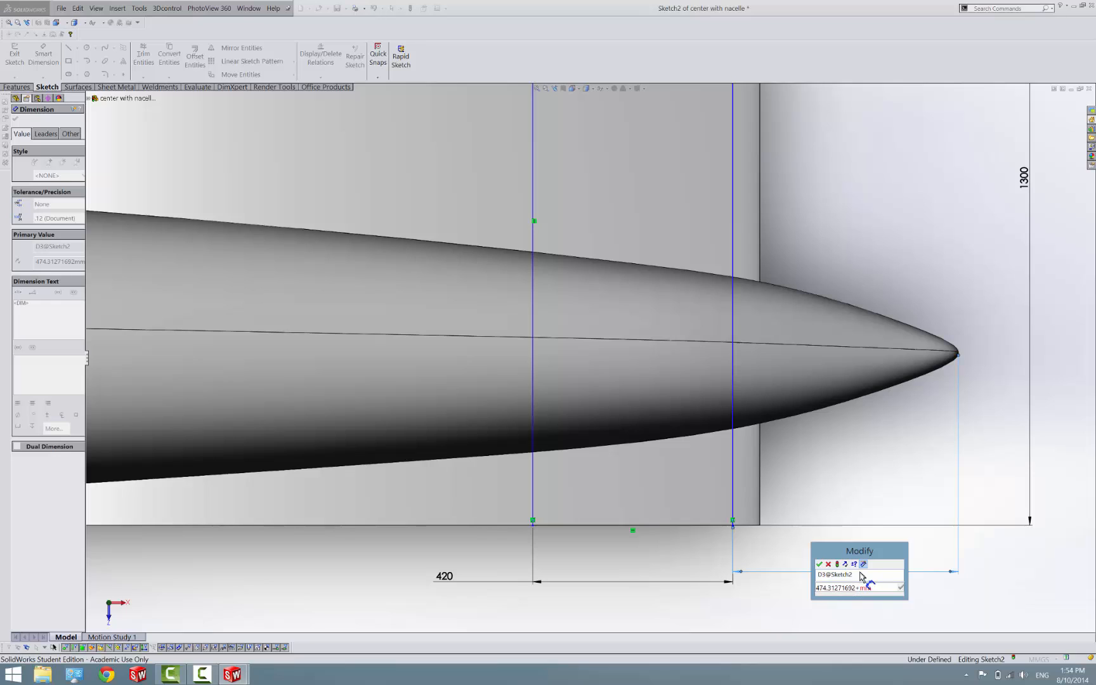
pyautogui.write('+39.5')
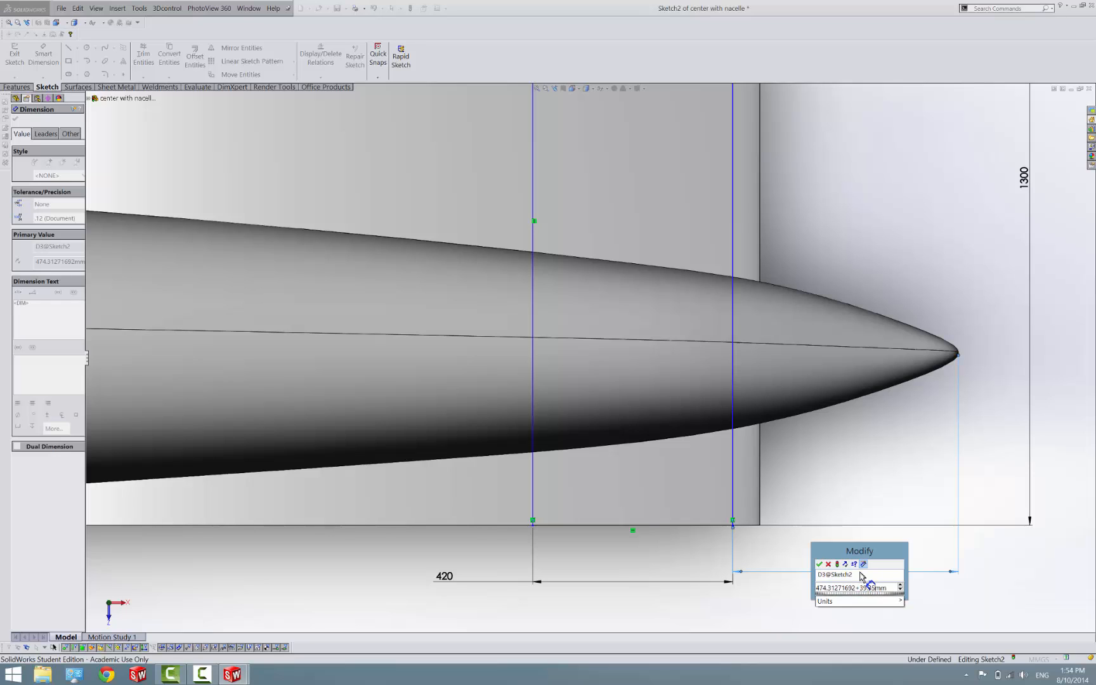
pyautogui.press('Return')
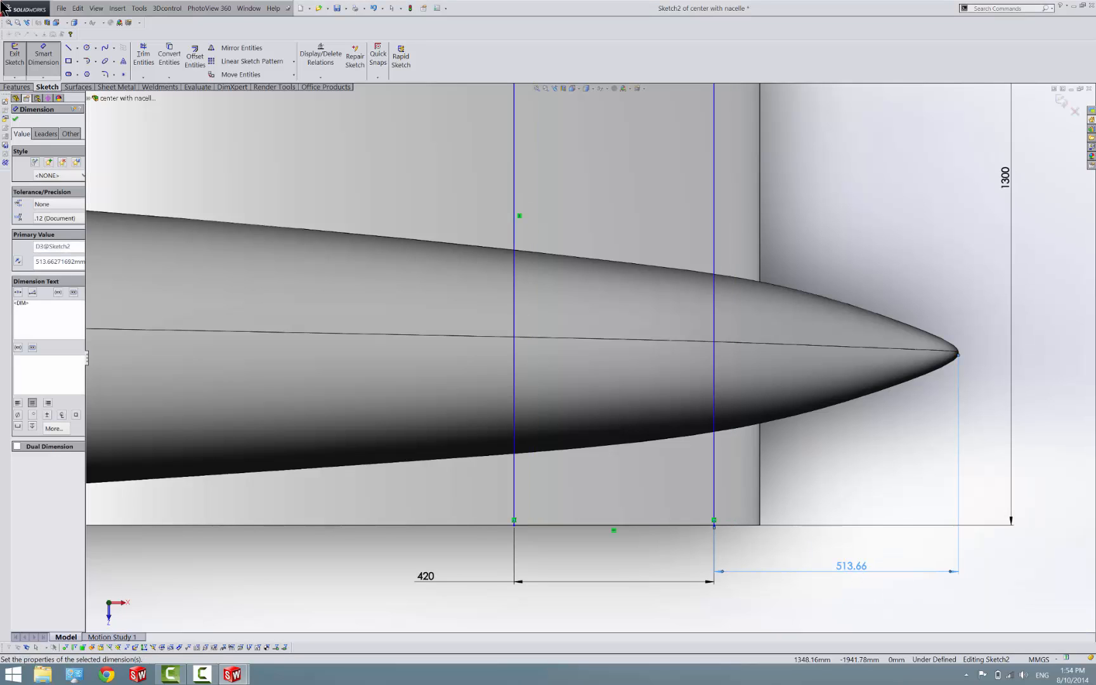
pyautogui.click(19, 68)
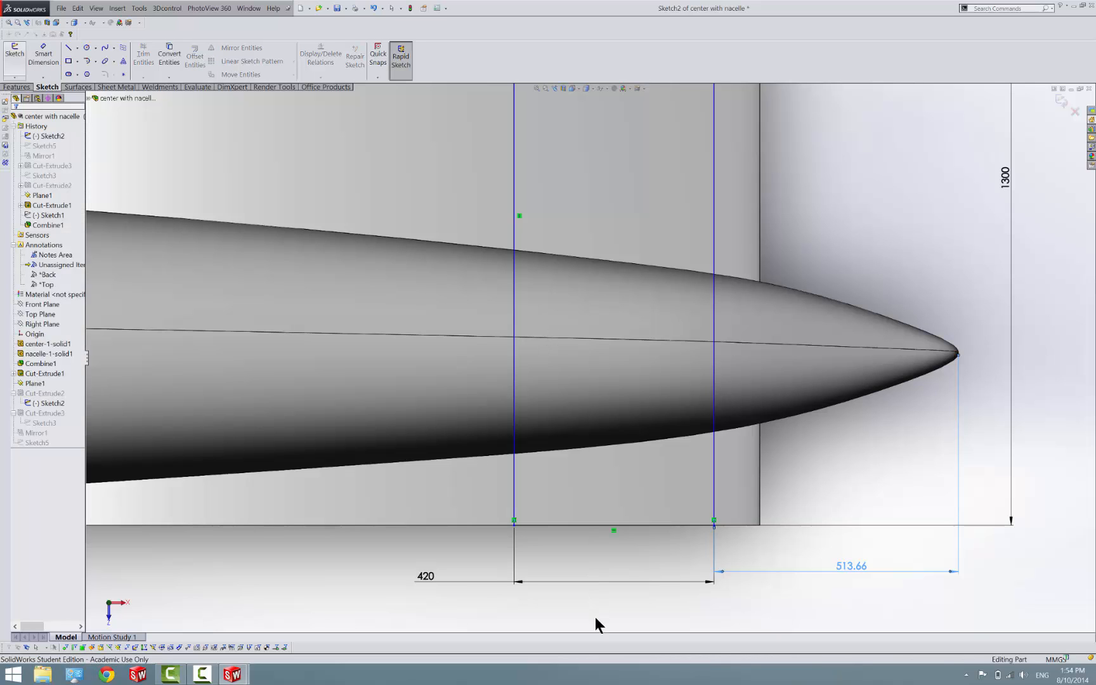
# Set the Offset From Surface distance of the flap cutout Cut-Extrude2 to 20 mm
pyautogui.moveTo(573, 516); pyautogui.dragTo(439, 393, button='middle')
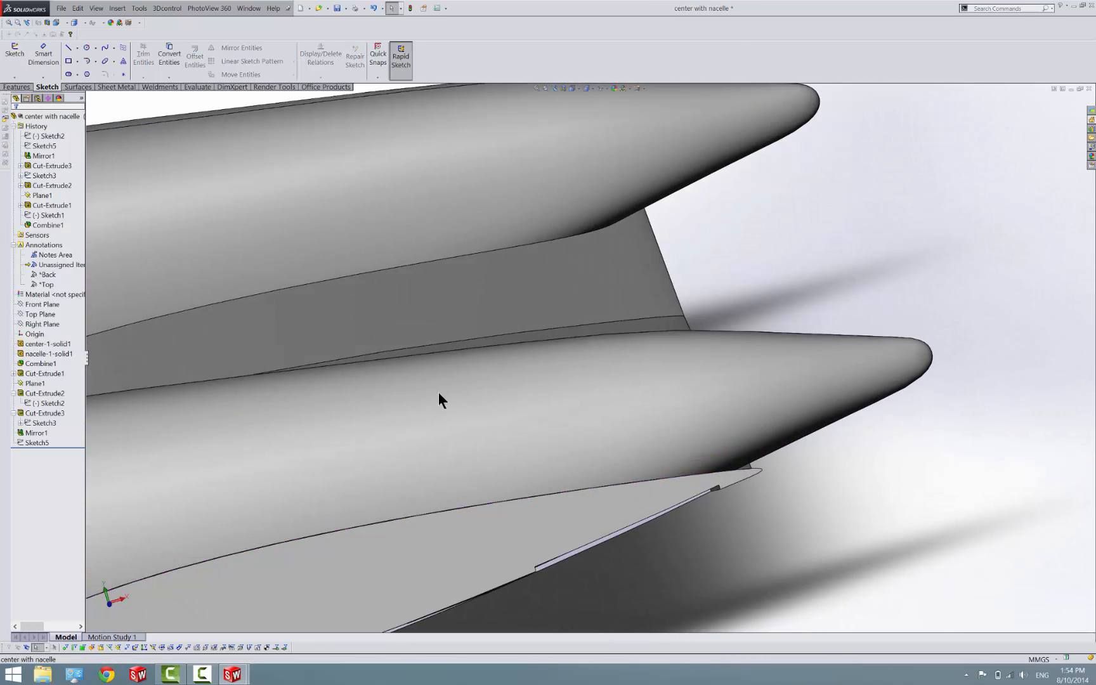
pyautogui.rightClick(33, 393)
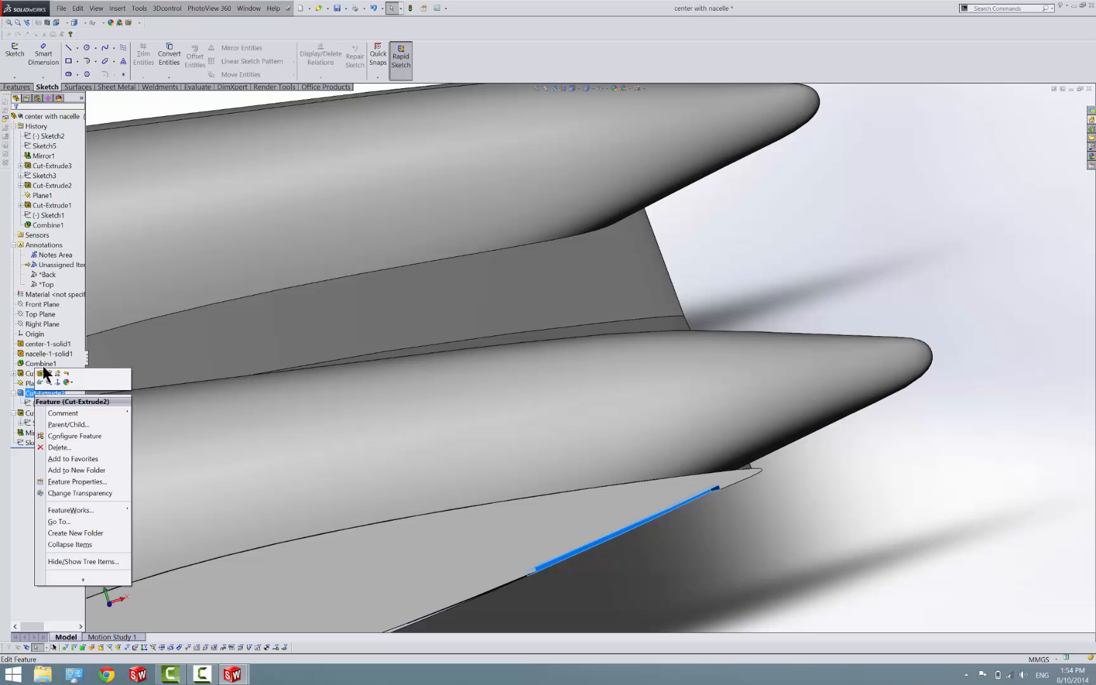
pyautogui.click(43, 365)
pyautogui.rightClick(31, 391)
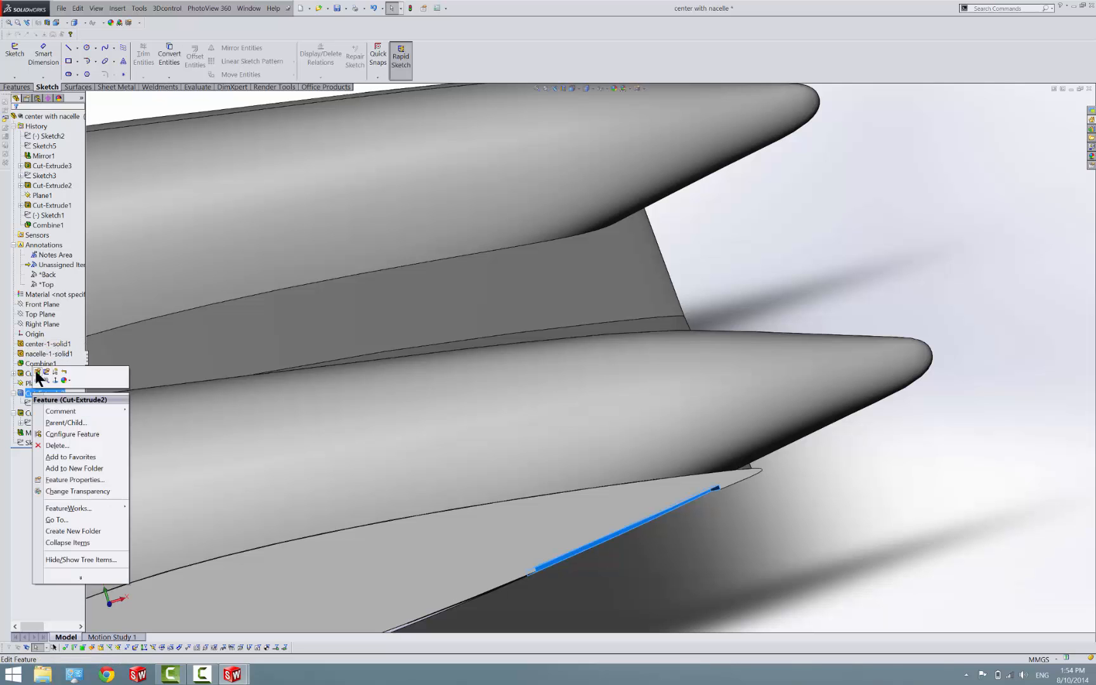
pyautogui.click(35, 370)
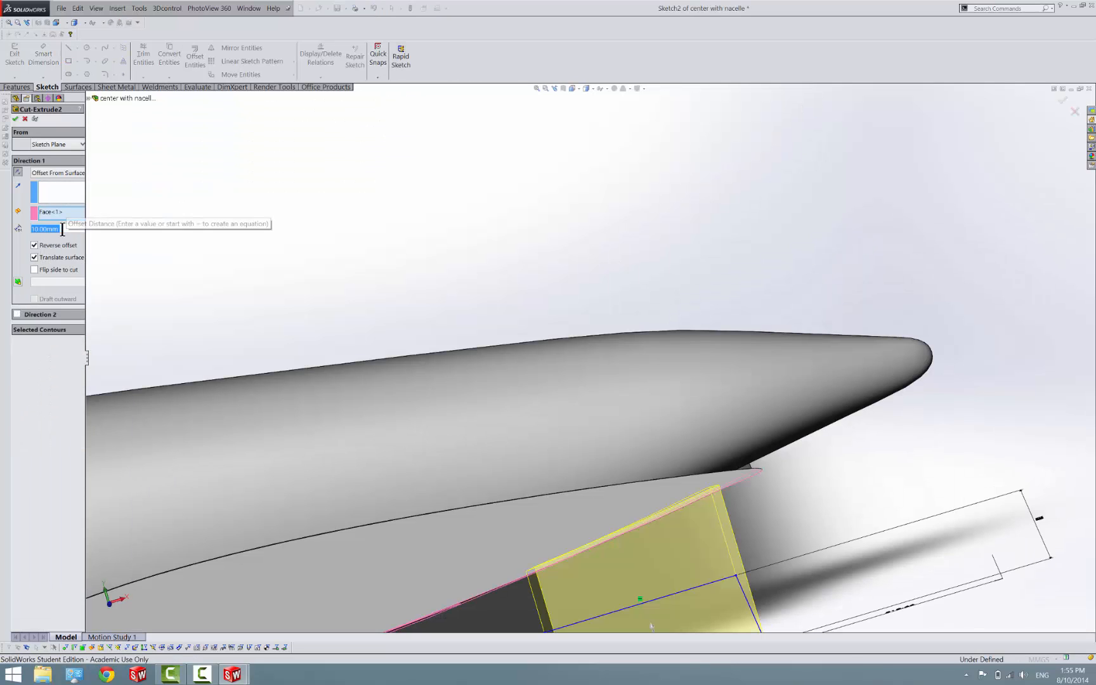
pyautogui.write('20')
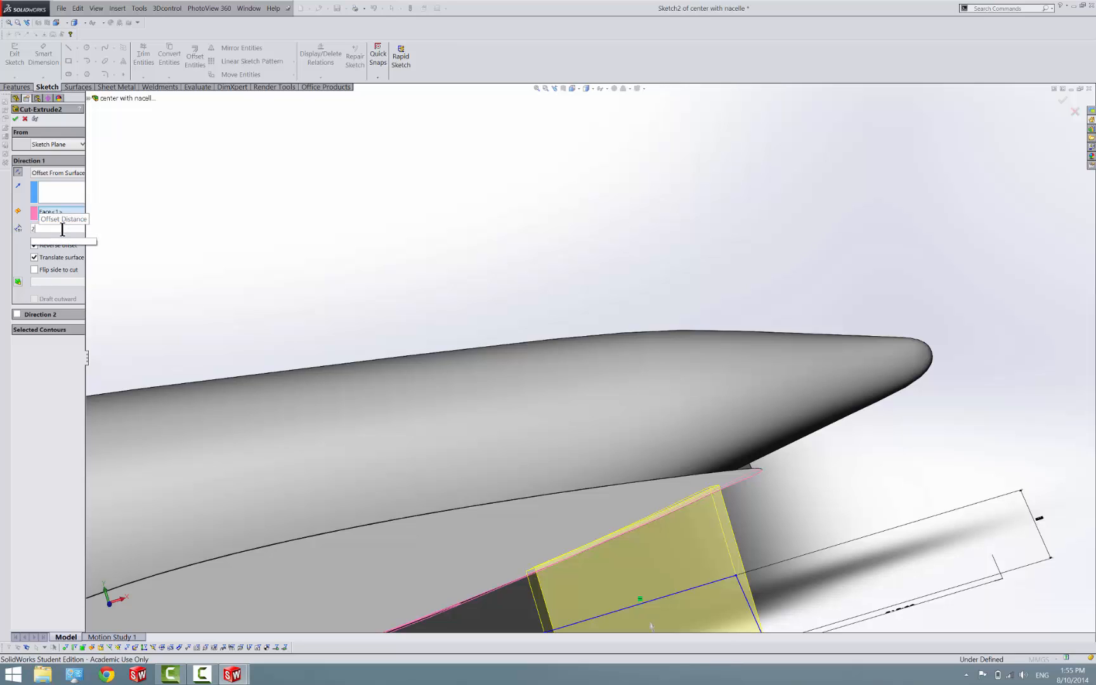
pyautogui.press('Return')
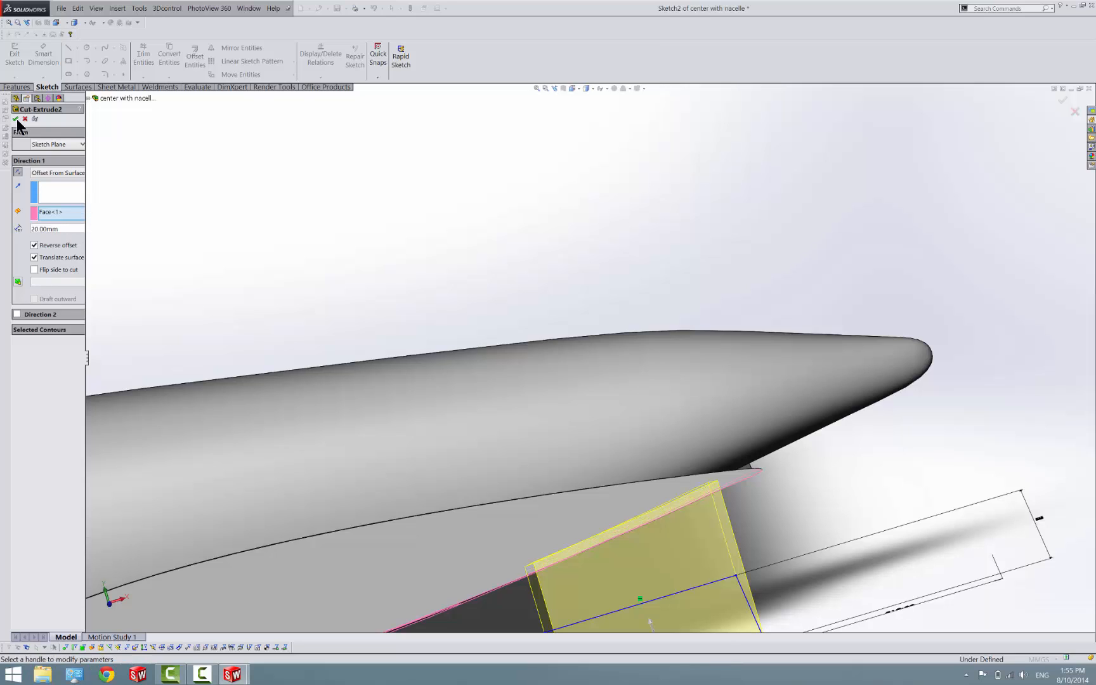
pyautogui.click(15, 119)
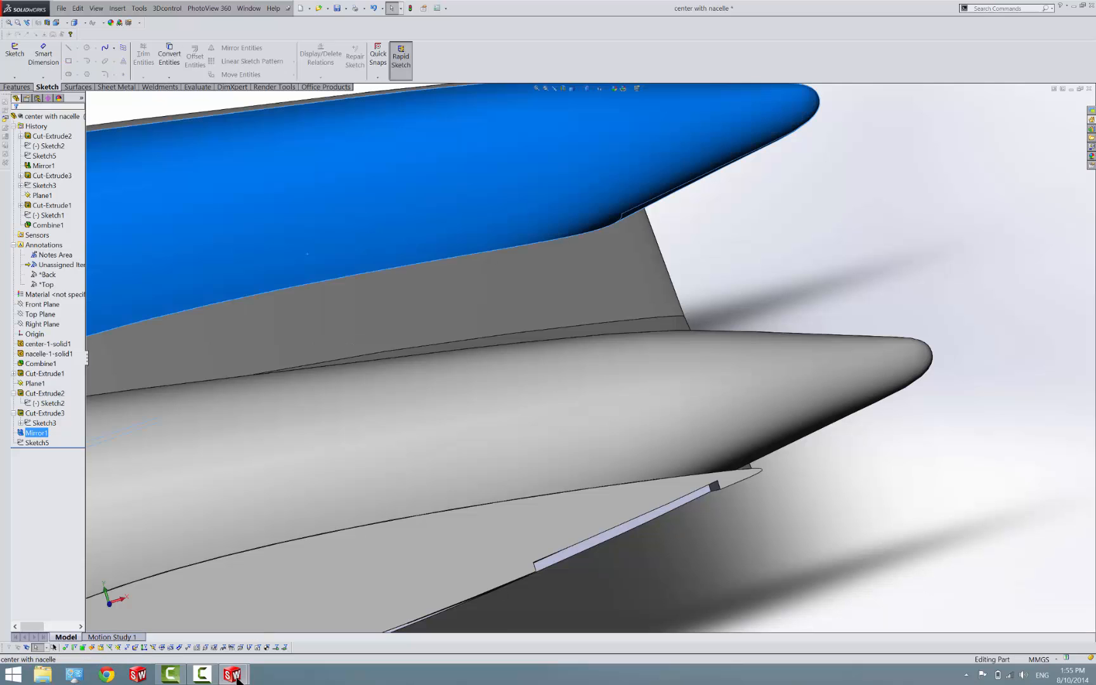
# Return to the Assem2 assembly and rebuild it with the updated center section
pyautogui.moveTo(236, 676)
pyautogui.click(425, 619)
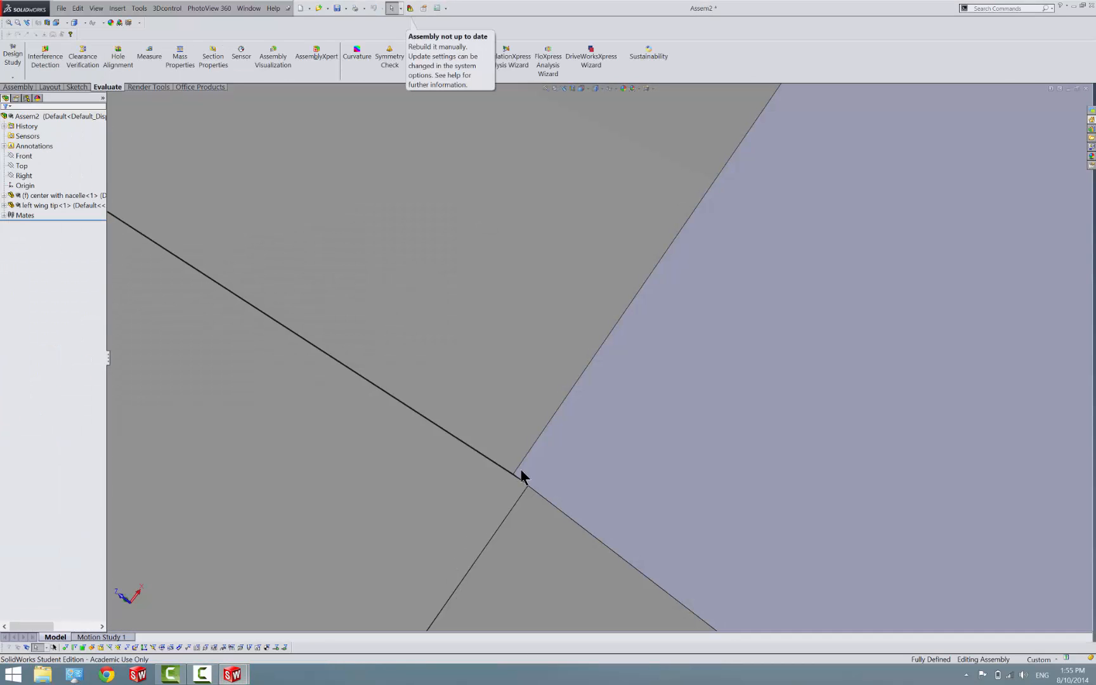
pyautogui.click(411, 9)
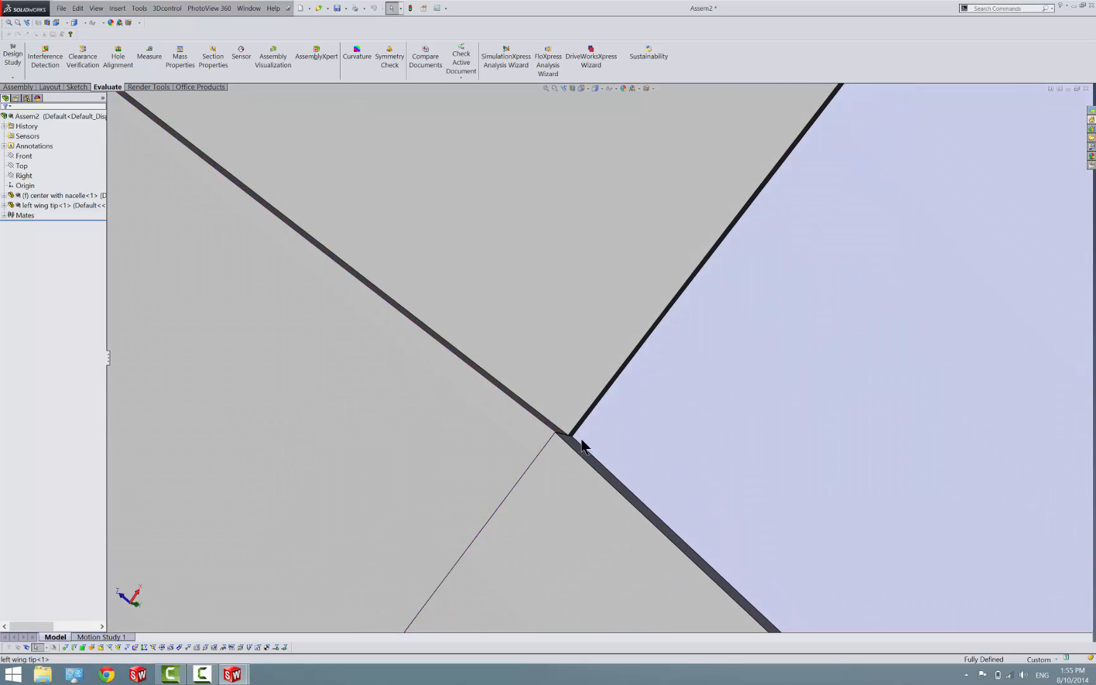
pyautogui.moveTo(582, 446); pyautogui.dragTo(495, 380, button='middle')
pyautogui.scroll(-1, 157, 59)
pyautogui.click(151, 59)
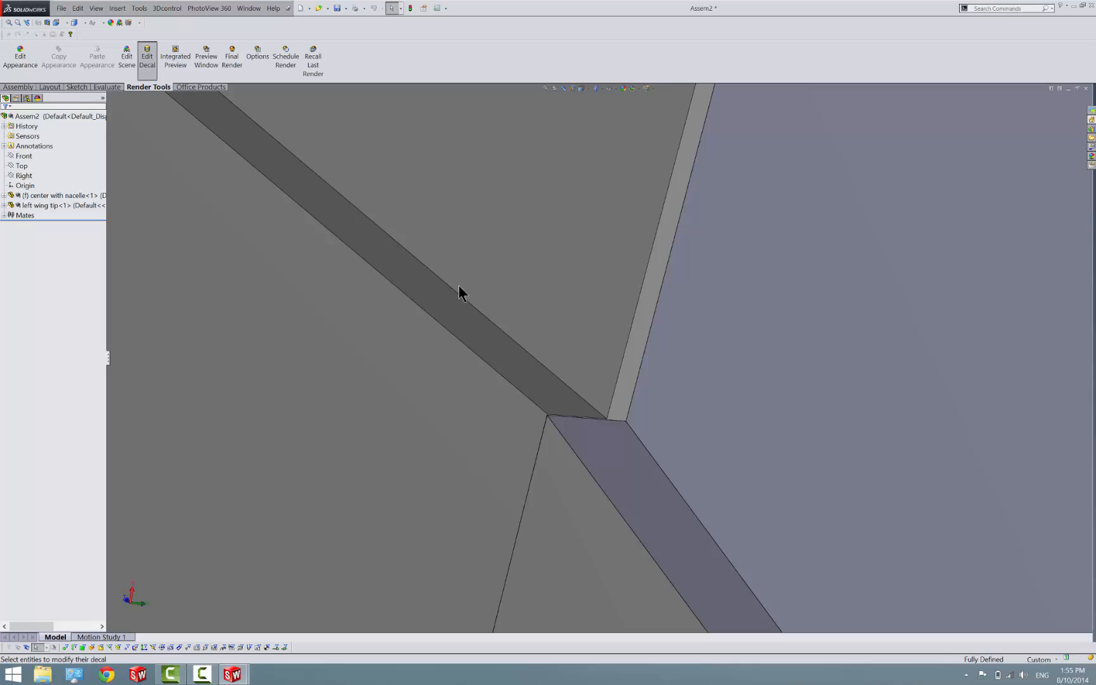
pyautogui.scroll(-4, 582, 411)
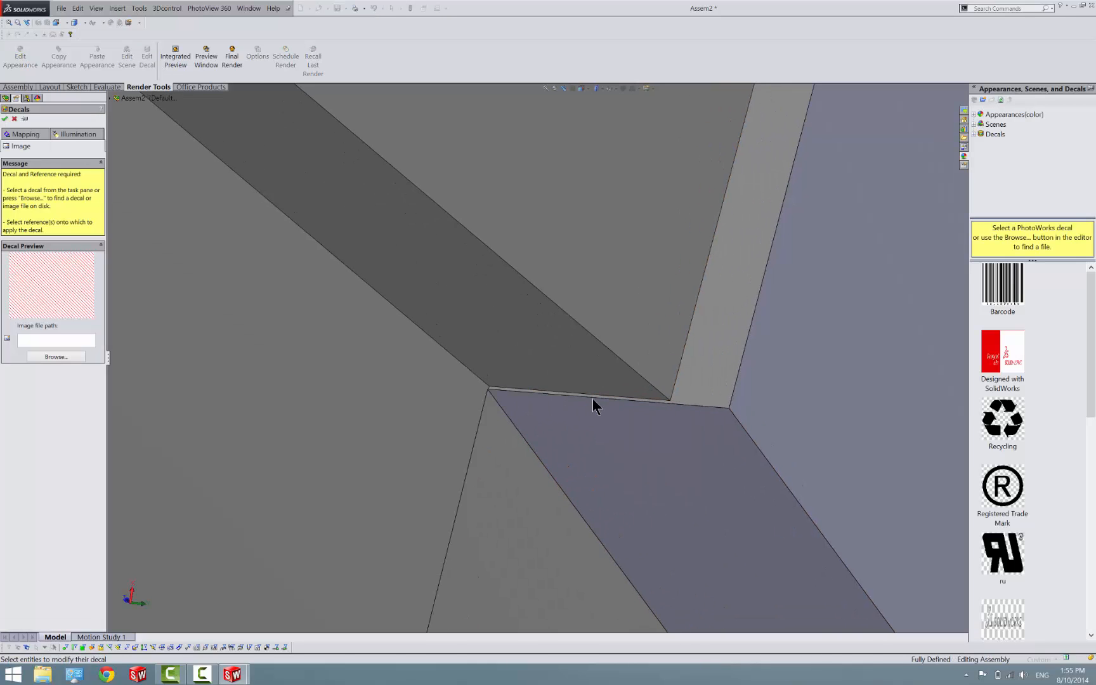
pyautogui.click(600, 394)
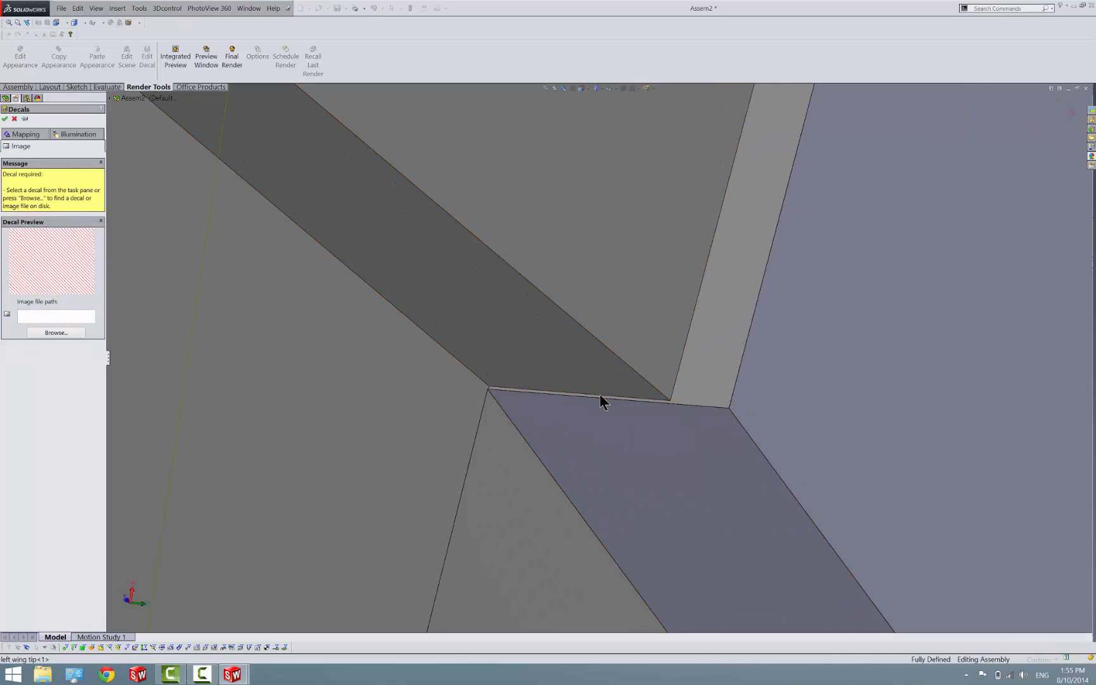
pyautogui.click(105, 88)
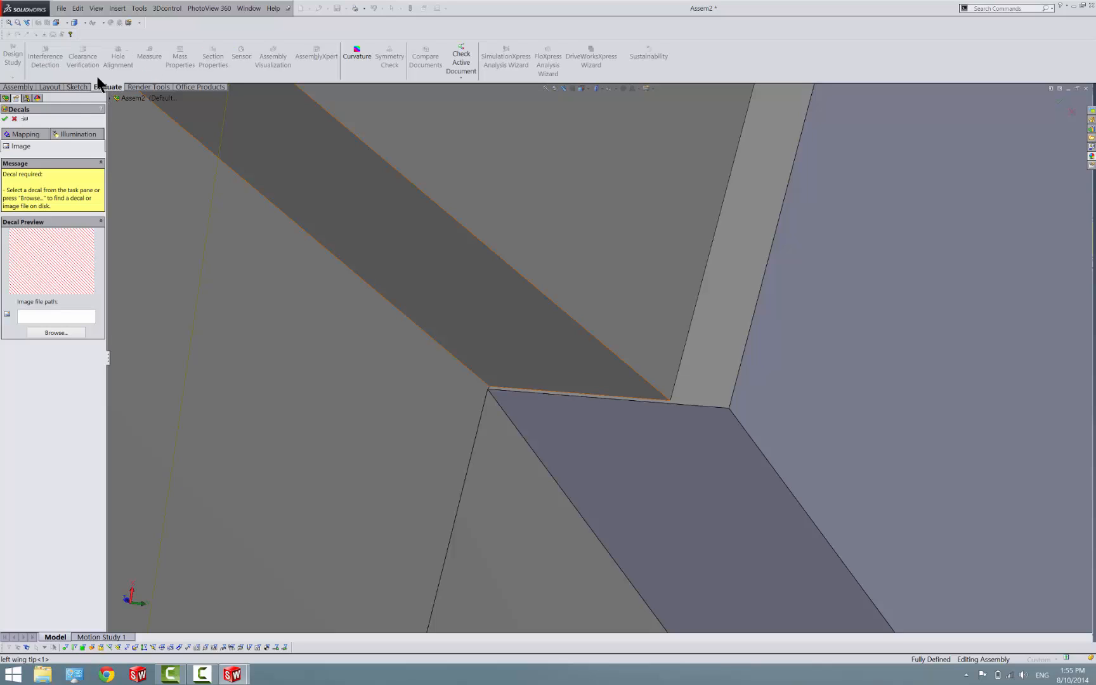
pyautogui.click(15, 119)
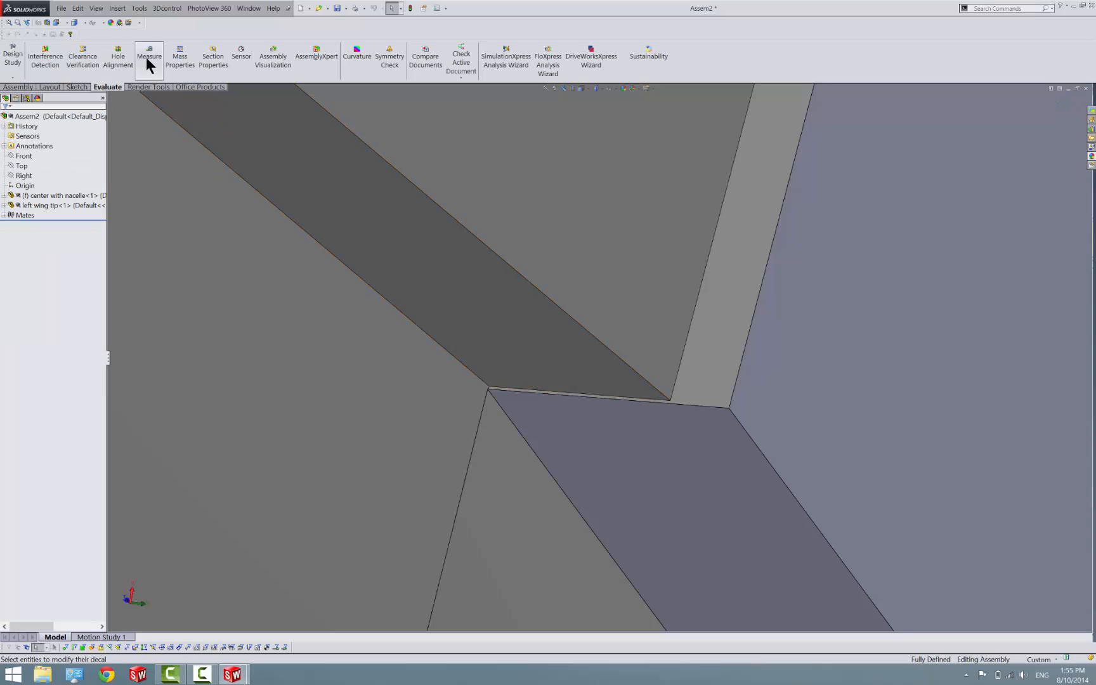
# Measure the length of the wing tip cutout's short edge at the joint with the center section
pyautogui.click(149, 57)
pyautogui.click(531, 391)
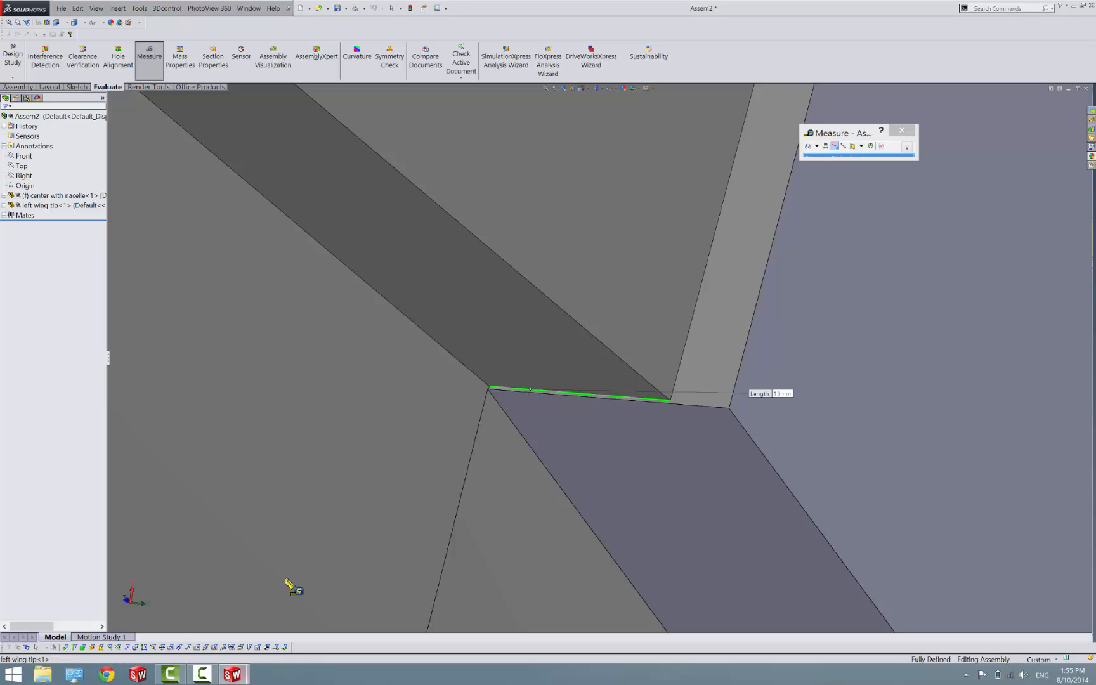
pyautogui.scroll(-5, 494, 392)
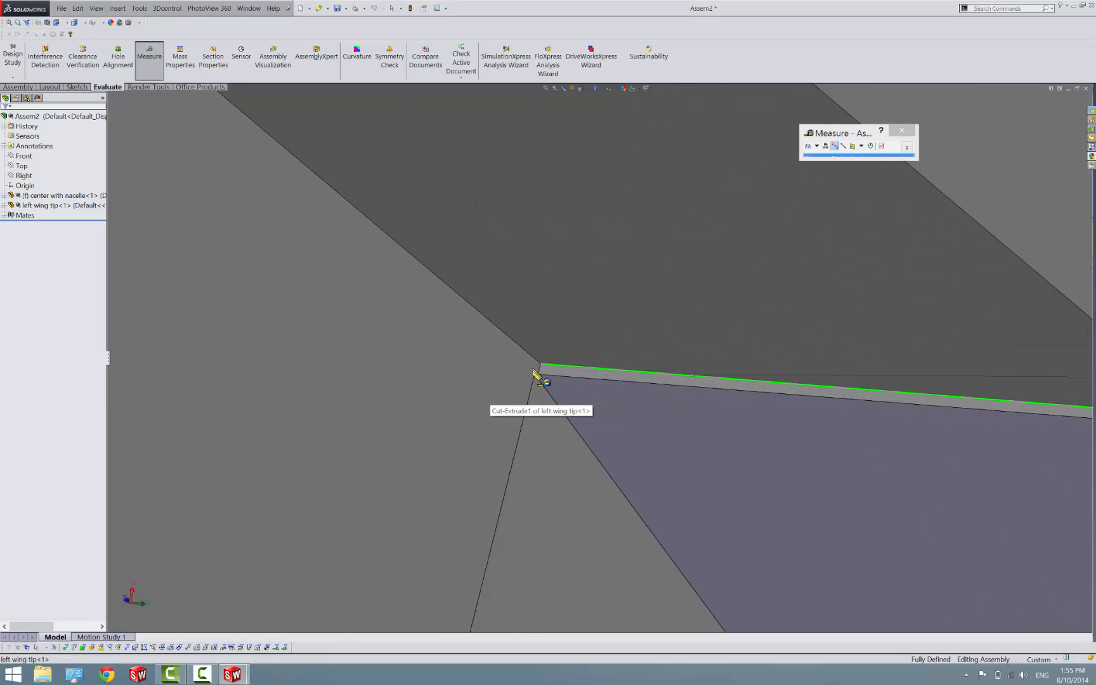
# In the center with nacelle part, set the Offset From Surface distance of the flap cutout Cut-Extrude2 to 15 mm
pyautogui.moveTo(233, 674)
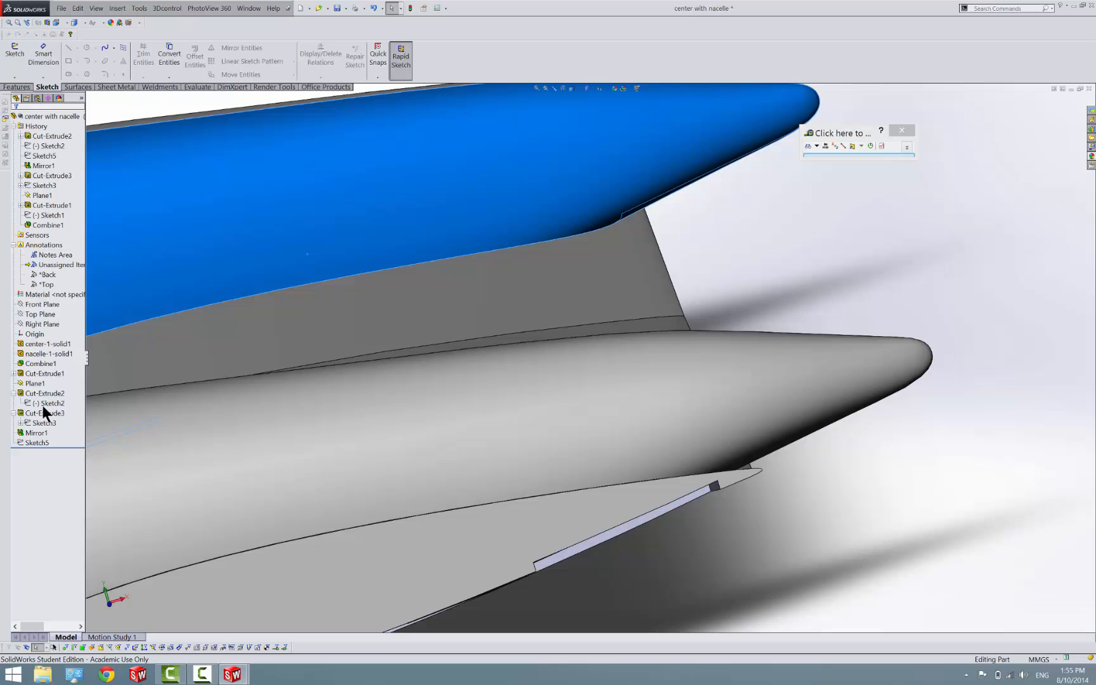
pyautogui.click(36, 392)
pyautogui.rightClick(36, 391)
pyautogui.click(39, 374)
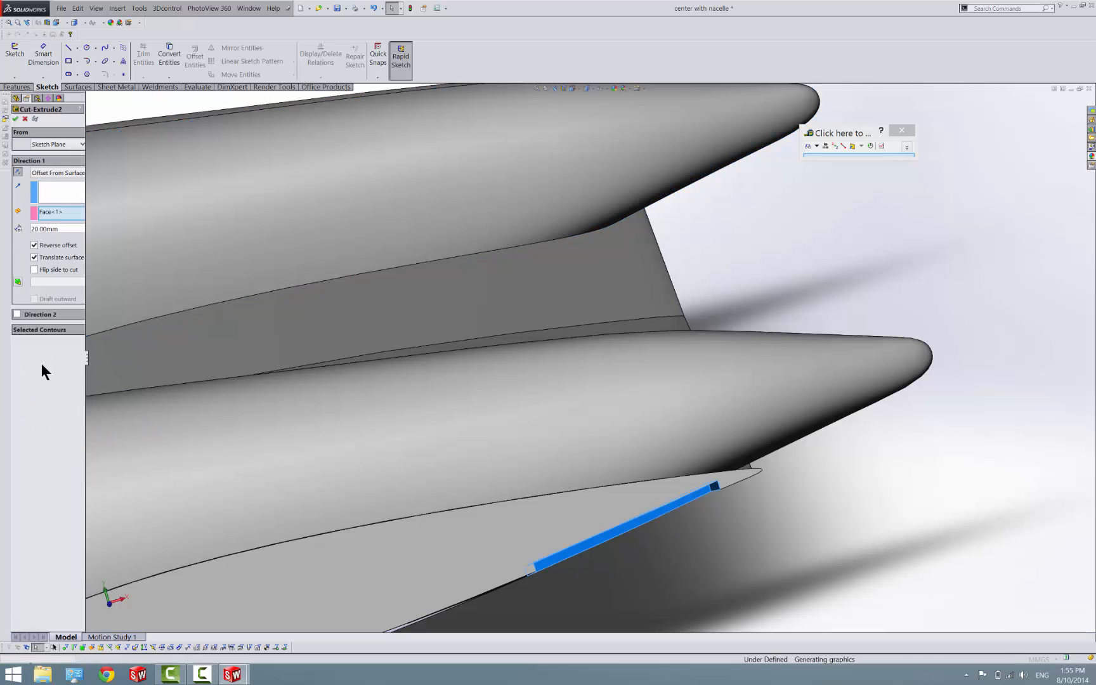
pyautogui.write('15')
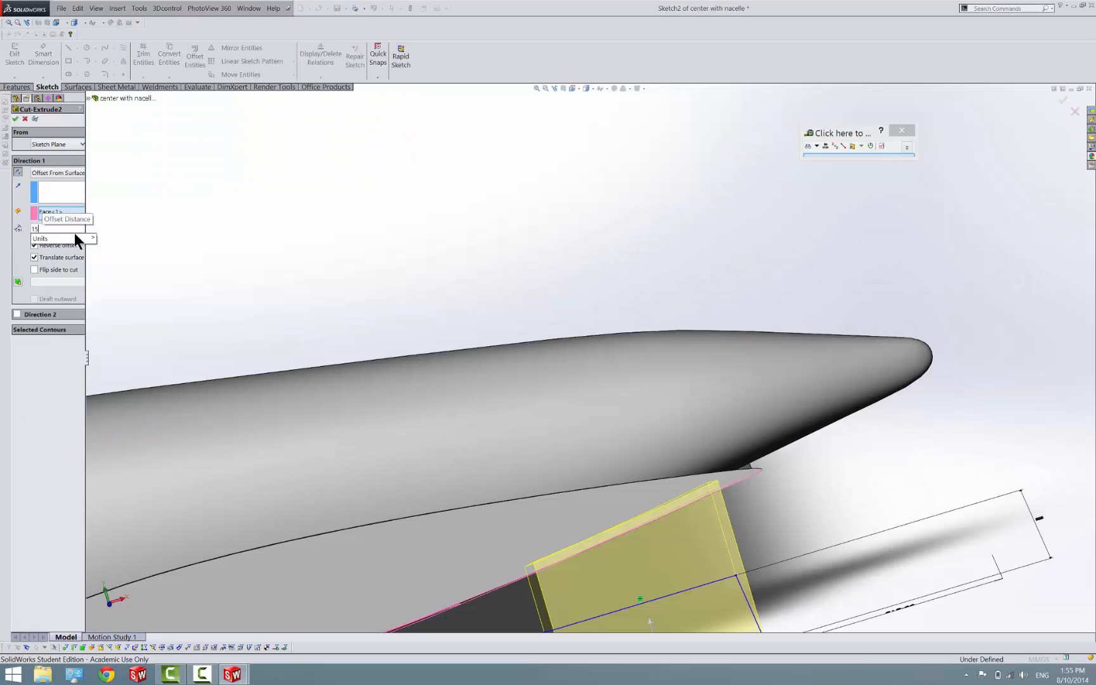
pyautogui.press('Return')
pyautogui.click(15, 119)
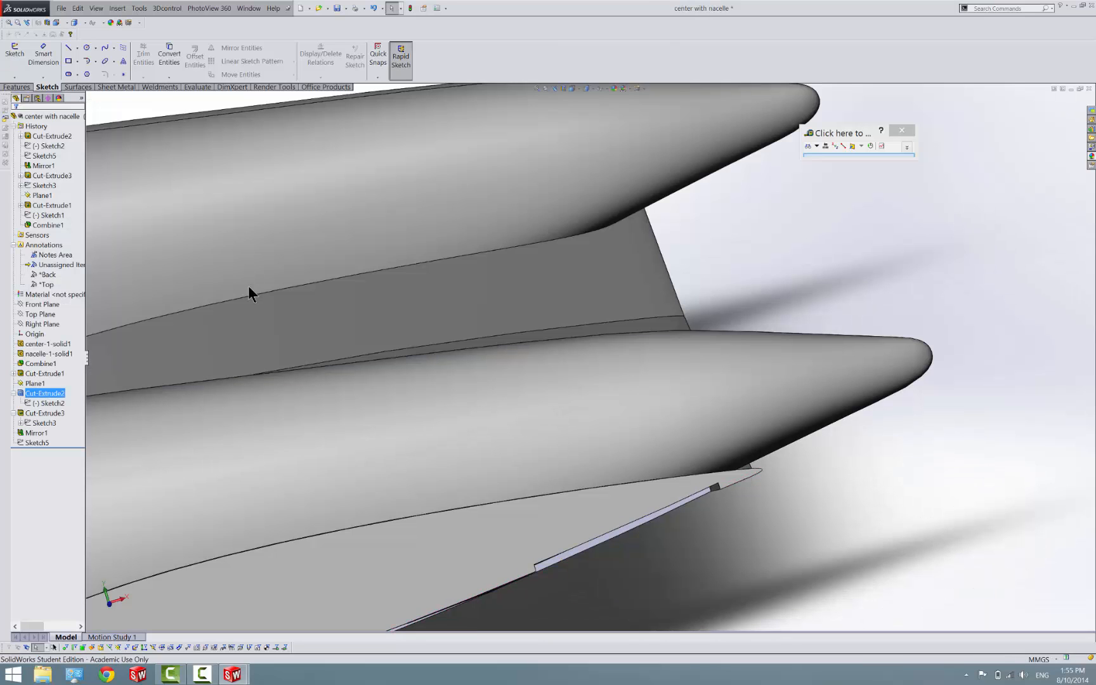
pyautogui.click(248, 286)
# Return to the Assem2 assembly and compare the depths of the two flap cutouts at the joint
pyautogui.click(234, 679)
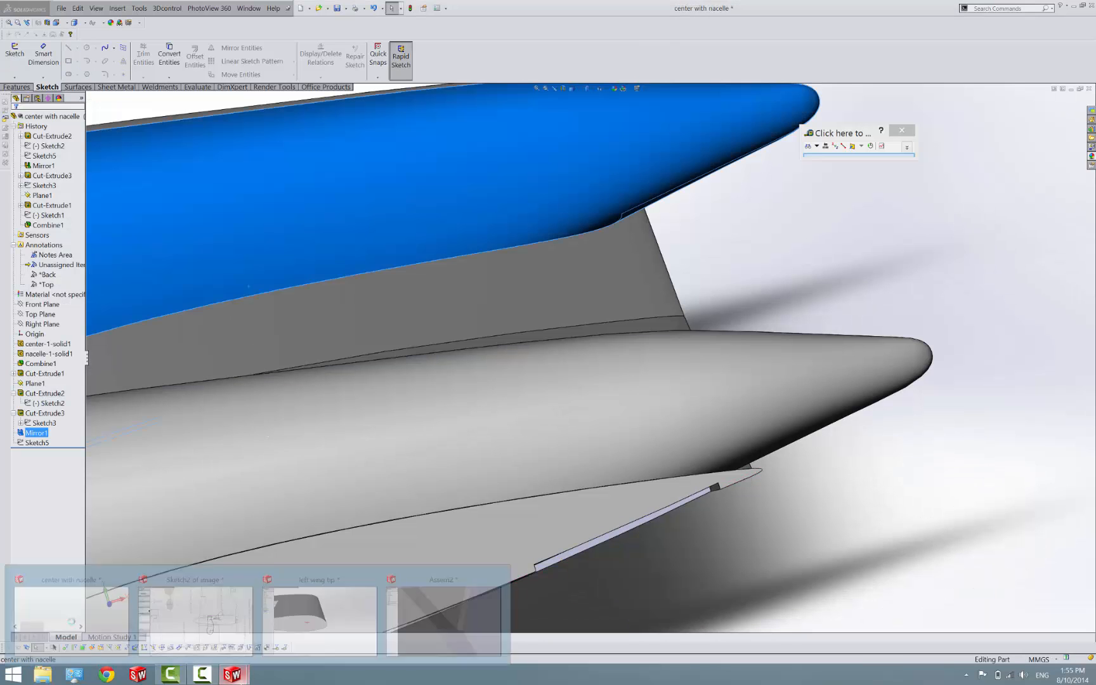
pyautogui.click(425, 612)
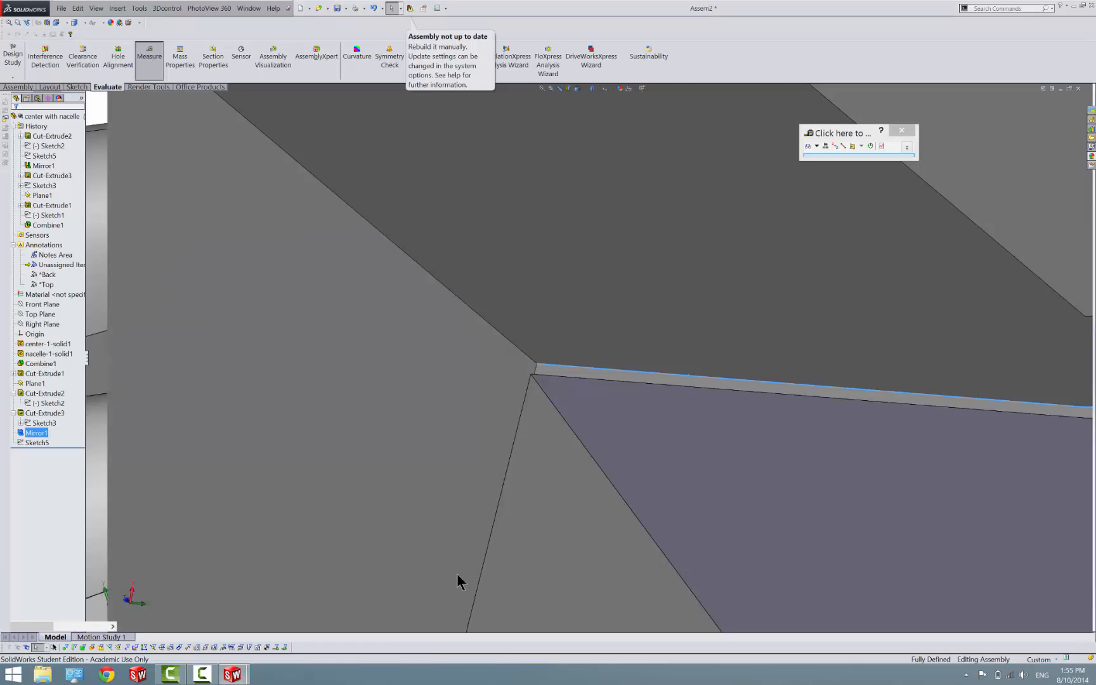
pyautogui.scroll(8, 519, 500)
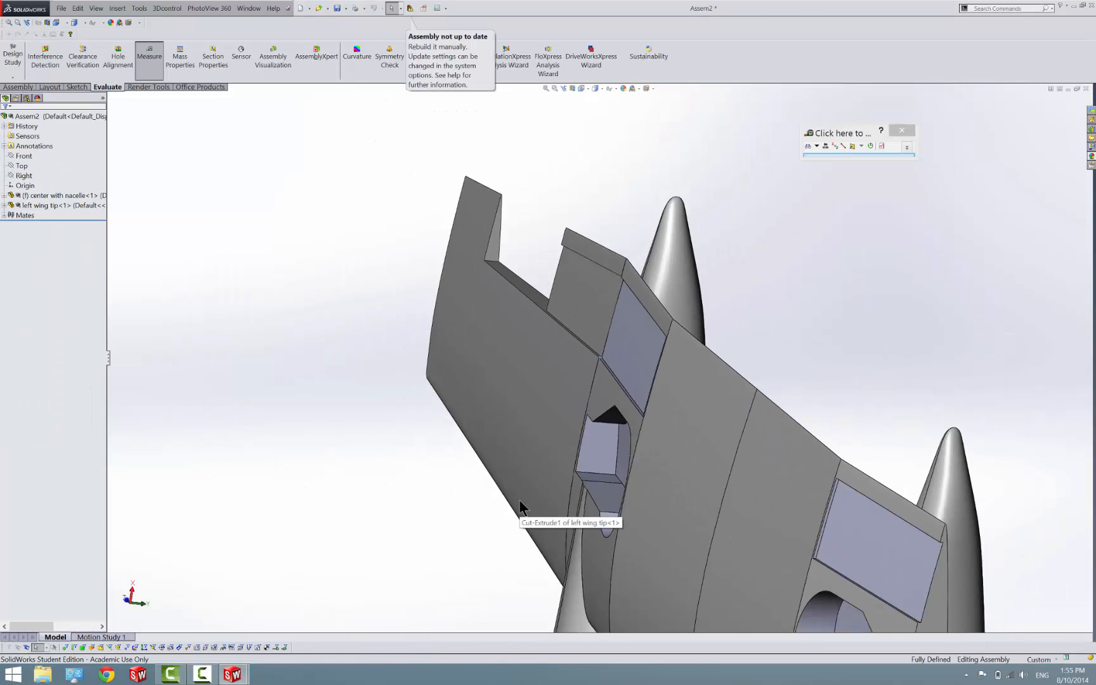
pyautogui.moveTo(575, 469); pyautogui.dragTo(627, 503, button='middle')
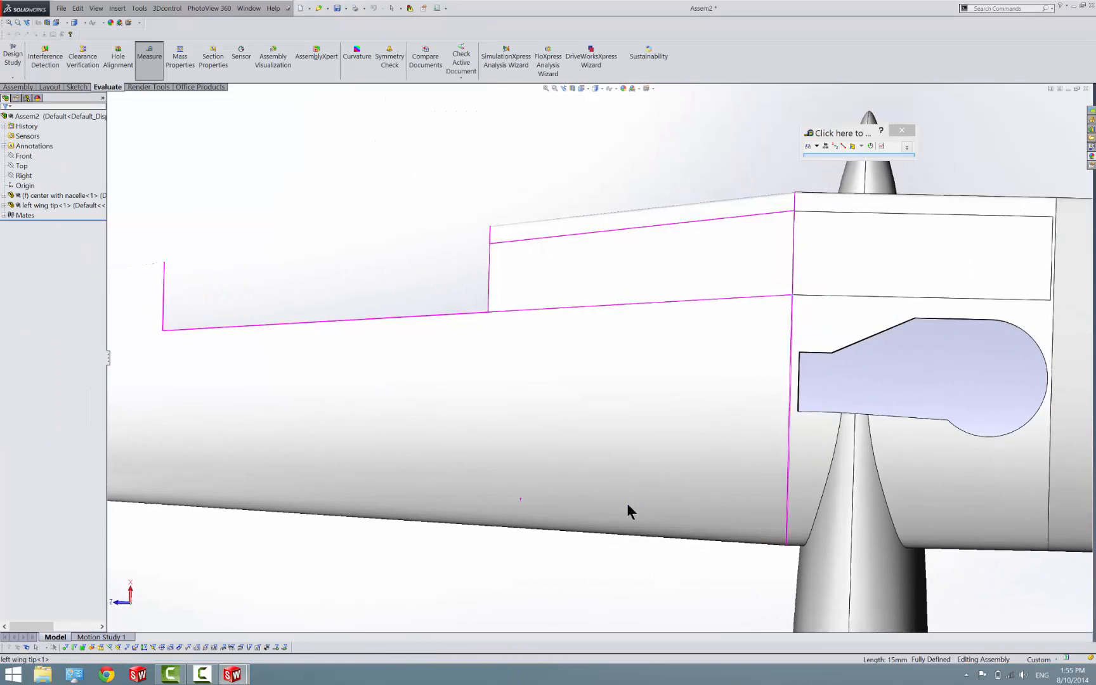
# Examine the corners where the wing tip's and center section's flap cutouts meet for any remaining misalignment
pyautogui.press('f')
pyautogui.scroll(-6, 538, 273)
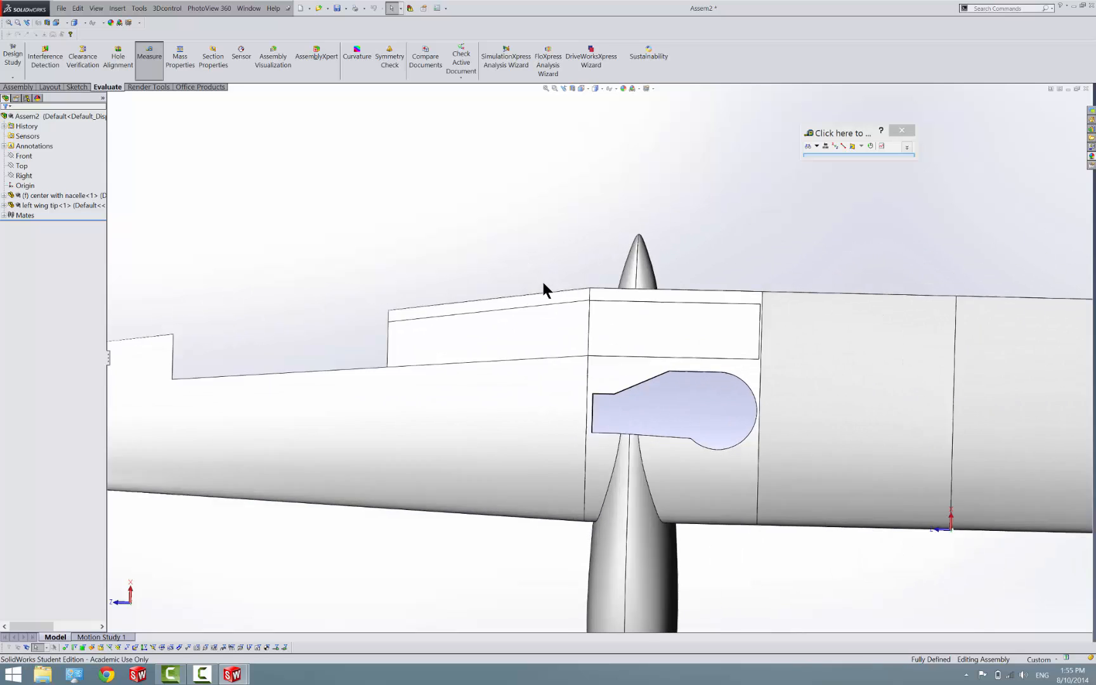
pyautogui.scroll(-8, 604, 334)
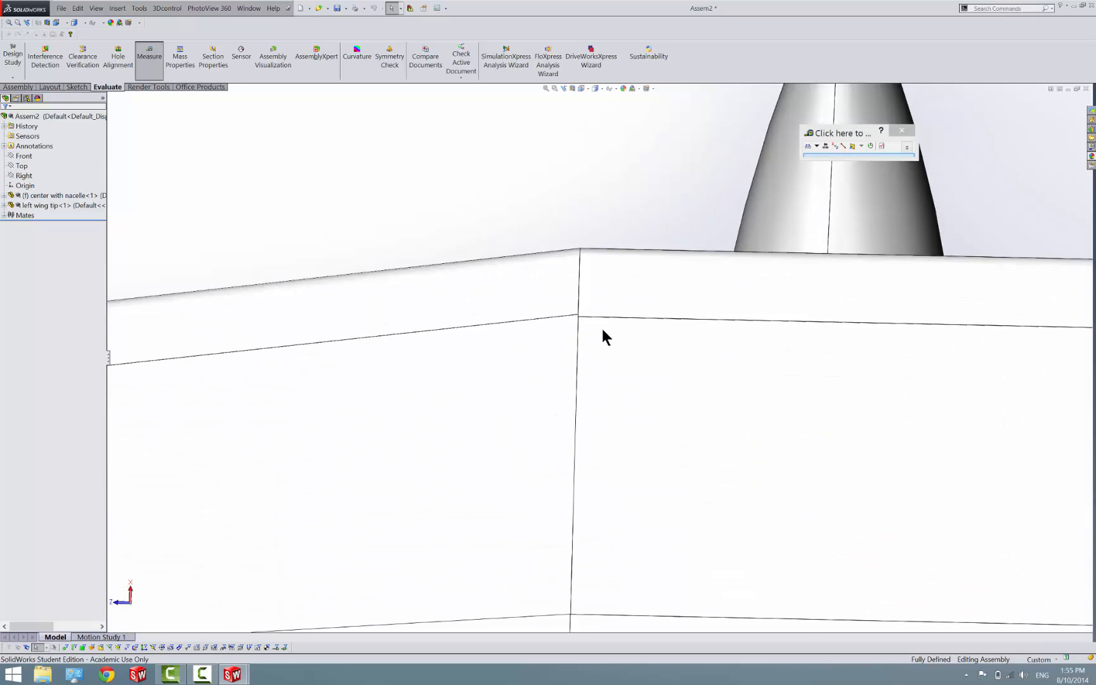
pyautogui.scroll(-8, 577, 317)
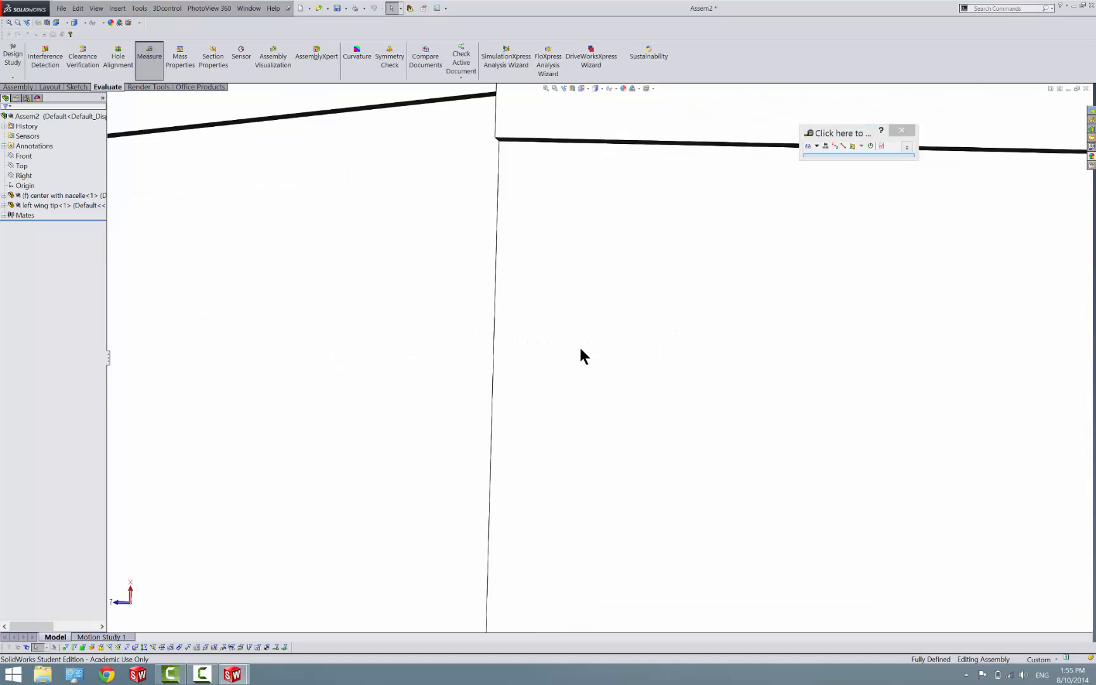
pyautogui.scroll(5, 580, 346)
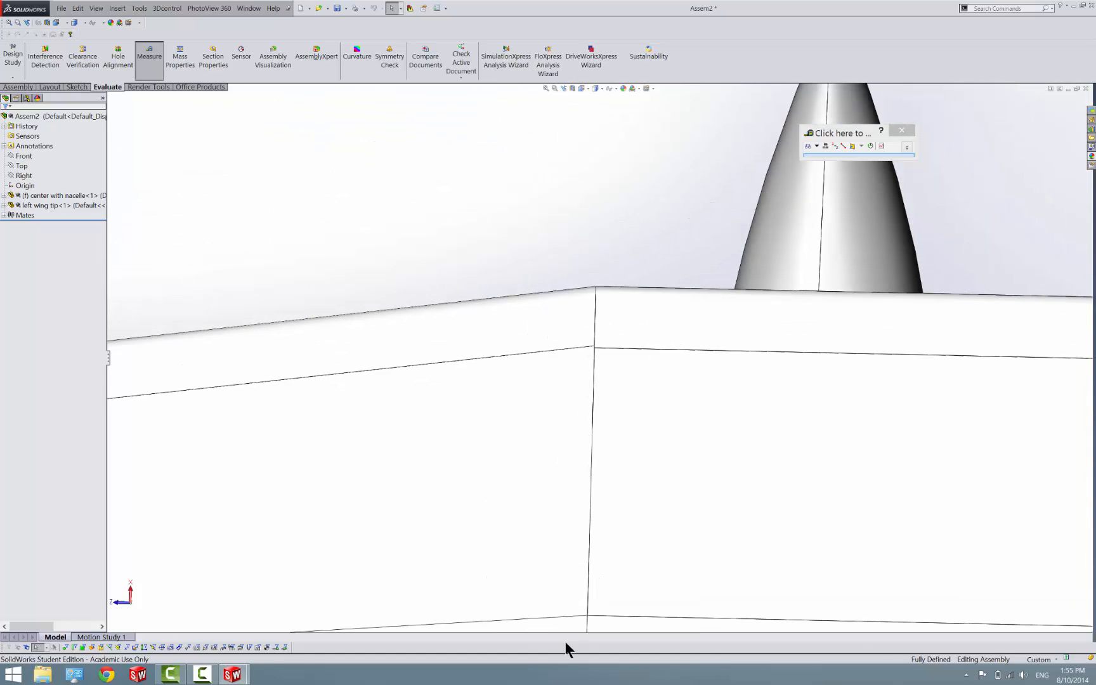
pyautogui.scroll(3, 574, 628)
pyautogui.scroll(-6, 584, 507)
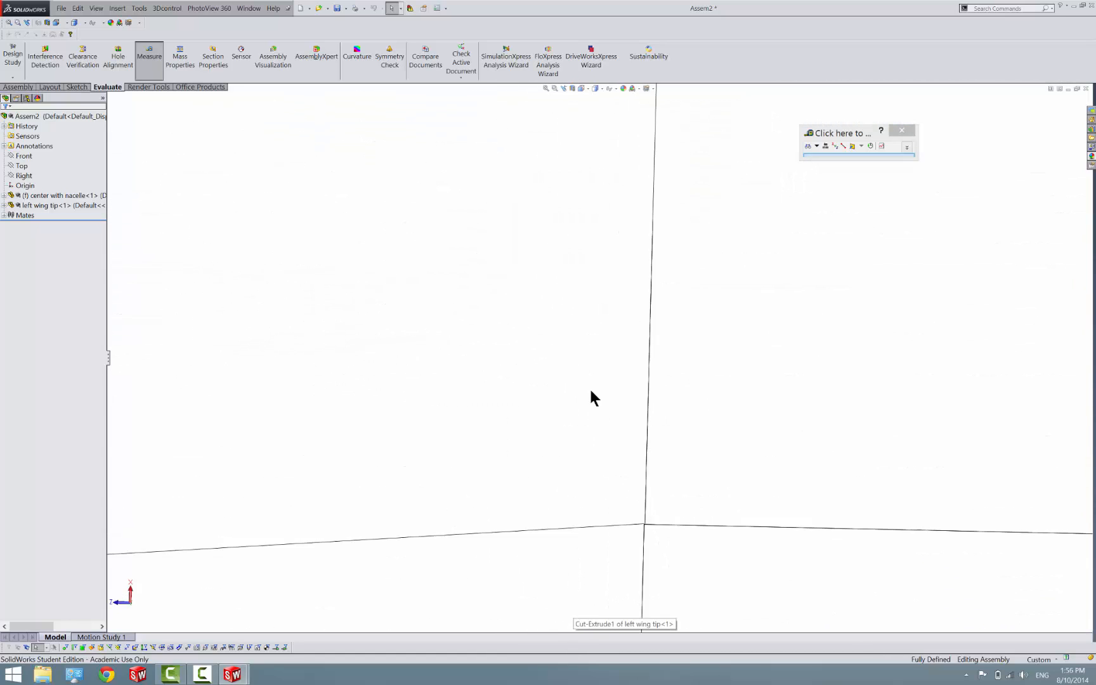
pyautogui.scroll(-9, 645, 483)
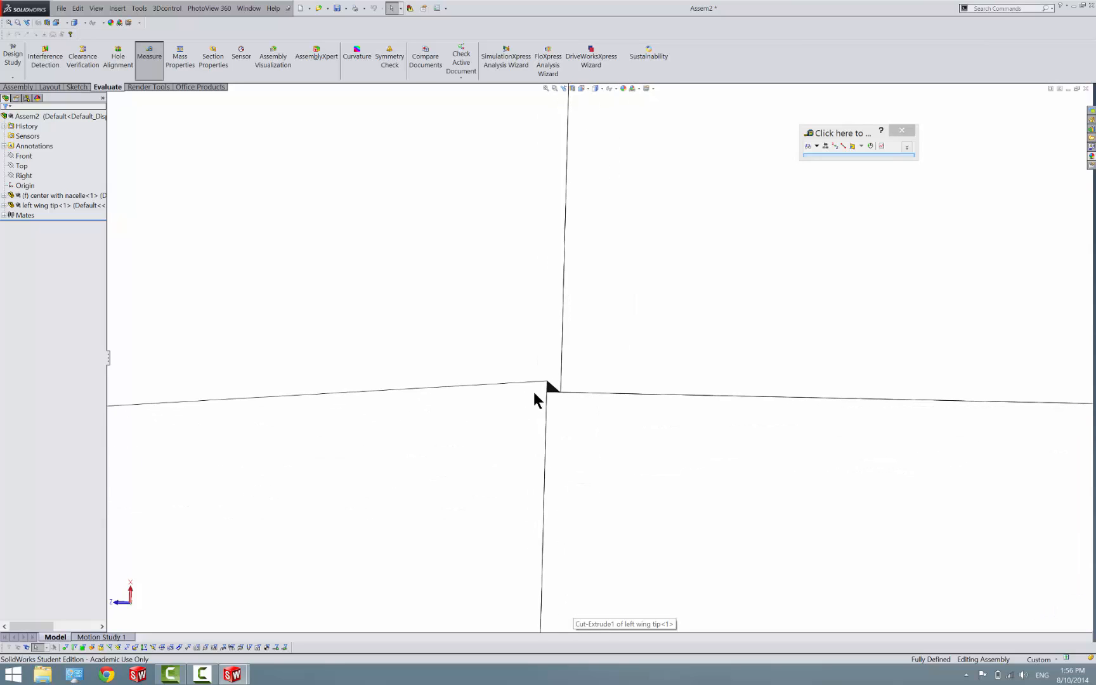
pyautogui.scroll(-2, 438, 406)
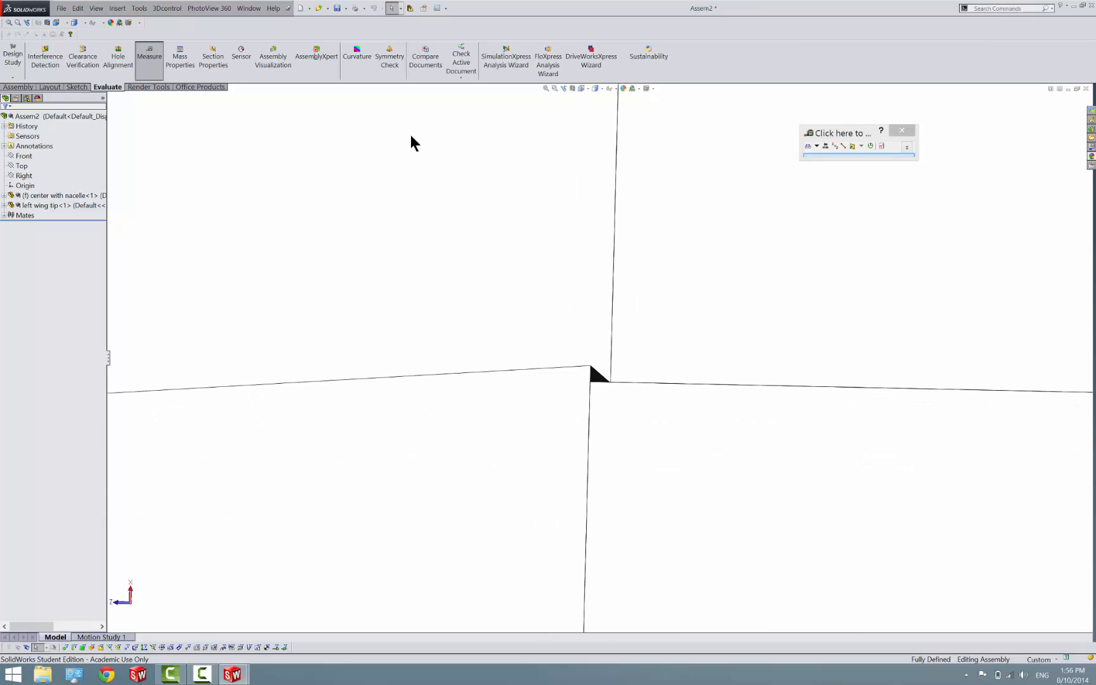
pyautogui.scroll(-3, 589, 373)
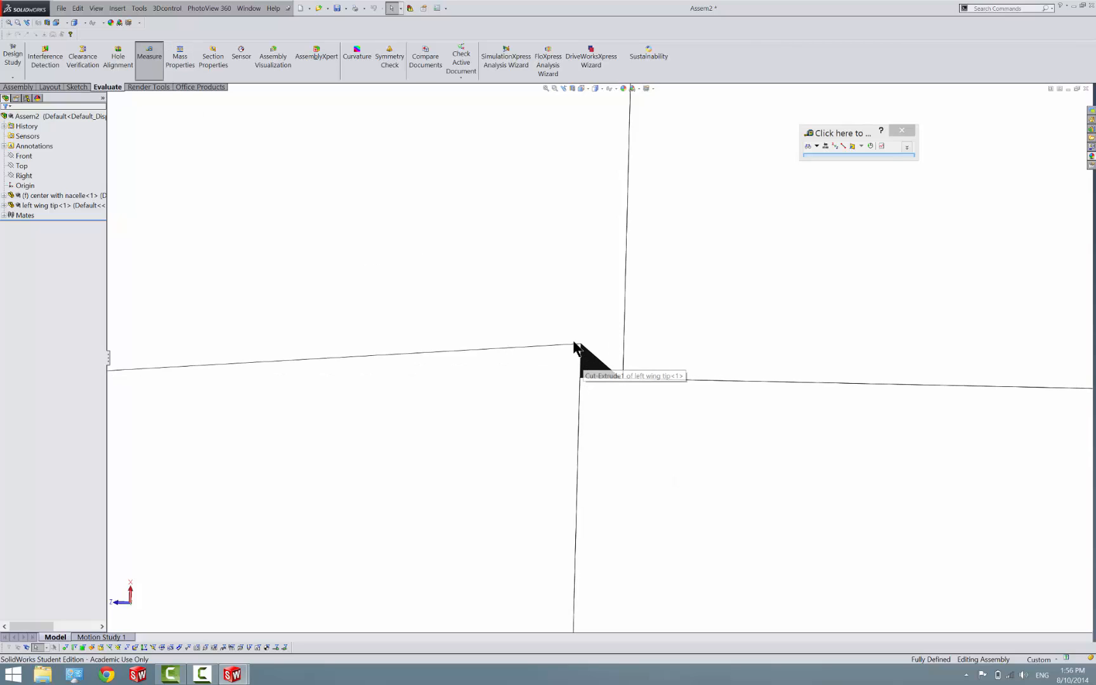
# Show the assembly with hidden lines removed and measure the offset between the wing tip's and center section's cutout corner points
pyautogui.click(598, 88)
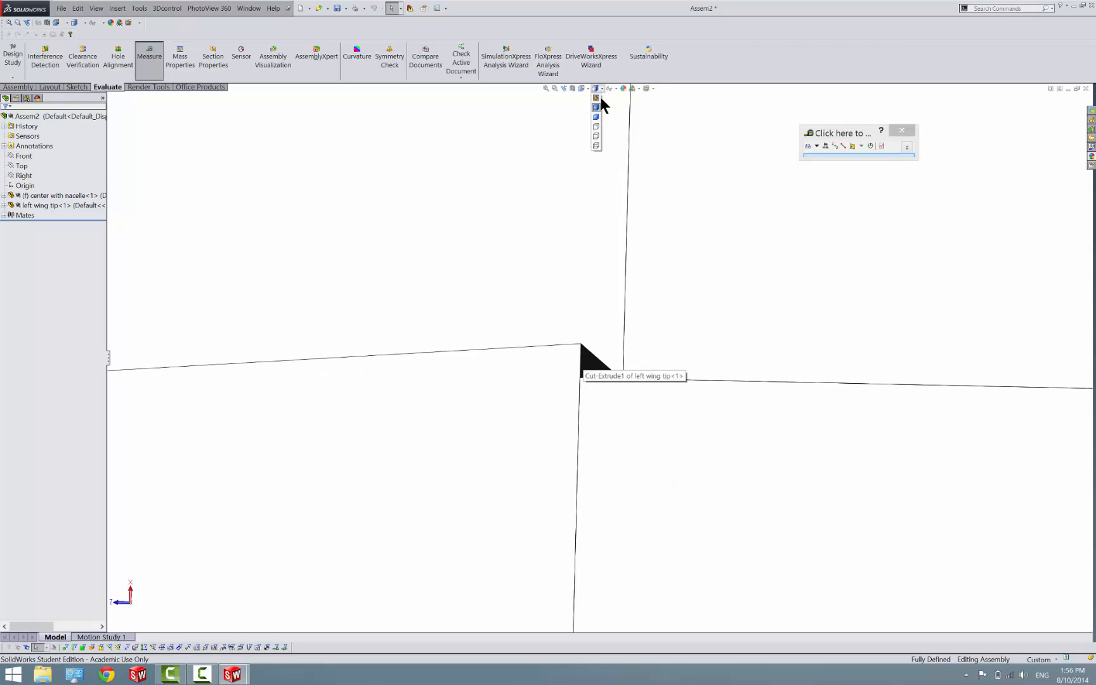
pyautogui.click(596, 126)
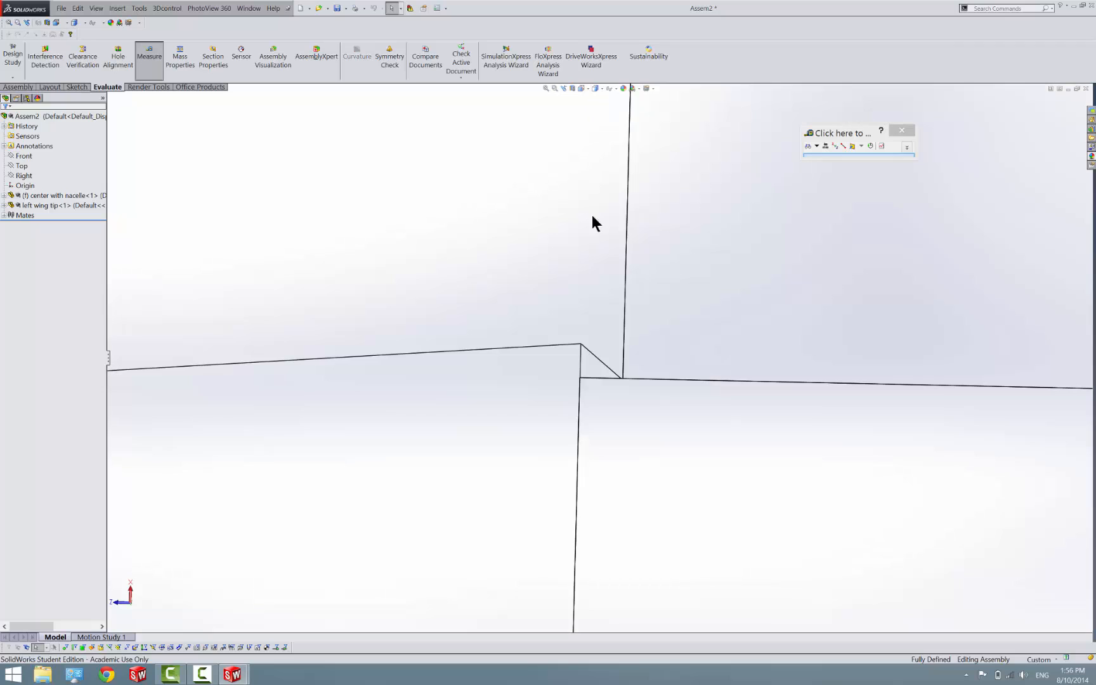
pyautogui.click(582, 344)
pyautogui.click(578, 375)
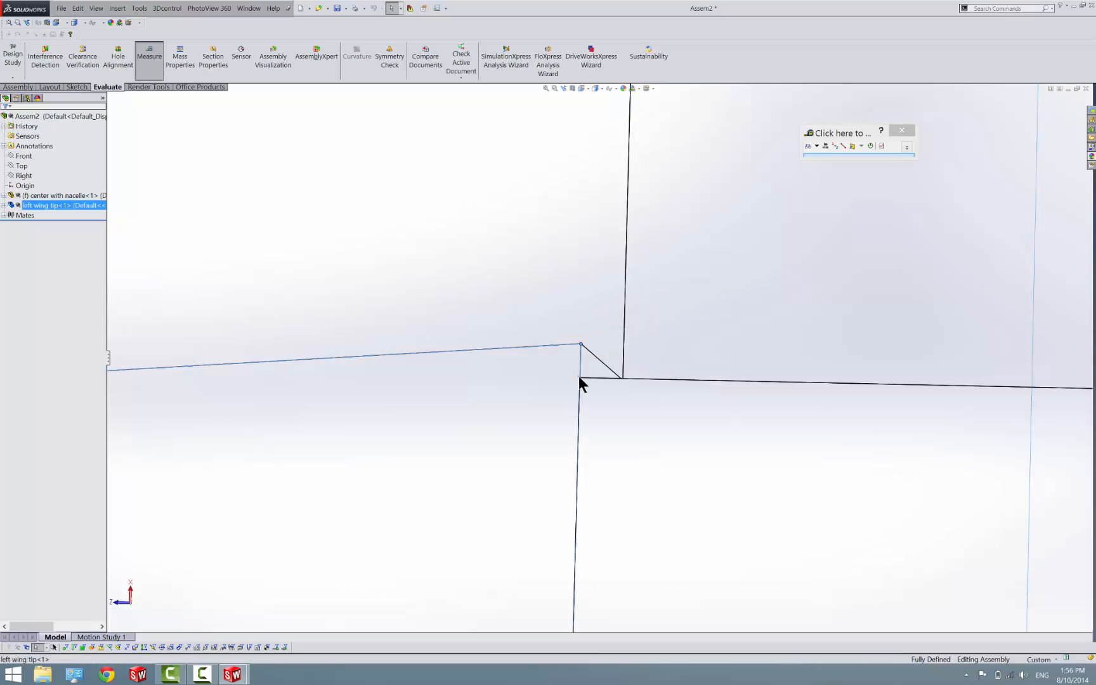
pyautogui.click(578, 376)
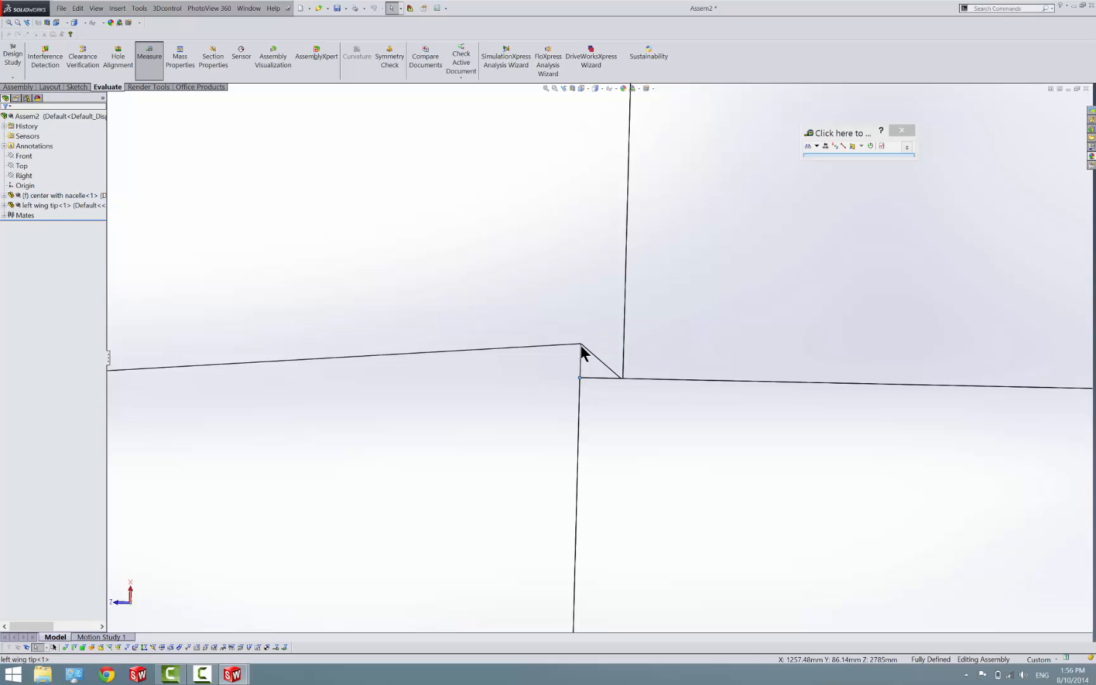
pyautogui.click(582, 344)
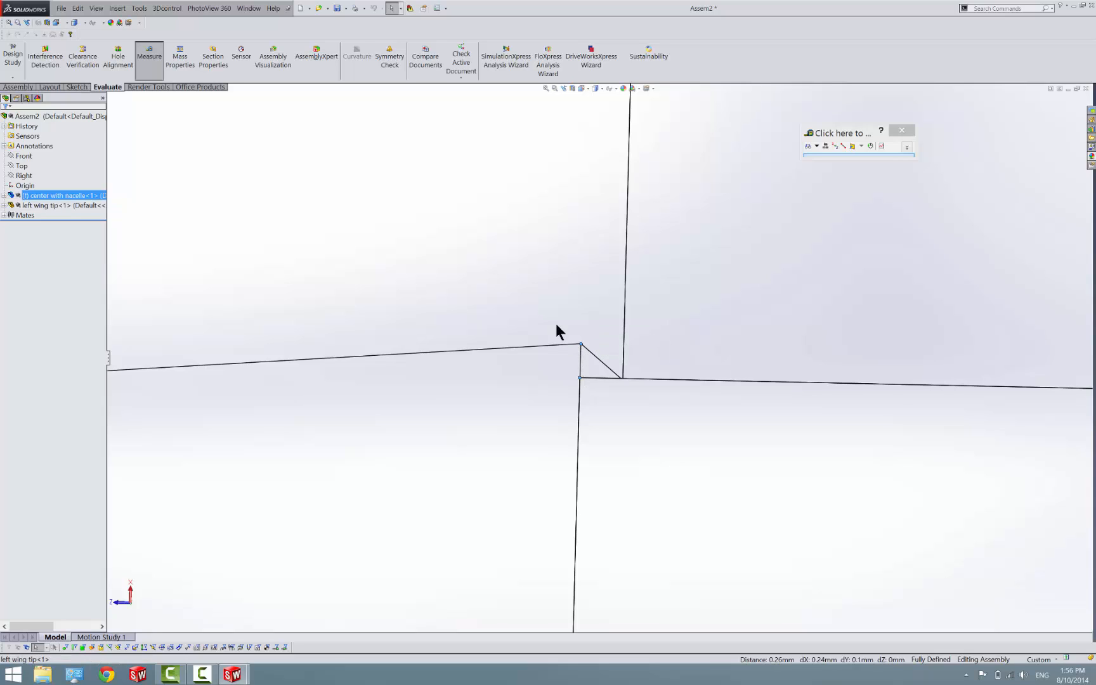
pyautogui.click(149, 61)
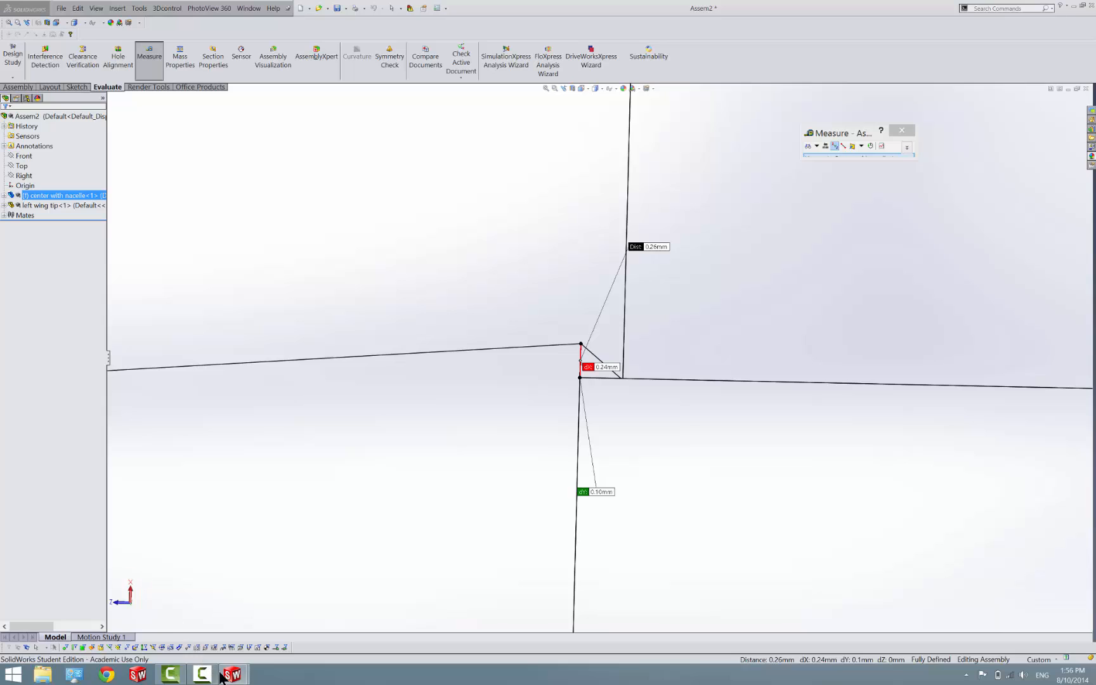
pyautogui.moveTo(229, 675)
pyautogui.click(119, 628)
pyautogui.click(155, 62)
# Open Sketch2 of Cut-Extrude2 in the center with nacelle part and set its distance to the nacelle's tail point to 513.42 mm
pyautogui.moveTo(231, 676)
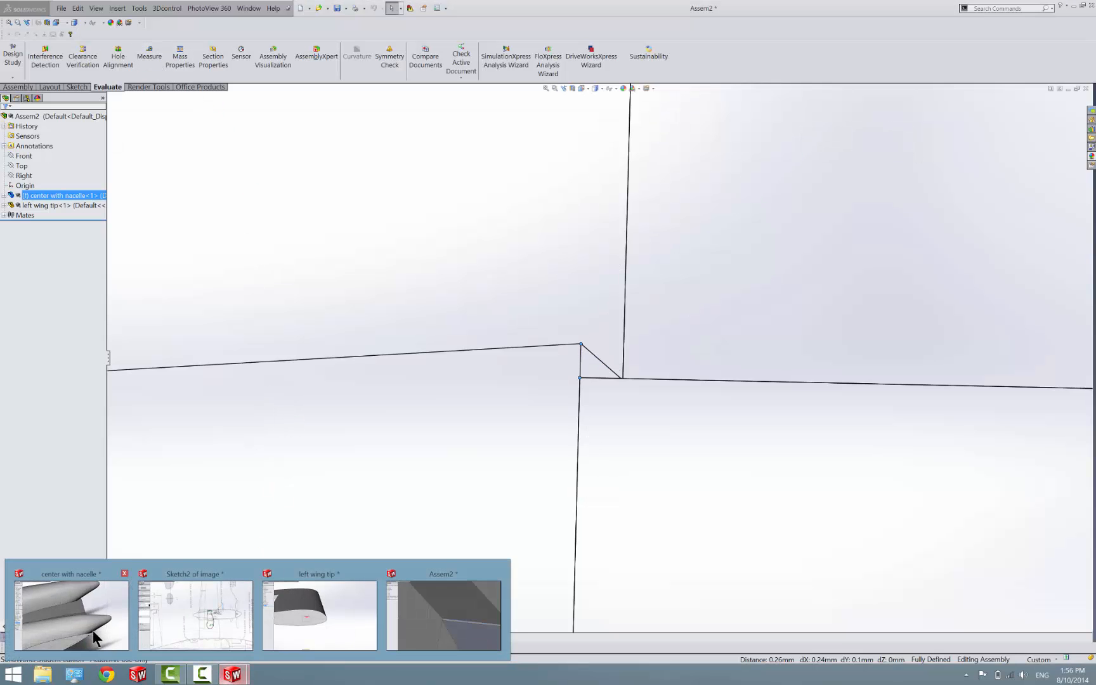
pyautogui.click(93, 631)
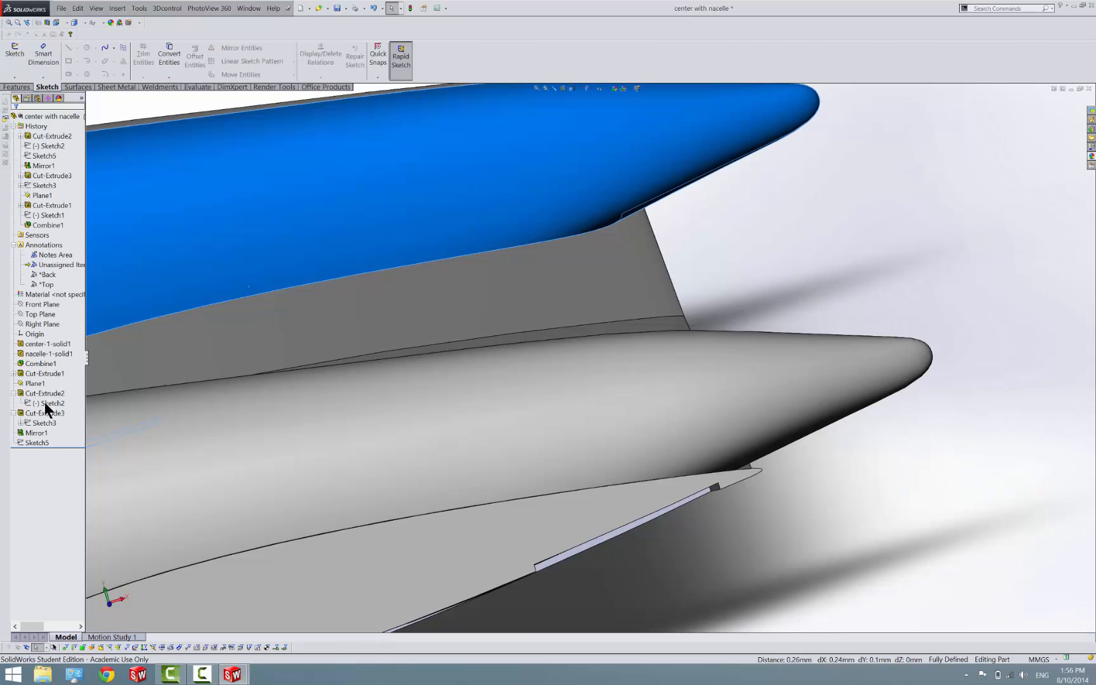
pyautogui.rightClick(44, 402)
pyautogui.click(57, 384)
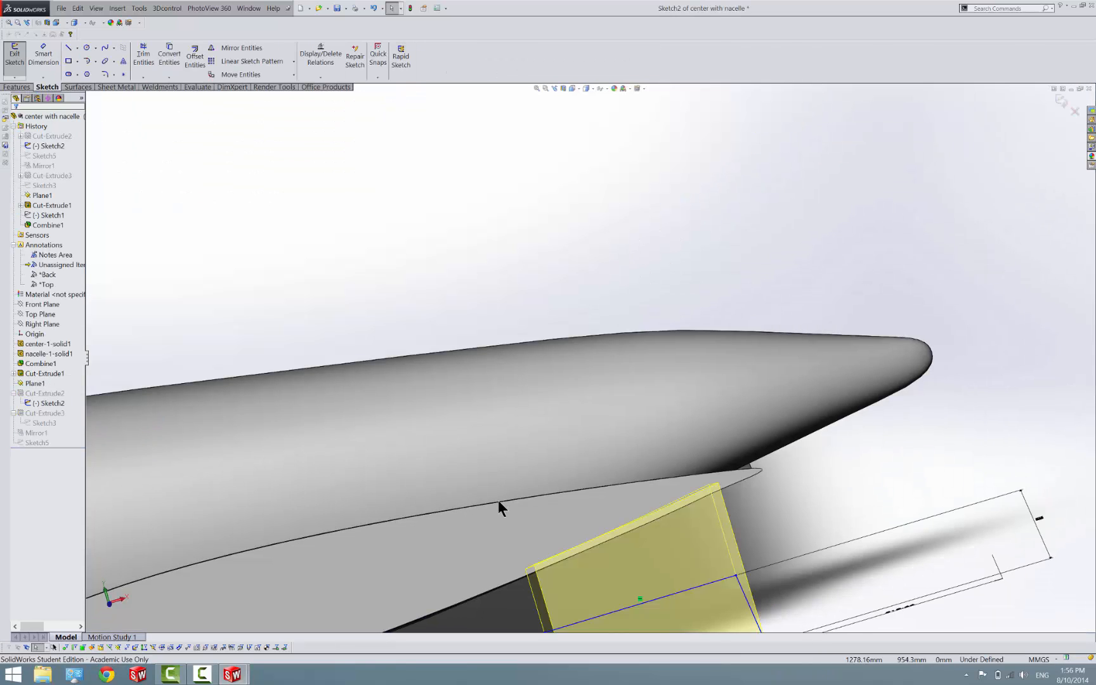
pyautogui.scroll(1, 498, 500)
pyautogui.doubleClick(859, 562)
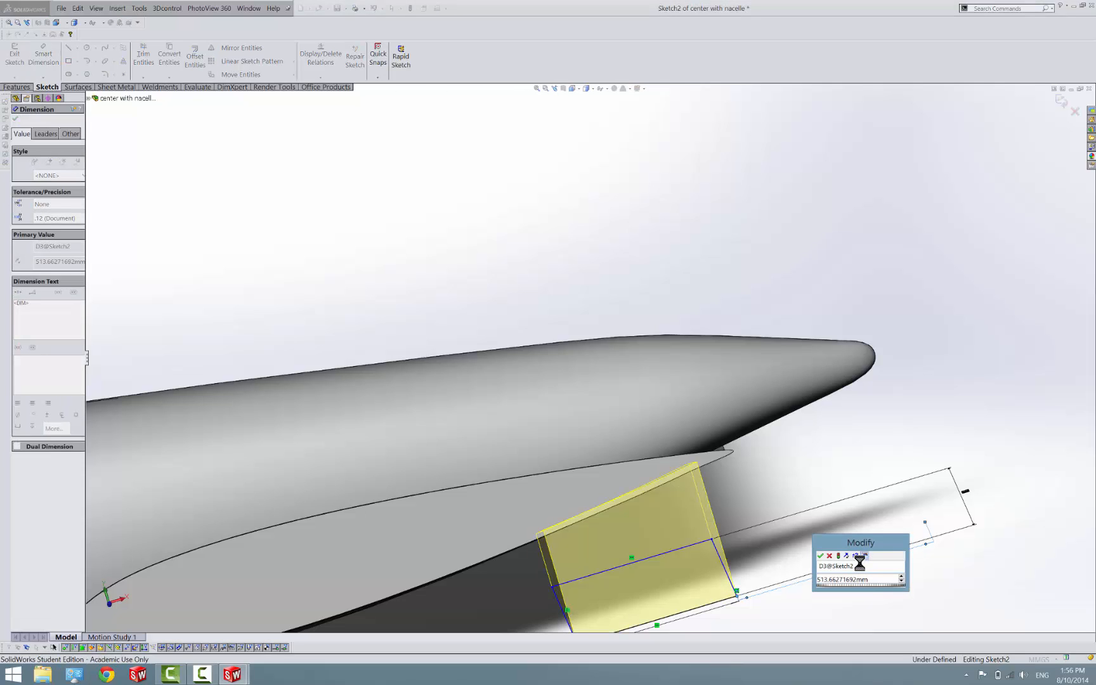
pyautogui.write('-.25')
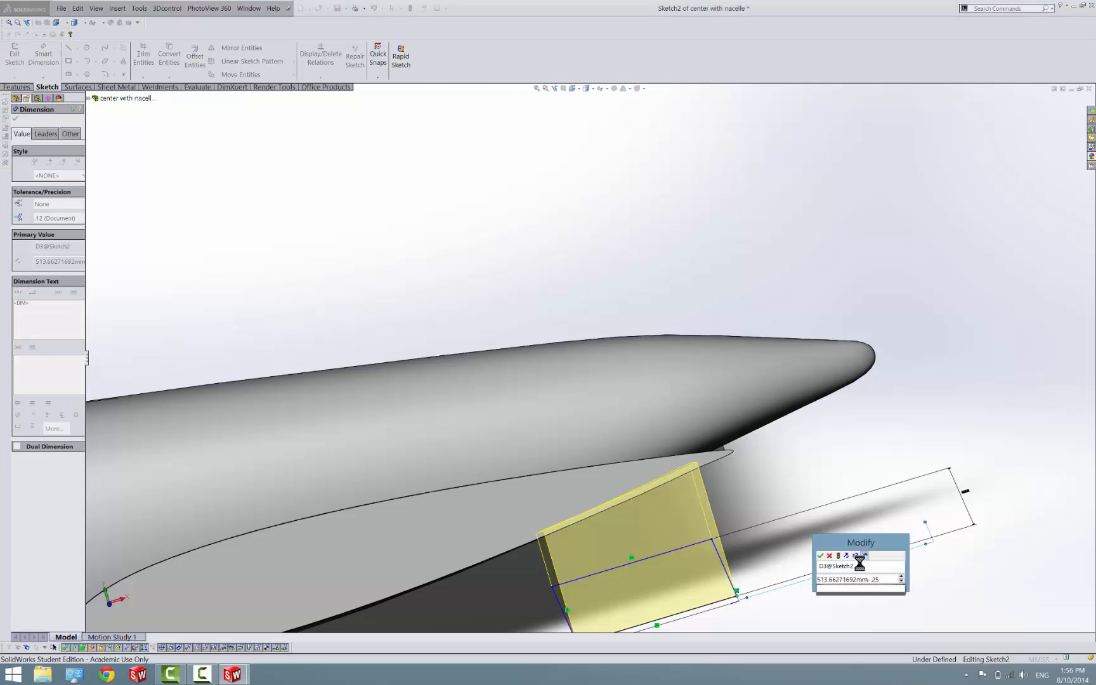
pyautogui.press('Return')
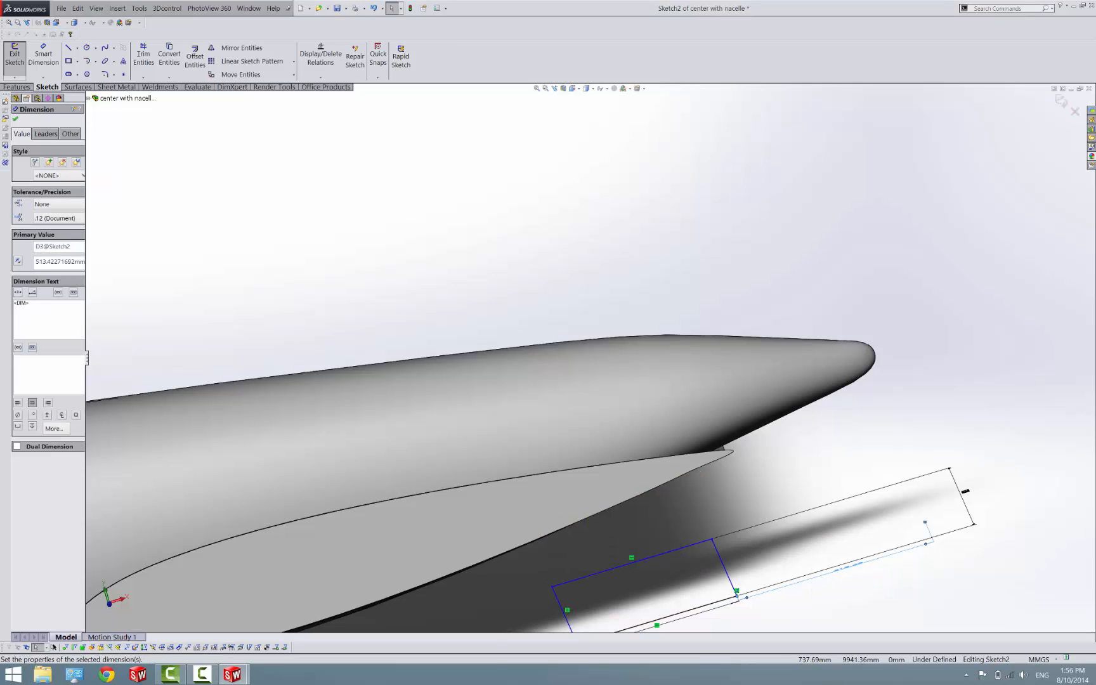
# Close Sketch2 of the center section and rebuild the Assem2 assembly with the changed cutout
pyautogui.click(11, 61)
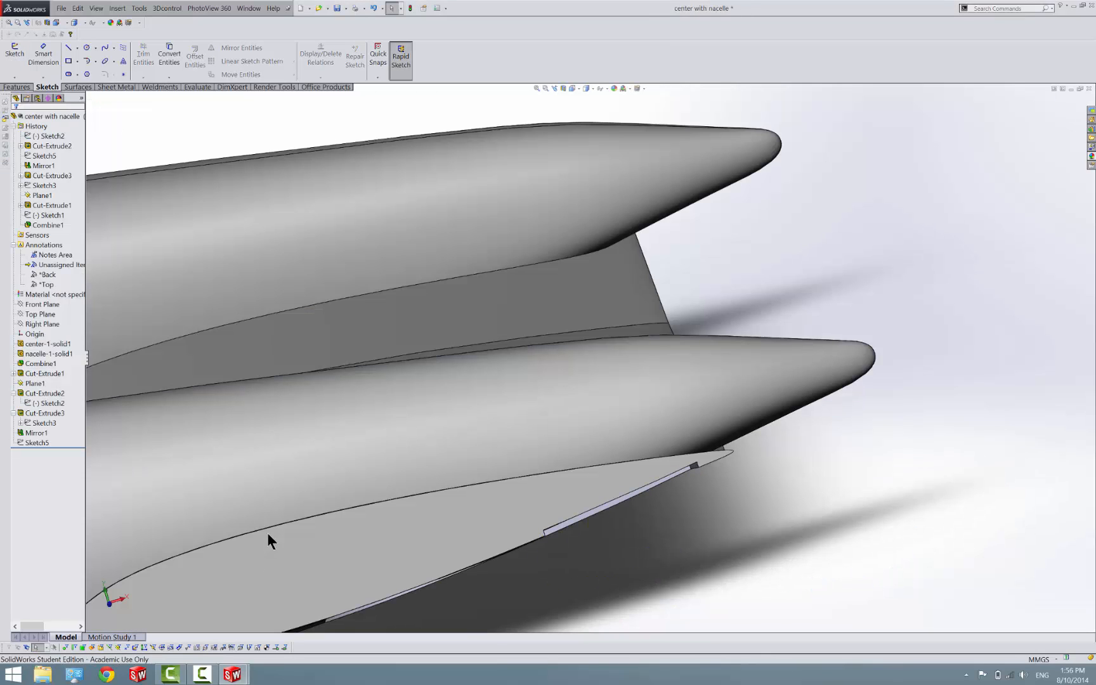
pyautogui.moveTo(226, 677)
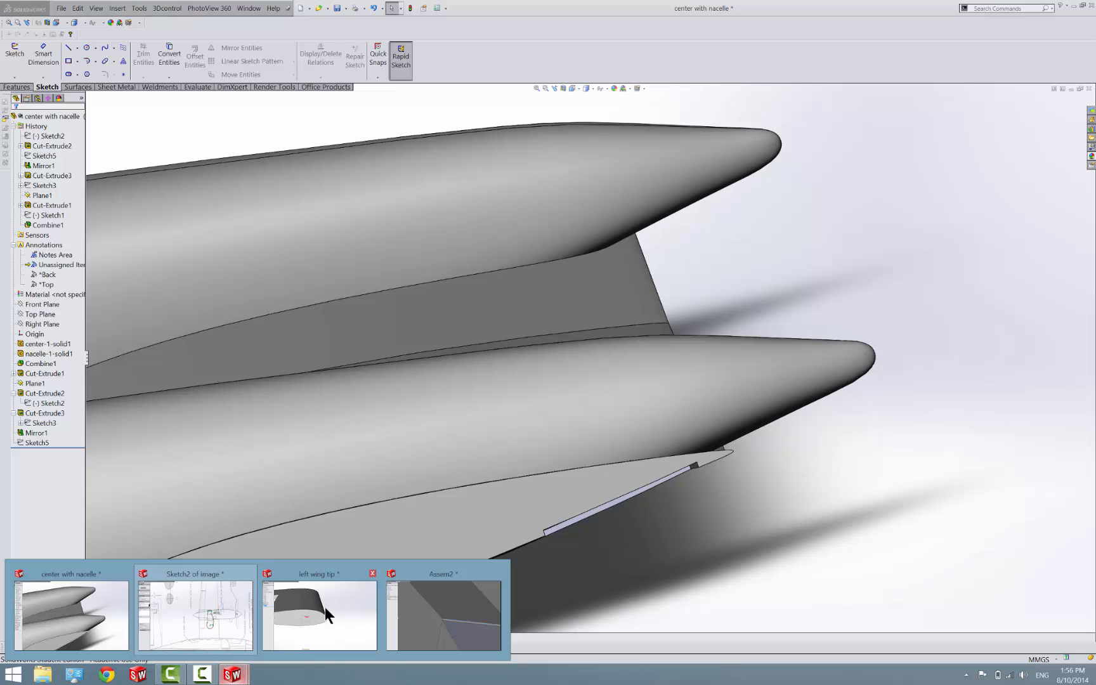
pyautogui.click(466, 616)
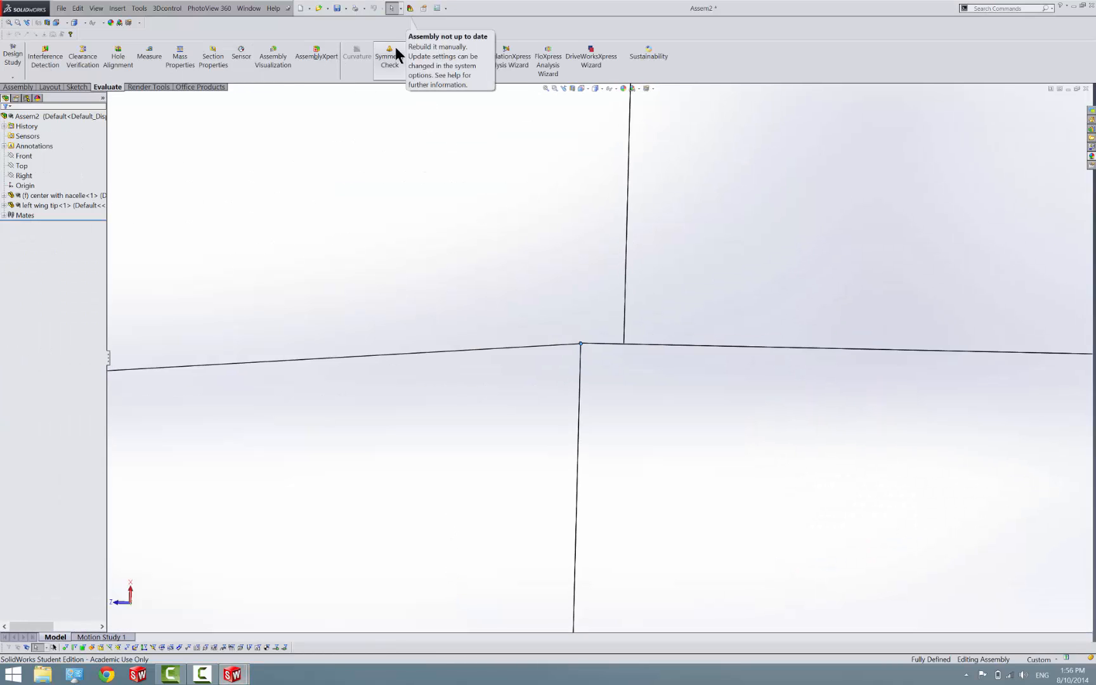
pyautogui.click(410, 8)
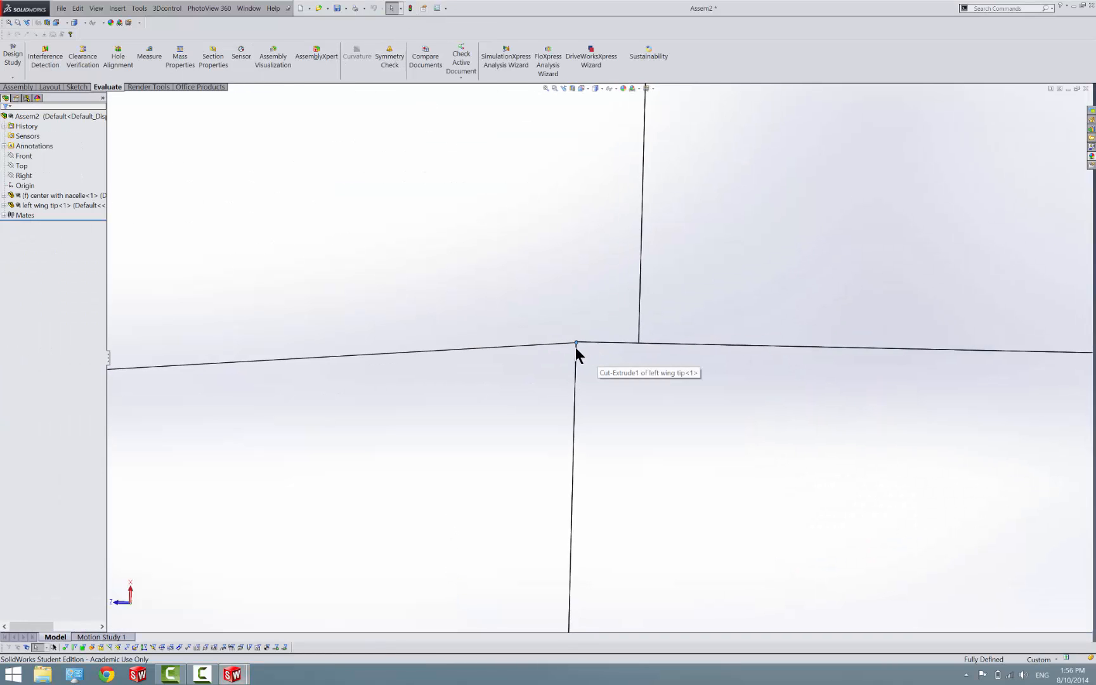
# Examine the front and rear corners where the wing tip's and center section's cutouts meet at the joint
pyautogui.scroll(-7, 576, 347)
pyautogui.scroll(11, 603, 337)
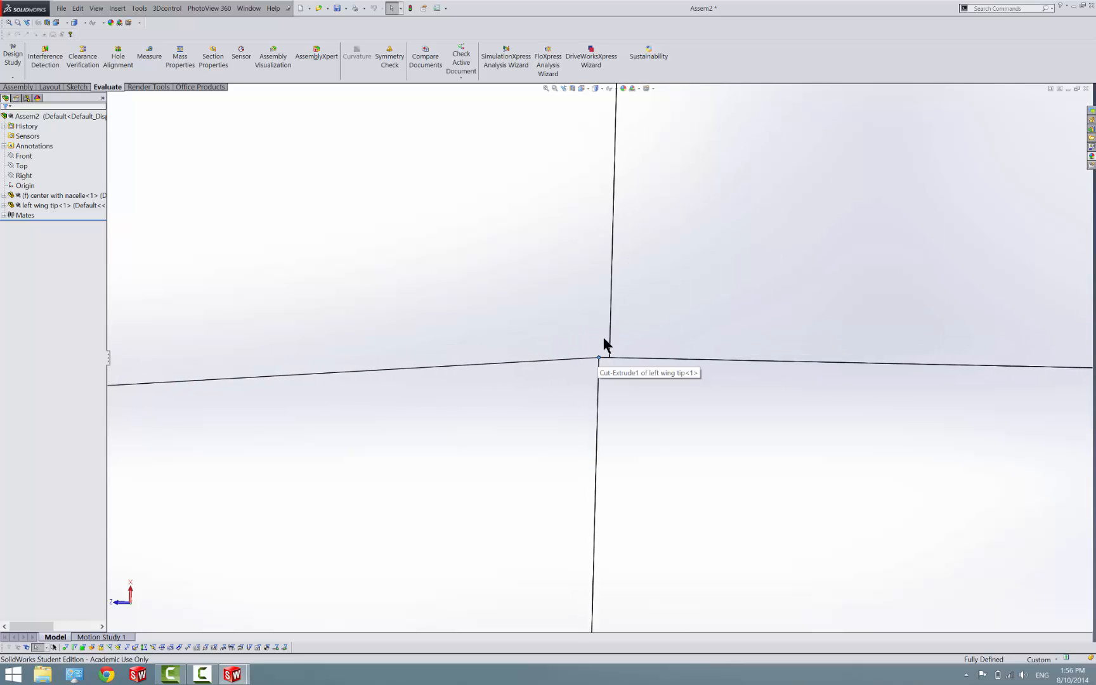
pyautogui.scroll(6, 605, 346)
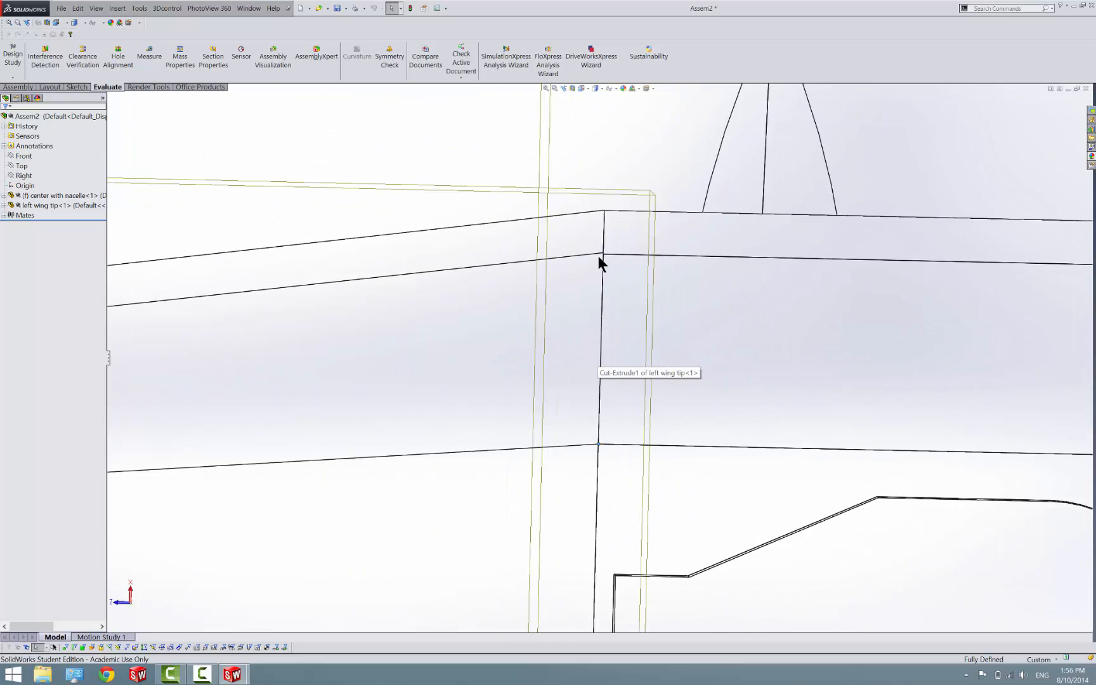
pyautogui.scroll(-8, 599, 257)
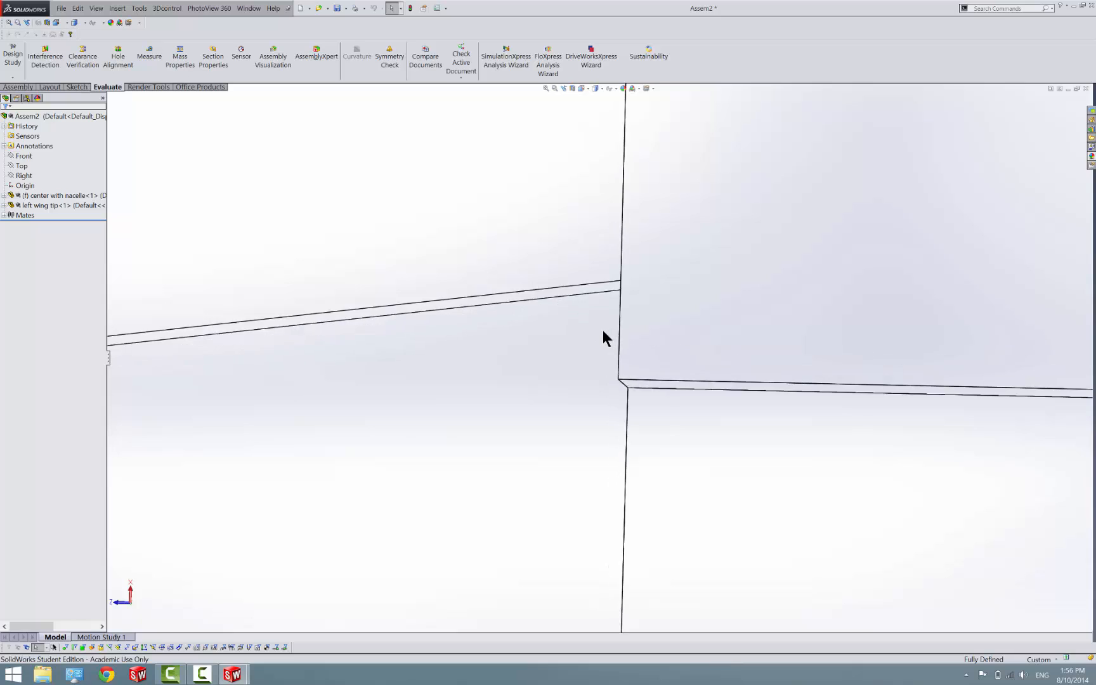
pyautogui.scroll(2, 603, 332)
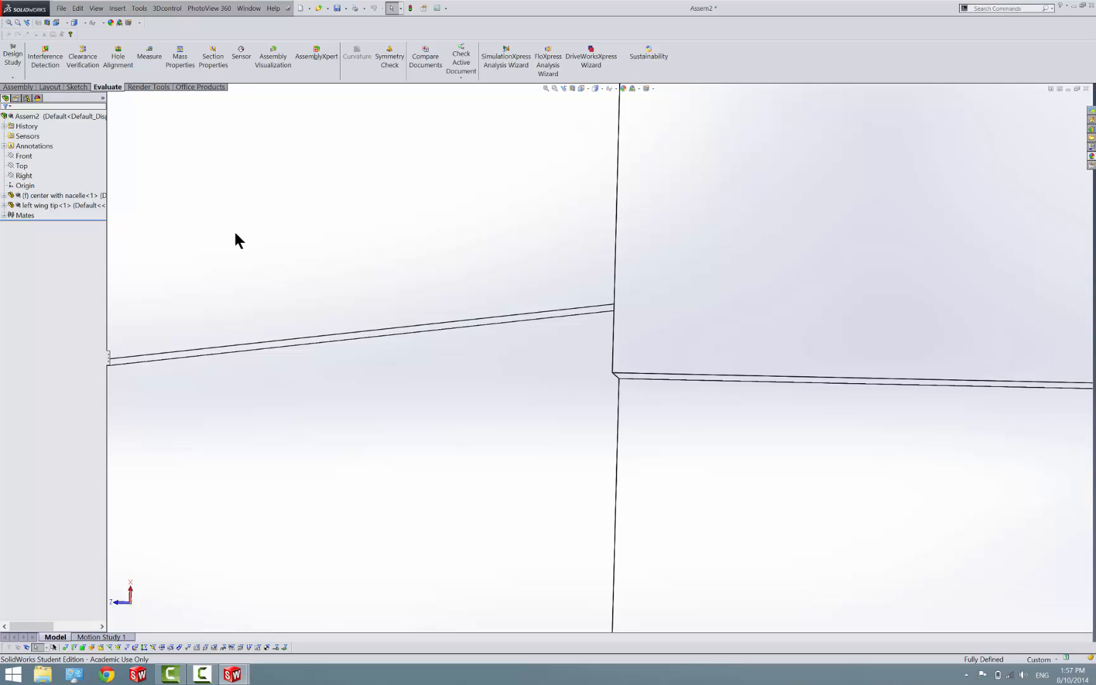
# Measure the remaining step between the two mismatched cutout corners at the joint
pyautogui.click(148, 59)
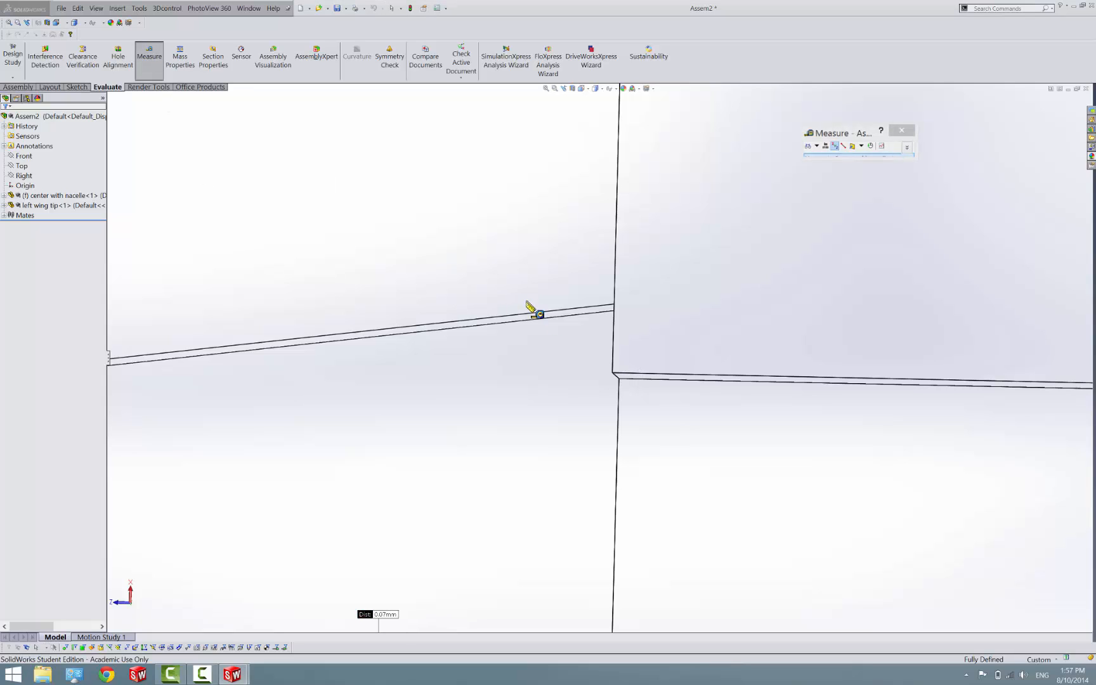
pyautogui.click(614, 305)
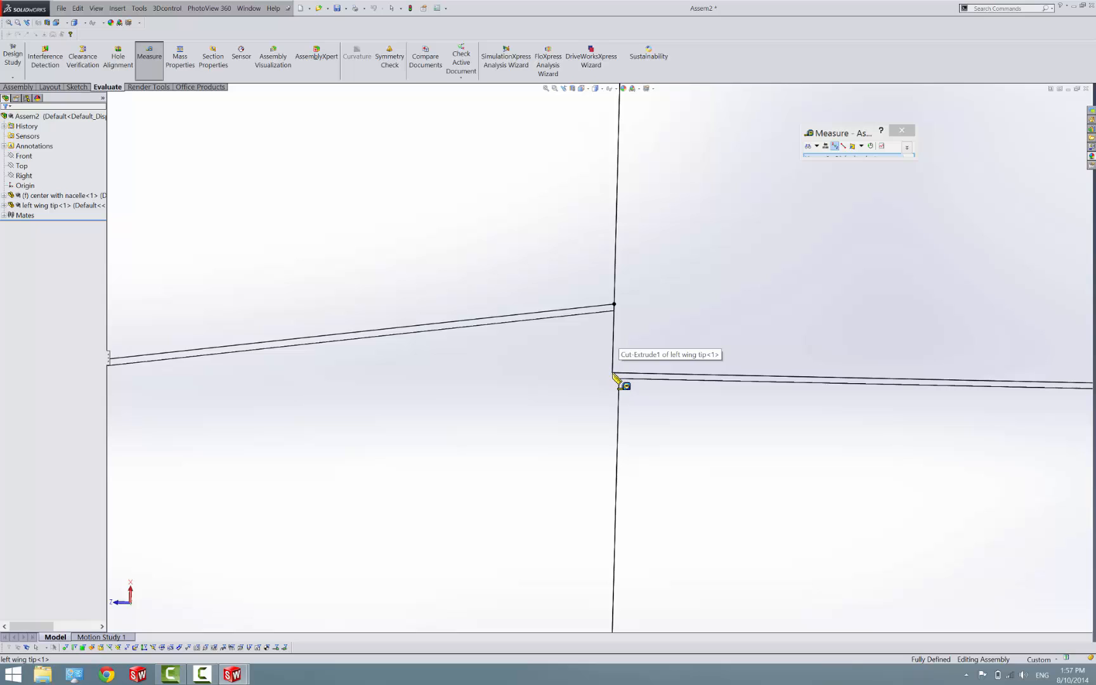
pyautogui.click(613, 374)
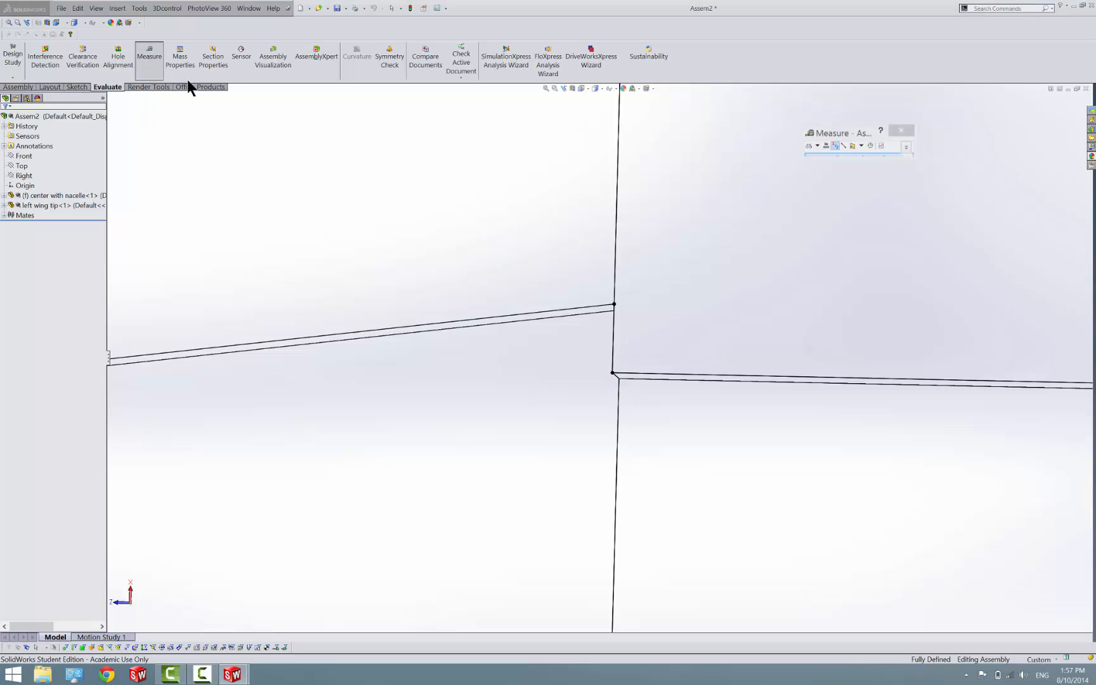
pyautogui.press('Escape')
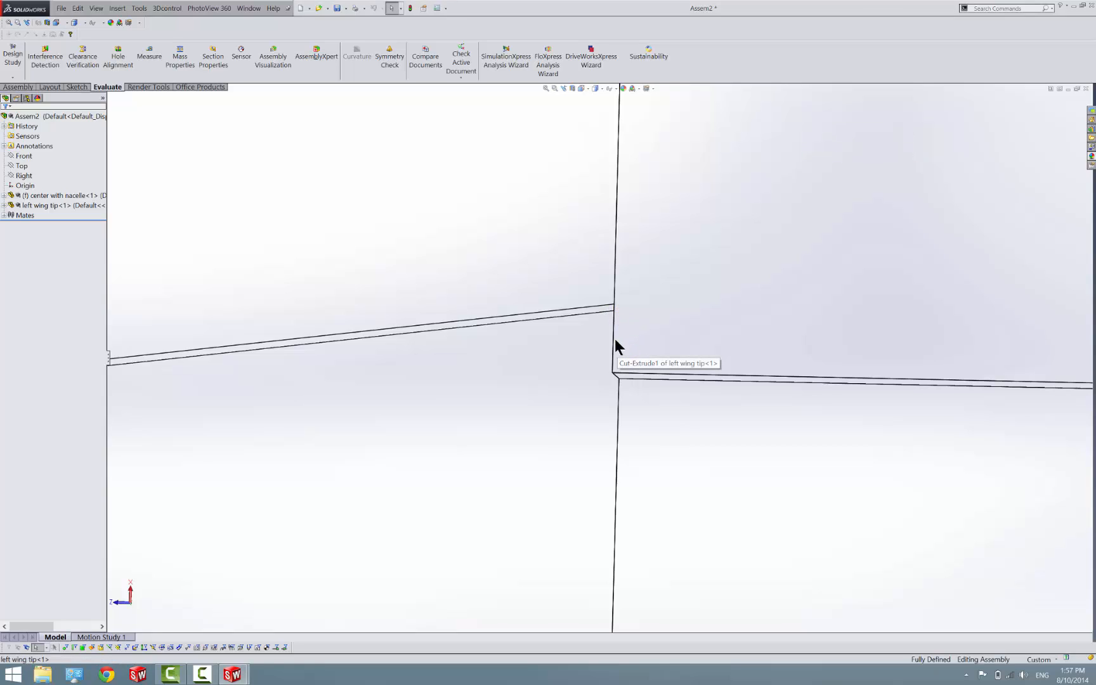
# Measure from one mismatched cutout corner point to the edge at the other corner and inspect the step up close
pyautogui.click(150, 58)
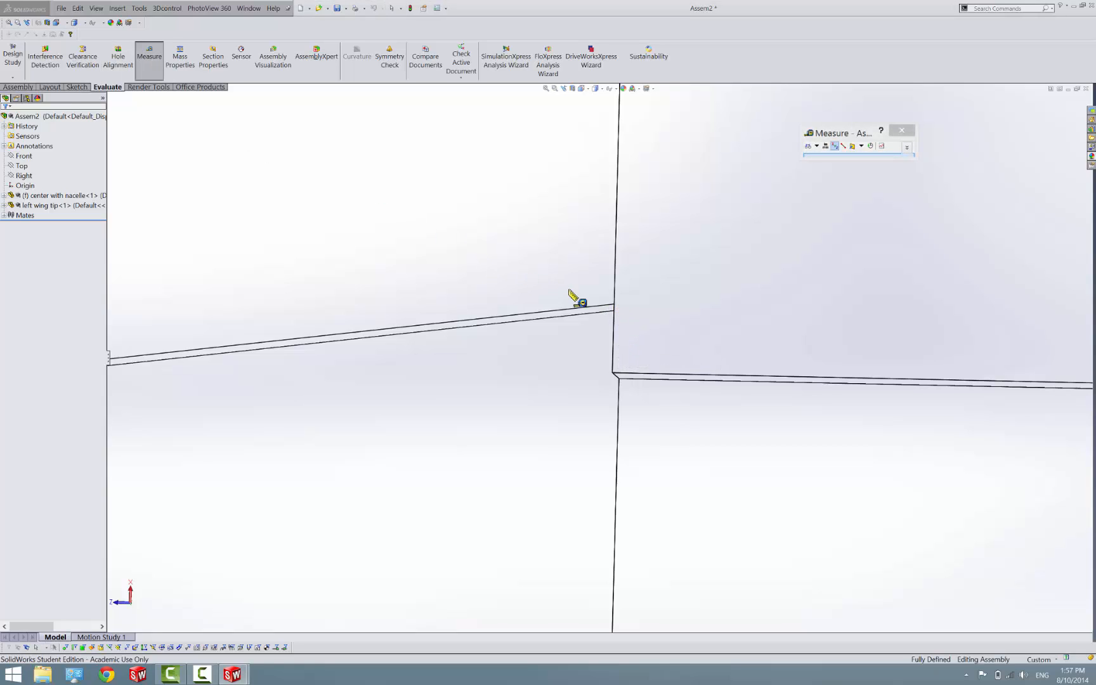
pyautogui.click(614, 307)
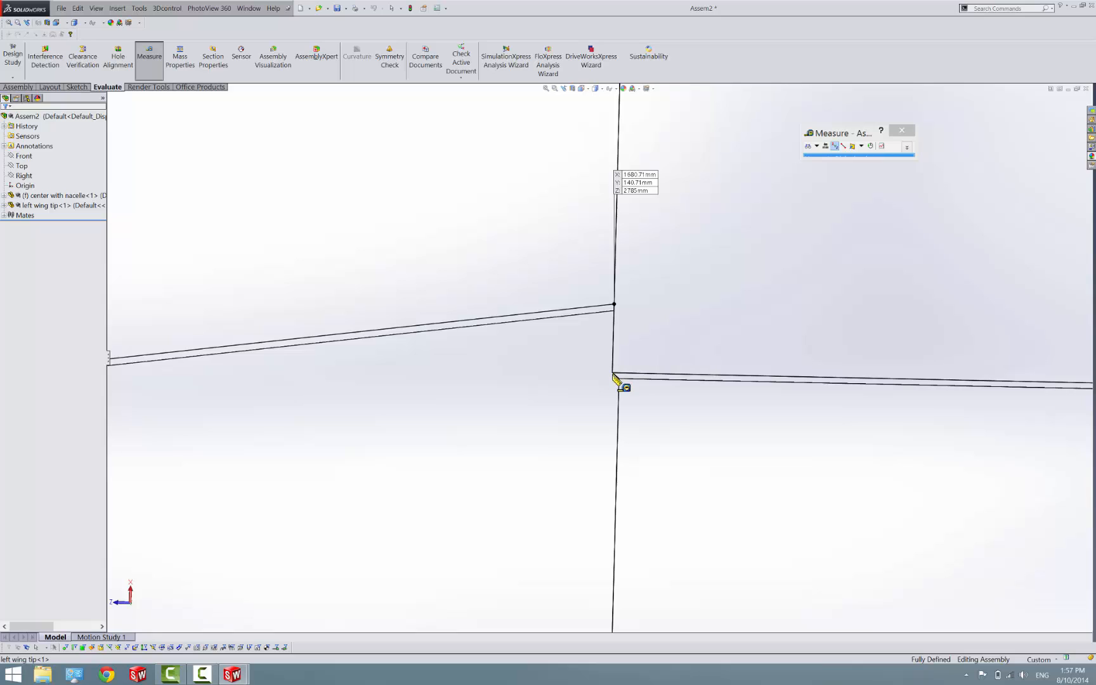
pyautogui.click(612, 374)
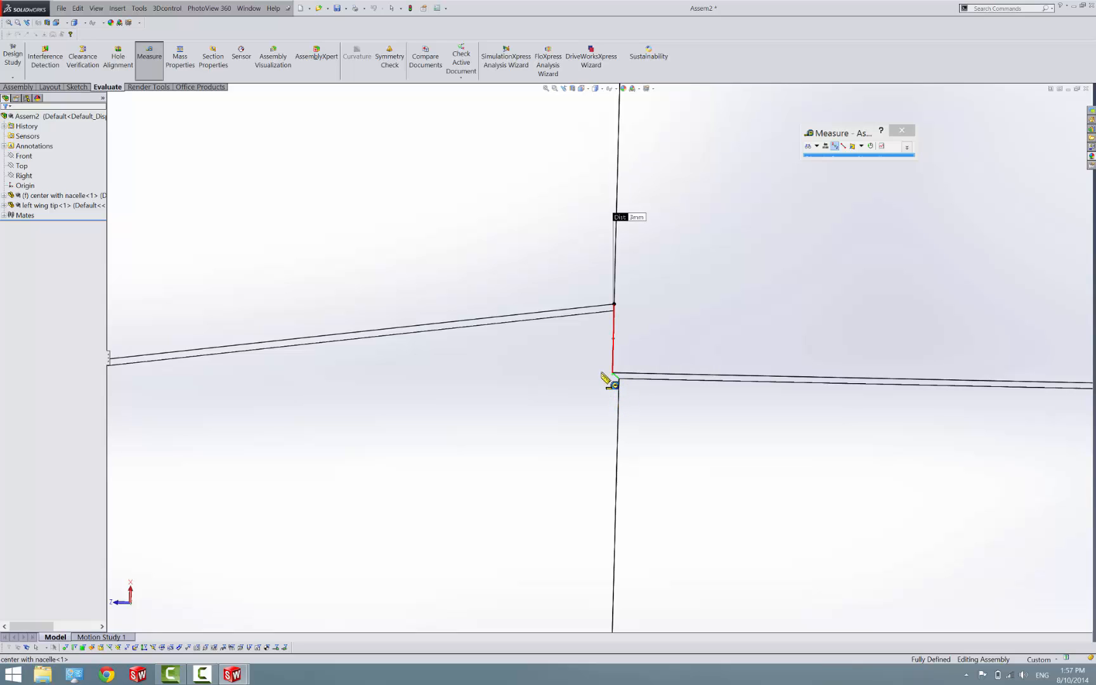
pyautogui.moveTo(602, 375); pyautogui.dragTo(637, 366, button='middle')
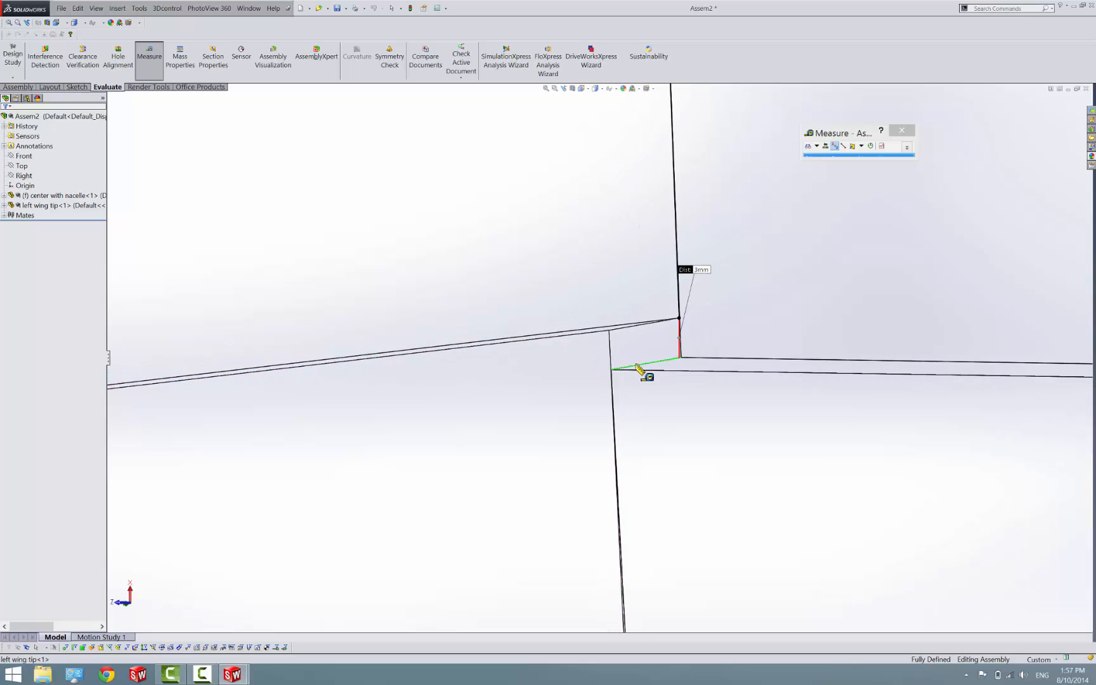
pyautogui.scroll(-6, 667, 339)
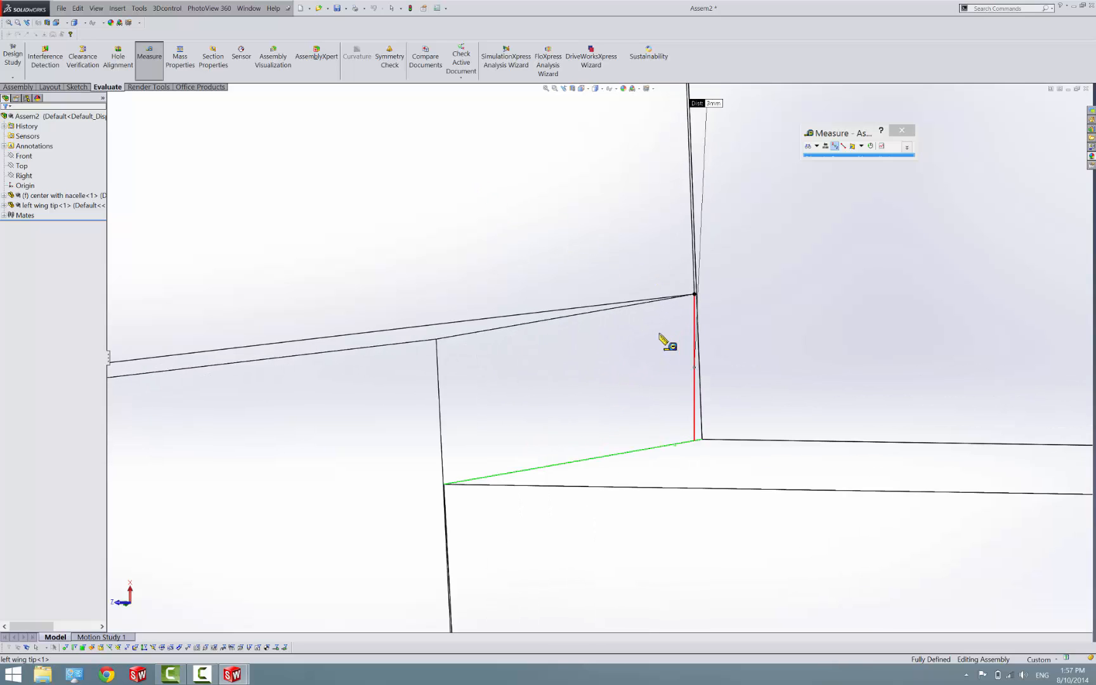
pyautogui.click(152, 53)
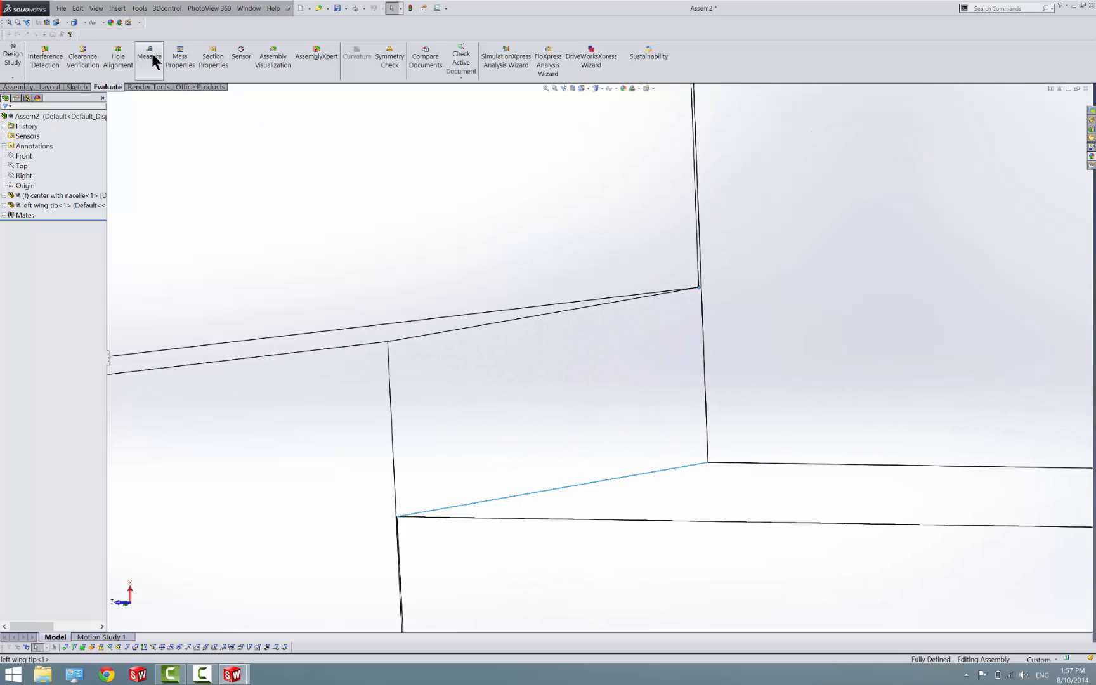
pyautogui.click(151, 52)
pyautogui.press('Escape')
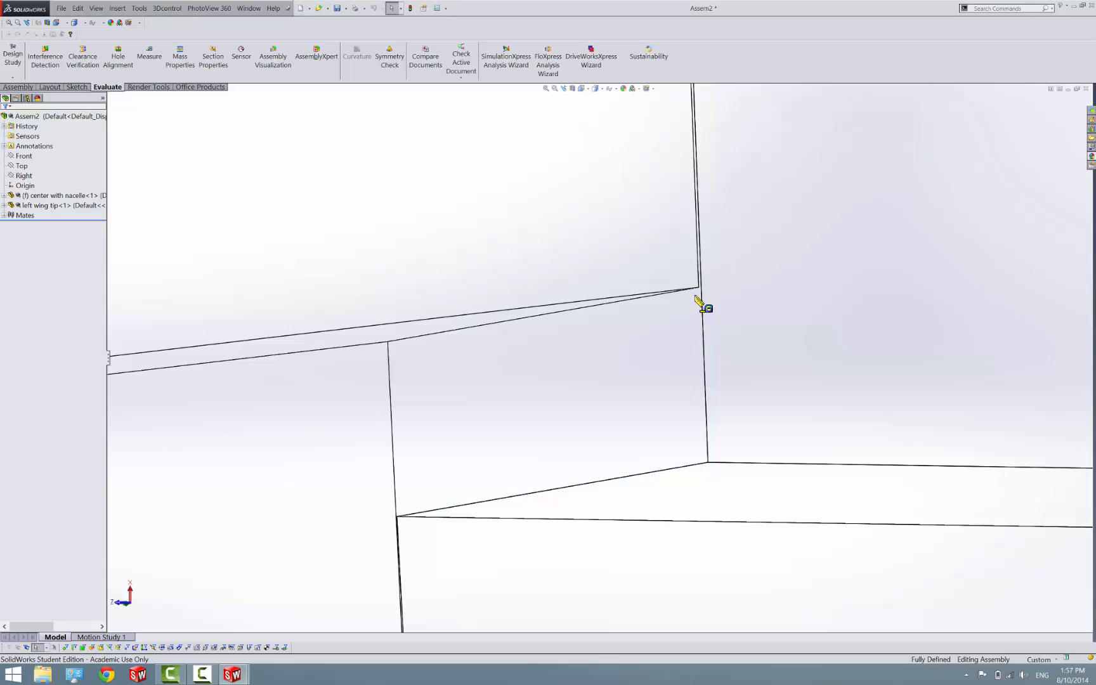
# Measure point to point between the two mismatched cutout corner vertices at the joint
pyautogui.click(148, 57)
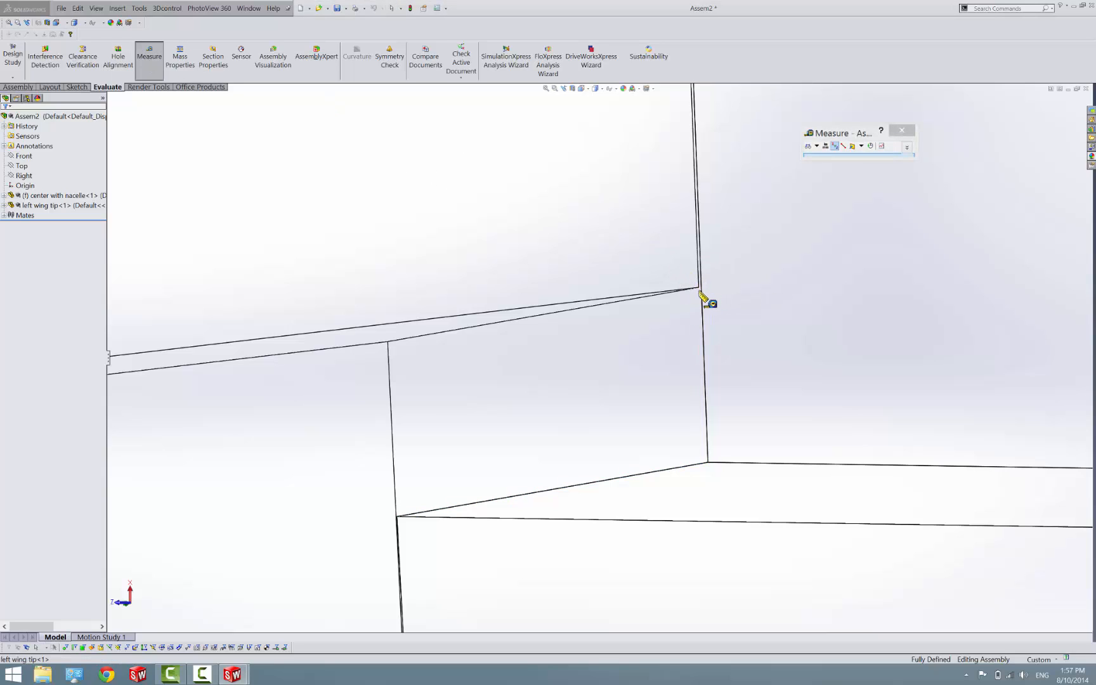
pyautogui.click(700, 289)
pyautogui.press('Escape')
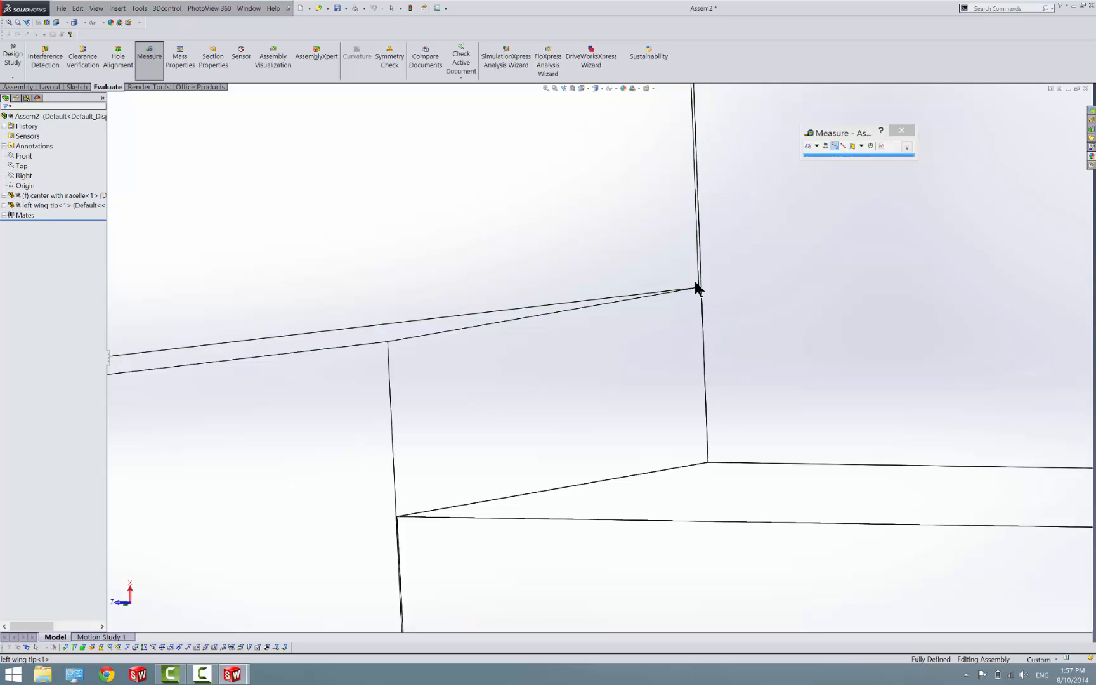
pyautogui.click(147, 71)
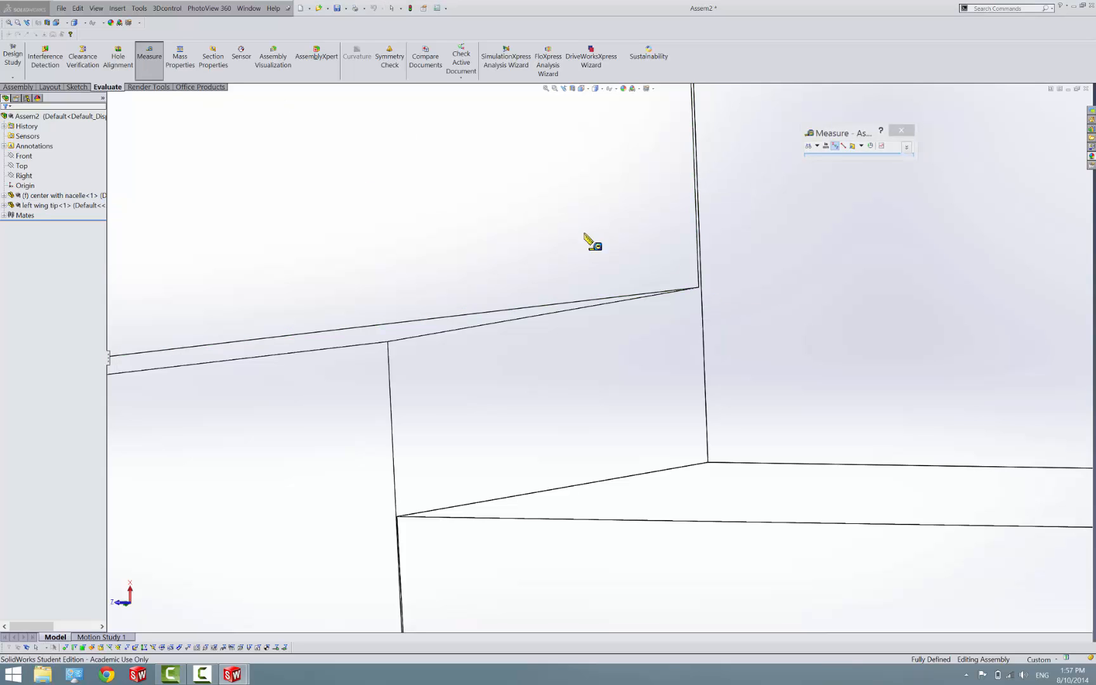
pyautogui.click(700, 289)
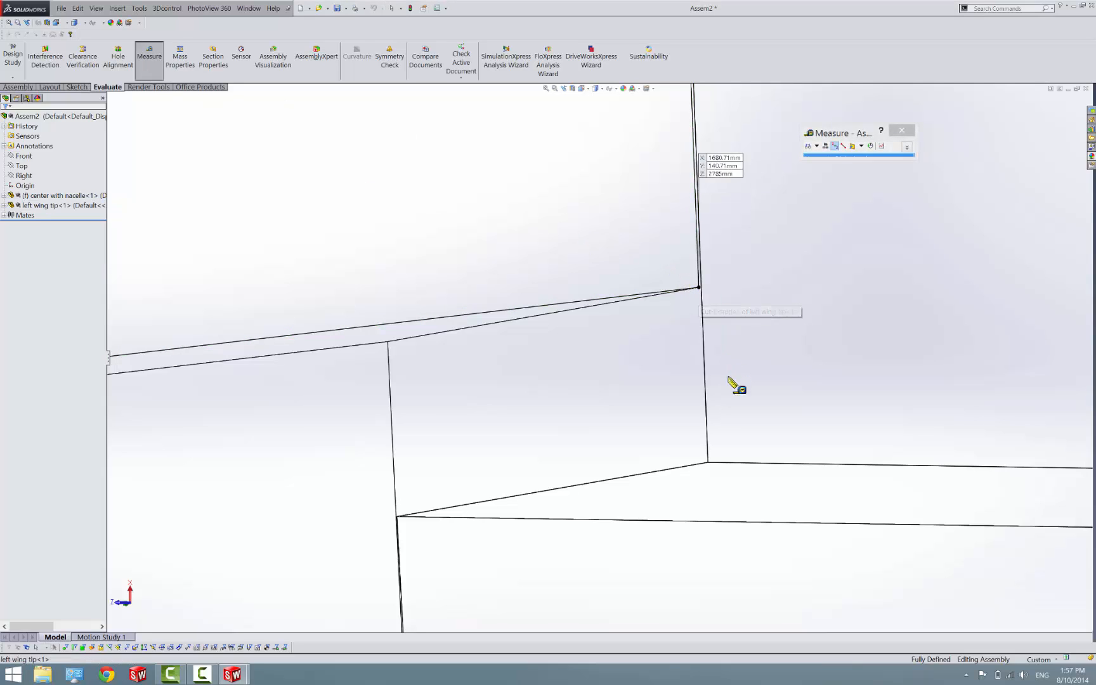
pyautogui.click(709, 463)
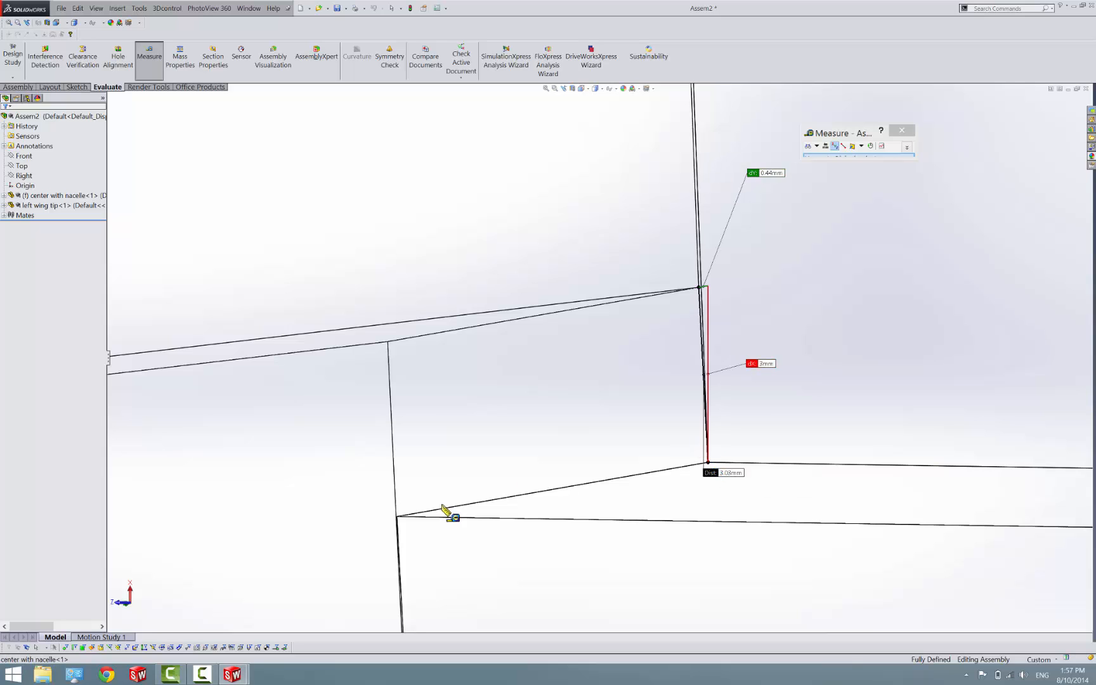
# Open Sketch2 of Cut-Extrude2 in the center with nacelle part for editing and view it face-on
pyautogui.moveTo(234, 675)
pyautogui.click(87, 626)
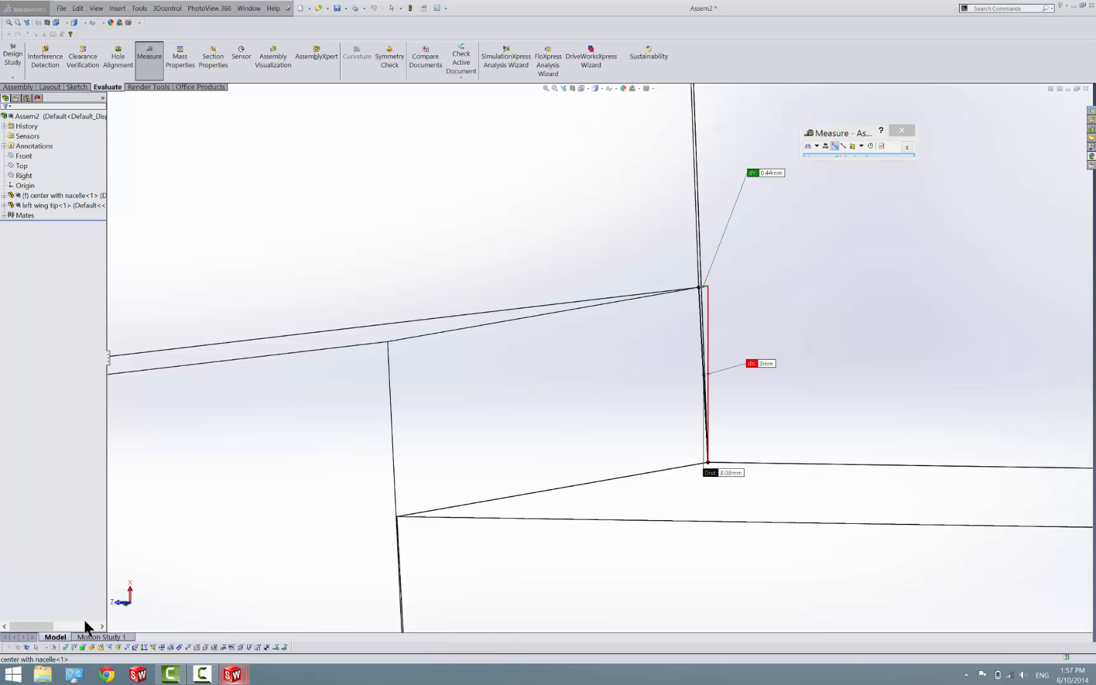
pyautogui.scroll(2, 514, 434)
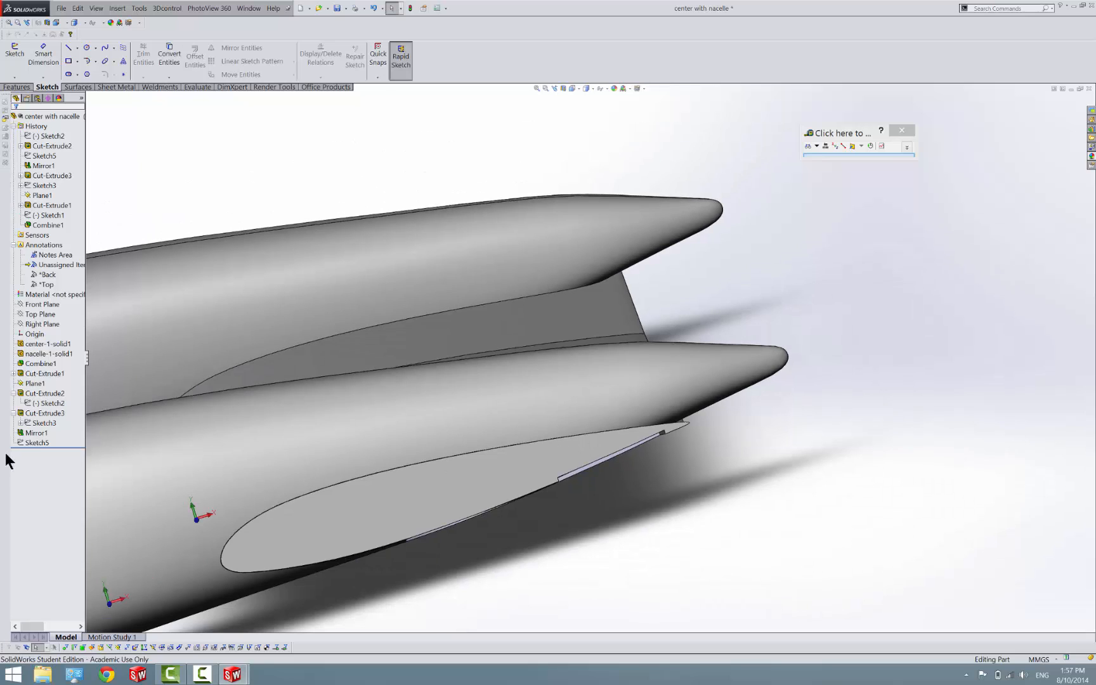
pyautogui.rightClick(44, 401)
pyautogui.click(51, 397)
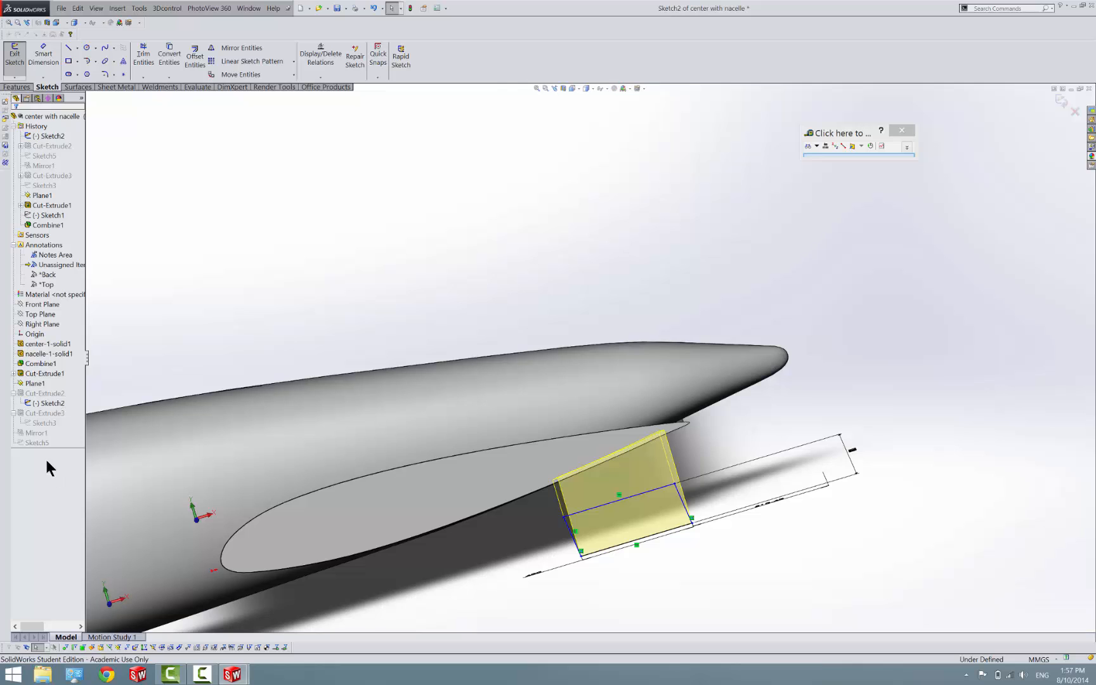
pyautogui.rightClick(42, 399)
pyautogui.rightClick(40, 399)
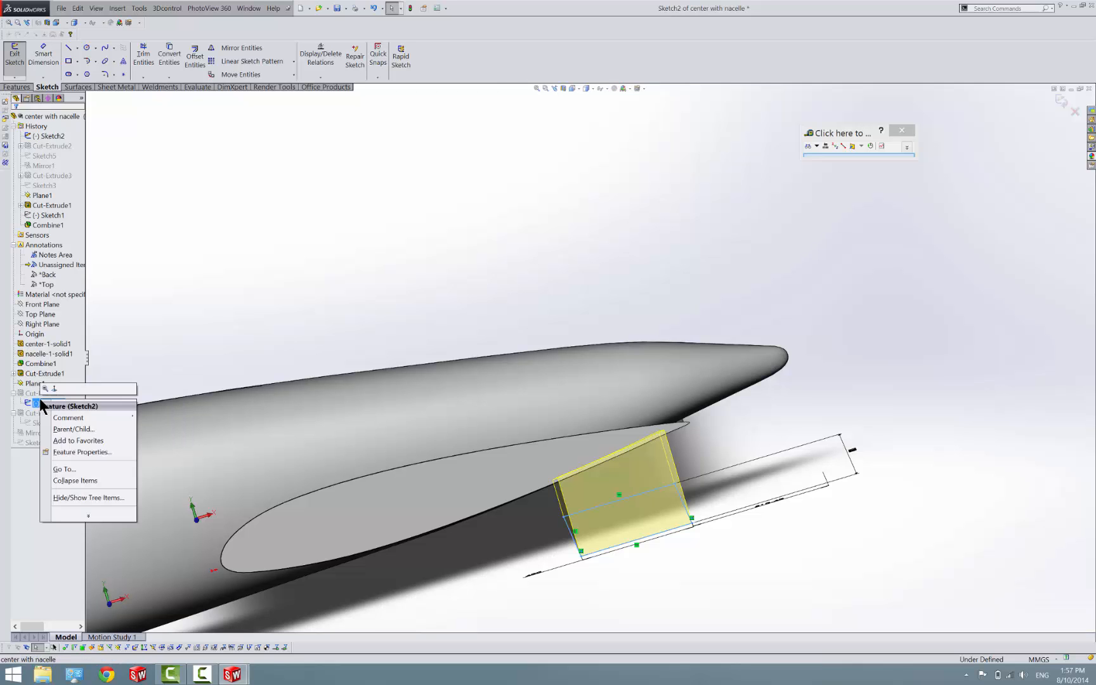
pyautogui.click(46, 389)
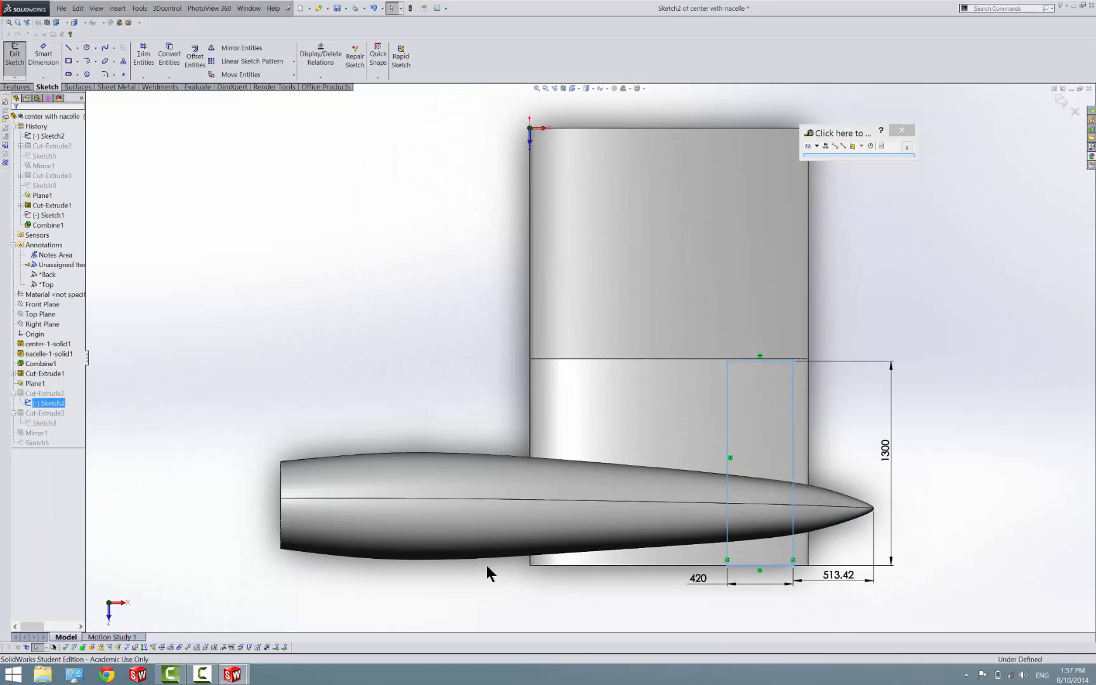
# Delete the 513.42 mm dimension between the cutout rectangle and the nacelle's tail point
pyautogui.scroll(-3, 770, 556)
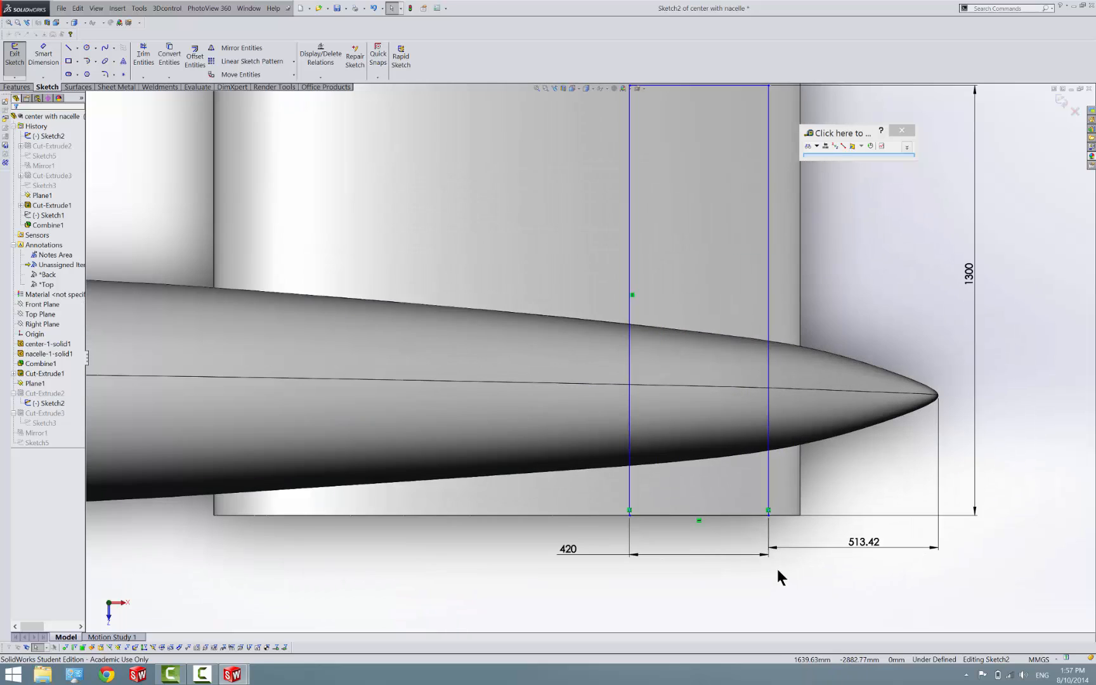
pyautogui.click(863, 539)
pyautogui.press('Delete')
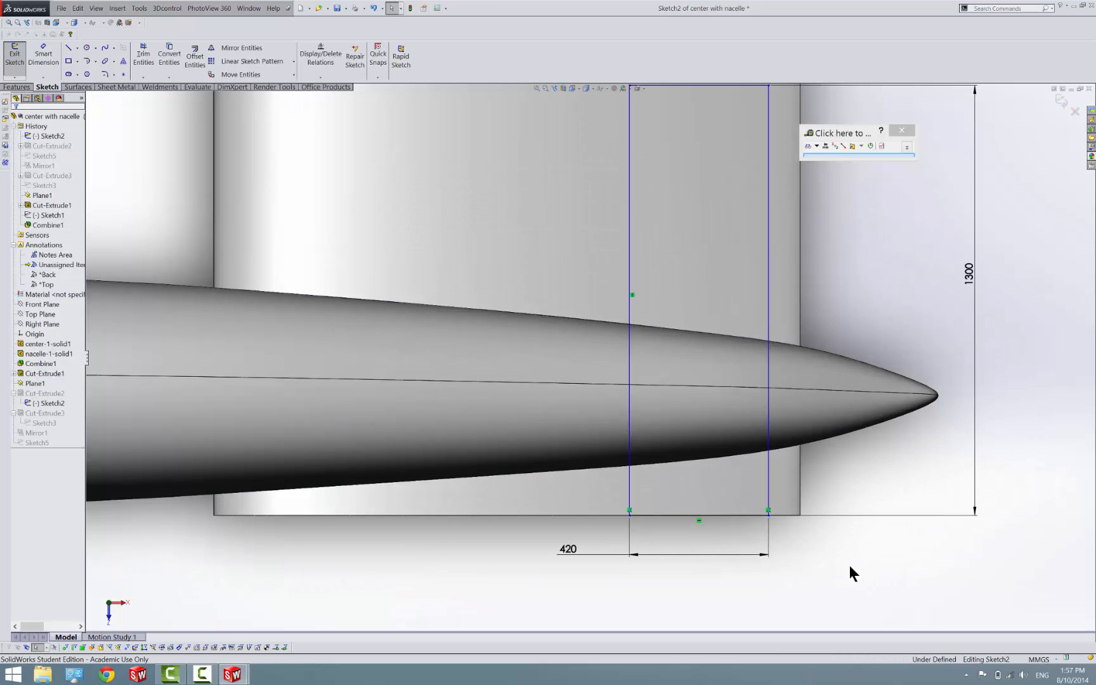
pyautogui.moveTo(841, 574); pyautogui.dragTo(840, 560, button='right')
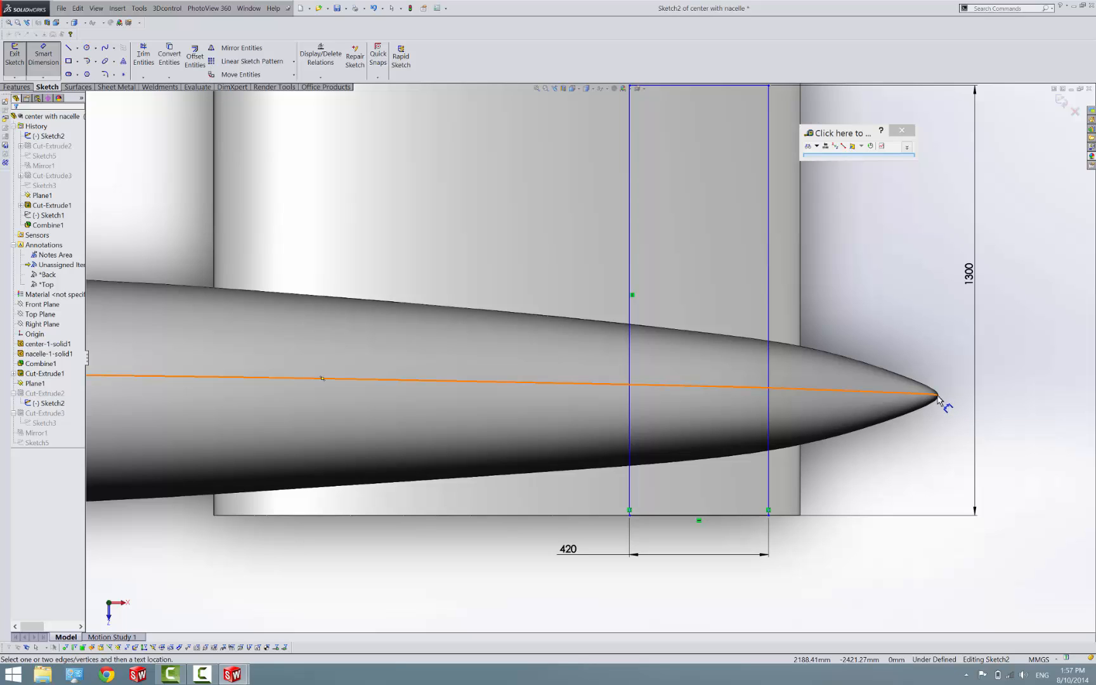
pyautogui.click(938, 397)
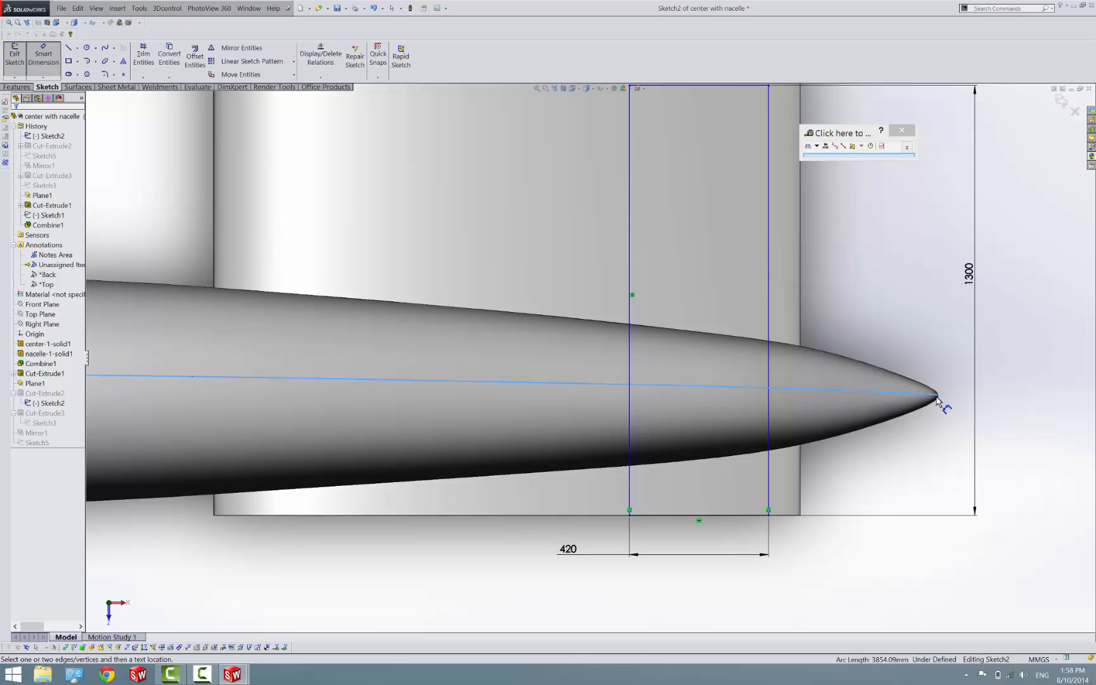
pyautogui.press('Escape')
pyautogui.press('Escape')
pyautogui.moveTo(936, 430); pyautogui.dragTo(933, 409, button='right')
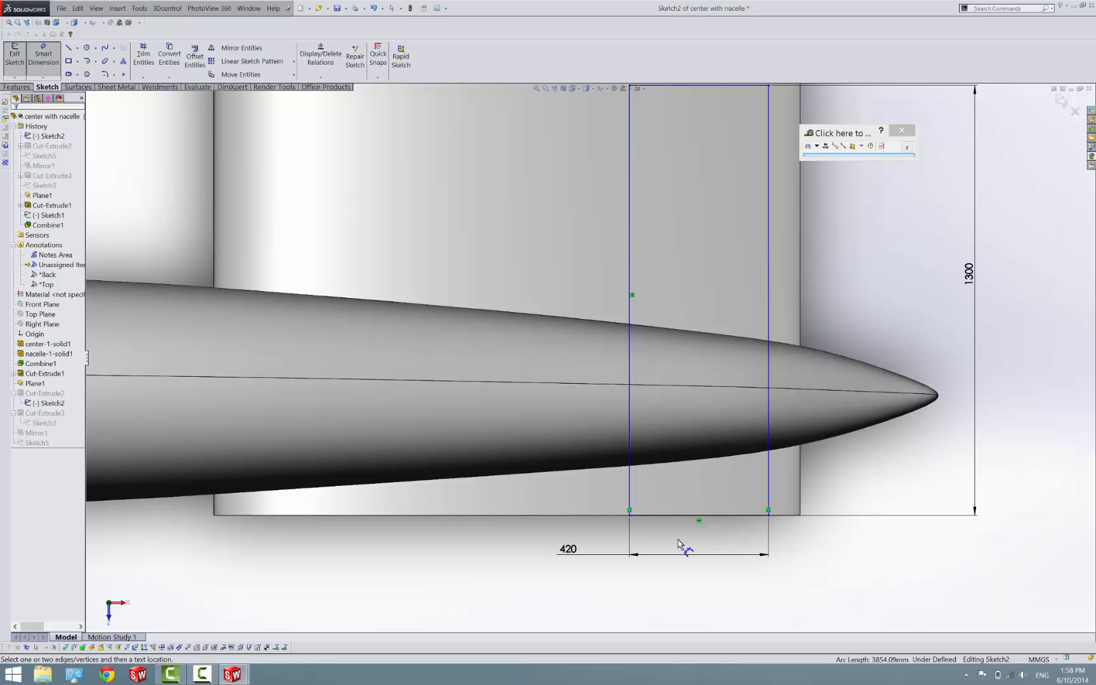
pyautogui.click(629, 497)
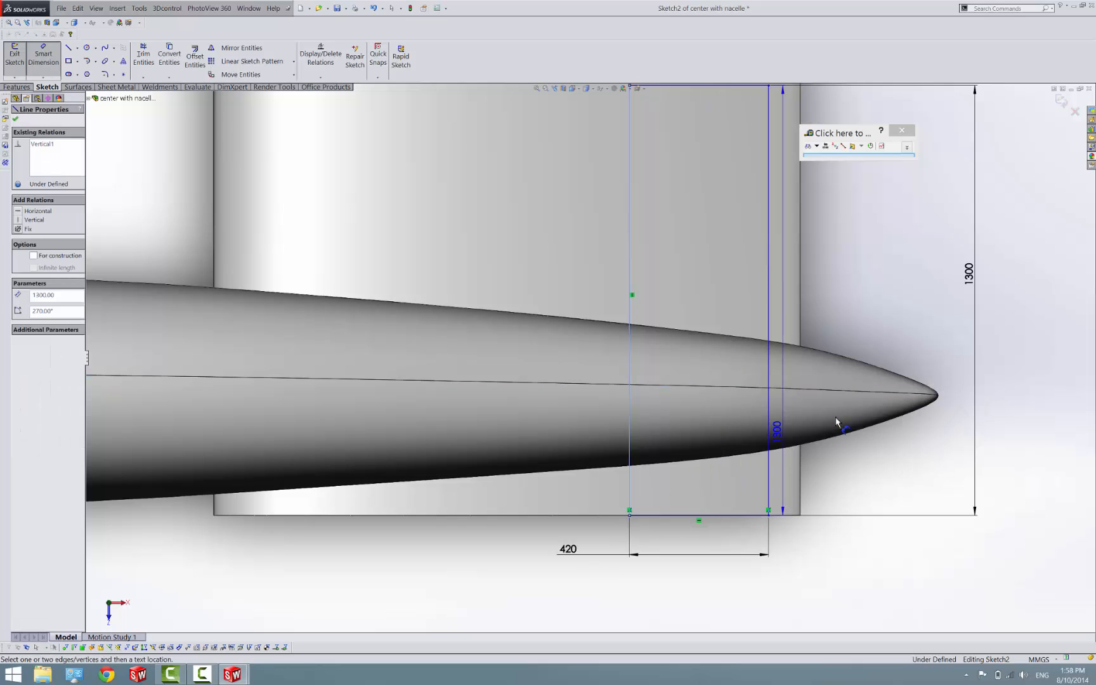
pyautogui.click(939, 400)
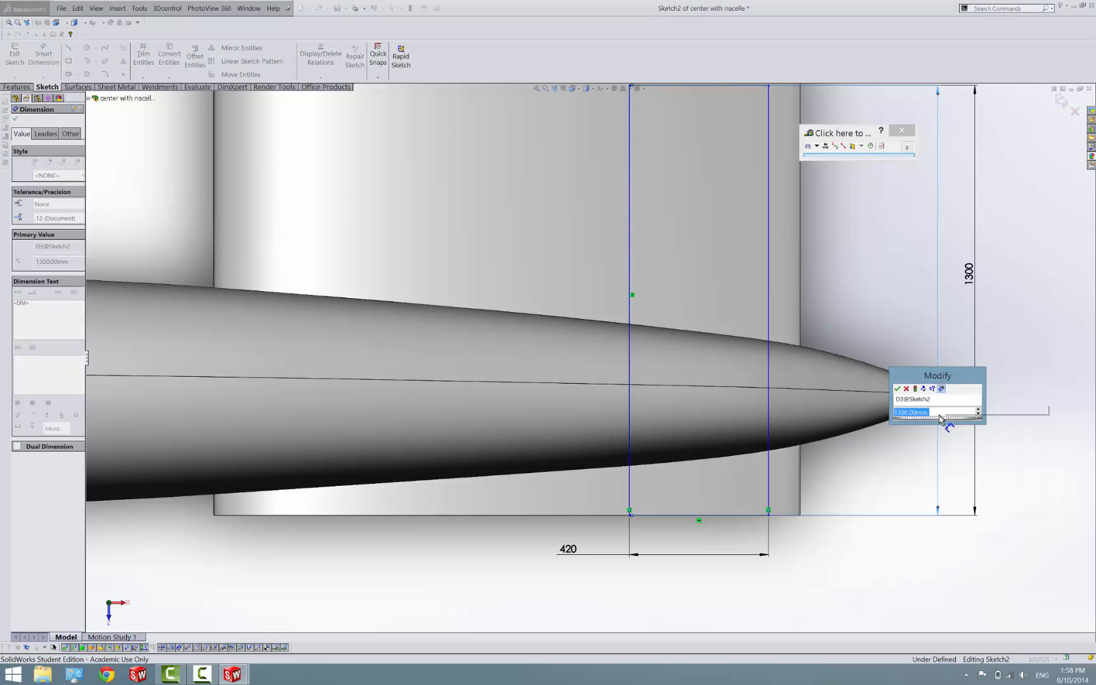
pyautogui.press('Return')
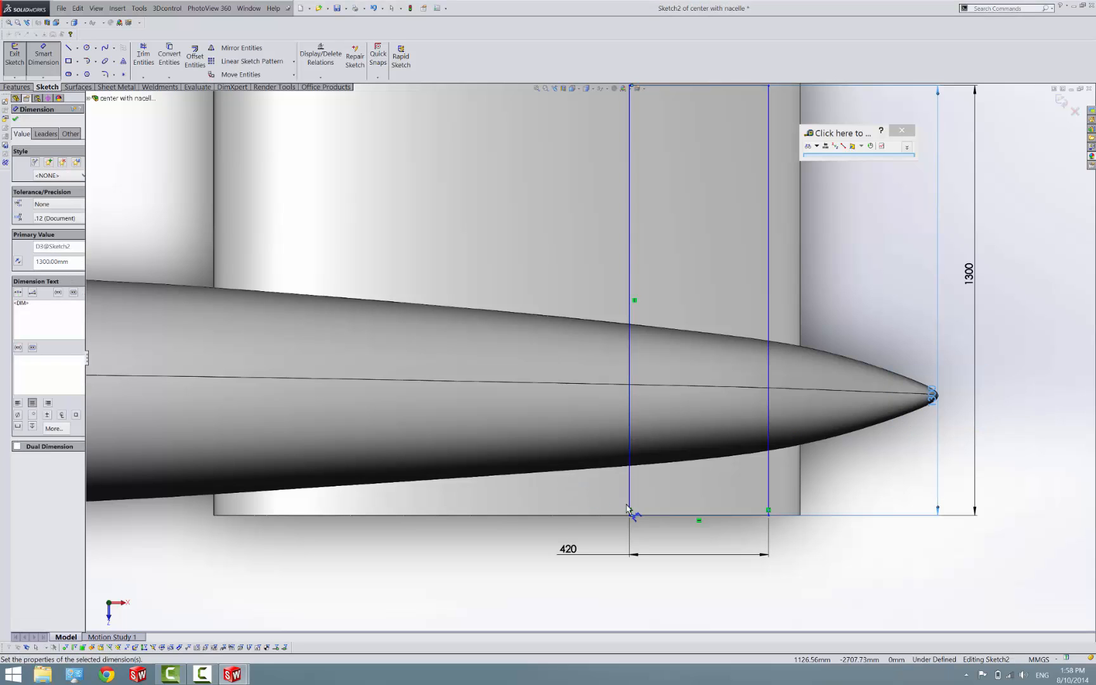
pyautogui.press('Escape')
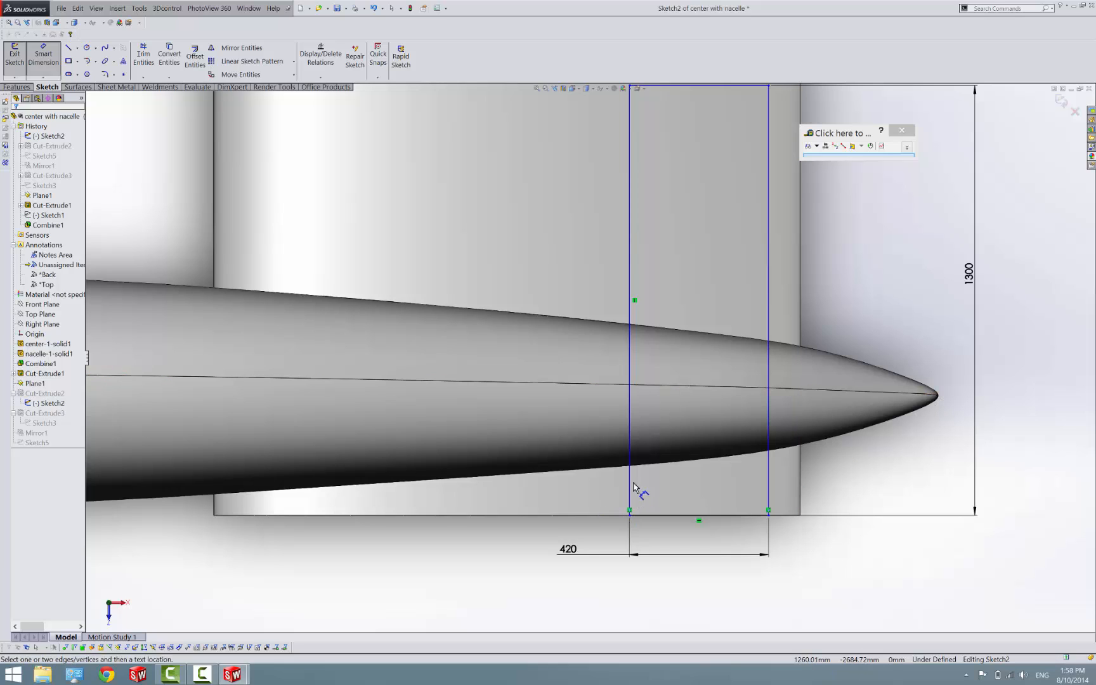
# Dimension the horizontal distance from the cutout rectangle's forward vertical line to the nacelle's tail point, accepting the existing value
pyautogui.moveTo(633, 488)
pyautogui.mouseDown()
pyautogui.moveTo(783, 453)
pyautogui.moveTo(939, 397)
pyautogui.mouseUp()
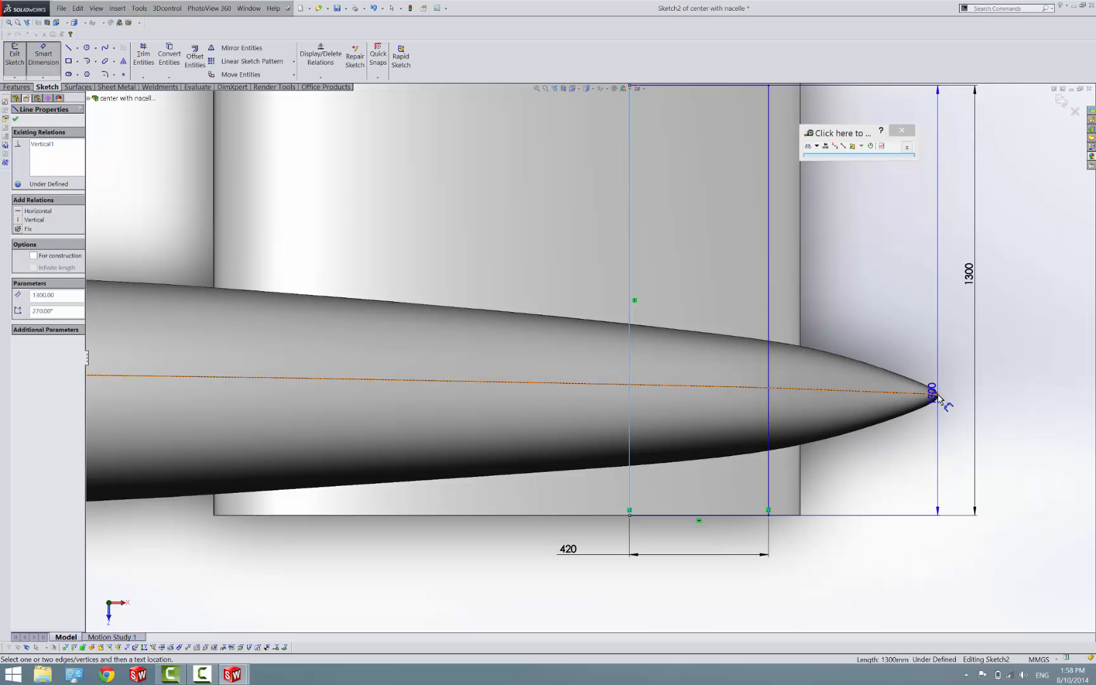
pyautogui.click(939, 397)
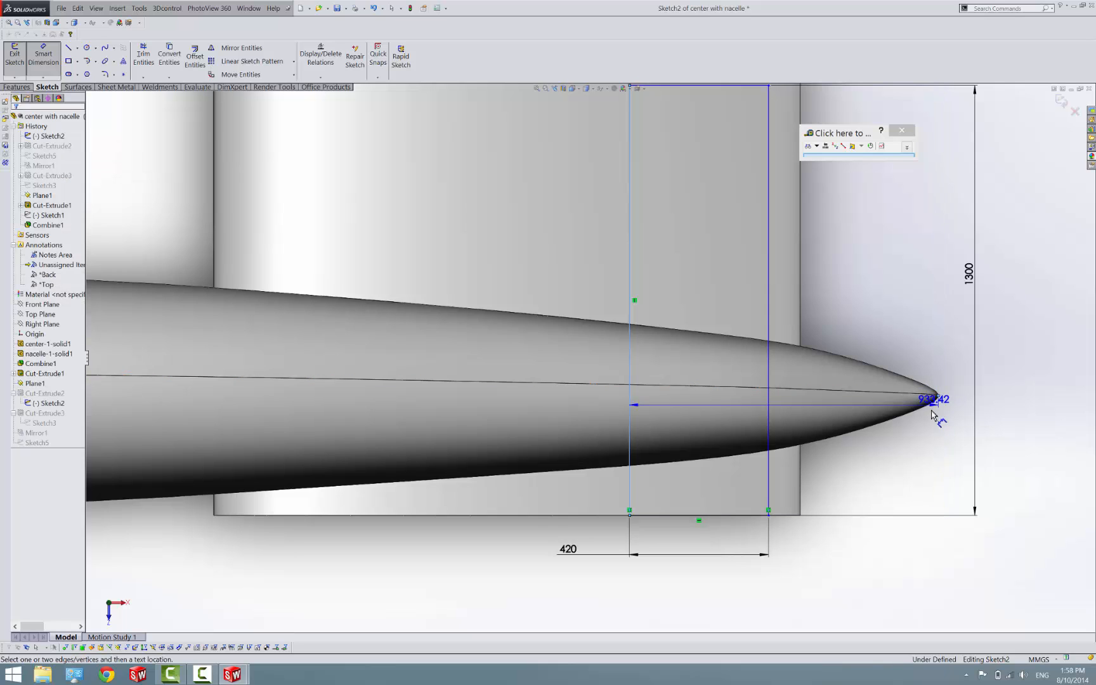
pyautogui.click(834, 586)
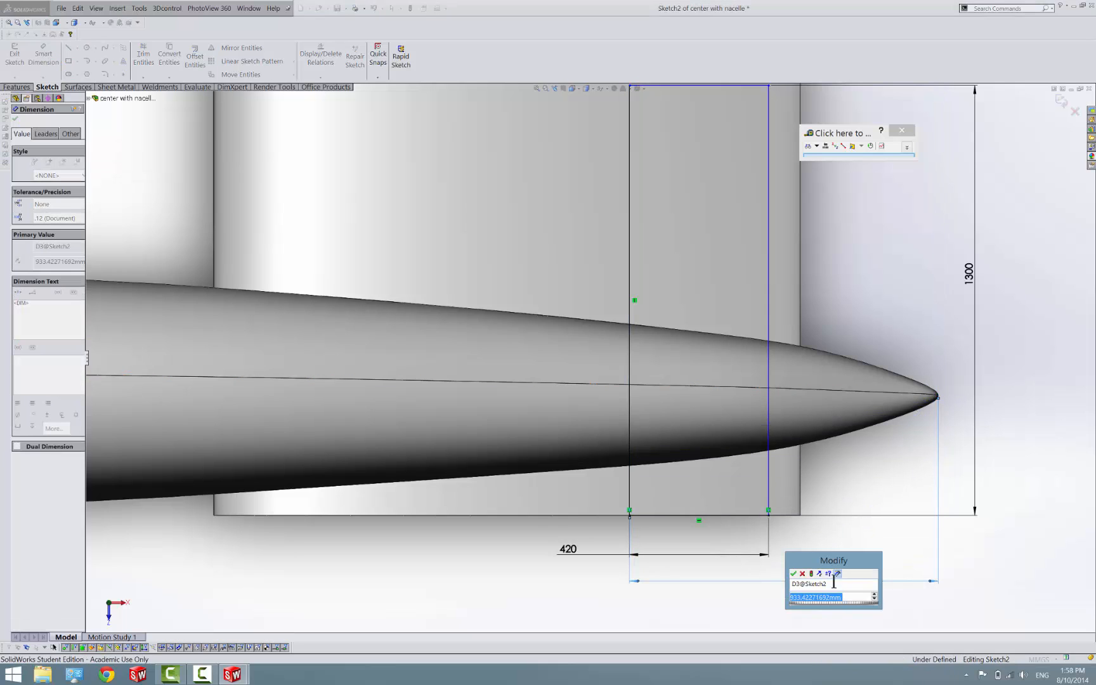
pyautogui.press('Return')
# Set the cutout rectangle's width to 423 mm and exit the sketch
pyautogui.doubleClick(569, 551)
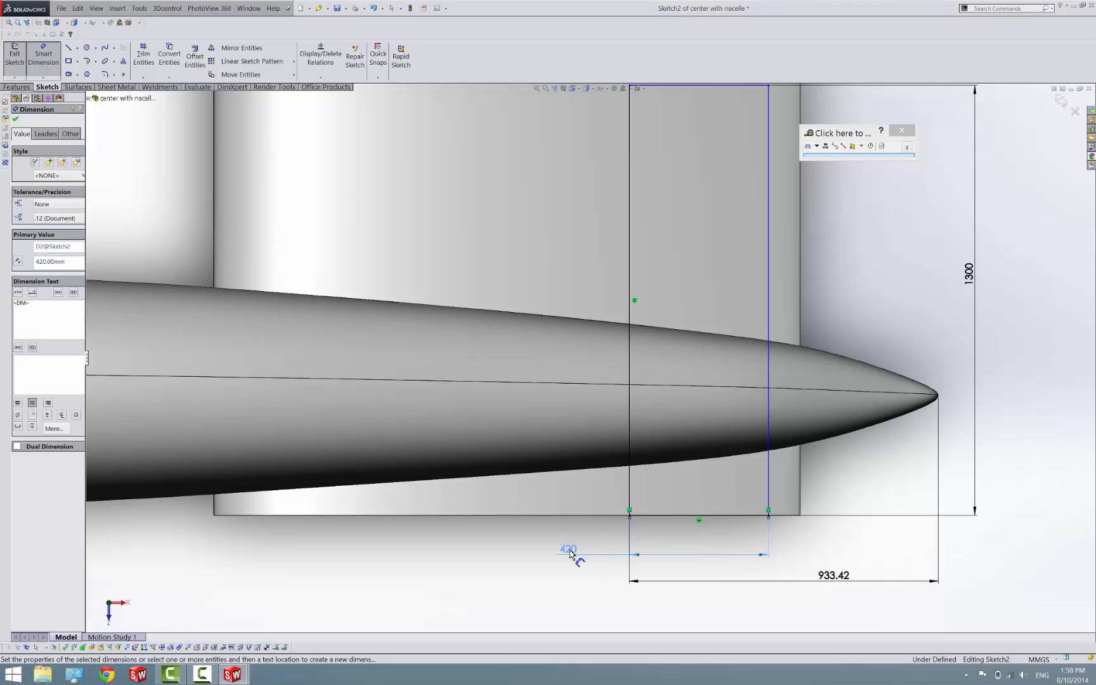
pyautogui.write('423')
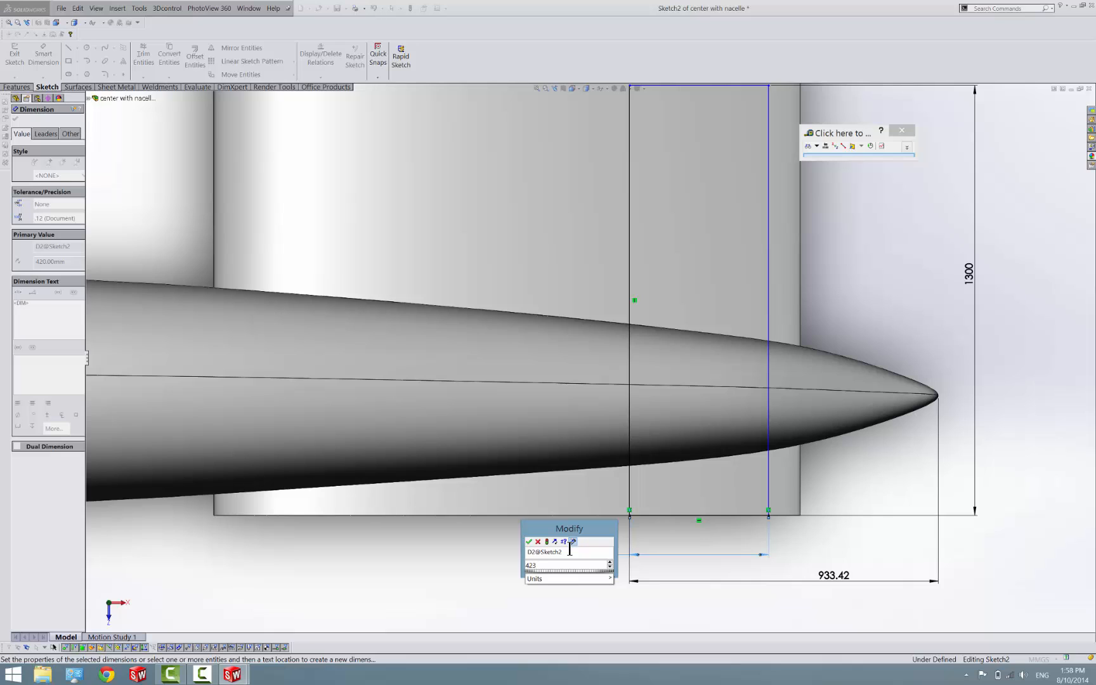
pyautogui.press('Return')
pyautogui.click(6, 50)
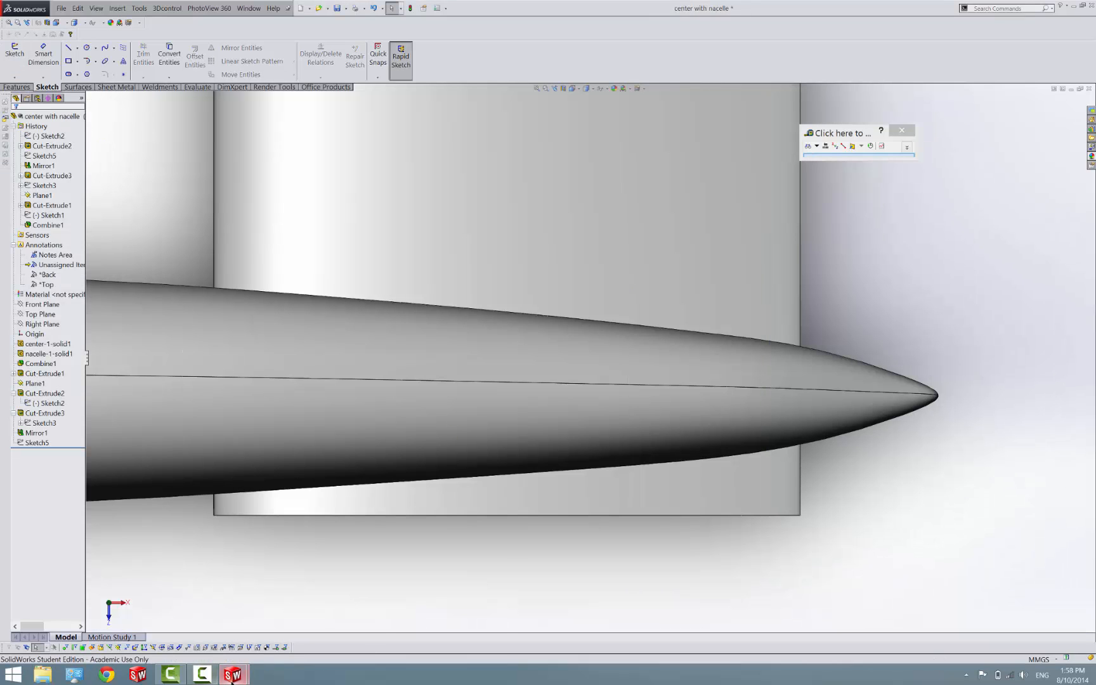
# Switch to the Assem2 assembly, rebuild it and examine how the cutout corners line up at the wing tip joint
pyautogui.moveTo(231, 676)
pyautogui.click(462, 627)
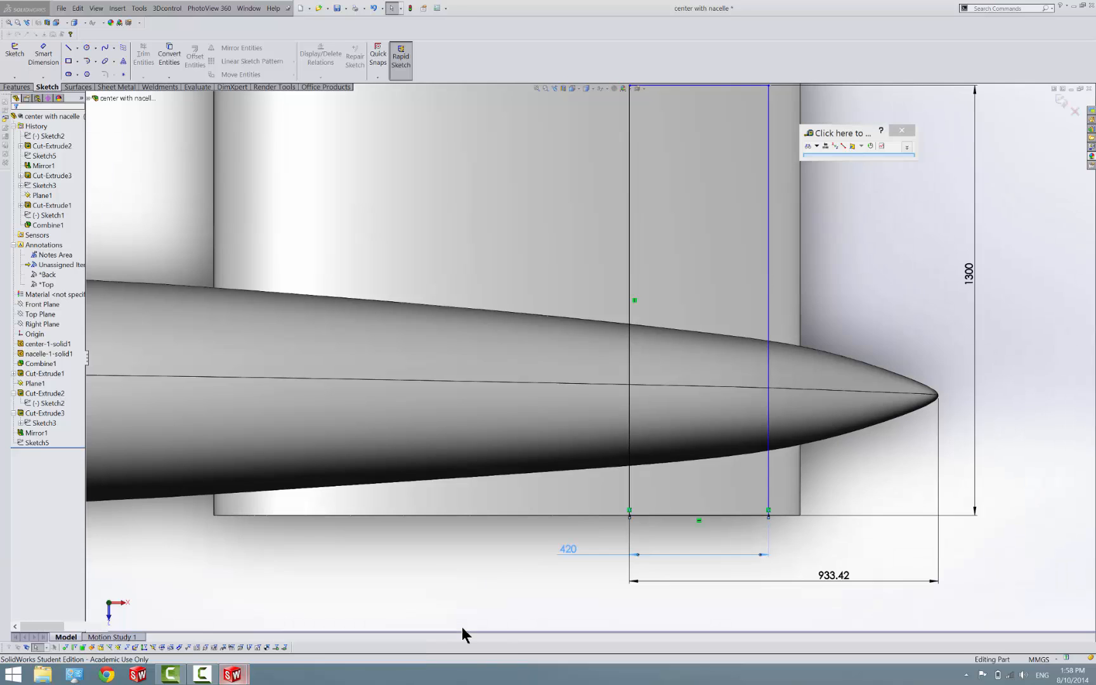
pyautogui.scroll(9, 473, 502)
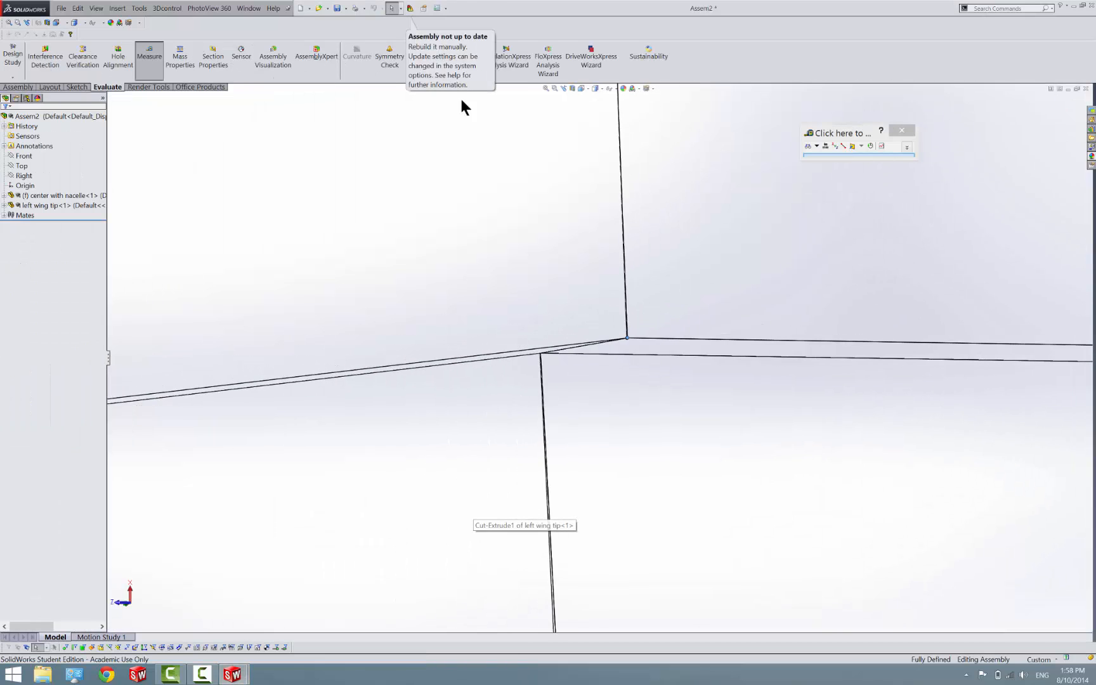
pyautogui.click(410, 9)
pyautogui.scroll(-5, 625, 357)
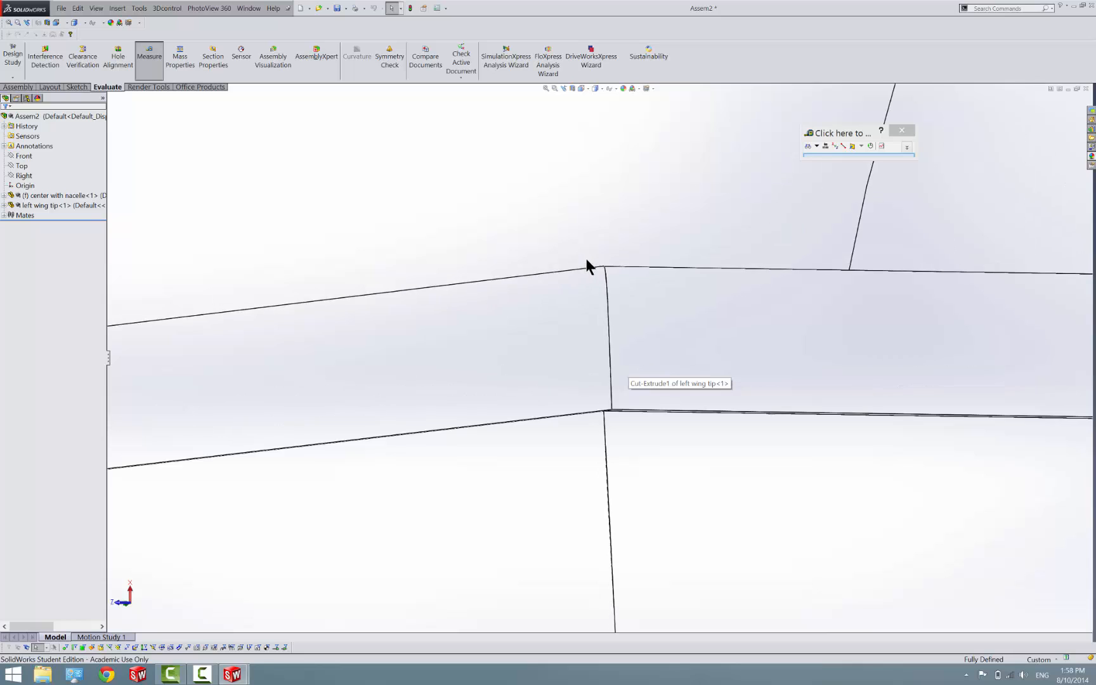
pyautogui.scroll(2, 614, 370)
pyautogui.scroll(-7, 578, 396)
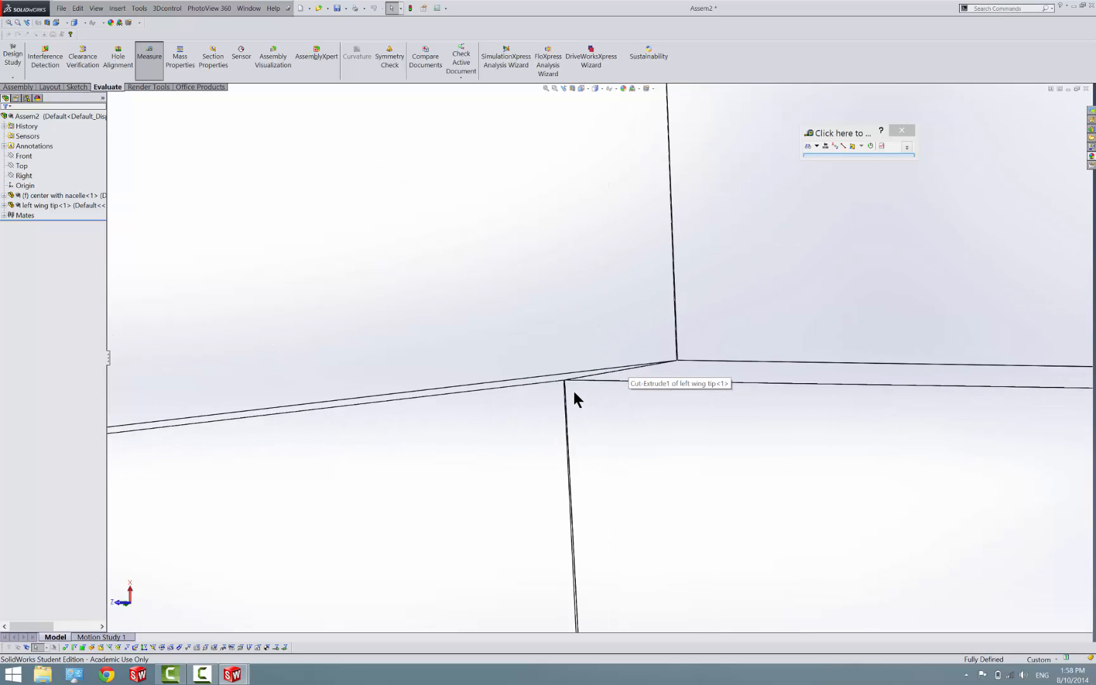
pyautogui.scroll(4, 574, 391)
pyautogui.scroll(-4, 610, 444)
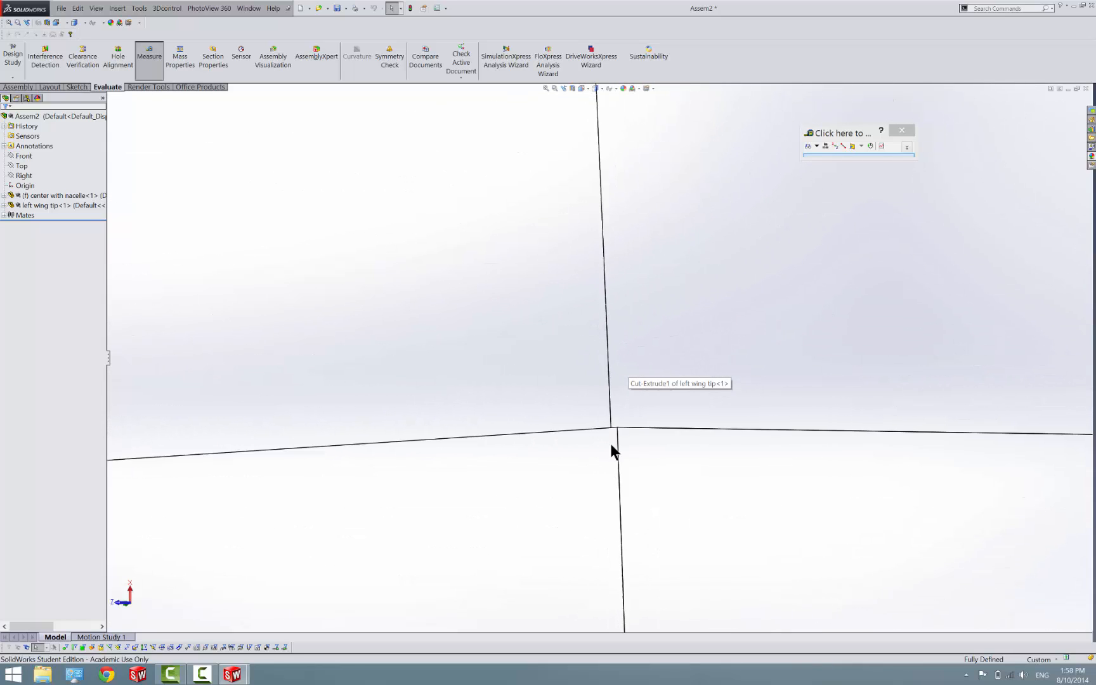
pyautogui.scroll(4, 614, 374)
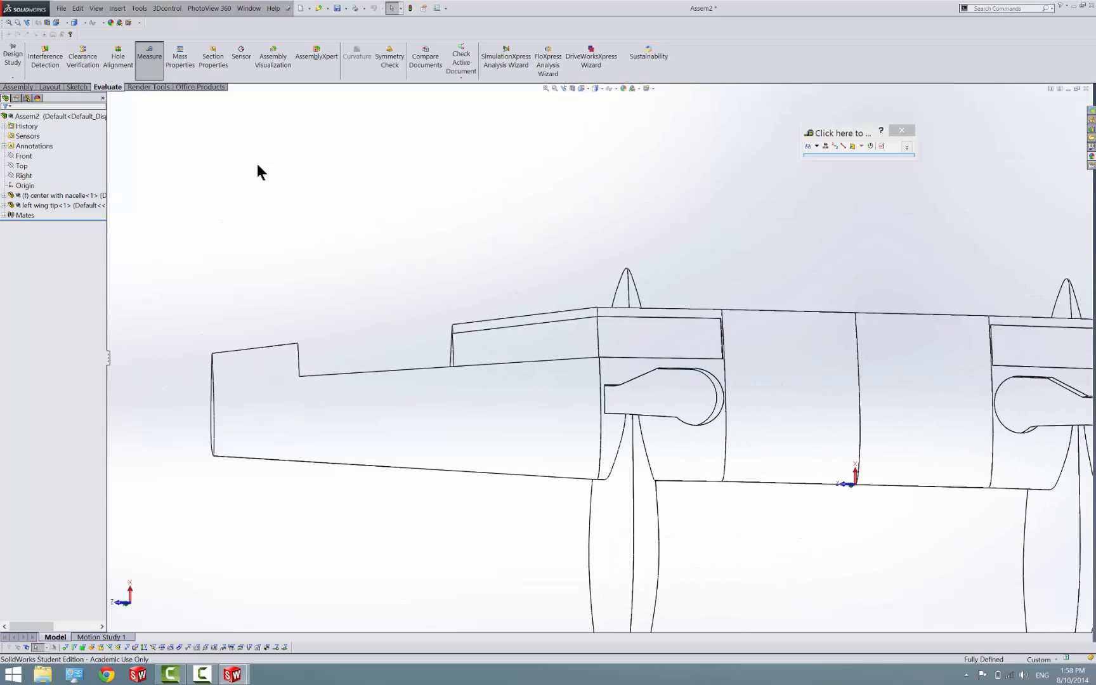
# Display the assembly shaded with edges and view both cutouts from the wing's underside
pyautogui.click(596, 89)
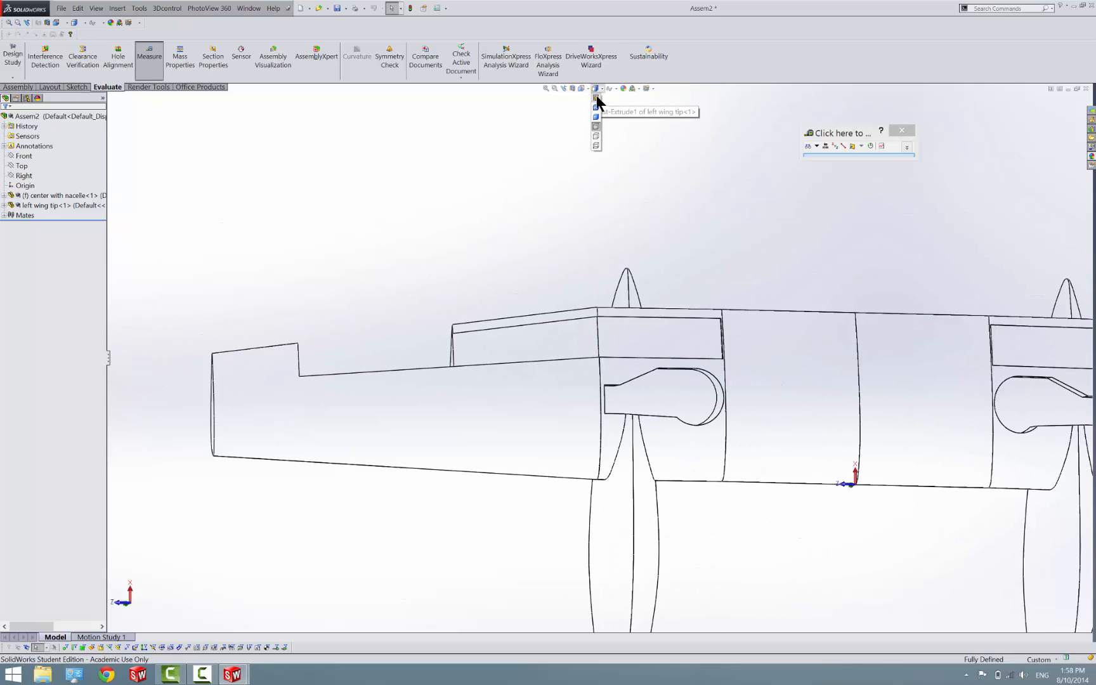
pyautogui.click(594, 107)
pyautogui.moveTo(675, 387); pyautogui.dragTo(769, 235, button='middle')
pyautogui.scroll(3, 630, 480)
pyautogui.scroll(-3, 580, 526)
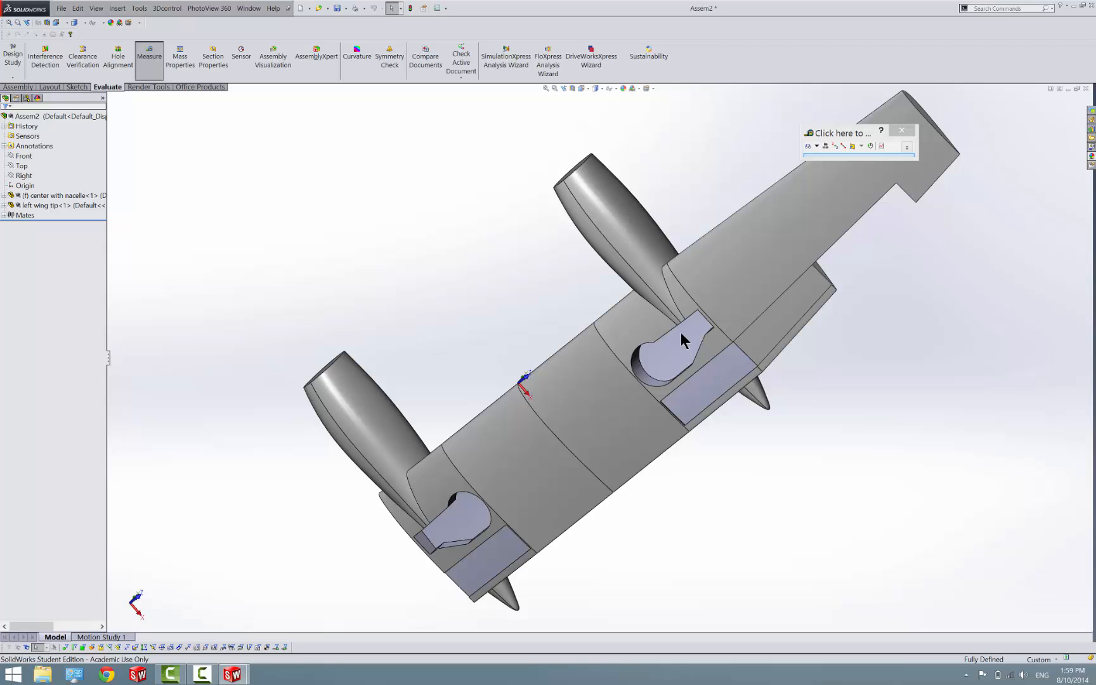
# Switch to the center with nacelle part and save it as a copy to open, with a file name beginning "inboard"
pyautogui.click(233, 675)
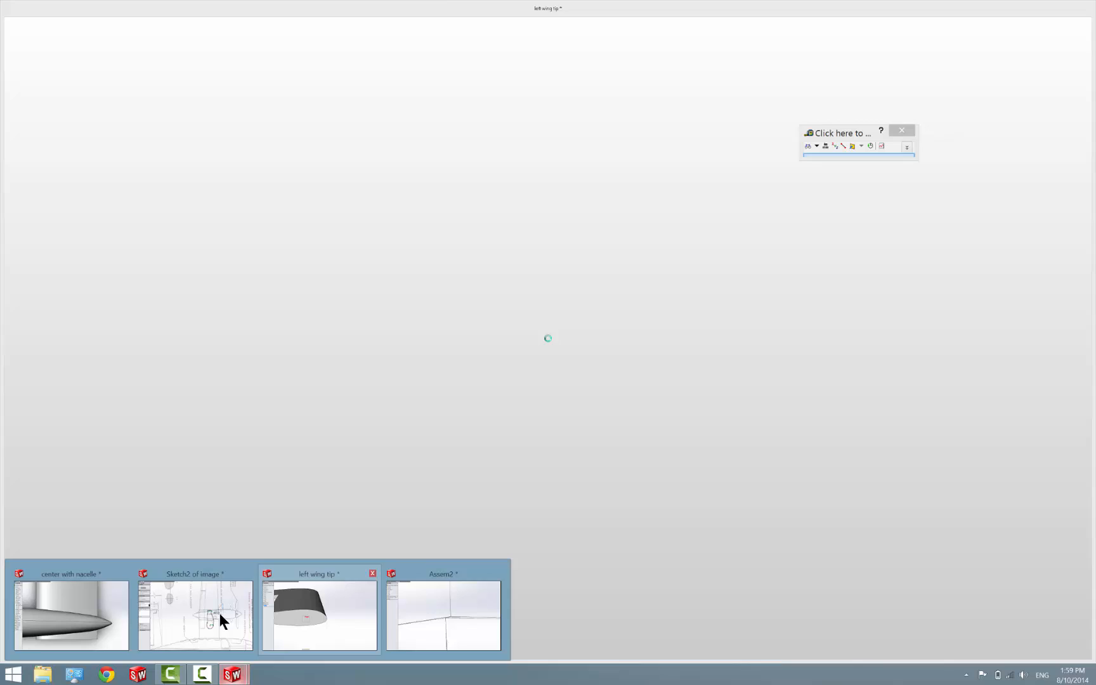
pyautogui.click(58, 610)
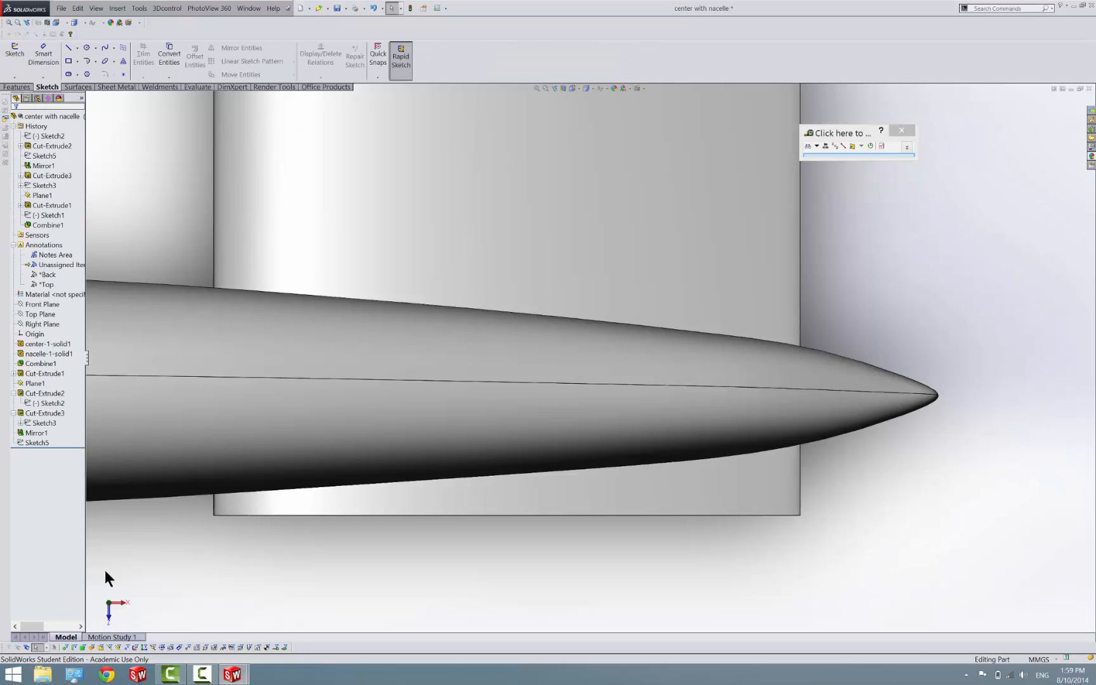
pyautogui.scroll(4, 580, 495)
pyautogui.scroll(8, 581, 495)
pyautogui.scroll(-3, 589, 274)
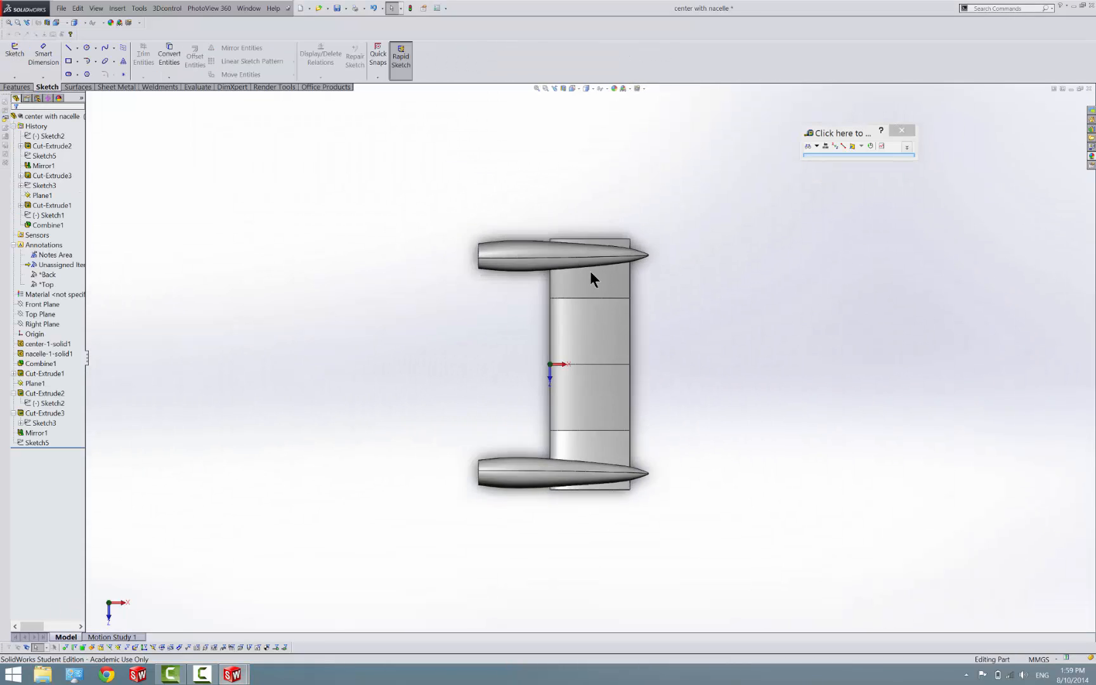
pyautogui.moveTo(584, 370); pyautogui.dragTo(665, 338, button='middle')
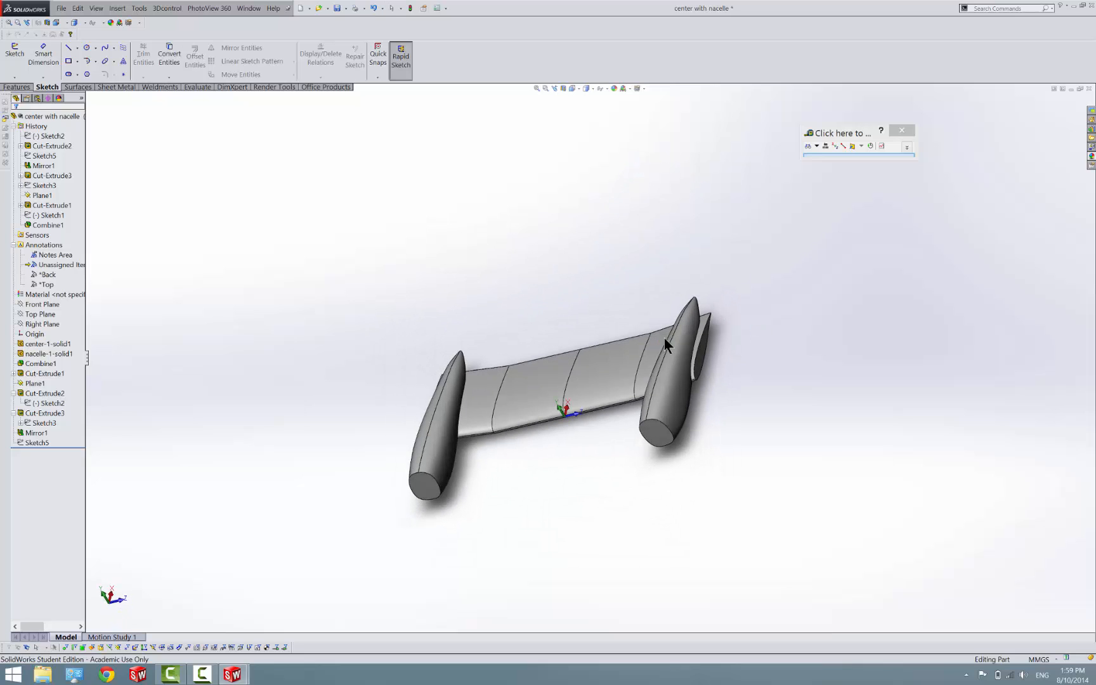
pyautogui.click(328, 9)
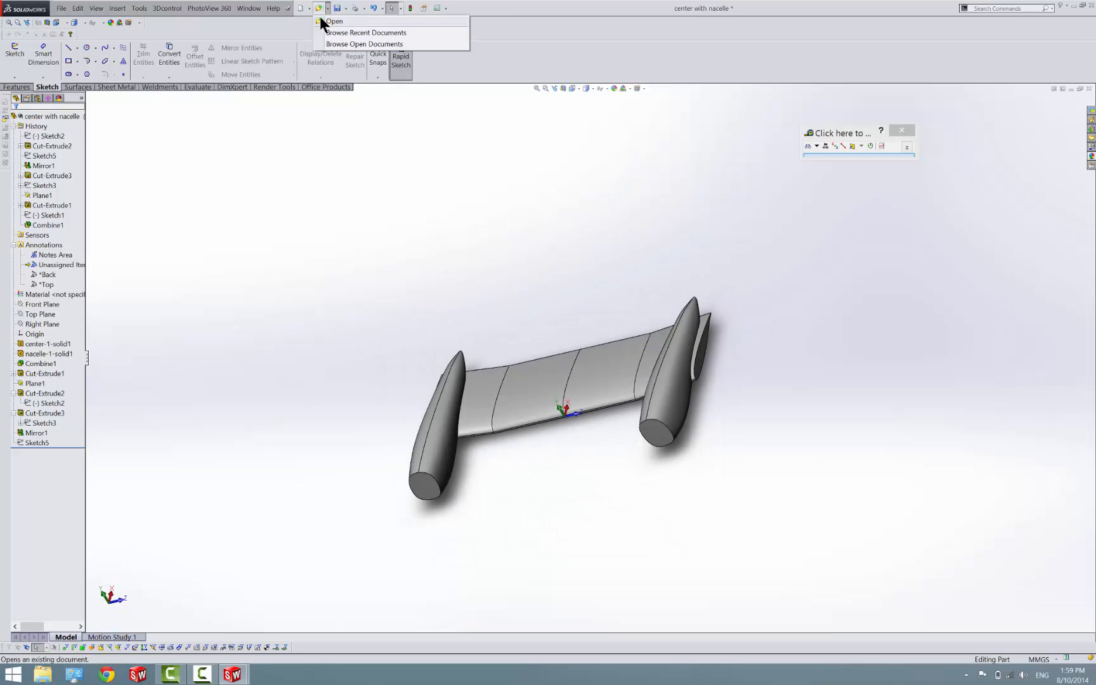
pyautogui.click(346, 9)
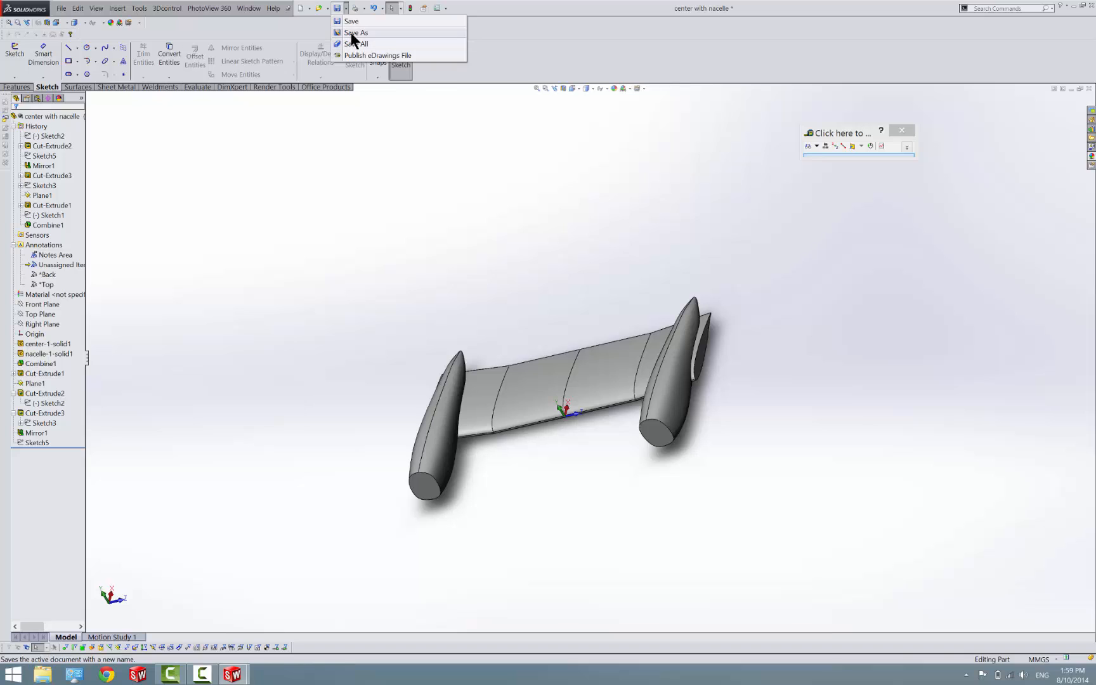
pyautogui.click(351, 33)
pyautogui.click(556, 362)
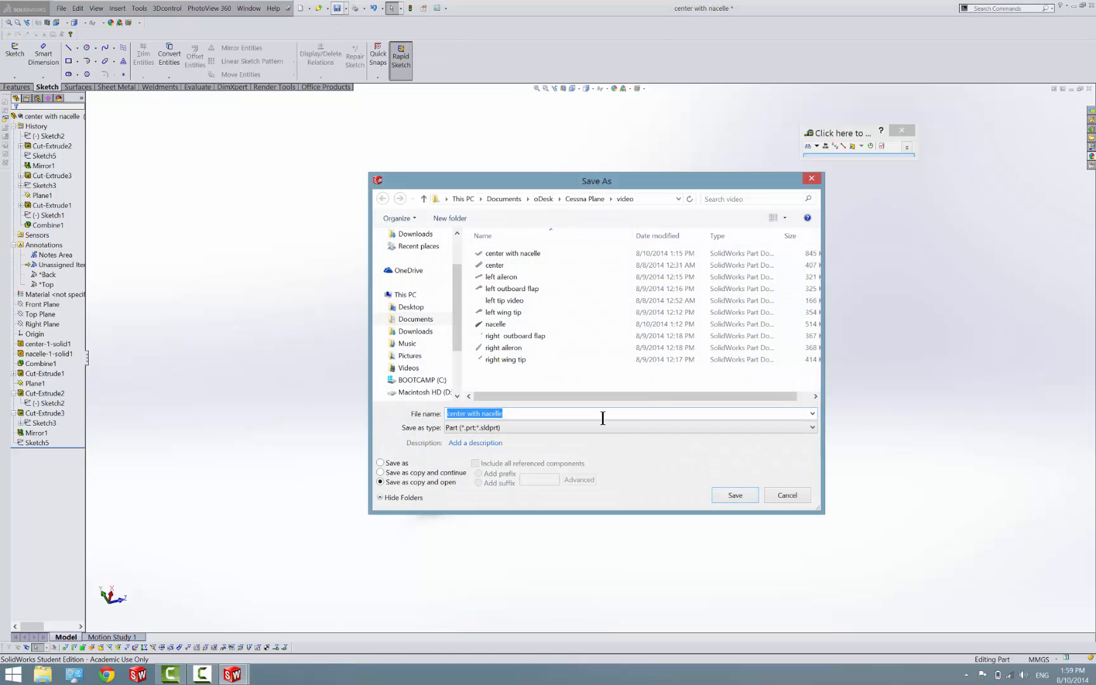
pyautogui.write('inboard')
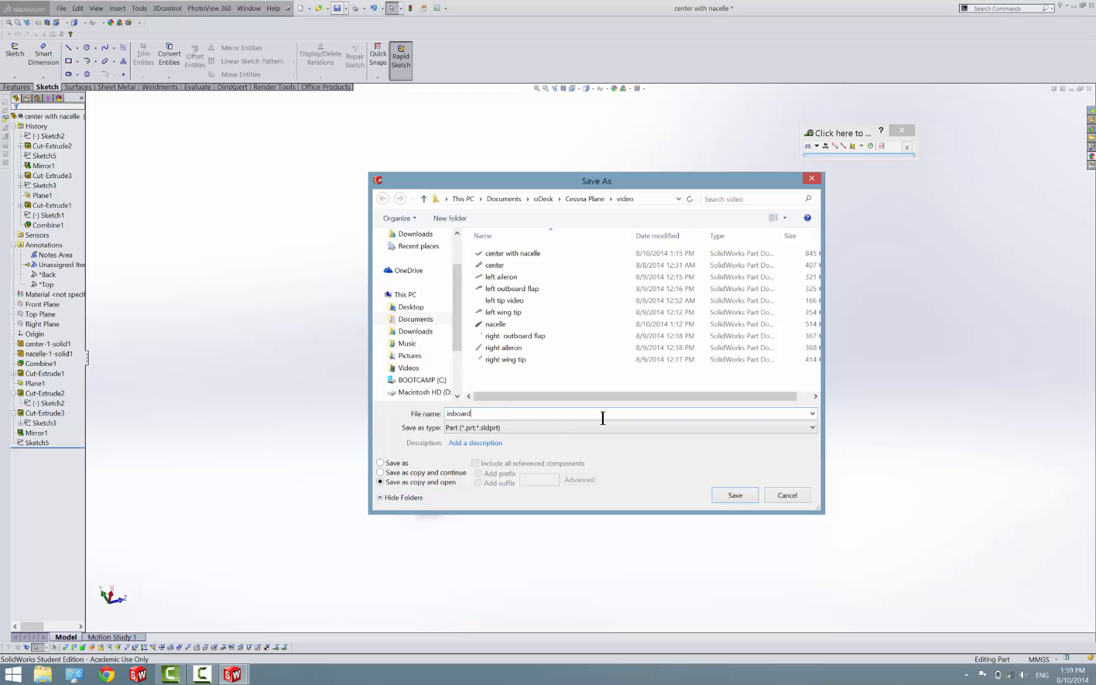
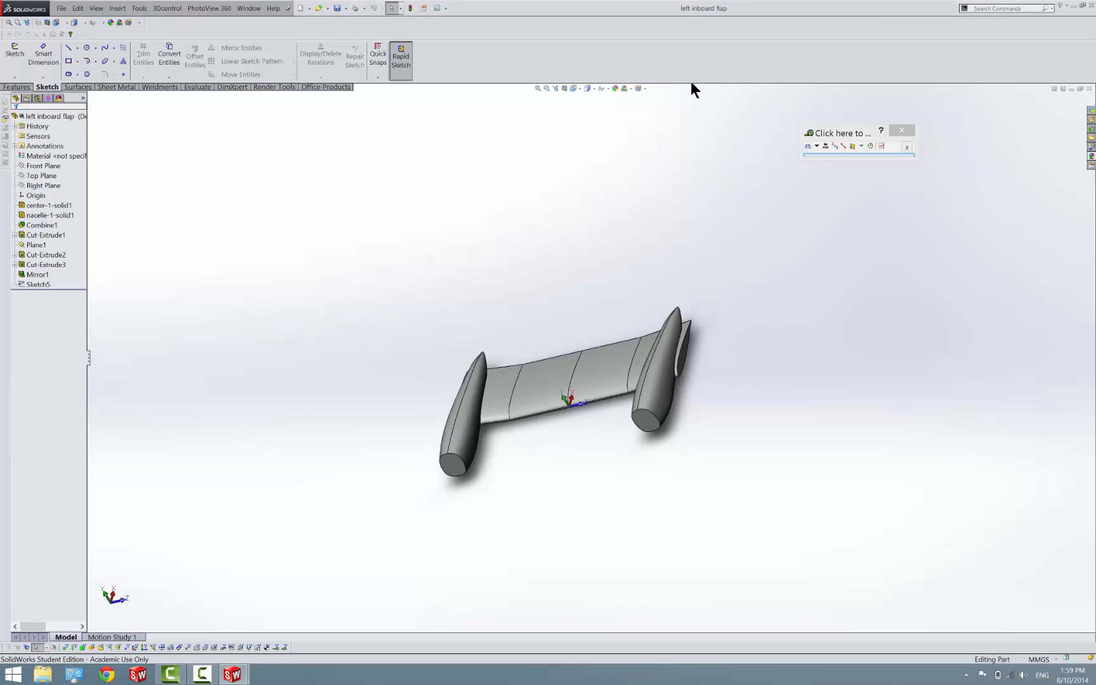
# Flip the side to cut in Cut-Extrude2 to keep only the flap slab, and save the part with a rebuild
pyautogui.click(547, 340)
pyautogui.rightClick(25, 253)
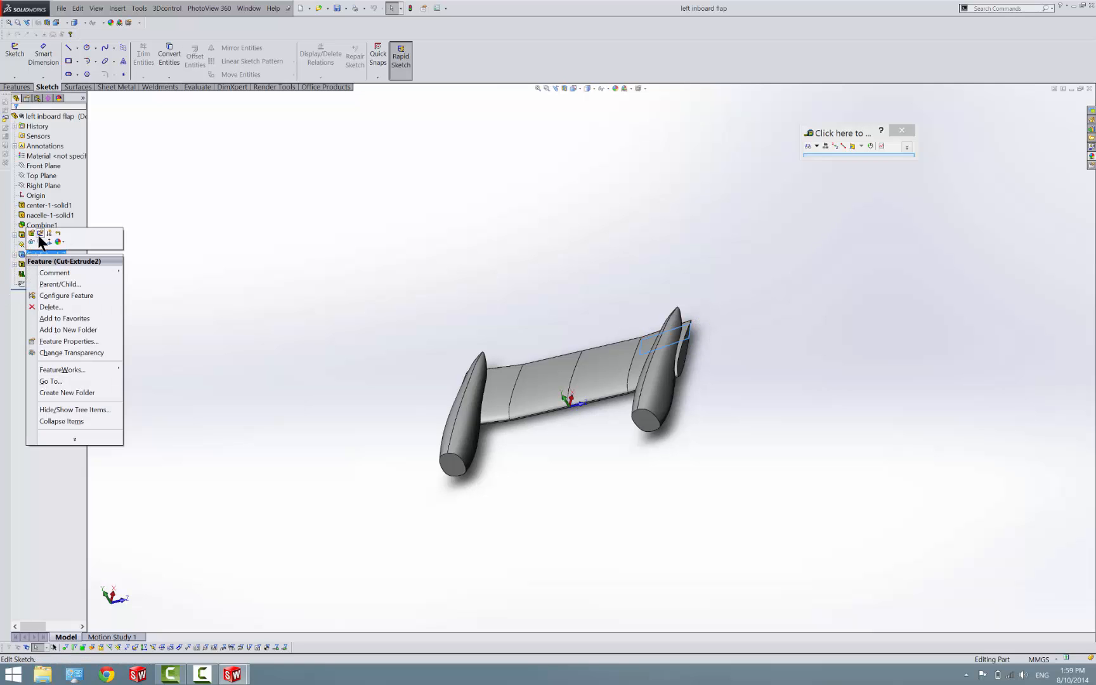
pyautogui.click(30, 232)
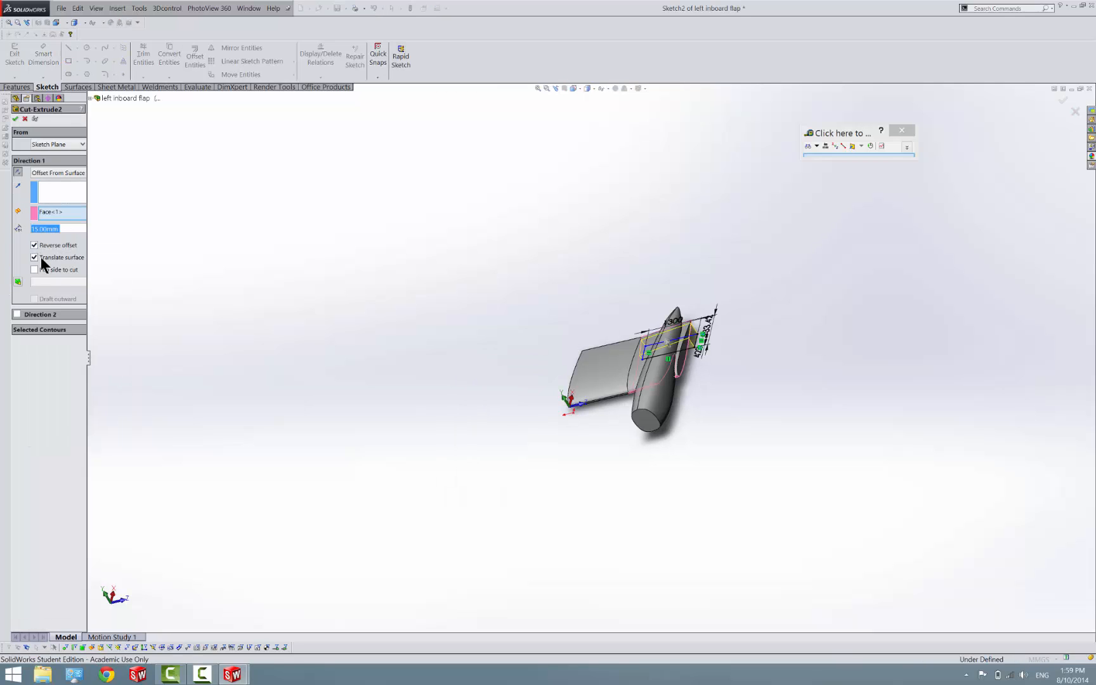
pyautogui.click(45, 270)
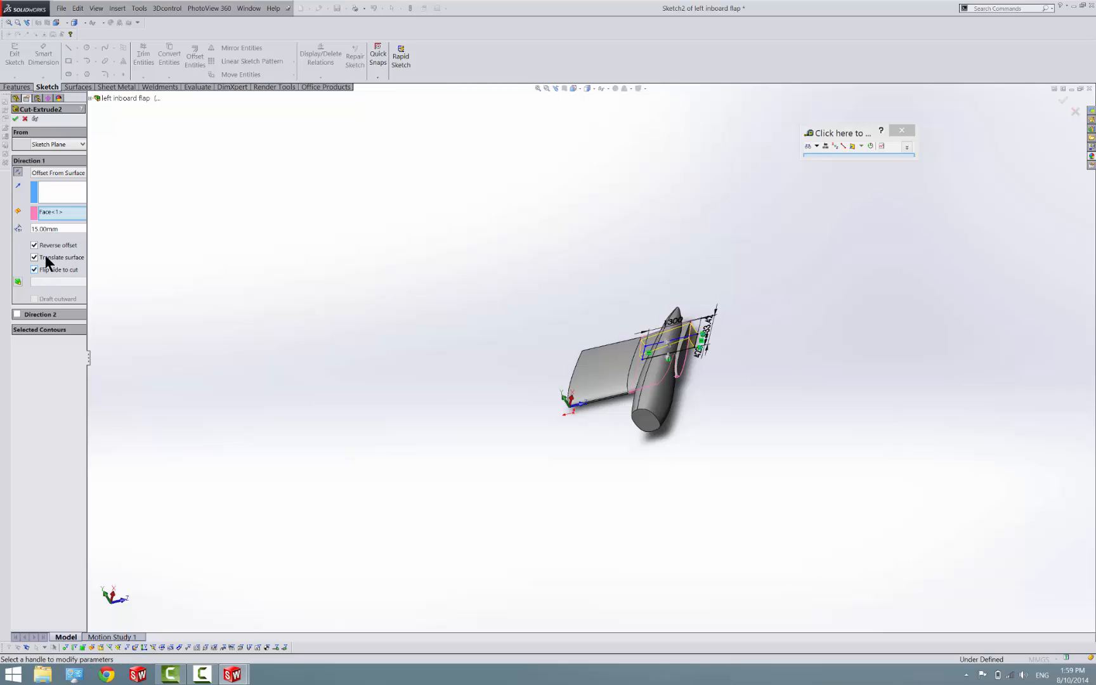
pyautogui.click(15, 119)
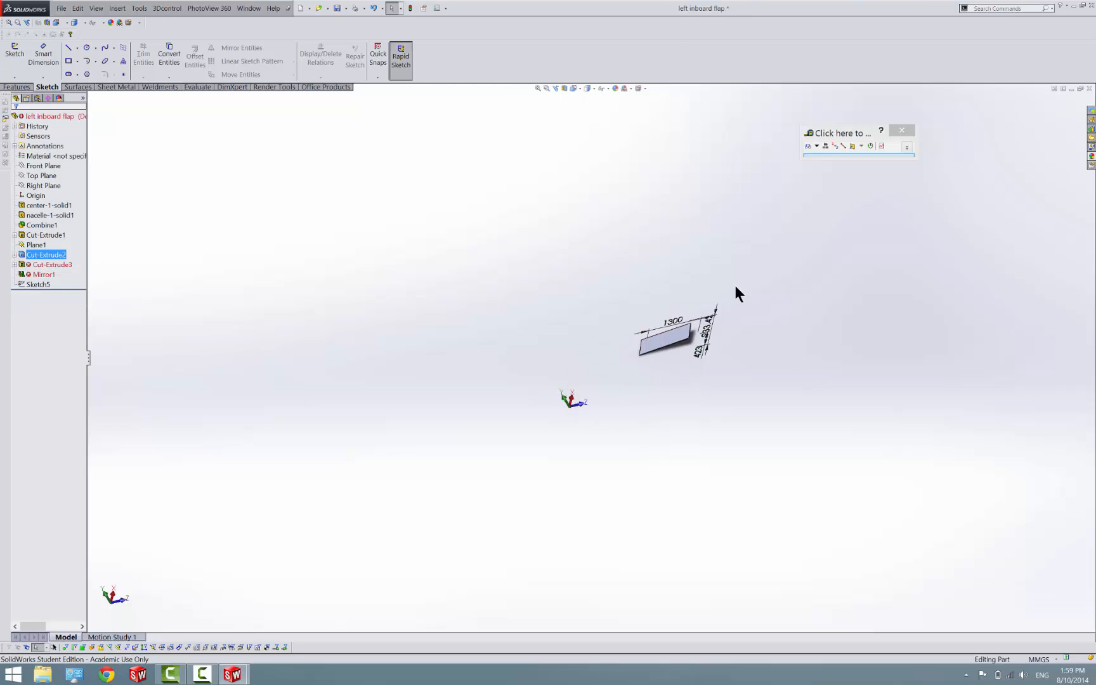
pyautogui.scroll(-6, 736, 294)
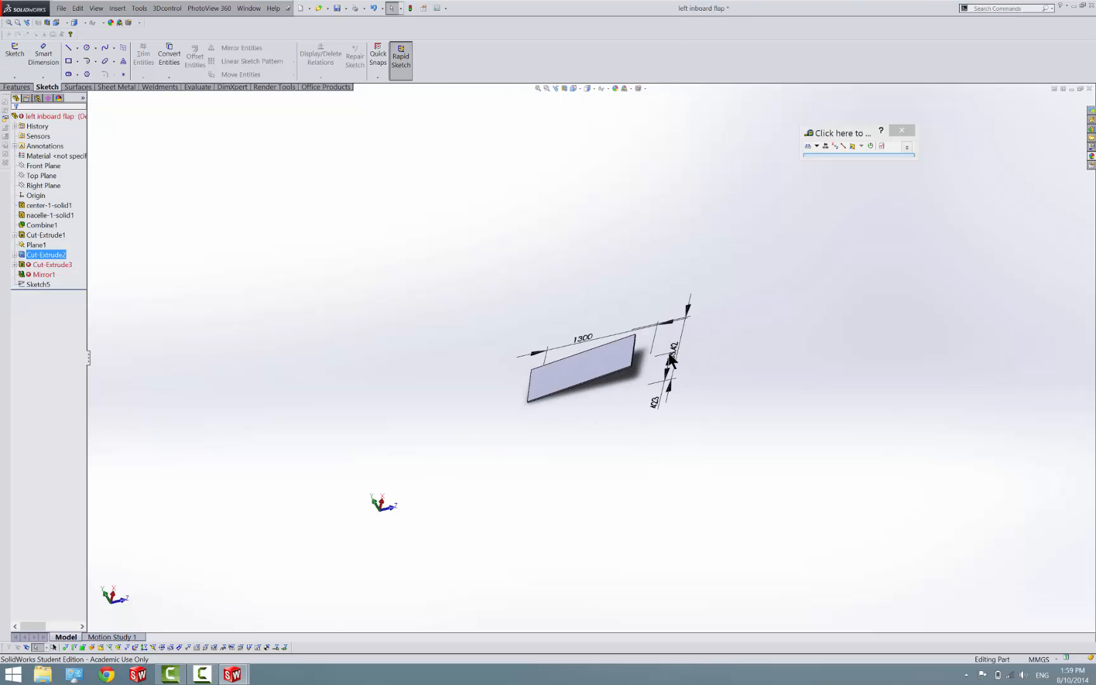
pyautogui.click(336, 8)
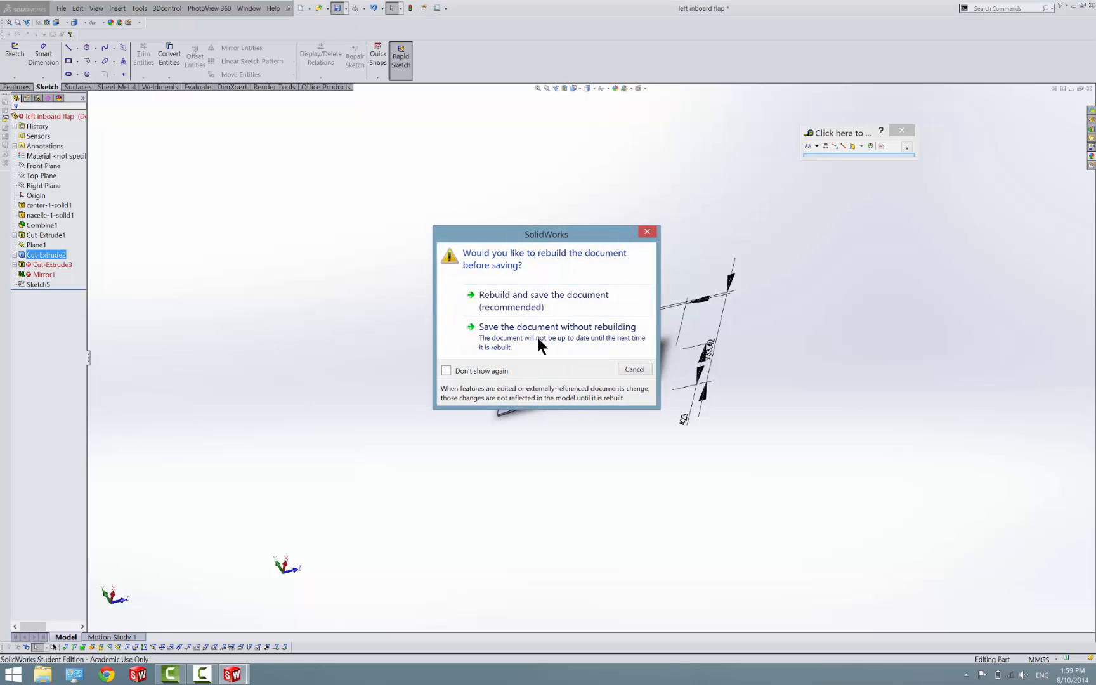
pyautogui.click(560, 294)
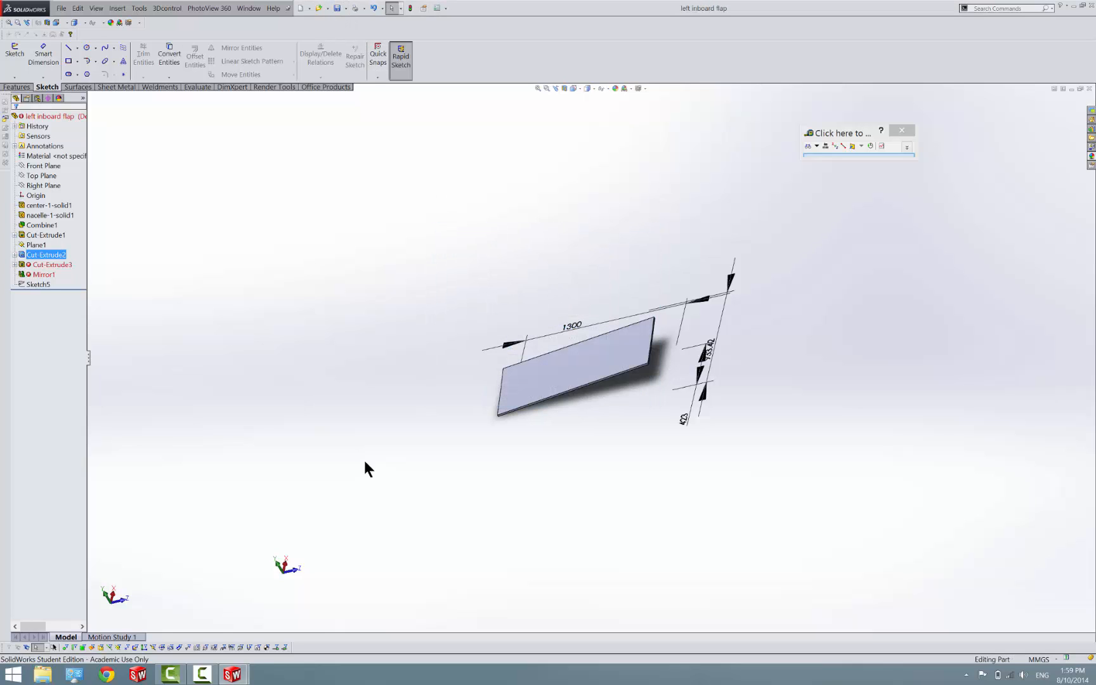
# Delete the failed Cut-Extrude3 and Mirror1 features from the left inboard flap part
pyautogui.click(42, 264)
pyautogui.keyDown('ctrl'); pyautogui.click(39, 274); pyautogui.keyUp('ctrl')
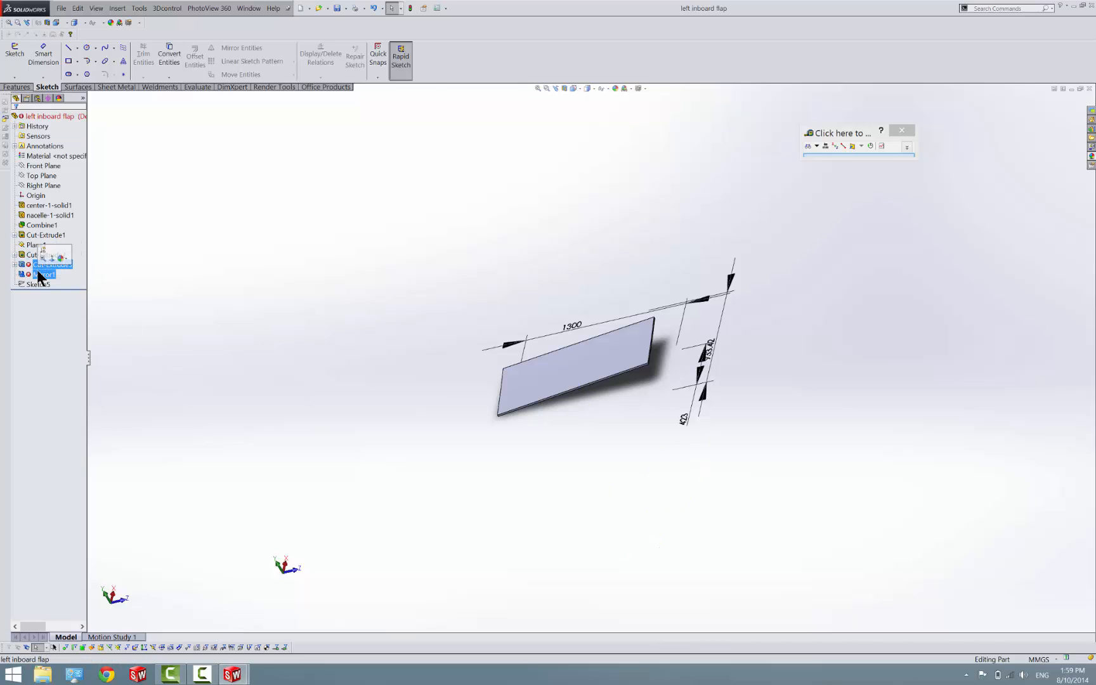
pyautogui.rightClick(37, 271)
pyautogui.click(60, 316)
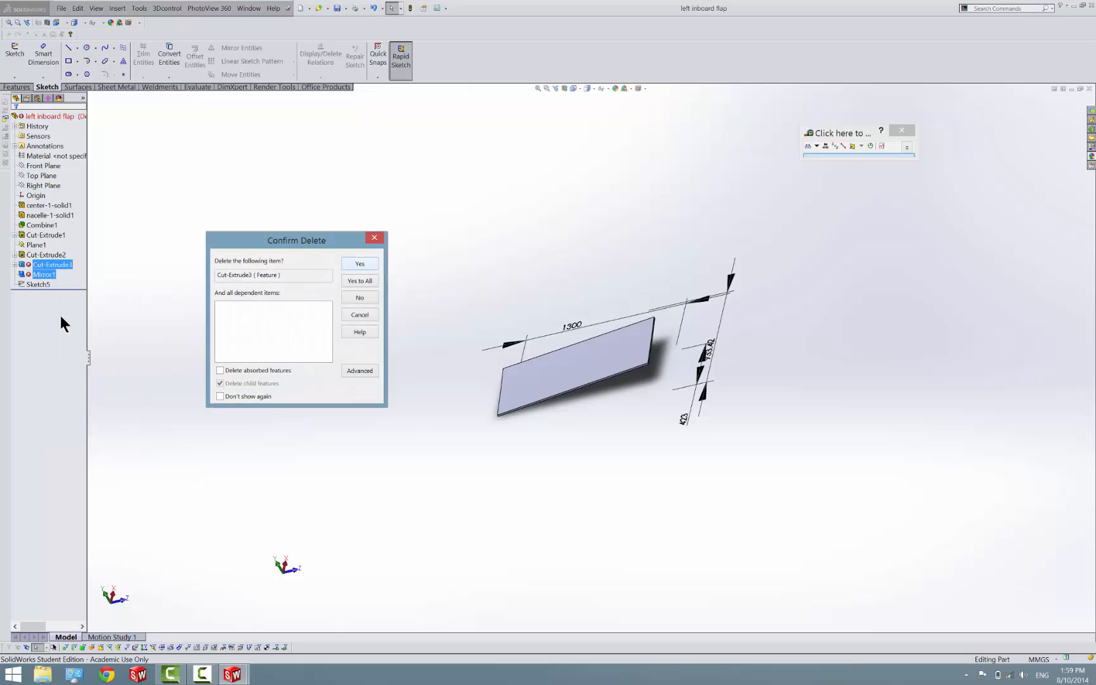
pyautogui.click(377, 262)
pyautogui.click(377, 263)
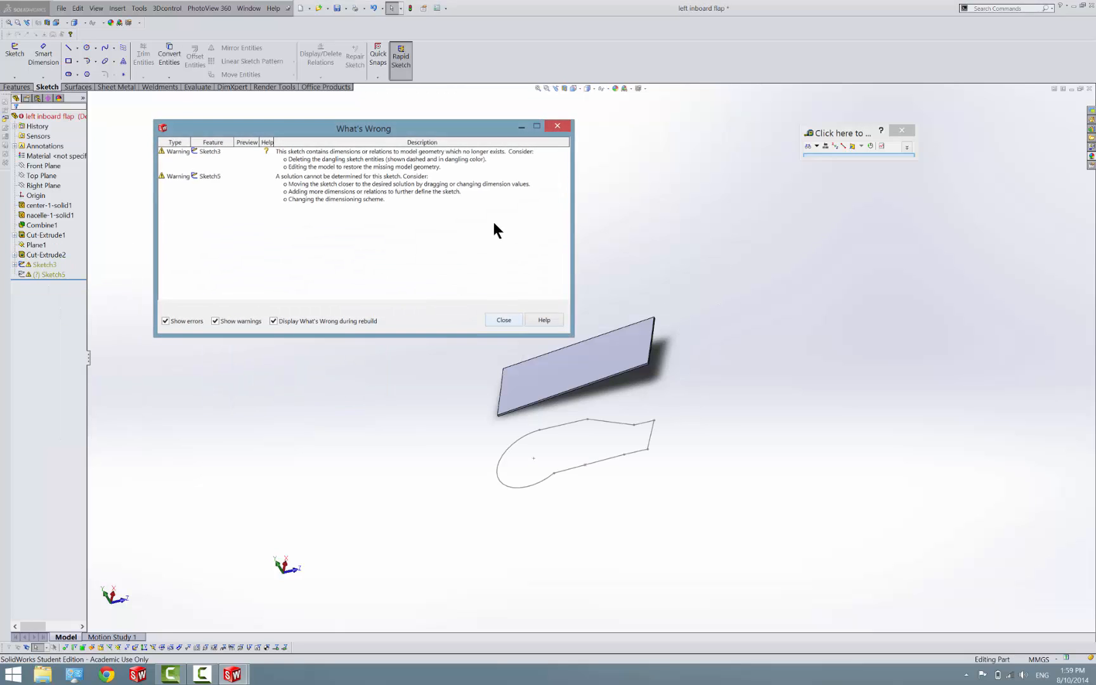
pyautogui.click(492, 320)
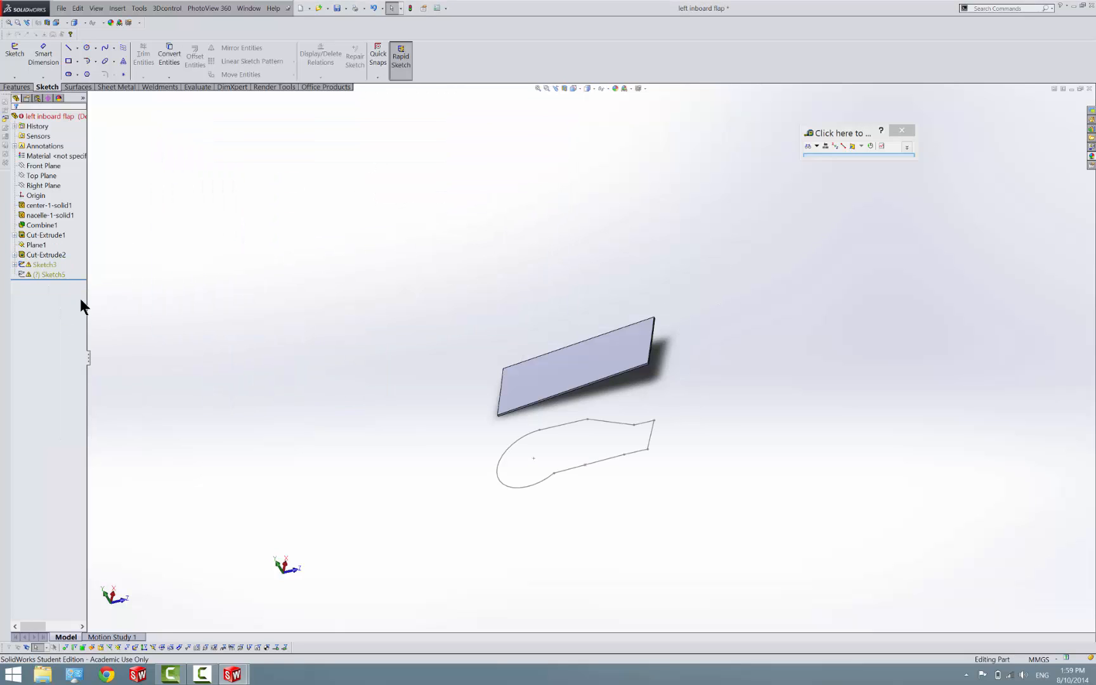
# Delete the leftover Sketch3 and Sketch5 that follow Cut-Extrude2
pyautogui.click(47, 266)
pyautogui.keyDown('ctrl'); pyautogui.click(44, 274); pyautogui.keyUp('ctrl')
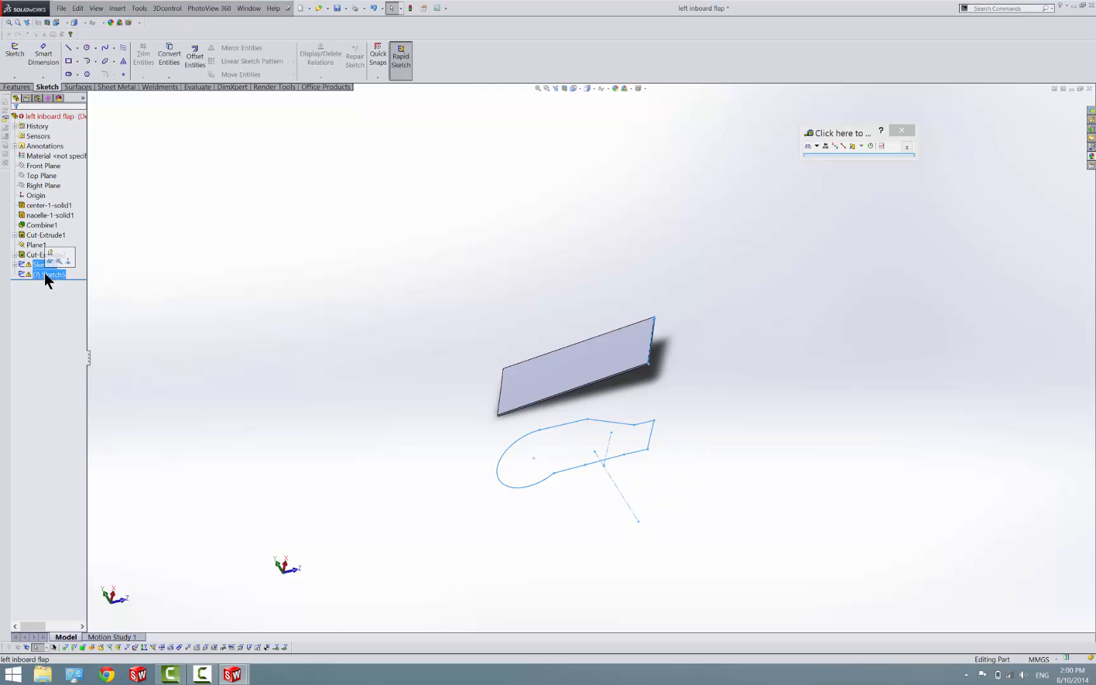
pyautogui.press('Delete')
pyautogui.click(368, 276)
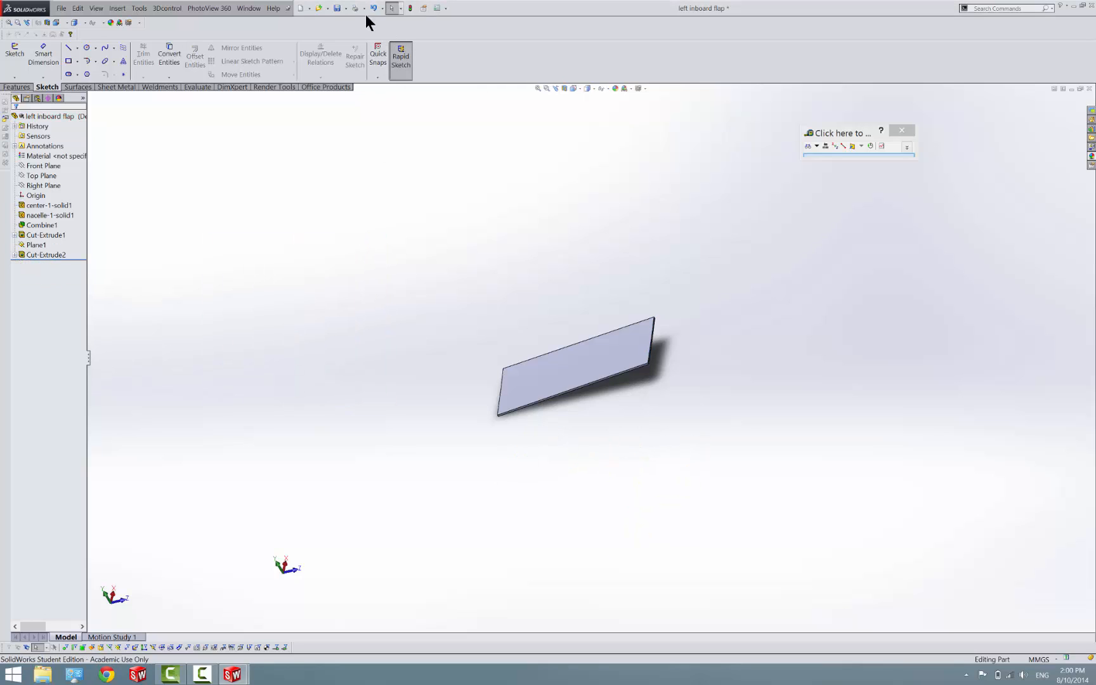
# Save the left inboard flap part, then save it under the new file name "right inboard flap"
pyautogui.click(336, 8)
pyautogui.click(346, 7)
pyautogui.click(348, 33)
pyautogui.press('Left')
pyautogui.press('Left')
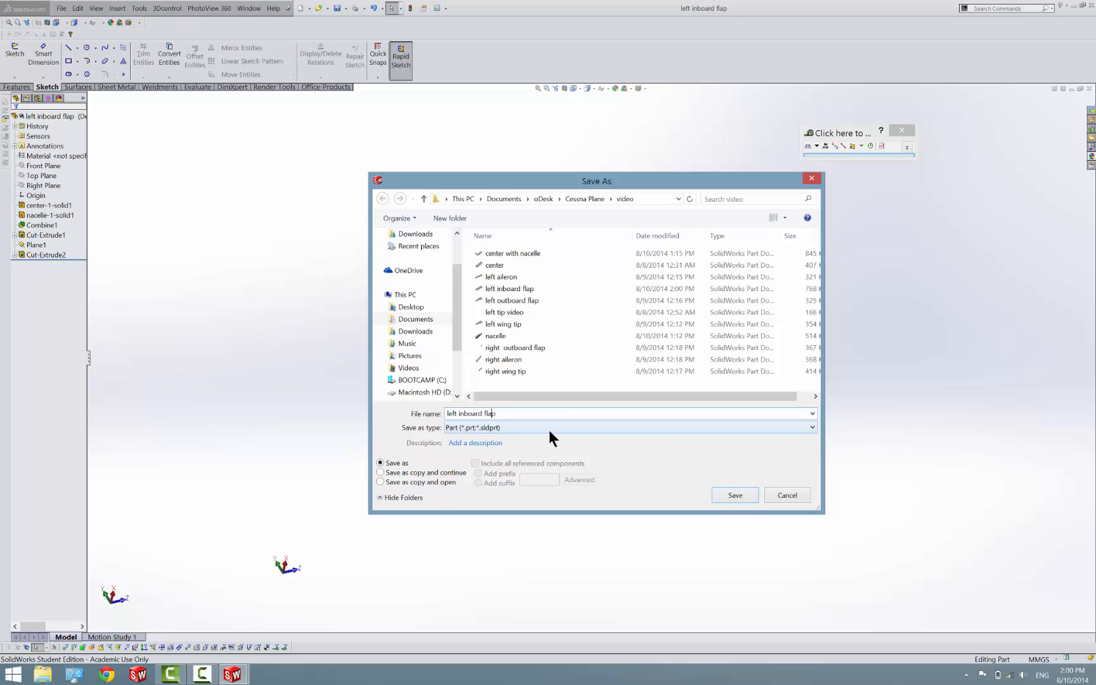
pyautogui.hotkey('ctrl', 'Left')
pyautogui.hotkey('ctrl', 'Left')
pyautogui.press('BackSpace')
pyautogui.press('BackSpace')
pyautogui.press('BackSpace')
pyautogui.press('BackSpace')
pyautogui.press('BackSpace')
pyautogui.write('right')
pyautogui.press('Return')
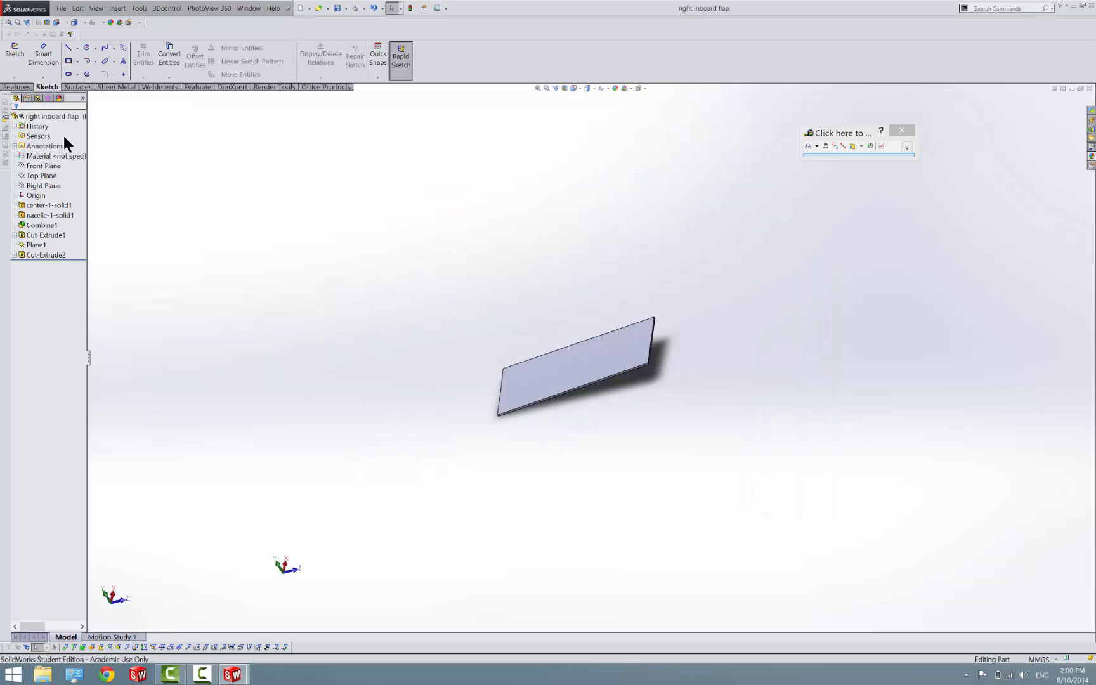
# Try to mirror the flap body about its narrow end face
pyautogui.click(17, 87)
pyautogui.click(314, 77)
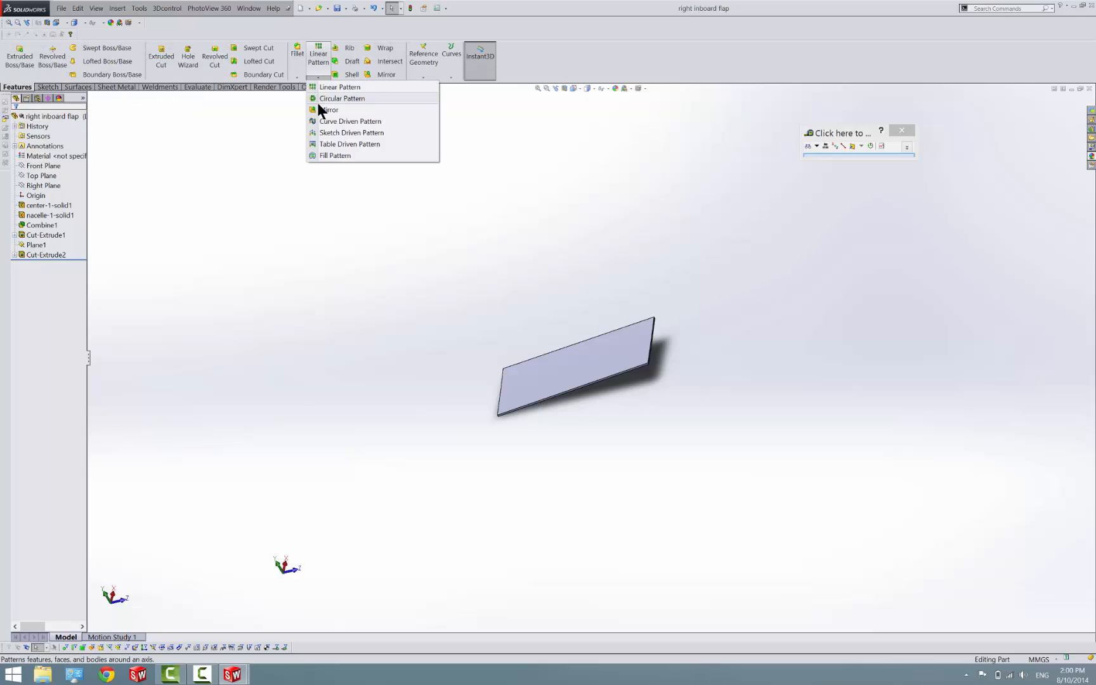
pyautogui.click(318, 107)
pyautogui.moveTo(508, 366); pyautogui.dragTo(563, 339, button='middle')
pyautogui.scroll(-10, 521, 387)
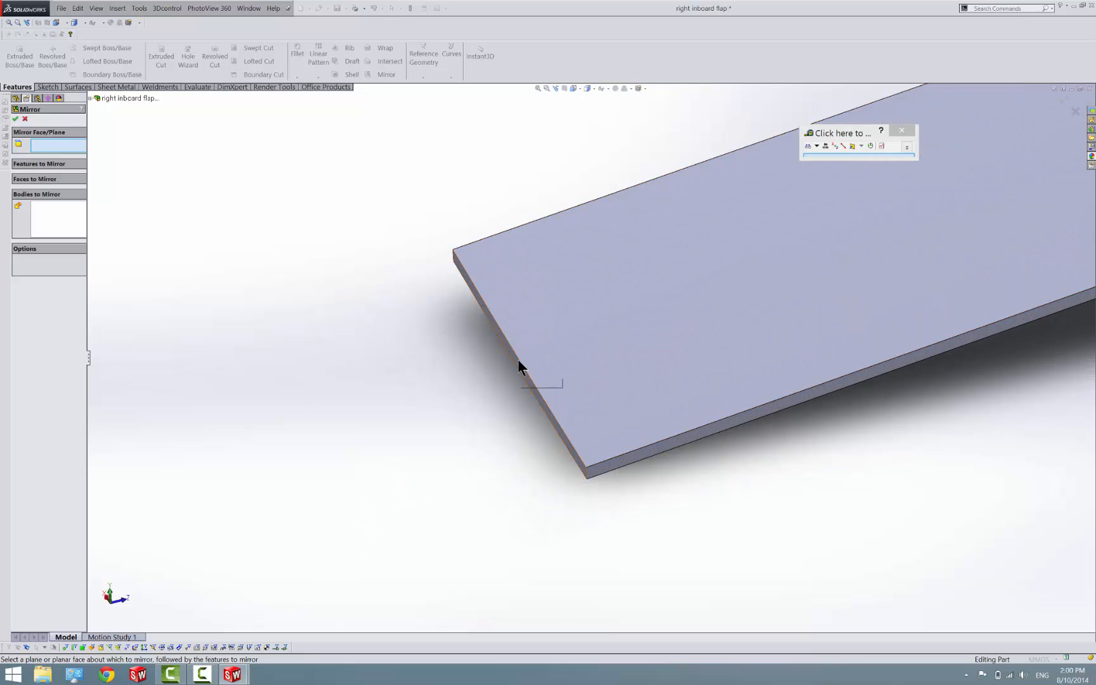
pyautogui.click(517, 360)
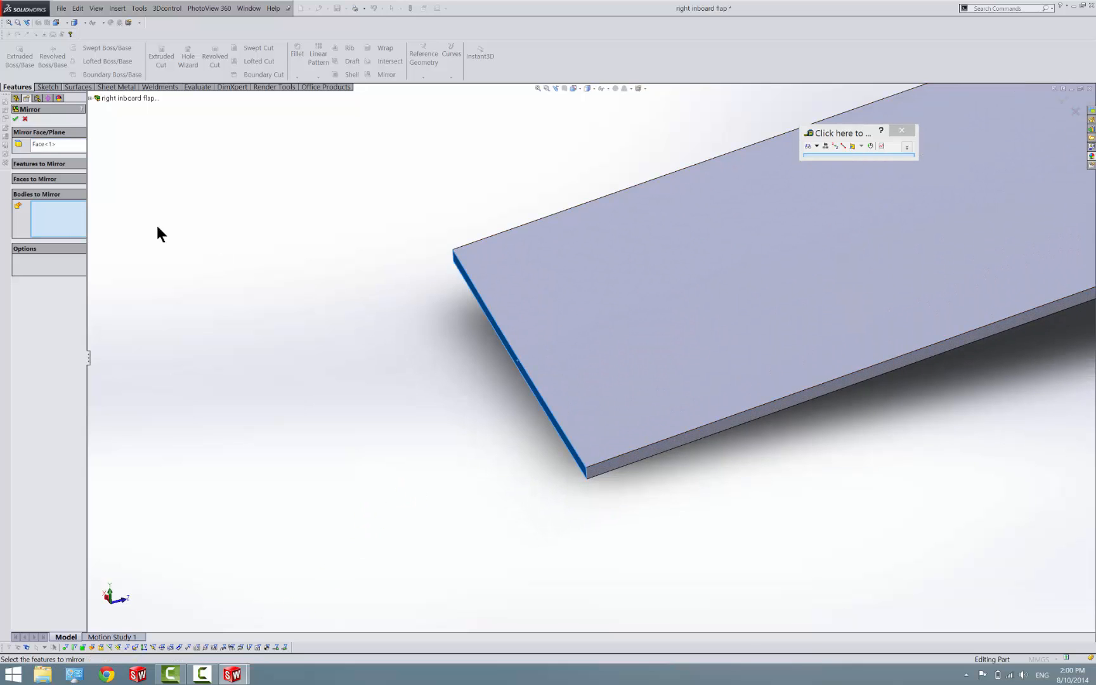
pyautogui.click(582, 310)
pyautogui.click(15, 119)
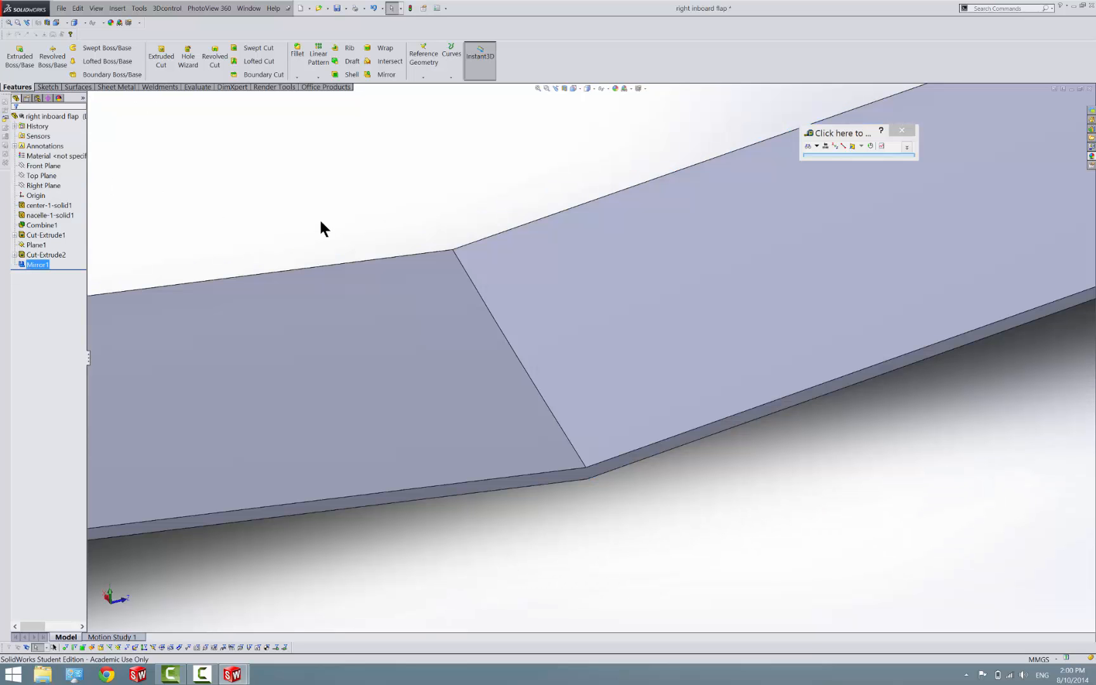
# Check the mirror feature's definition without changing it, and delete the feature
pyautogui.rightClick(20, 265)
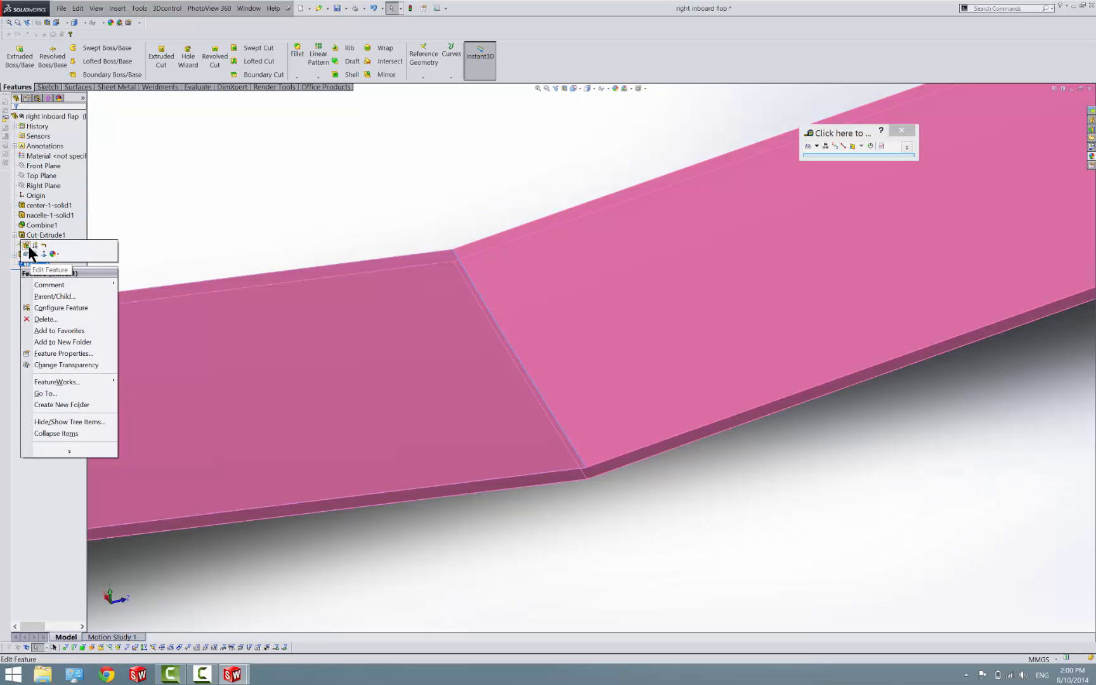
pyautogui.click(30, 249)
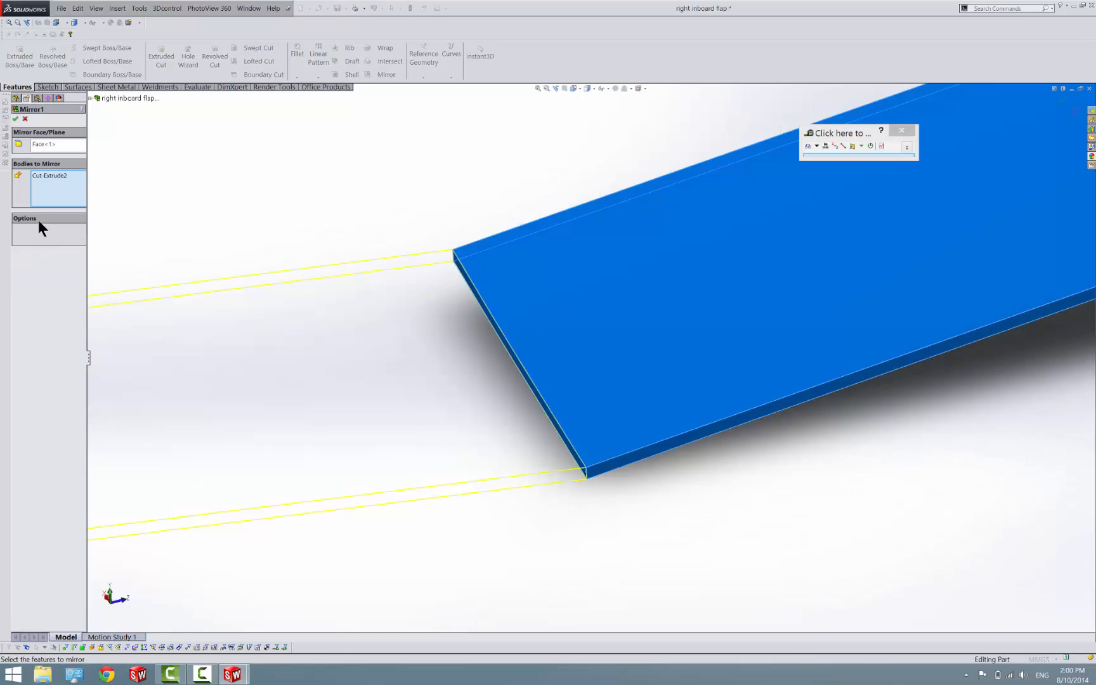
pyautogui.click(24, 119)
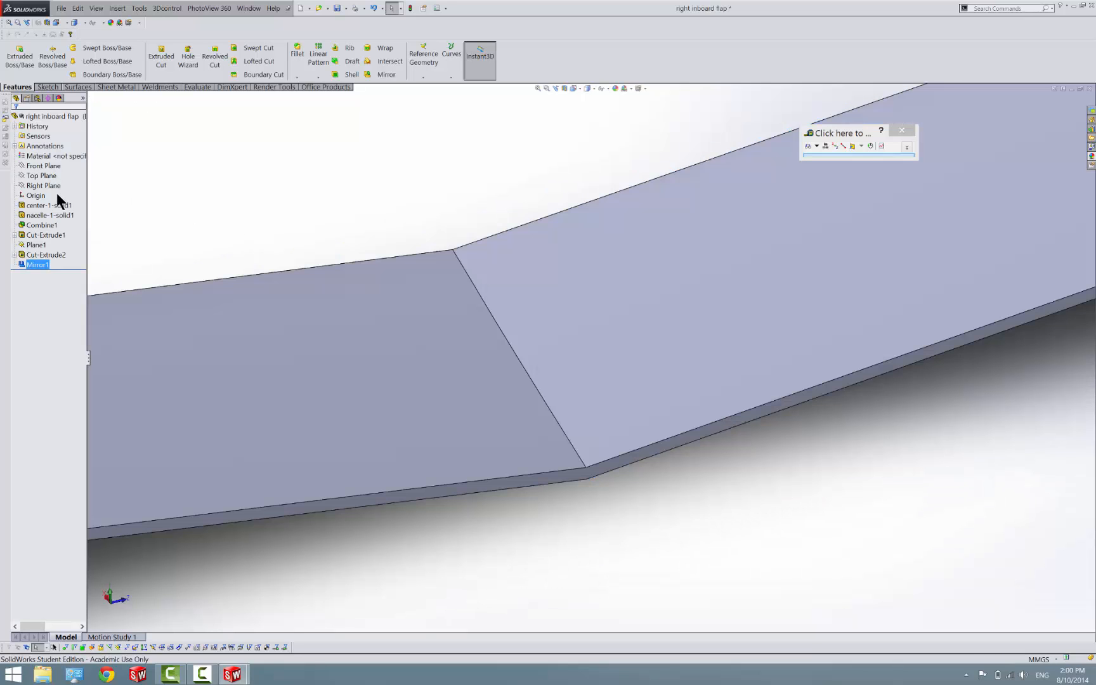
pyautogui.press('Delete')
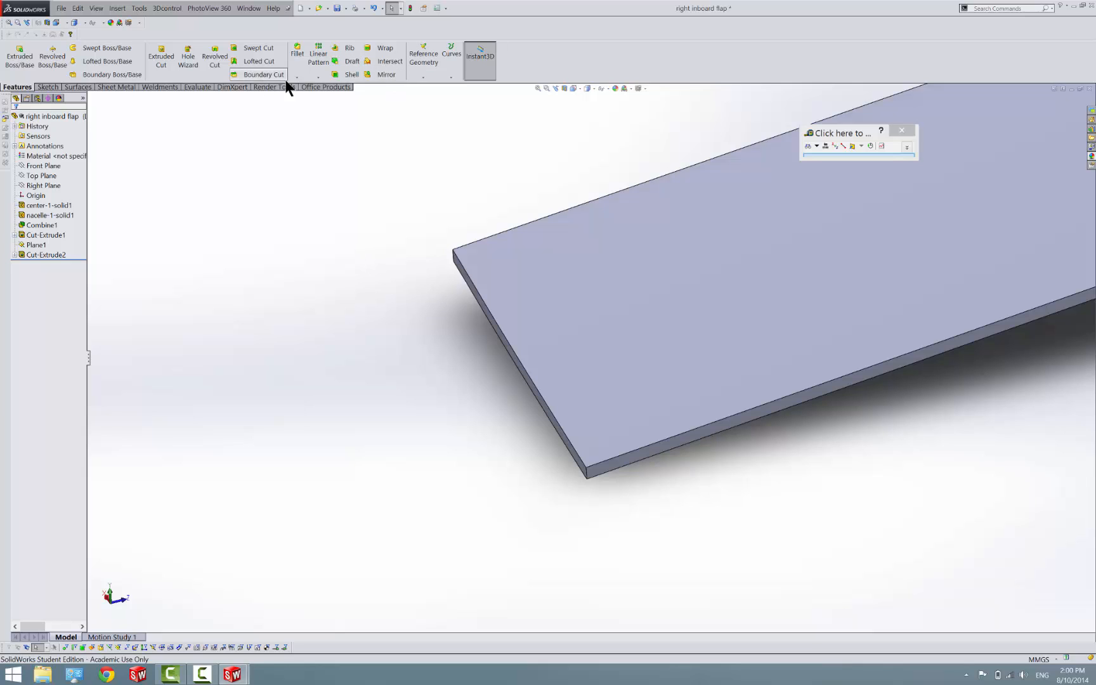
pyautogui.click(319, 77)
pyautogui.click(330, 111)
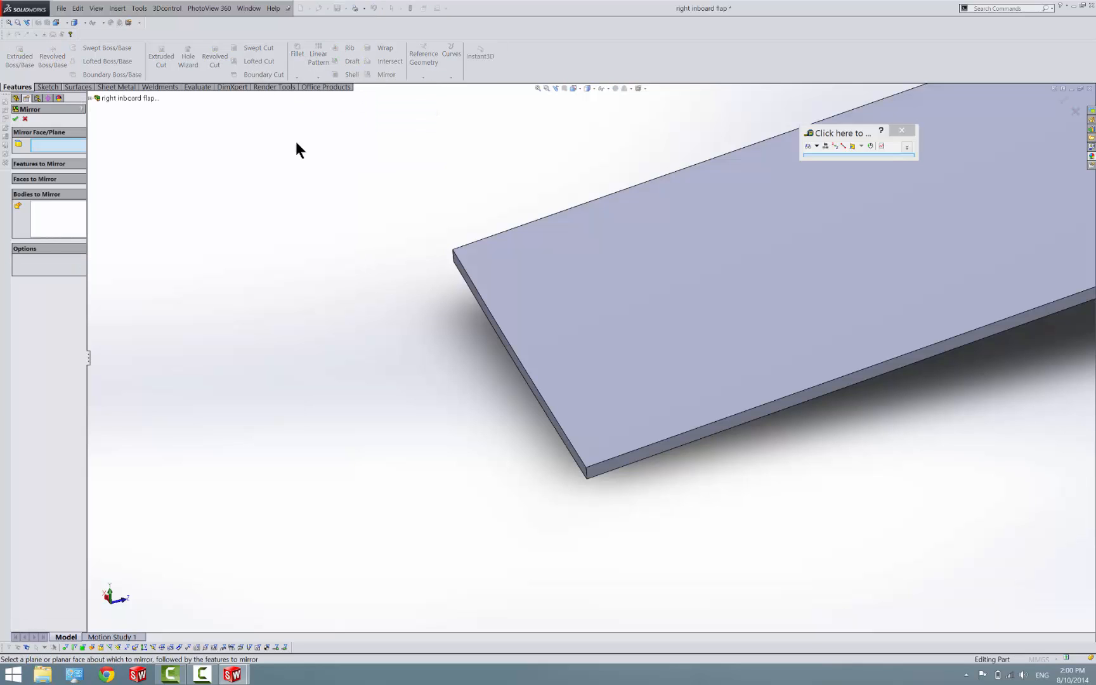
pyautogui.click(40, 163)
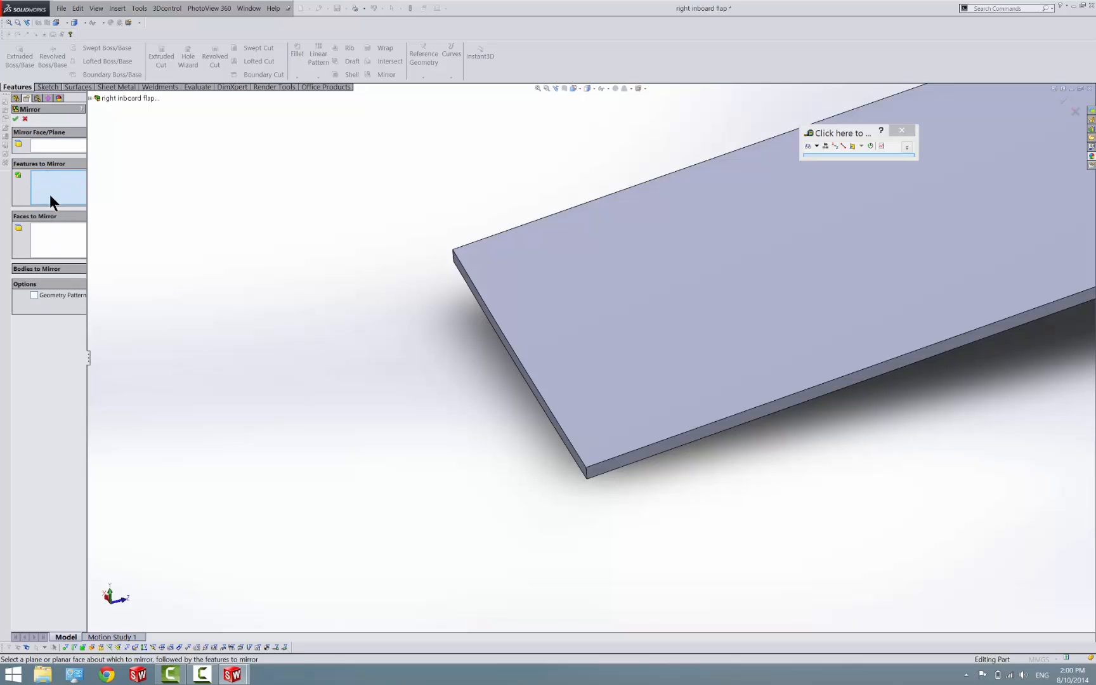
pyautogui.click(53, 165)
pyautogui.click(35, 231)
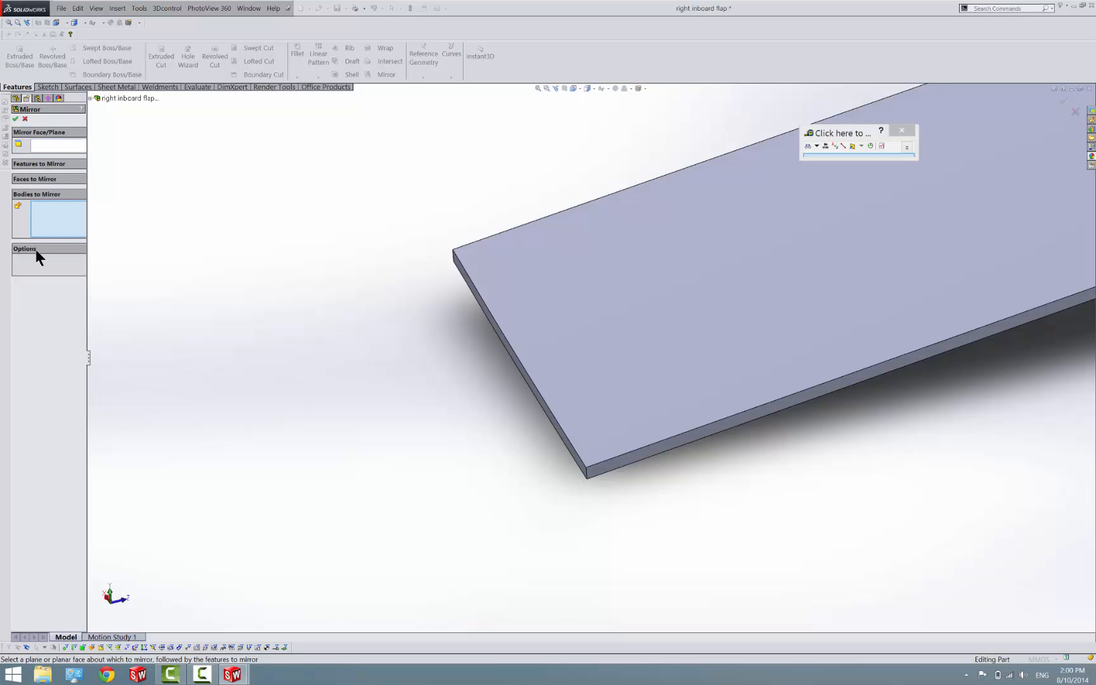
pyautogui.click(59, 178)
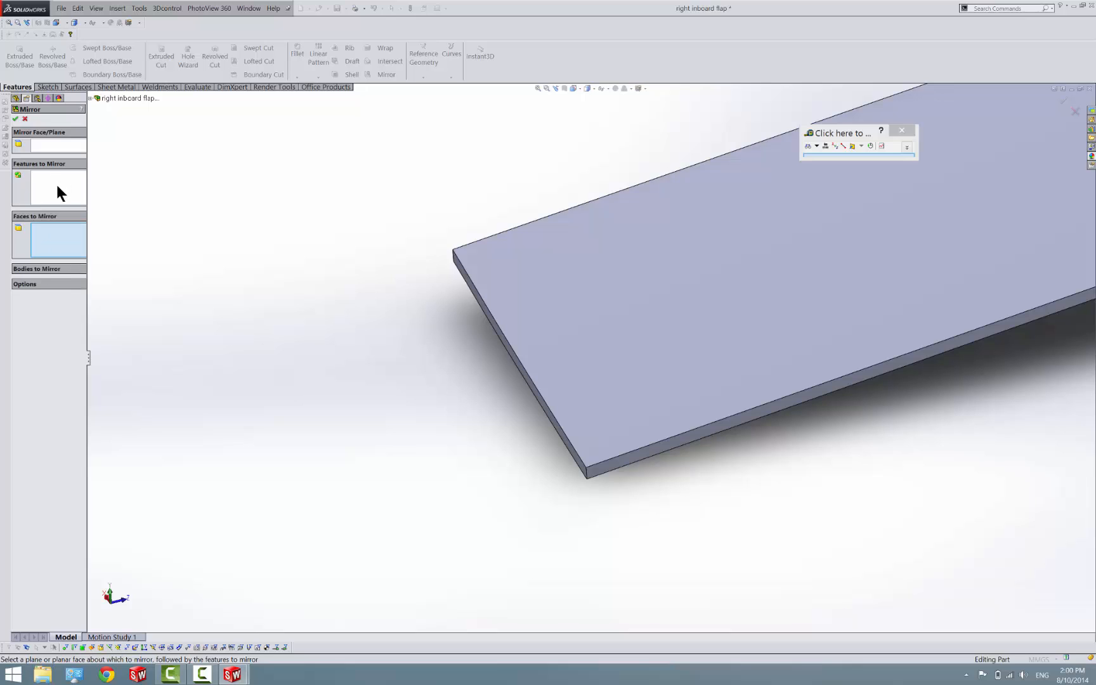
pyautogui.click(58, 144)
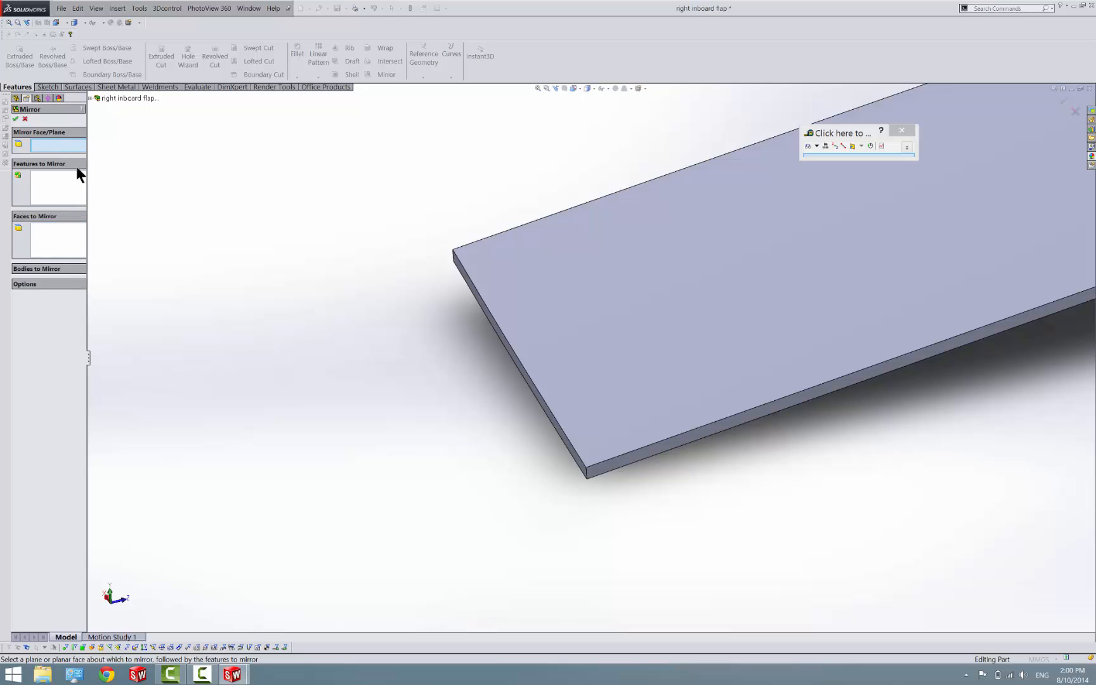
pyautogui.click(498, 340)
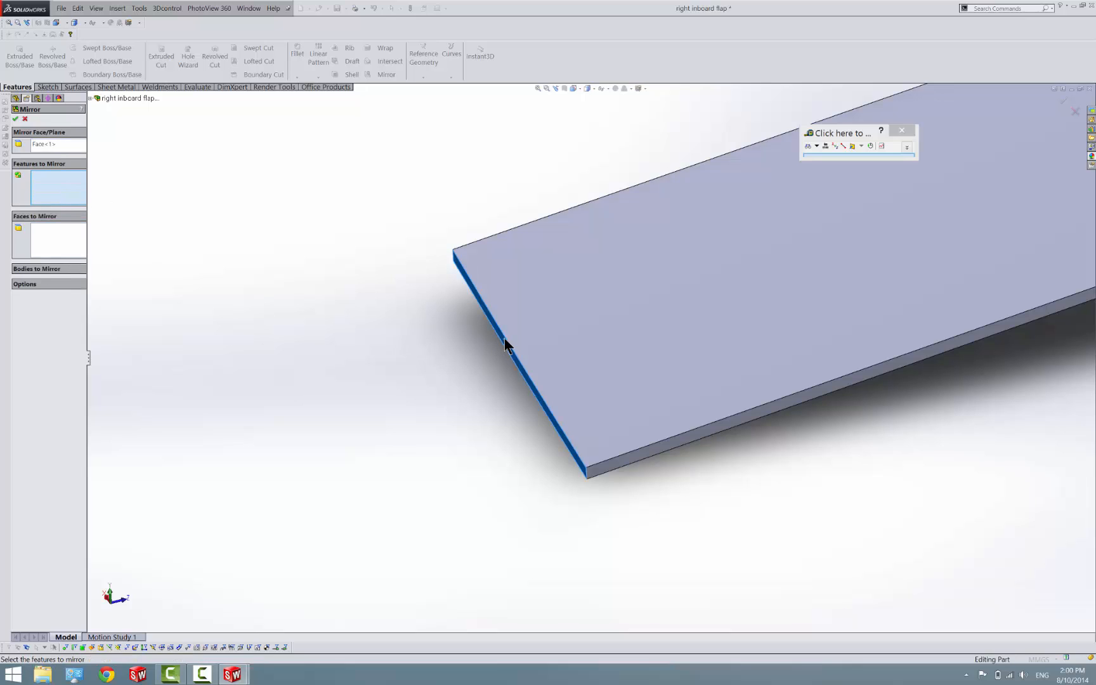
pyautogui.click(50, 284)
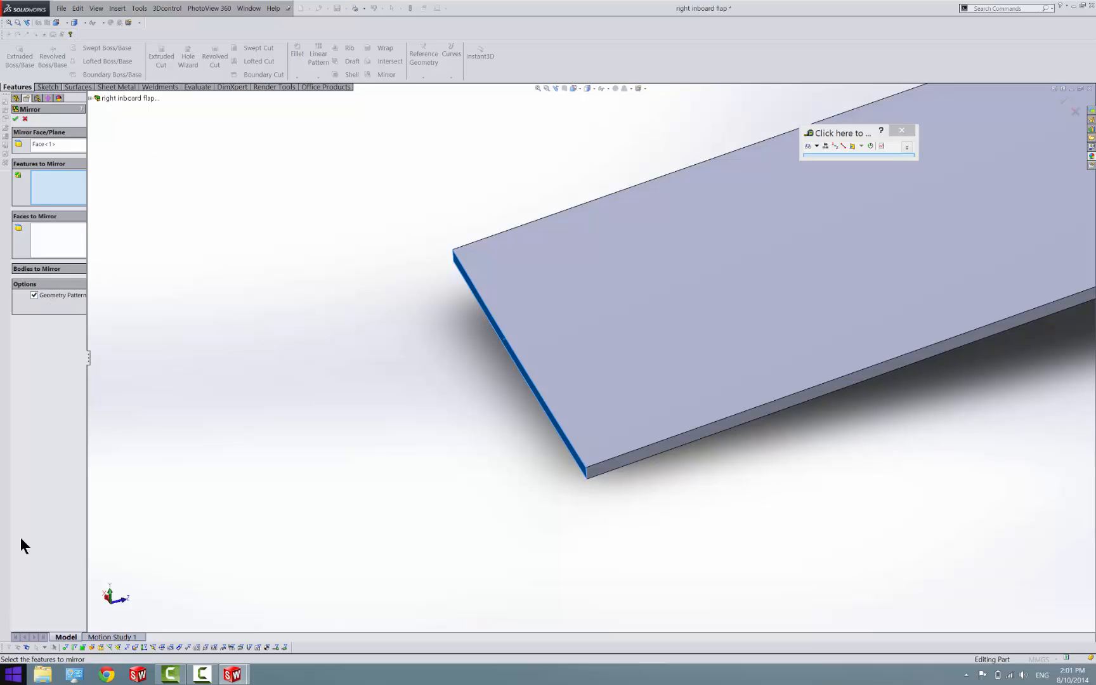
pyautogui.click(25, 119)
# Mirror the flap body about the Front Plane with solids merged
pyautogui.scroll(8, 184, 232)
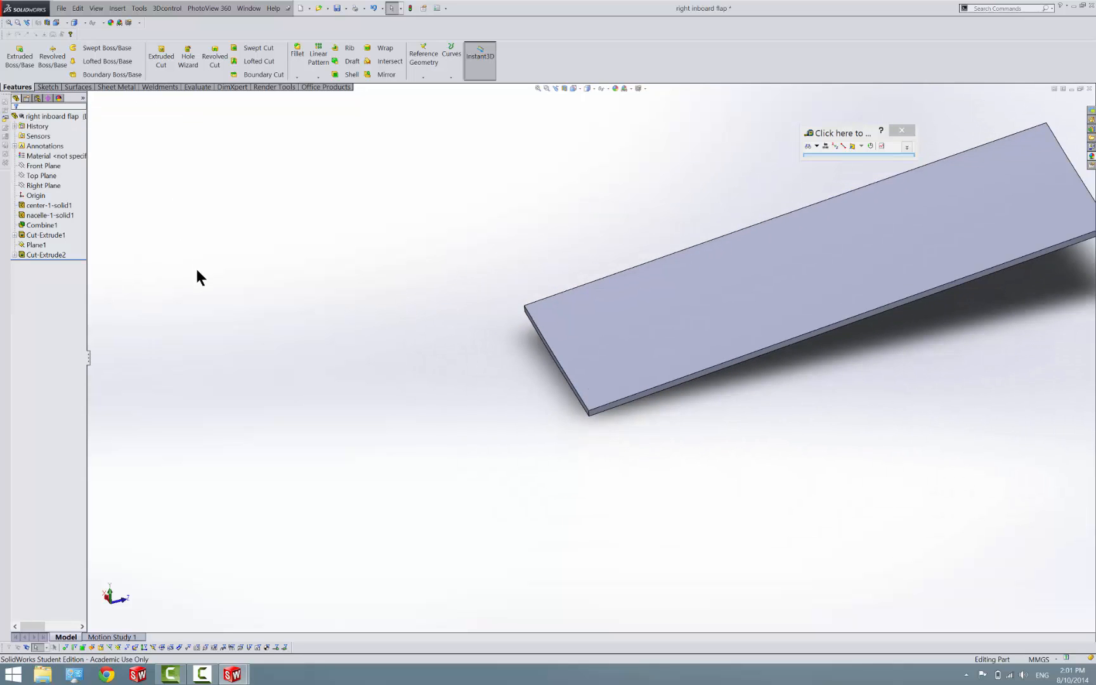
pyautogui.moveTo(868, 348)
pyautogui.mouseDown(button='middle')
pyautogui.moveTo(863, 399)
pyautogui.moveTo(787, 485)
pyautogui.moveTo(739, 504)
pyautogui.moveTo(854, 345)
pyautogui.moveTo(861, 355)
pyautogui.mouseUp(button='middle')
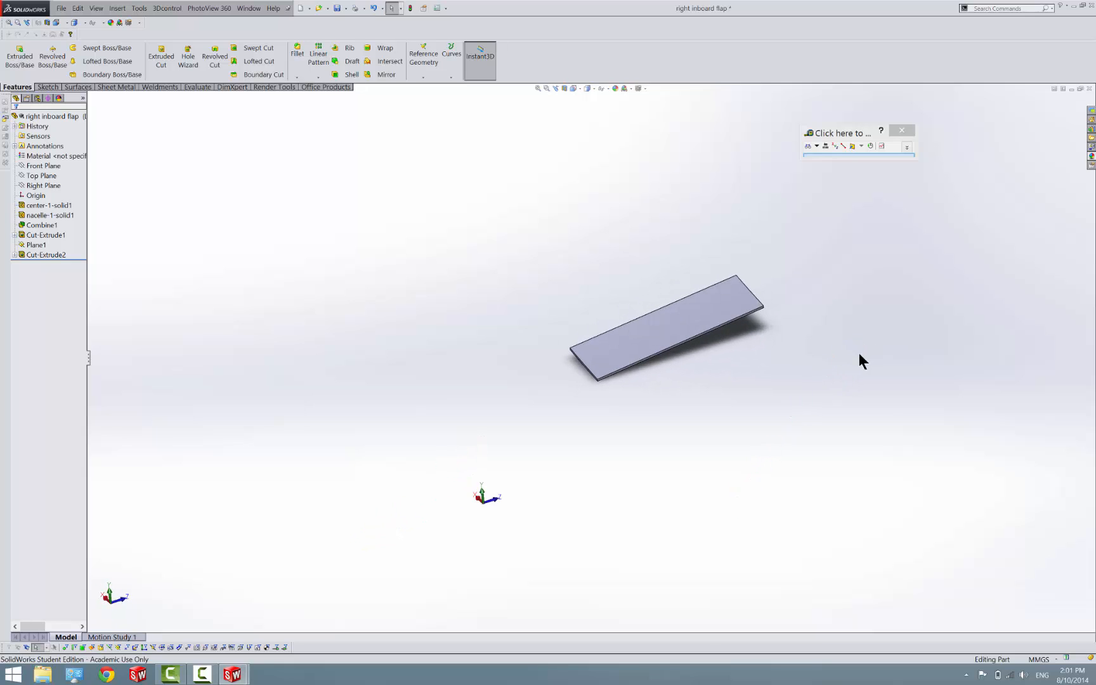
pyautogui.click(310, 76)
pyautogui.click(338, 108)
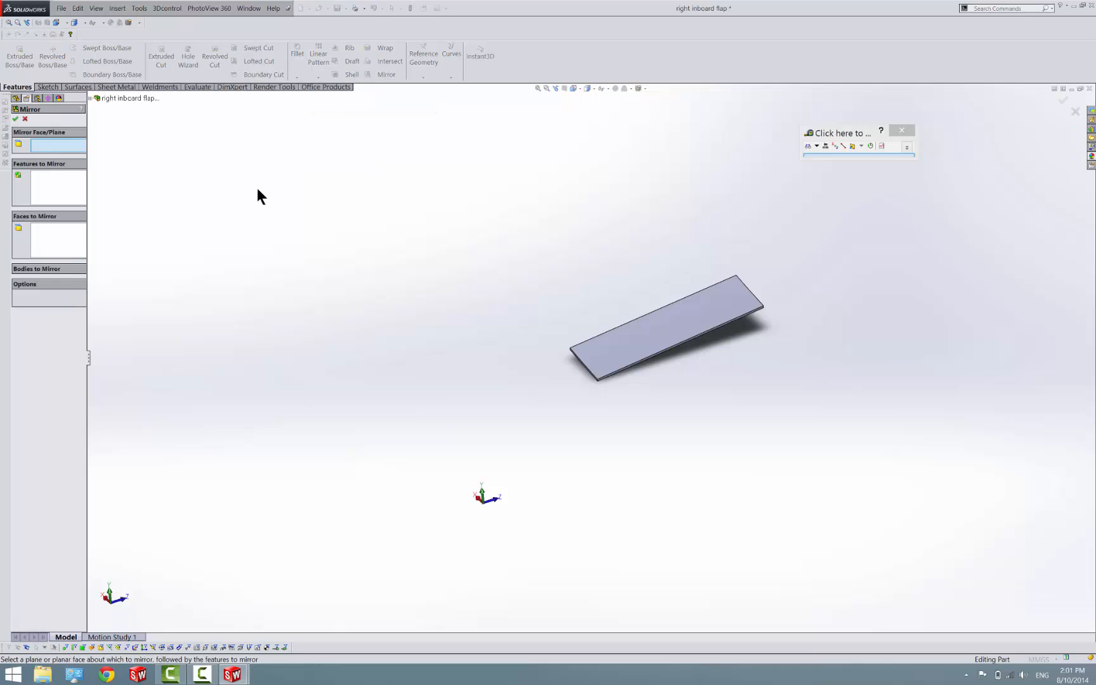
pyautogui.click(120, 99)
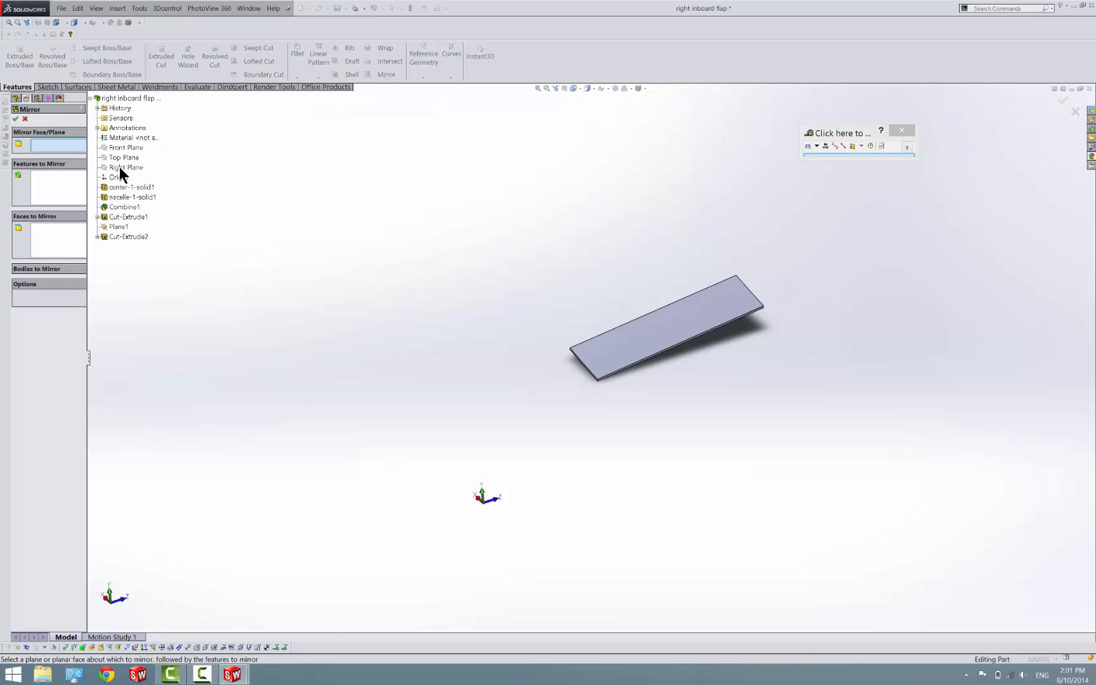
pyautogui.click(117, 147)
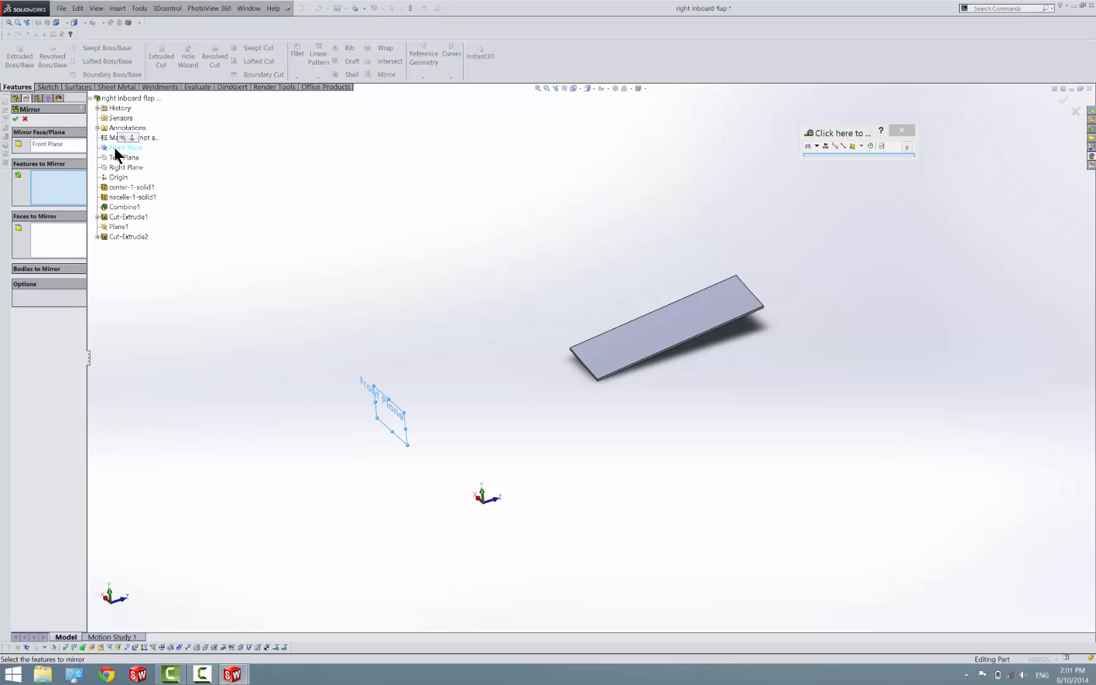
pyautogui.click(51, 269)
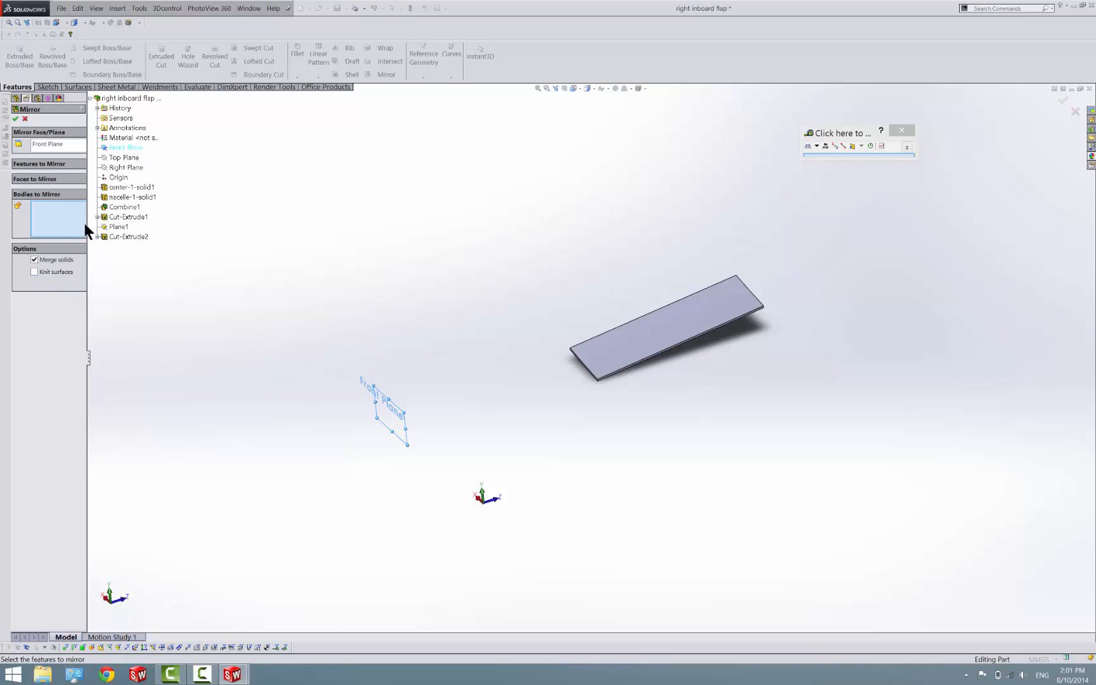
pyautogui.click(608, 343)
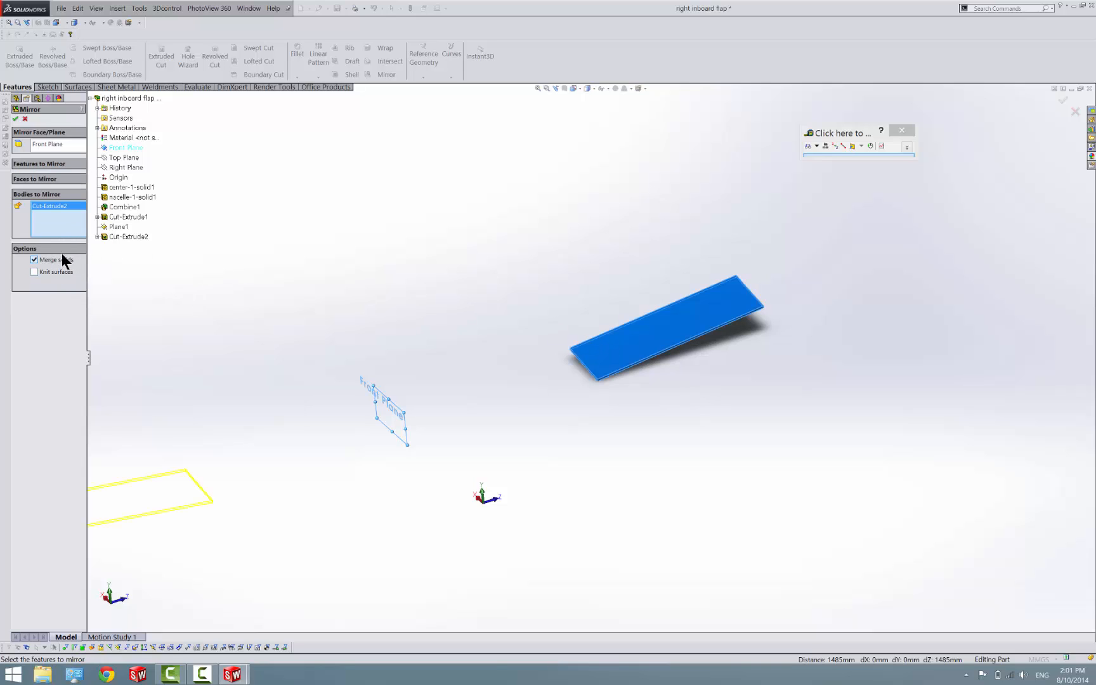
pyautogui.click(15, 118)
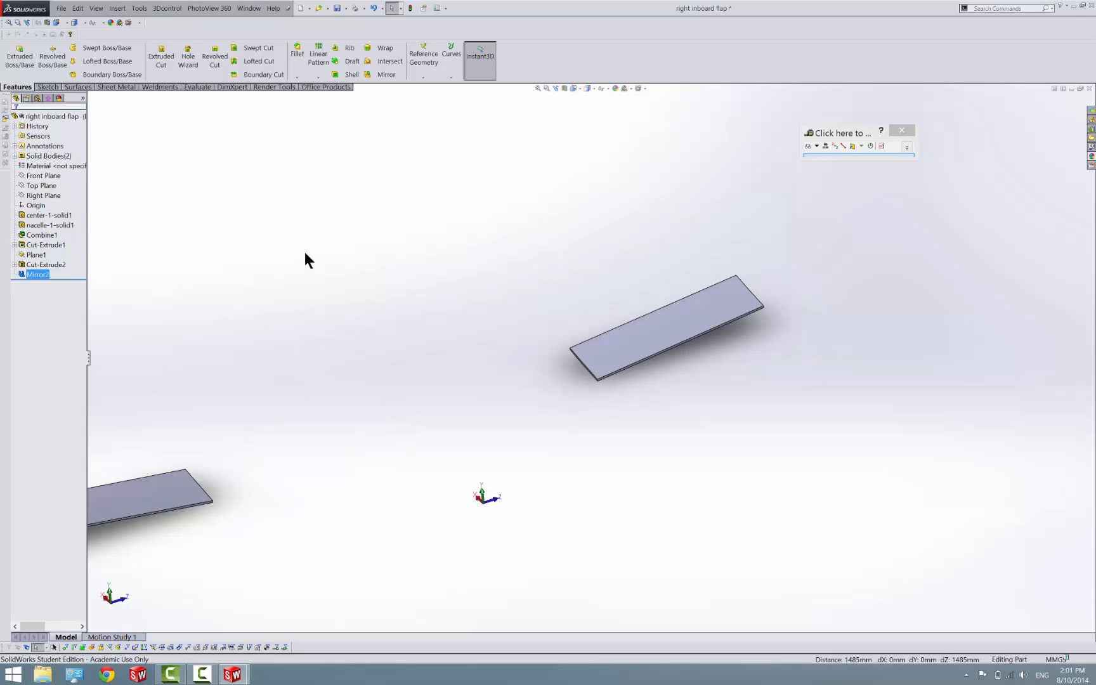
pyautogui.click(305, 253)
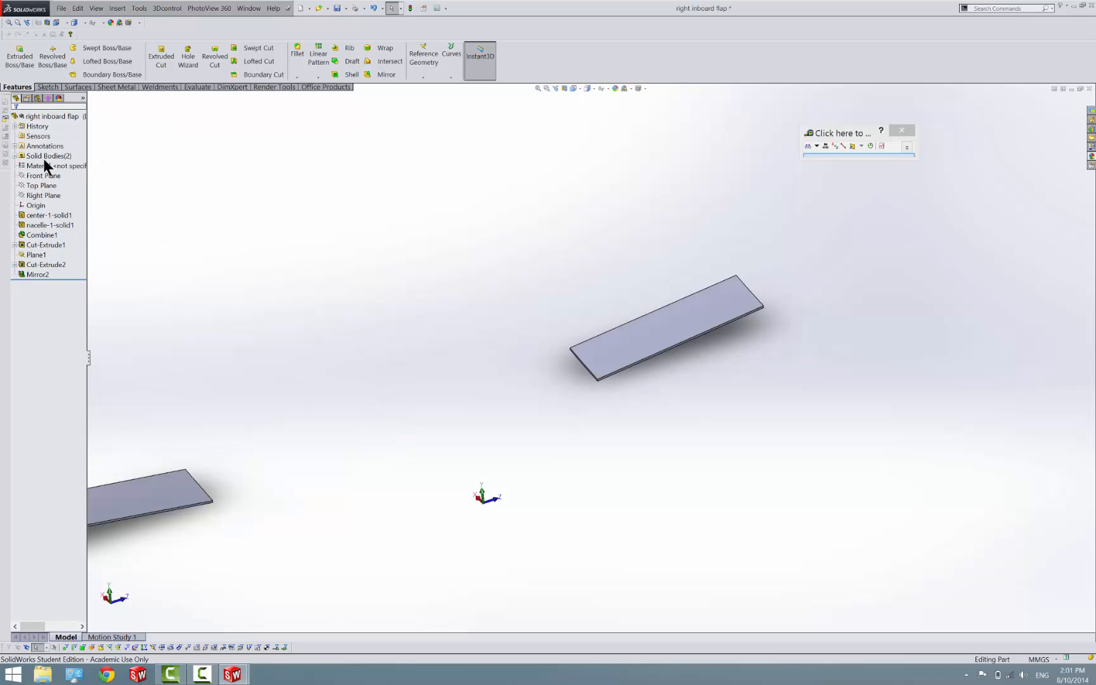
# Delete the original Cut-Extrude2 solid body so only the mirrored flap is kept, and save the right inboard flap part
pyautogui.click(32, 157)
pyautogui.click(14, 156)
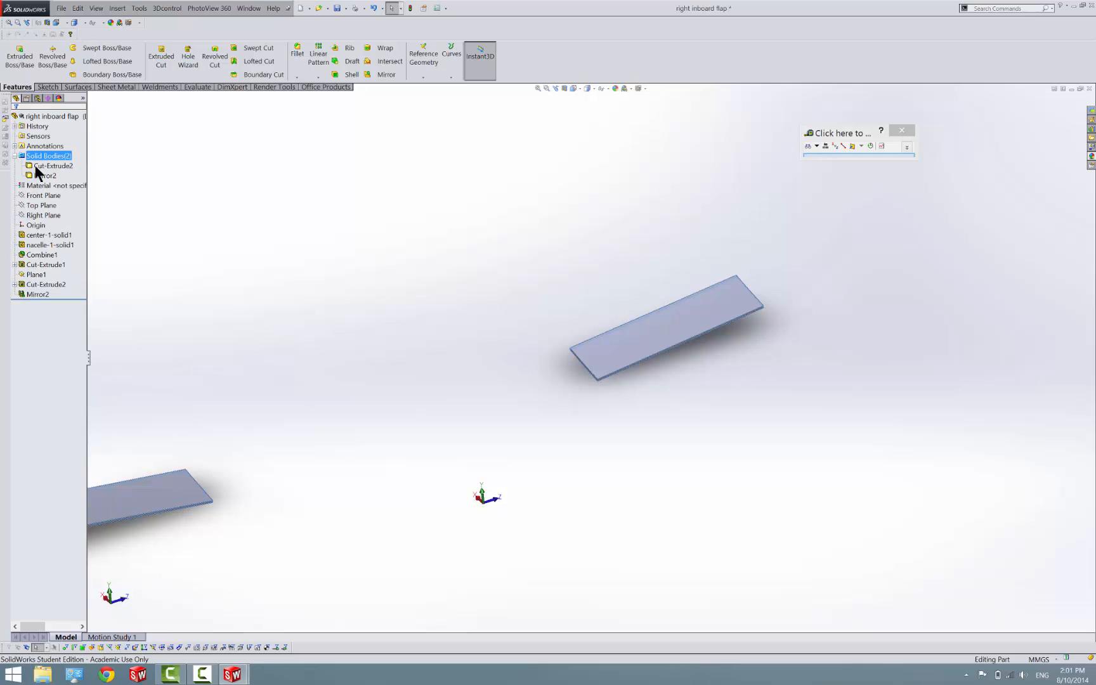
pyautogui.click(35, 166)
pyautogui.rightClick(34, 166)
pyautogui.click(75, 219)
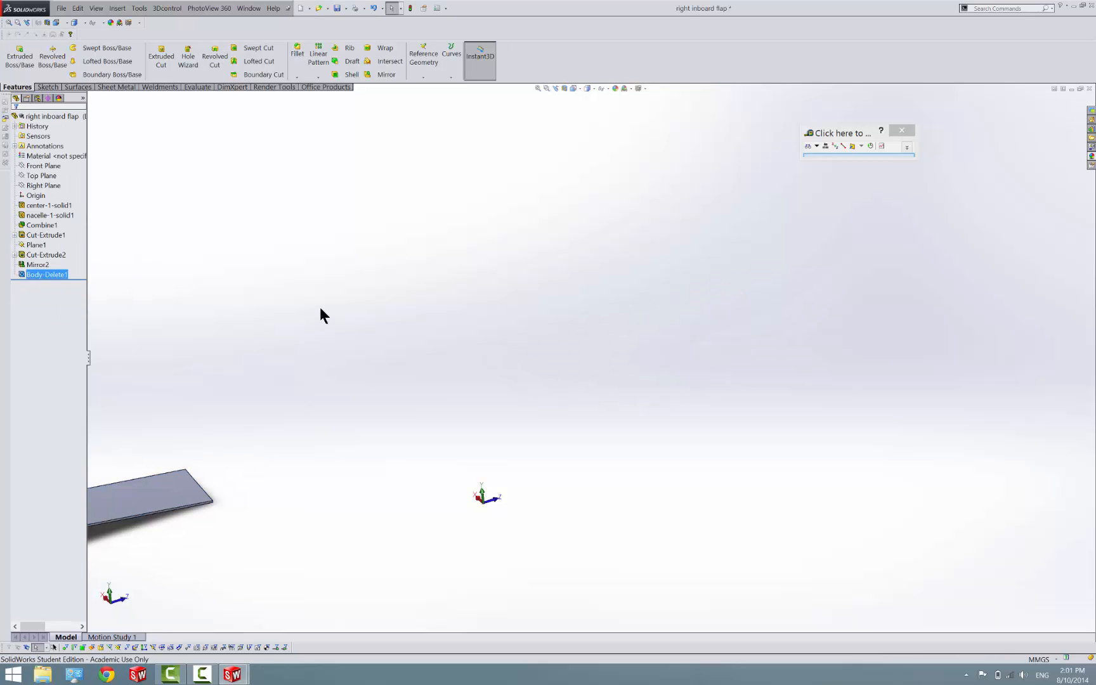
pyautogui.click(335, 9)
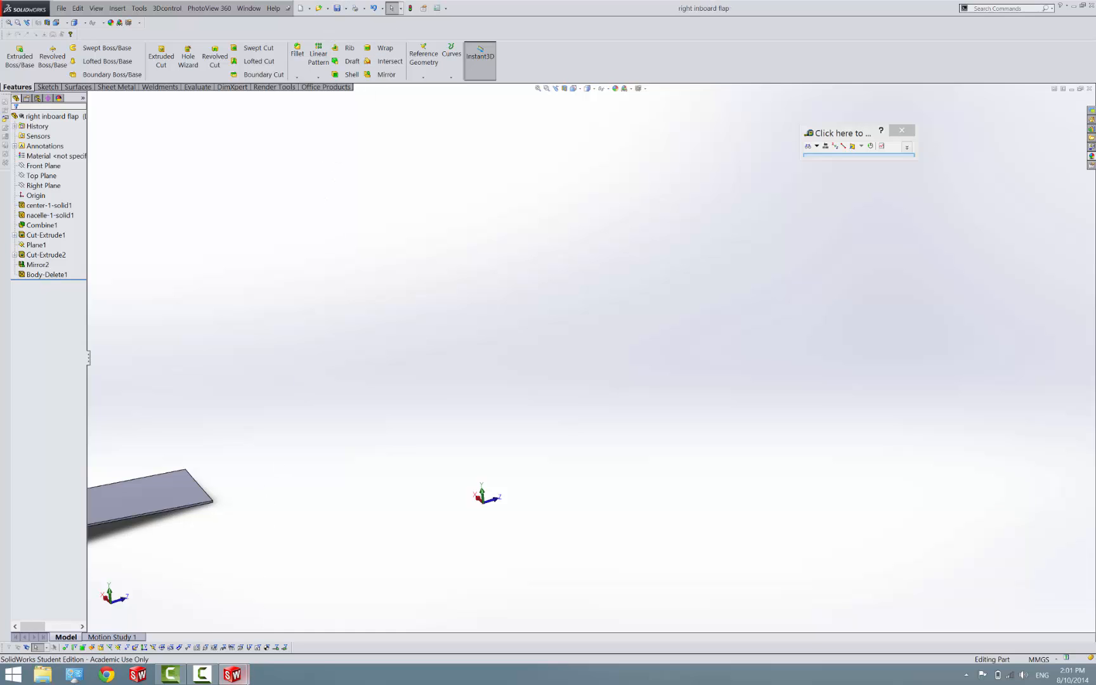
# Switch to the center with nacelle part, save it as an opened copy named "left wheel cover", and decline feature recognition
pyautogui.moveTo(232, 674)
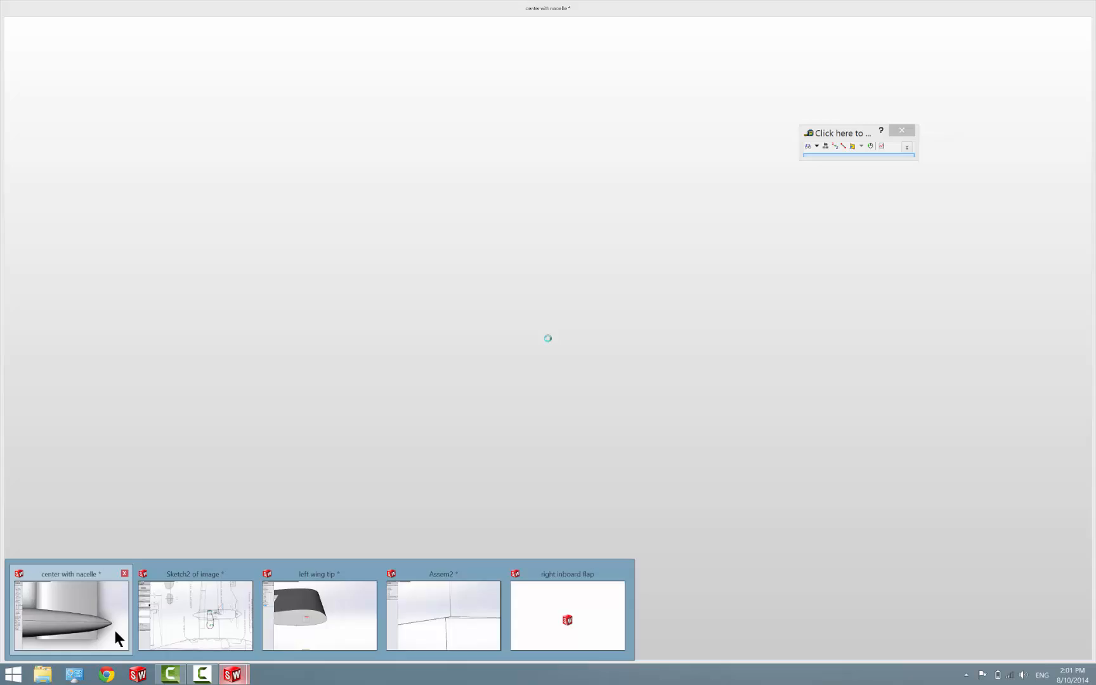
pyautogui.click(114, 628)
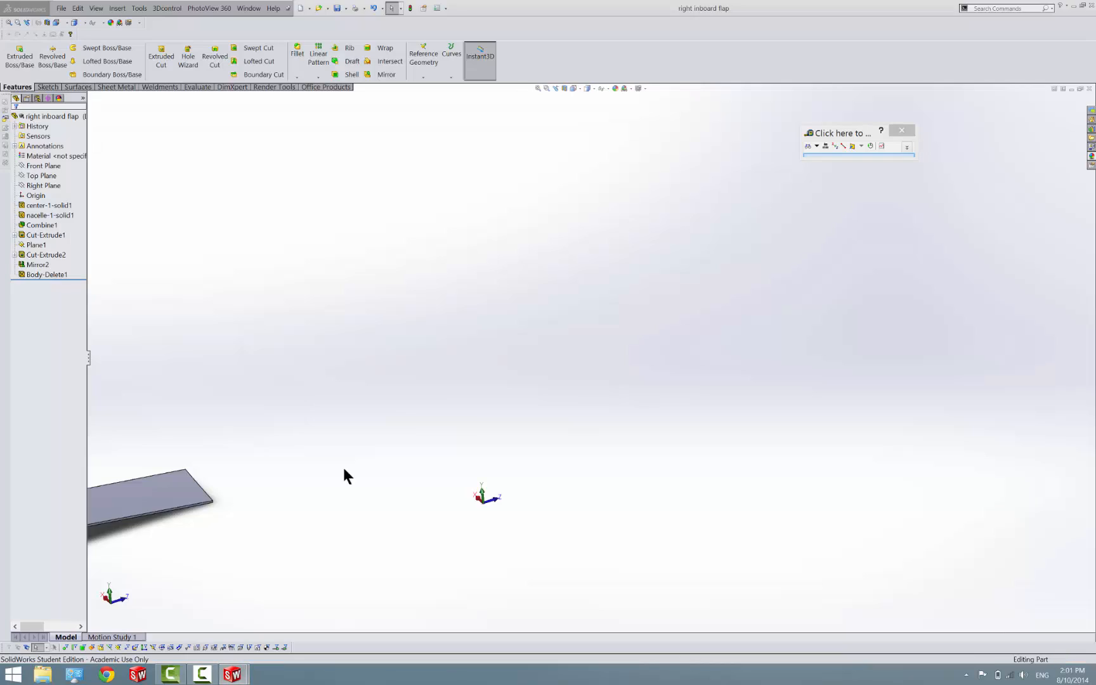
pyautogui.click(625, 370)
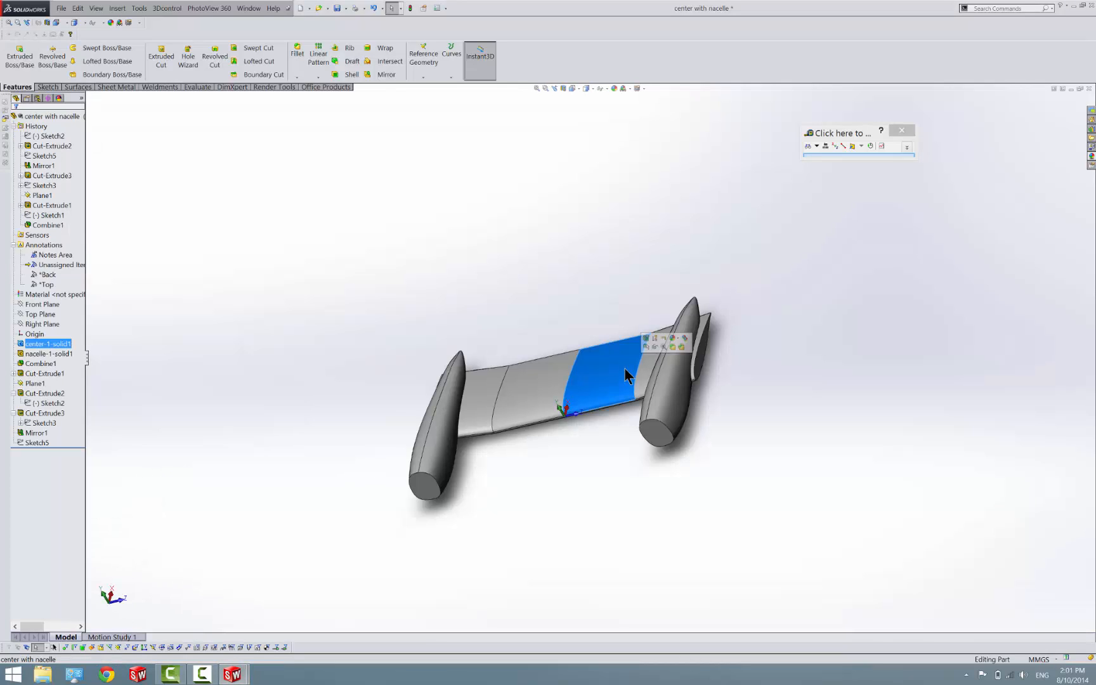
pyautogui.click(342, 9)
pyautogui.click(355, 33)
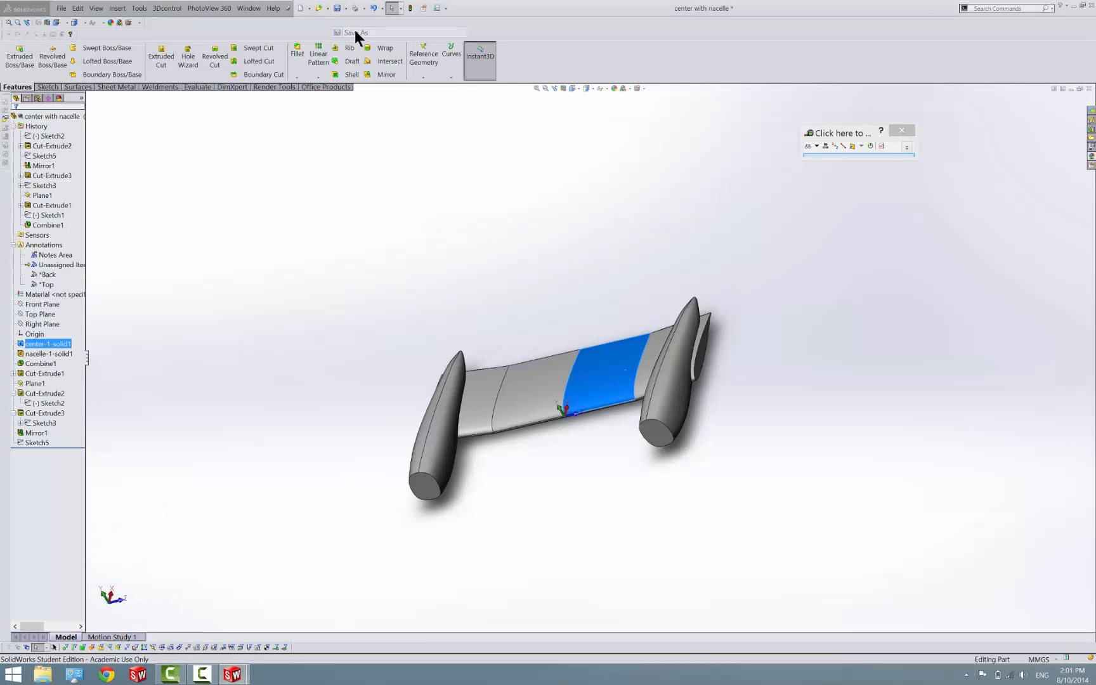
pyautogui.click(567, 366)
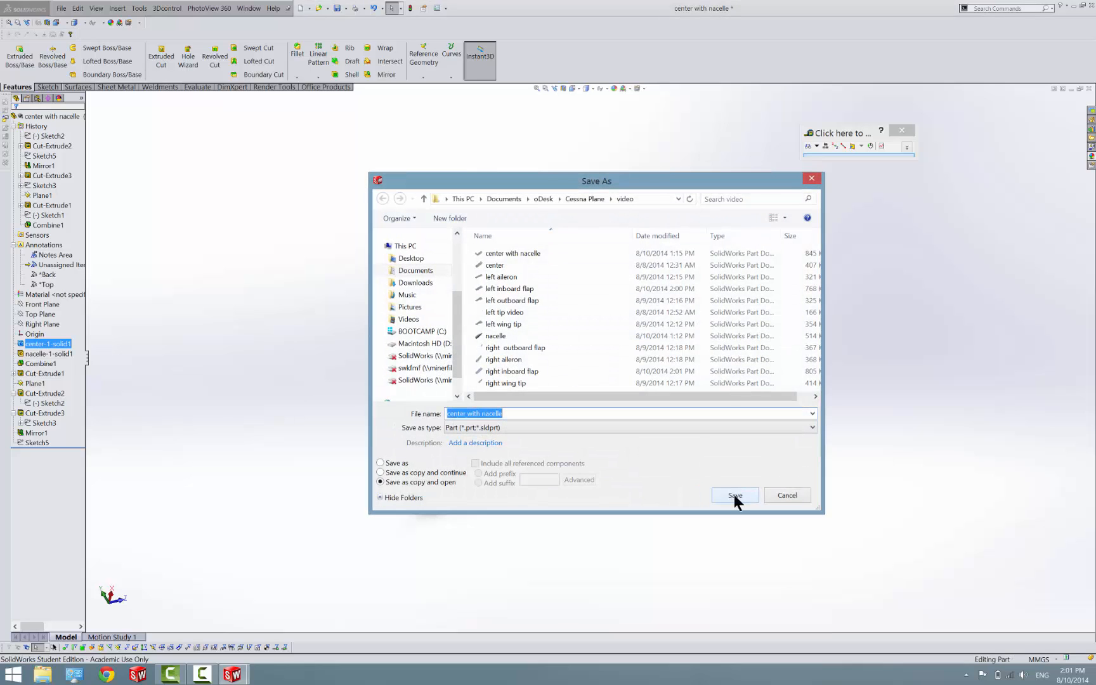
pyautogui.write('left ')
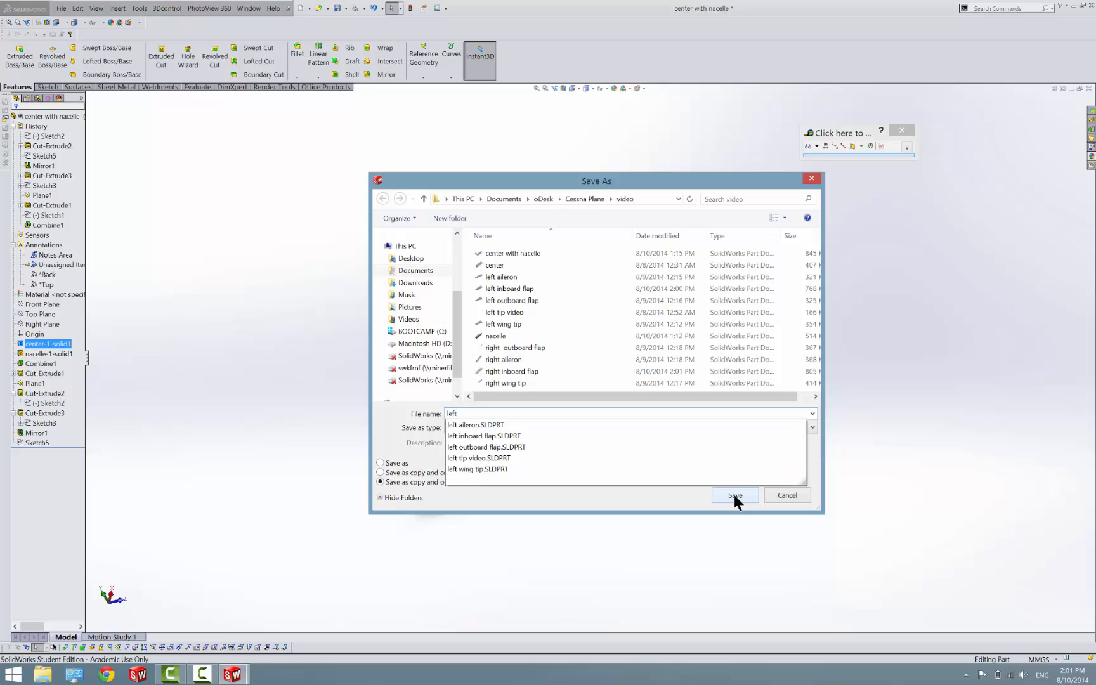
pyautogui.write('weheel cove')
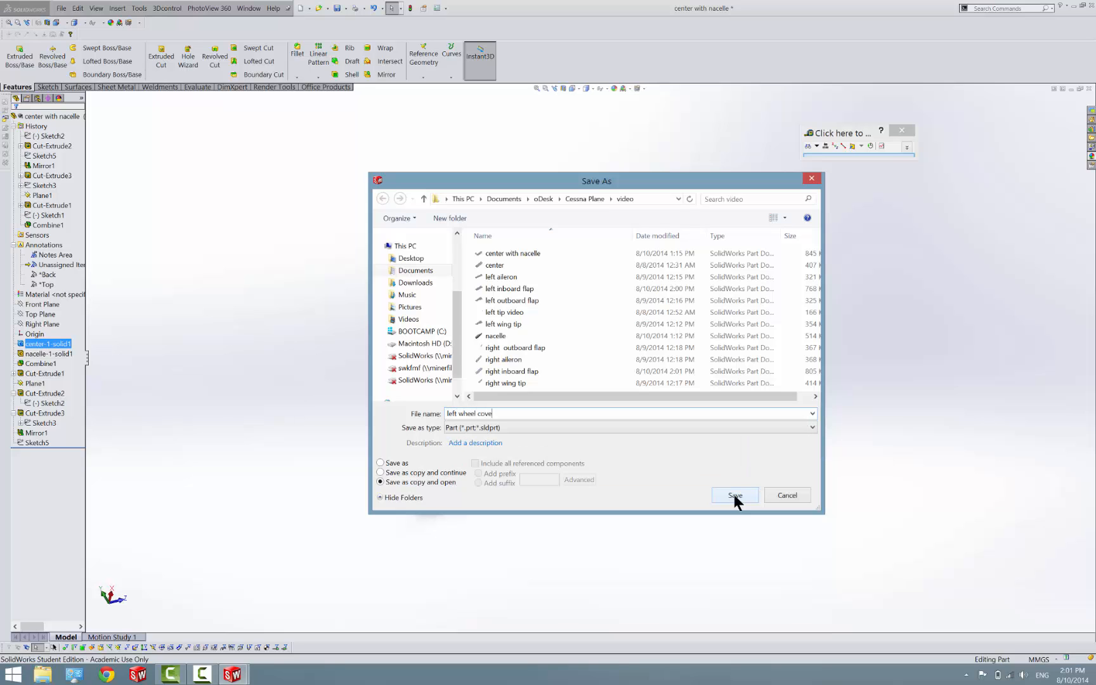
pyautogui.write('r')
pyautogui.click(734, 496)
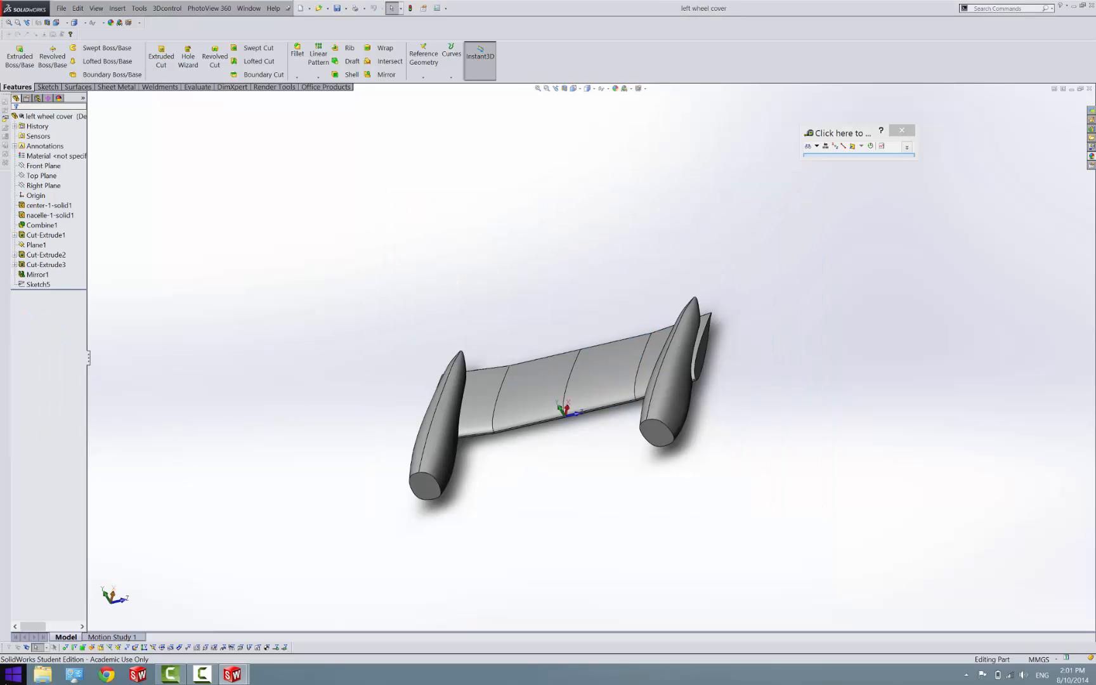
pyautogui.click(550, 340)
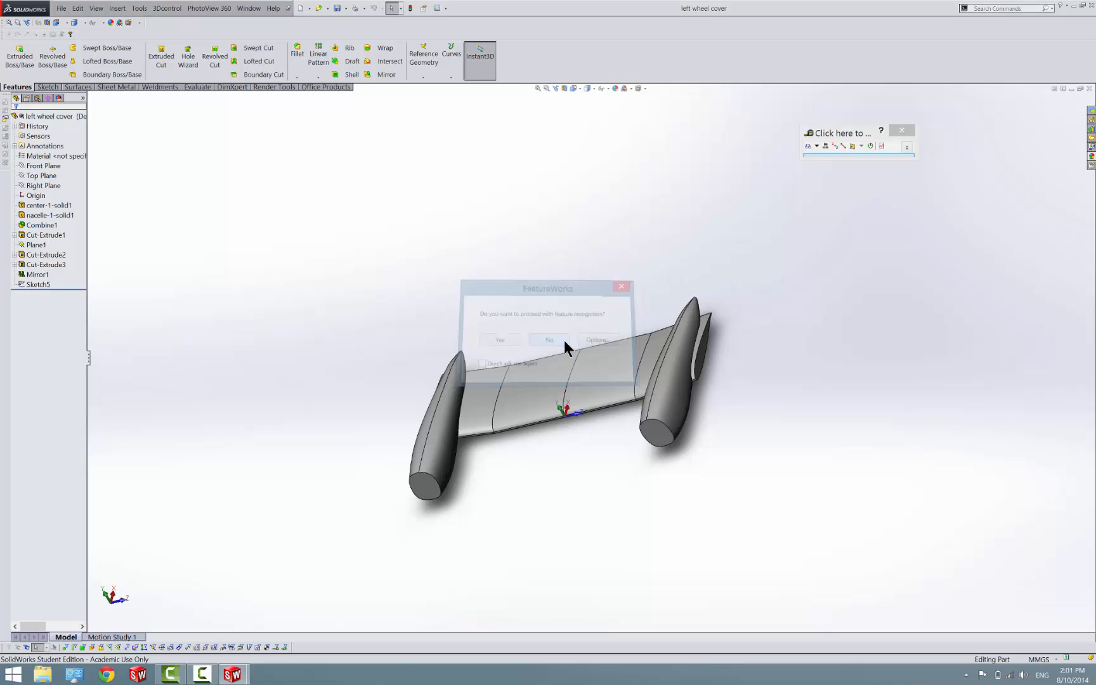
# Edit the definition of Cut-Extrude3 to flip the side to cut, isolating the wheel cover piece
pyautogui.click(34, 266)
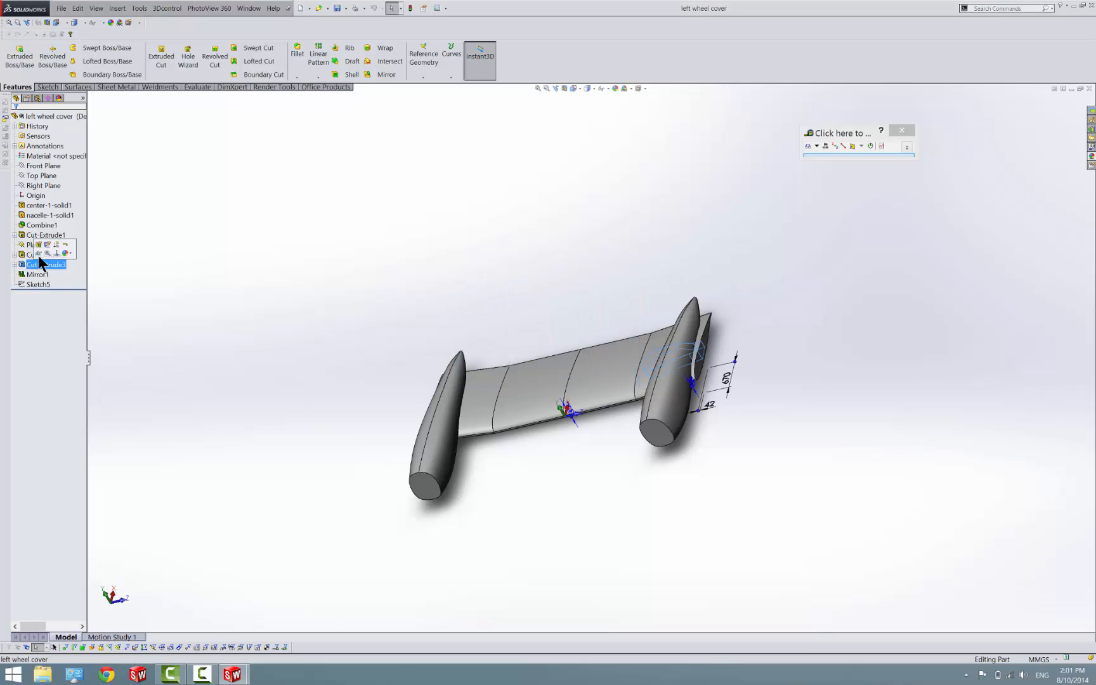
pyautogui.click(38, 246)
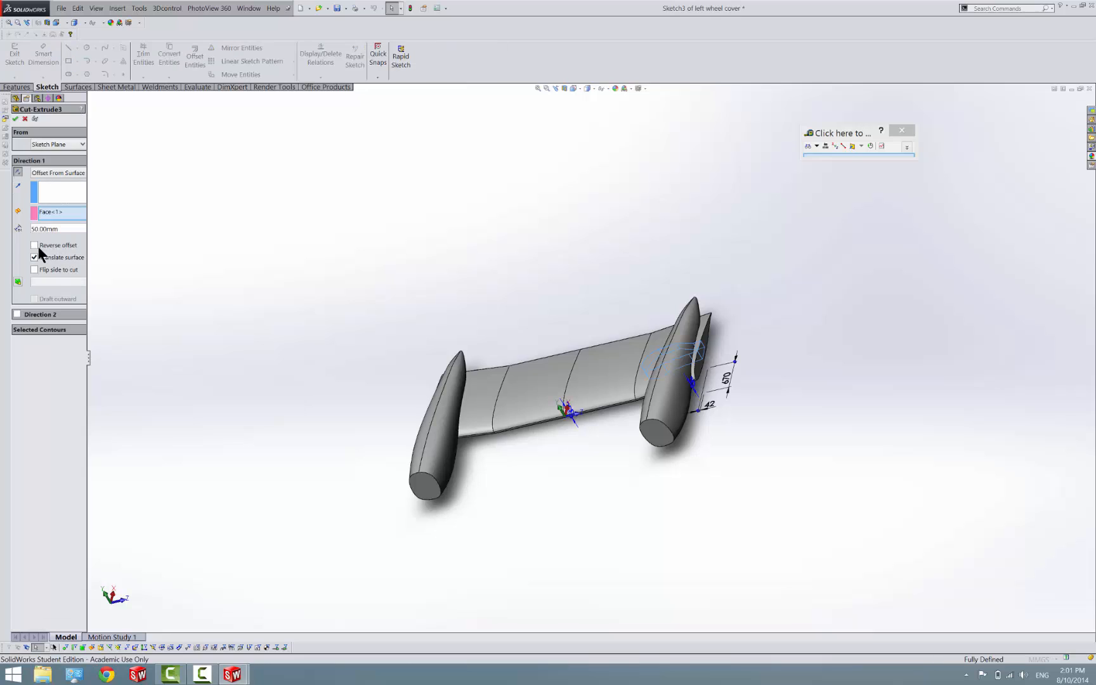
pyautogui.click(44, 265)
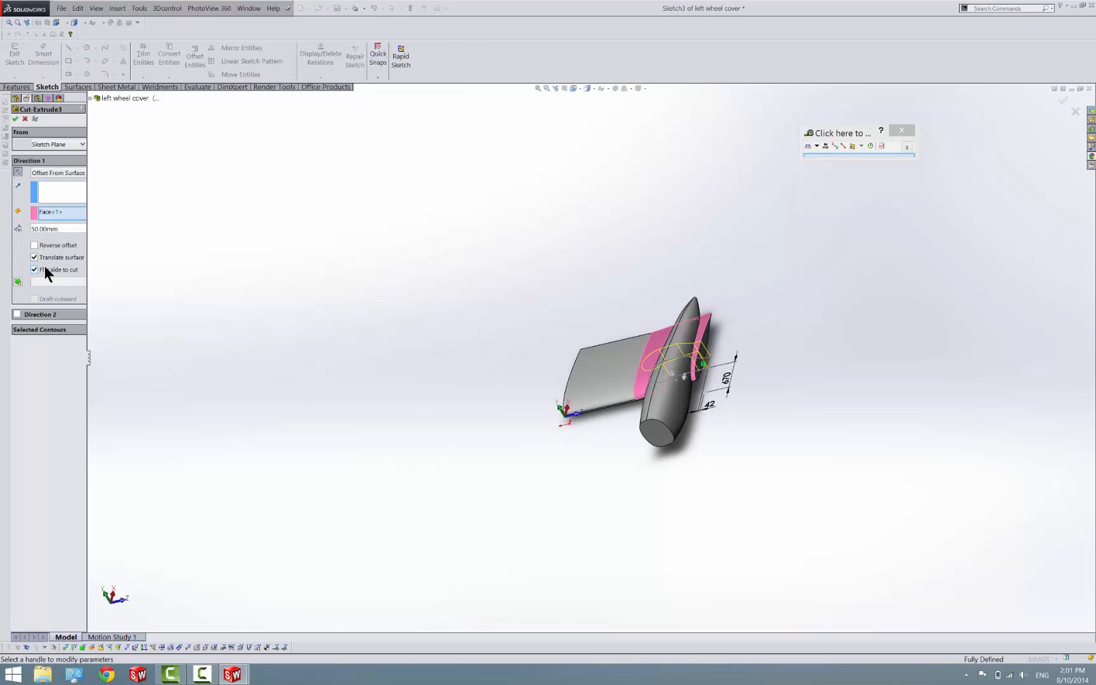
pyautogui.scroll(-8, 634, 374)
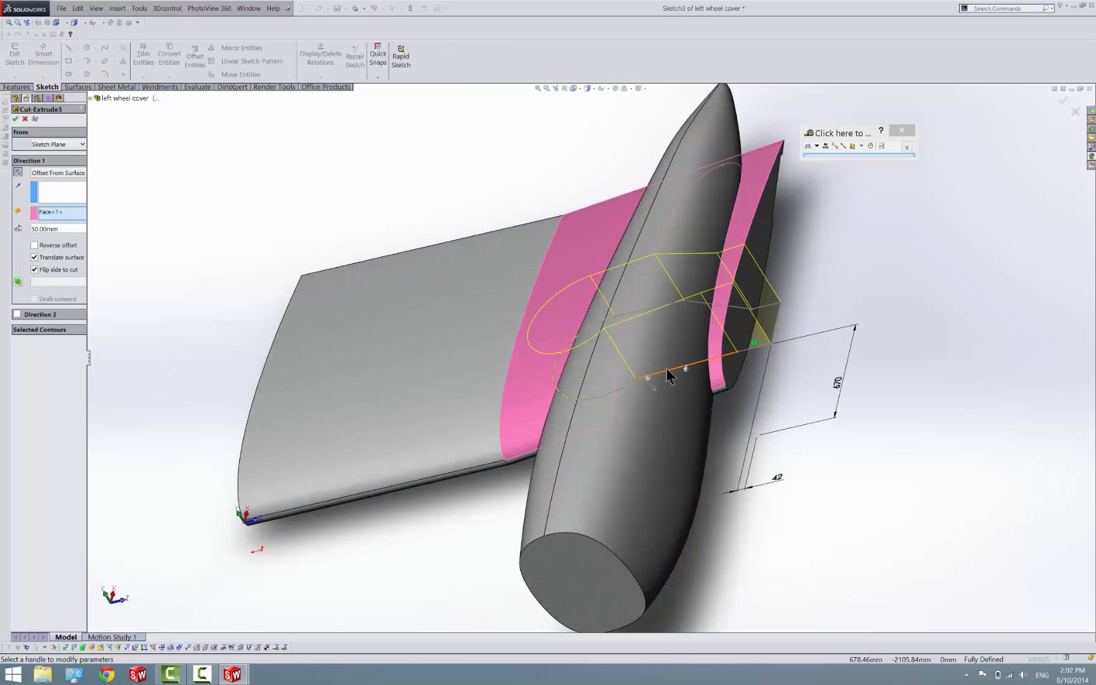
pyautogui.moveTo(623, 335); pyautogui.dragTo(600, 317, button='middle')
pyautogui.scroll(1, 600, 317)
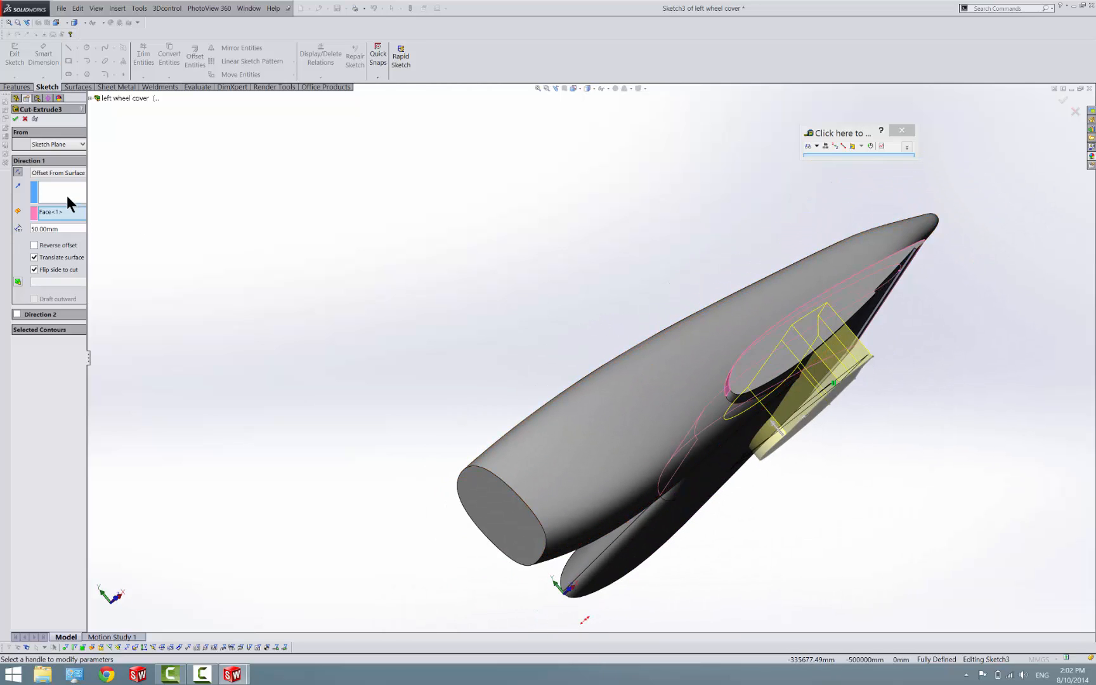
# Reselect Offset From Surface as Cut-Extrude3's end condition, set the offset distance to 15 mm, and apply the edited cut
pyautogui.click(65, 174)
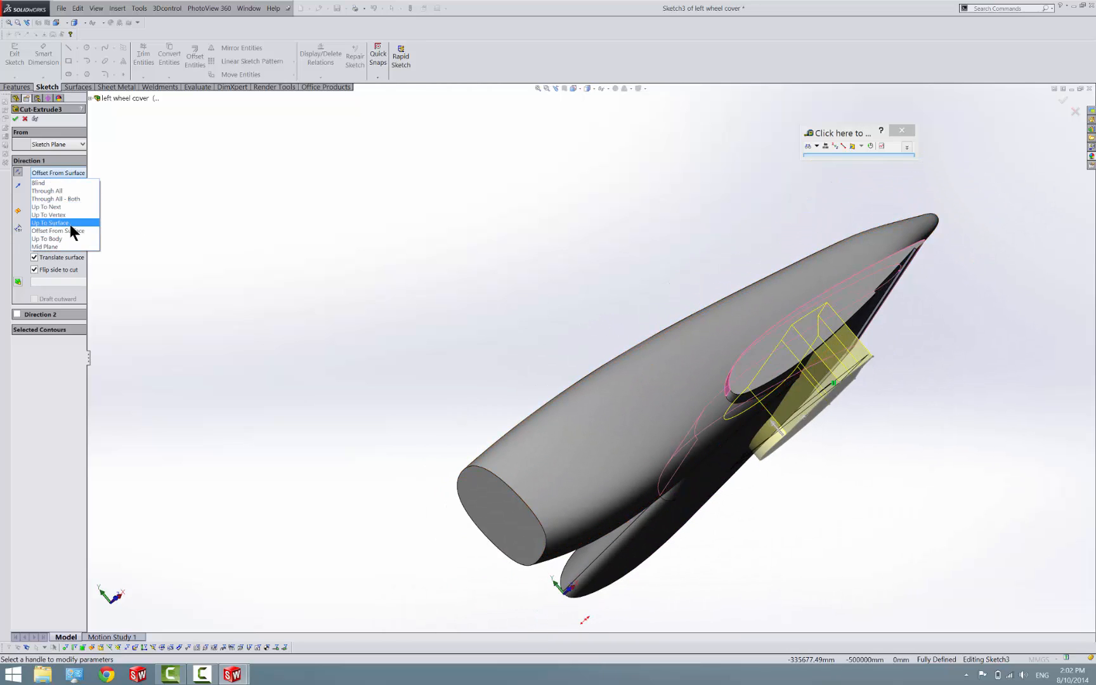
pyautogui.click(71, 227)
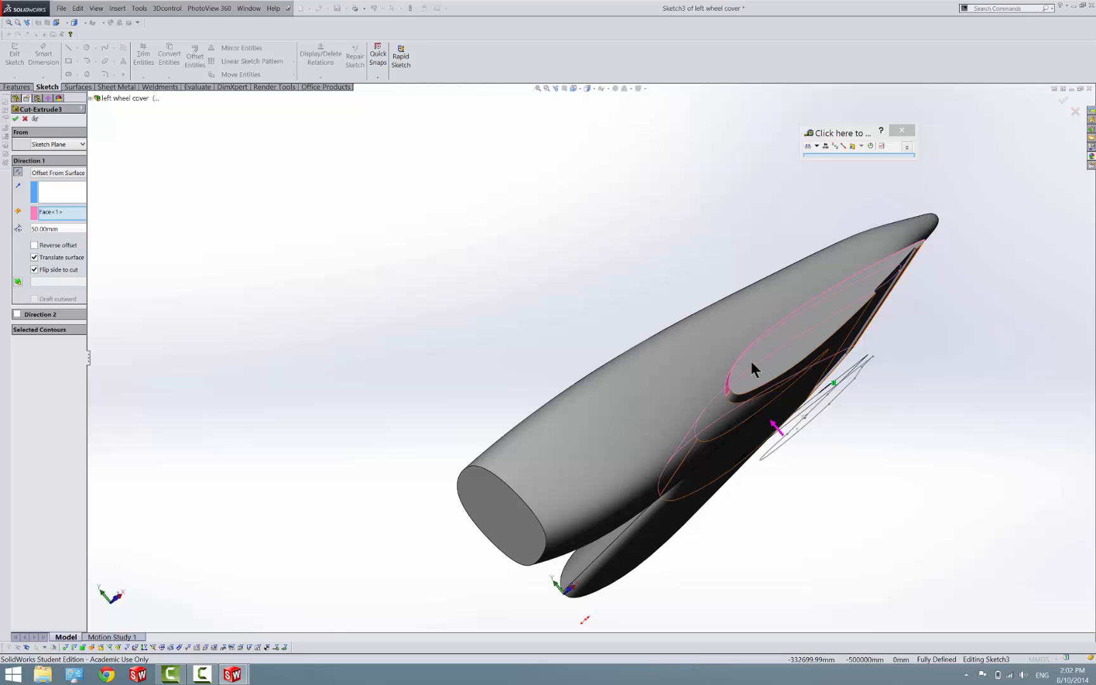
pyautogui.moveTo(752, 361); pyautogui.dragTo(739, 355, button='middle')
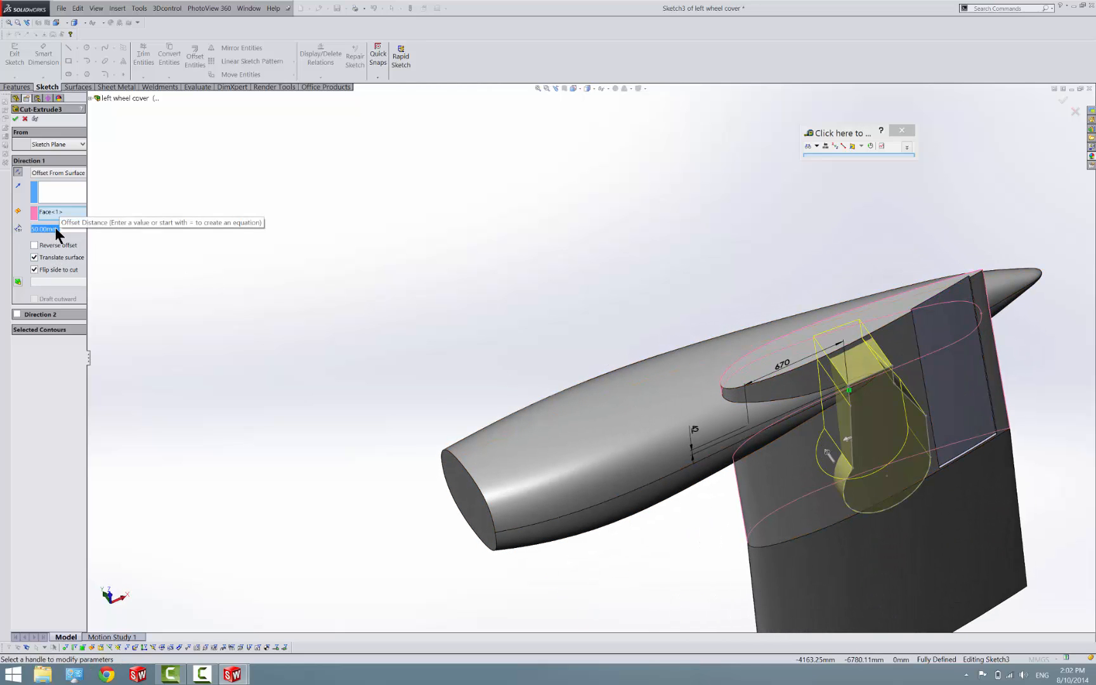
pyautogui.write('15')
pyautogui.press('Return')
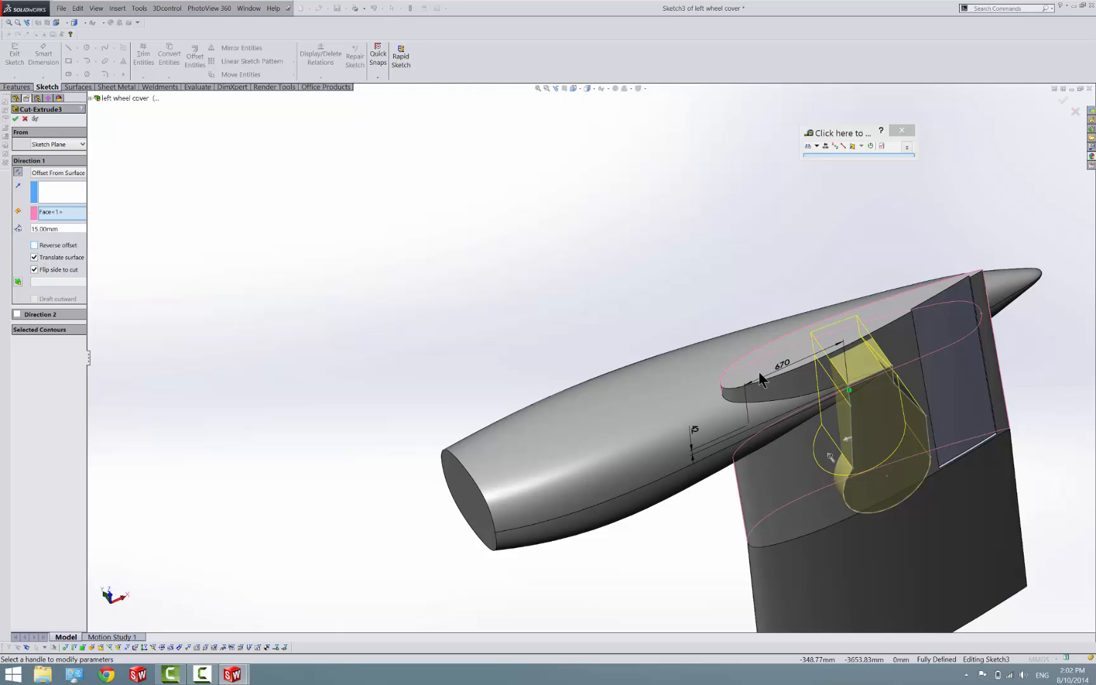
pyautogui.scroll(-6, 756, 425)
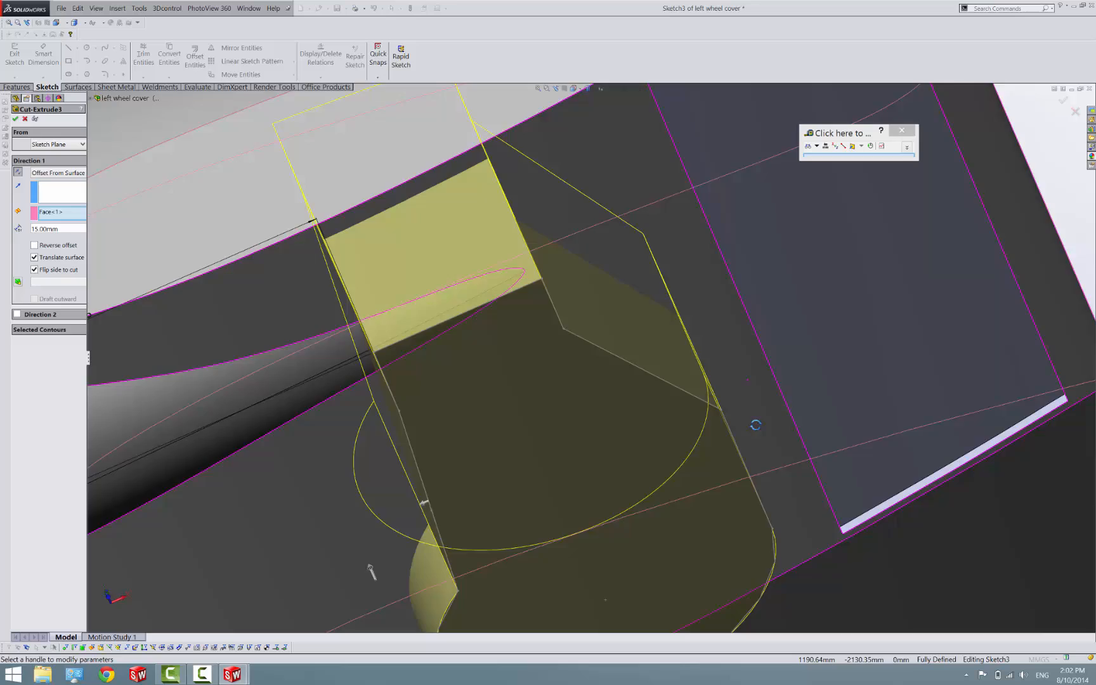
pyautogui.moveTo(756, 425); pyautogui.dragTo(787, 460, button='middle')
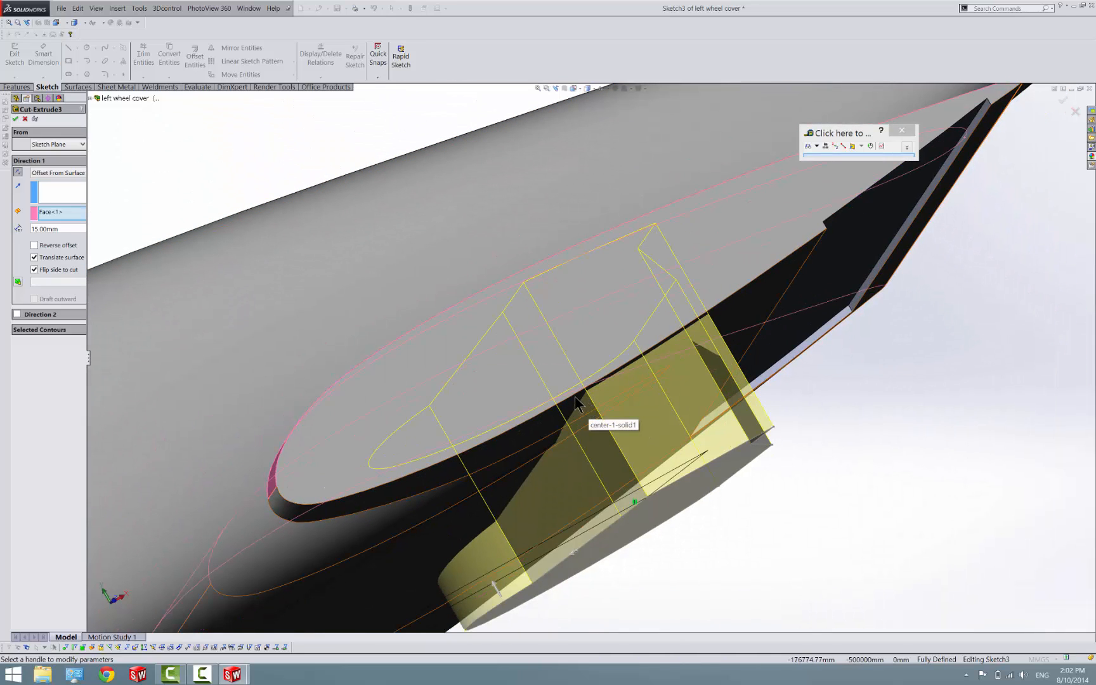
pyautogui.click(16, 119)
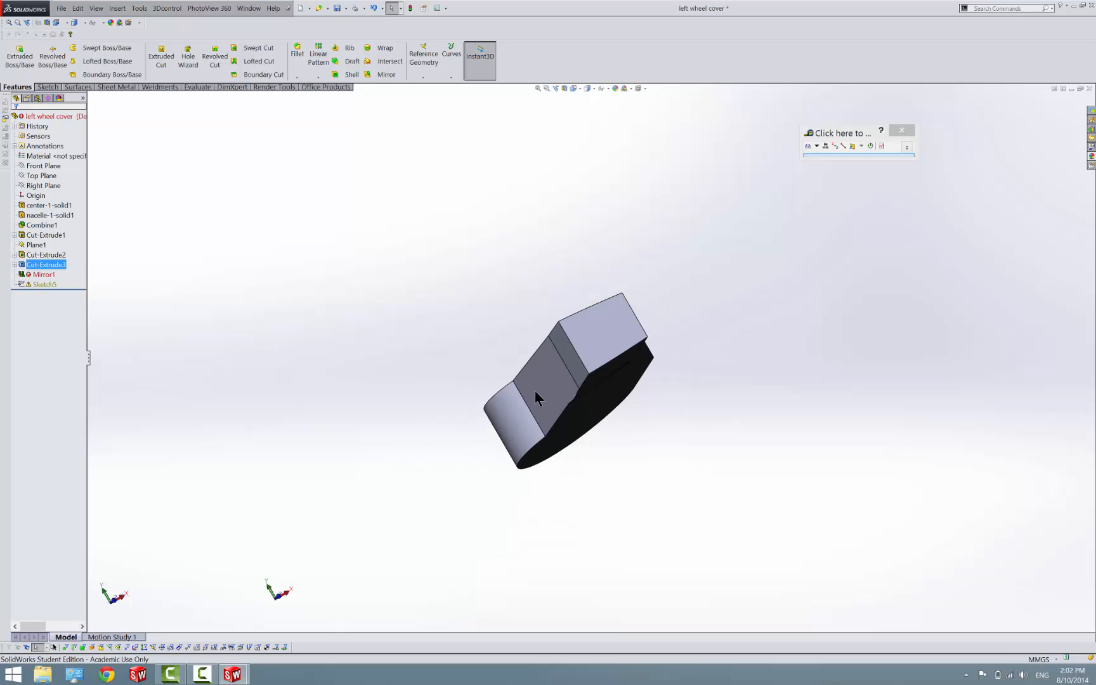
pyautogui.click(547, 397)
pyautogui.moveTo(547, 392)
pyautogui.mouseDown(button='middle')
pyautogui.moveTo(594, 448)
pyautogui.moveTo(577, 435)
pyautogui.moveTo(559, 456)
pyautogui.mouseUp(button='middle')
pyautogui.click(541, 441)
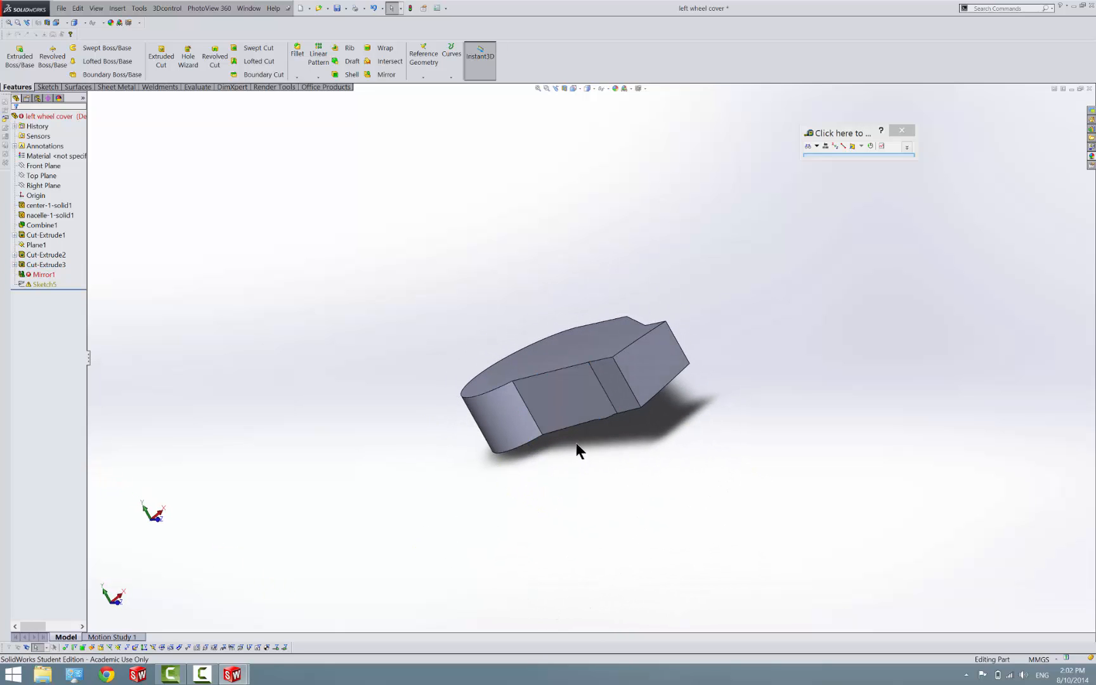
pyautogui.moveTo(546, 389); pyautogui.dragTo(632, 406, button='middle')
pyautogui.click(160, 57)
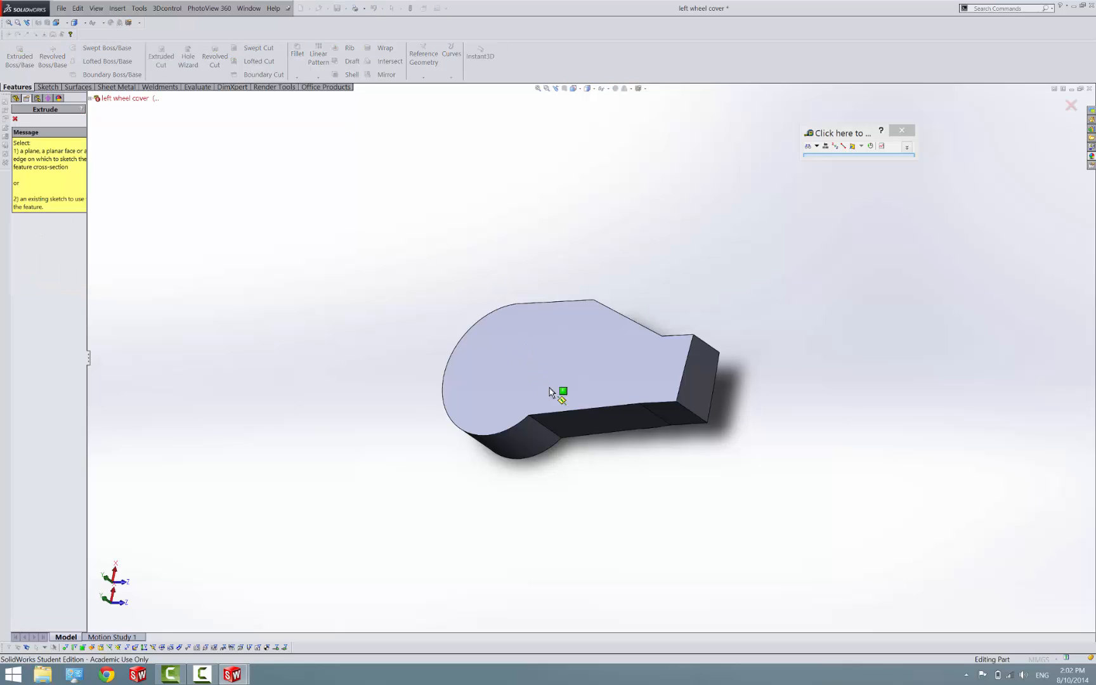
pyautogui.scroll(-2, 588, 368)
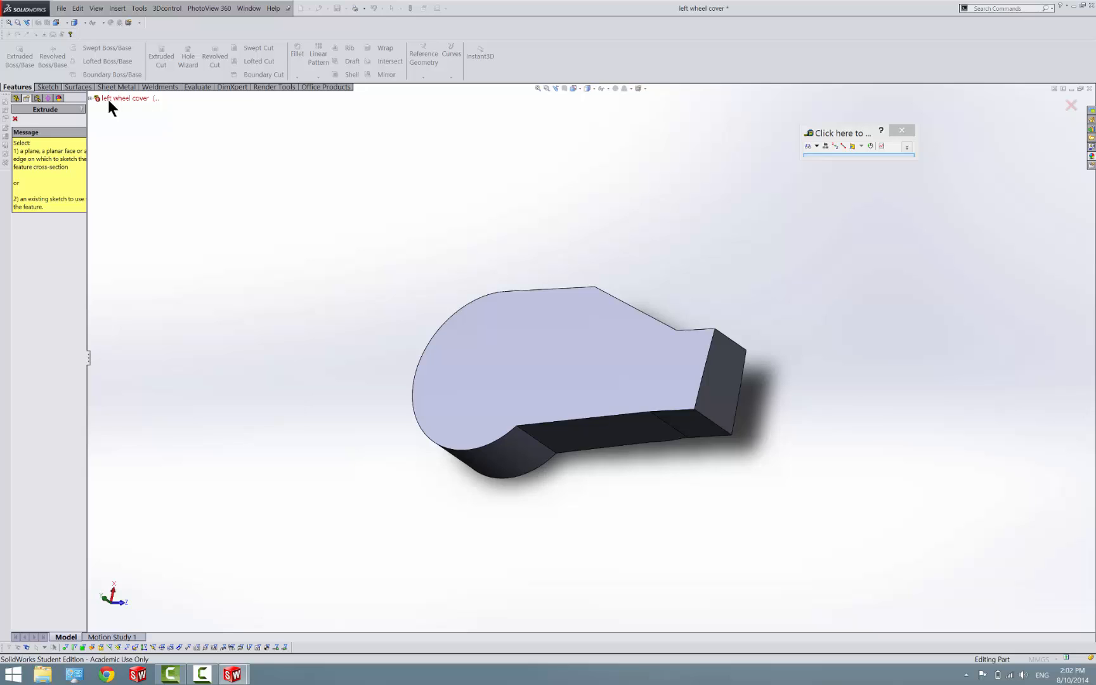
pyautogui.moveTo(355, 269); pyautogui.dragTo(386, 176, button='middle')
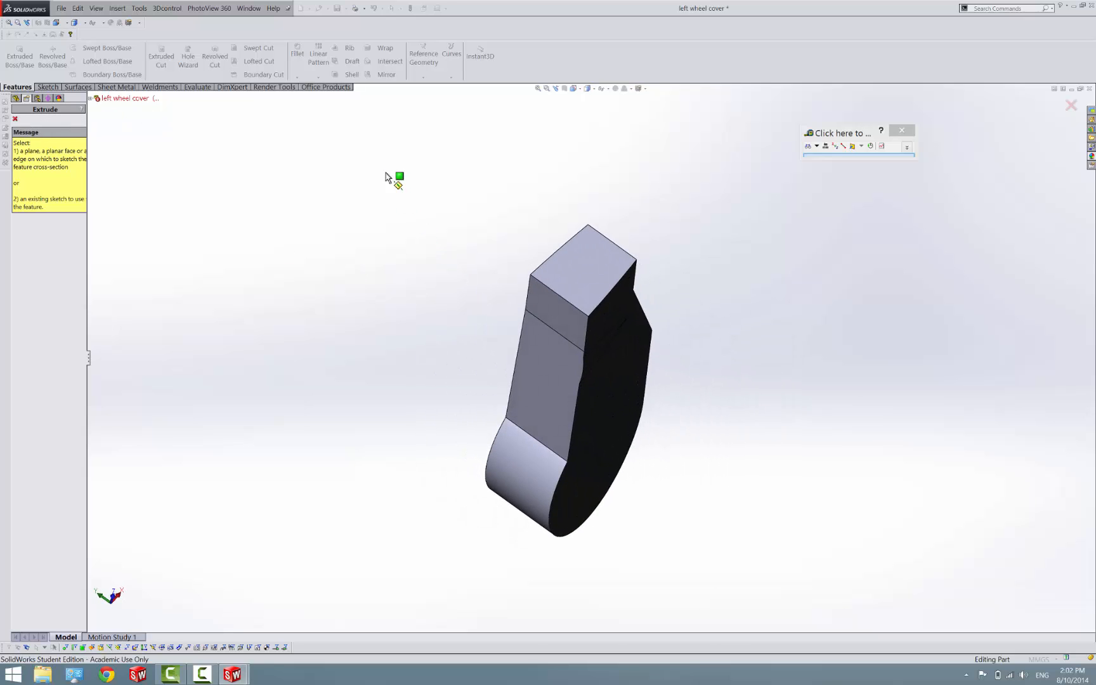
pyautogui.click(16, 119)
# Delete the Mirror1 feature and Sketch5 from the left wheel cover part
pyautogui.click(37, 274)
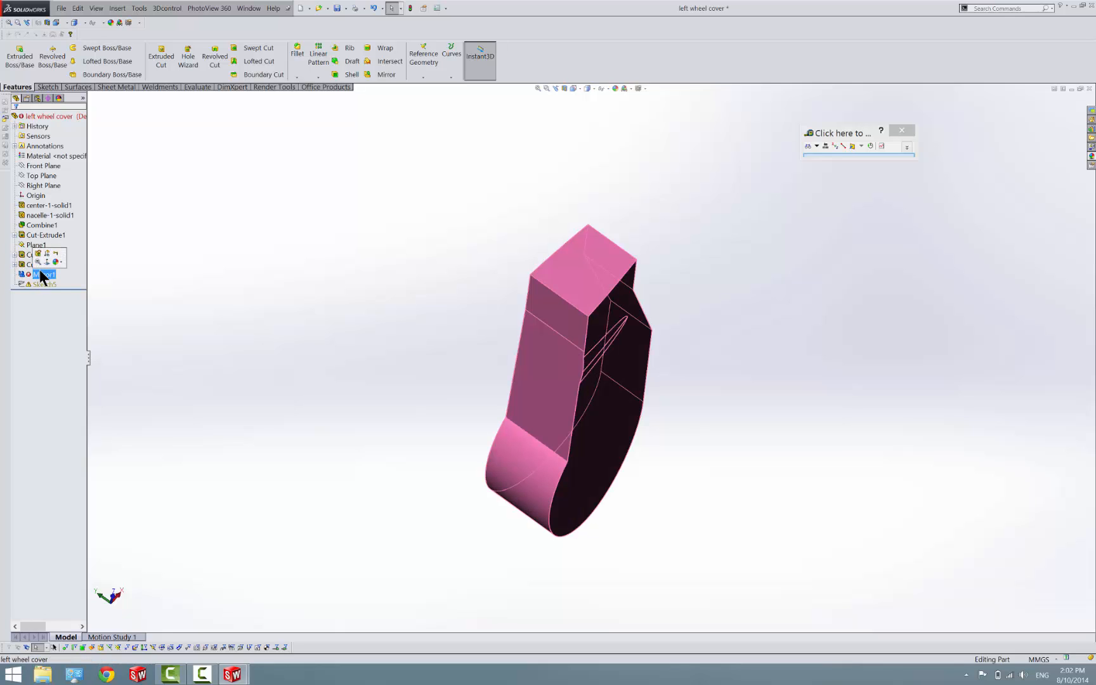
pyautogui.keyDown('ctrl'); pyautogui.click(52, 283); pyautogui.keyUp('ctrl')
pyautogui.press('Delete')
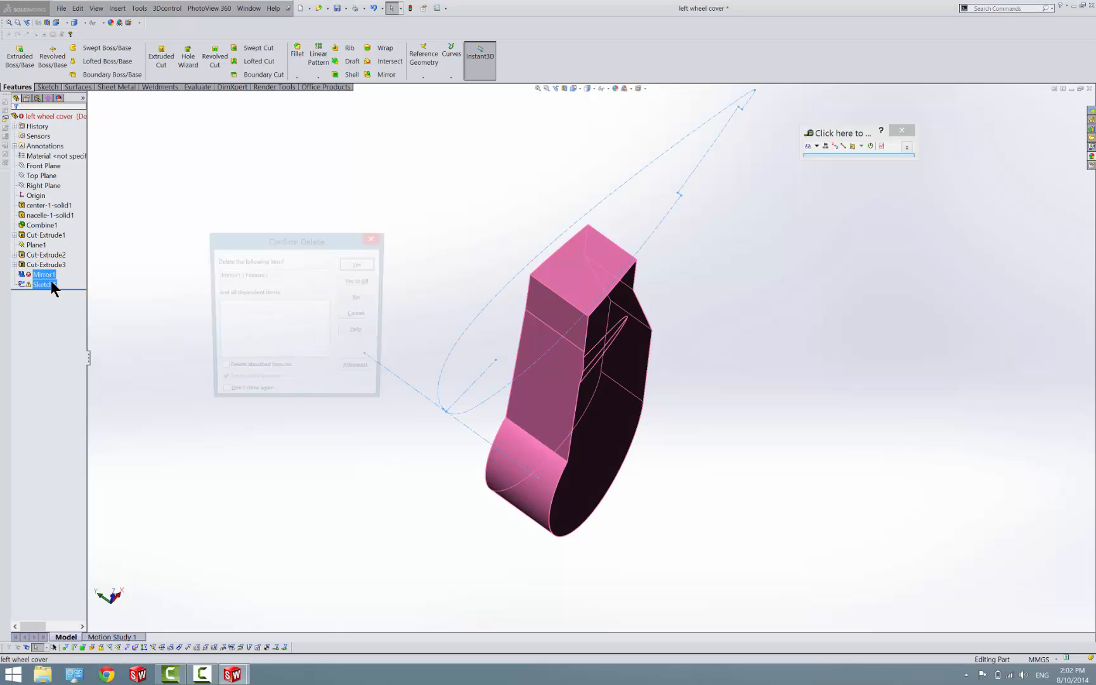
pyautogui.click(363, 282)
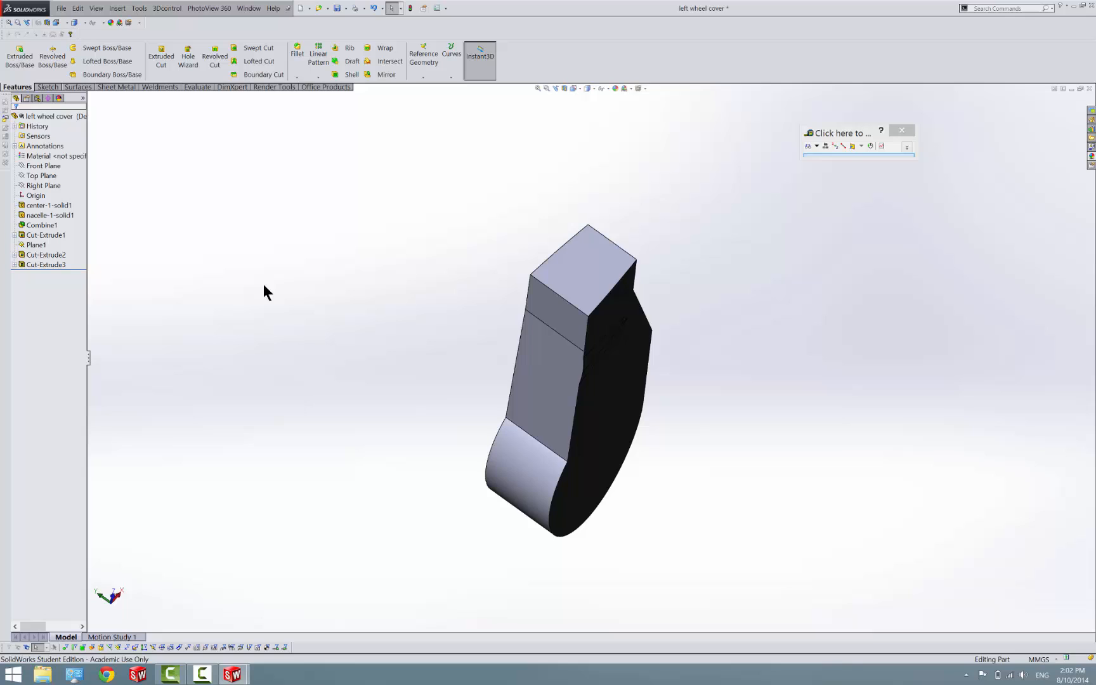
# Edit Cut-Extrude3 to use a Blind end condition with a depth of about 406 mm and apply it
pyautogui.click(42, 263)
pyautogui.rightClick(41, 262)
pyautogui.click(51, 241)
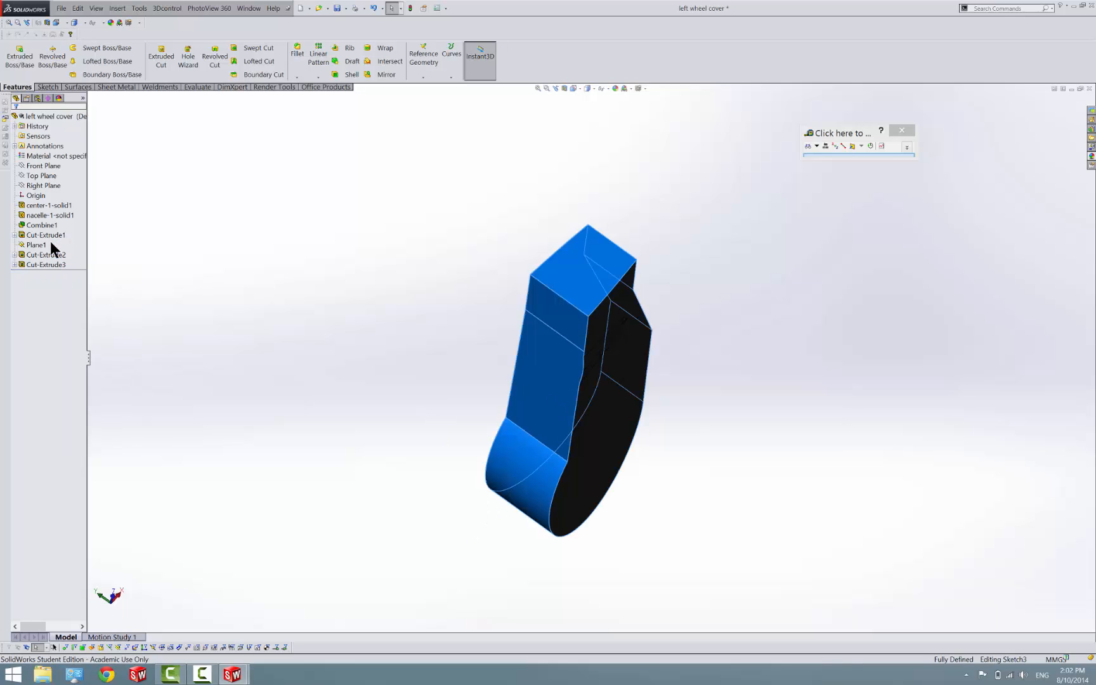
pyautogui.click(59, 172)
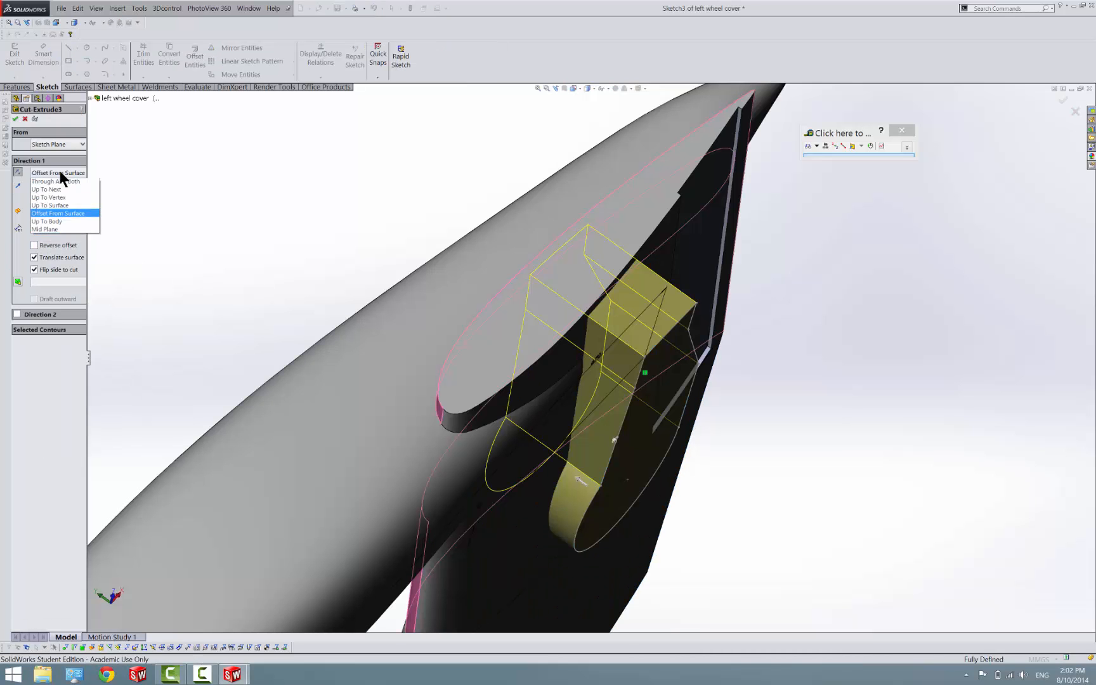
pyautogui.click(61, 182)
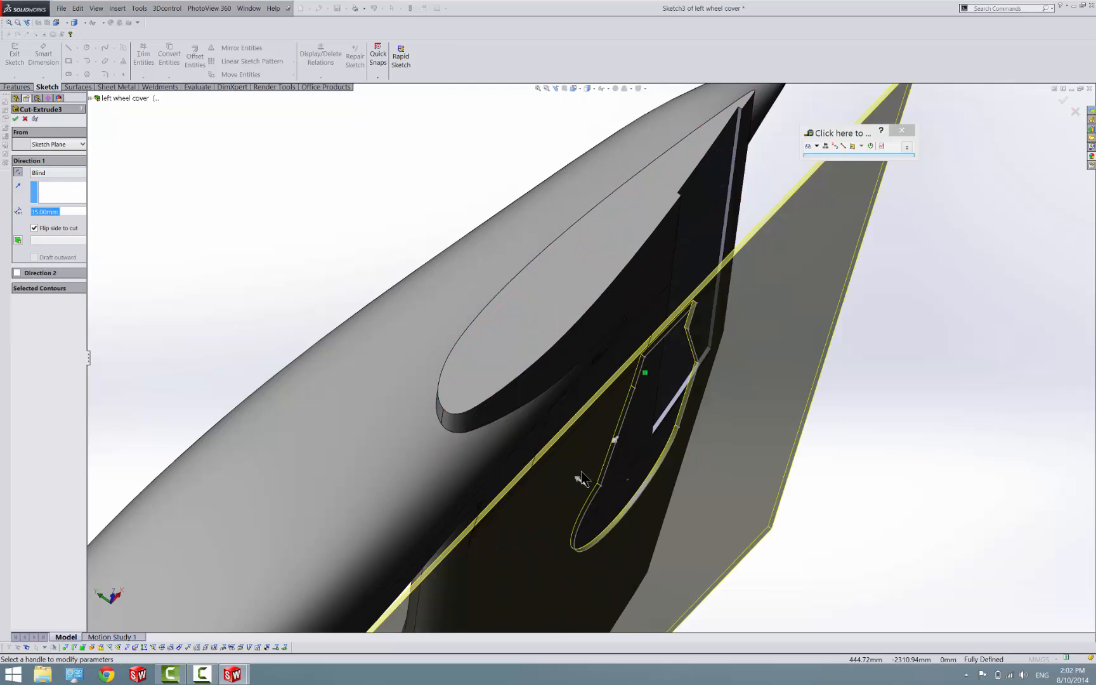
pyautogui.click(581, 479)
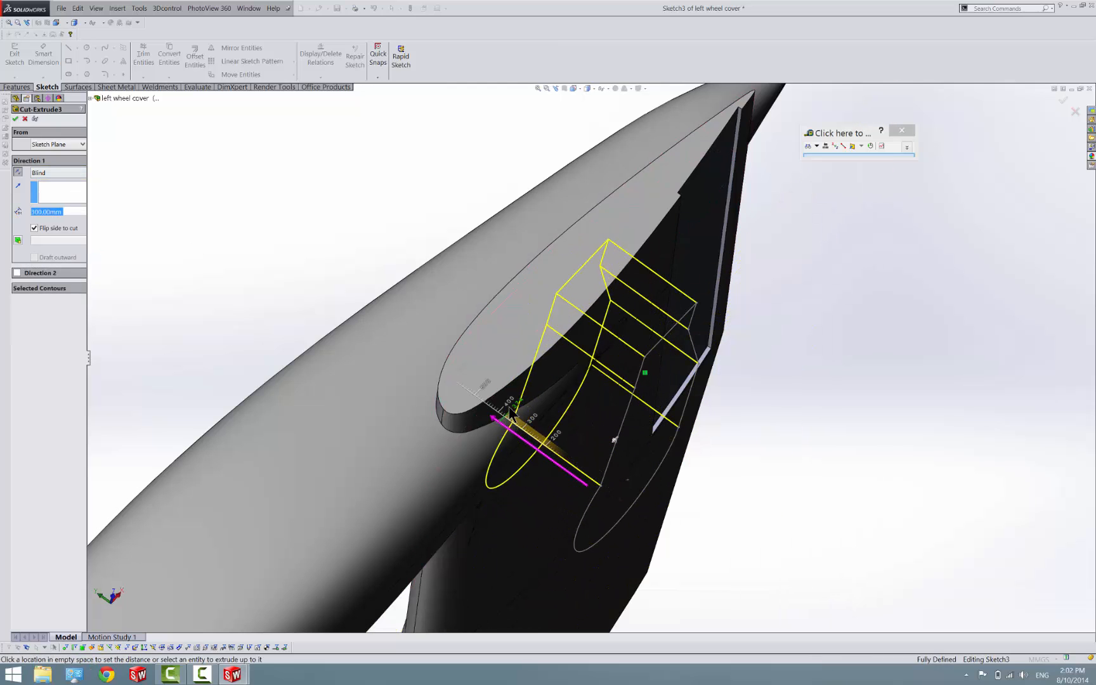
pyautogui.click(512, 413)
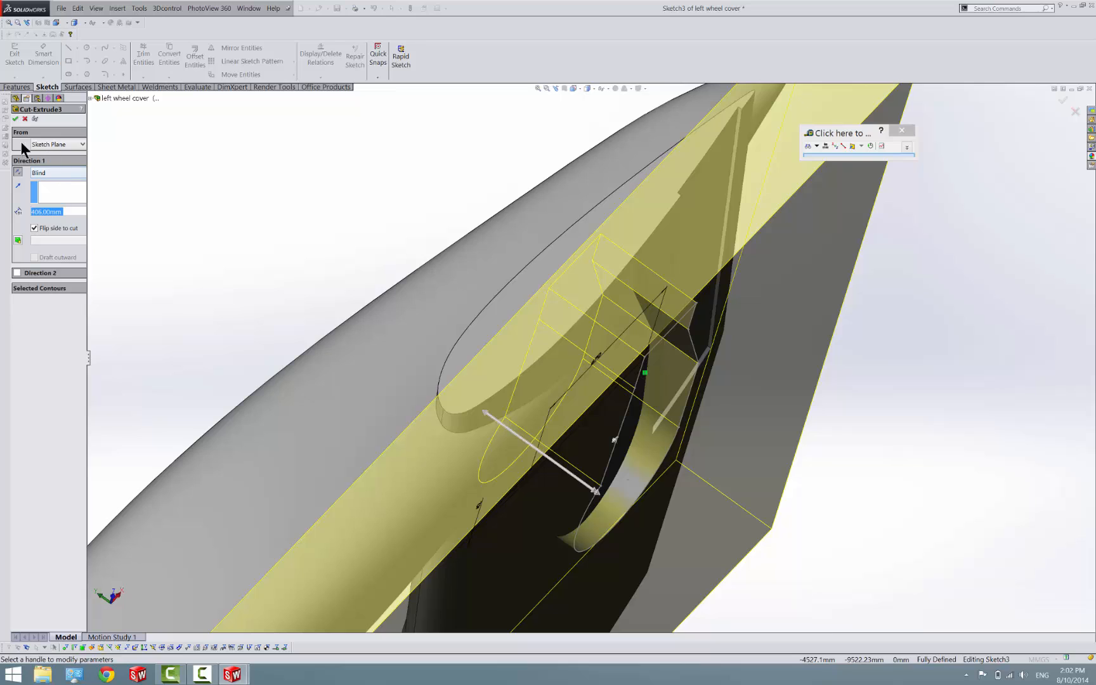
pyautogui.click(16, 119)
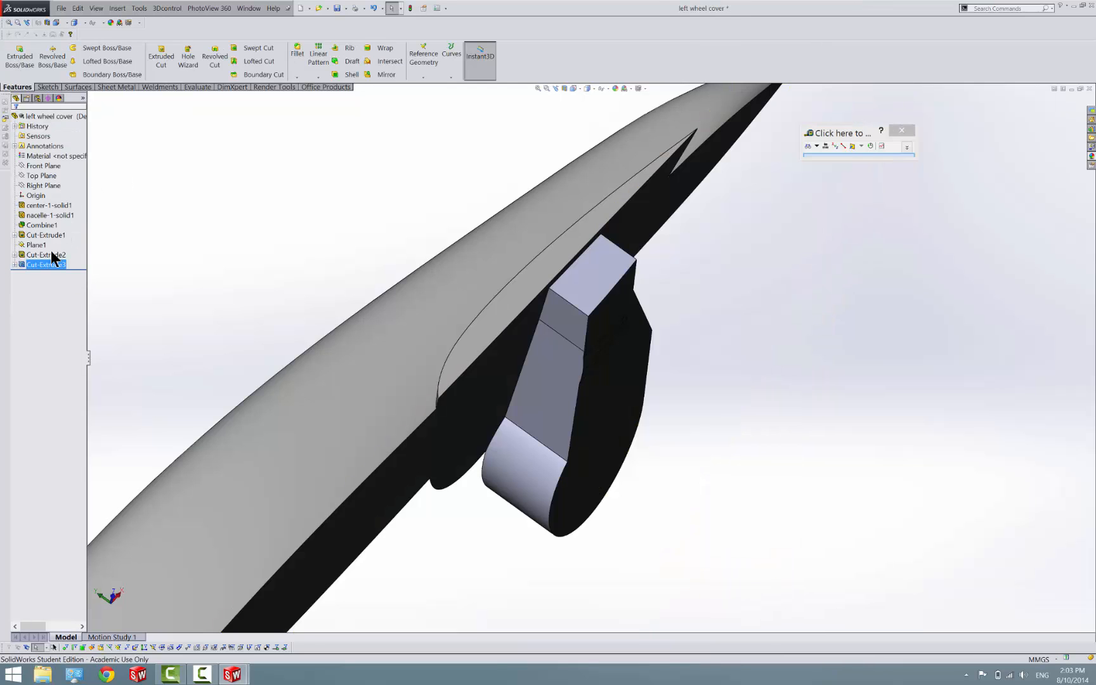
# Edit Cut-Extrude3 again, set its end condition to Through All, and apply the cut
pyautogui.rightClick(44, 262)
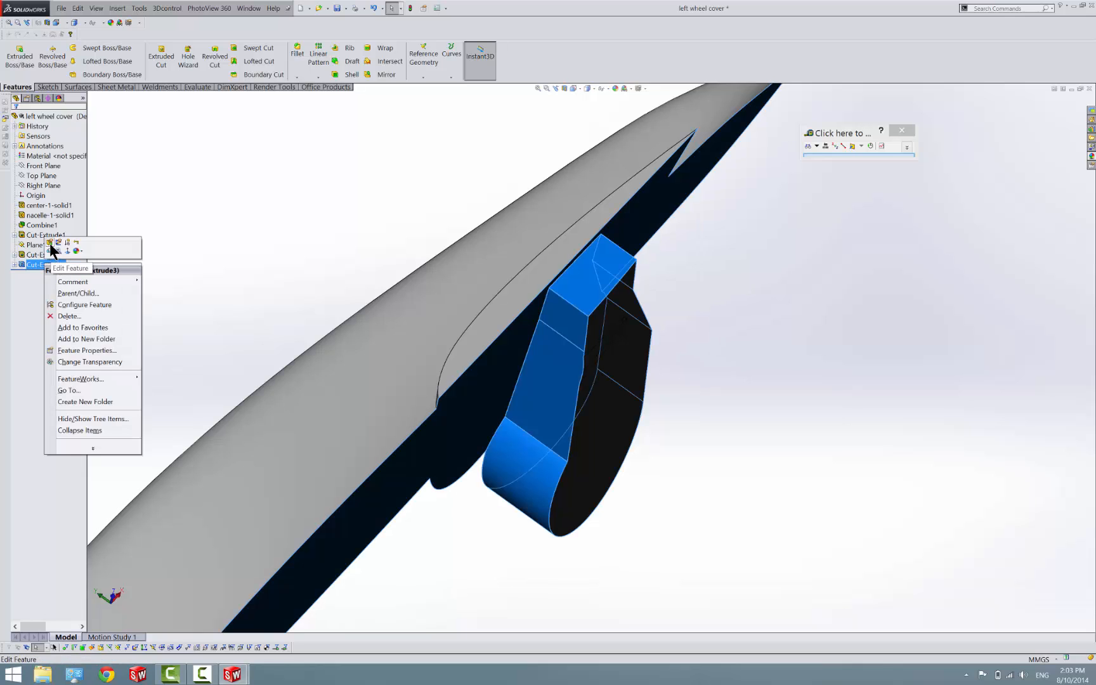
pyautogui.click(49, 243)
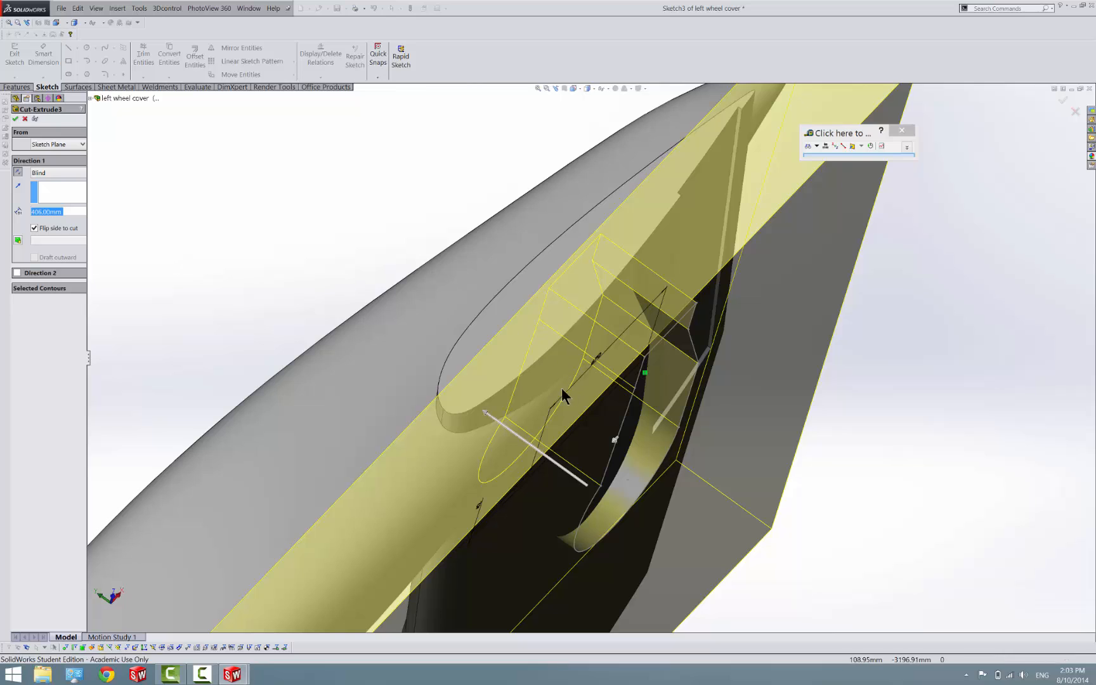
pyautogui.click(483, 413)
pyautogui.click(323, 314)
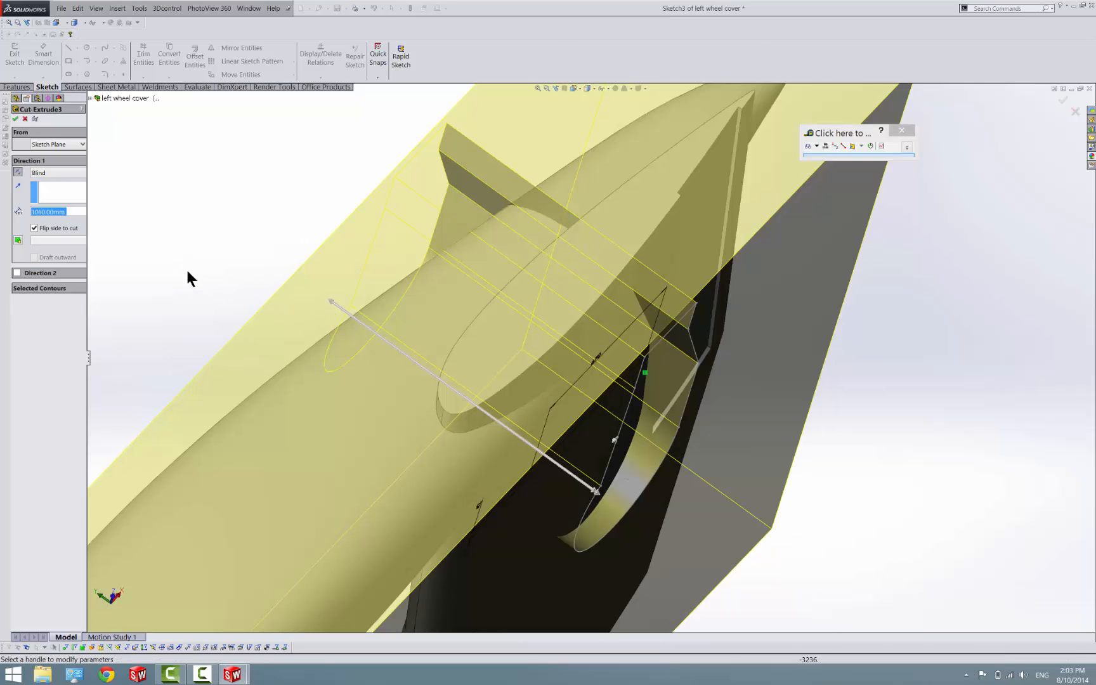
pyautogui.click(52, 172)
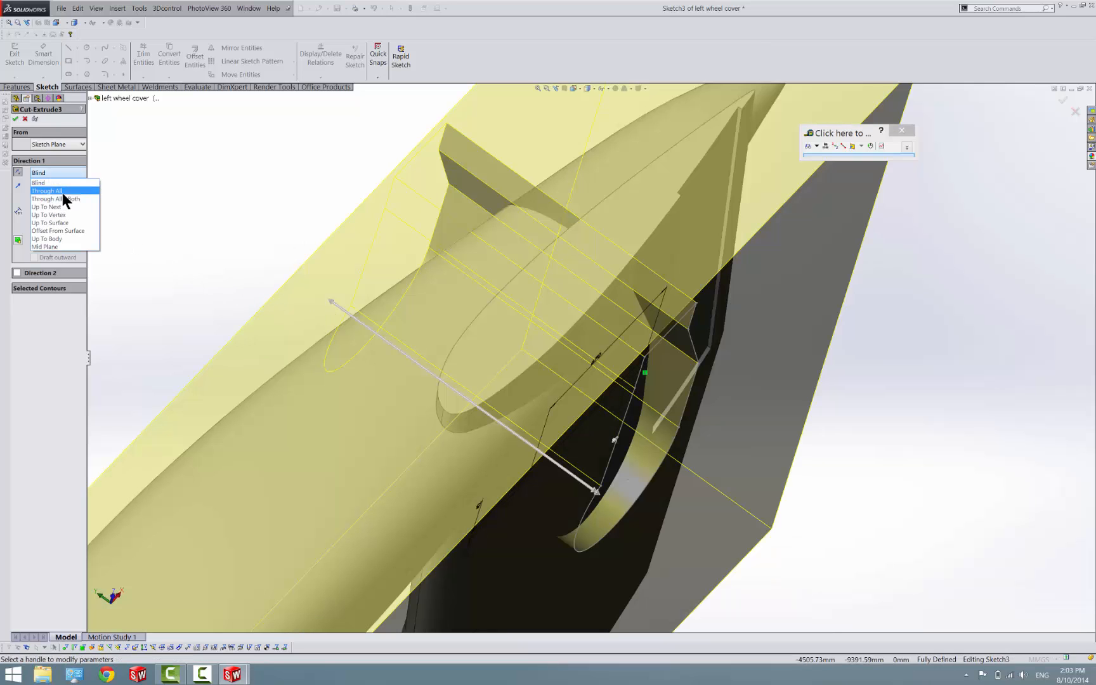
pyautogui.click(62, 190)
pyautogui.click(16, 119)
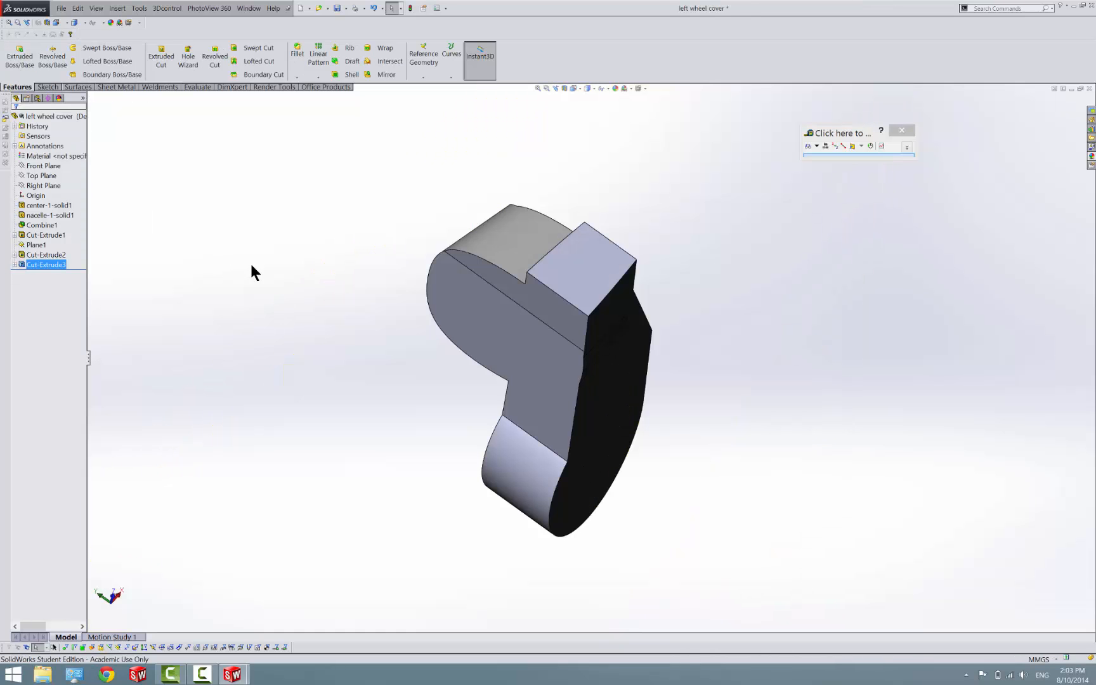
# Open a new sketch on the narrow flat side face at the straight end of the wheel cover
pyautogui.moveTo(599, 392); pyautogui.dragTo(640, 284, button='middle')
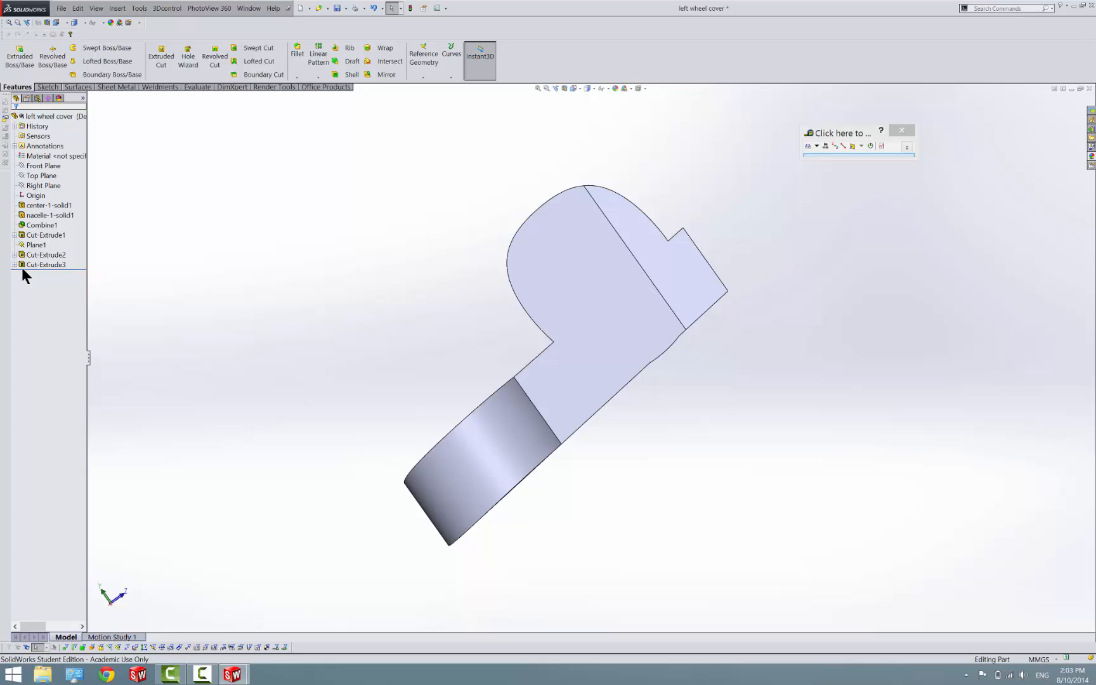
pyautogui.click(545, 378)
pyautogui.moveTo(545, 379)
pyautogui.mouseDown(button='middle')
pyautogui.moveTo(491, 462)
pyautogui.moveTo(425, 515)
pyautogui.moveTo(485, 450)
pyautogui.mouseUp(button='middle')
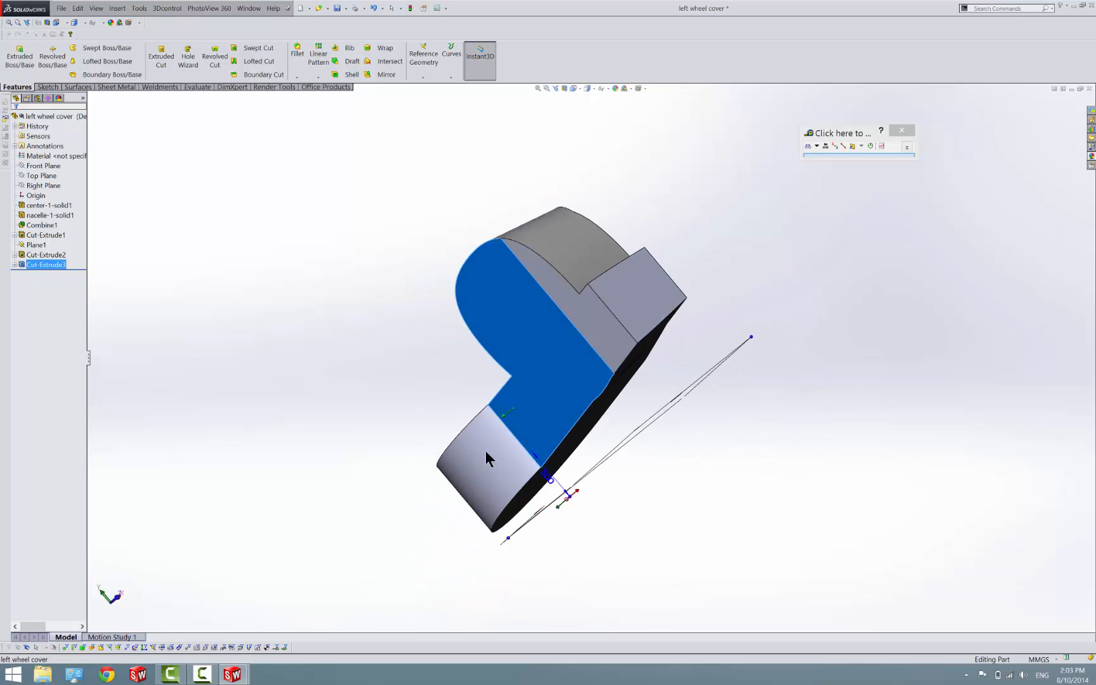
pyautogui.rightClick(638, 303)
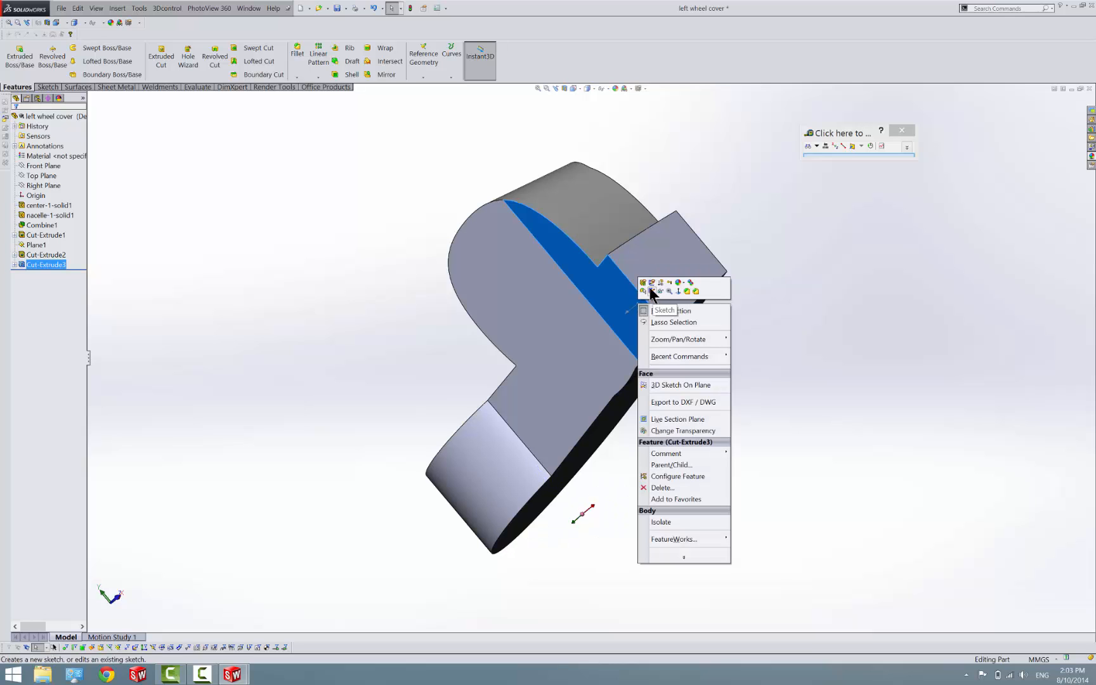
pyautogui.click(652, 287)
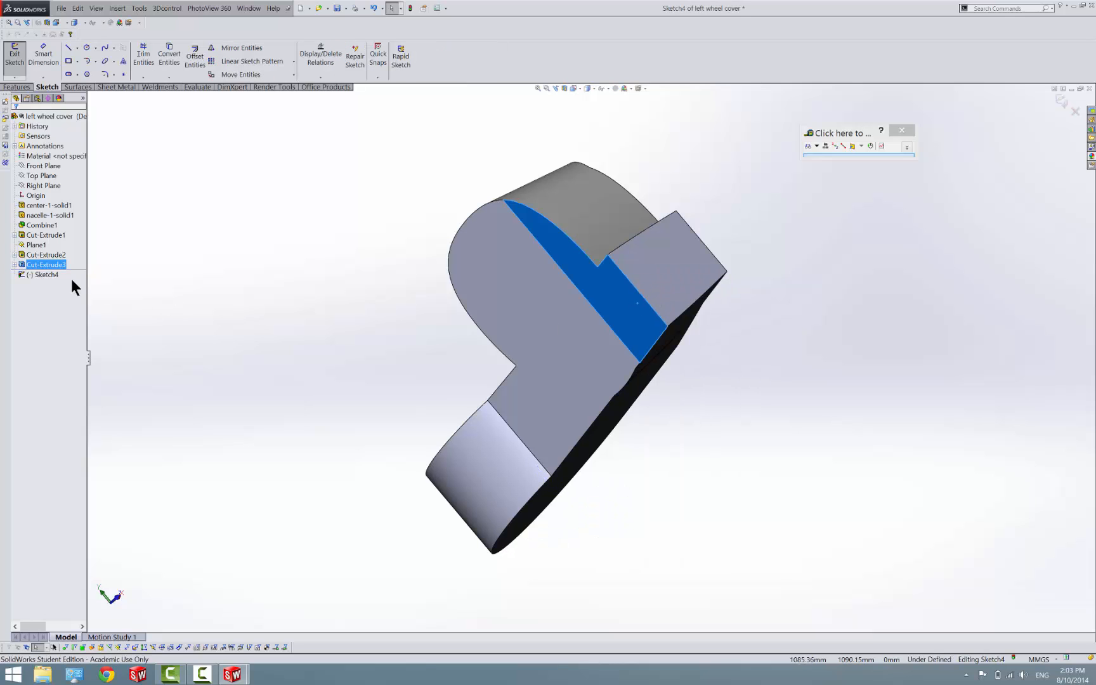
pyautogui.rightClick(49, 274)
pyautogui.click(64, 261)
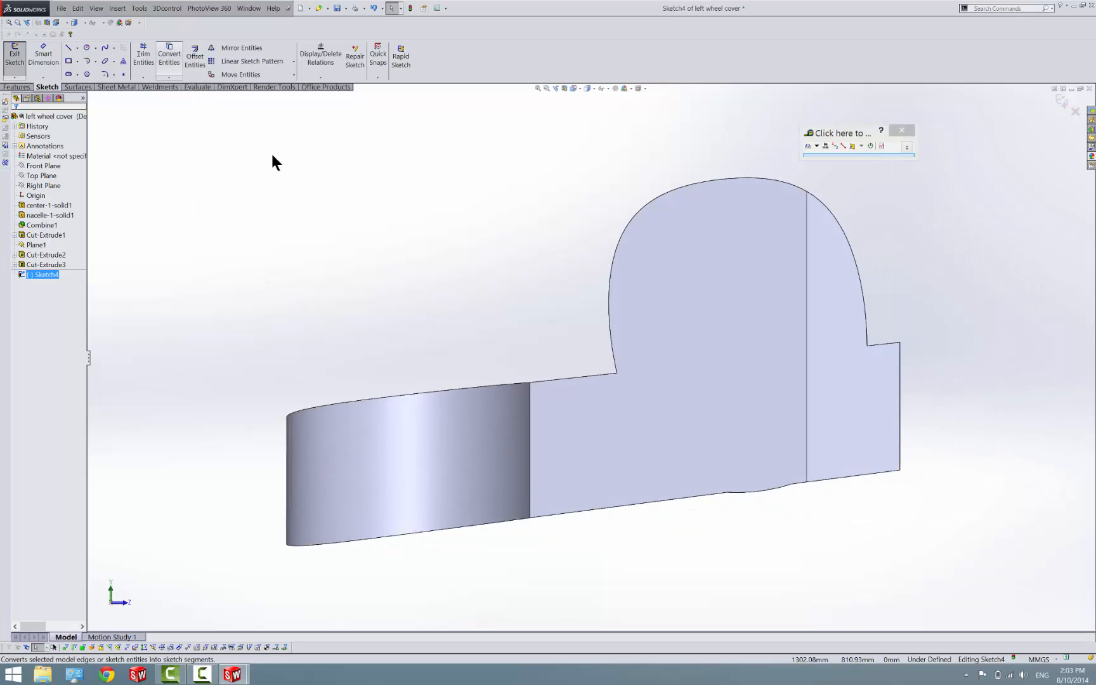
# Convert the outlines of the two flat side faces and the curved side face into sketch entities
pyautogui.click(584, 508)
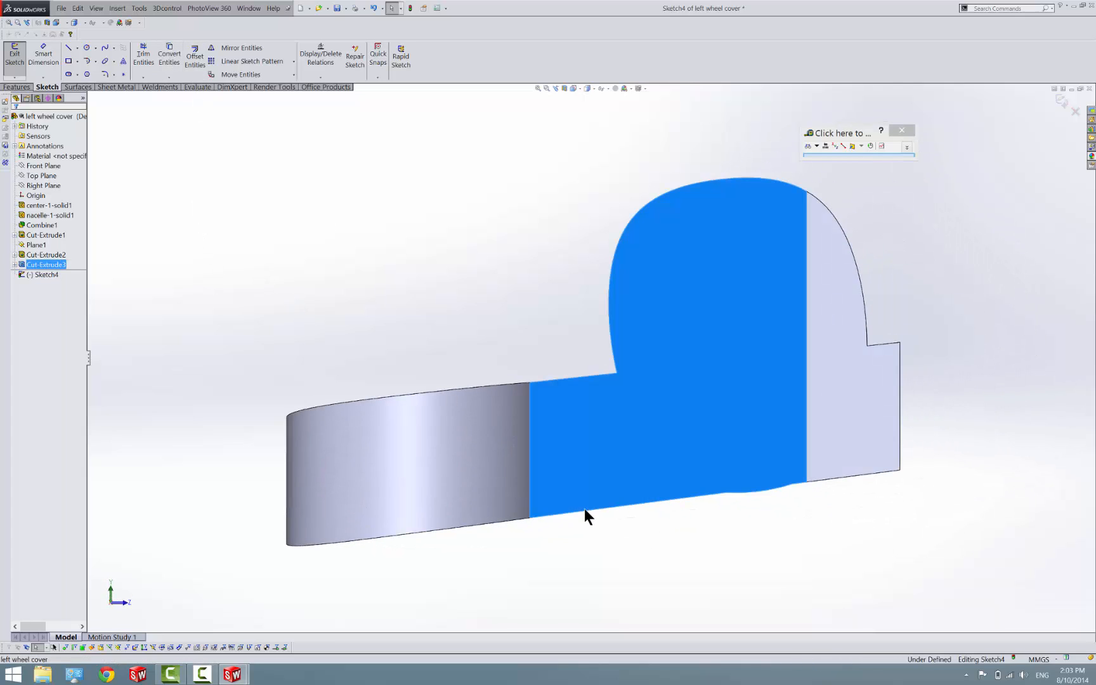
pyautogui.click(585, 510)
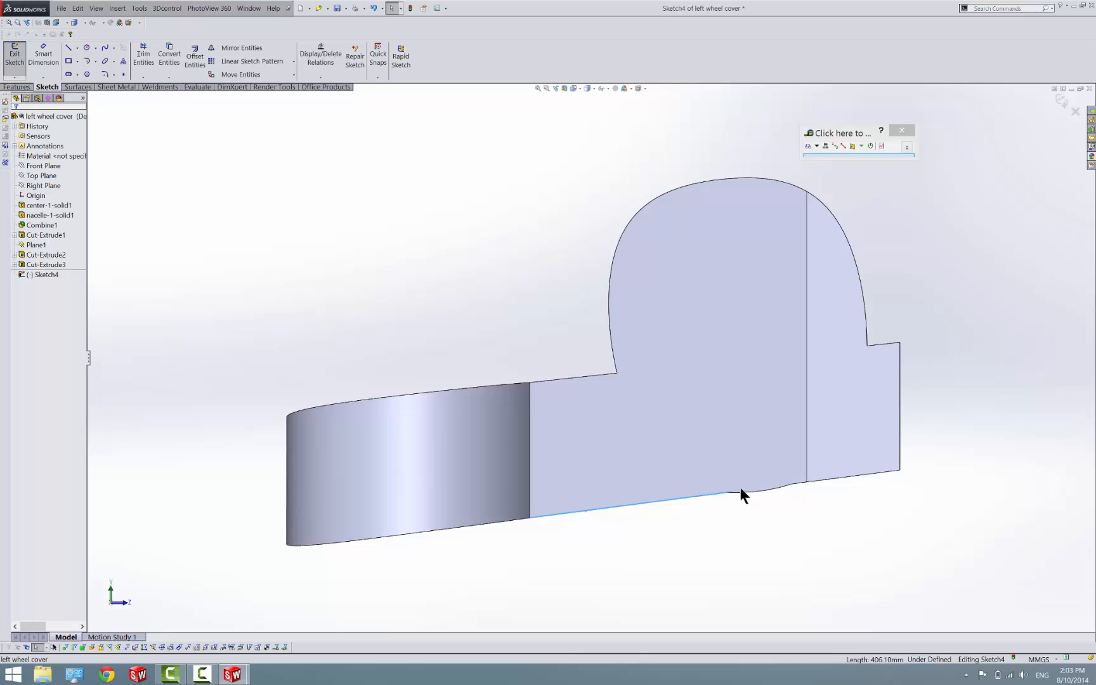
pyautogui.click(818, 478)
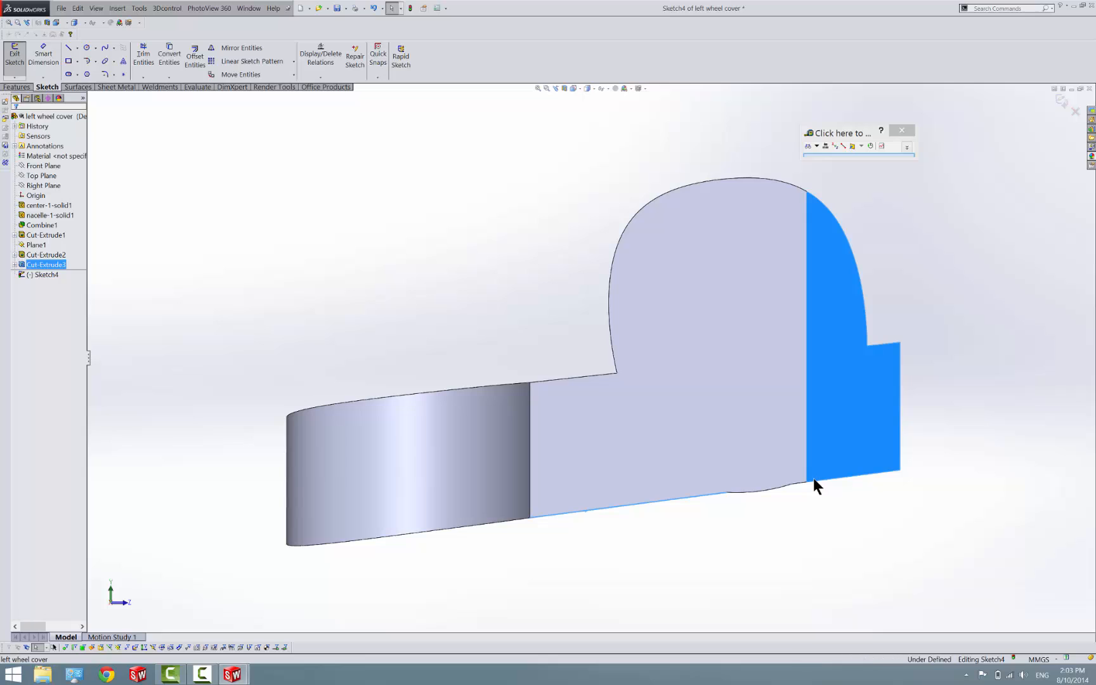
pyautogui.click(688, 430)
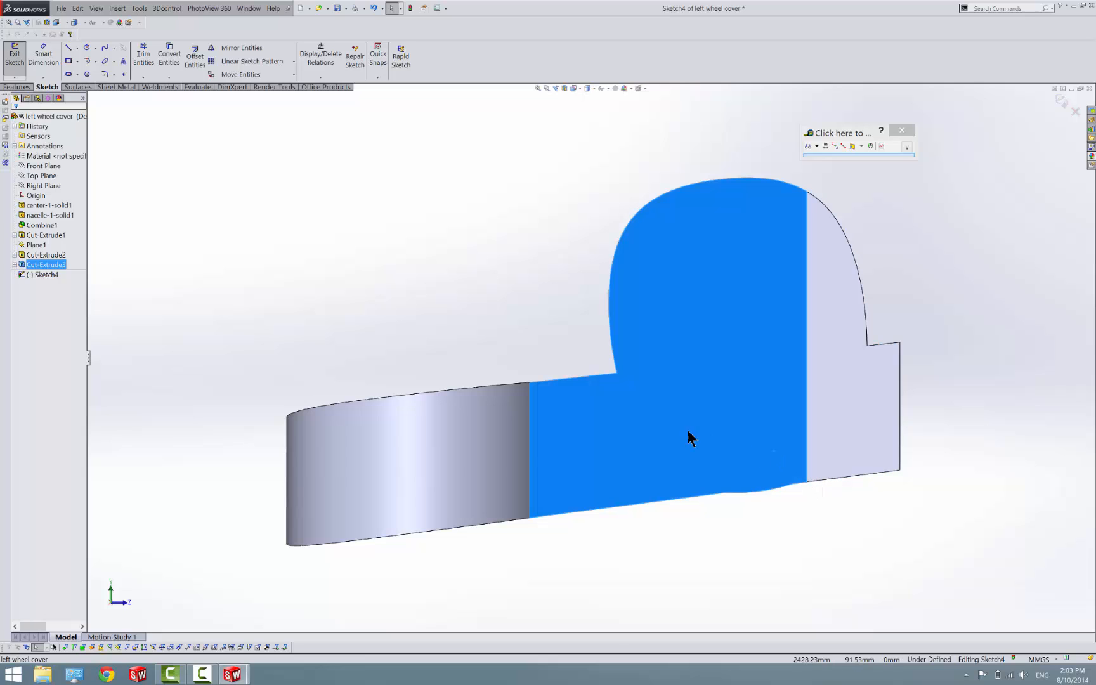
pyautogui.keyDown('ctrl'); pyautogui.click(453, 449); pyautogui.keyUp('ctrl')
pyautogui.keyDown('ctrl'); pyautogui.click(866, 437); pyautogui.keyUp('ctrl')
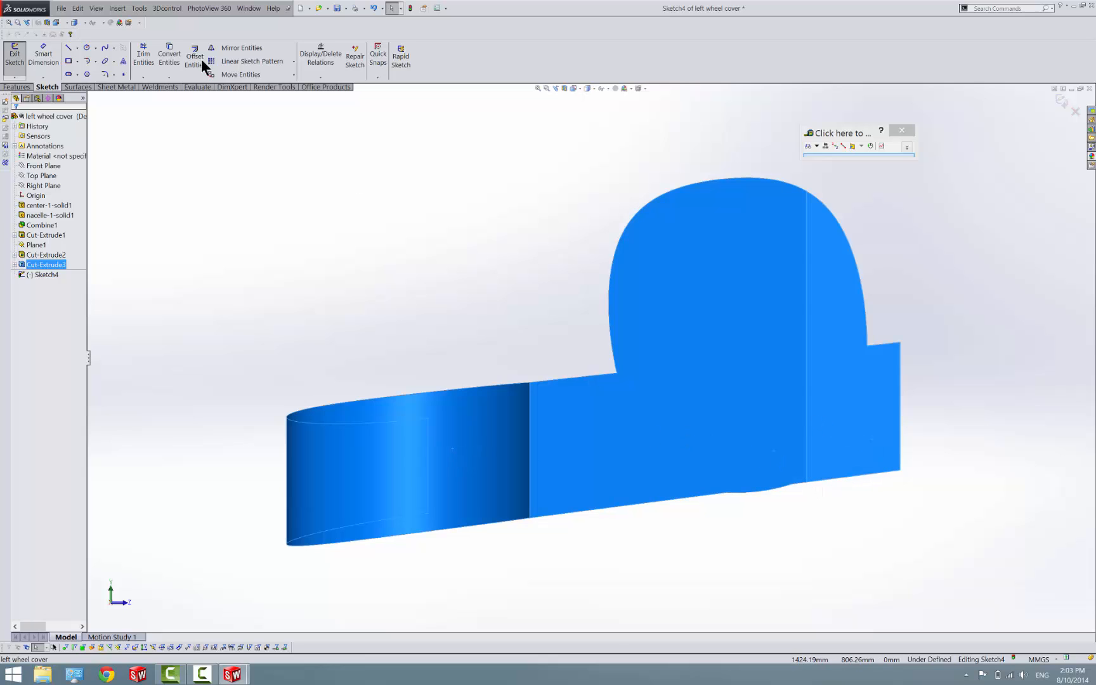
pyautogui.click(169, 55)
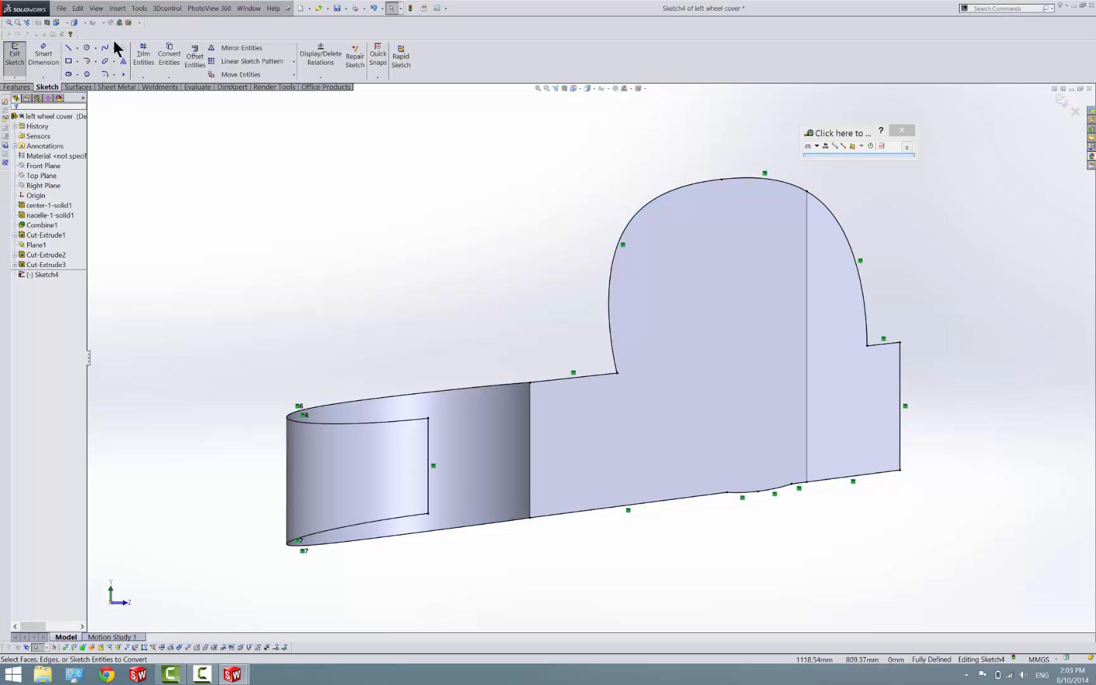
# Power-trim the converted outline, keeping only the segments along the lower edge of the two flat side faces
pyautogui.click(138, 53)
pyautogui.moveTo(200, 484); pyautogui.dragTo(453, 469)
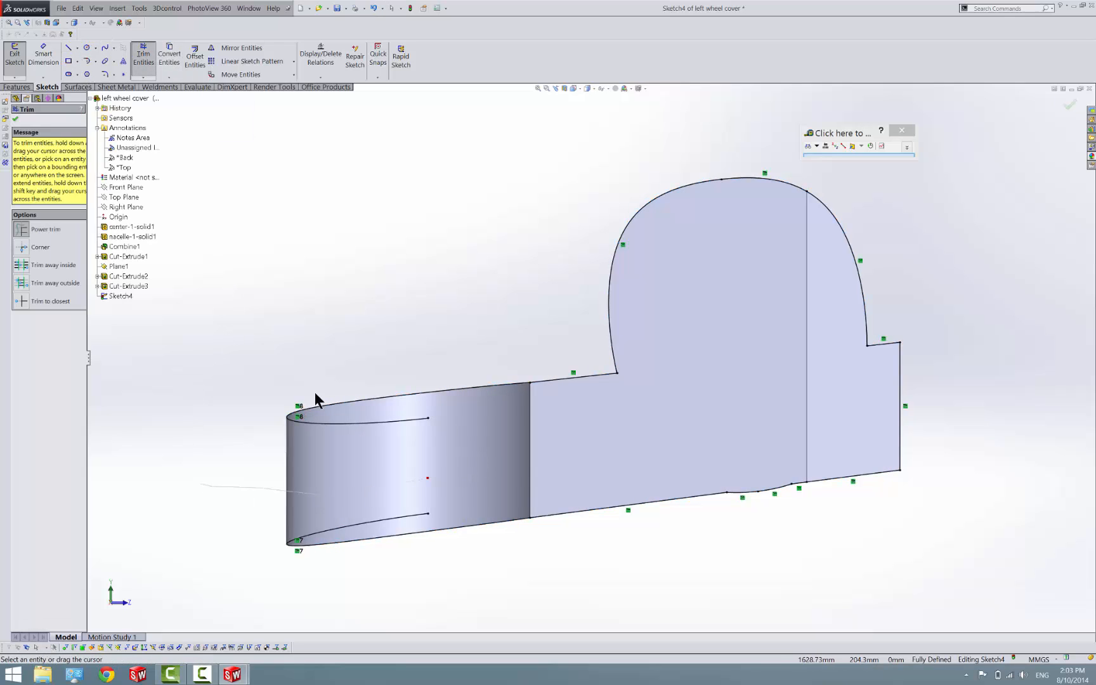
pyautogui.moveTo(316, 393); pyautogui.dragTo(379, 466)
pyautogui.moveTo(385, 519); pyautogui.dragTo(394, 523)
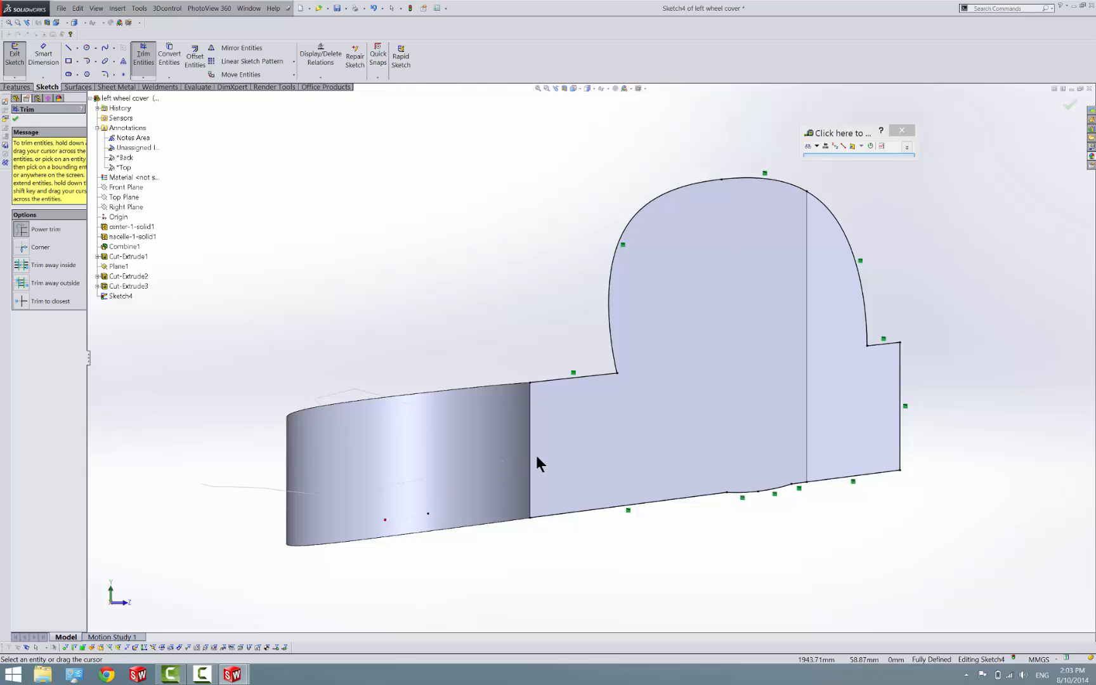
pyautogui.moveTo(537, 456)
pyautogui.mouseDown()
pyautogui.moveTo(580, 359)
pyautogui.moveTo(670, 247)
pyautogui.mouseUp()
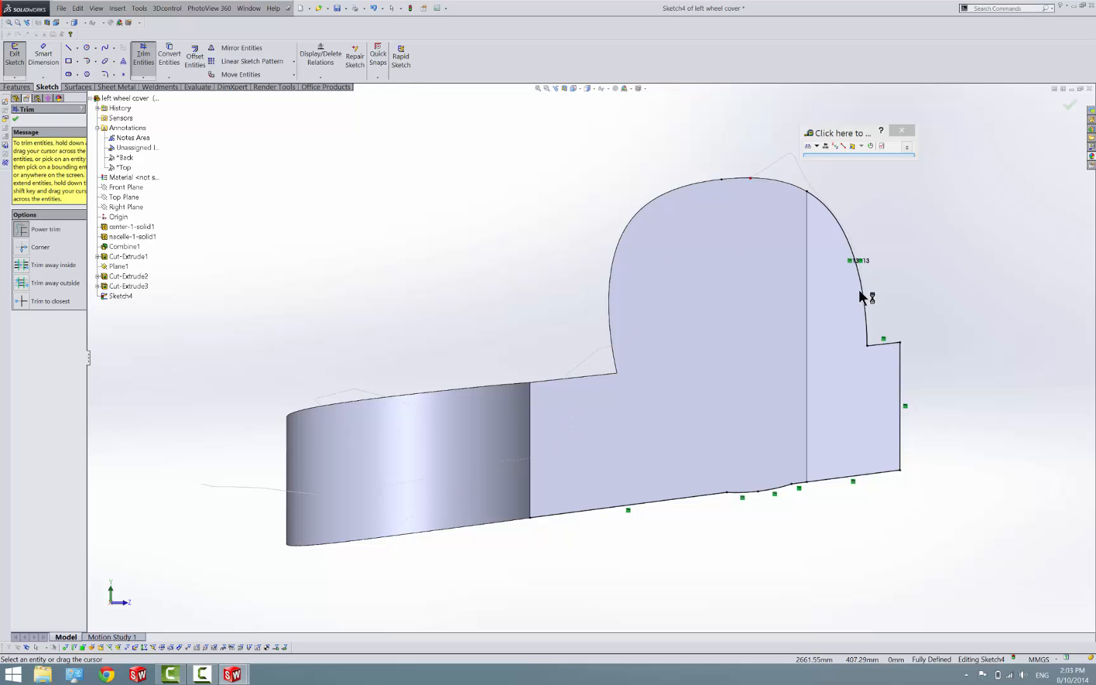
pyautogui.moveTo(861, 293)
pyautogui.mouseDown()
pyautogui.moveTo(900, 362)
pyautogui.moveTo(950, 399)
pyautogui.moveTo(879, 403)
pyautogui.mouseUp()
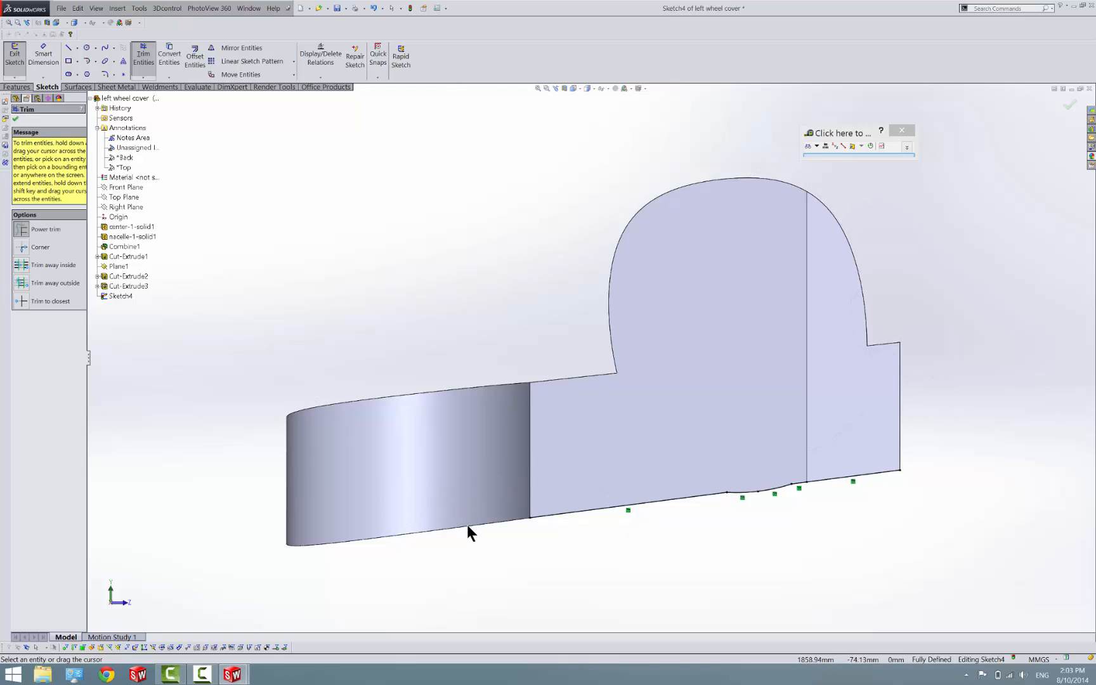
pyautogui.press('Escape')
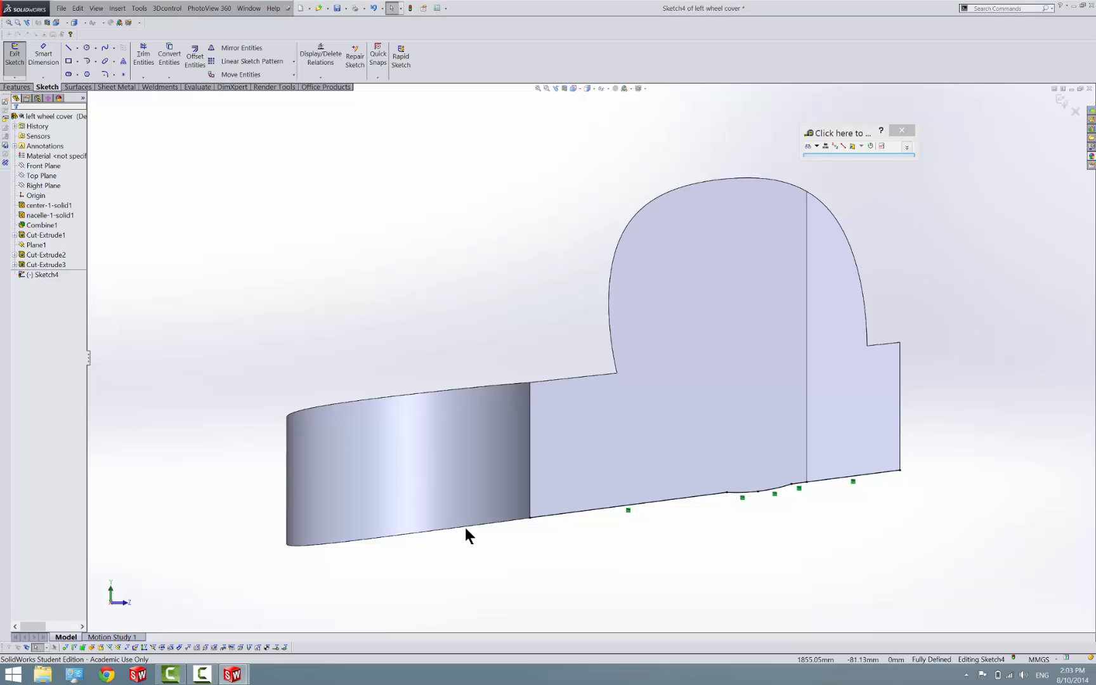
# Draw a line from the lower outline's end across the curved side face to its far lower corner
pyautogui.click(465, 523)
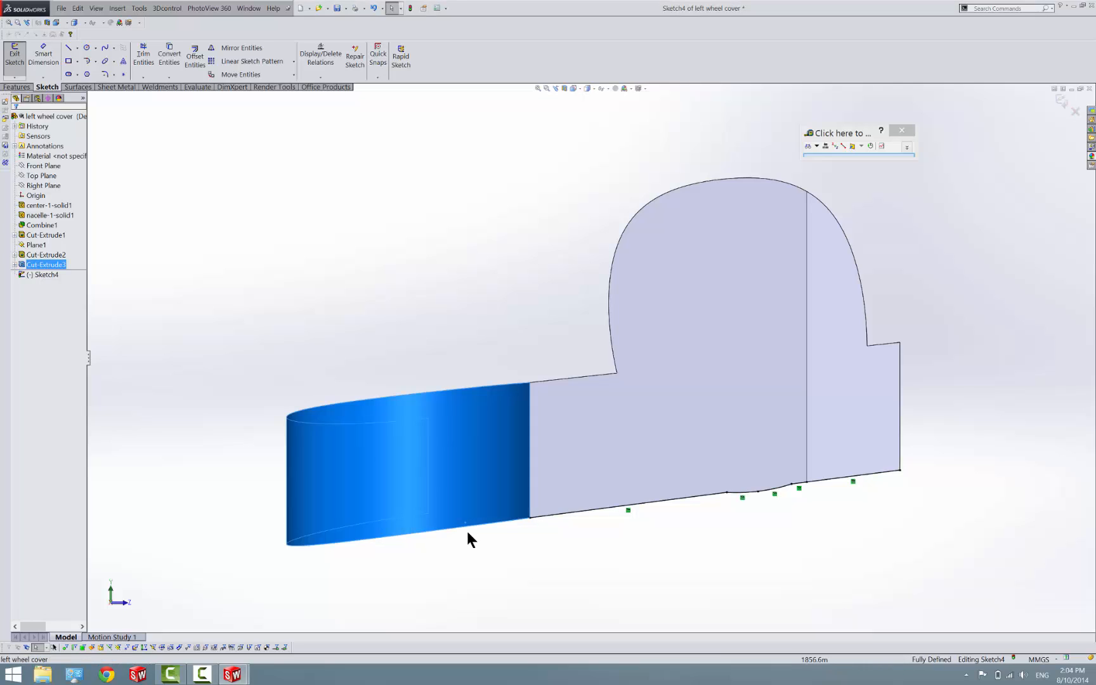
pyautogui.click(466, 532)
pyautogui.click(68, 48)
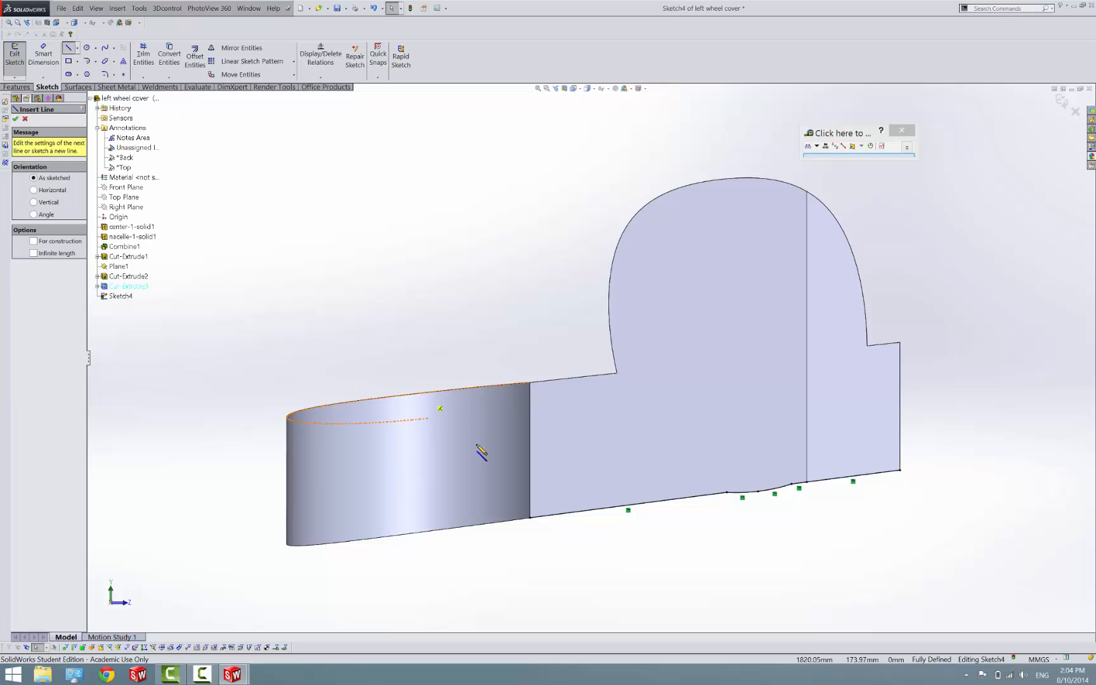
pyautogui.click(530, 519)
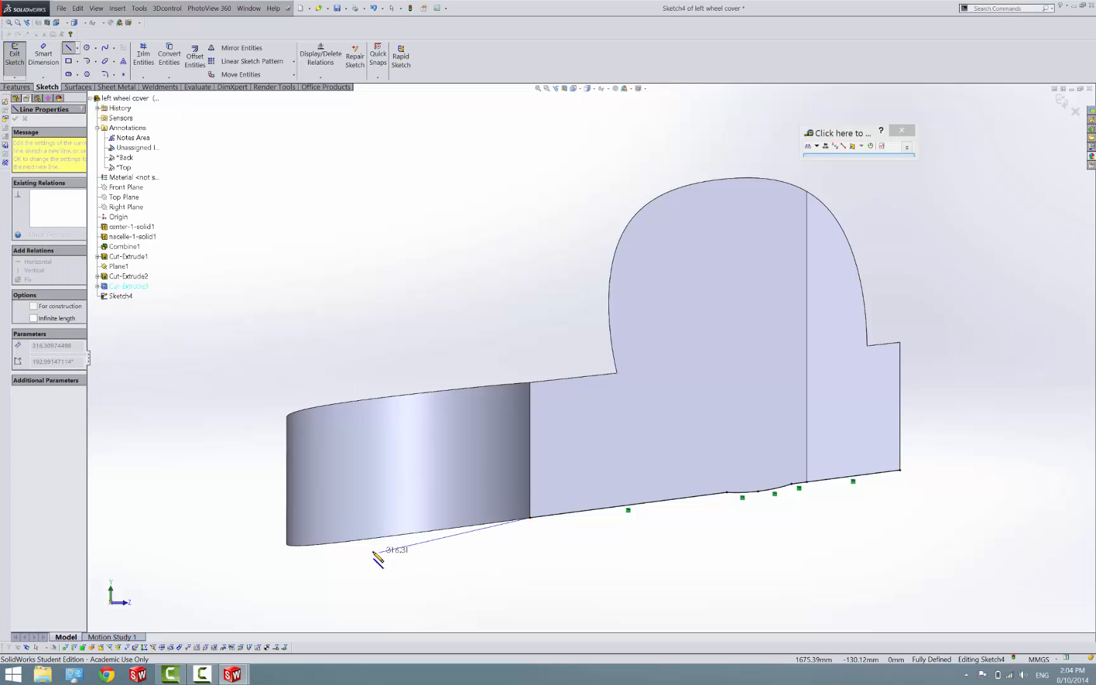
pyautogui.click(287, 544)
pyautogui.press('Escape')
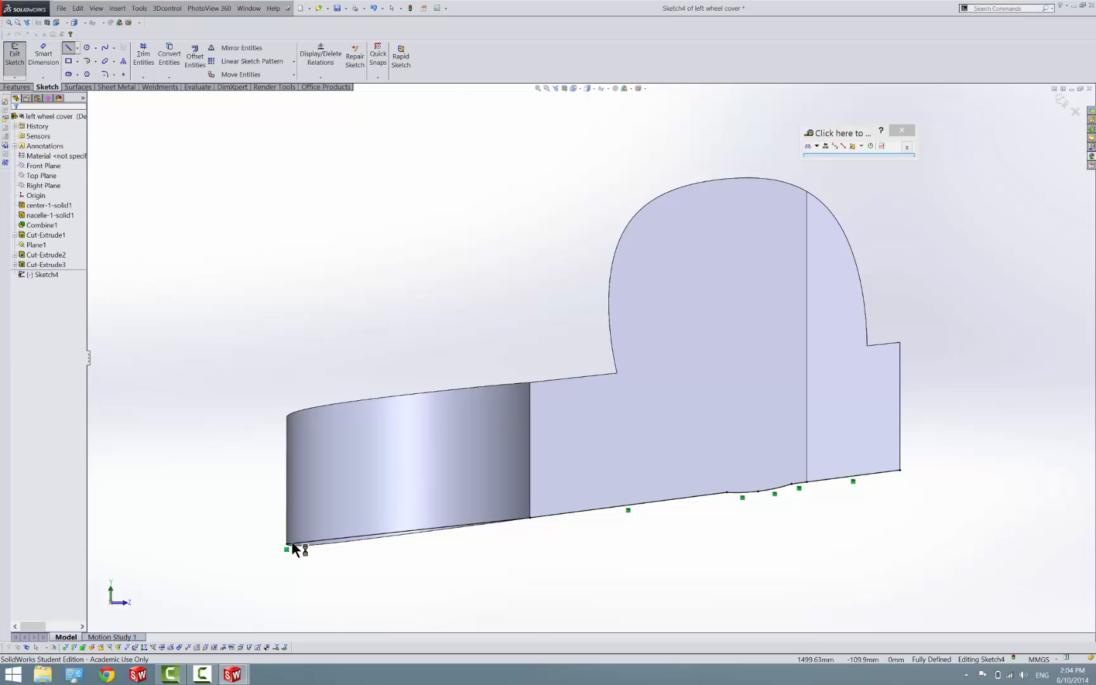
# Offset the entire lower outline chain upward by 20 mm
pyautogui.moveTo(216, 389); pyautogui.dragTo(992, 570)
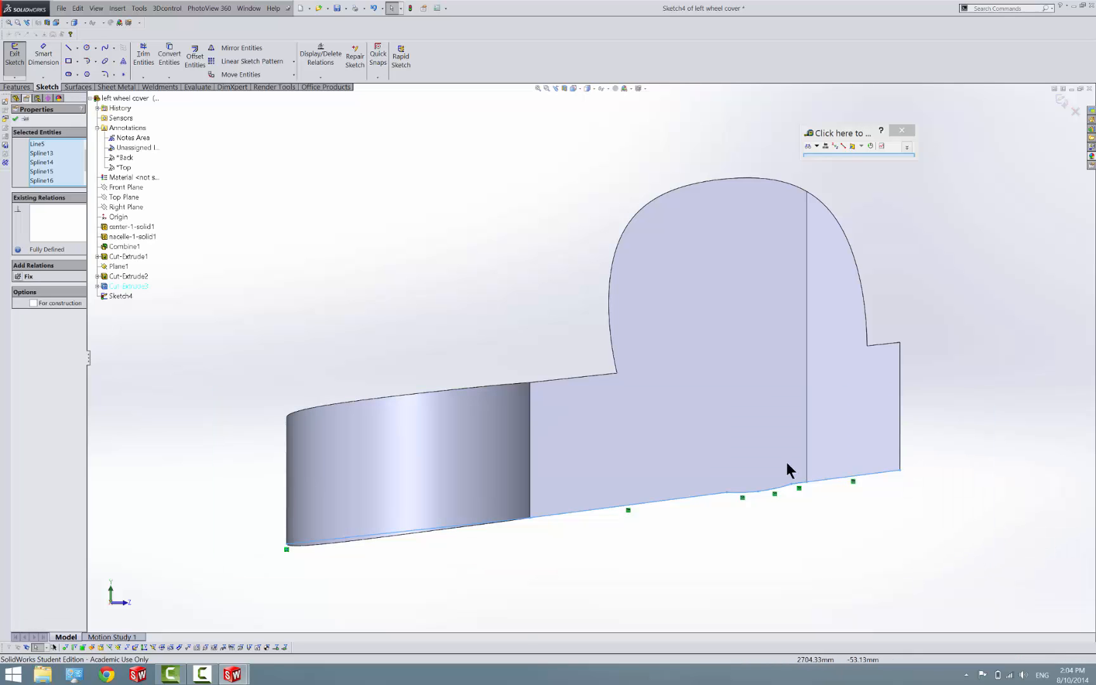
pyautogui.click(194, 58)
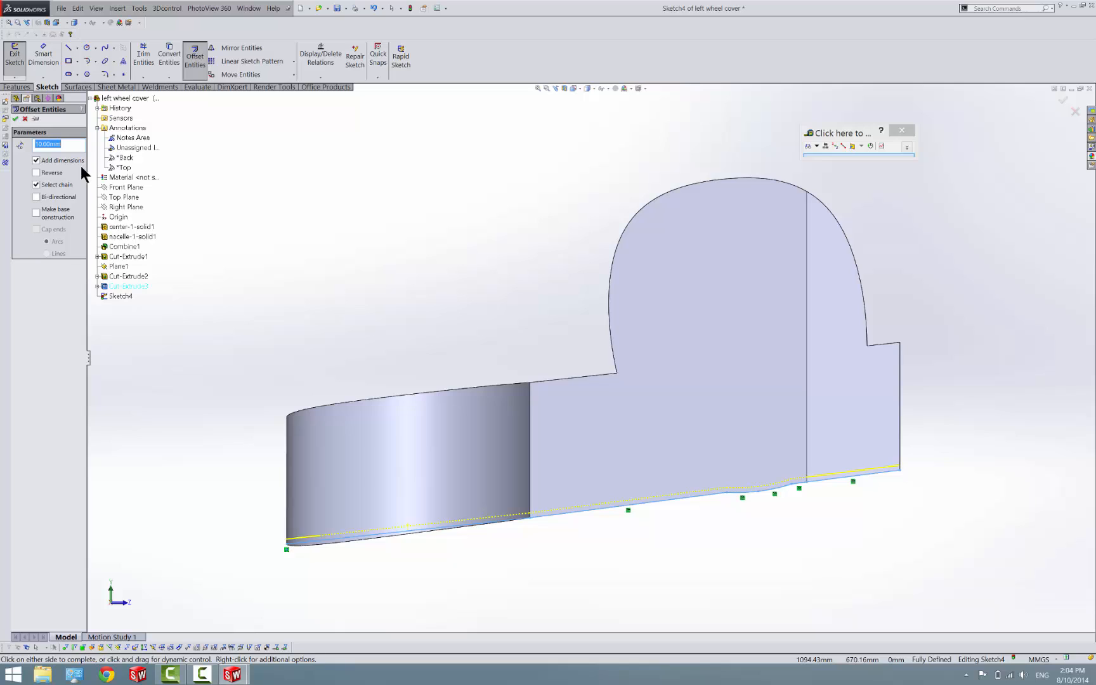
pyautogui.write('15')
pyautogui.press('Return')
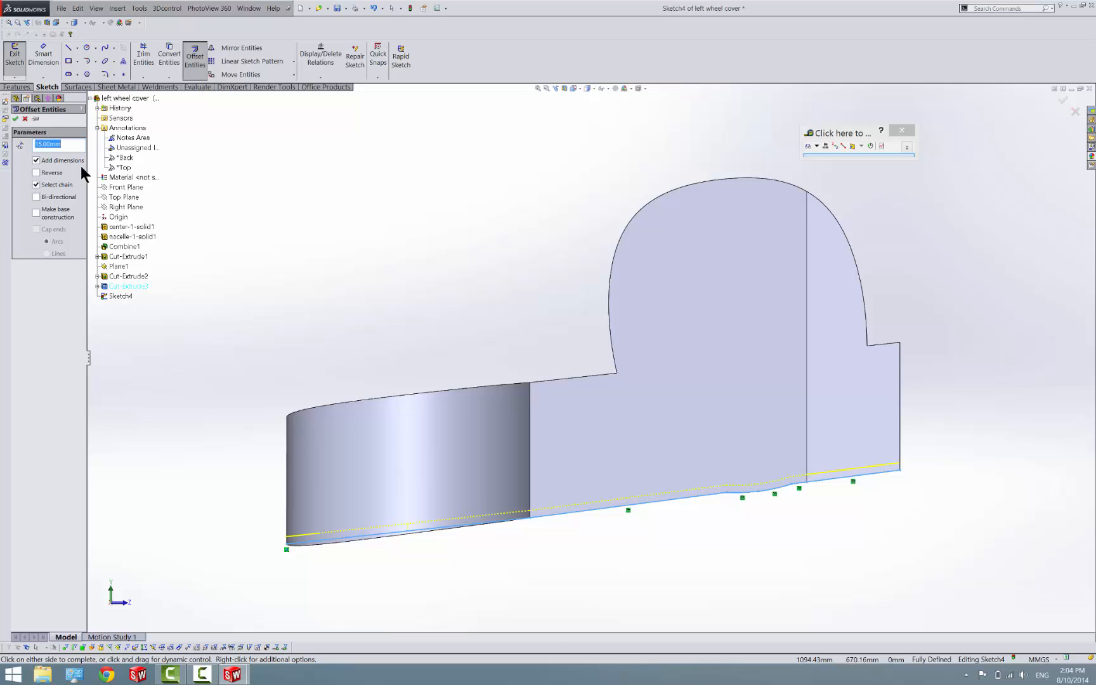
pyautogui.press('BackSpace')
pyautogui.write('20')
pyautogui.press('Return')
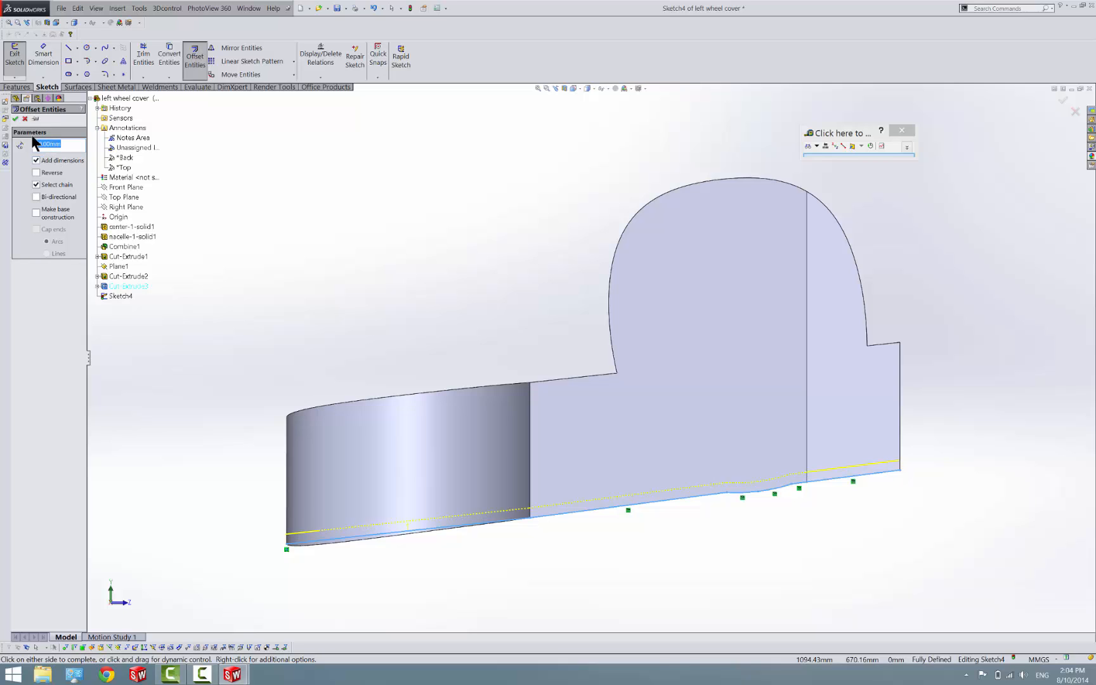
pyautogui.click(16, 119)
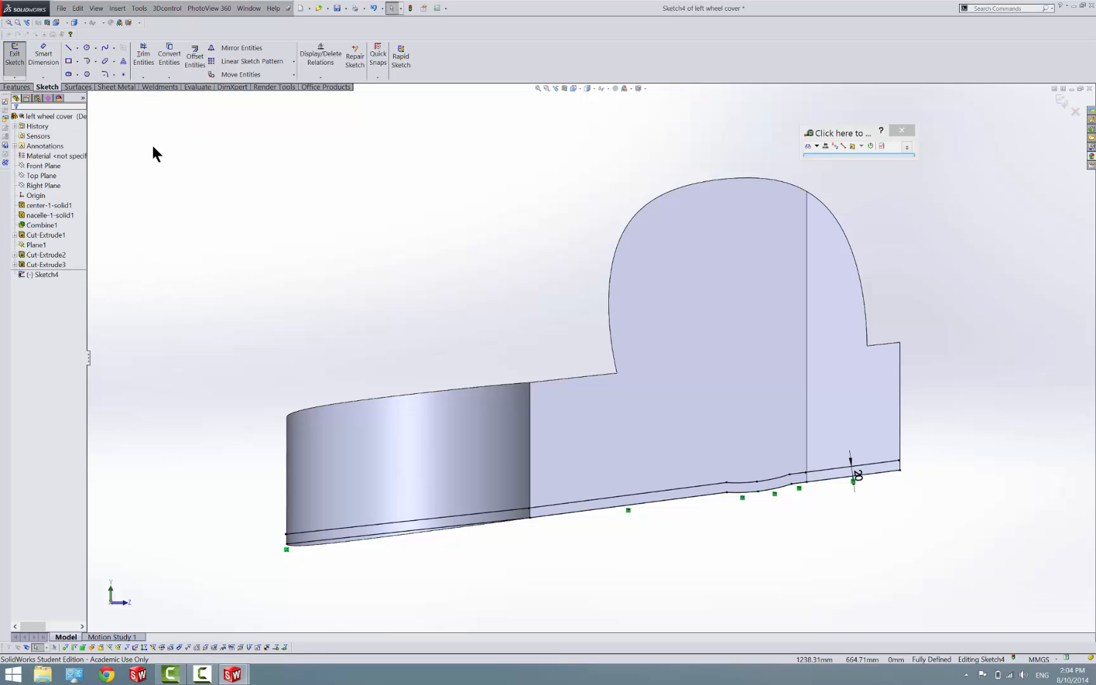
# Close the offset strip with a short connecting line on the curved face and lines at the straight end reaching the offset spline's endpoint
pyautogui.click(68, 47)
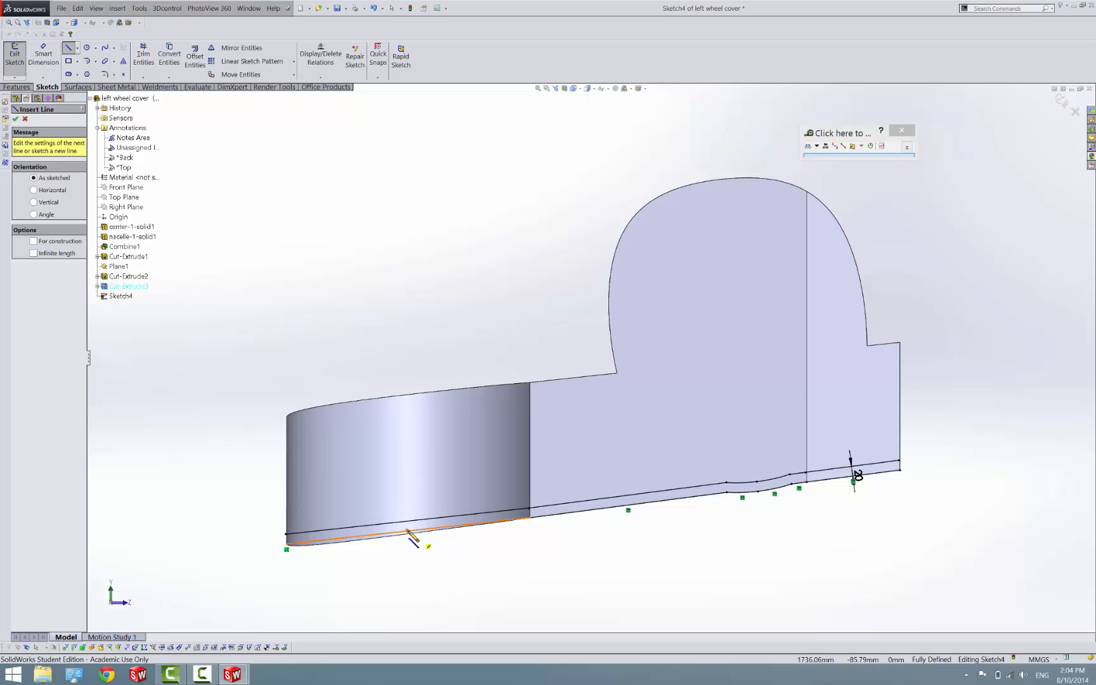
pyautogui.click(410, 530)
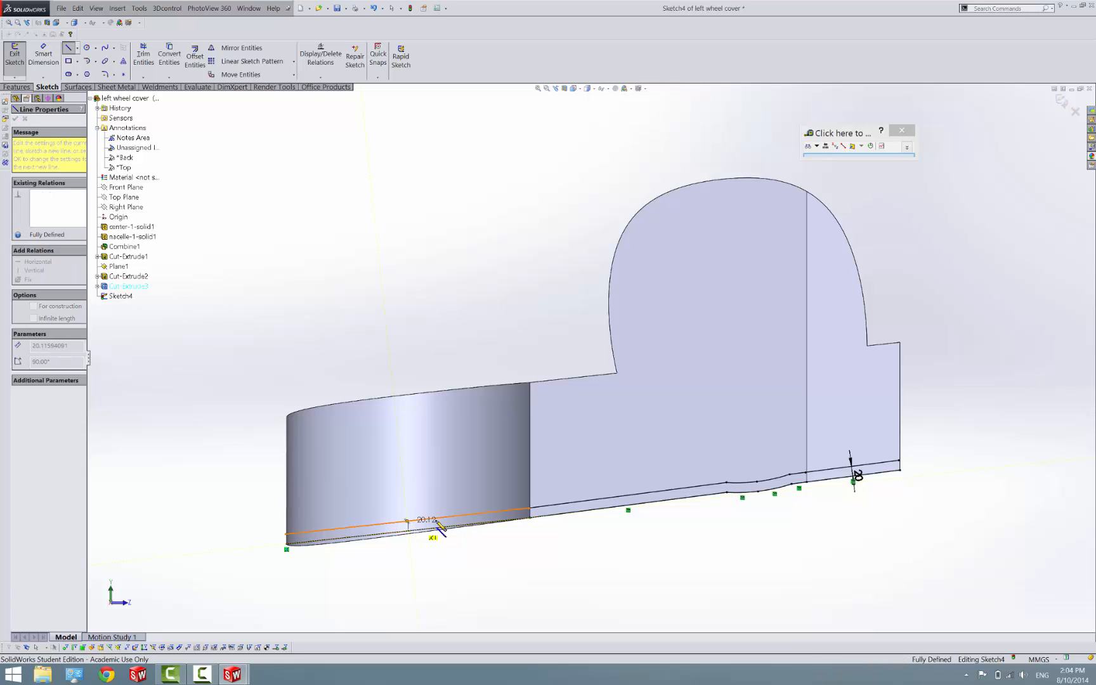
pyautogui.press('Escape')
pyautogui.press('l')
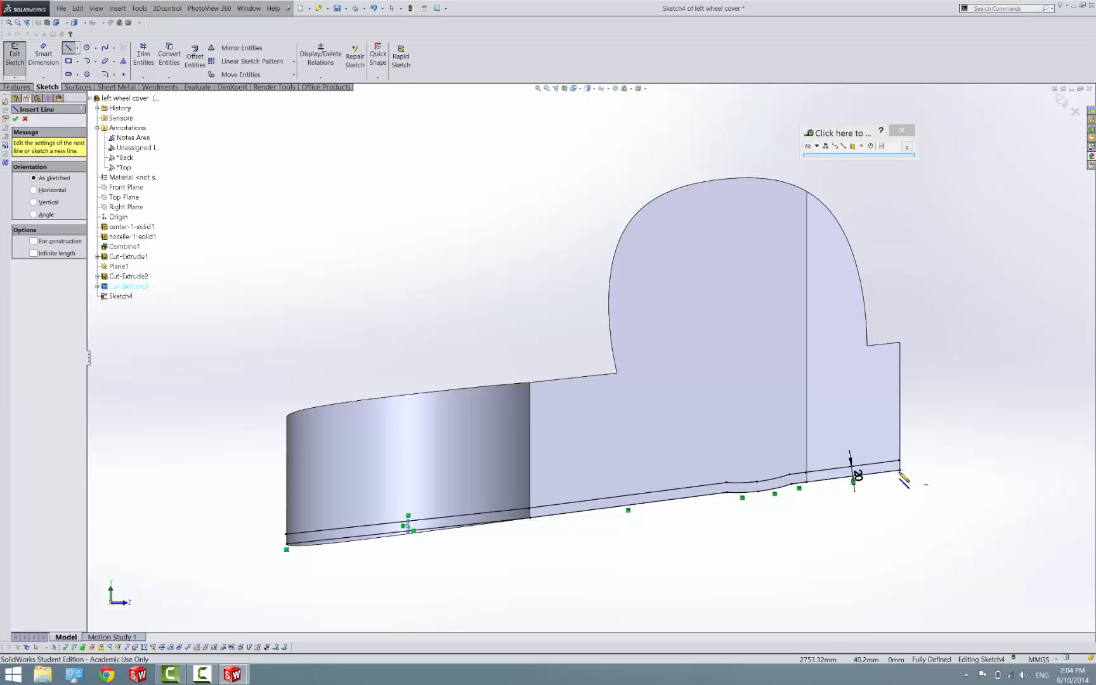
pyautogui.click(900, 471)
pyautogui.scroll(-6, 850, 463)
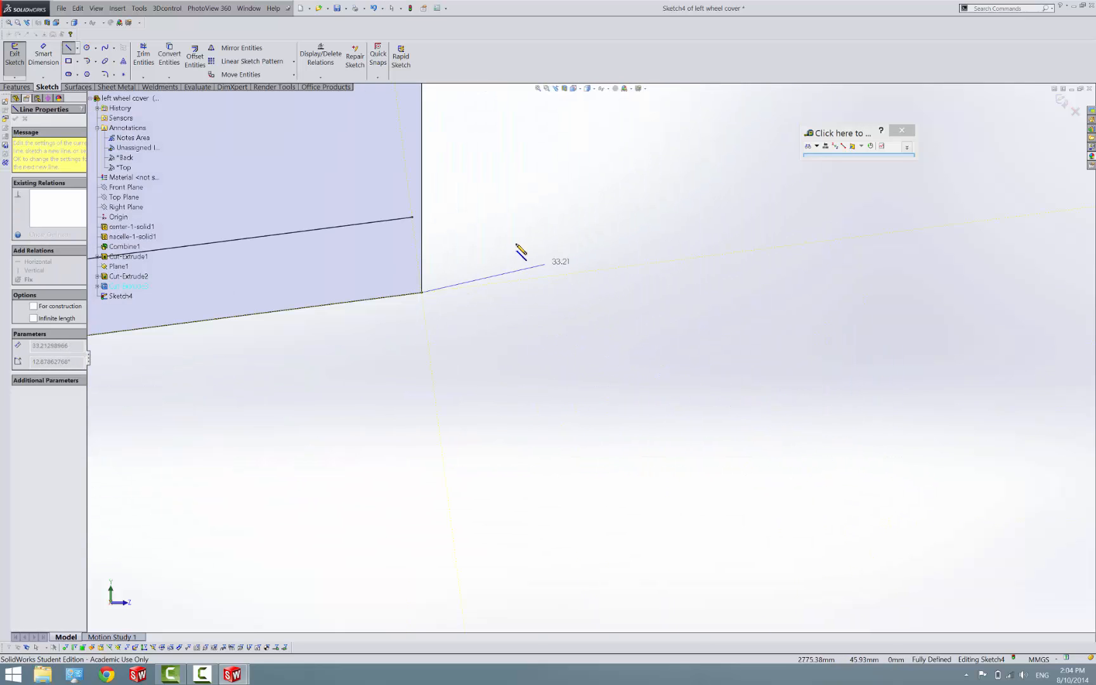
pyautogui.click(418, 217)
pyautogui.press('Escape')
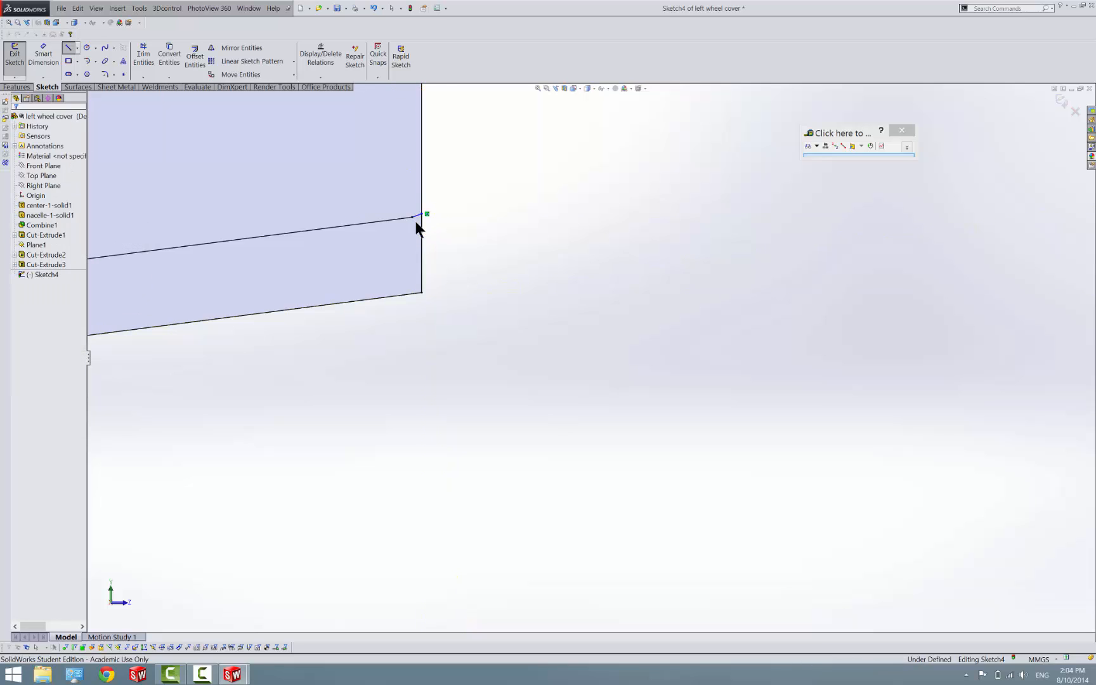
# Make the short line at the straight end tangent to the adjoining offset spline
pyautogui.click(416, 217)
pyautogui.keyDown('ctrl'); pyautogui.click(364, 217); pyautogui.keyUp('ctrl')
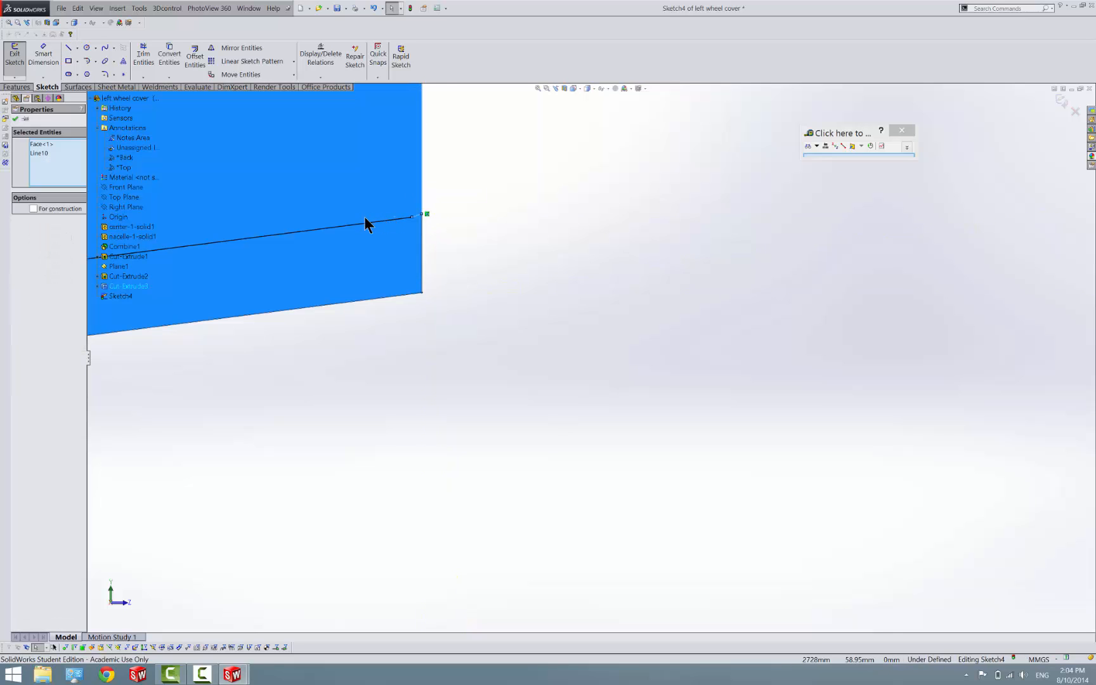
pyautogui.click(365, 220)
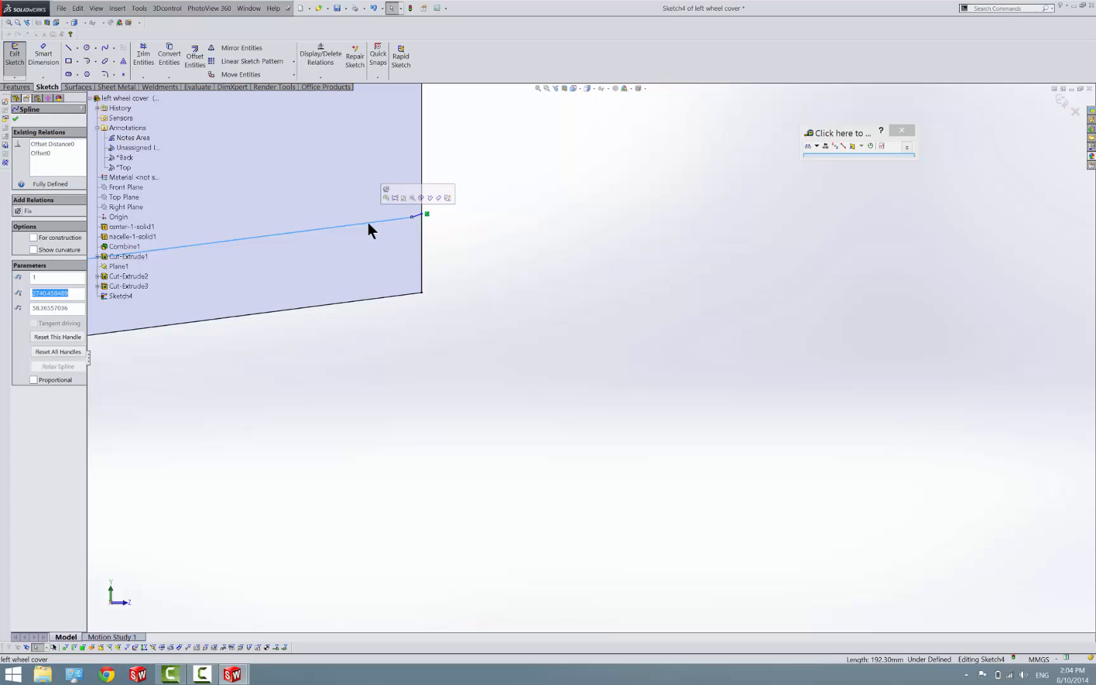
pyautogui.keyDown('ctrl'); pyautogui.click(418, 214); pyautogui.keyUp('ctrl')
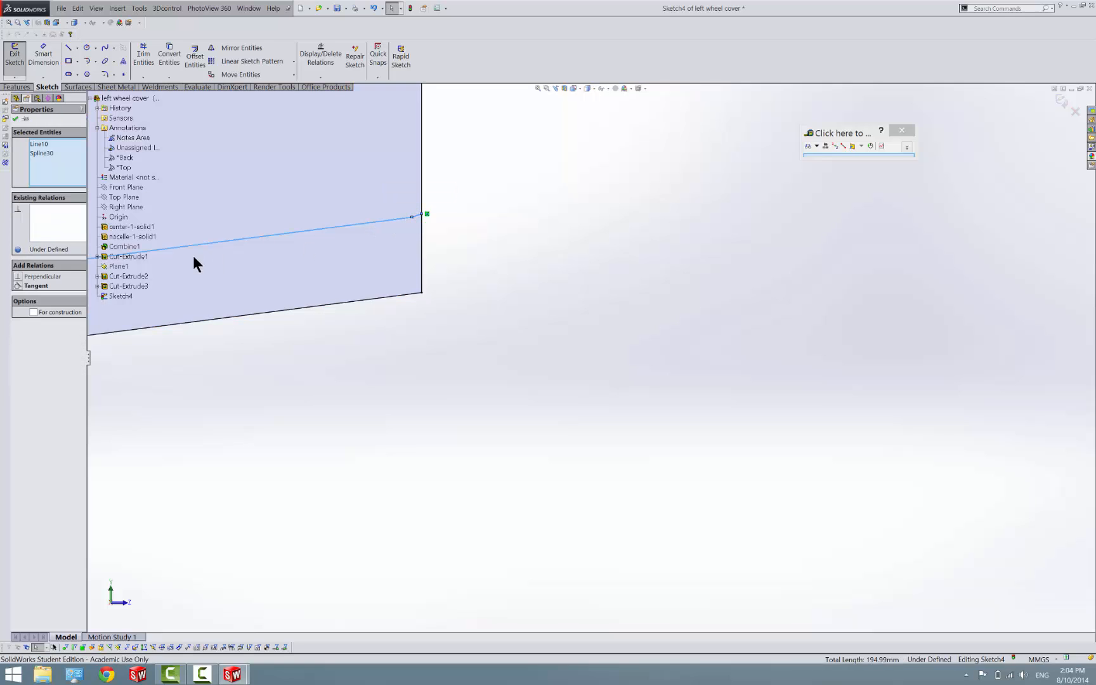
pyautogui.click(24, 285)
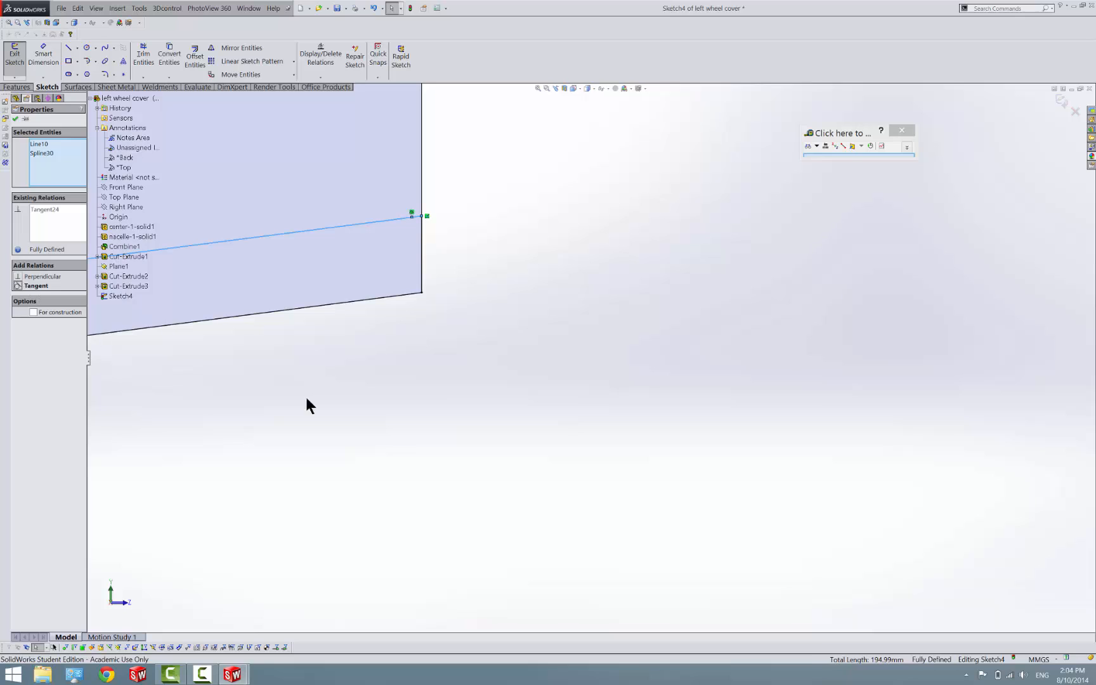
pyautogui.click(566, 295)
pyautogui.scroll(10, 566, 296)
pyautogui.scroll(4, 566, 294)
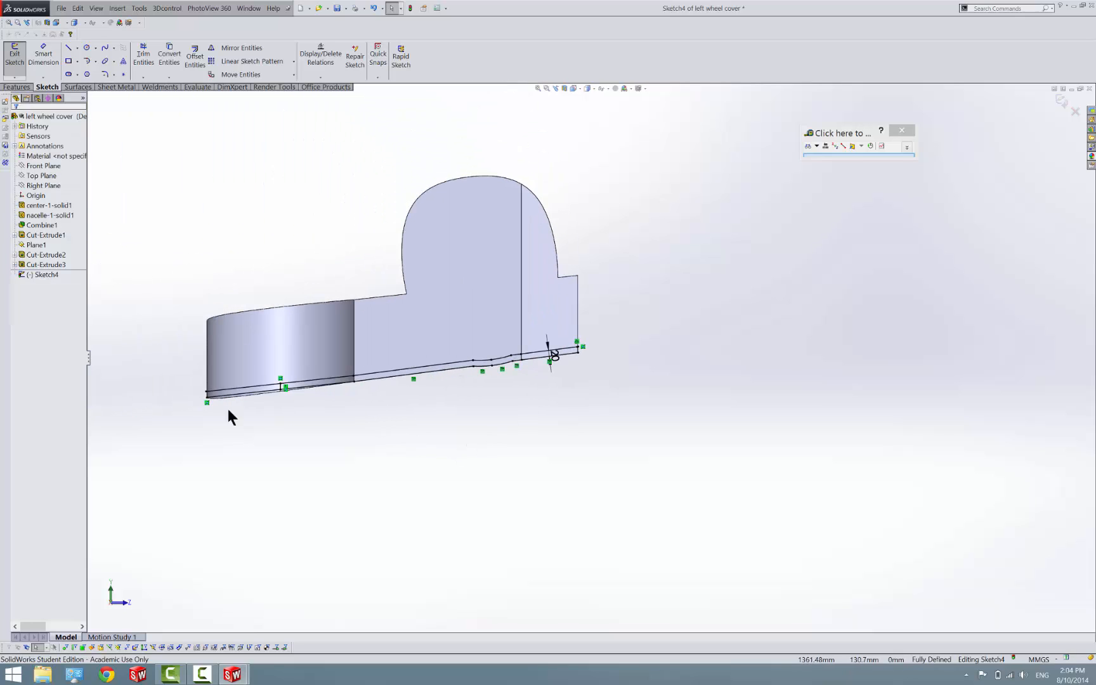
# Trim the strip beyond the connecting line on the curved face and cut Through All - Both with the side to cut flipped
pyautogui.click(144, 56)
pyautogui.moveTo(230, 409)
pyautogui.mouseDown()
pyautogui.moveTo(254, 362)
pyautogui.moveTo(252, 330)
pyautogui.mouseUp()
pyautogui.click(9, 54)
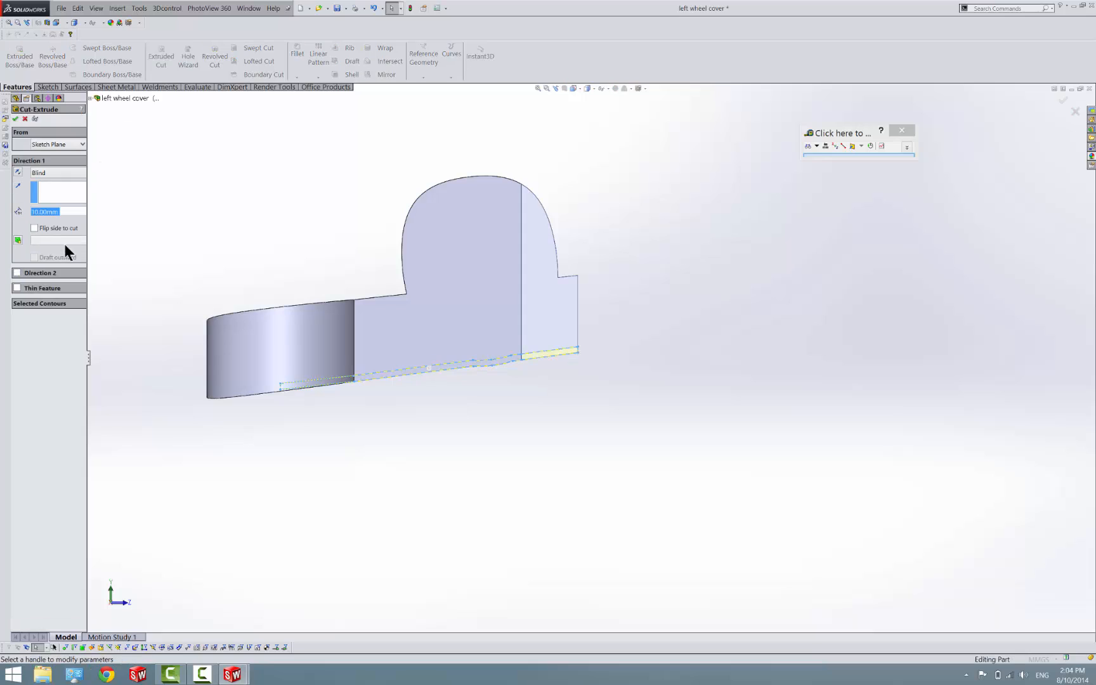
pyautogui.click(59, 172)
pyautogui.click(63, 199)
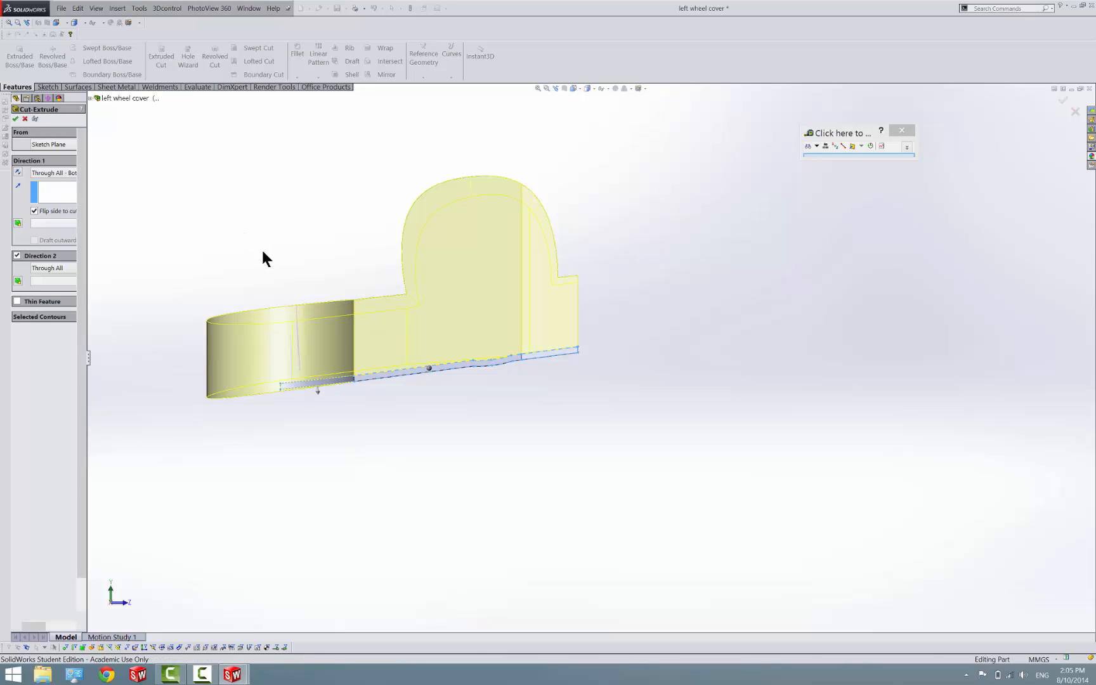
pyautogui.press('Return')
# Delete the Cut-Extrude4 feature and its leftover Sketch4
pyautogui.moveTo(467, 387); pyautogui.dragTo(304, 314, button='middle')
pyautogui.scroll(-3, 430, 330)
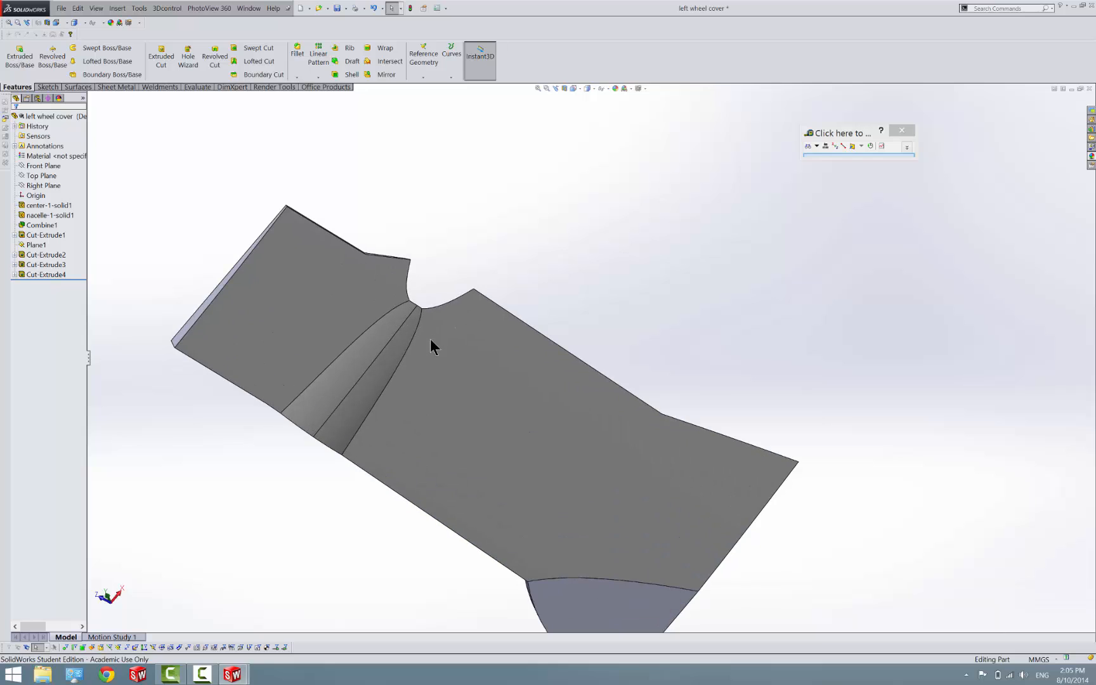
pyautogui.moveTo(430, 340); pyautogui.dragTo(217, 384, button='middle')
pyautogui.rightClick(64, 274)
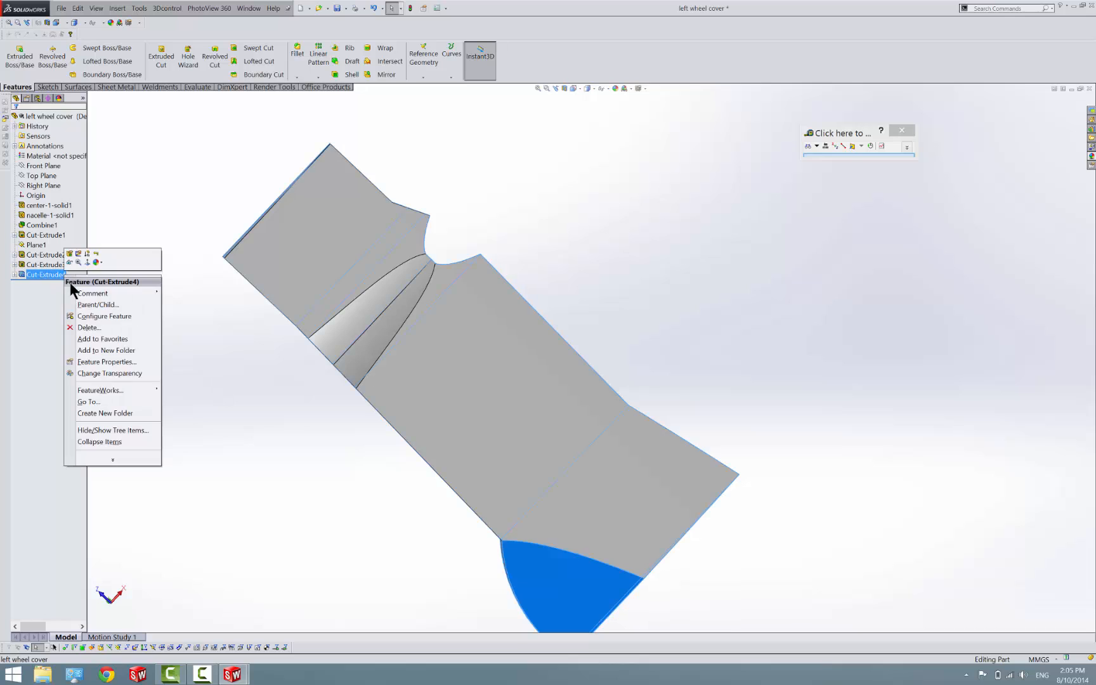
pyautogui.click(88, 322)
pyautogui.click(375, 264)
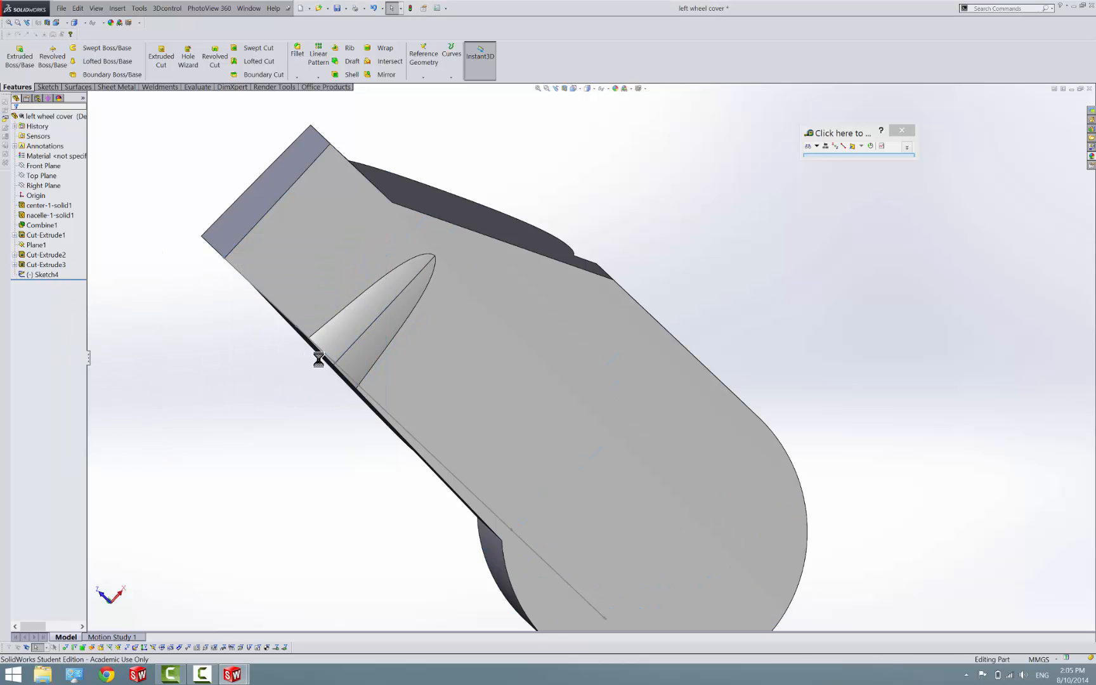
pyautogui.press('f')
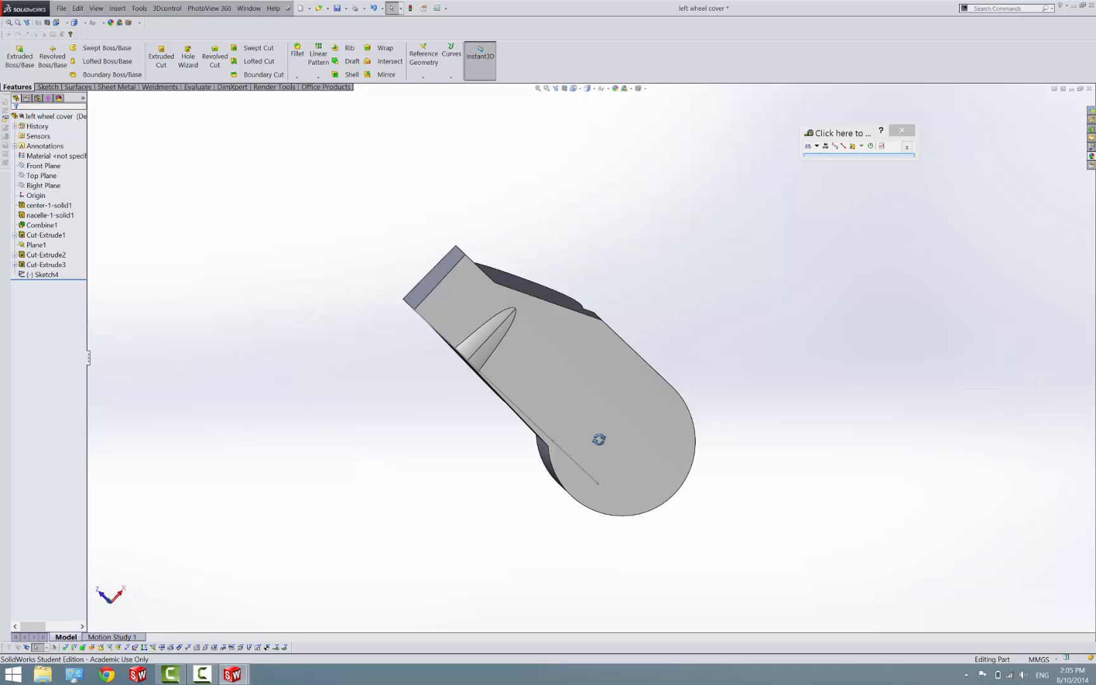
pyautogui.moveTo(599, 439); pyautogui.dragTo(654, 240, button='middle')
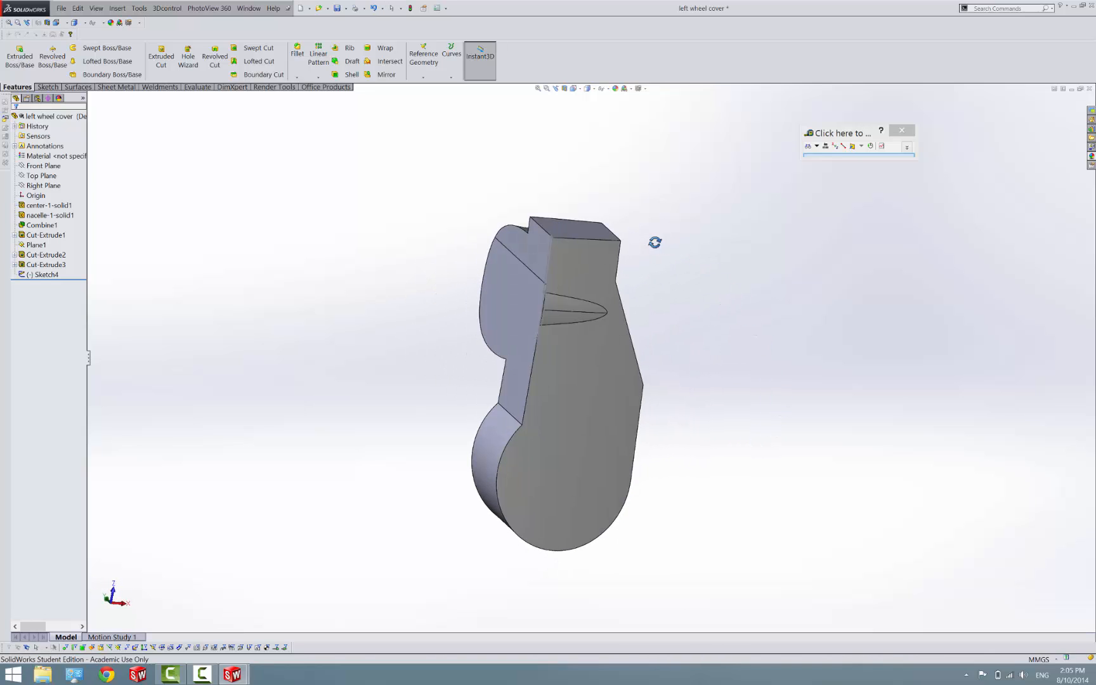
pyautogui.rightClick(48, 275)
pyautogui.click(76, 329)
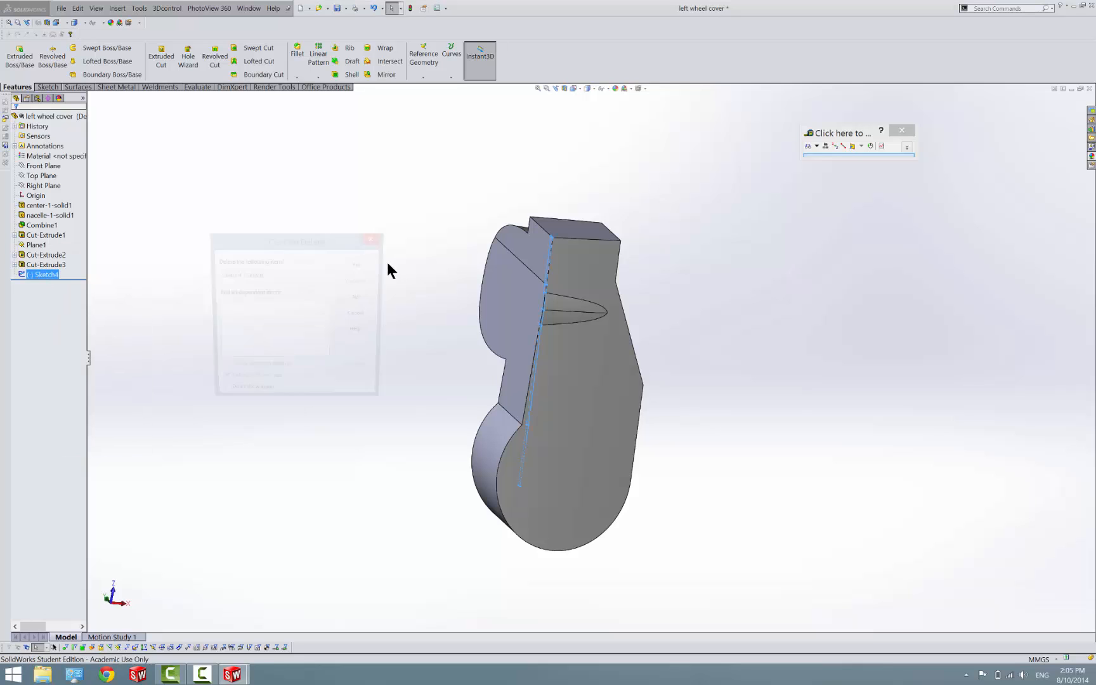
pyautogui.click(357, 265)
# Open a new sketch on Plane1
pyautogui.moveTo(533, 396); pyautogui.dragTo(502, 343, button='middle')
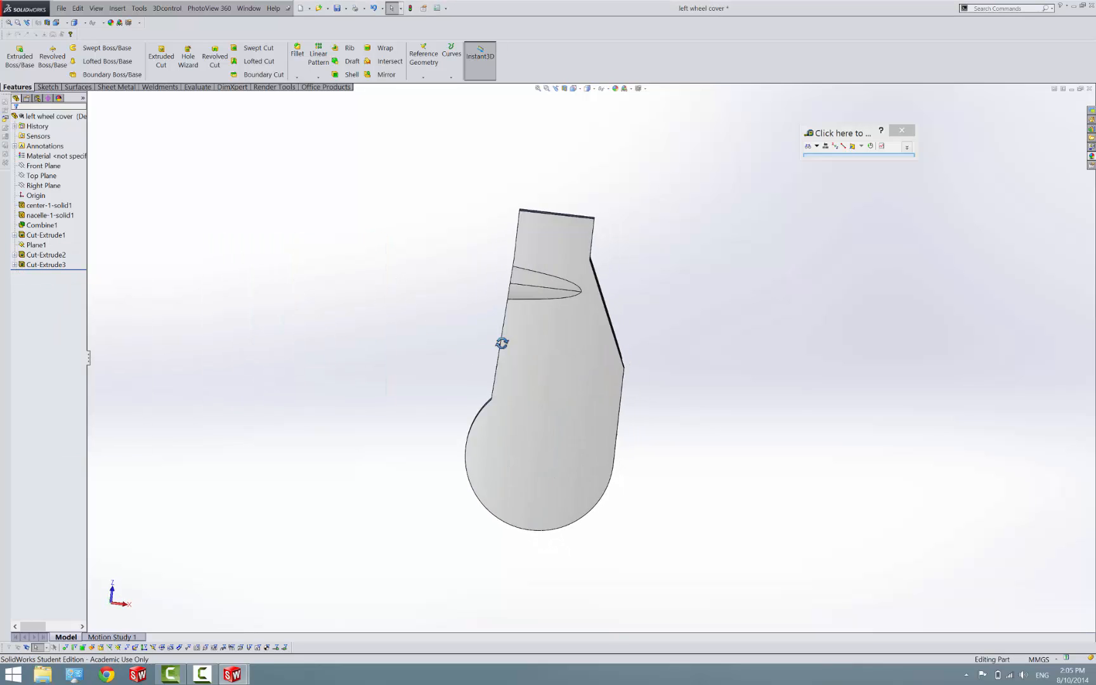
pyautogui.moveTo(543, 464); pyautogui.dragTo(371, 357, button='middle')
pyautogui.click(35, 245)
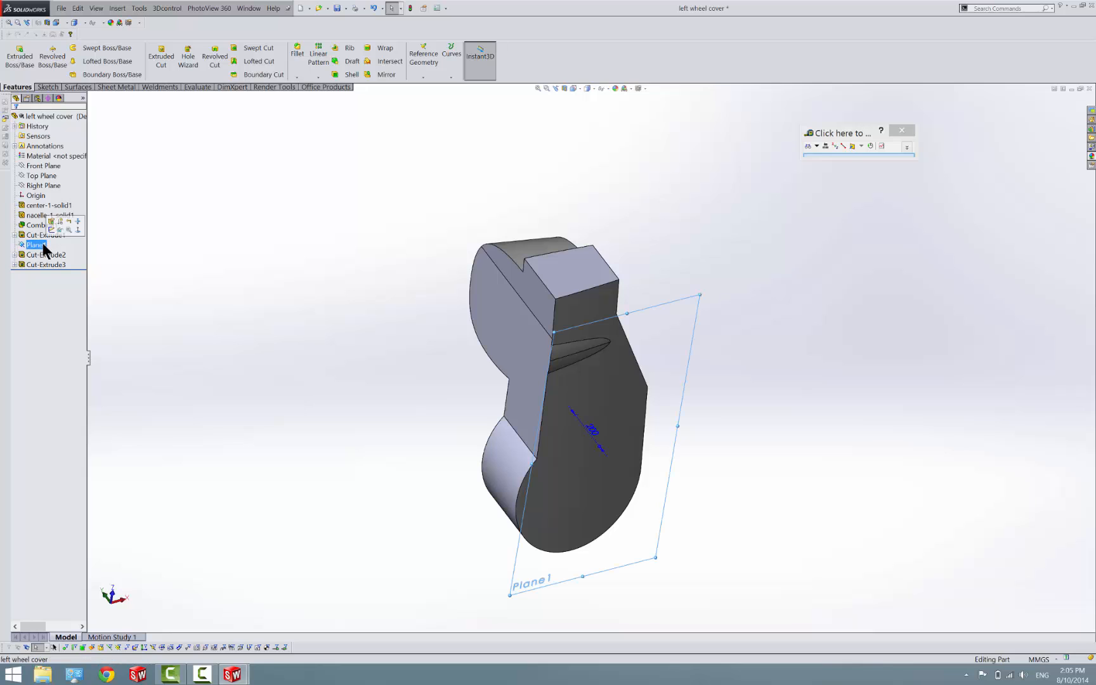
pyautogui.moveTo(637, 319); pyautogui.dragTo(576, 295, button='middle')
pyautogui.click(47, 87)
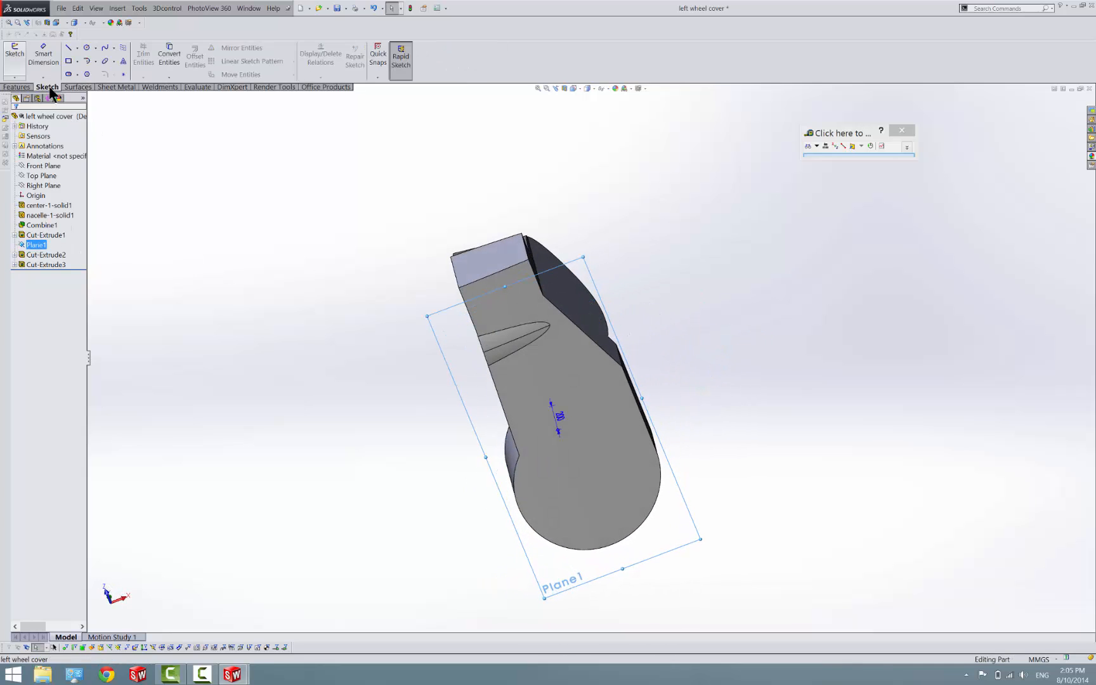
pyautogui.click(23, 50)
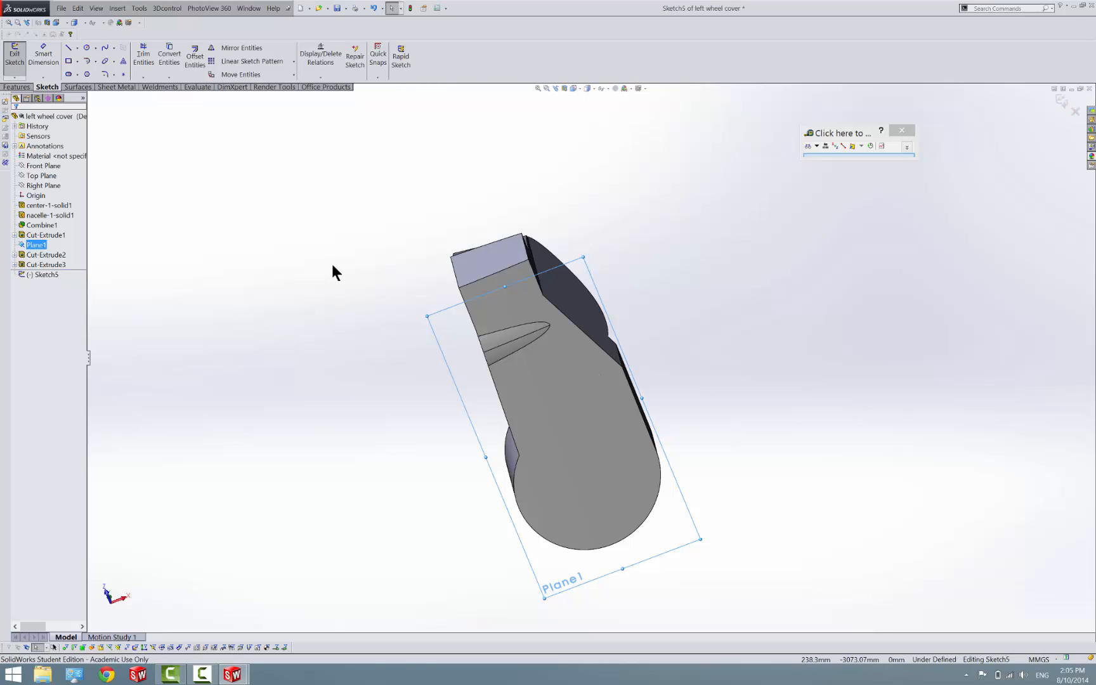
# Draw a corner rectangle about 823 mm wide and stretch it to enclose the straight-end portion of the wheel cover
pyautogui.click(69, 61)
pyautogui.moveTo(342, 287)
pyautogui.mouseDown()
pyautogui.moveTo(348, 306)
pyautogui.moveTo(590, 367)
pyautogui.mouseUp()
pyautogui.press('Escape')
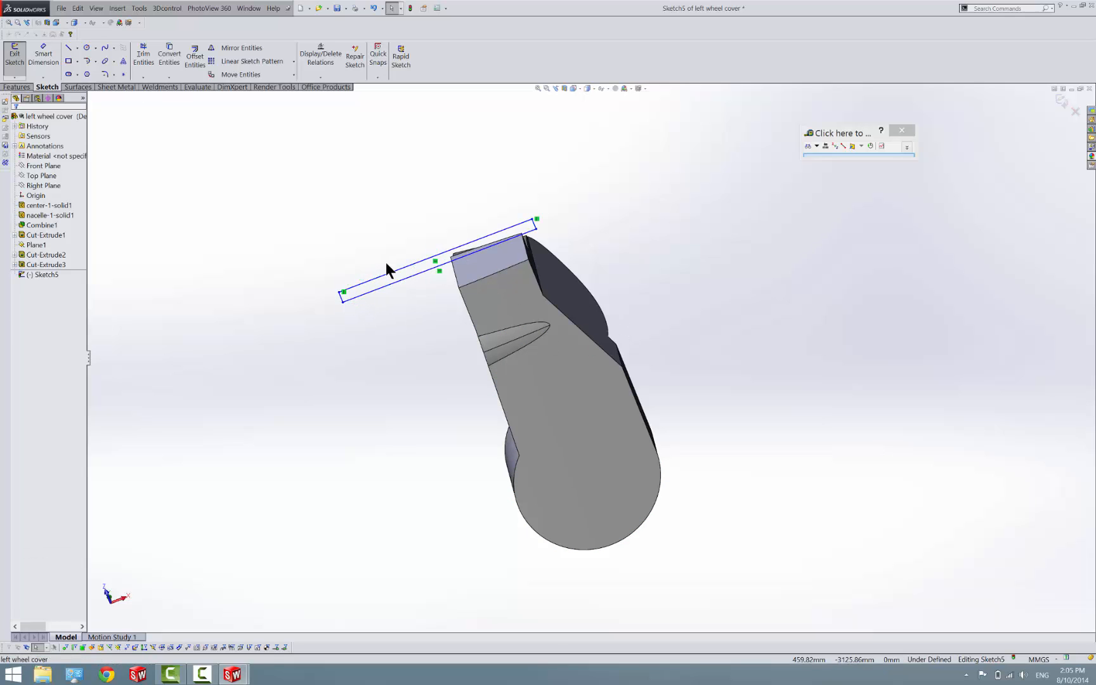
pyautogui.moveTo(396, 279); pyautogui.dragTo(459, 368)
pyautogui.moveTo(420, 275); pyautogui.dragTo(480, 409)
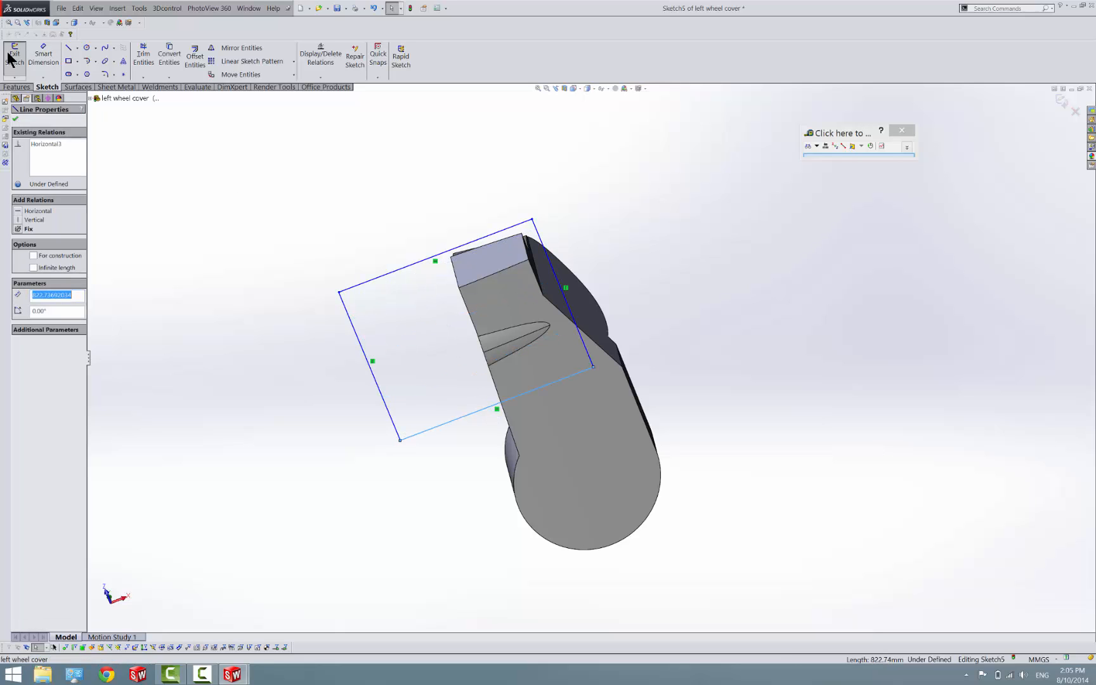
# Try to cut the rectangle sketch Up To Surface, ending at the large face of the wheel cover
pyautogui.moveTo(485, 378)
pyautogui.mouseDown(button='middle')
pyautogui.moveTo(559, 374)
pyautogui.moveTo(656, 345)
pyautogui.moveTo(580, 265)
pyautogui.moveTo(564, 267)
pyautogui.mouseUp(button='middle')
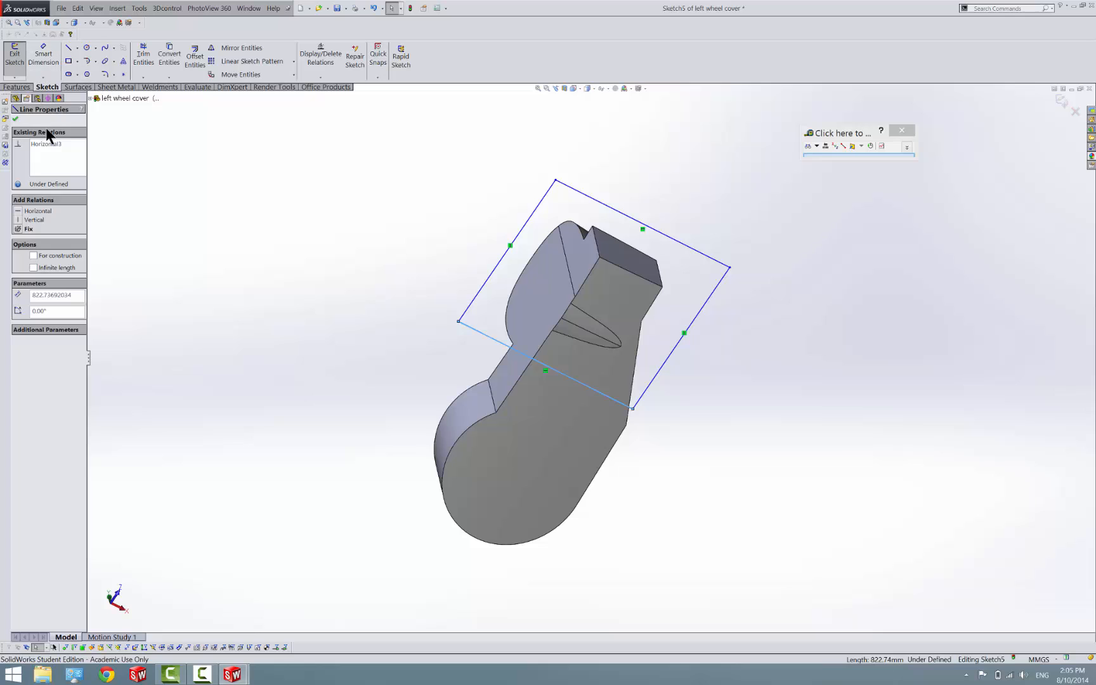
pyautogui.click(14, 71)
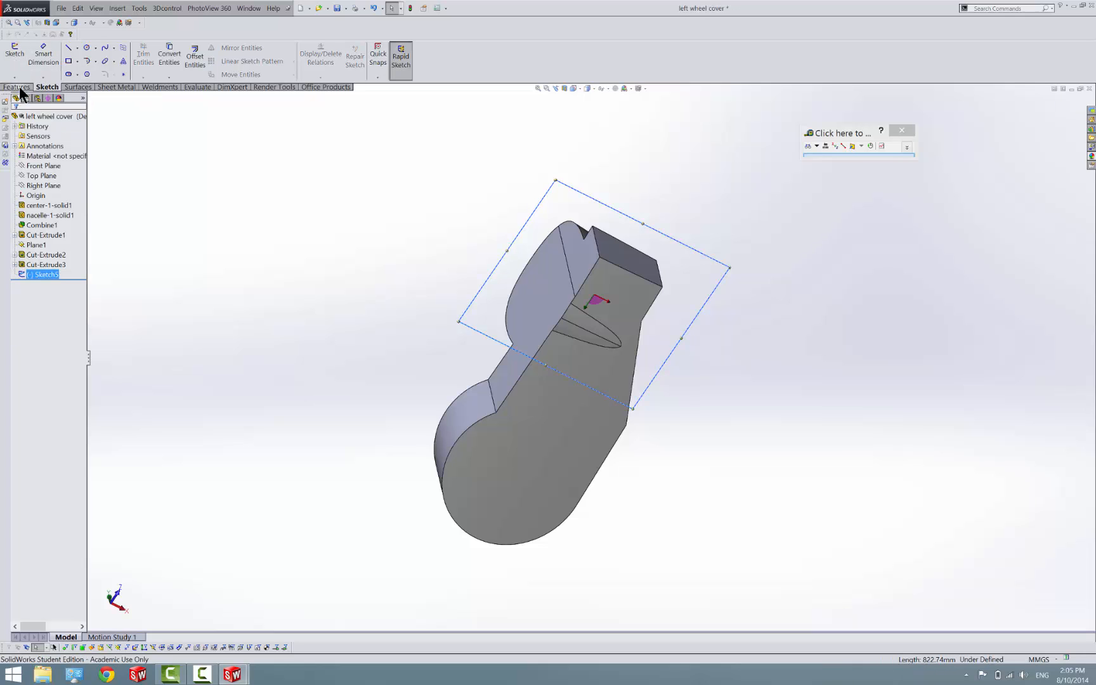
pyautogui.click(159, 59)
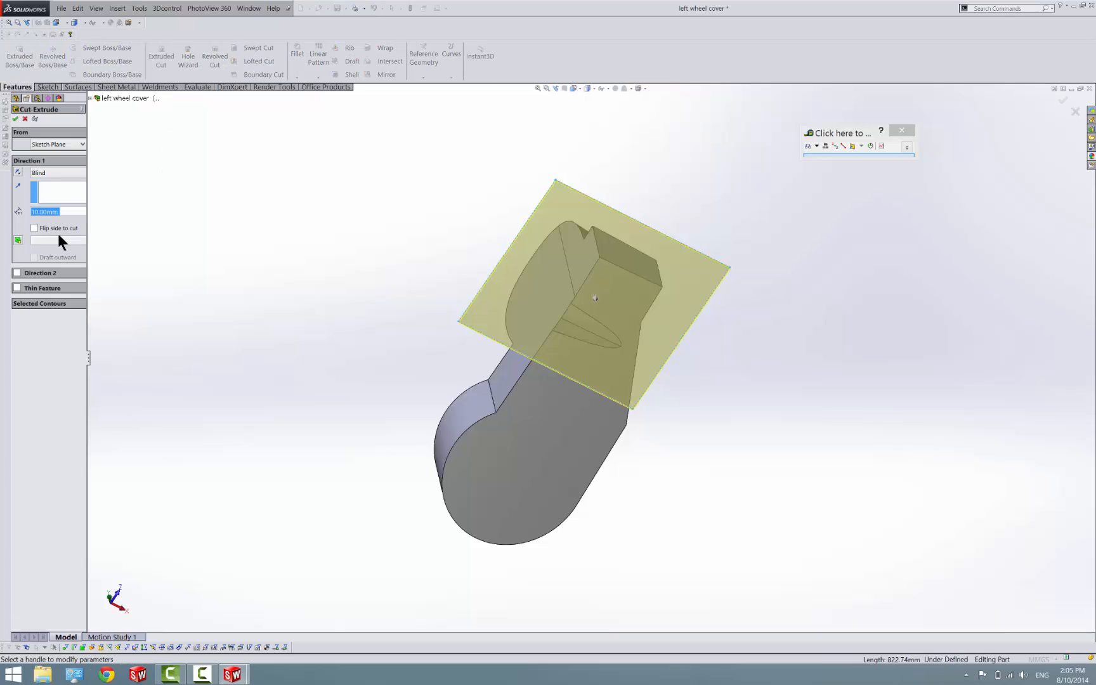
pyautogui.click(53, 174)
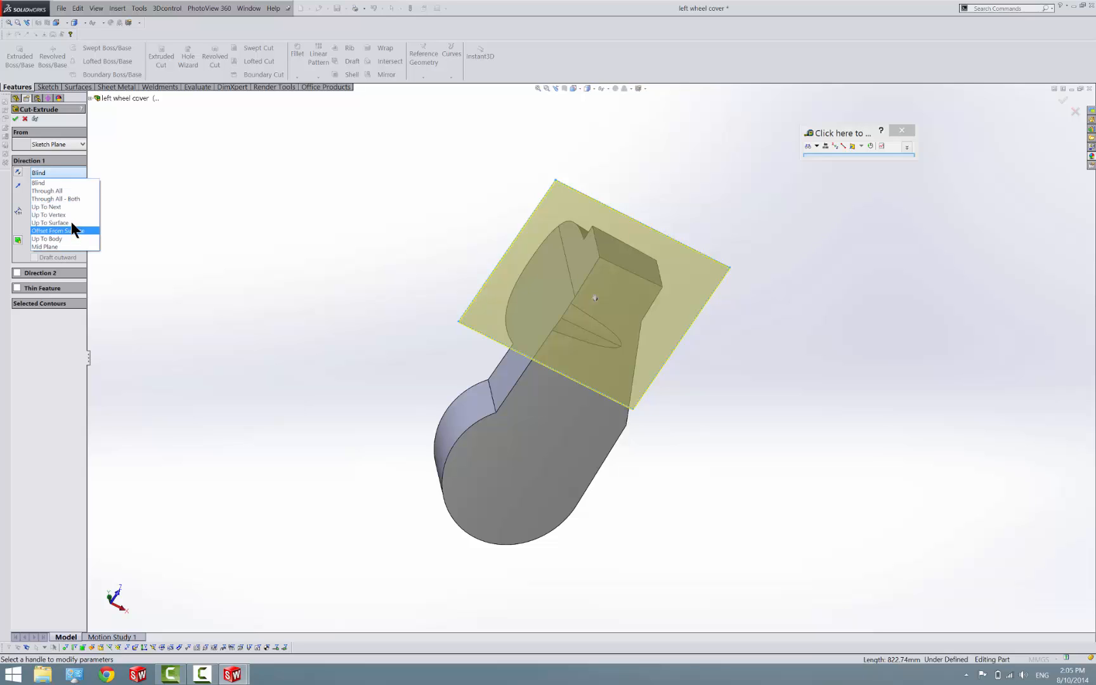
pyautogui.click(71, 222)
pyautogui.click(585, 410)
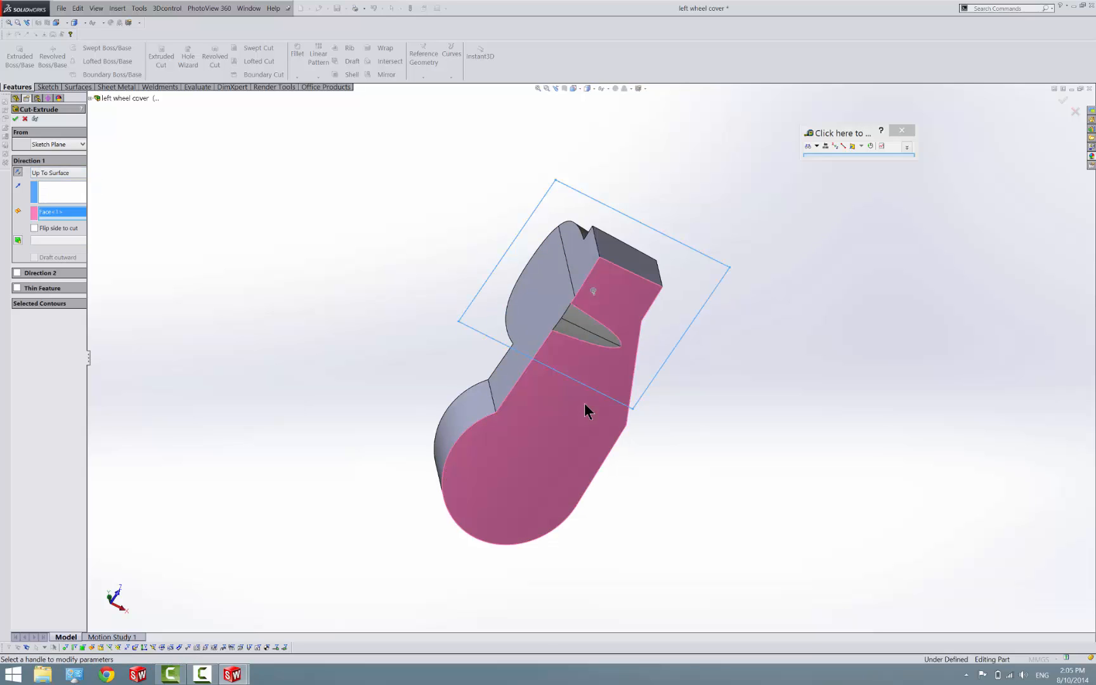
pyautogui.click(34, 229)
pyautogui.click(15, 119)
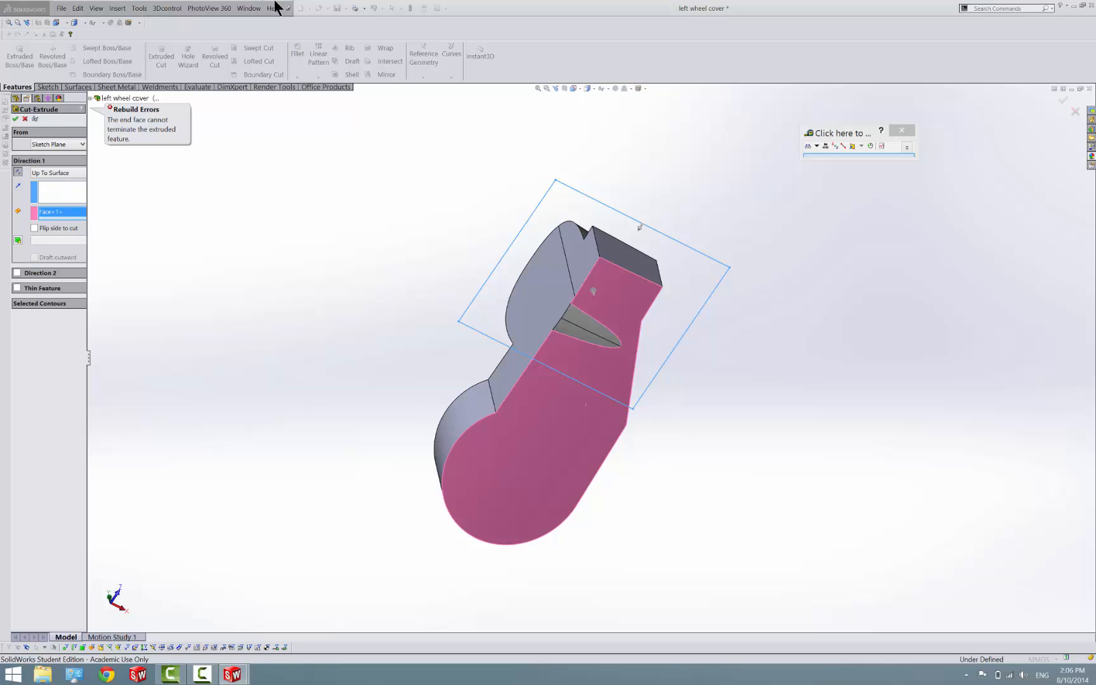
# Try the cut along the end block's side edge with the small pointed recess face as end surface, and cancel it
pyautogui.moveTo(586, 360); pyautogui.dragTo(559, 384, button='middle')
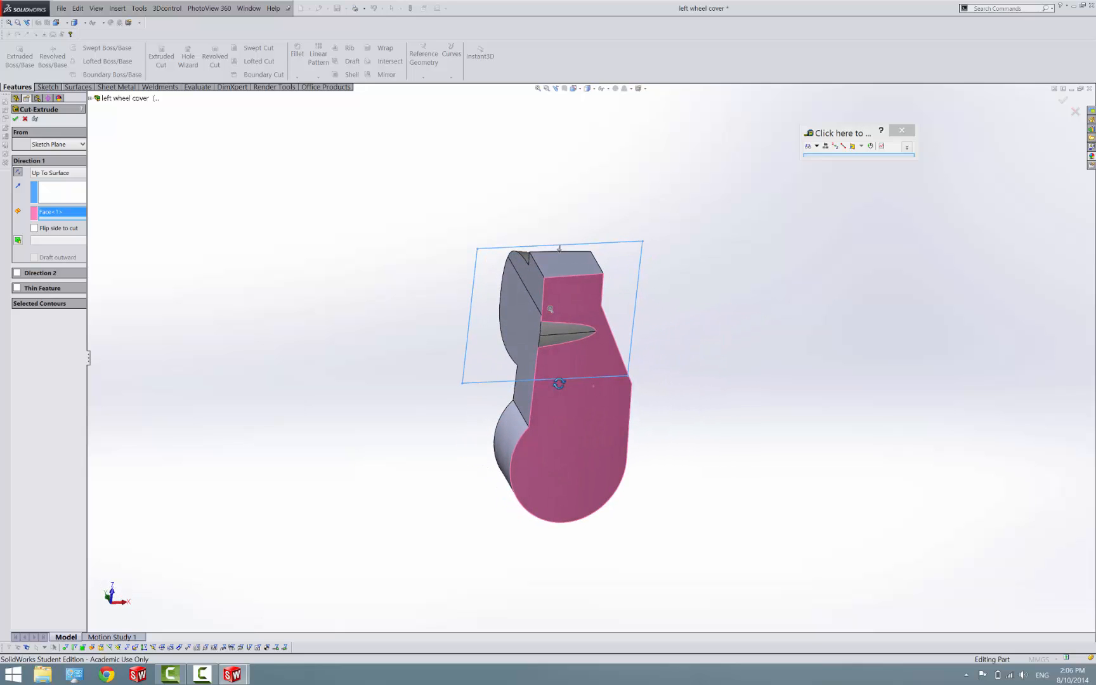
pyautogui.click(83, 198)
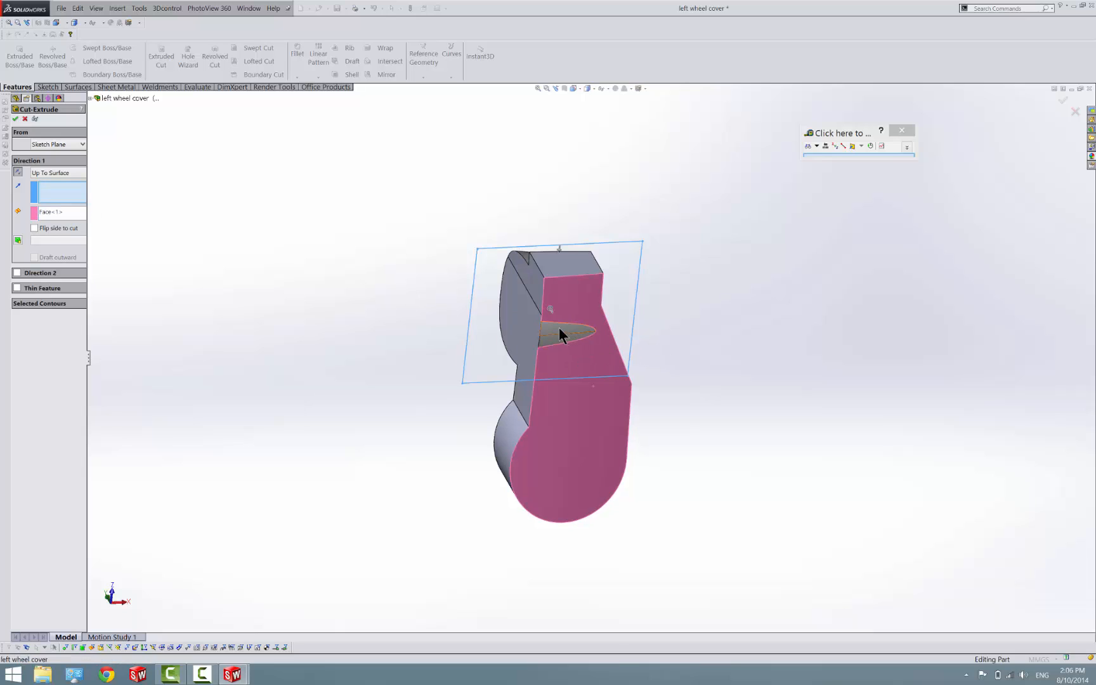
pyautogui.click(537, 267)
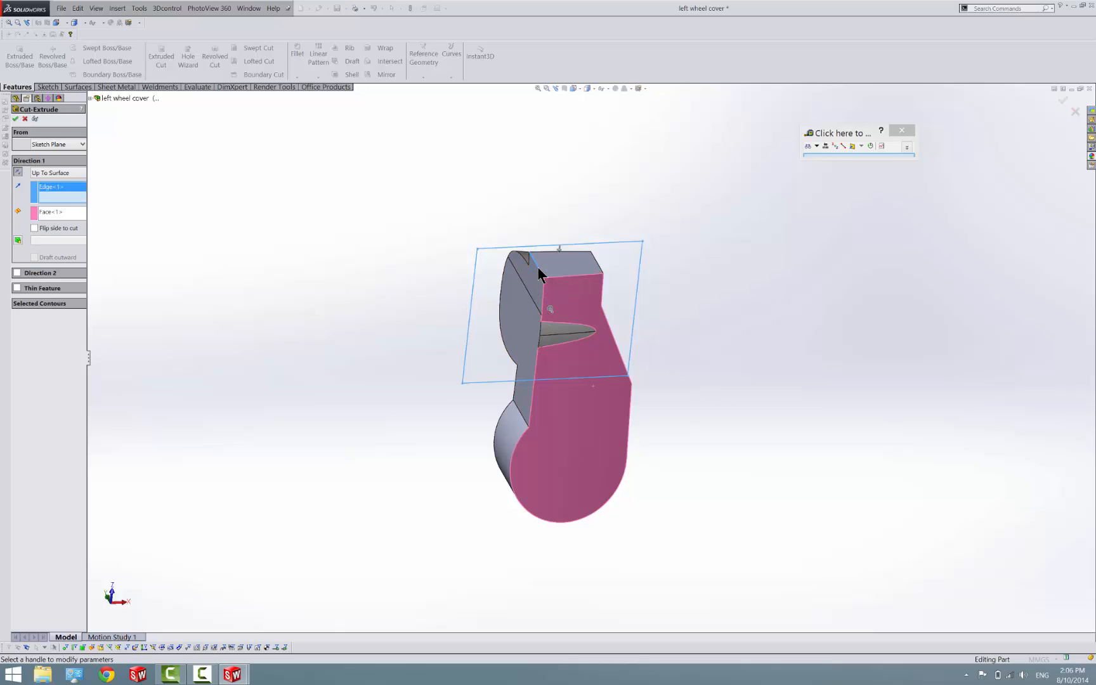
pyautogui.click(74, 216)
pyautogui.click(557, 326)
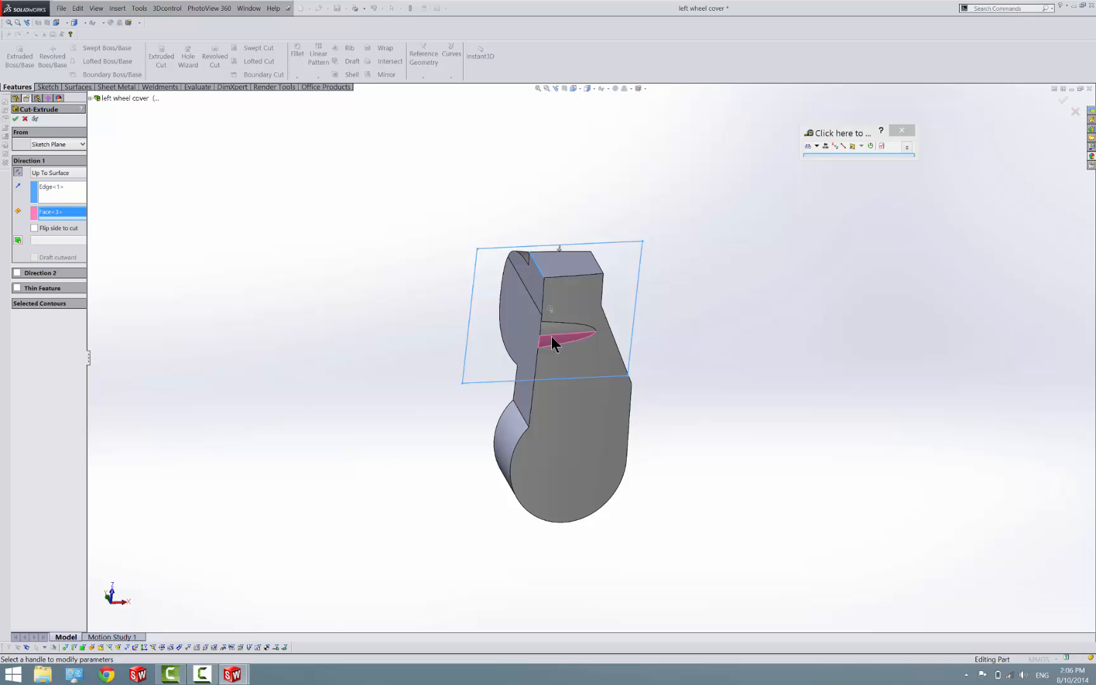
pyautogui.click(25, 119)
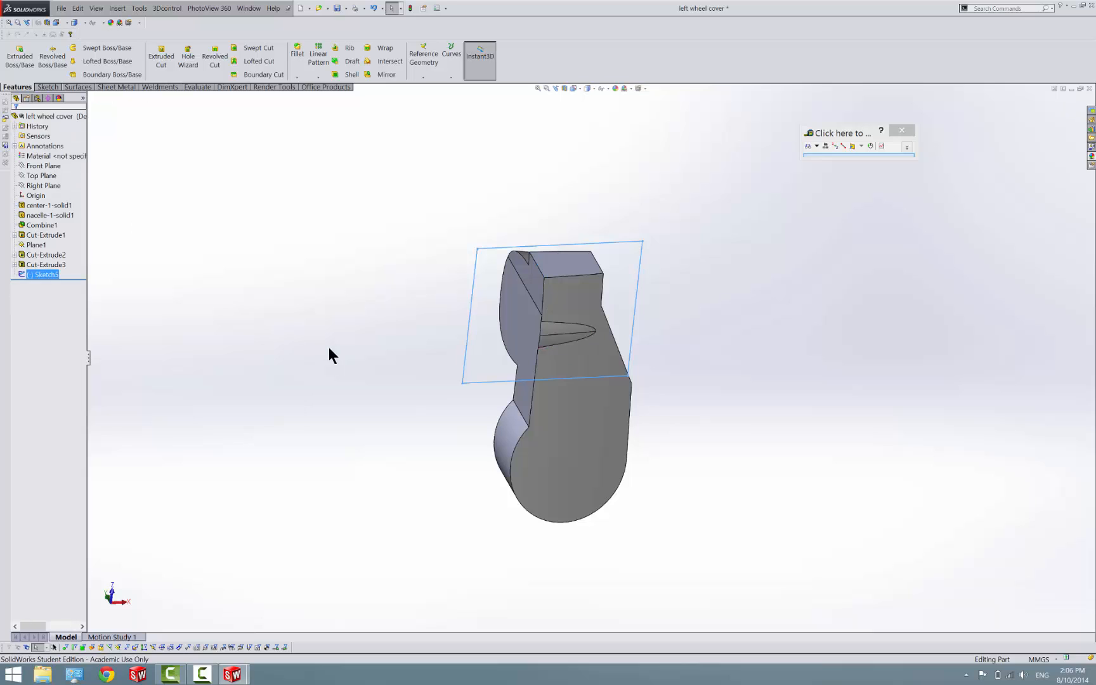
# Delete the leftover rectangle sketch, Sketch5
pyautogui.rightClick(52, 274)
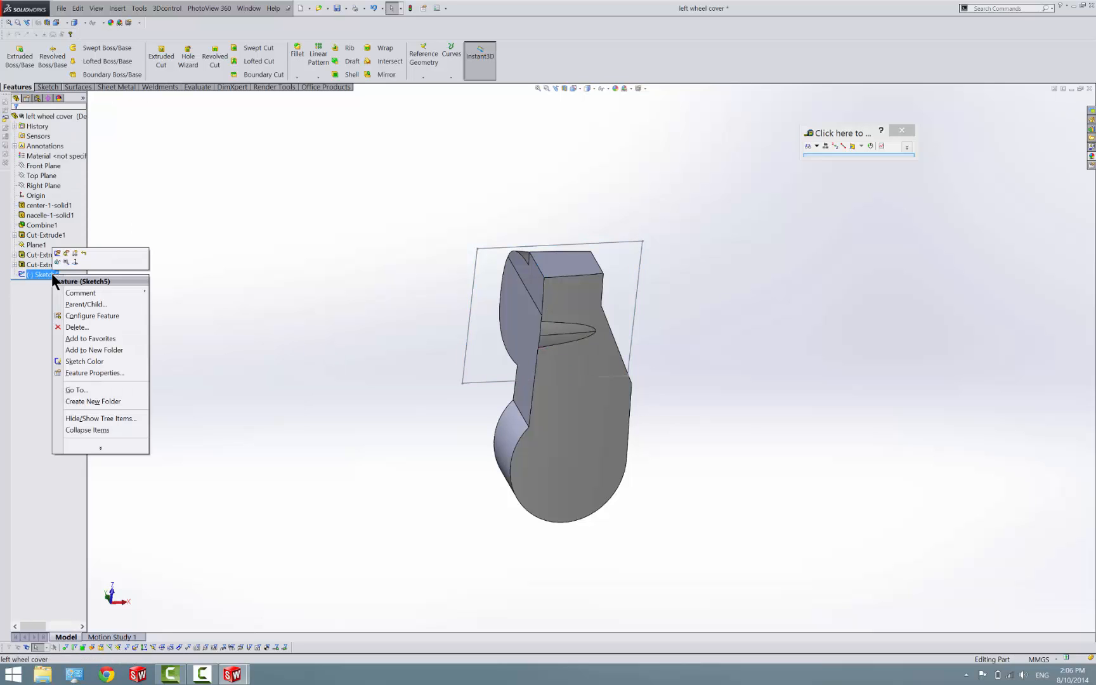
pyautogui.click(83, 315)
pyautogui.click(360, 264)
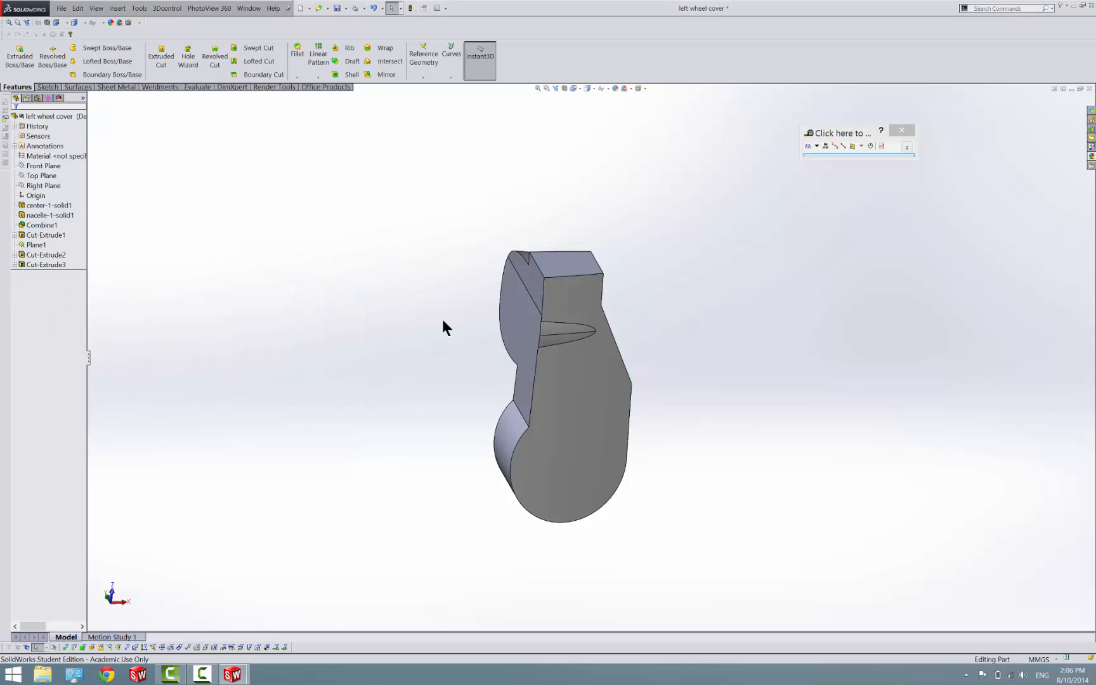
# Draw a line about 299 mm long in a 3D sketch, corner to corner along the end block face's edge bordering the large face
pyautogui.scroll(-3, 557, 330)
pyautogui.moveTo(568, 341); pyautogui.dragTo(569, 496, button='middle')
pyautogui.click(46, 87)
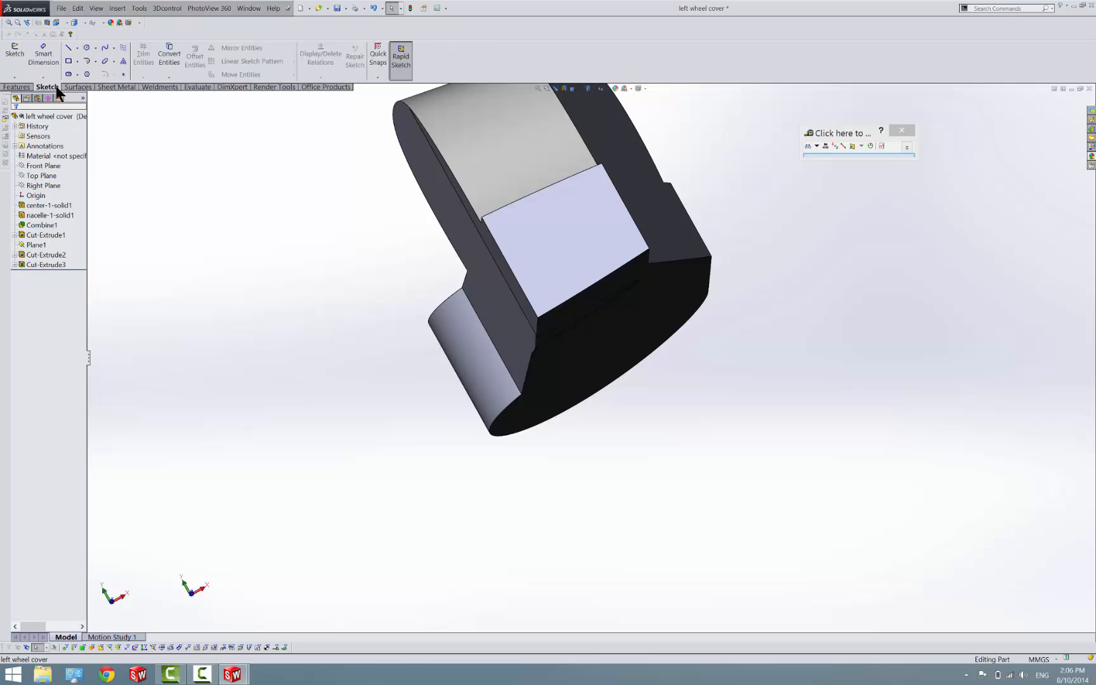
pyautogui.click(14, 77)
pyautogui.click(32, 99)
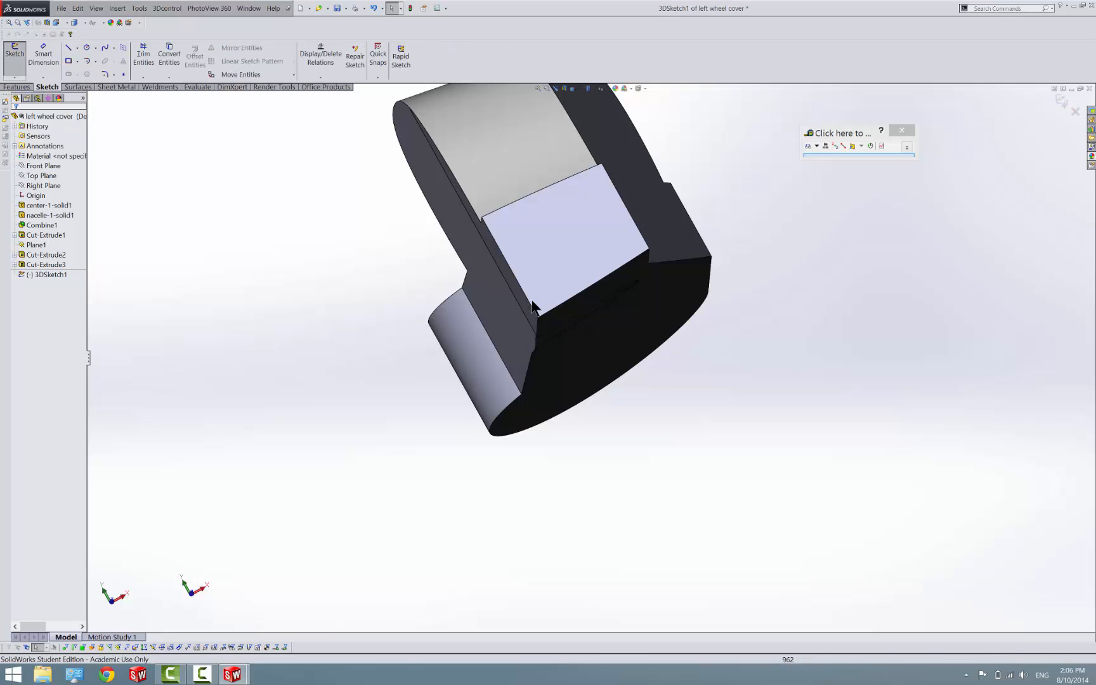
pyautogui.click(71, 46)
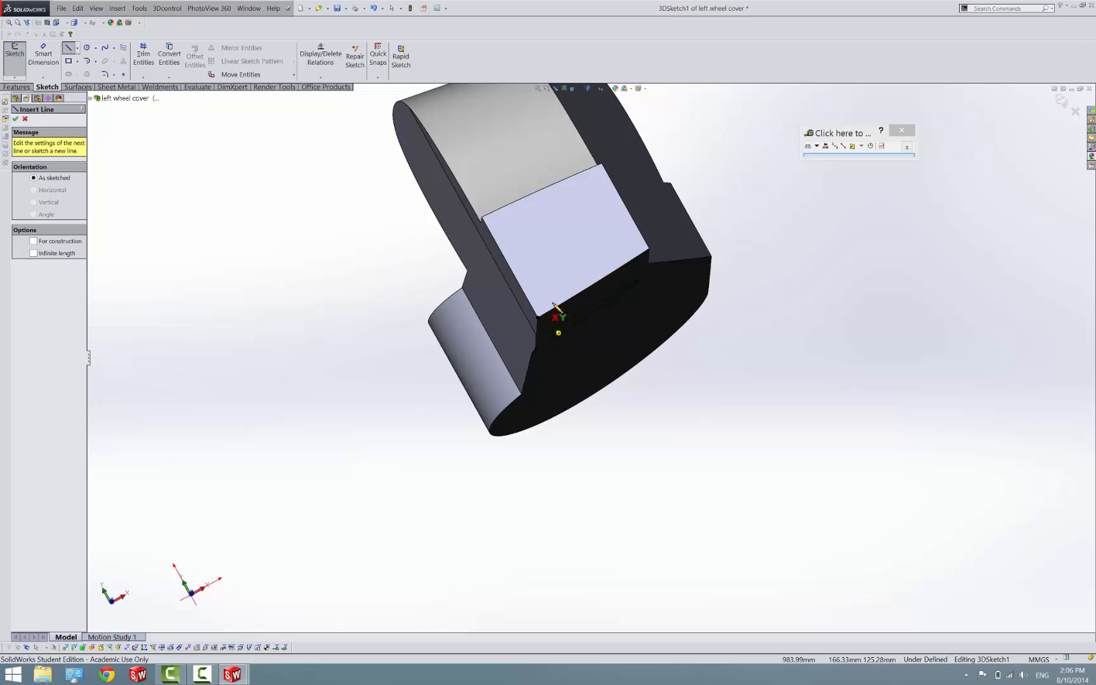
pyautogui.click(538, 317)
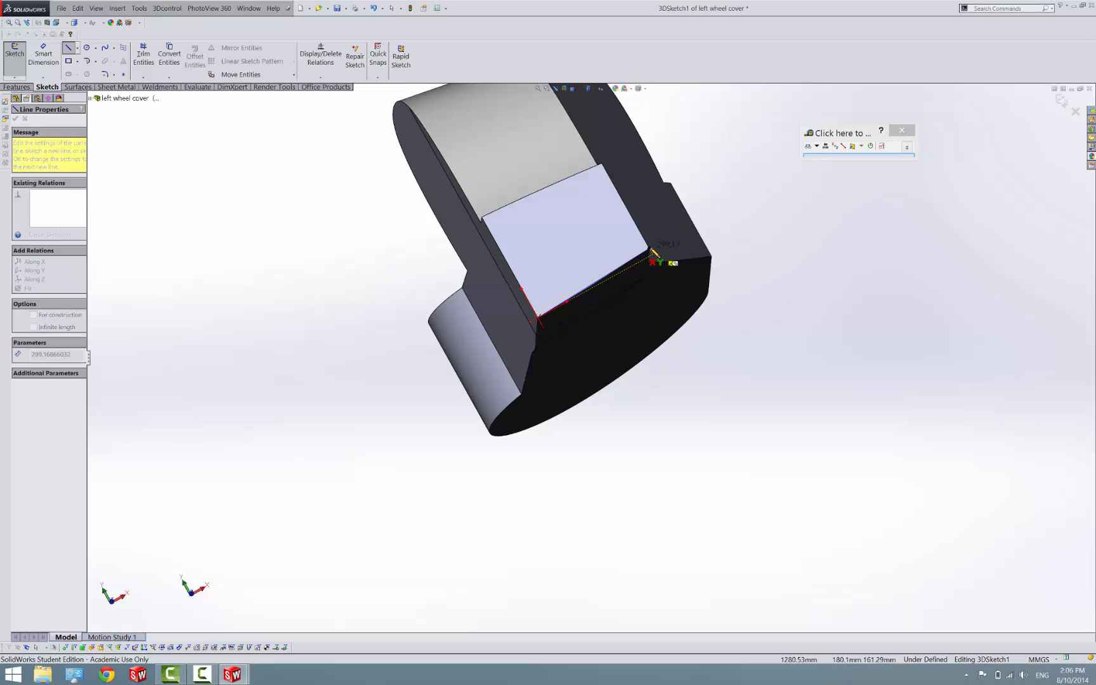
pyautogui.click(648, 254)
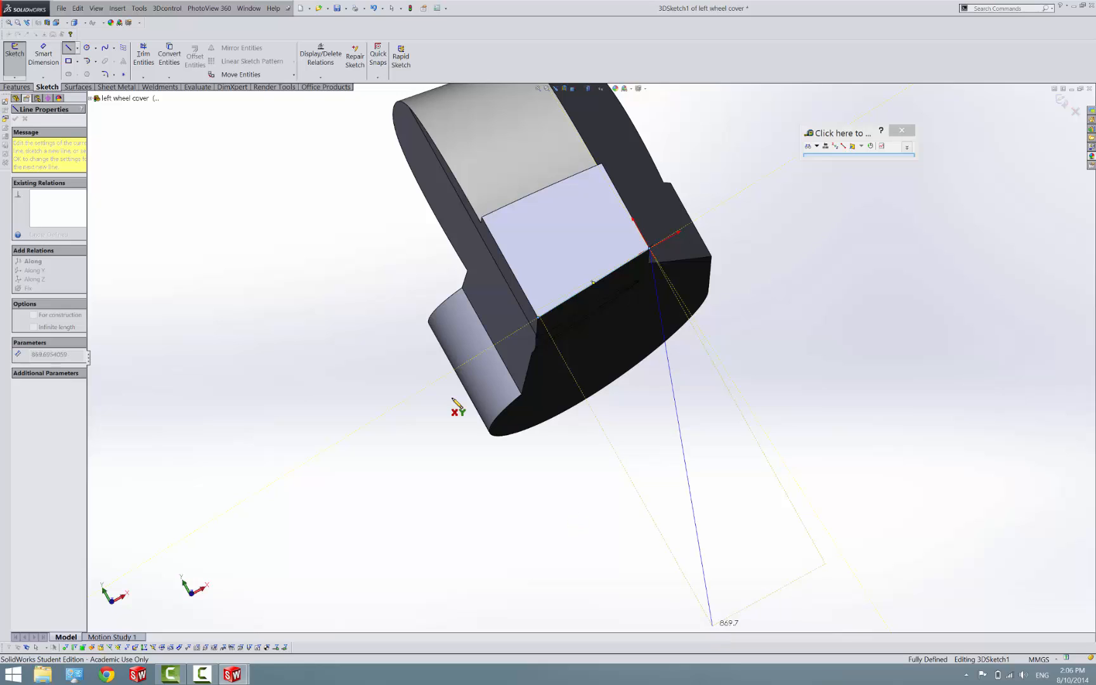
pyautogui.press('Escape')
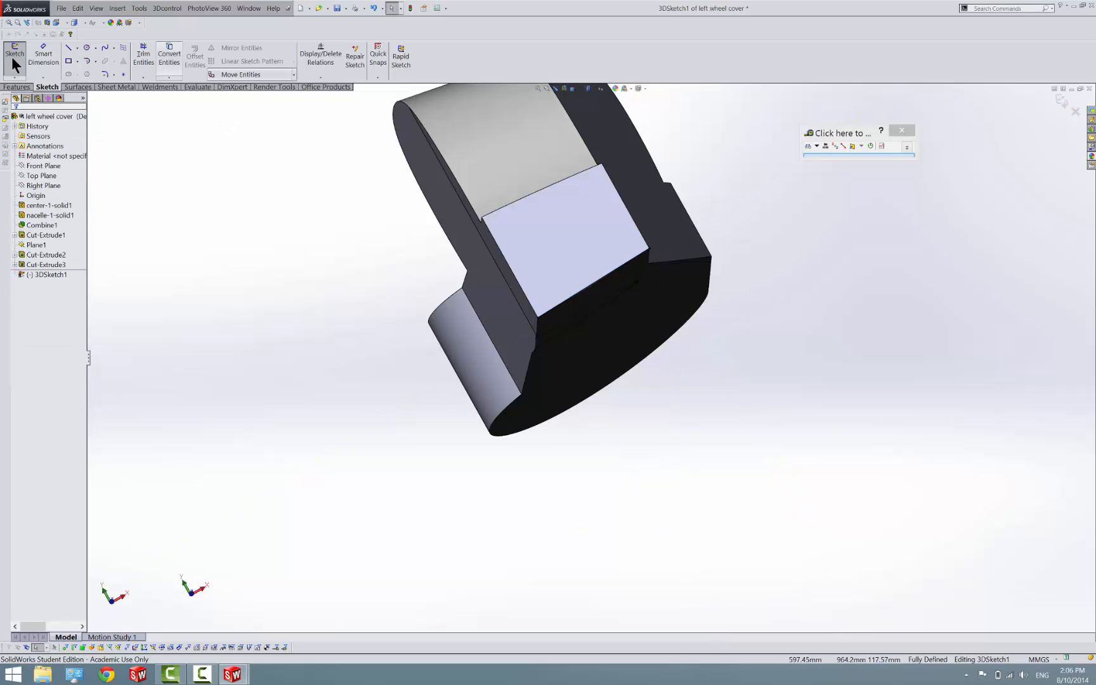
pyautogui.click(27, 87)
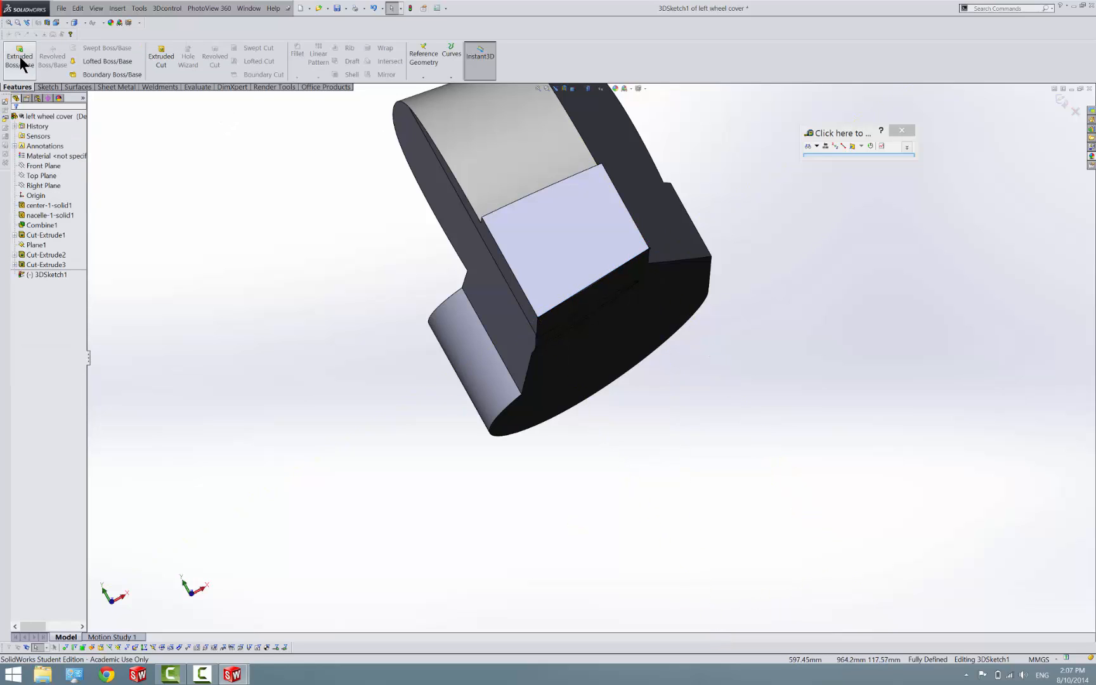
pyautogui.click(1058, 99)
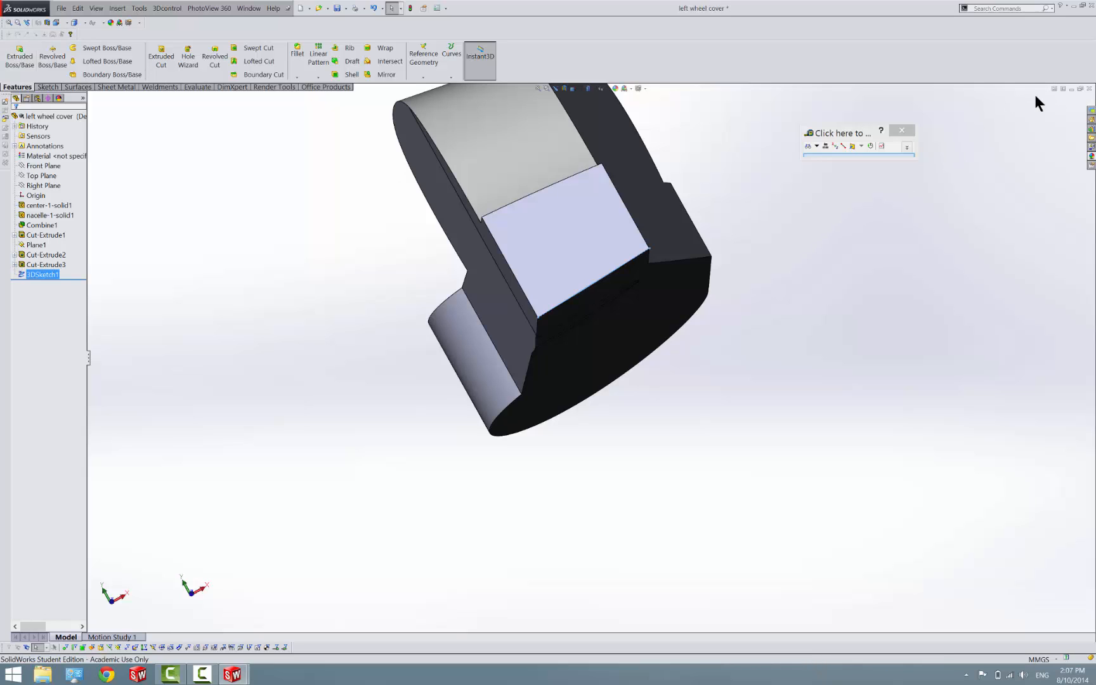
# Create a reference plane coincident with the endpoint of the 3D sketch line and perpendicular to that line
pyautogui.click(429, 48)
pyautogui.click(429, 89)
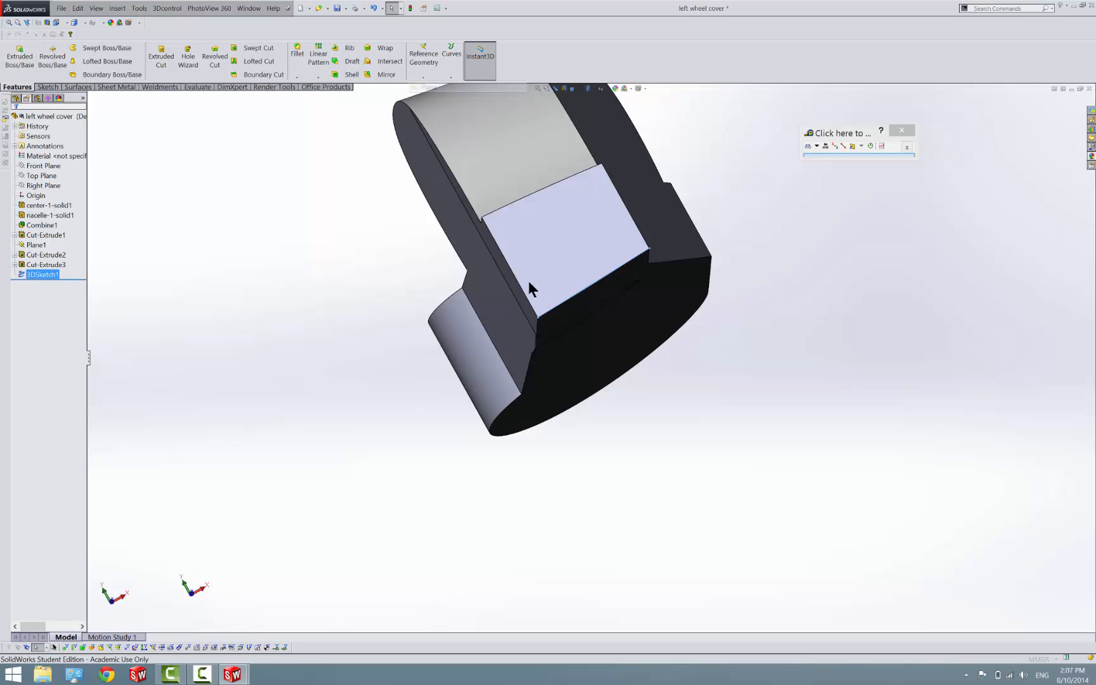
pyautogui.scroll(-5, 530, 286)
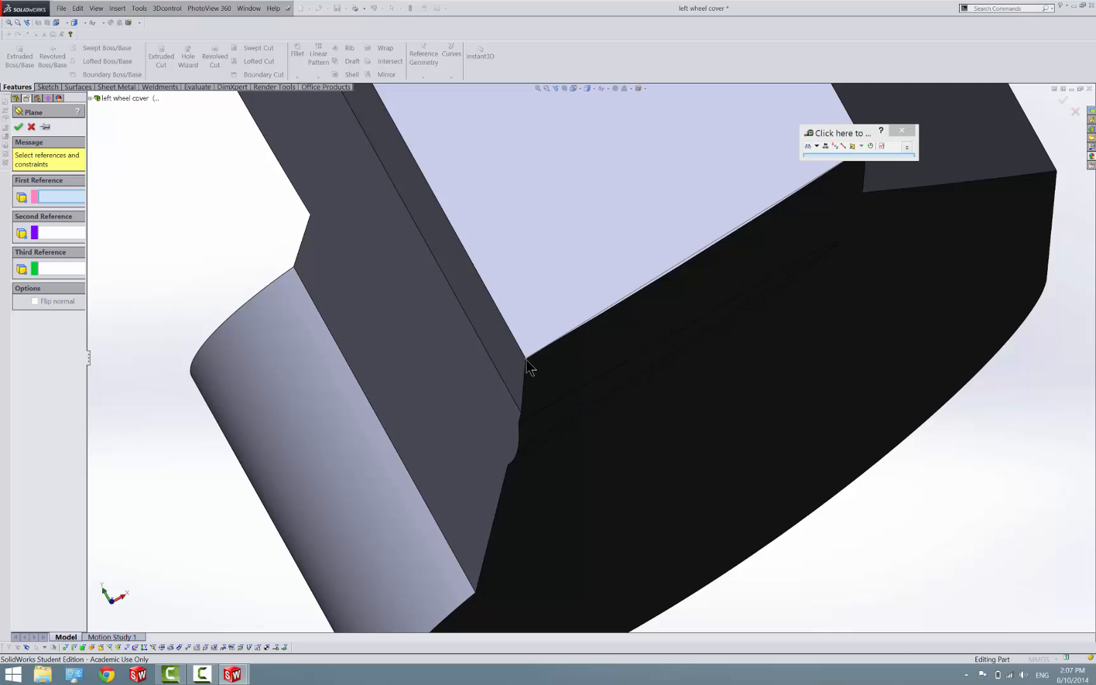
pyautogui.click(527, 361)
pyautogui.click(598, 311)
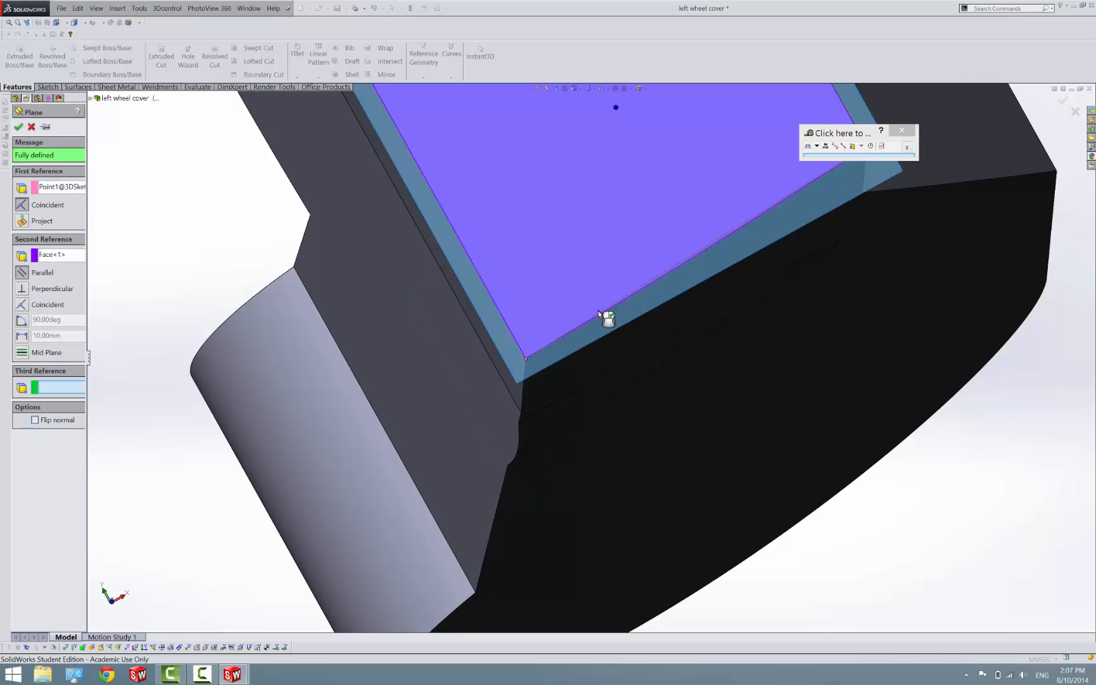
pyautogui.click(599, 311)
pyautogui.click(600, 312)
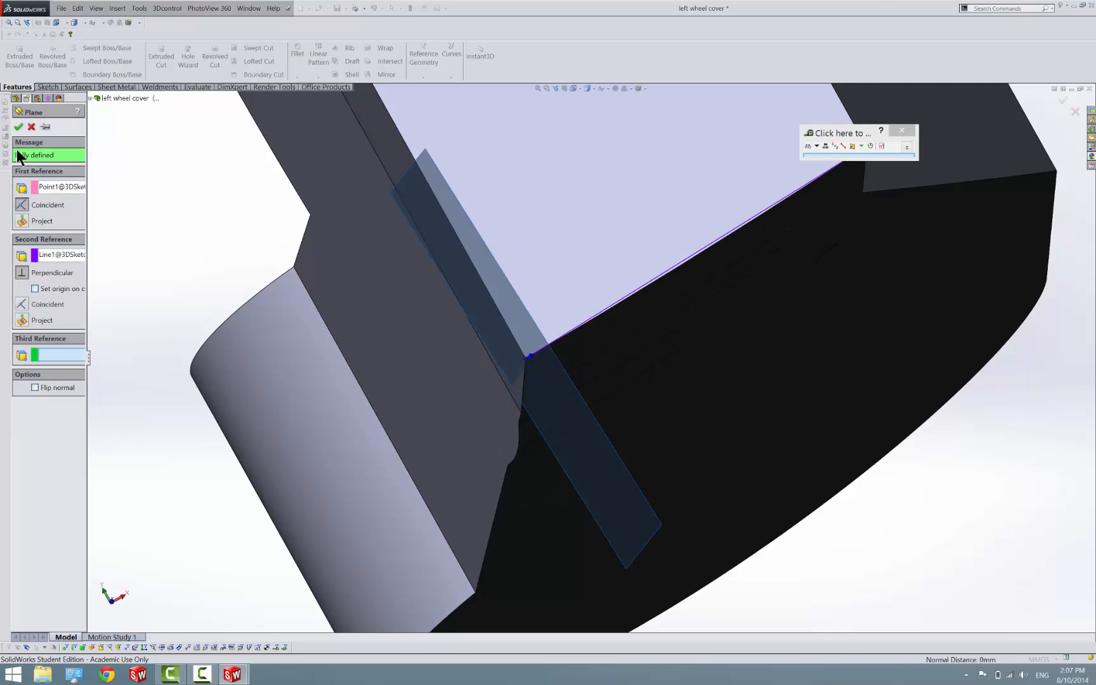
pyautogui.click(18, 126)
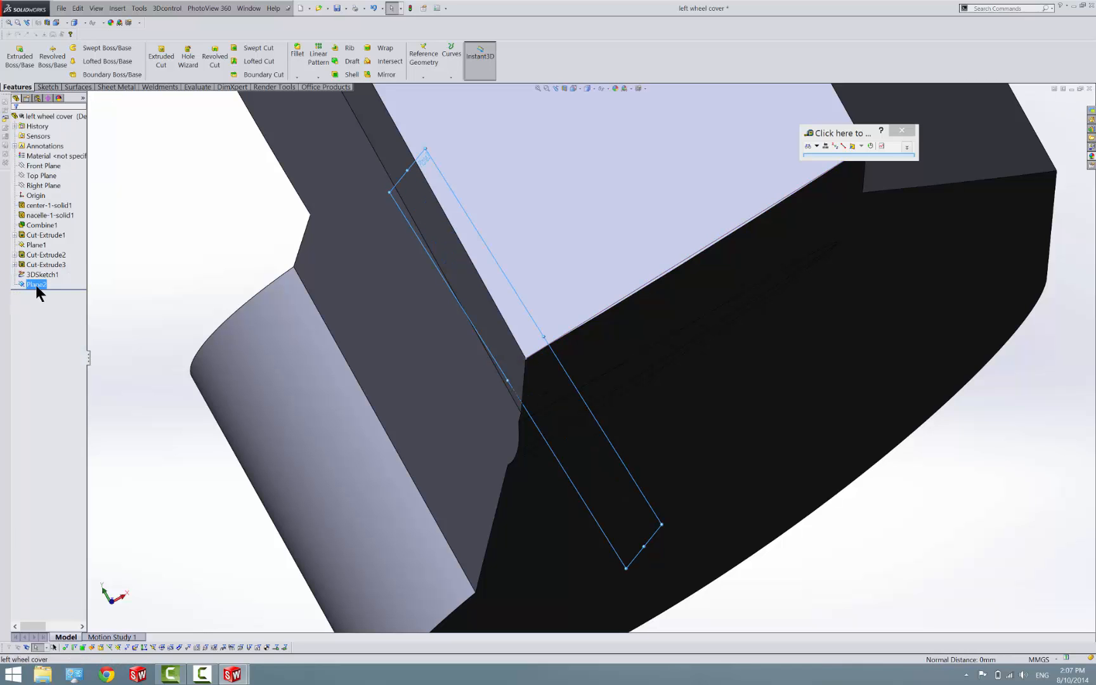
# Open a new sketch on Plane2 and view it normal to the plane from the reverse side
pyautogui.rightClick(36, 286)
pyautogui.click(44, 272)
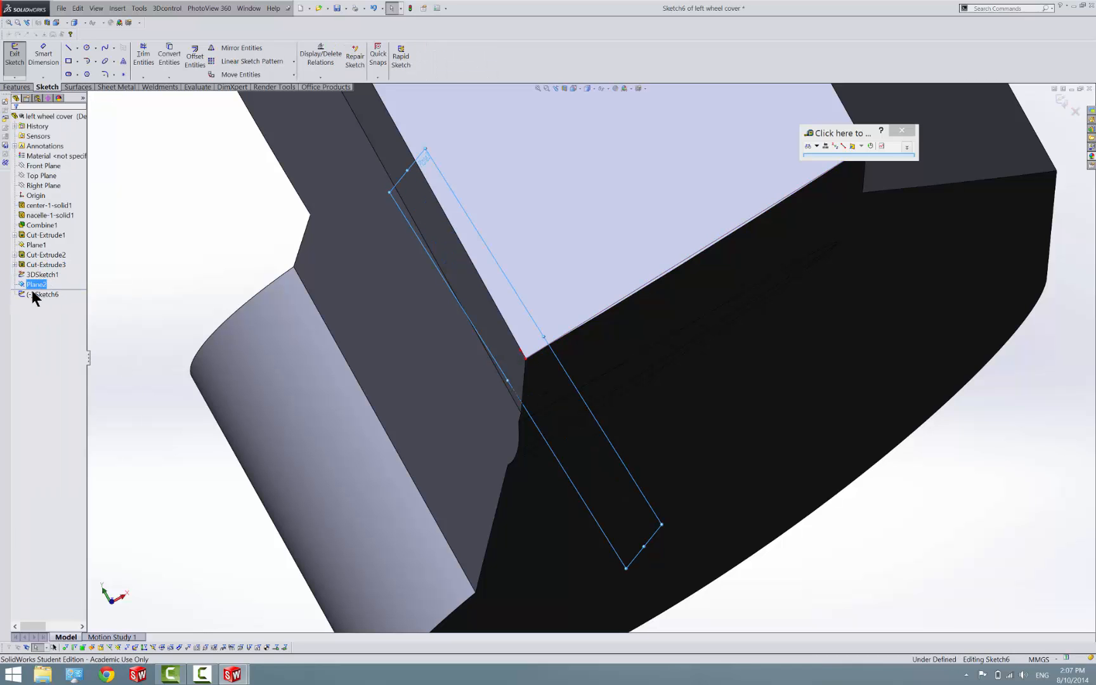
pyautogui.rightClick(31, 292)
pyautogui.click(47, 283)
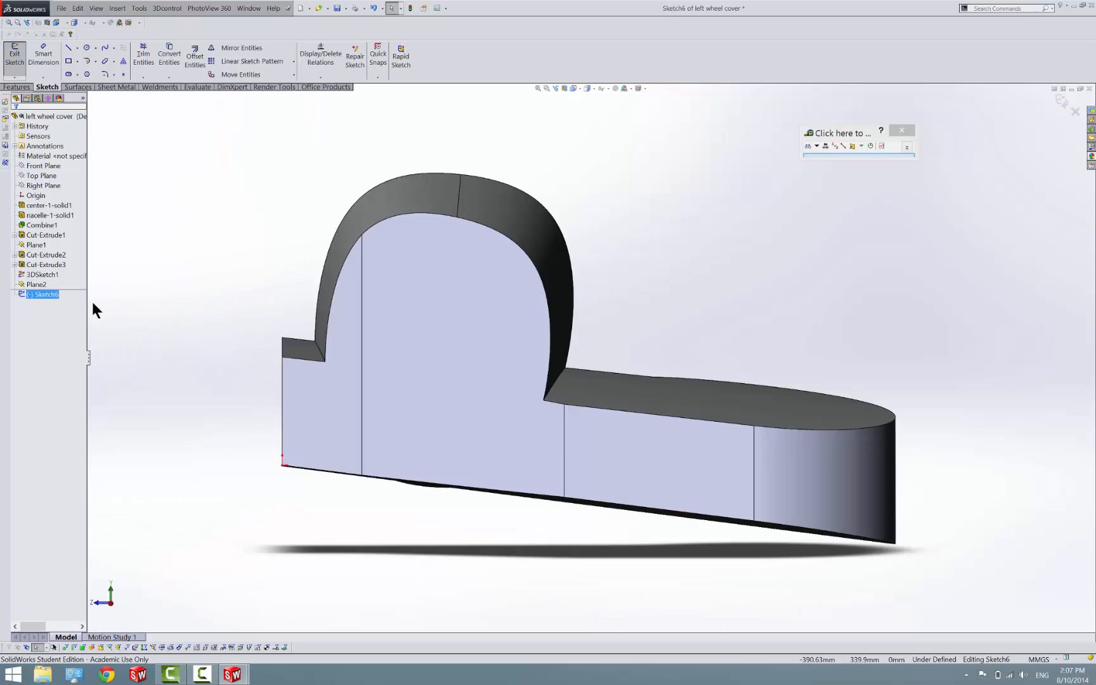
pyautogui.rightClick(43, 293)
pyautogui.click(57, 286)
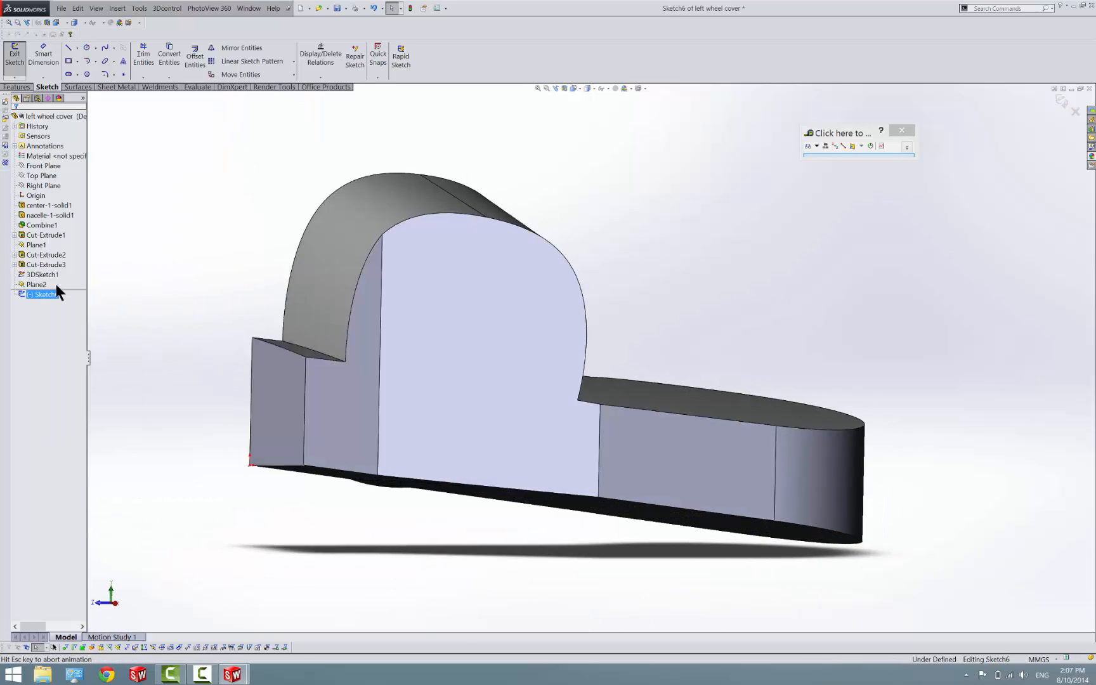
pyautogui.click(279, 334)
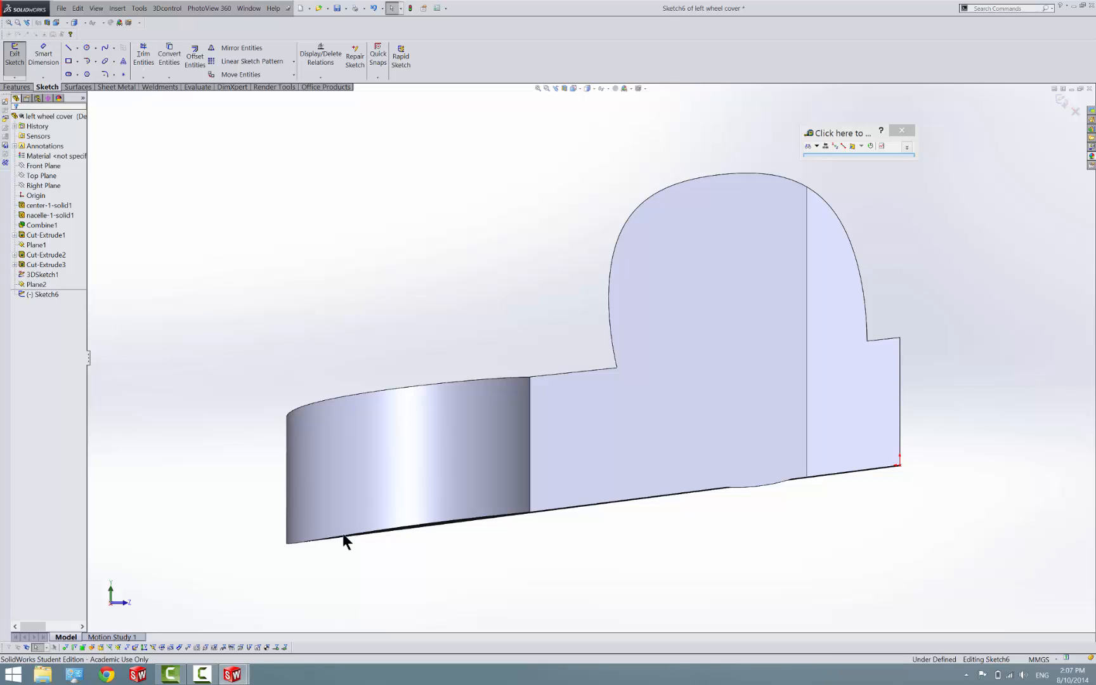
# Start converting the part's lower outline in wireframe display, selecting the long lower silhouette edge and removing the unwanted face from the selection
pyautogui.click(415, 527)
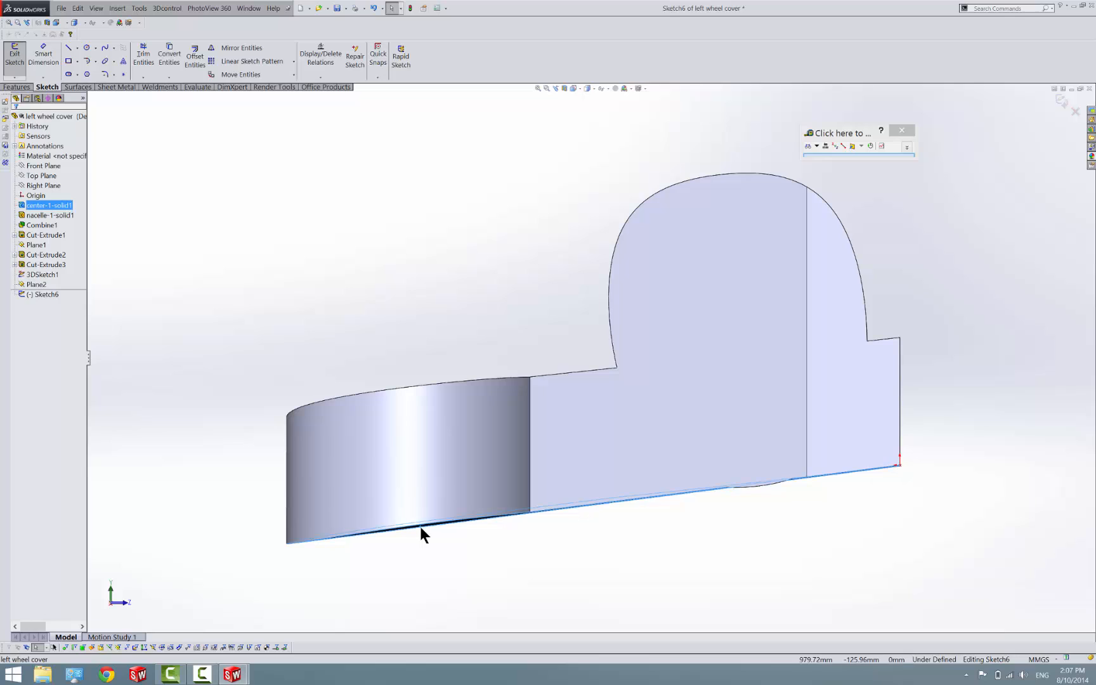
pyautogui.click(255, 279)
pyautogui.click(168, 64)
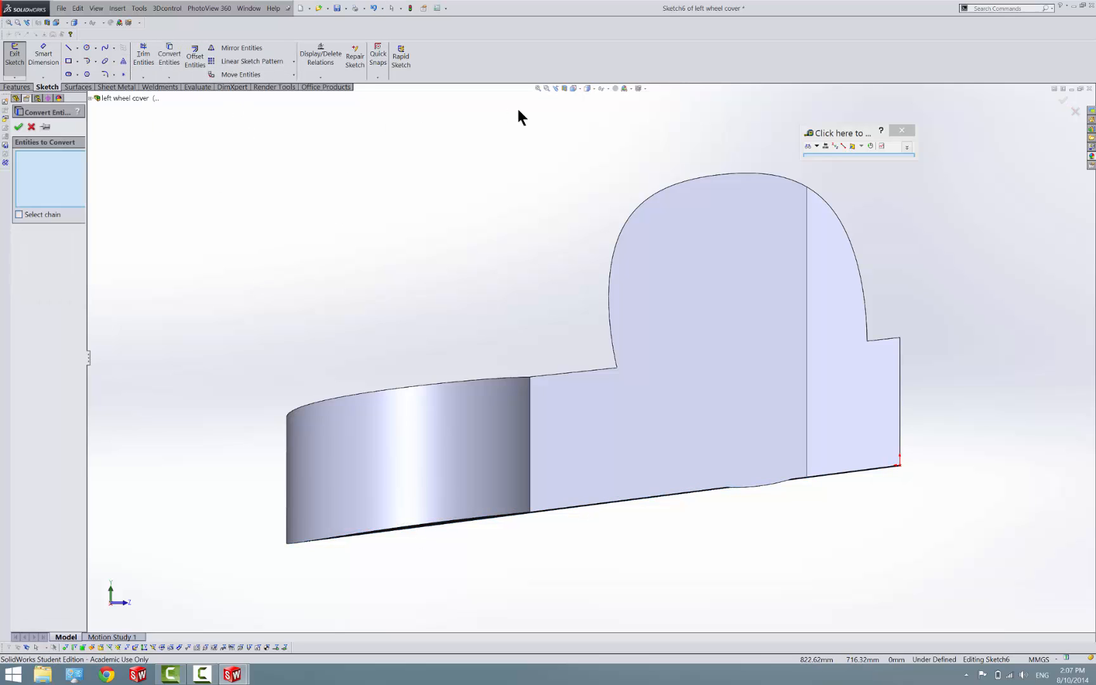
pyautogui.click(592, 90)
pyautogui.click(587, 127)
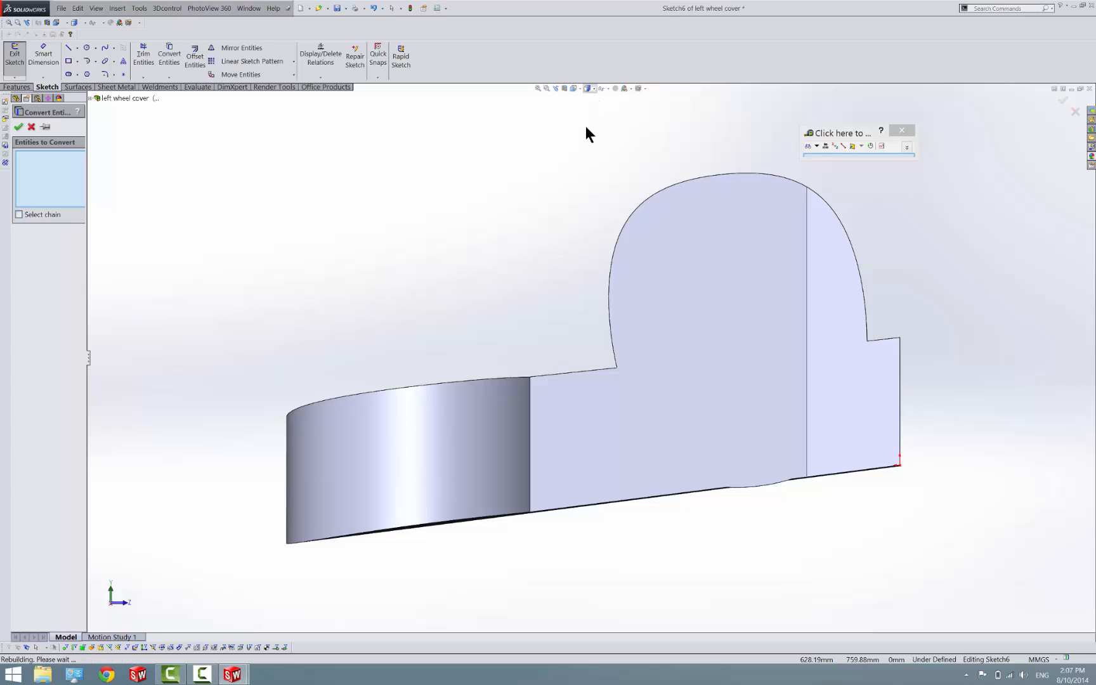
pyautogui.click(439, 524)
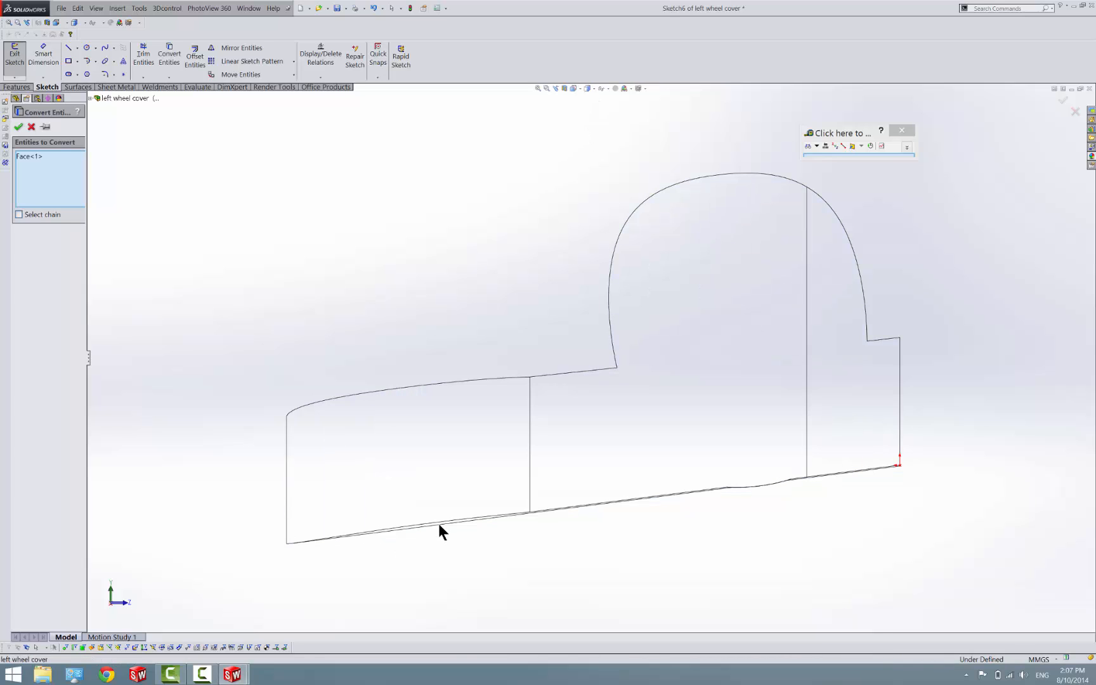
pyautogui.click(556, 511)
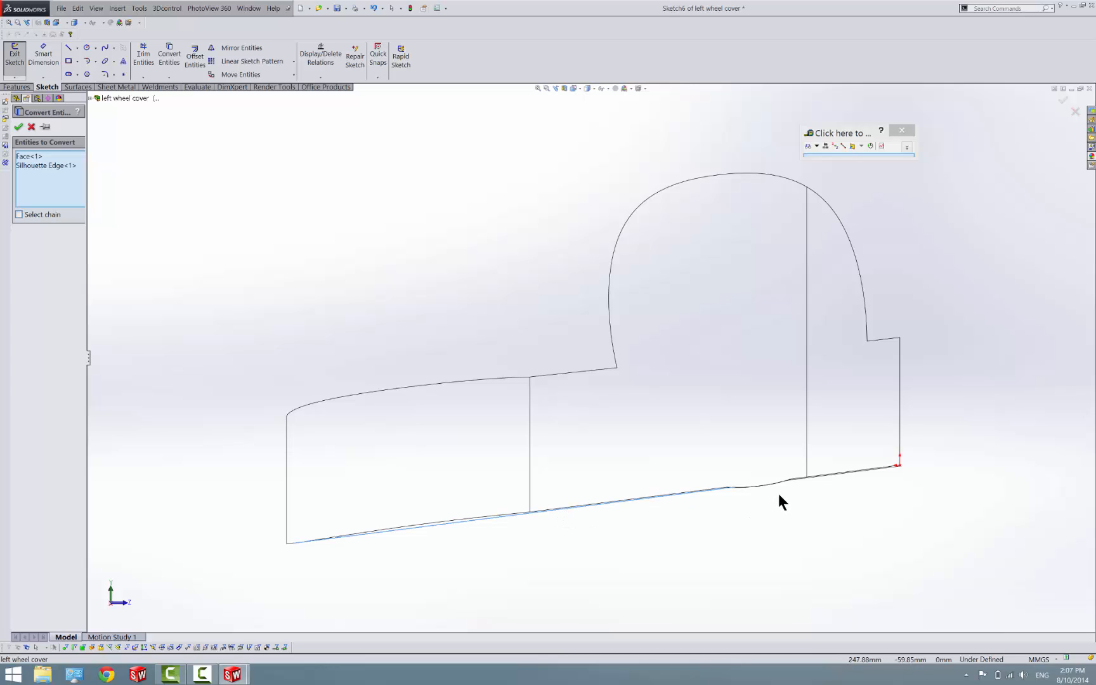
pyautogui.scroll(-2, 778, 494)
pyautogui.scroll(-2, 757, 471)
pyautogui.click(30, 158)
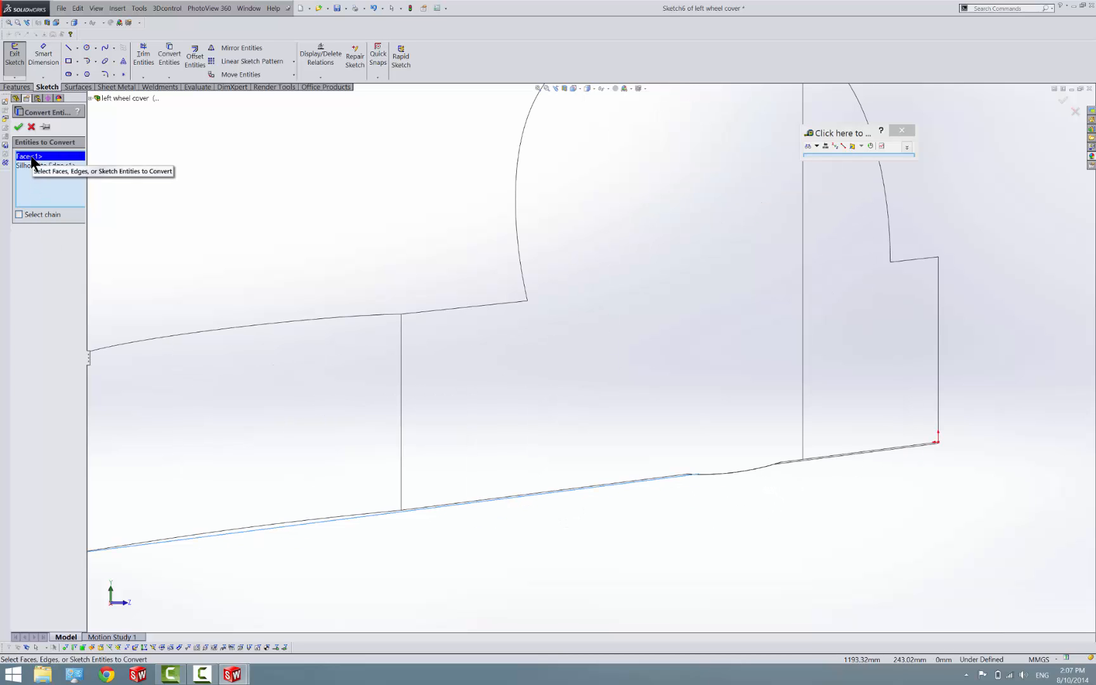
pyautogui.rightClick(31, 160)
pyautogui.click(47, 179)
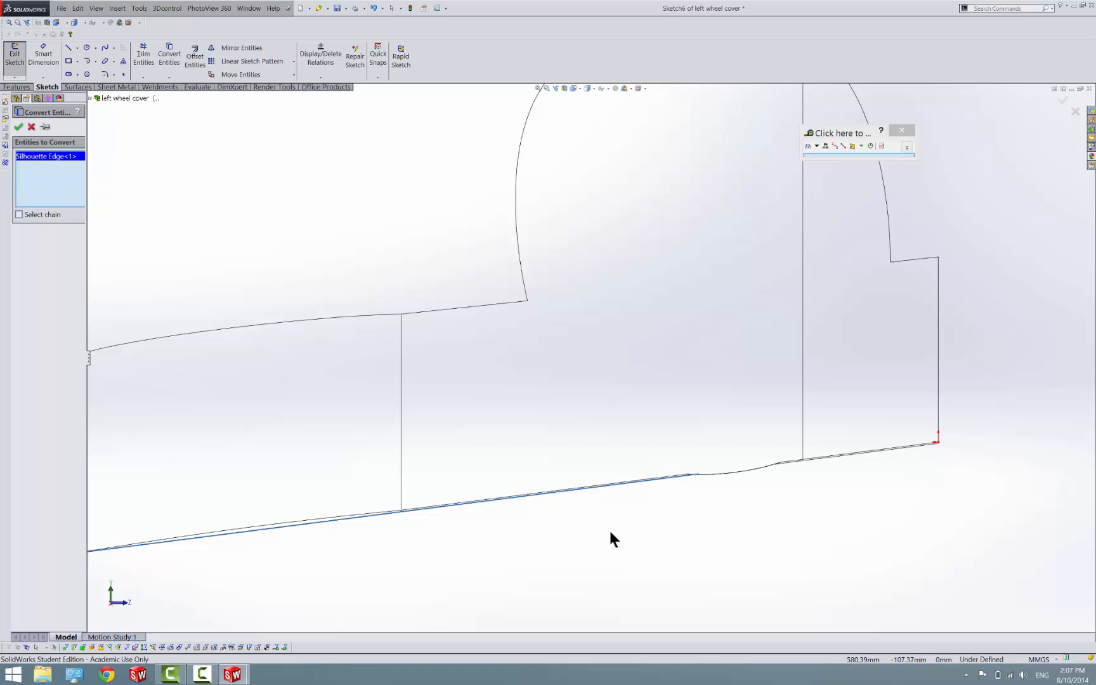
# Add the two curved lower edges and the short end silhouette edge without the face, and convert the selection into sketch entities
pyautogui.click(730, 475)
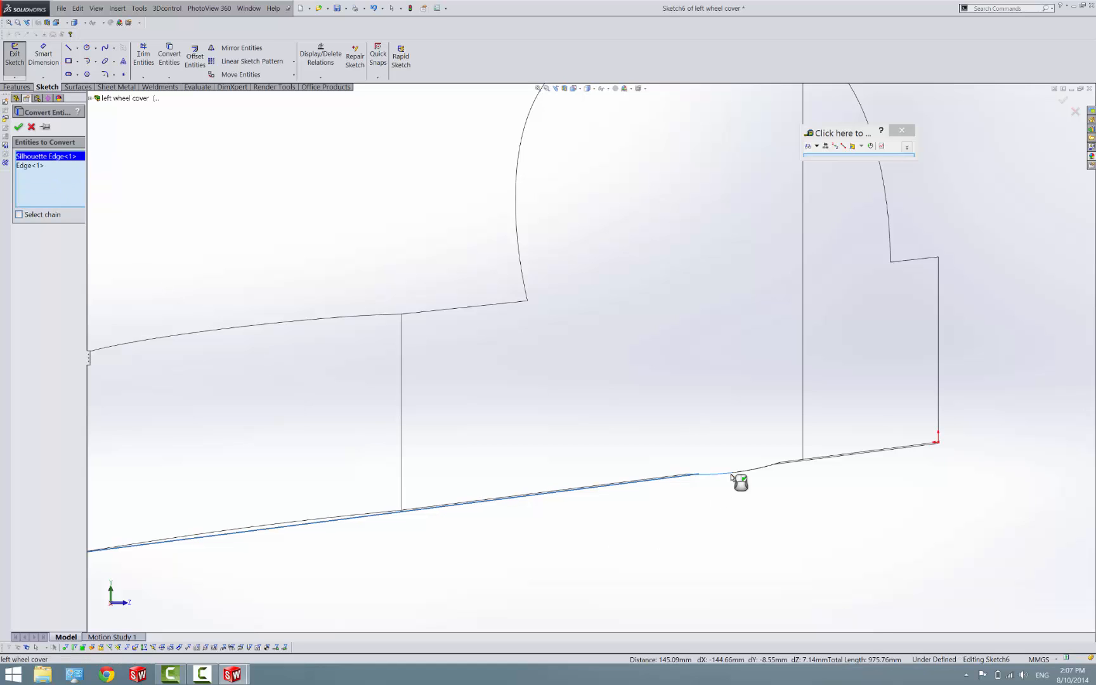
pyautogui.click(738, 473)
pyautogui.scroll(-2, 790, 477)
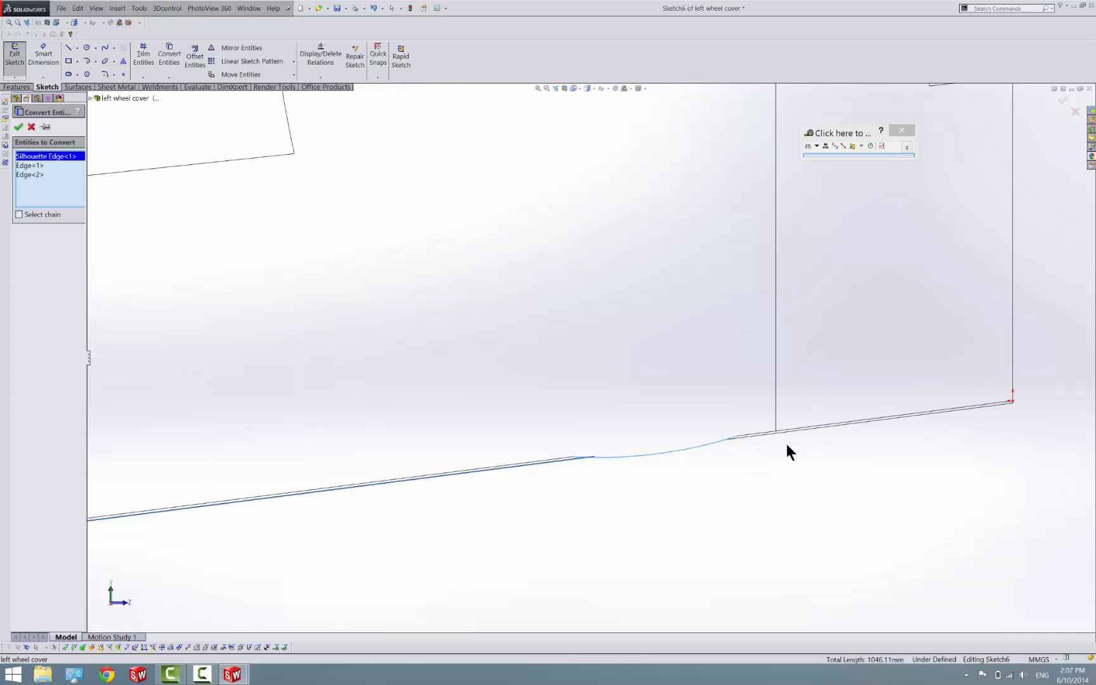
pyautogui.click(794, 430)
pyautogui.click(795, 431)
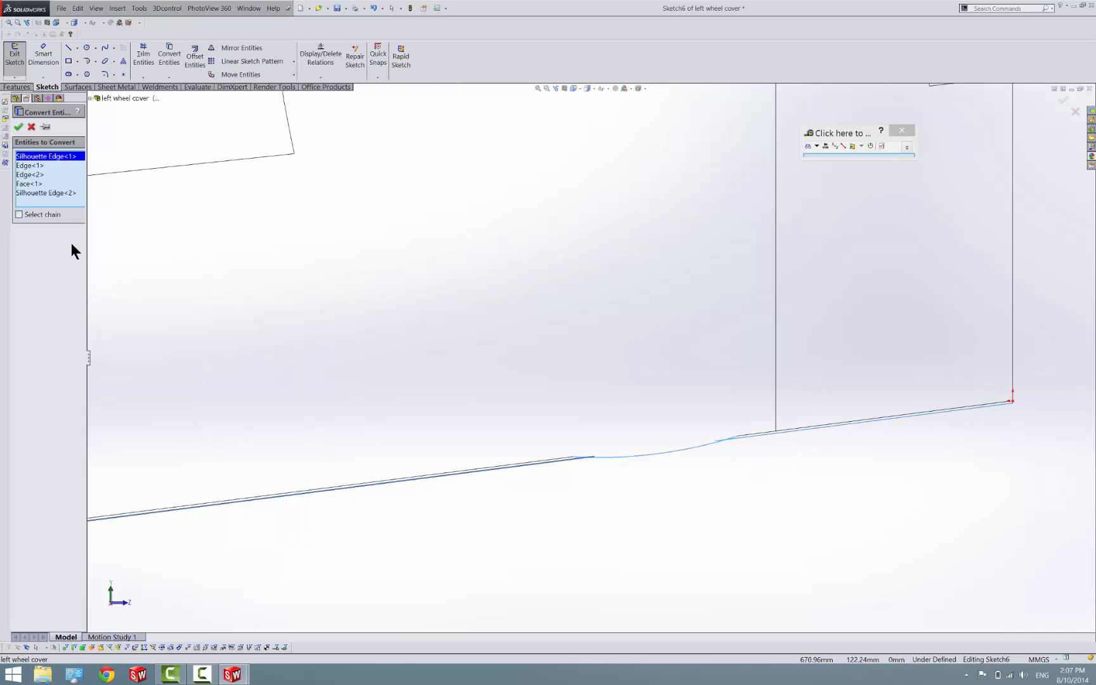
pyautogui.click(22, 185)
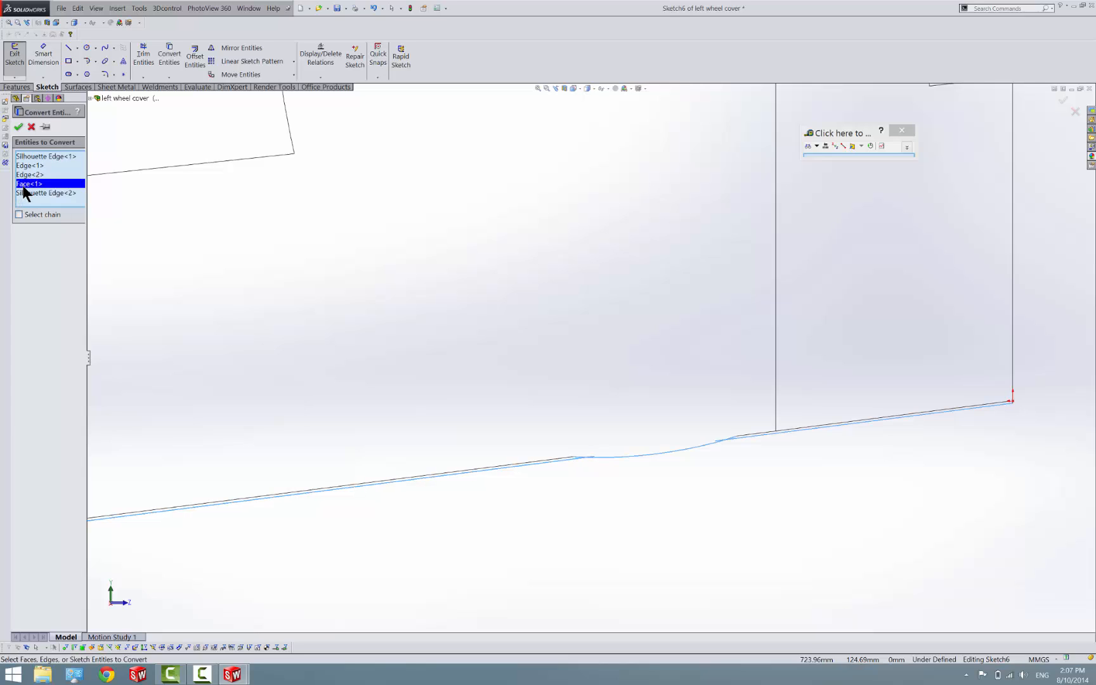
pyautogui.rightClick(23, 190)
pyautogui.click(40, 203)
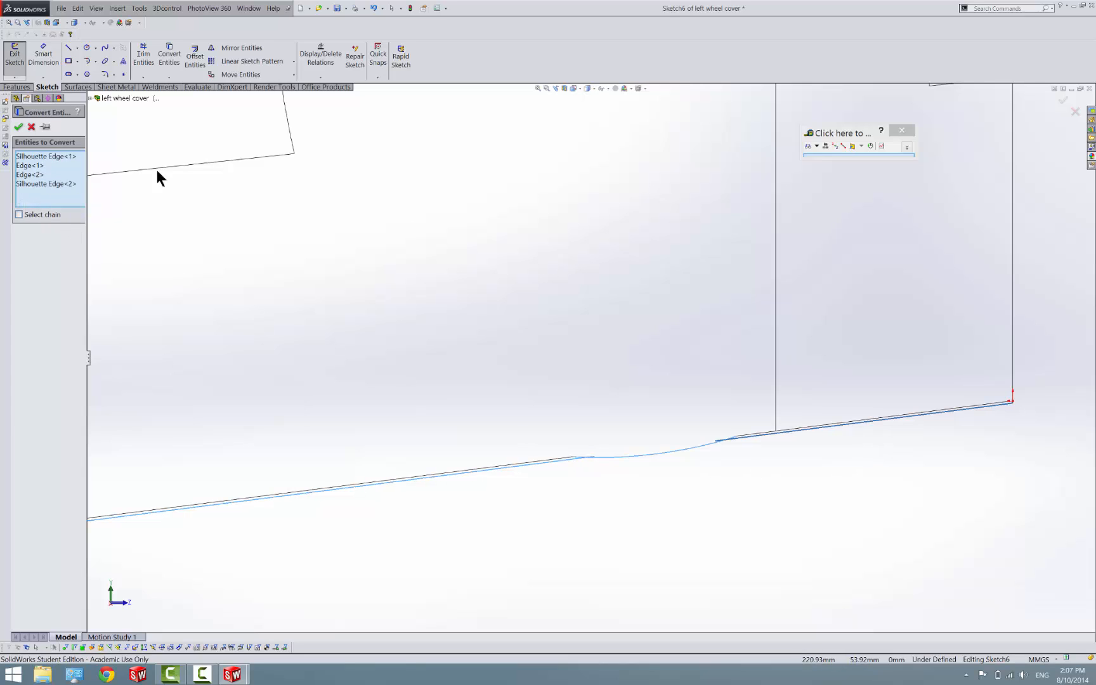
pyautogui.click(19, 127)
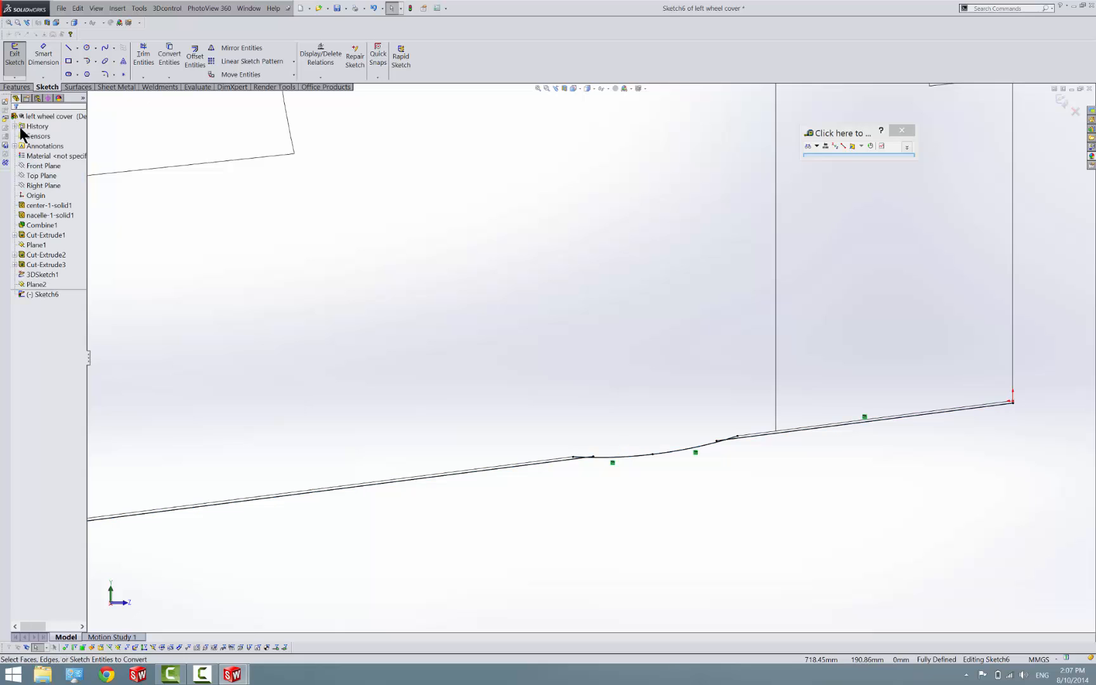
pyautogui.click(149, 54)
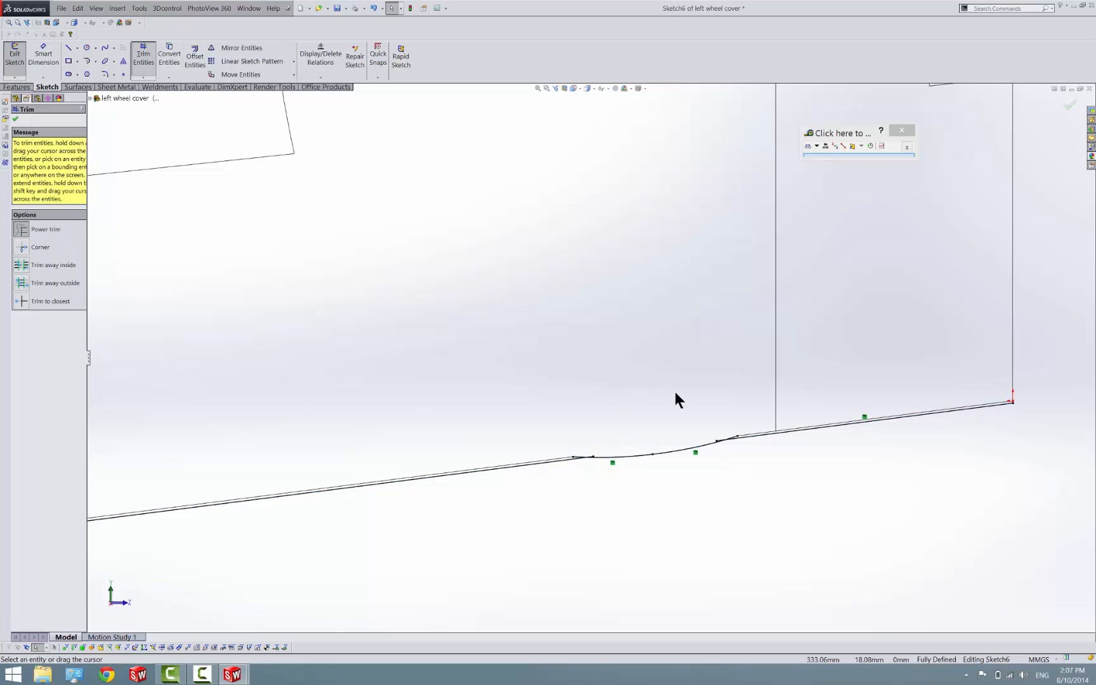
pyautogui.scroll(-5, 682, 412)
pyautogui.moveTo(657, 419)
pyautogui.mouseDown()
pyautogui.moveTo(597, 416)
pyautogui.moveTo(528, 448)
pyautogui.moveTo(633, 435)
pyautogui.mouseUp()
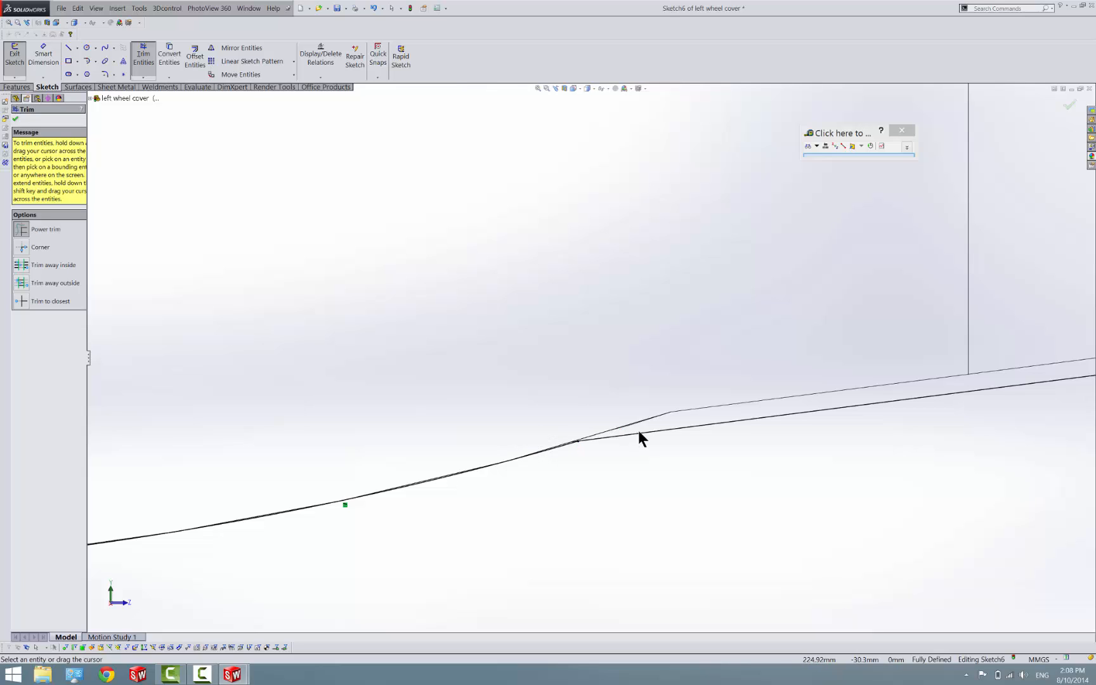
pyautogui.hotkey('ctrl', 'z')
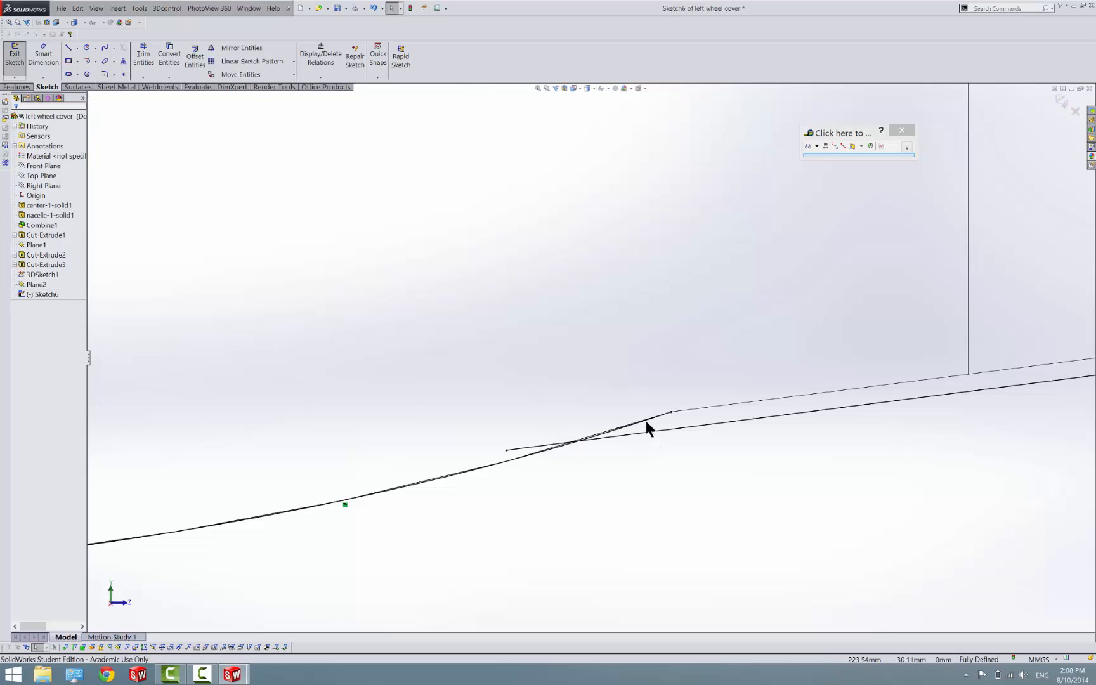
# Trim the overlapping line and curve ends where both straight lower edges meet the curved section
pyautogui.click(140, 56)
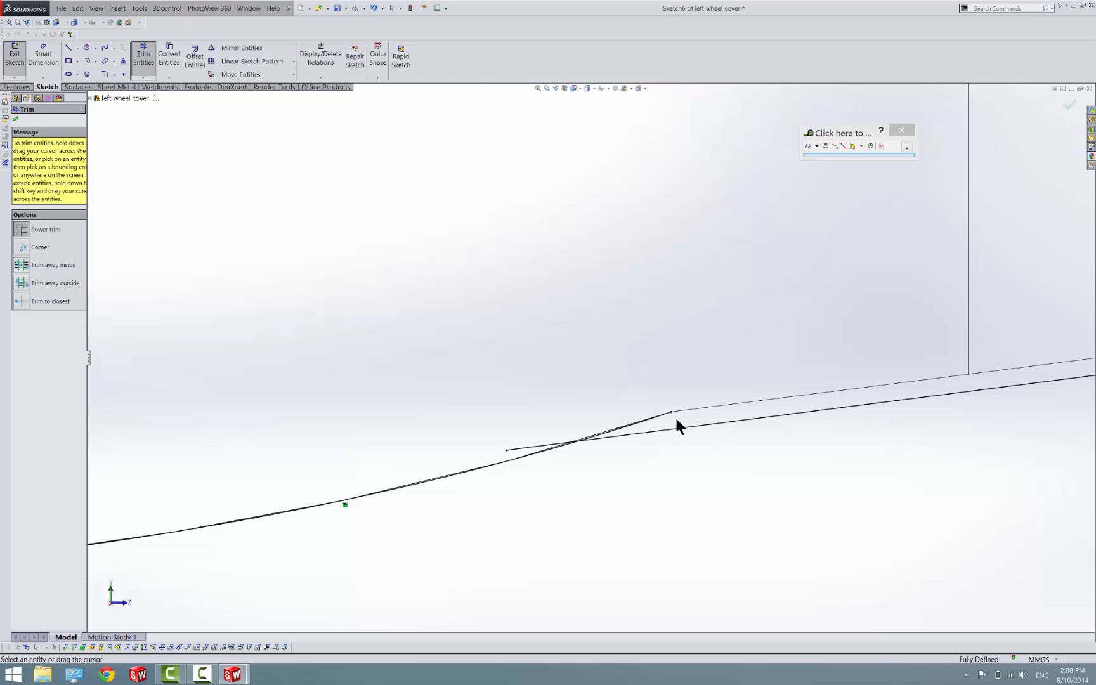
pyautogui.moveTo(675, 416); pyautogui.dragTo(585, 417)
pyautogui.scroll(6, 498, 452)
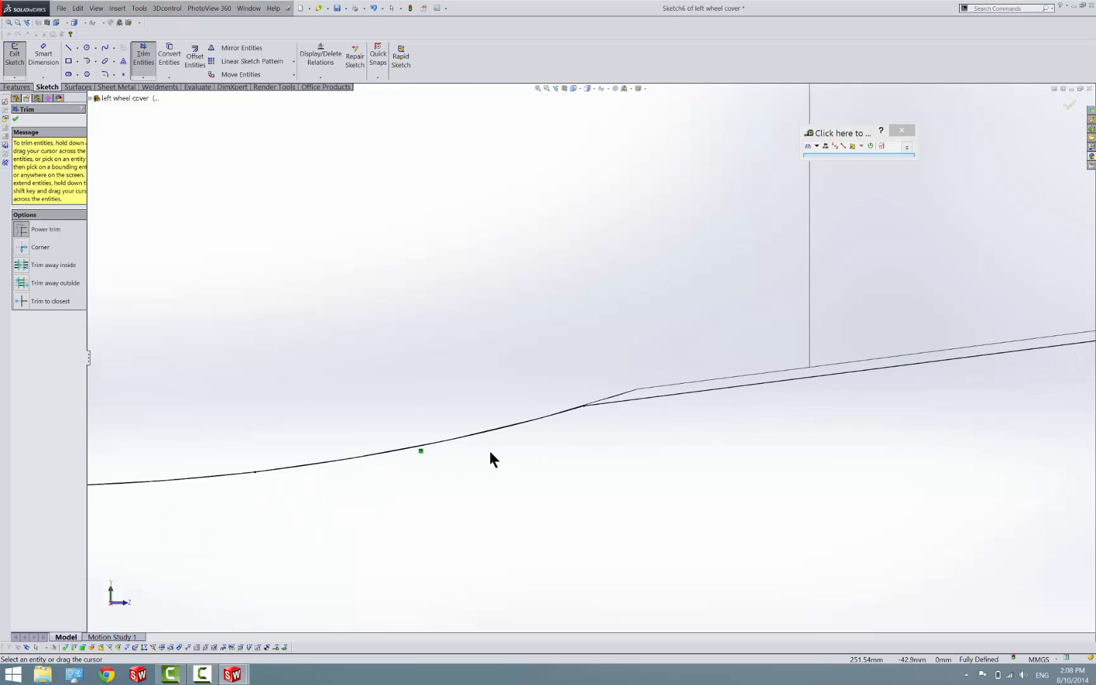
pyautogui.scroll(-12, 392, 399)
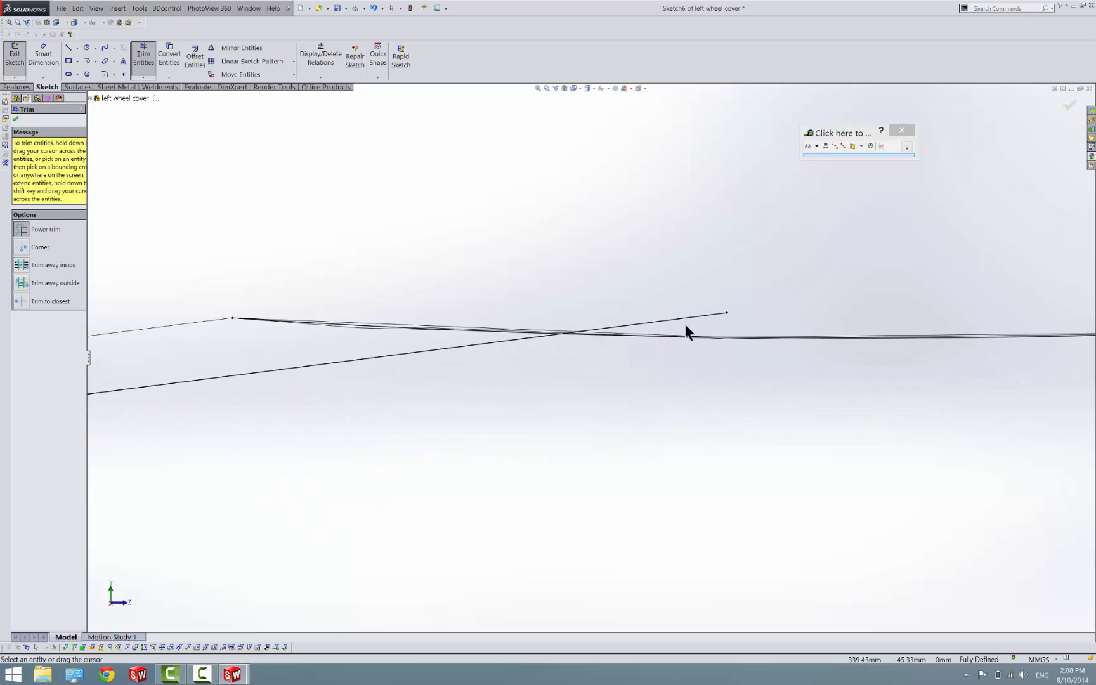
pyautogui.moveTo(685, 327); pyautogui.dragTo(514, 321)
pyautogui.scroll(5, 685, 343)
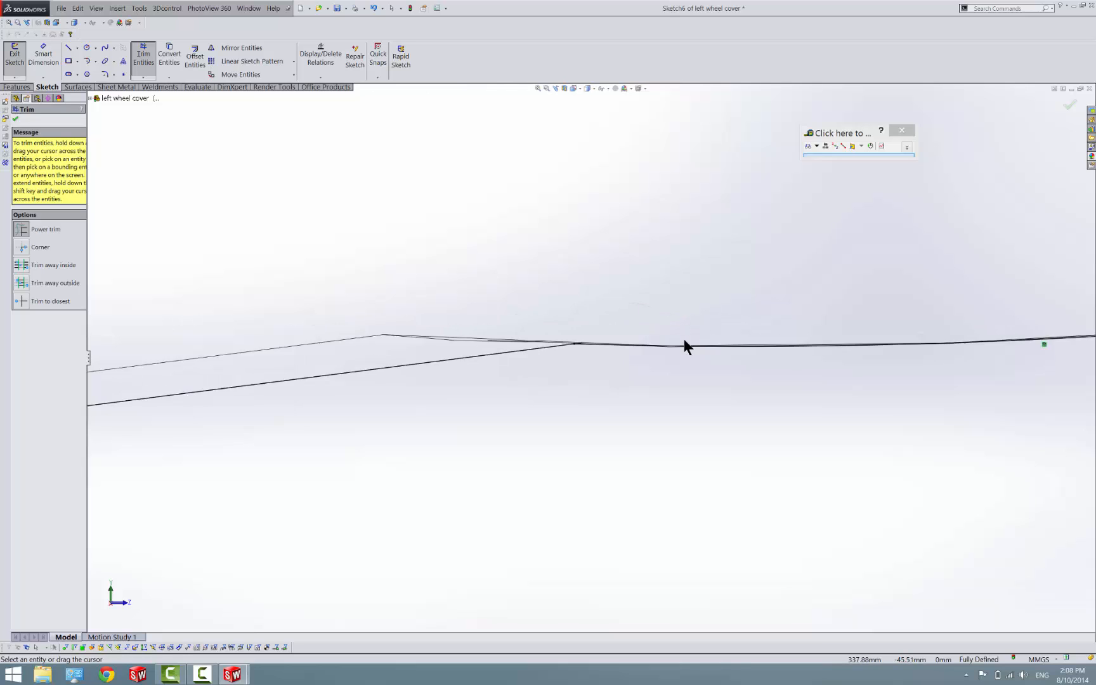
pyautogui.scroll(3, 373, 399)
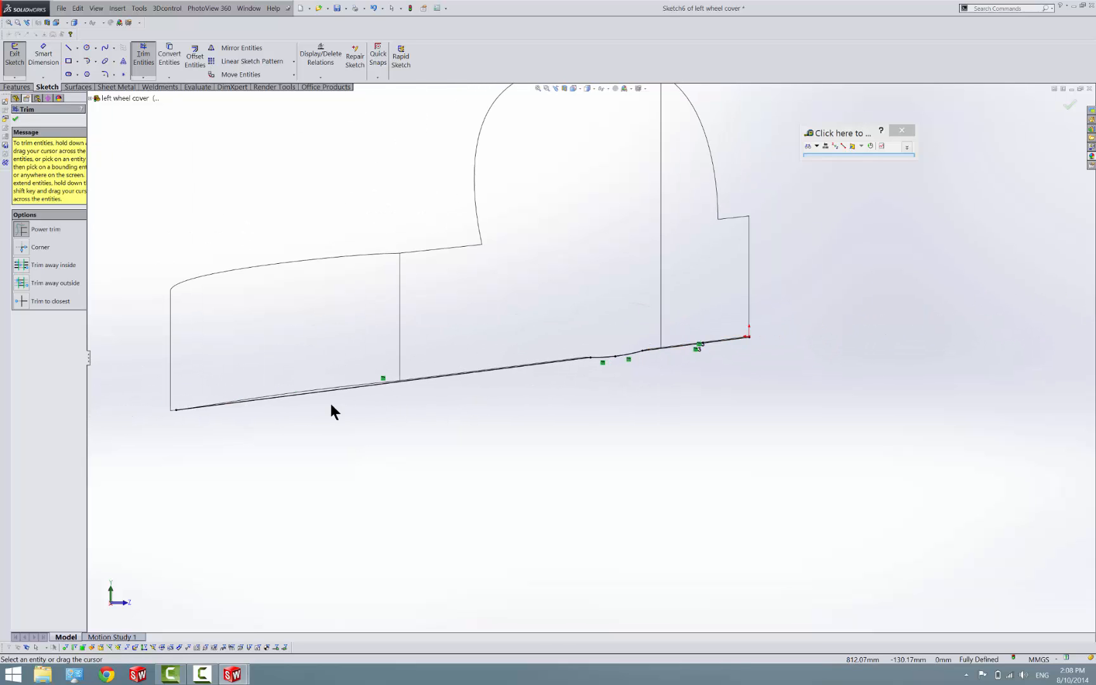
# Draw connected lines vertically up from the lower edge, about 1009 mm along to the vertical end edge, and about 39 mm down to its corner
pyautogui.press('l')
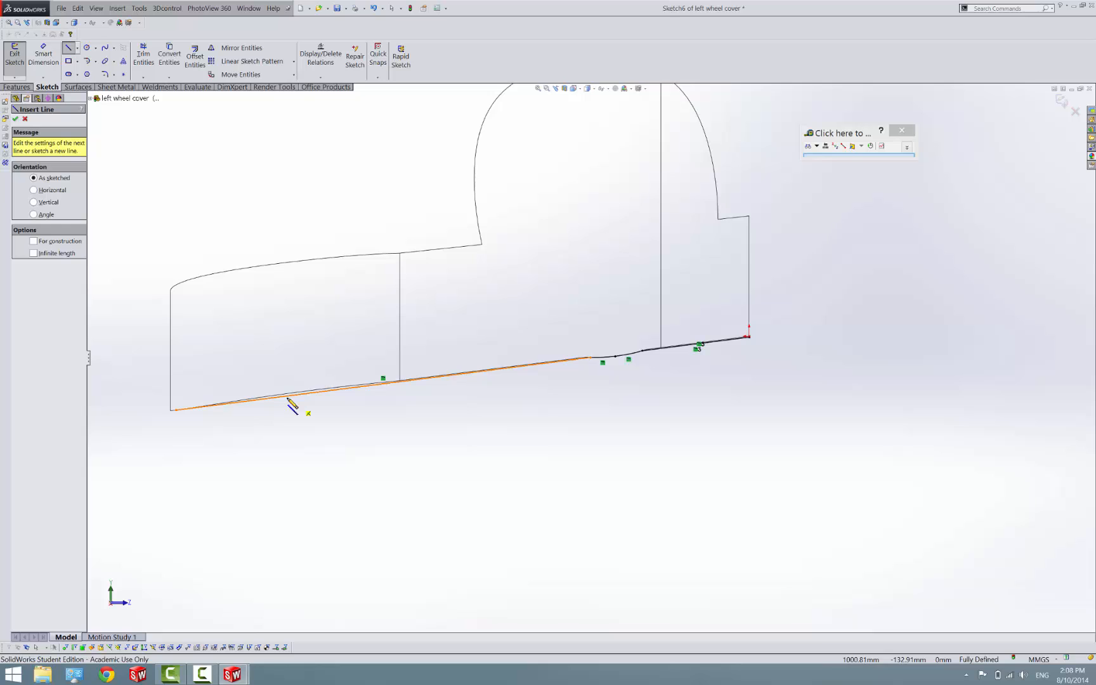
pyautogui.moveTo(287, 395); pyautogui.dragTo(286, 379)
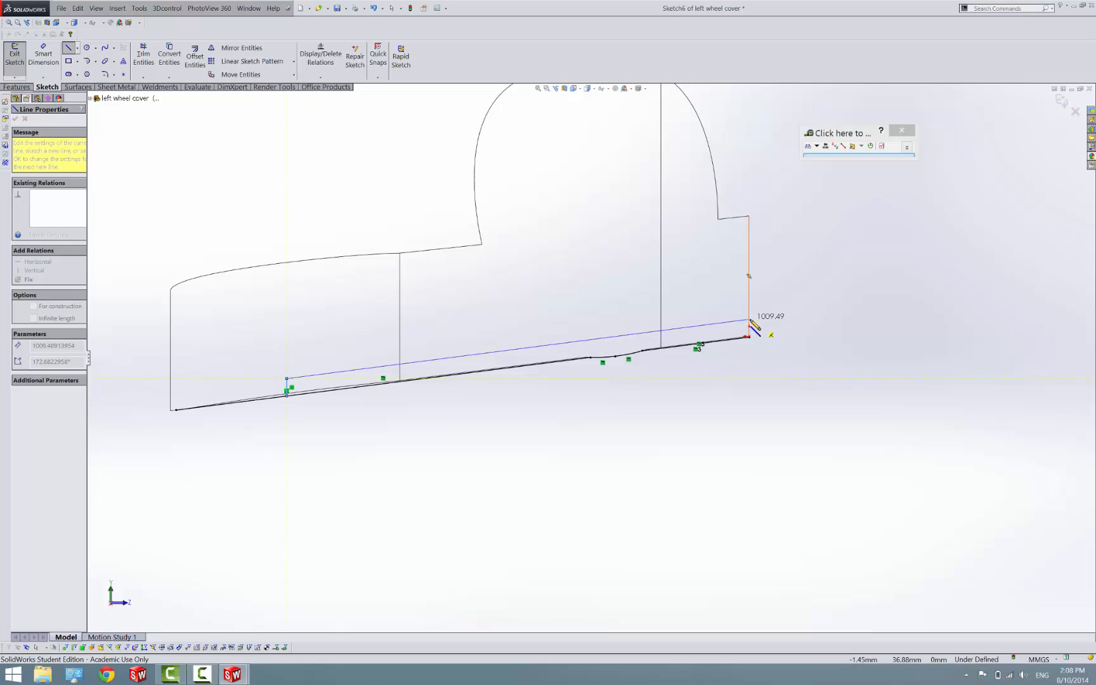
pyautogui.click(750, 320)
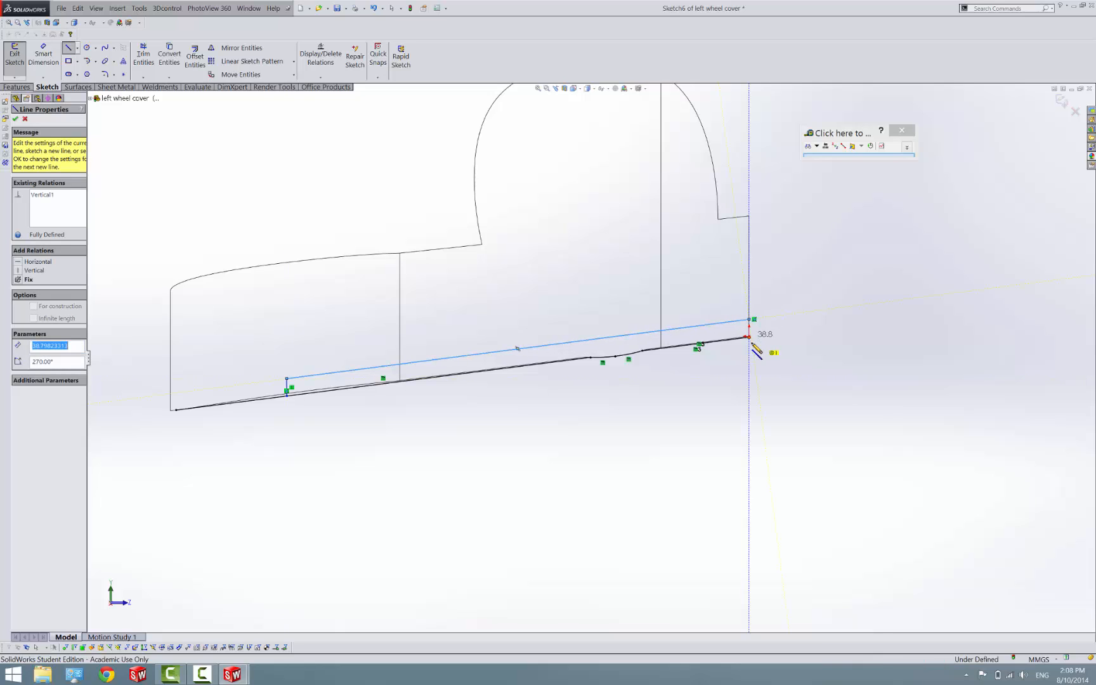
pyautogui.press('Escape')
pyautogui.click(151, 60)
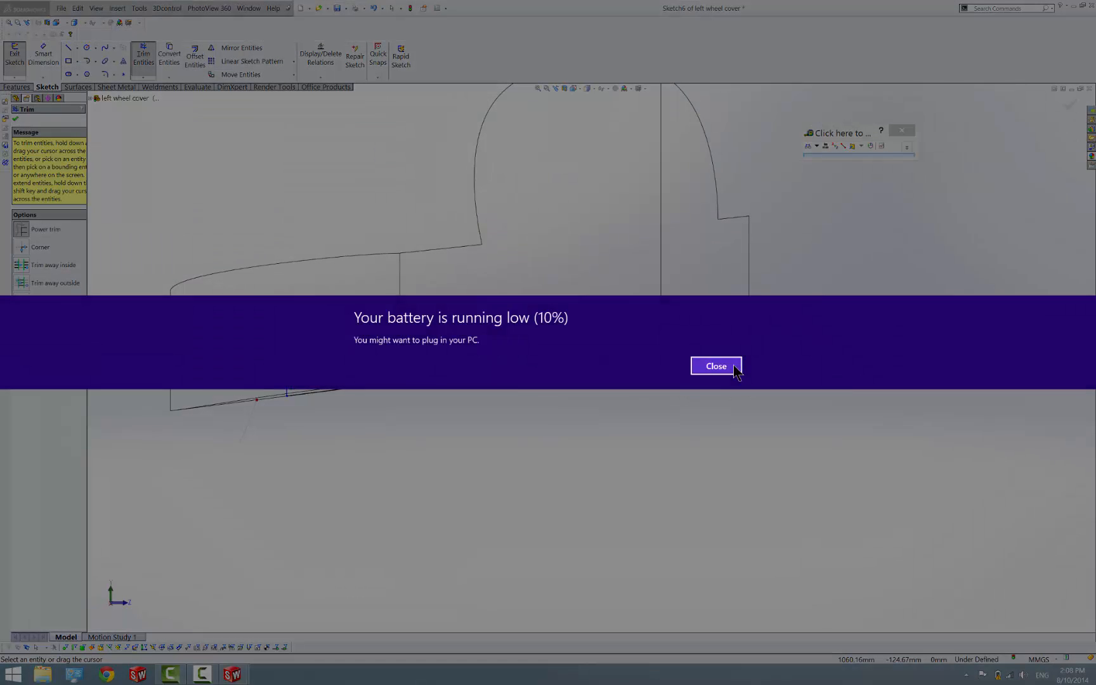
pyautogui.click(729, 368)
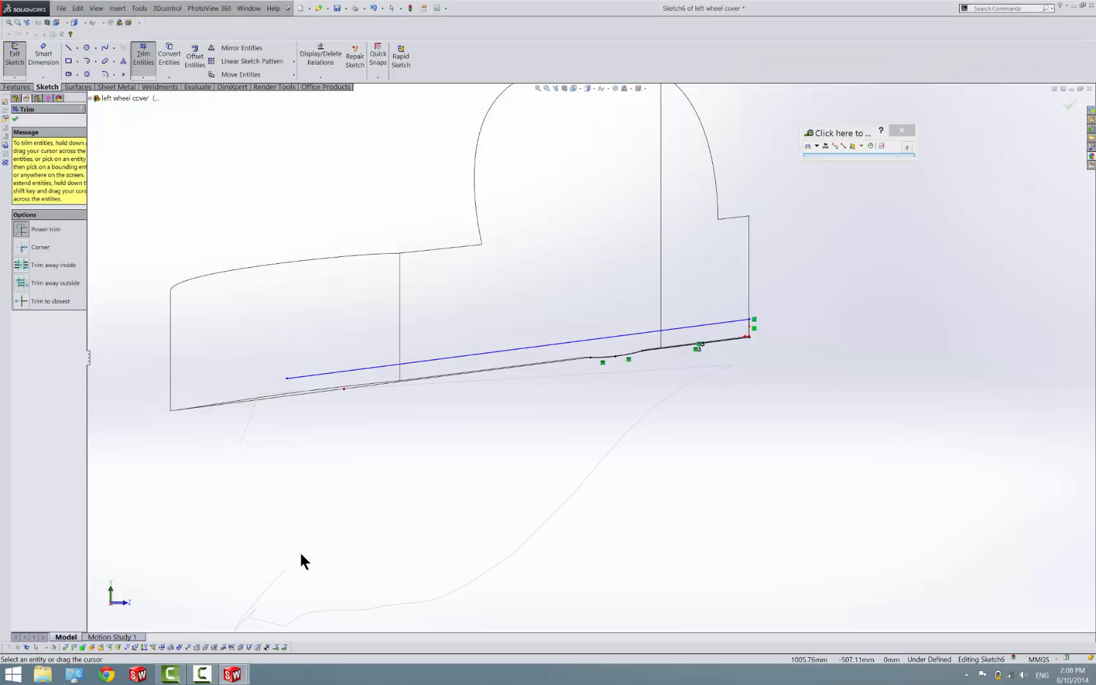
pyautogui.press('Escape')
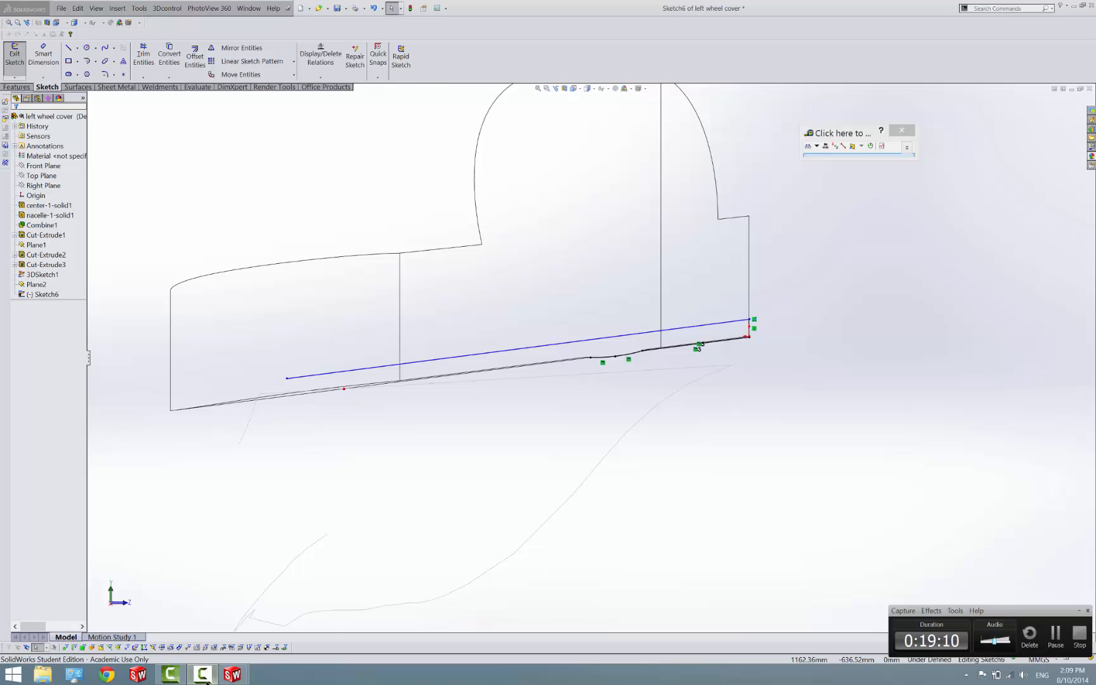
pyautogui.scroll(1, 336, 223)
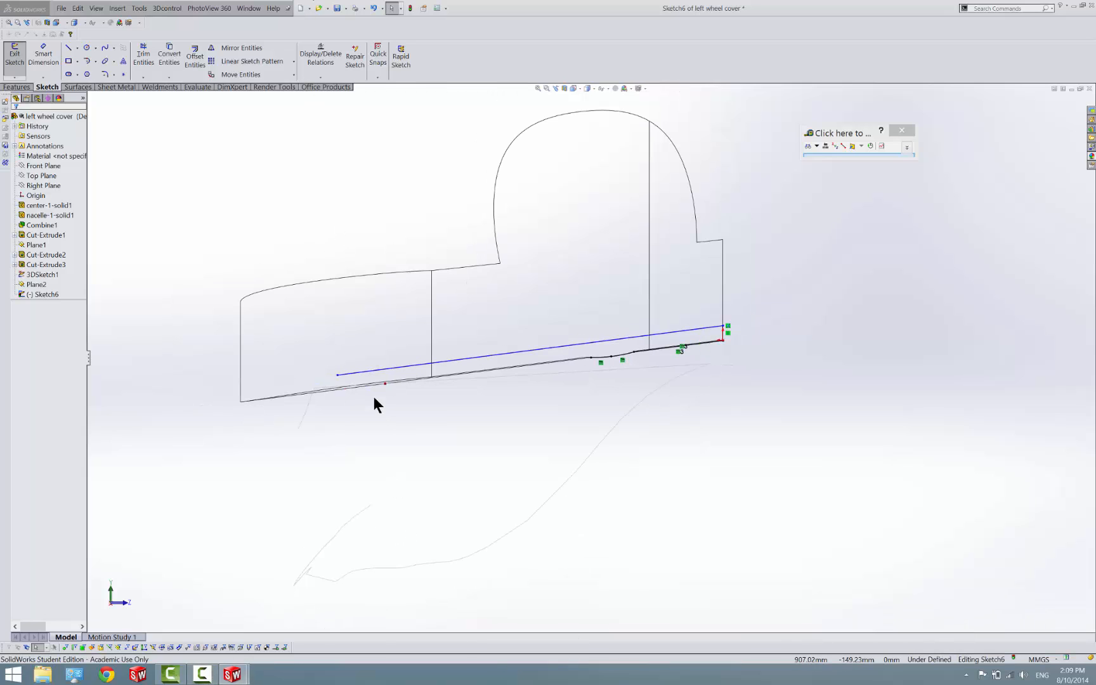
pyautogui.scroll(-1, 374, 401)
pyautogui.click(427, 487)
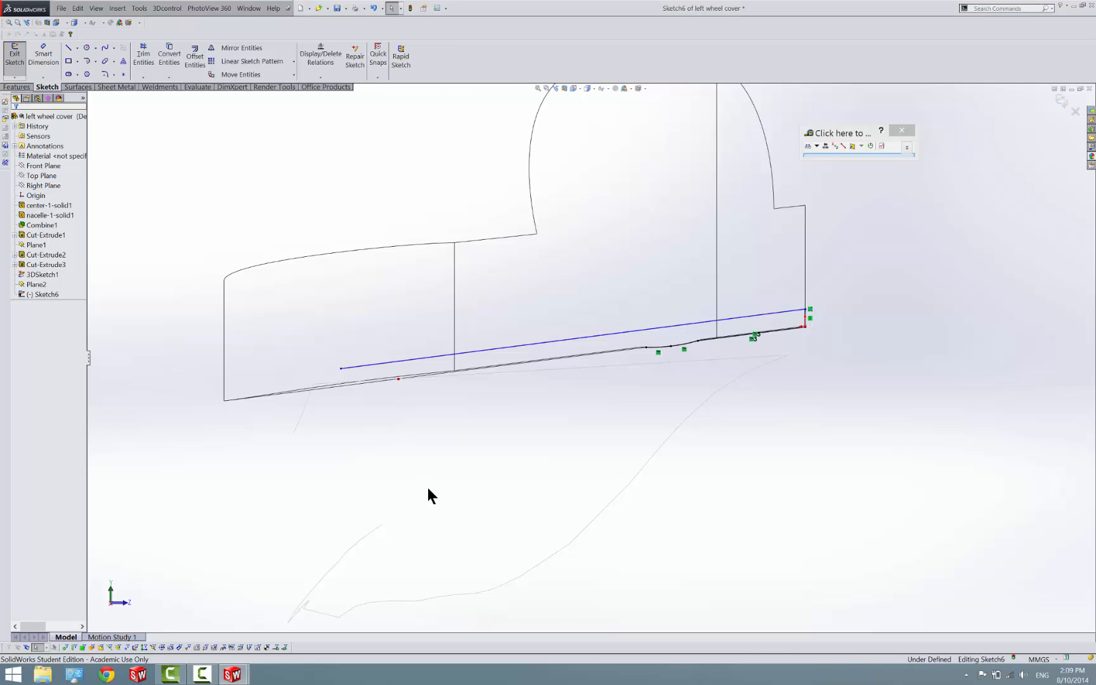
pyautogui.hotkey('ctrl', 'z')
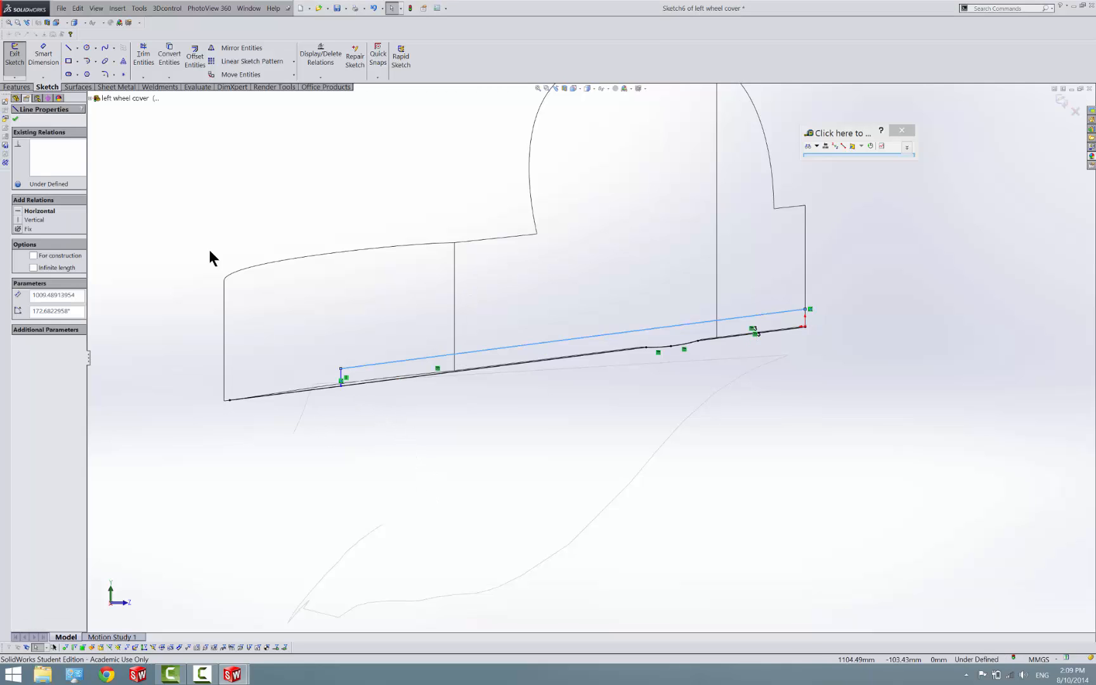
# Trim the part of the lower line extending beyond the new short vertical line, and exit the sketch
pyautogui.click(140, 63)
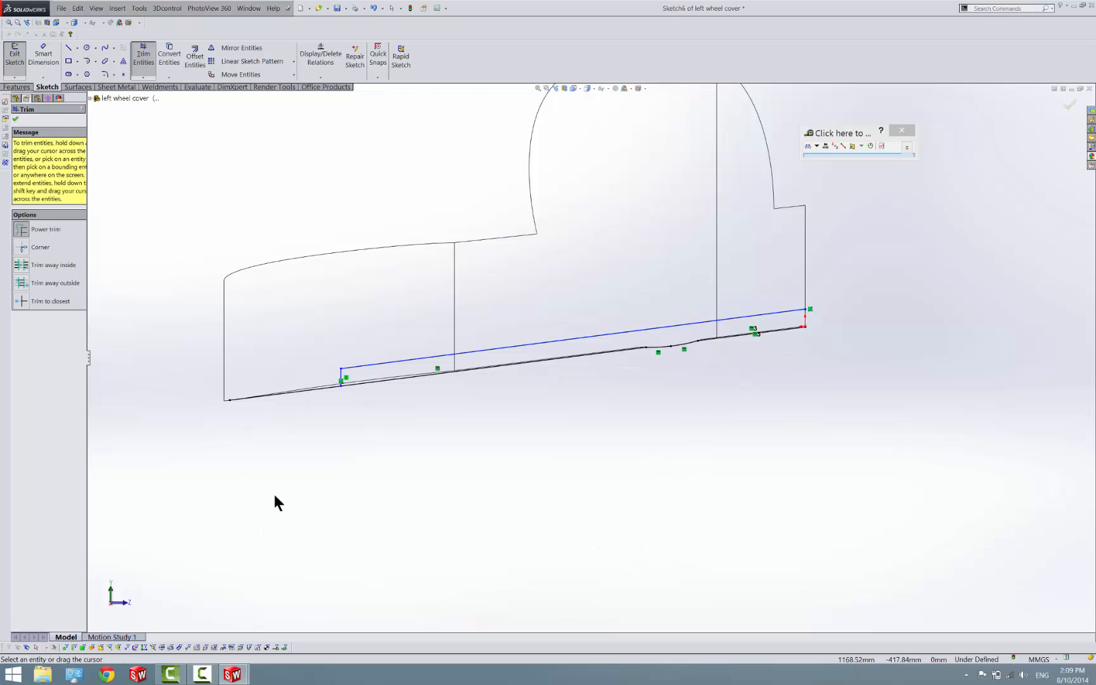
pyautogui.press('Escape')
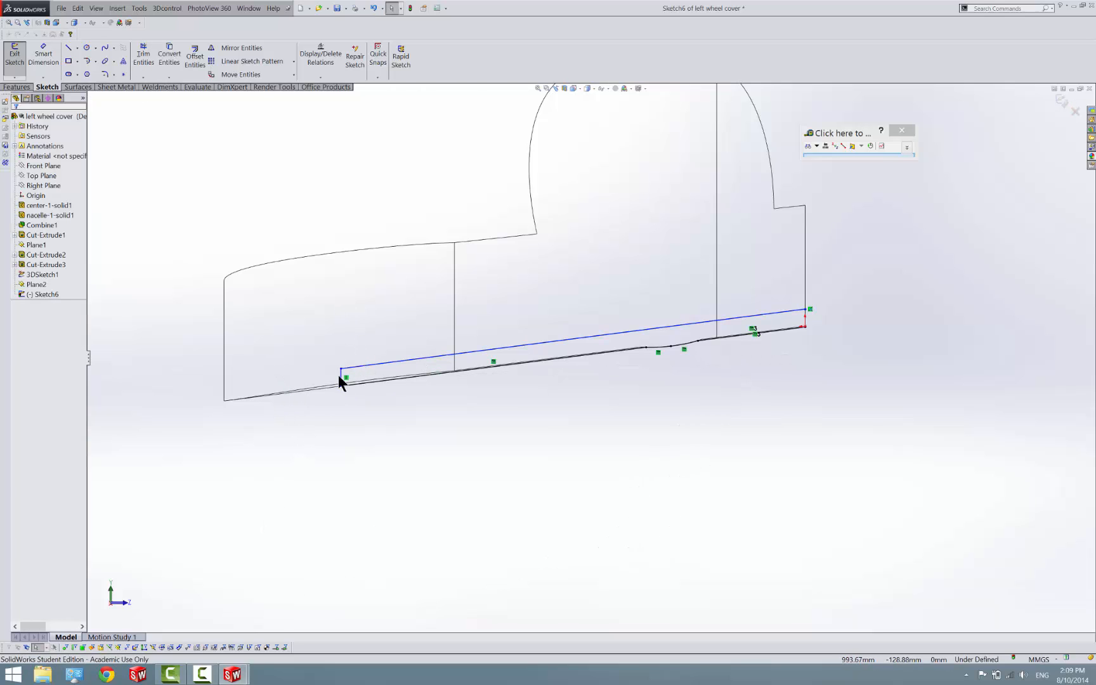
pyautogui.click(14, 57)
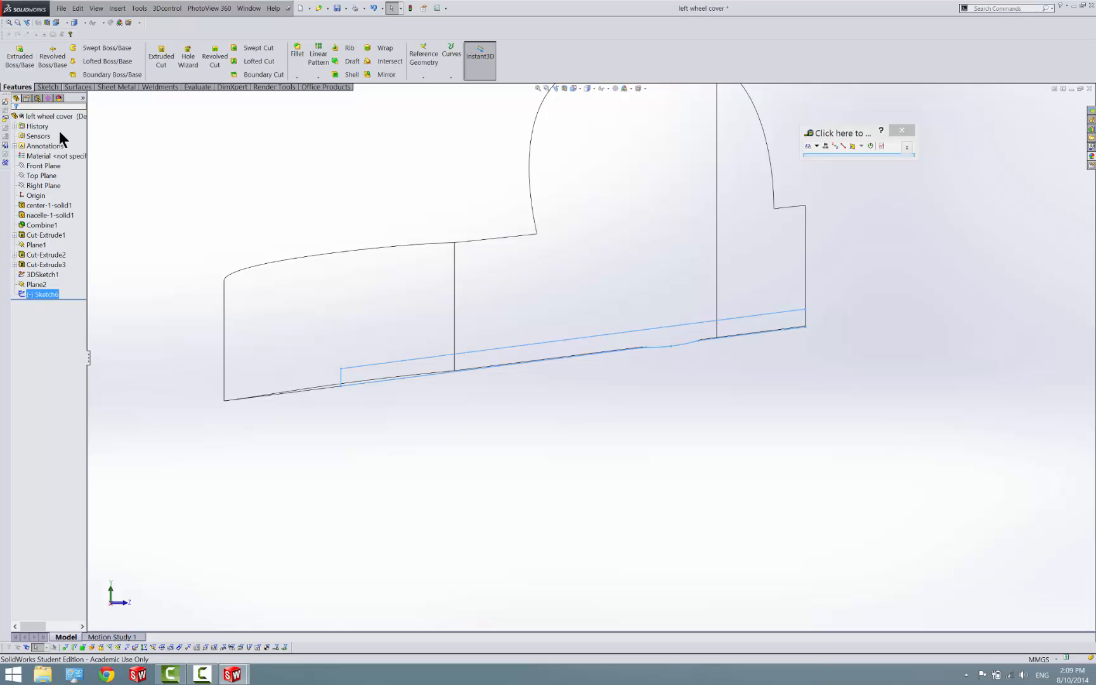
# Cut-extrude the lower profile sketch Through All in both directions with the side to cut flipped
pyautogui.click(162, 59)
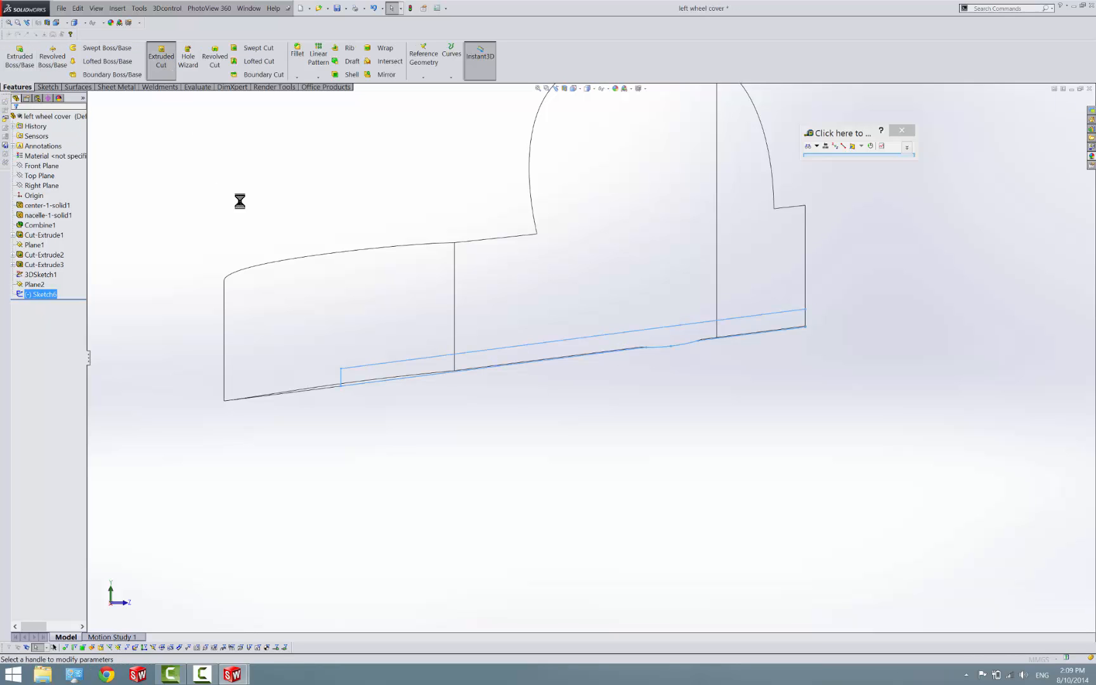
pyautogui.click(57, 173)
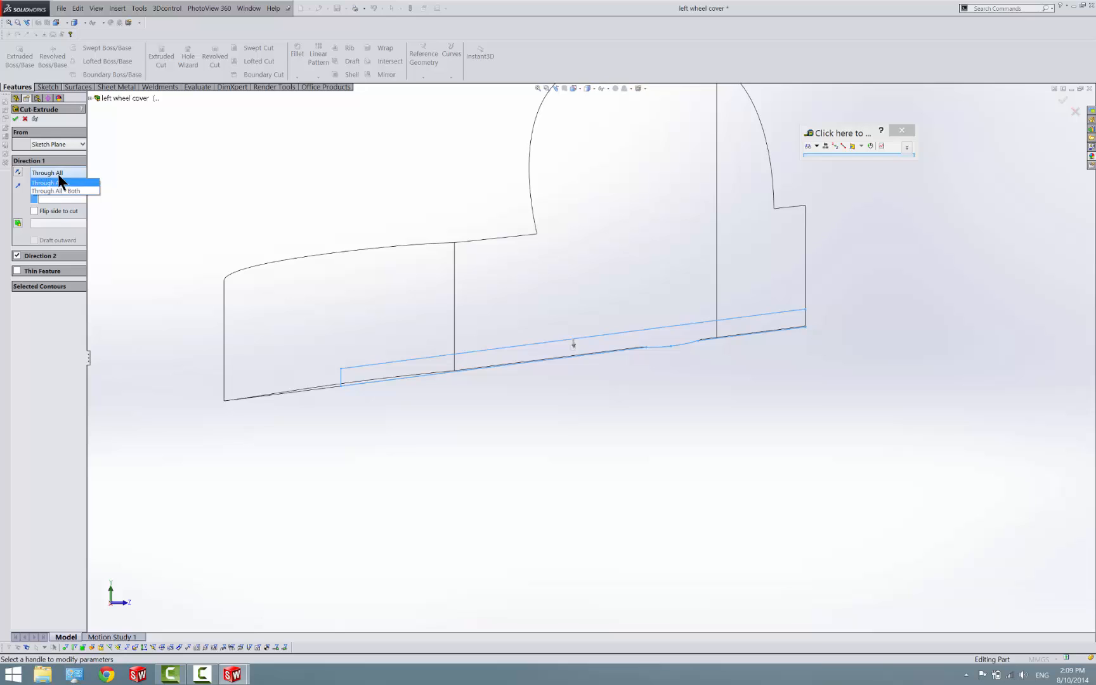
pyautogui.click(63, 190)
pyautogui.click(40, 210)
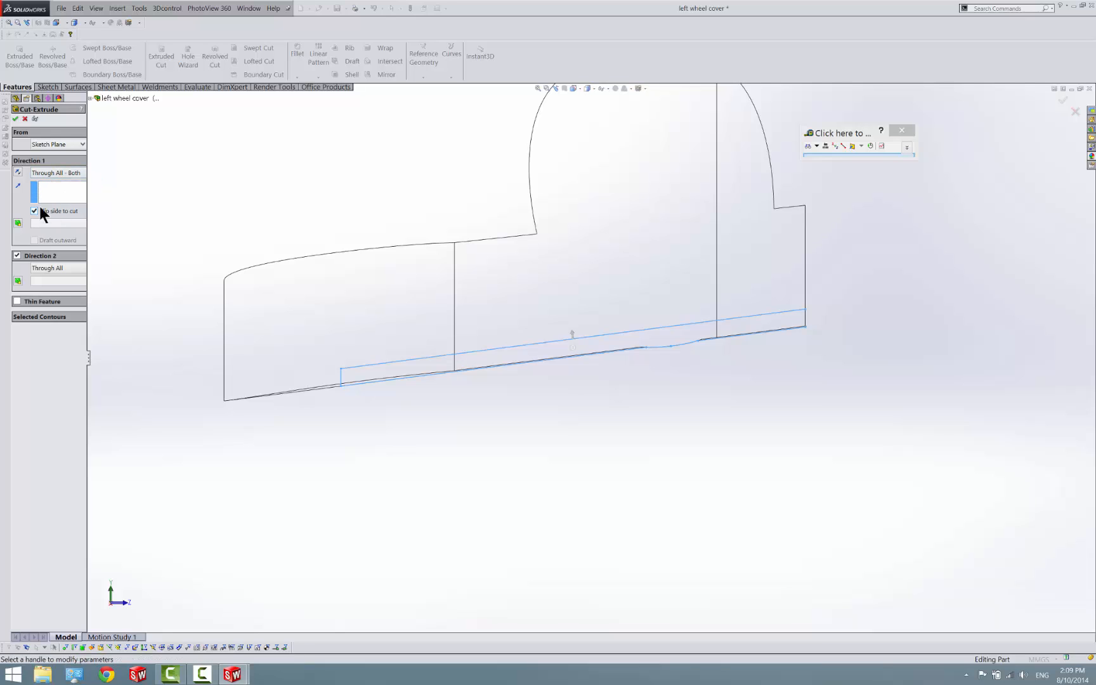
pyautogui.click(16, 119)
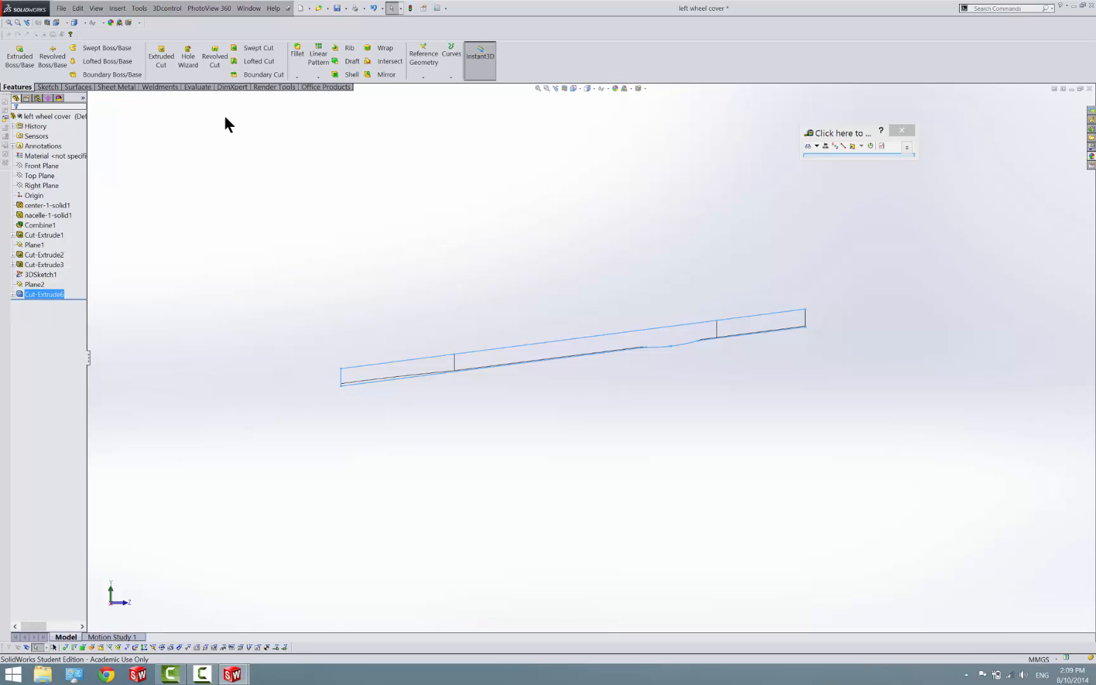
# Switch the display style to shaded with edges and save the left wheel cover part
pyautogui.click(585, 89)
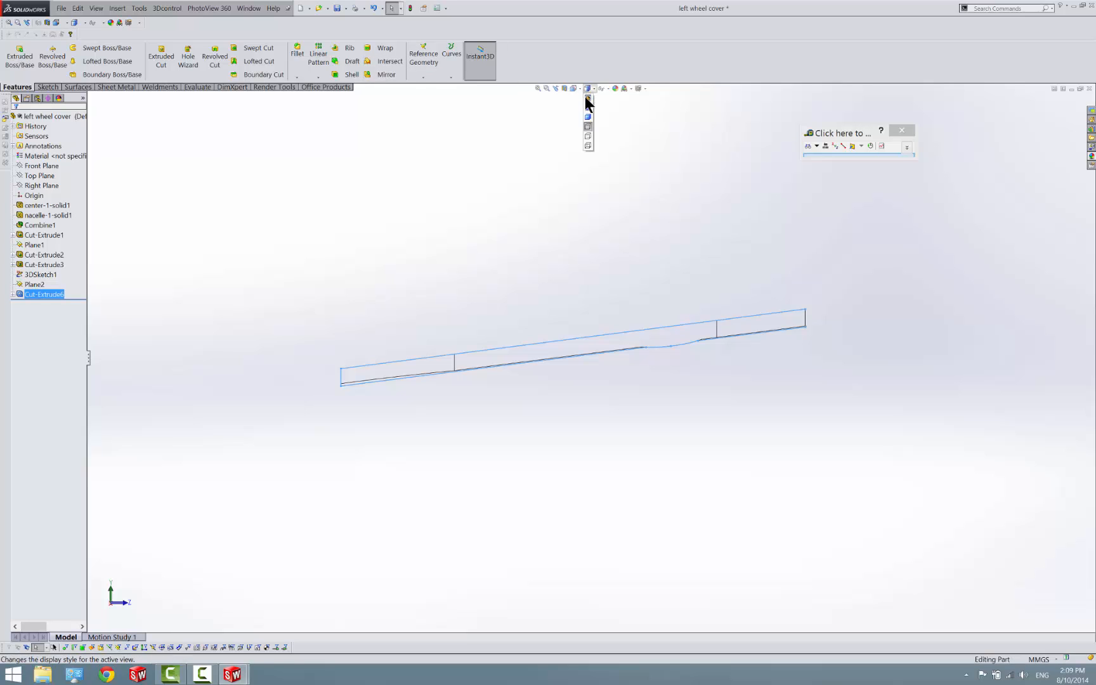
pyautogui.click(588, 108)
pyautogui.moveTo(671, 306)
pyautogui.mouseDown(button='middle')
pyautogui.moveTo(641, 362)
pyautogui.moveTo(524, 390)
pyautogui.moveTo(480, 380)
pyautogui.moveTo(416, 465)
pyautogui.moveTo(428, 313)
pyautogui.moveTo(596, 286)
pyautogui.moveTo(590, 259)
pyautogui.mouseUp(button='middle')
pyautogui.moveTo(582, 354); pyautogui.dragTo(552, 264, button='middle')
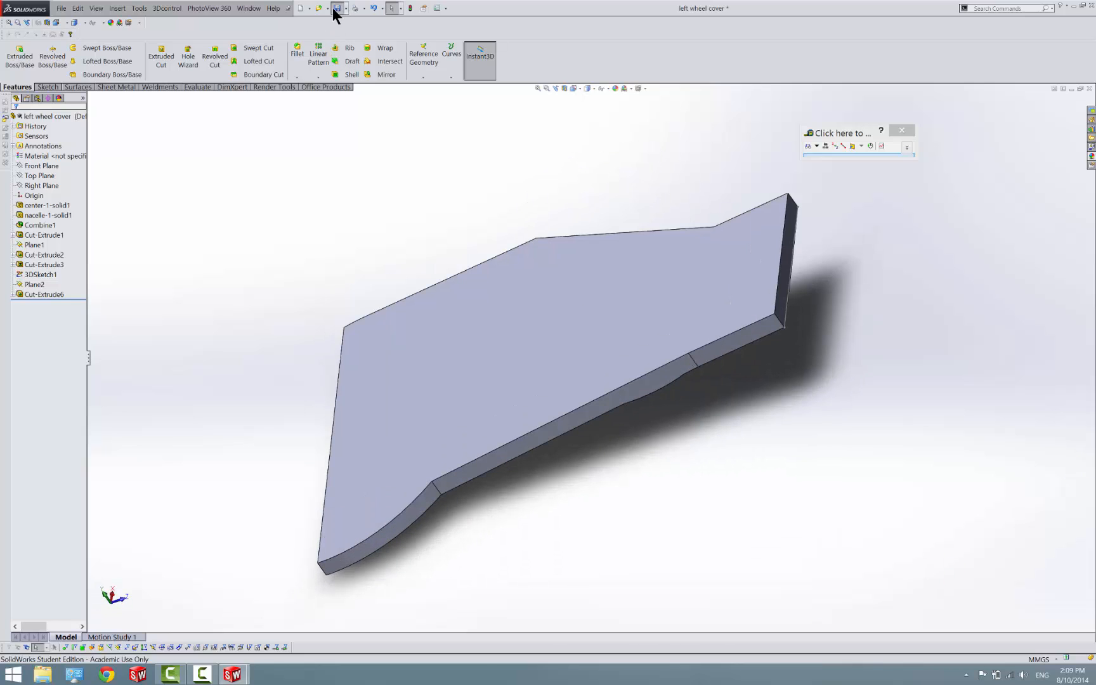
pyautogui.click(337, 8)
# Save the part as a copy named "right wheel cover", open that copy, and decline feature recognition
pyautogui.click(345, 9)
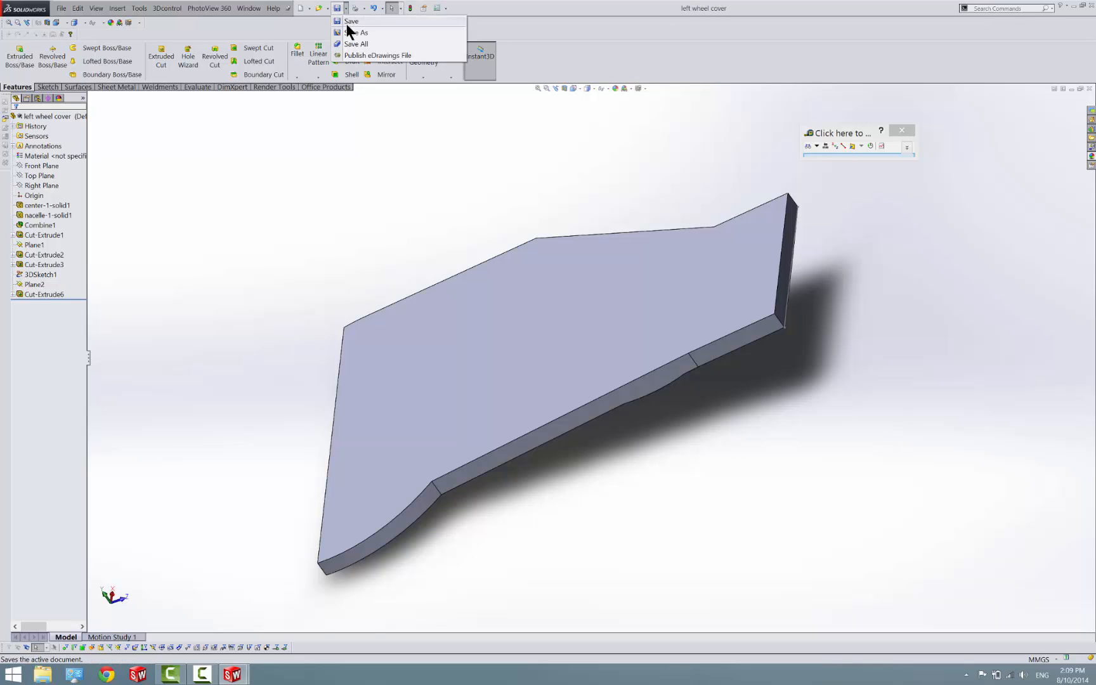
pyautogui.click(353, 32)
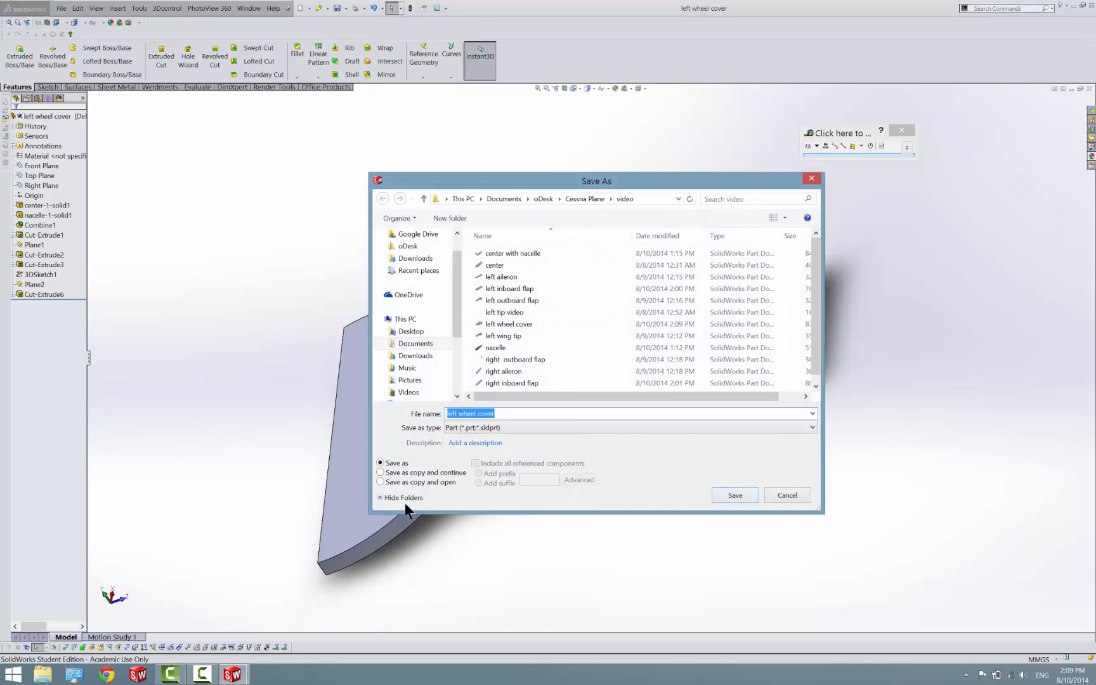
pyautogui.click(414, 483)
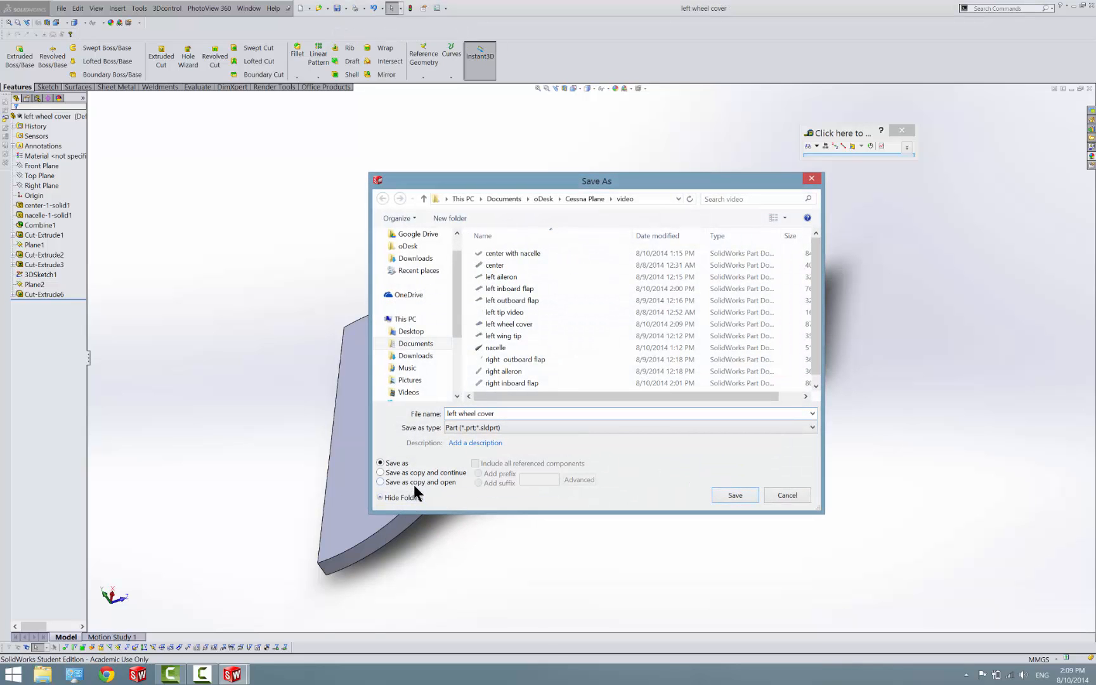
pyautogui.click(458, 415)
pyautogui.click(456, 415)
pyautogui.write('right')
pyautogui.press('Return')
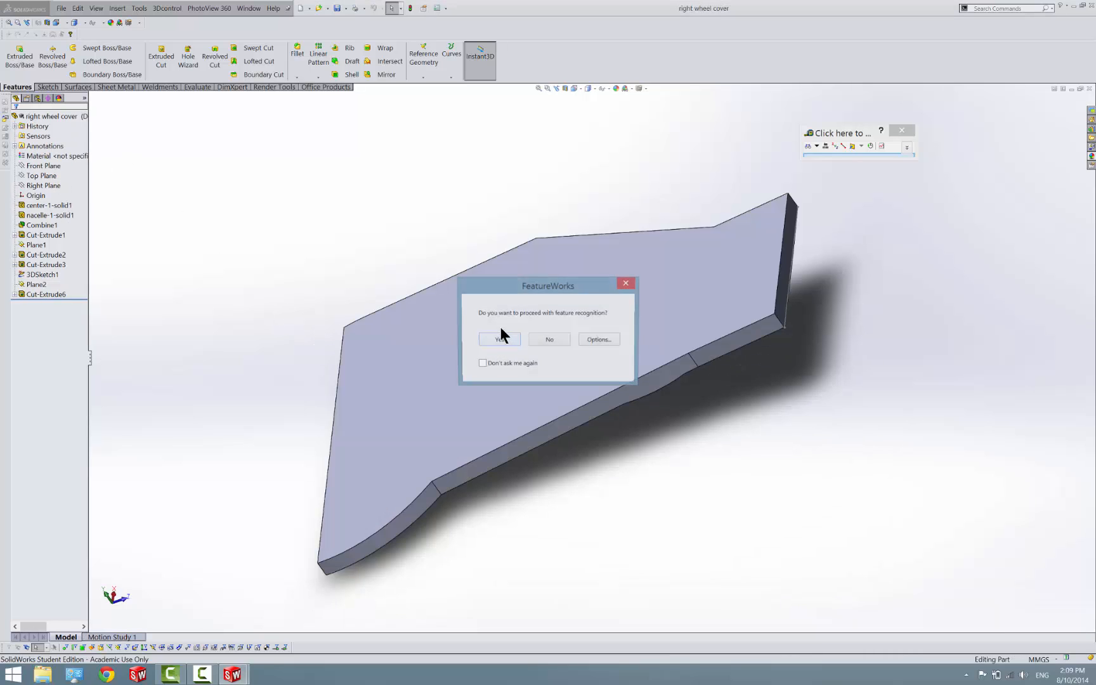
pyautogui.click(541, 341)
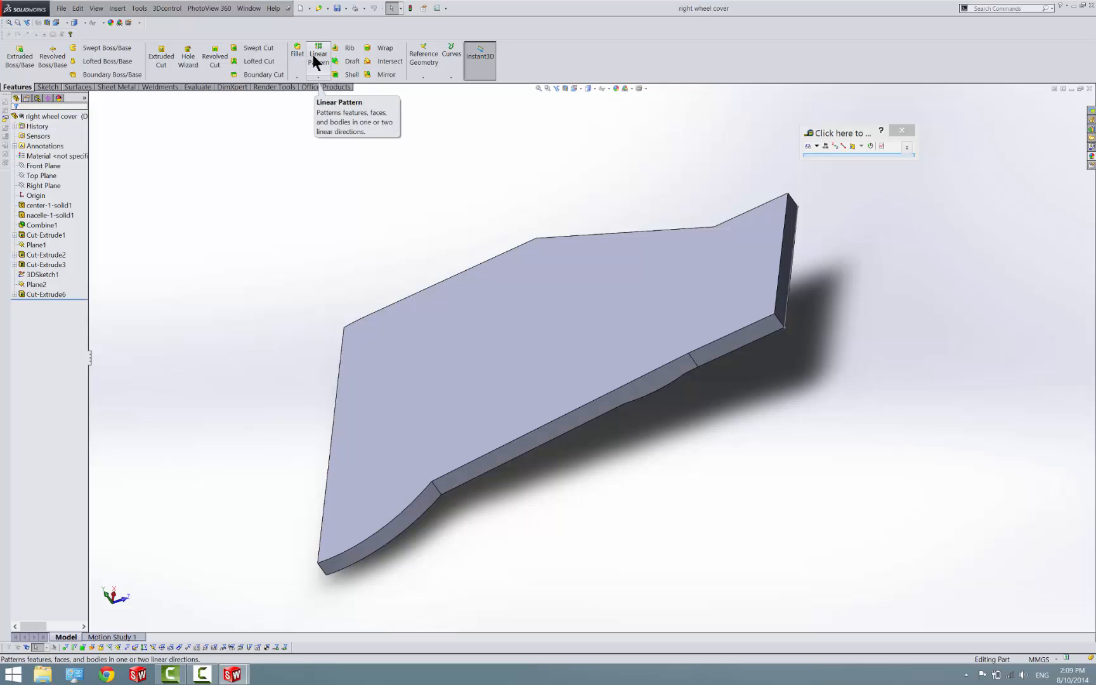
pyautogui.click(318, 76)
pyautogui.click(327, 109)
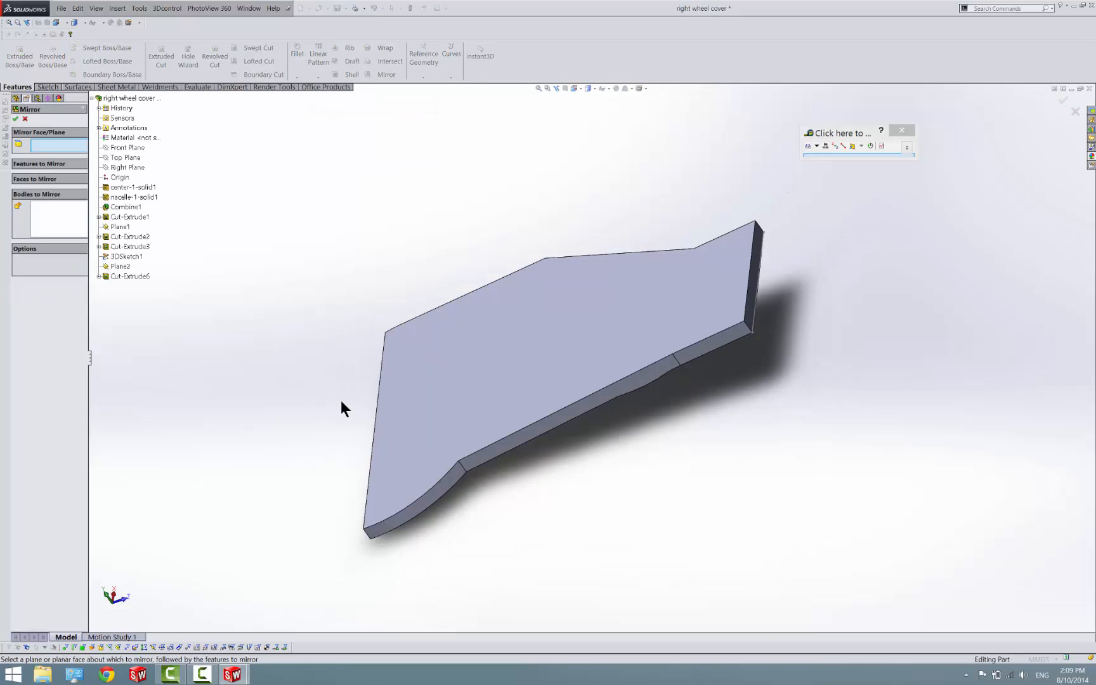
pyautogui.click(118, 148)
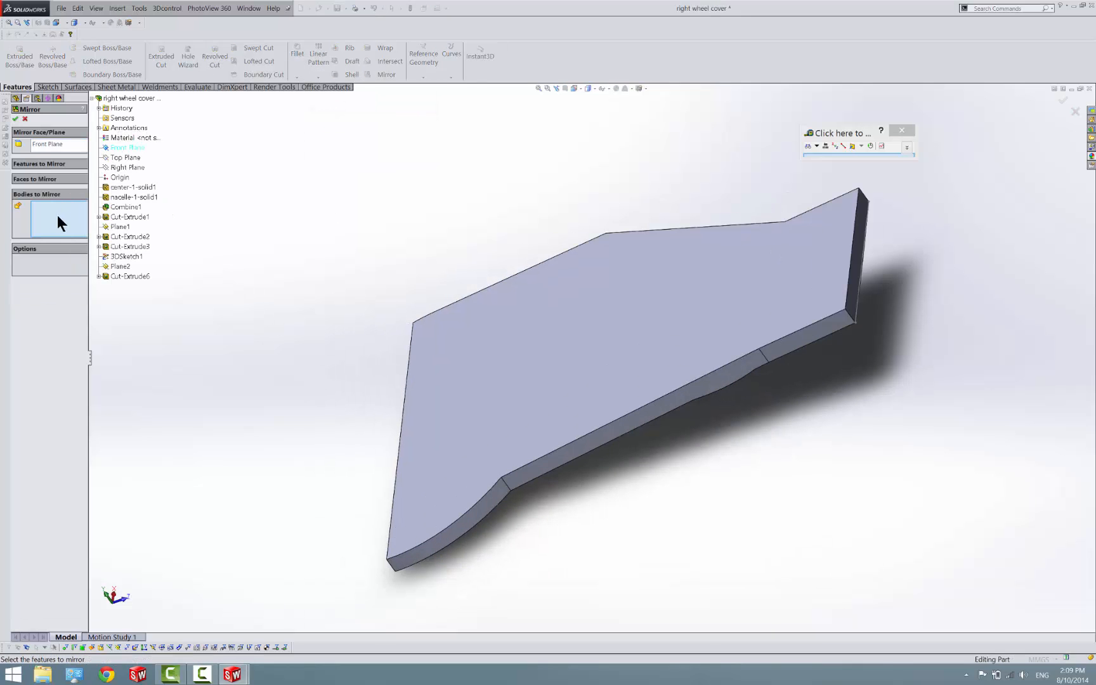
pyautogui.click(516, 467)
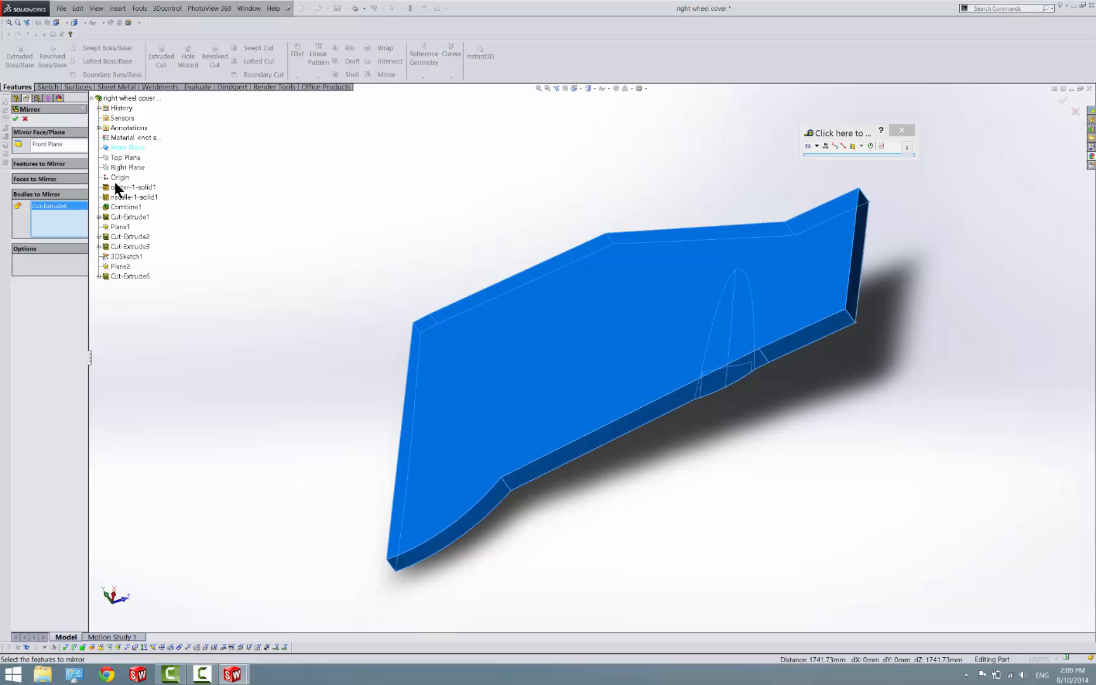
pyautogui.click(14, 120)
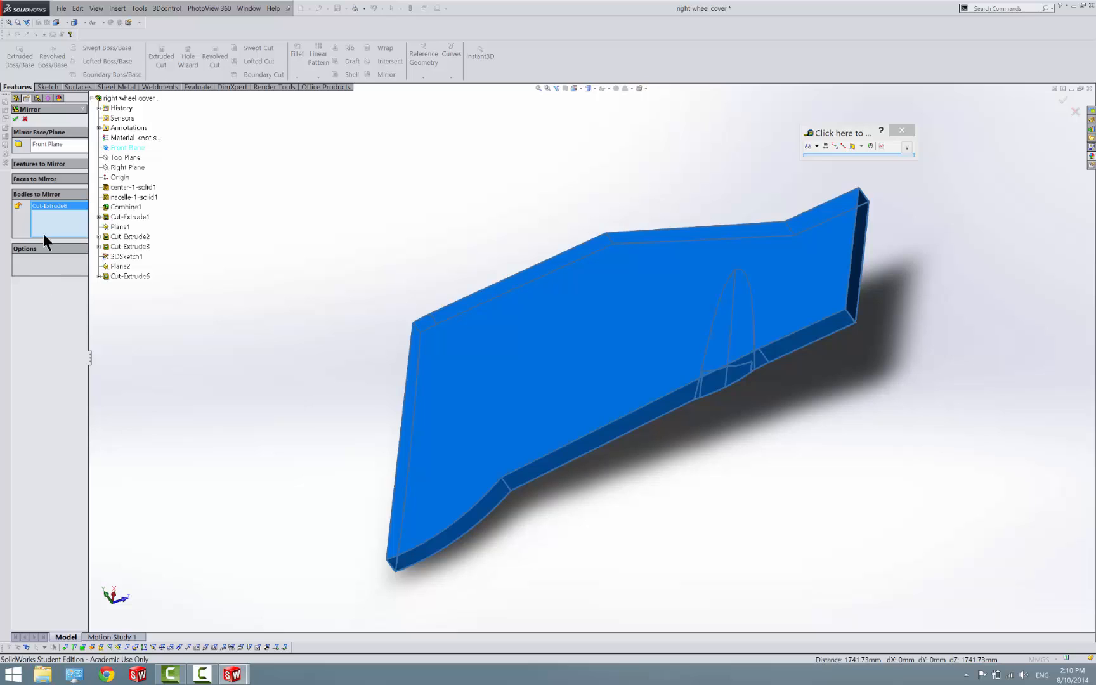
pyautogui.scroll(5, 412, 401)
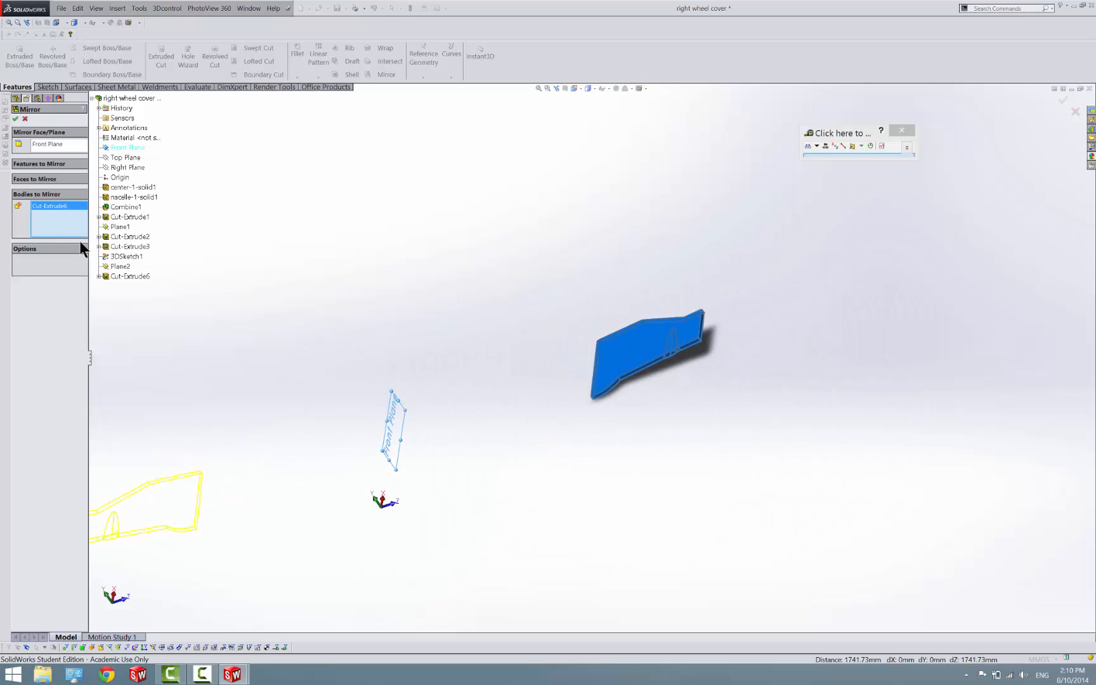
pyautogui.click(52, 178)
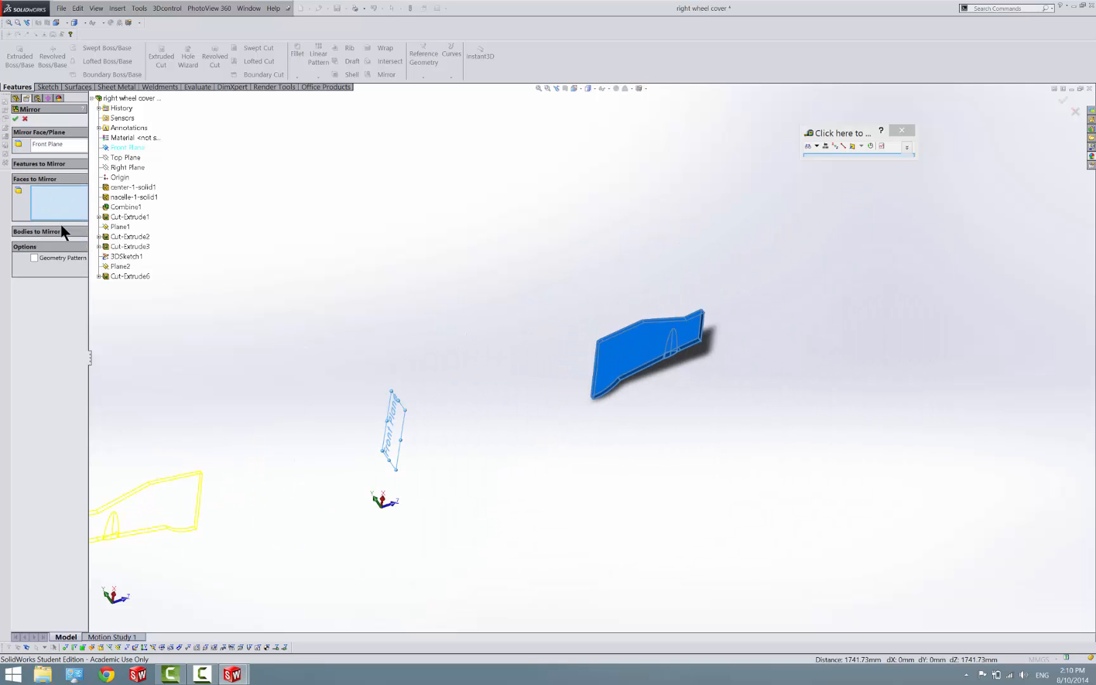
pyautogui.click(16, 119)
pyautogui.click(25, 119)
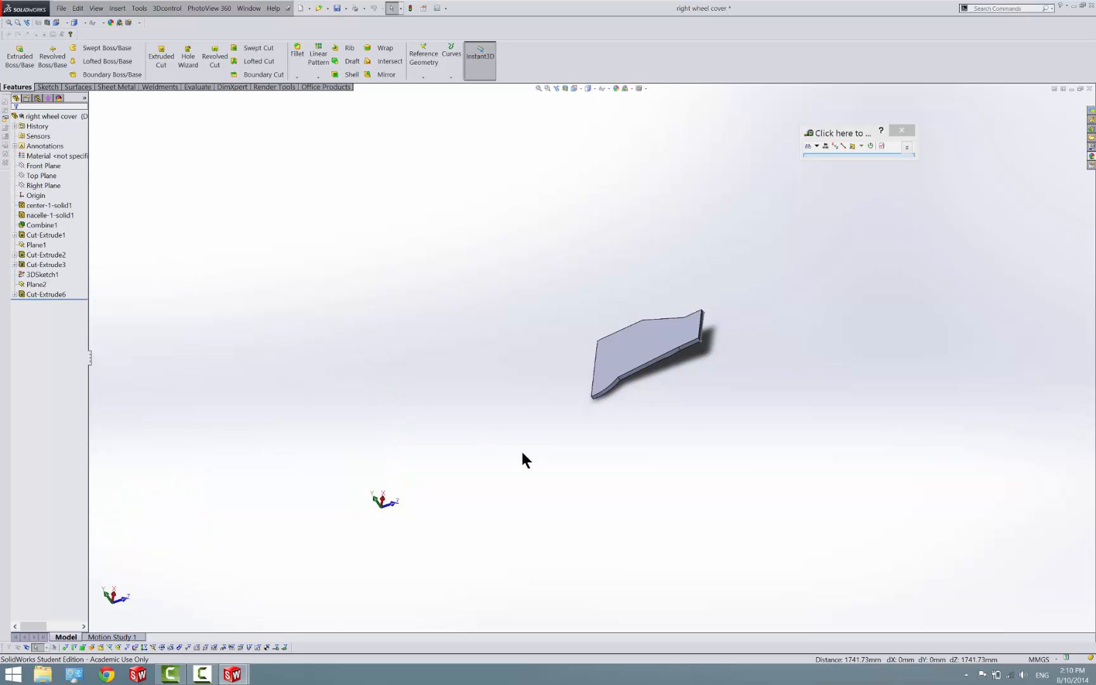
# Mirror the wheel cover body about its wide flat end face, with Merge solids turned off
pyautogui.click(314, 78)
pyautogui.click(321, 110)
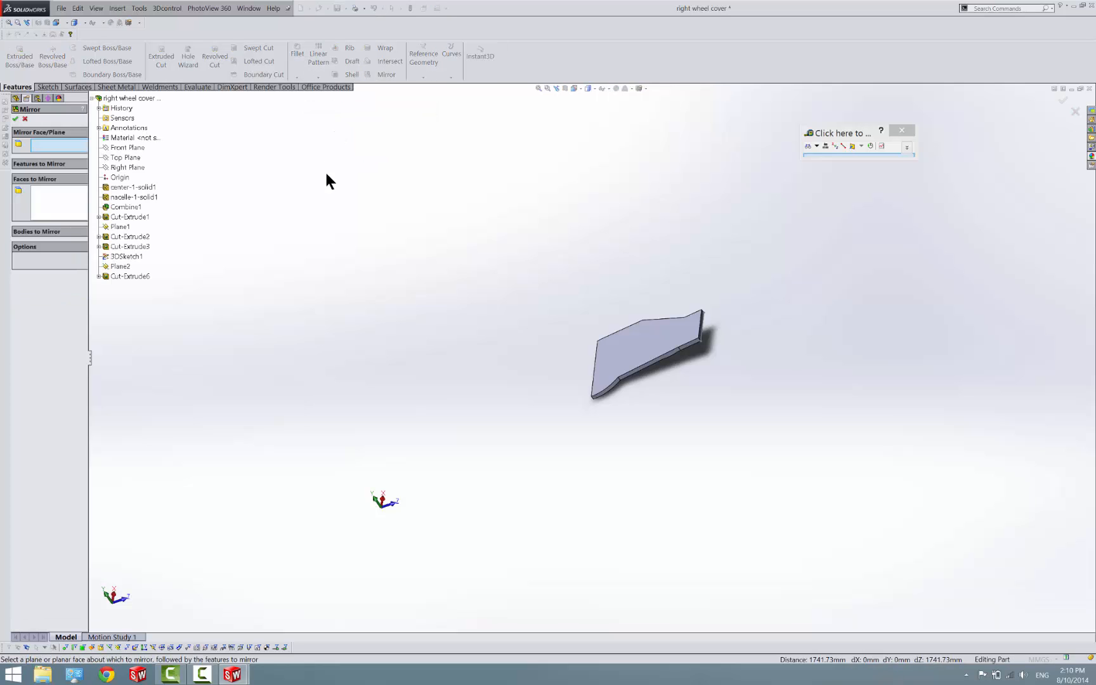
pyautogui.scroll(-4, 622, 403)
pyautogui.moveTo(624, 318); pyautogui.dragTo(659, 304, button='middle')
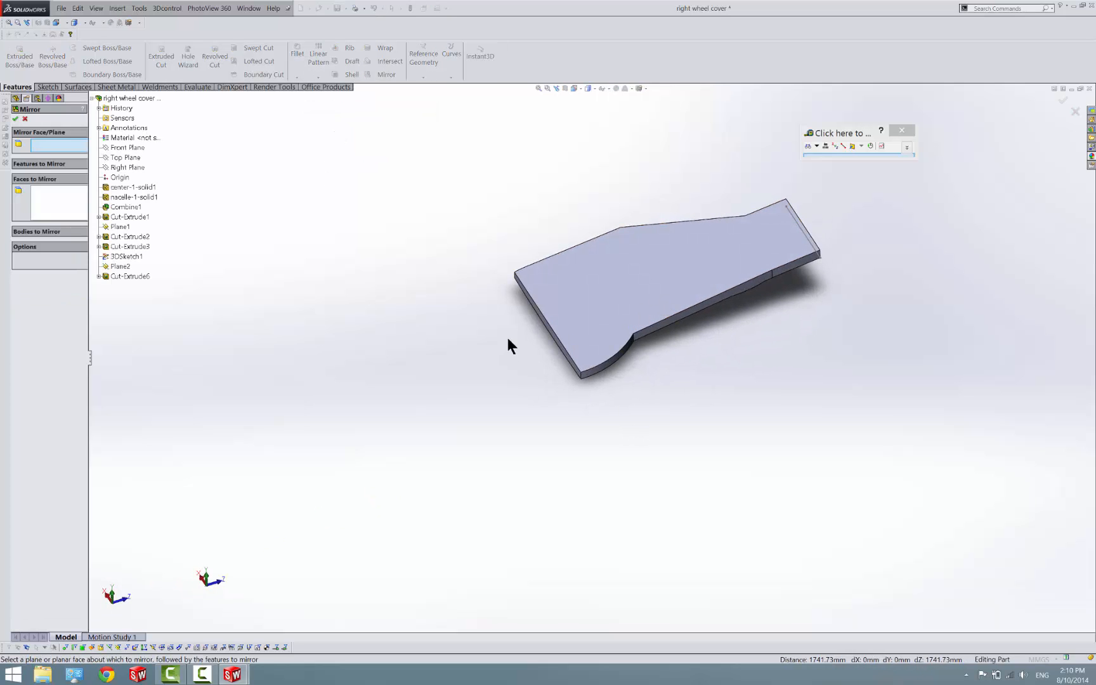
pyautogui.click(537, 314)
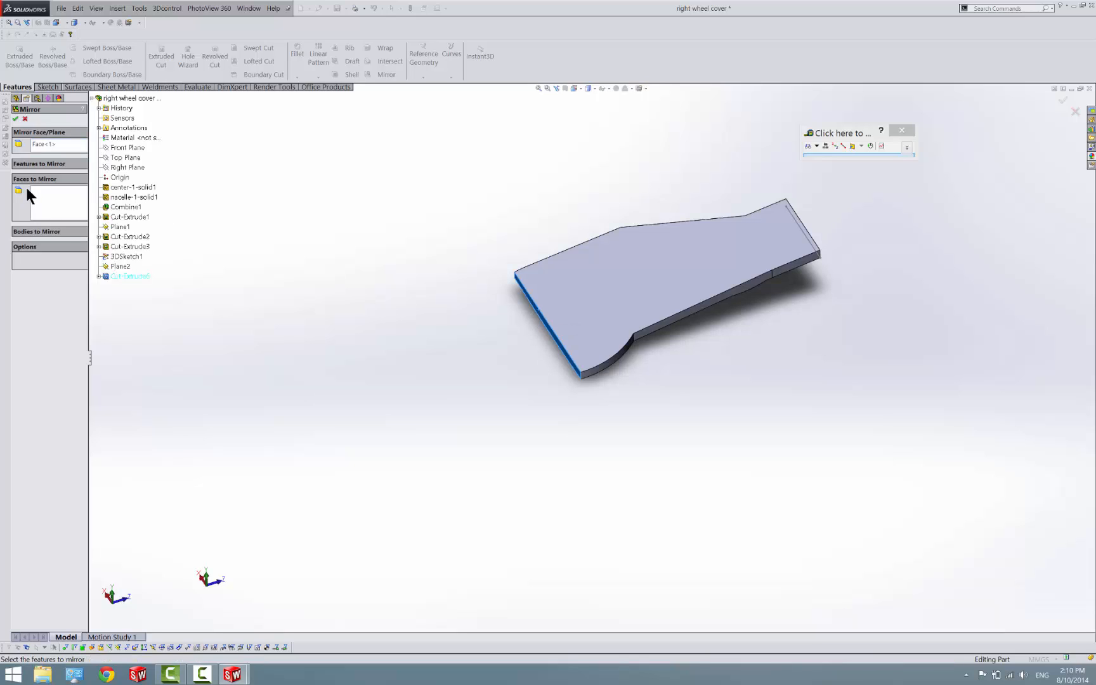
pyautogui.click(63, 233)
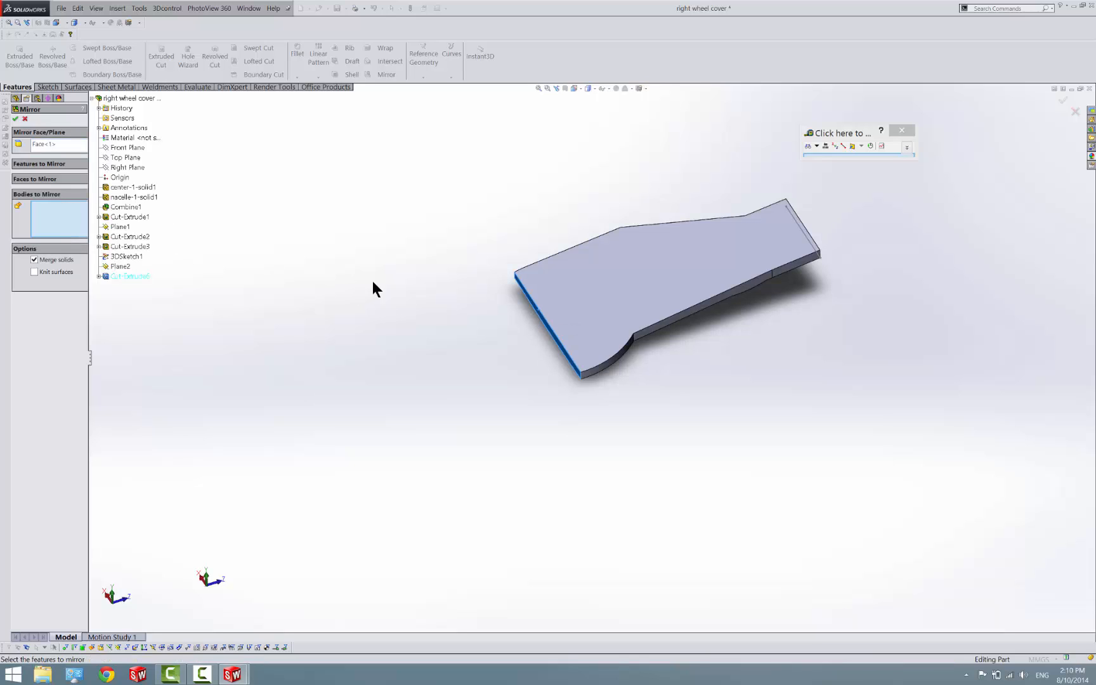
pyautogui.click(618, 311)
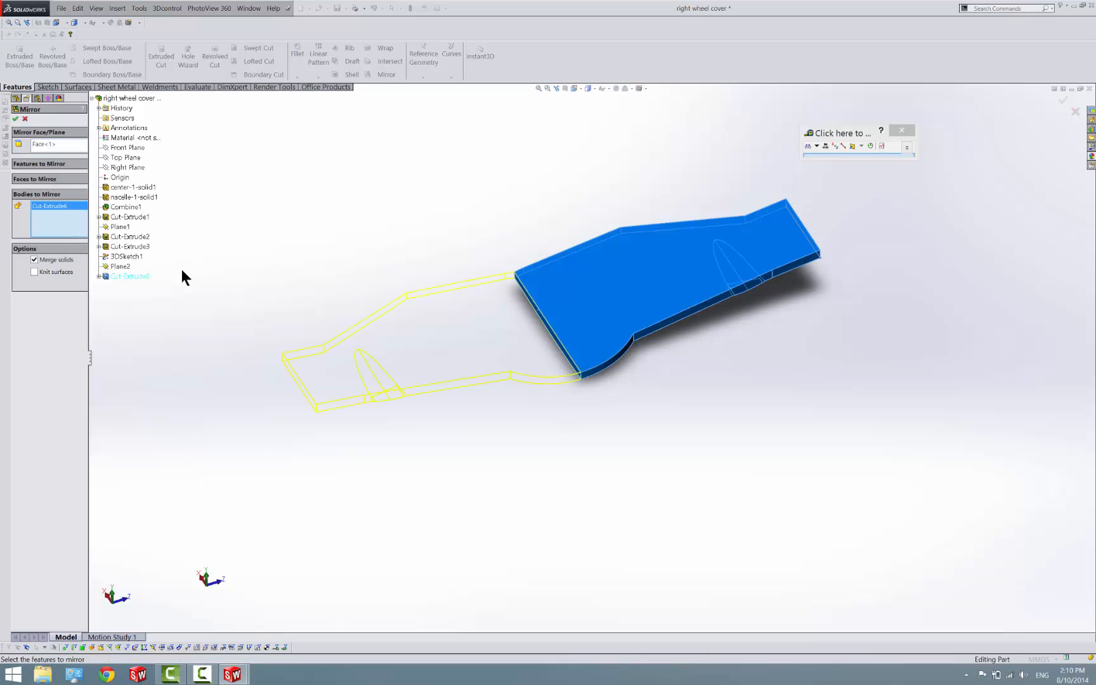
pyautogui.click(15, 119)
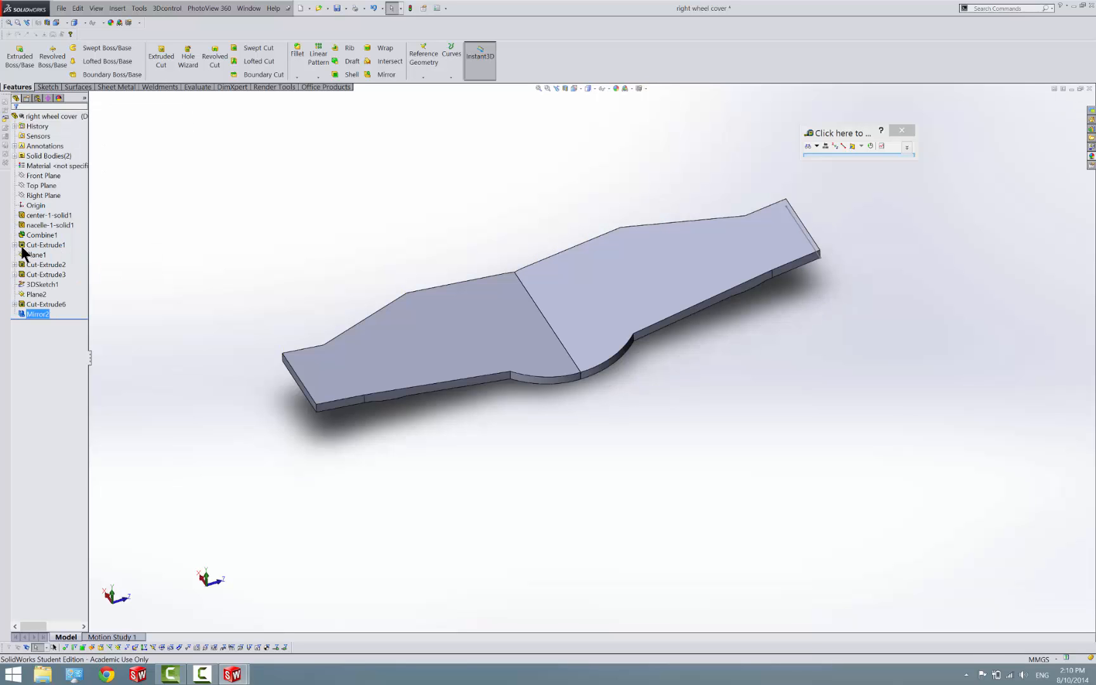
# Delete the original Cut-Extrude6 body from the solid bodies, keeping only the mirrored one
pyautogui.click(26, 156)
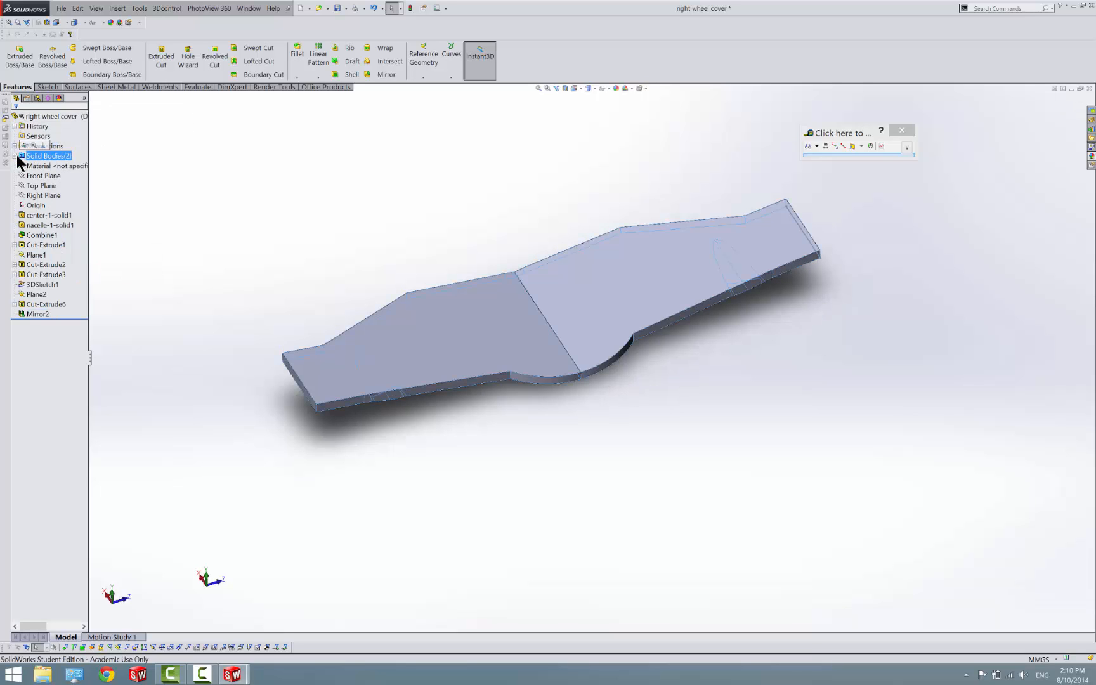
pyautogui.click(15, 157)
pyautogui.rightClick(41, 167)
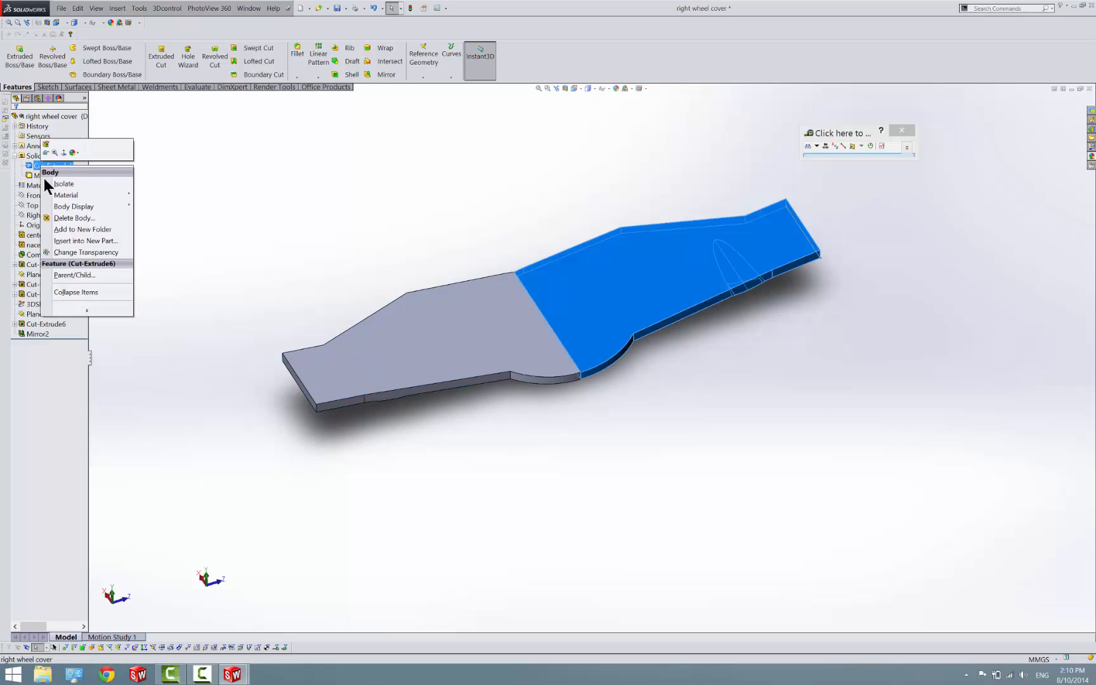
pyautogui.click(69, 212)
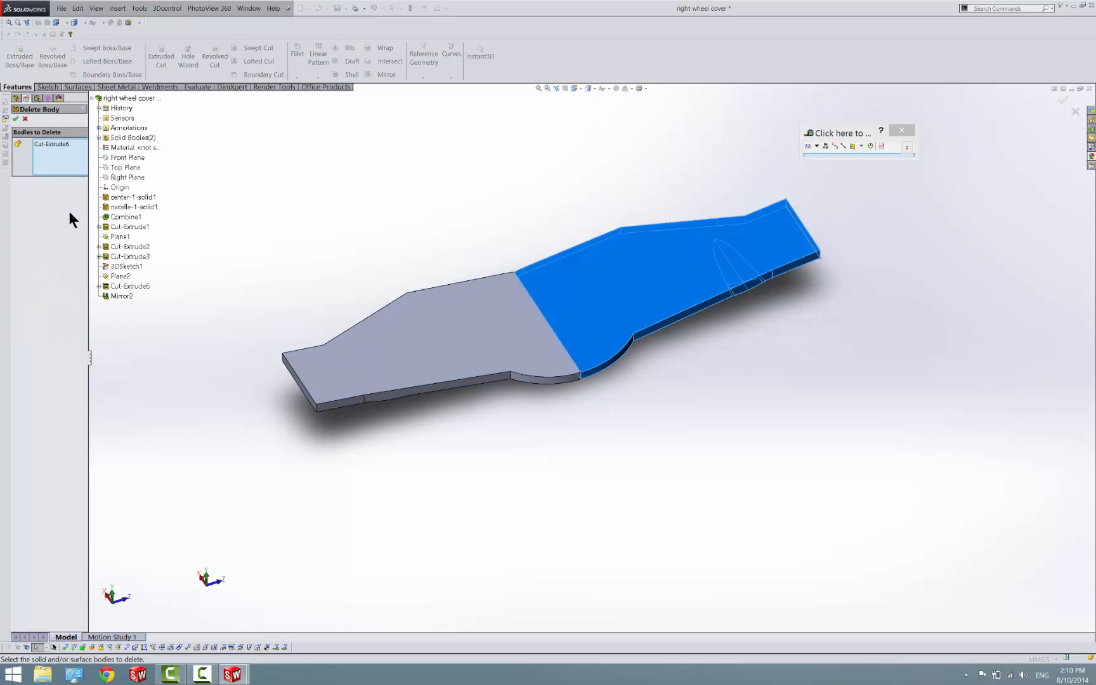
pyautogui.click(15, 119)
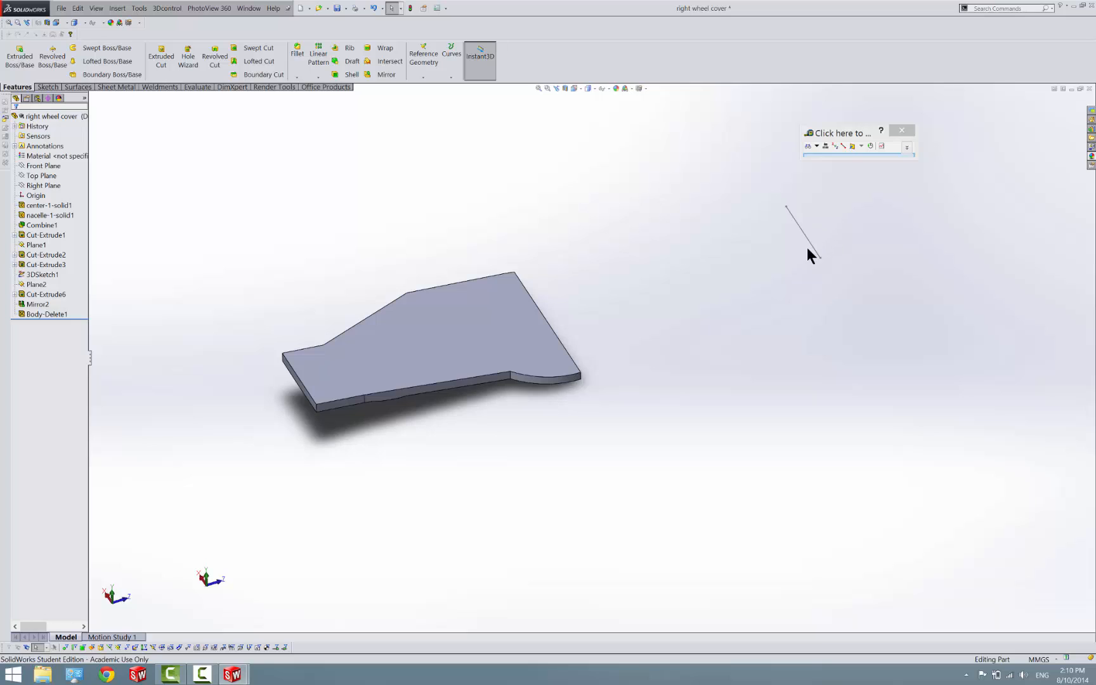
# Try to delete the leftover 3D sketch line together with its dependent features, and undo the deletion
pyautogui.click(813, 247)
pyautogui.press('Delete')
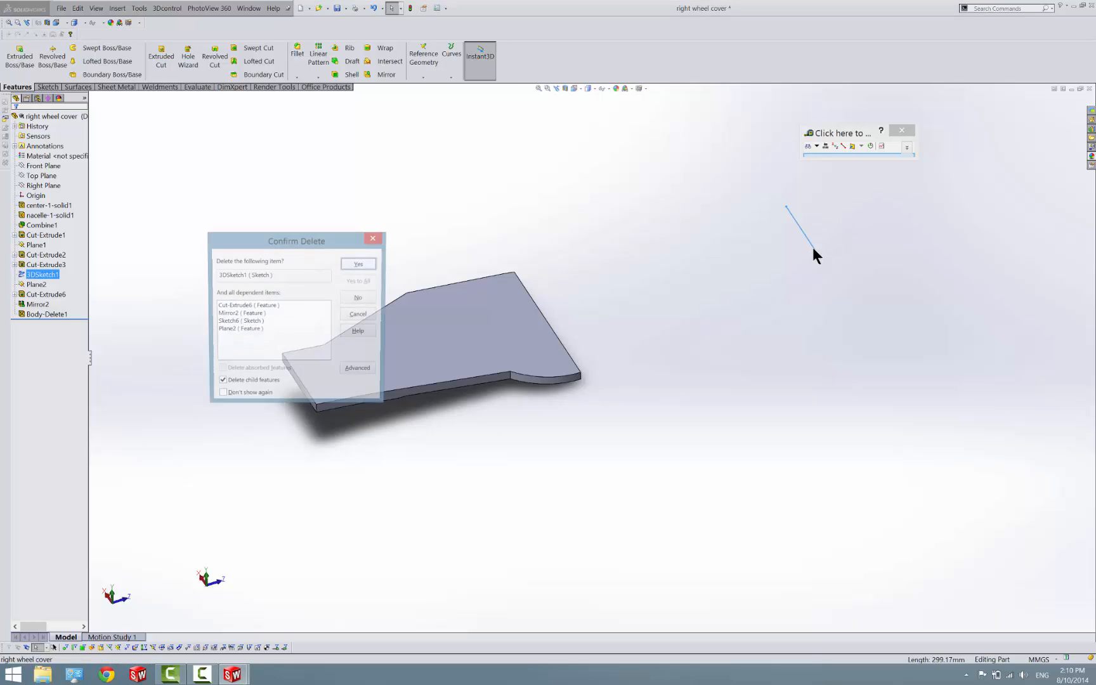
pyautogui.click(359, 264)
pyautogui.hotkey('ctrl', 'z')
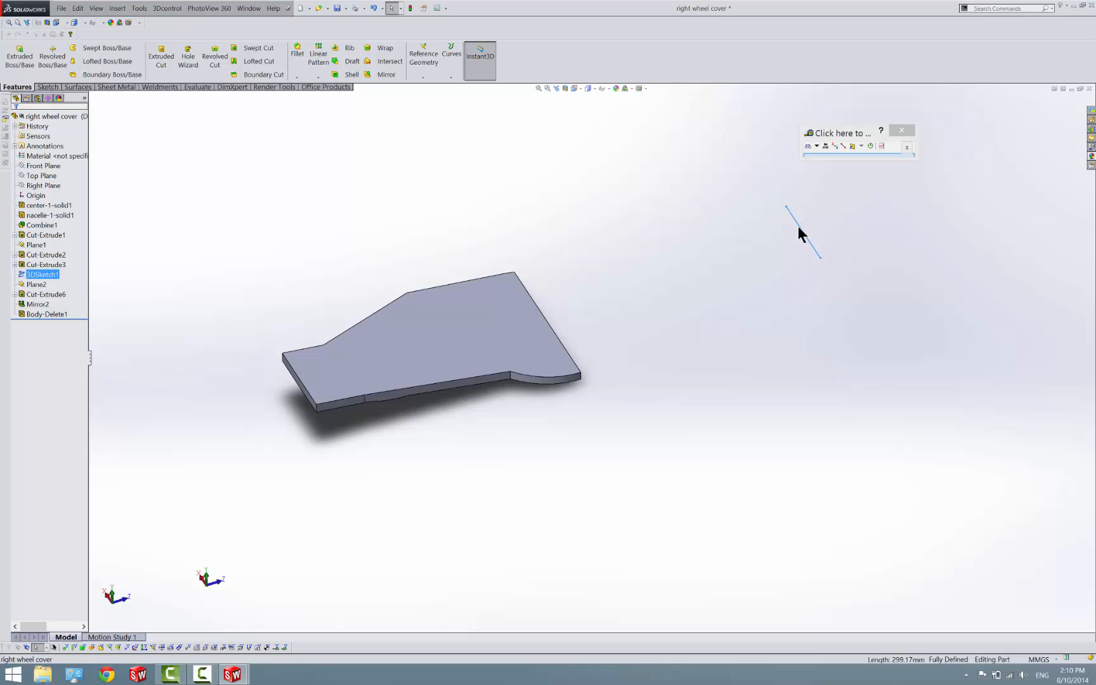
# Hide the leftover 3D sketch line and save the right wheel cover part
pyautogui.rightClick(799, 224)
pyautogui.click(791, 216)
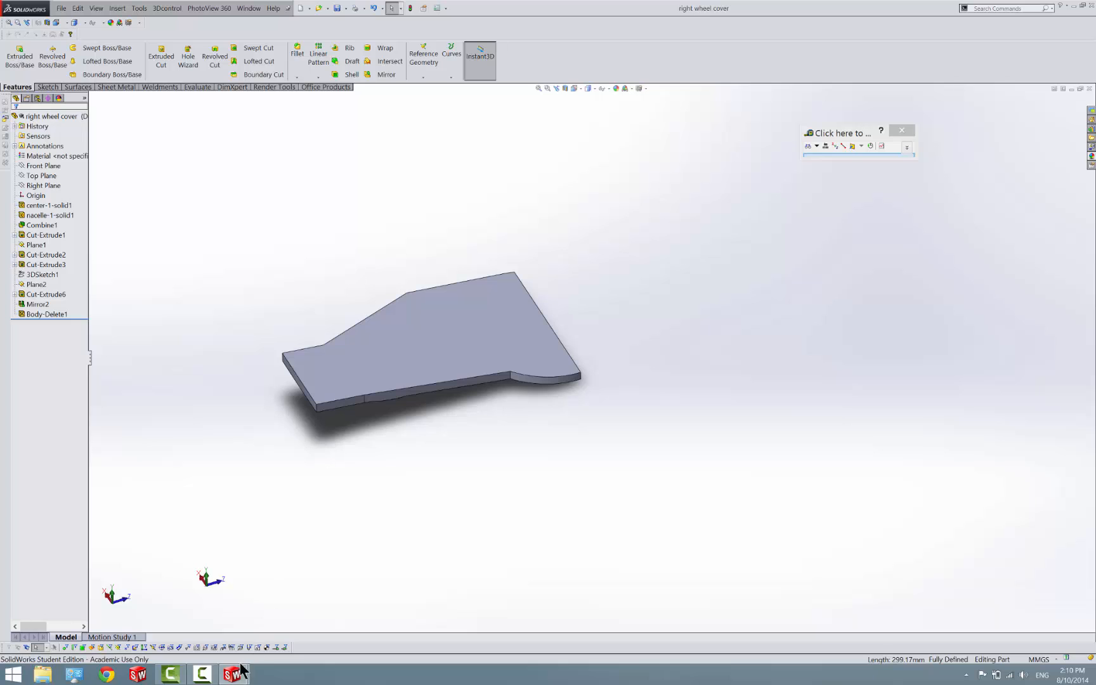
# Switch to the Assem2 wing assembly and insert the right wing tip part near the open outer end of the center with nacelle part
pyautogui.moveTo(242, 670)
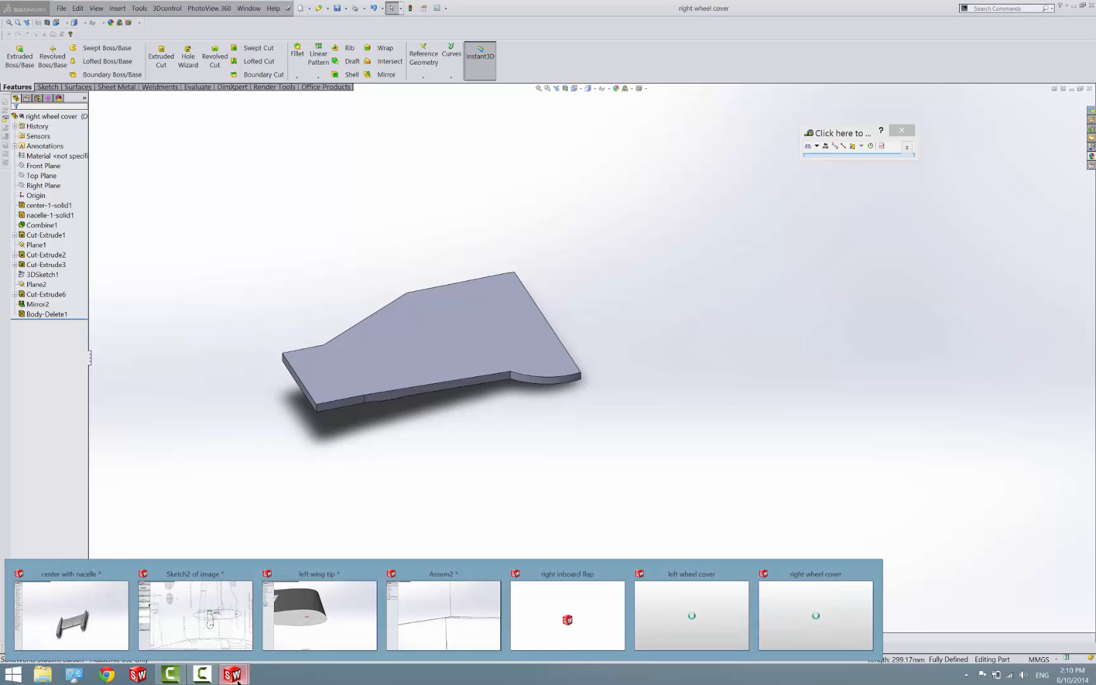
pyautogui.click(478, 611)
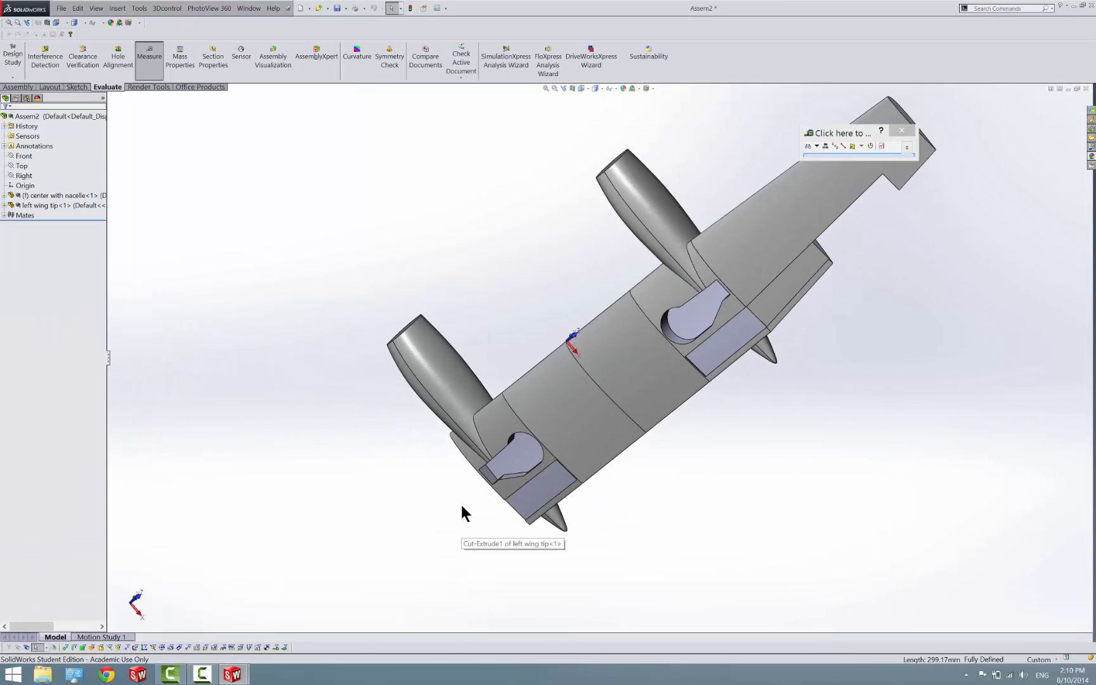
pyautogui.scroll(-2, 461, 514)
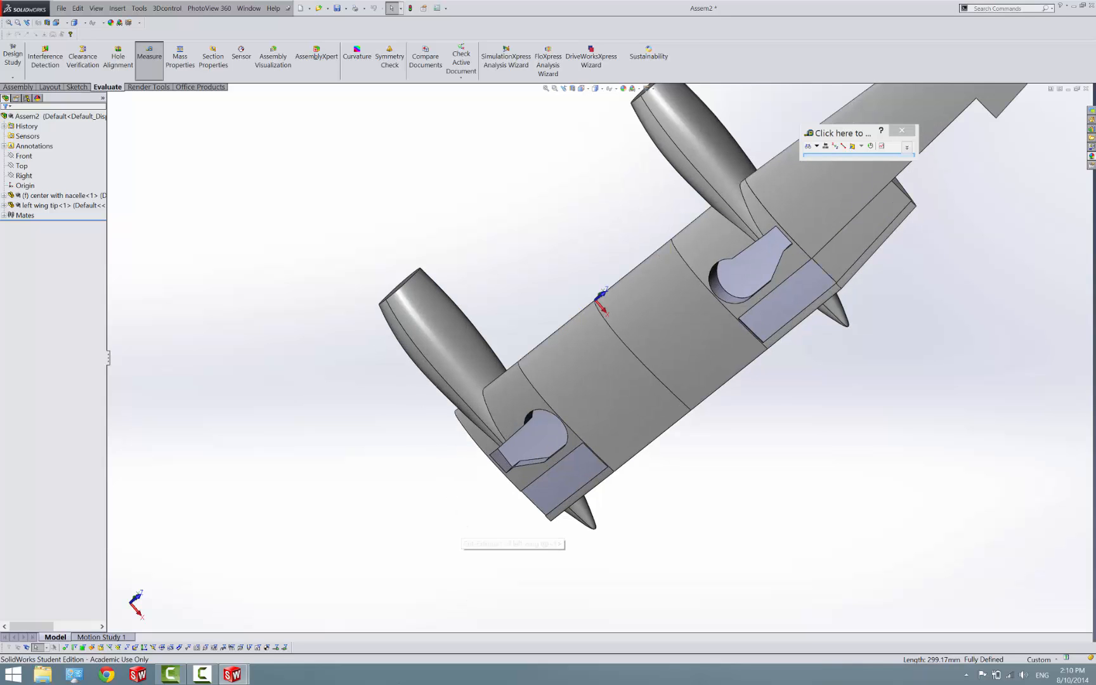
pyautogui.scroll(-2, 393, 675)
pyautogui.scroll(5, 353, 458)
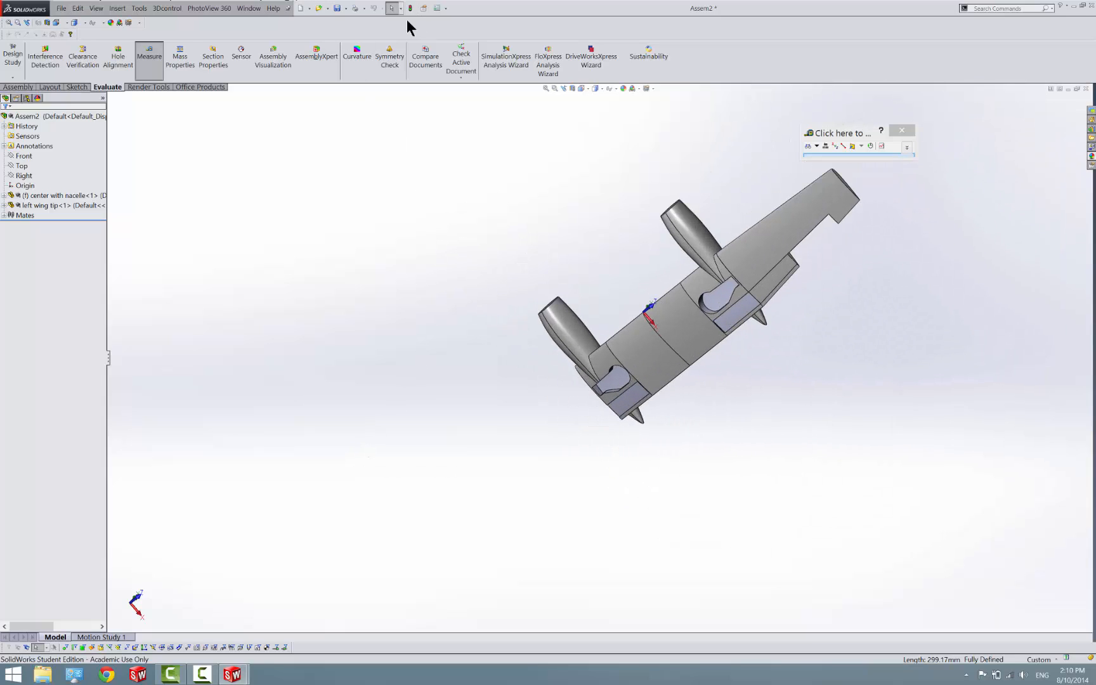
pyautogui.click(19, 87)
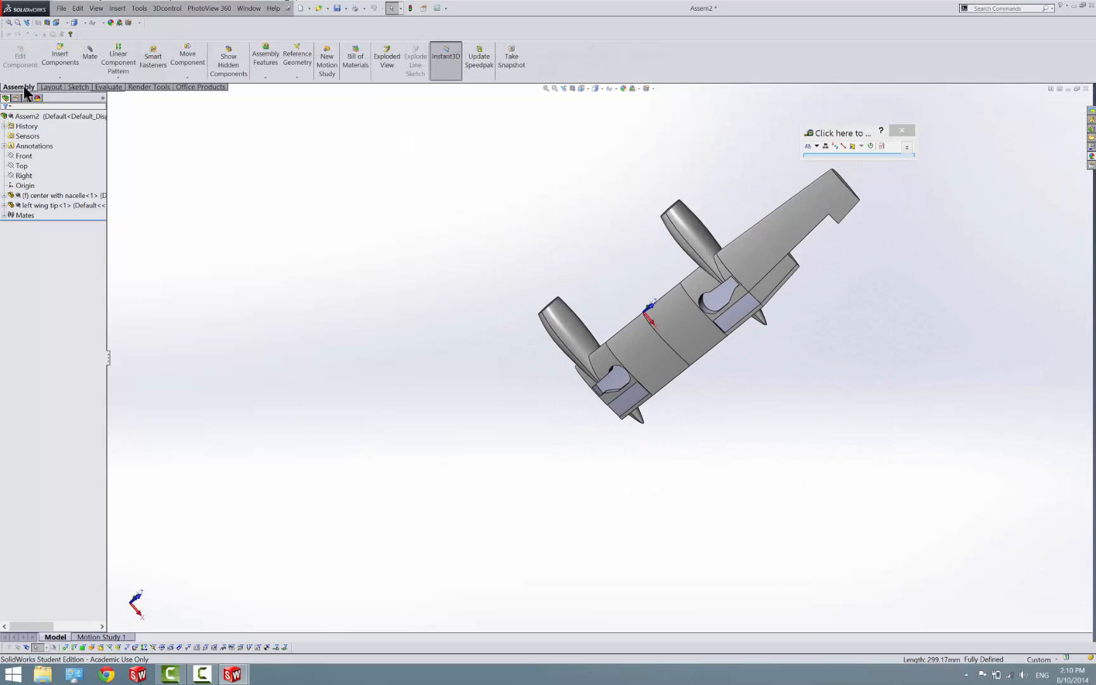
pyautogui.click(60, 57)
pyautogui.click(35, 310)
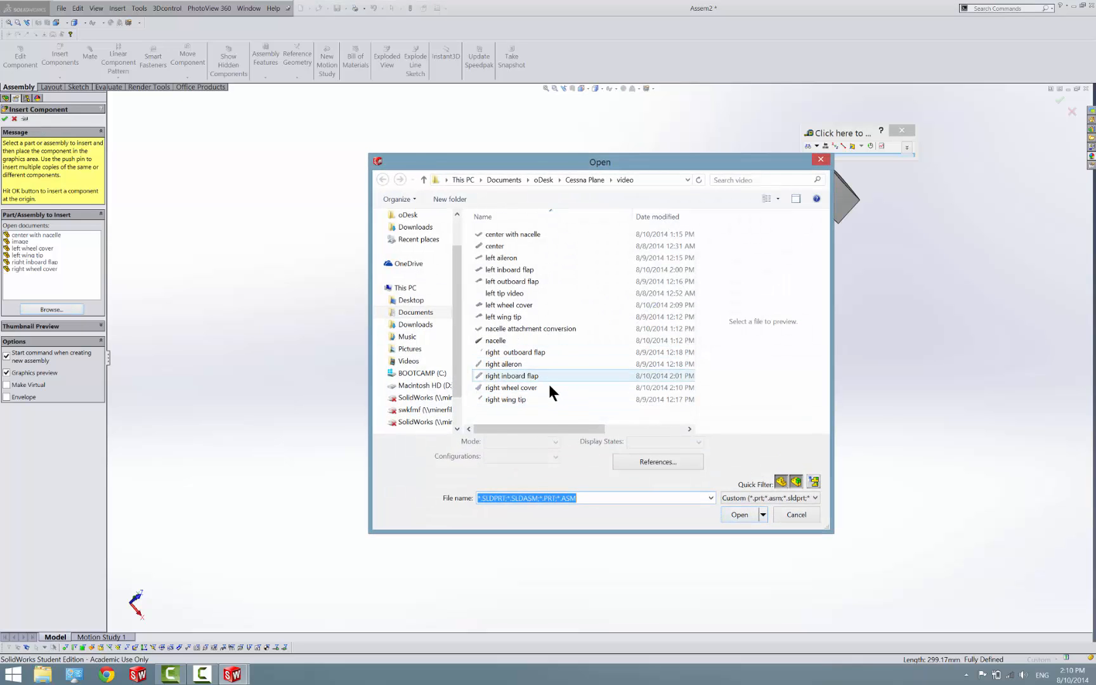
pyautogui.click(506, 399)
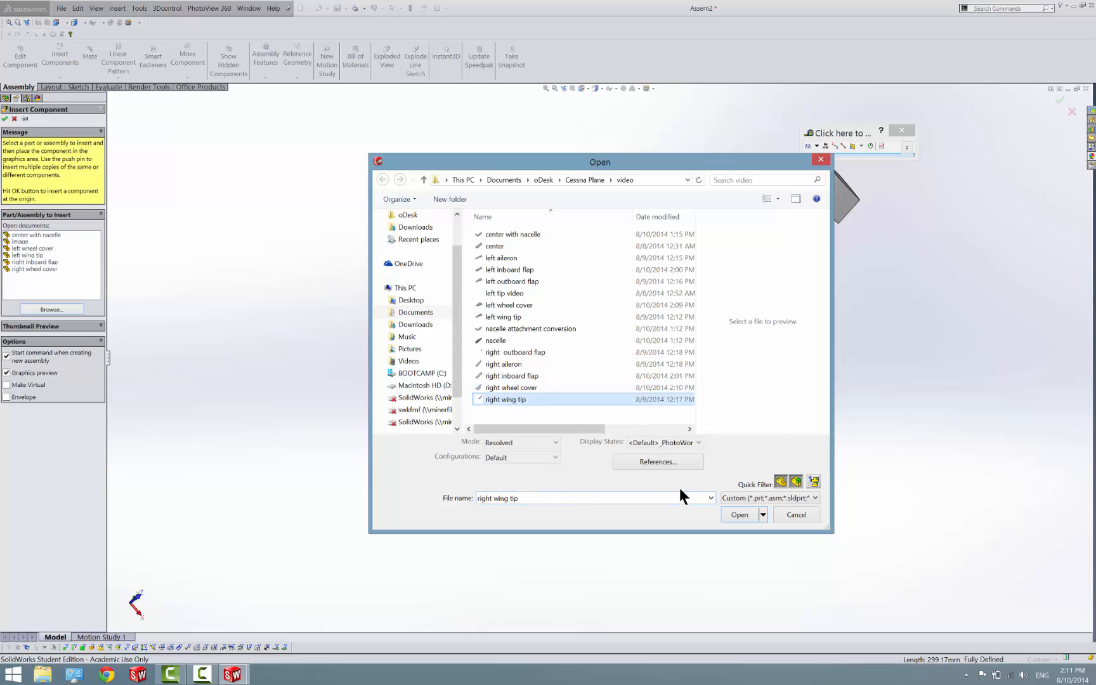
pyautogui.click(730, 515)
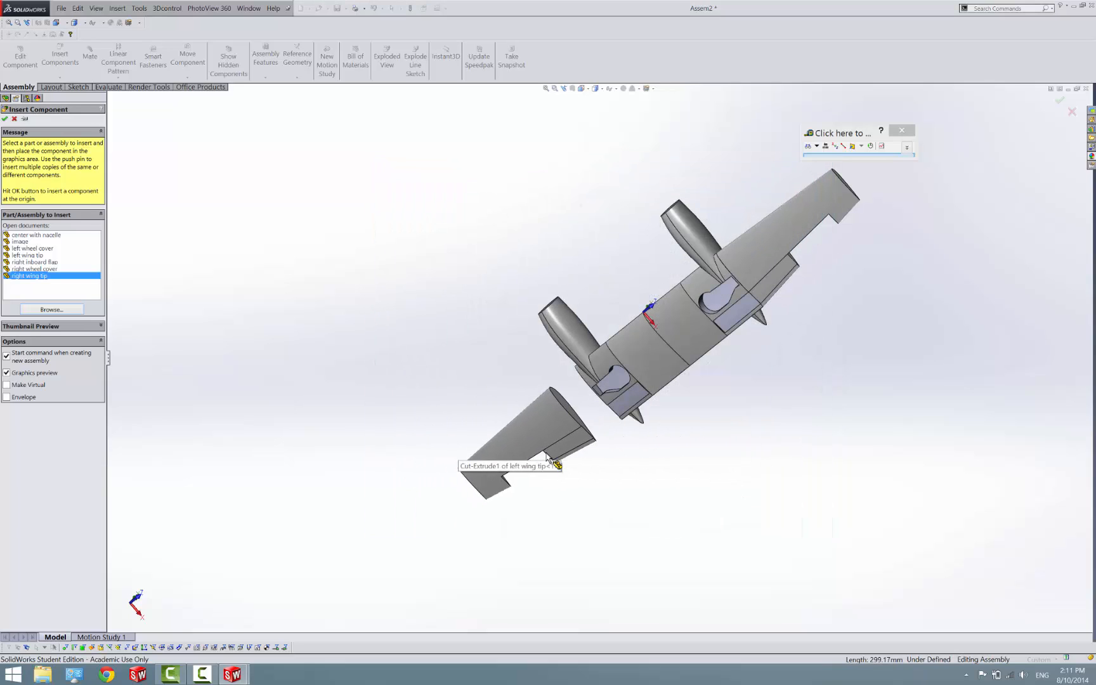
pyautogui.click(548, 458)
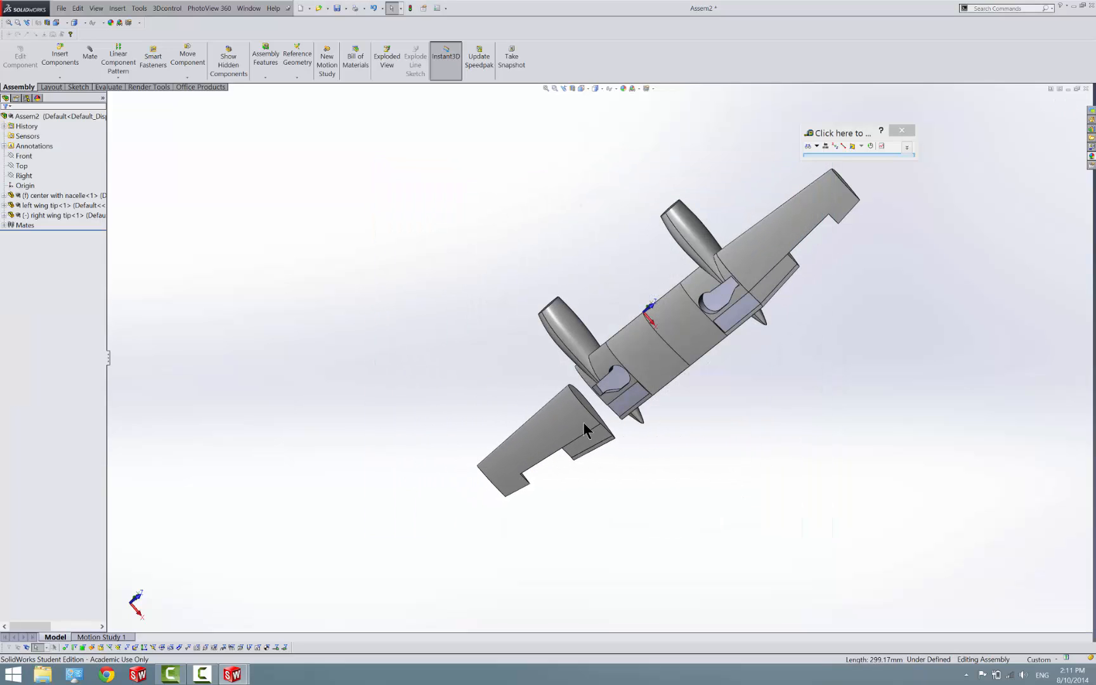
# Mate the right wing tip's root vertex at the flap line coincident with the matching corner vertex beside the center part's inboard flap recess
pyautogui.scroll(5, 583, 422)
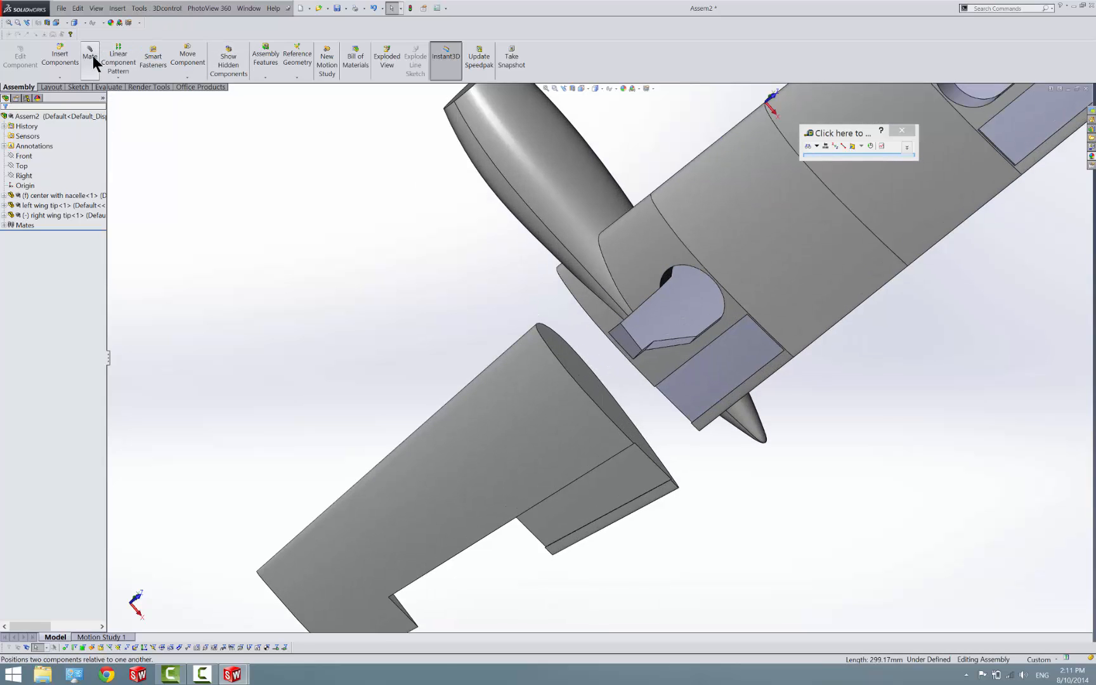
pyautogui.click(90, 58)
pyautogui.scroll(5, 616, 429)
pyautogui.scroll(3, 555, 432)
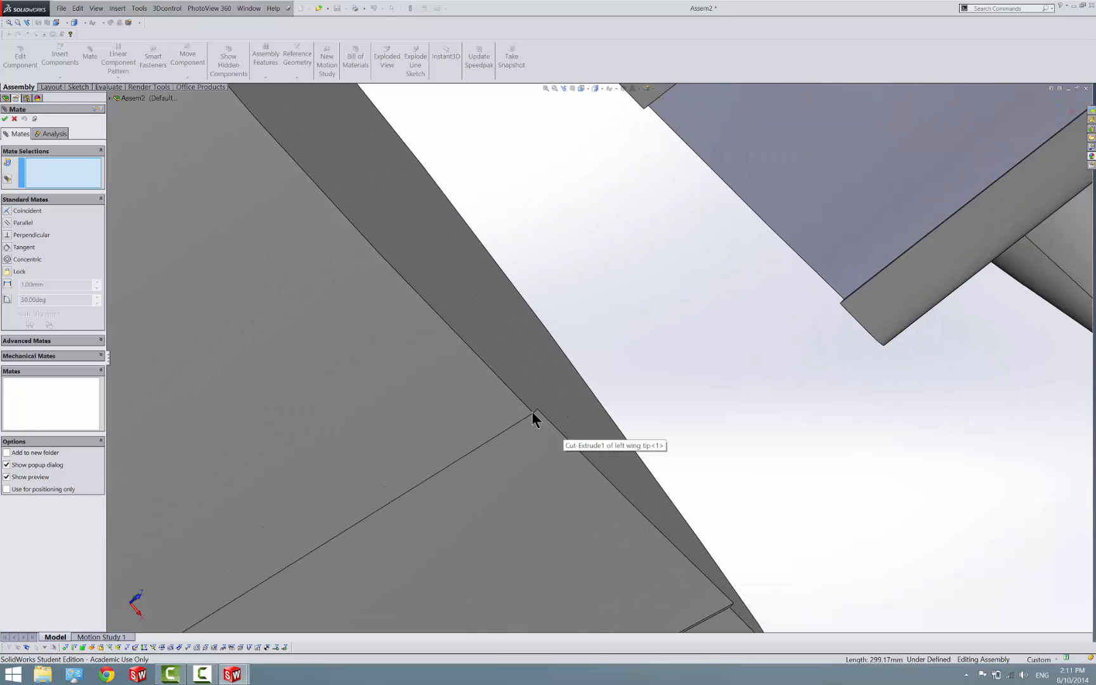
pyautogui.click(534, 412)
pyautogui.scroll(-3, 543, 401)
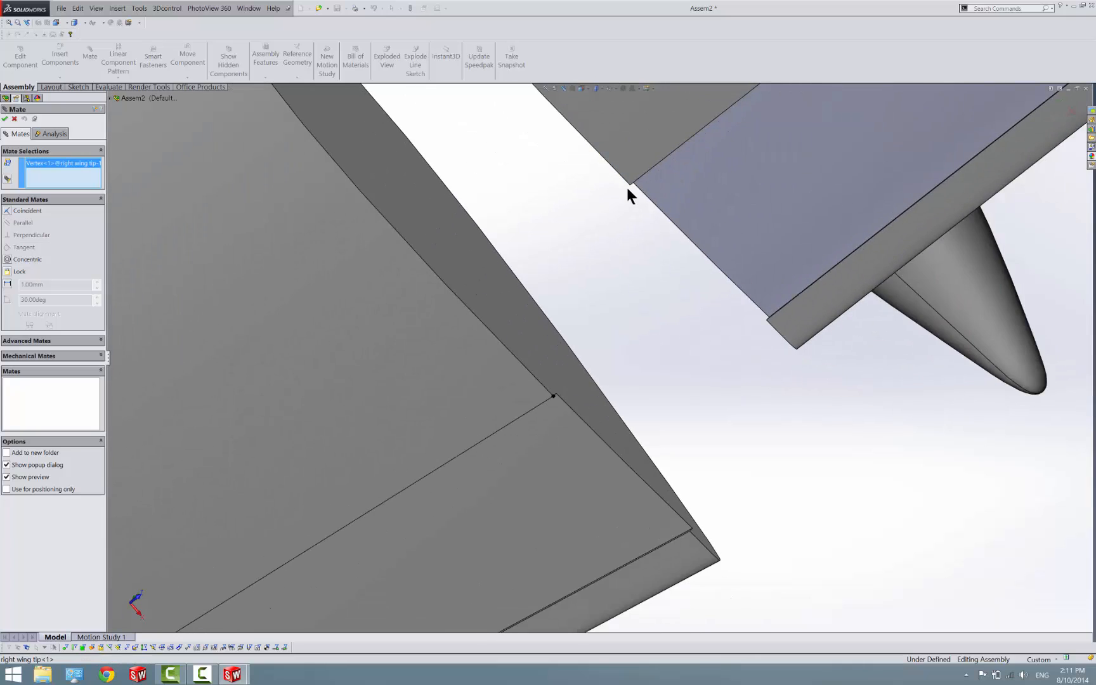
pyautogui.scroll(4, 626, 190)
pyautogui.scroll(2, 609, 272)
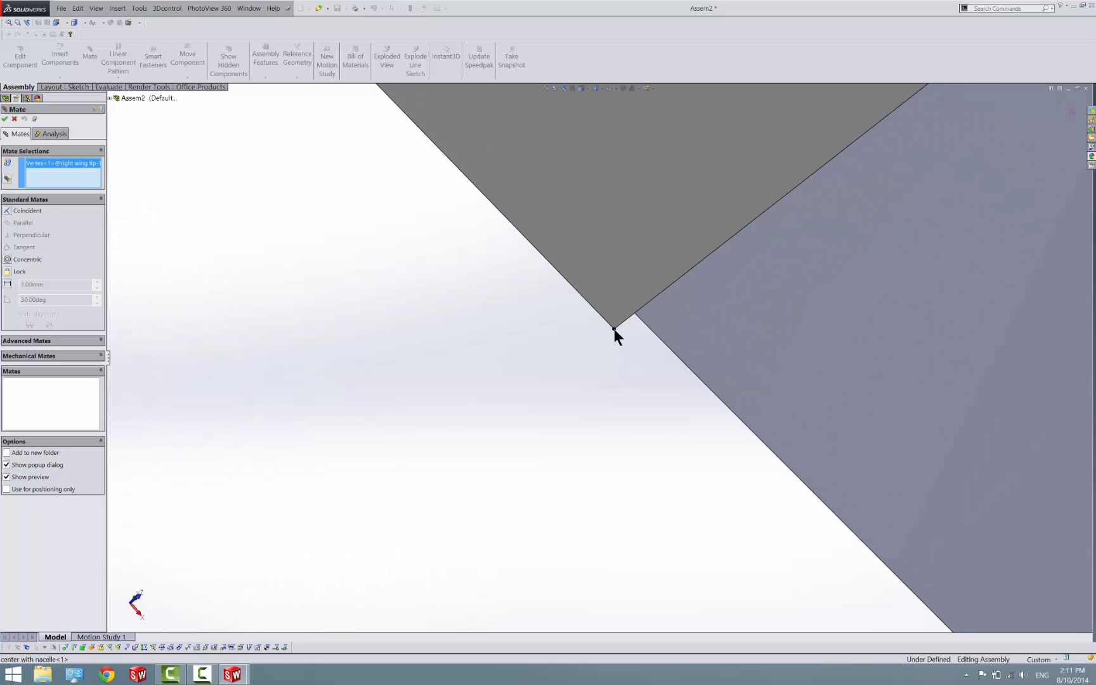
pyautogui.click(614, 329)
pyautogui.click(670, 316)
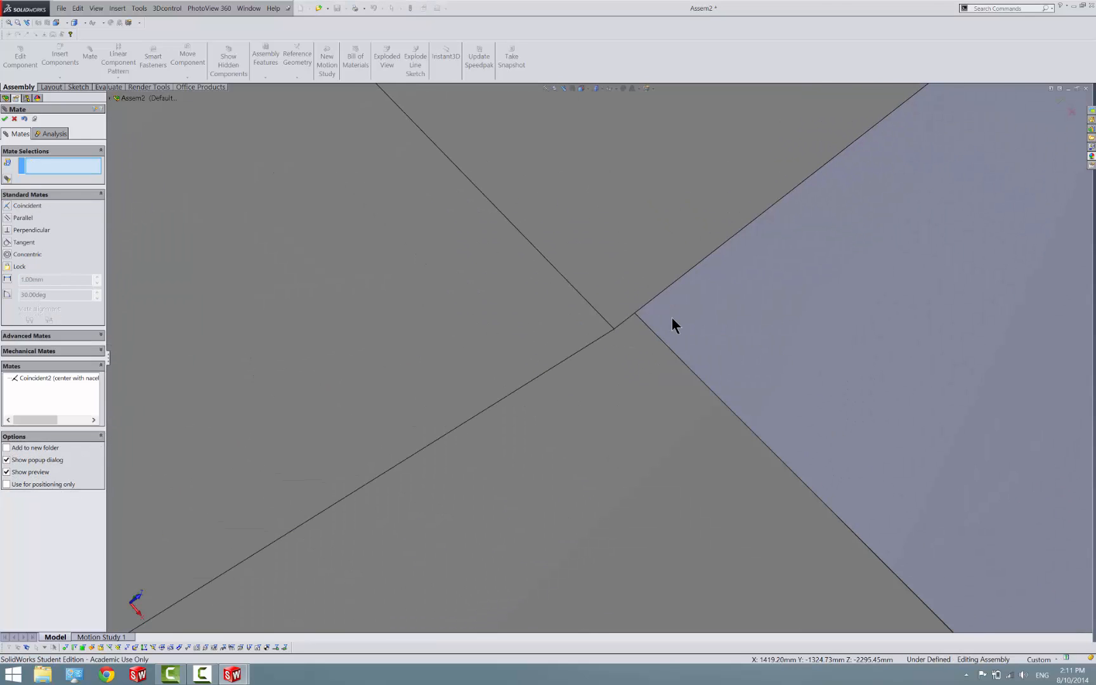
# Check the joint between the right wing tip and the center part, and delete their coincident mate
pyautogui.scroll(-10, 671, 317)
pyautogui.moveTo(566, 313); pyautogui.dragTo(534, 238, button='middle')
pyautogui.scroll(-10, 582, 320)
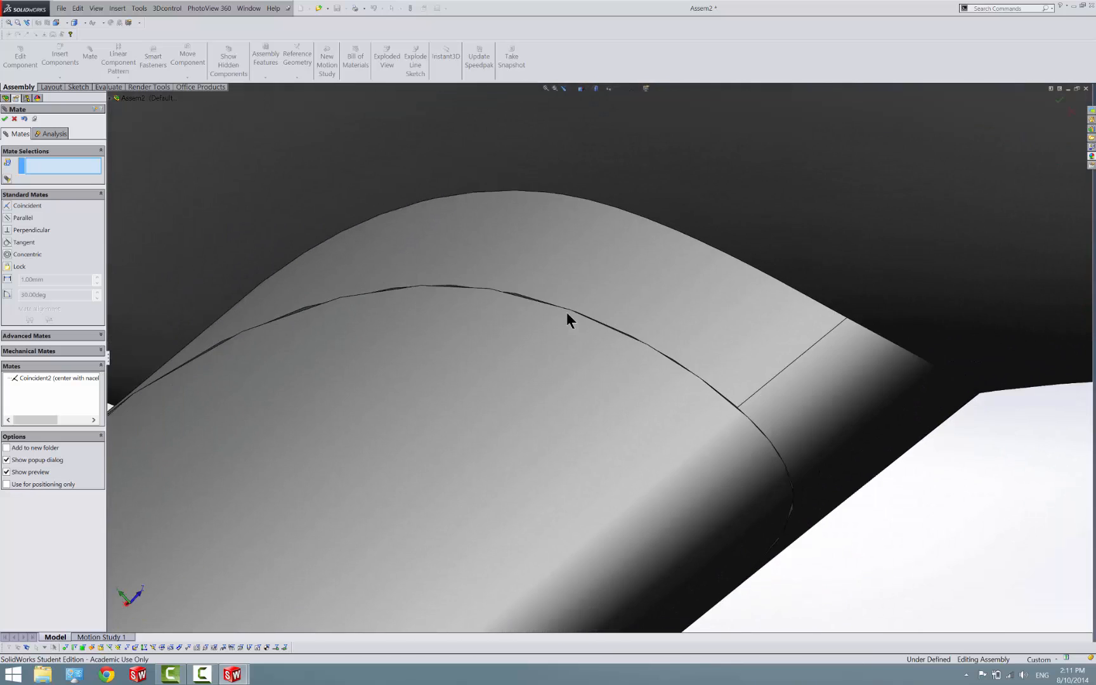
pyautogui.scroll(5, 514, 325)
pyautogui.rightClick(41, 375)
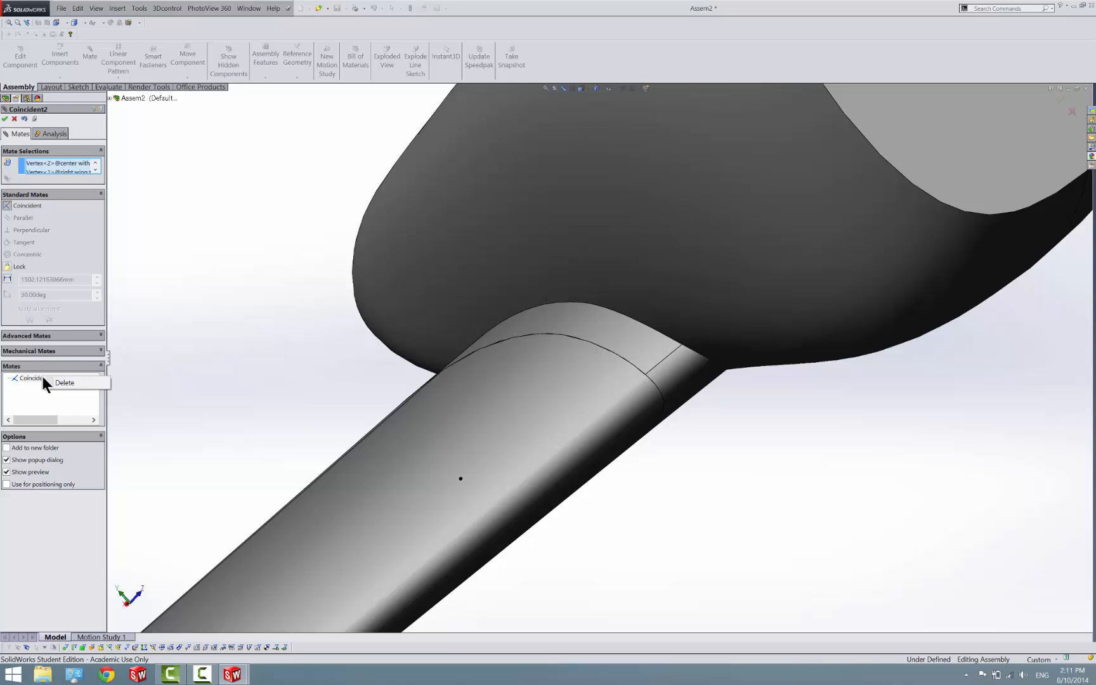
pyautogui.click(57, 382)
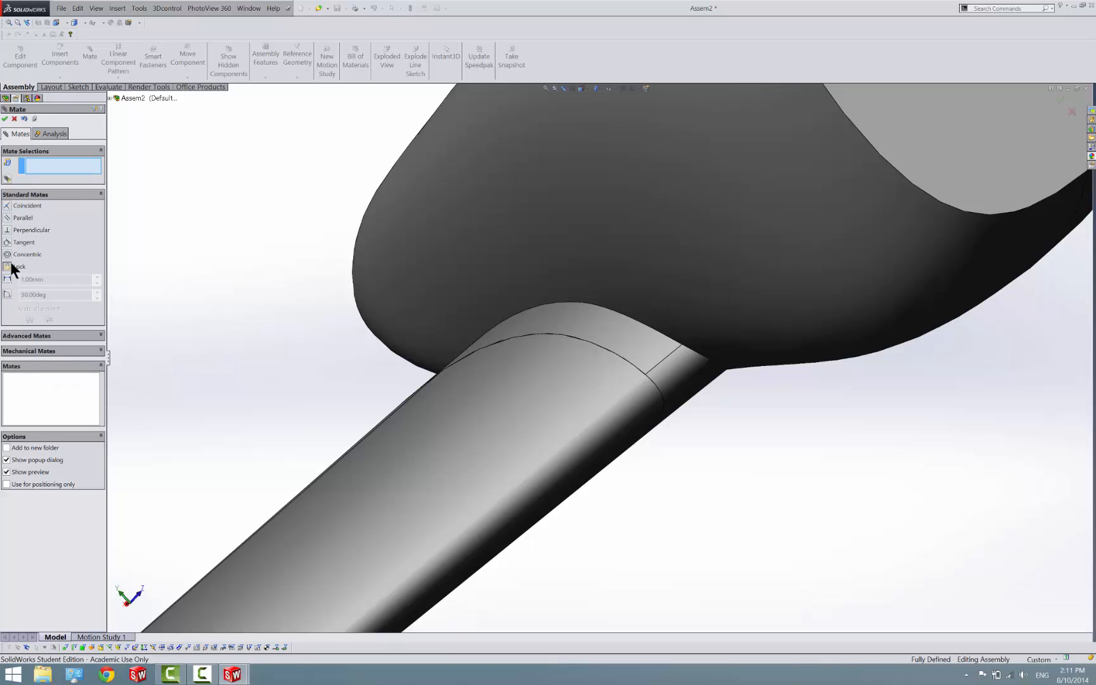
# Add a Lock mate between the center with nacelle part and the right wing tip
pyautogui.click(579, 270)
pyautogui.click(478, 445)
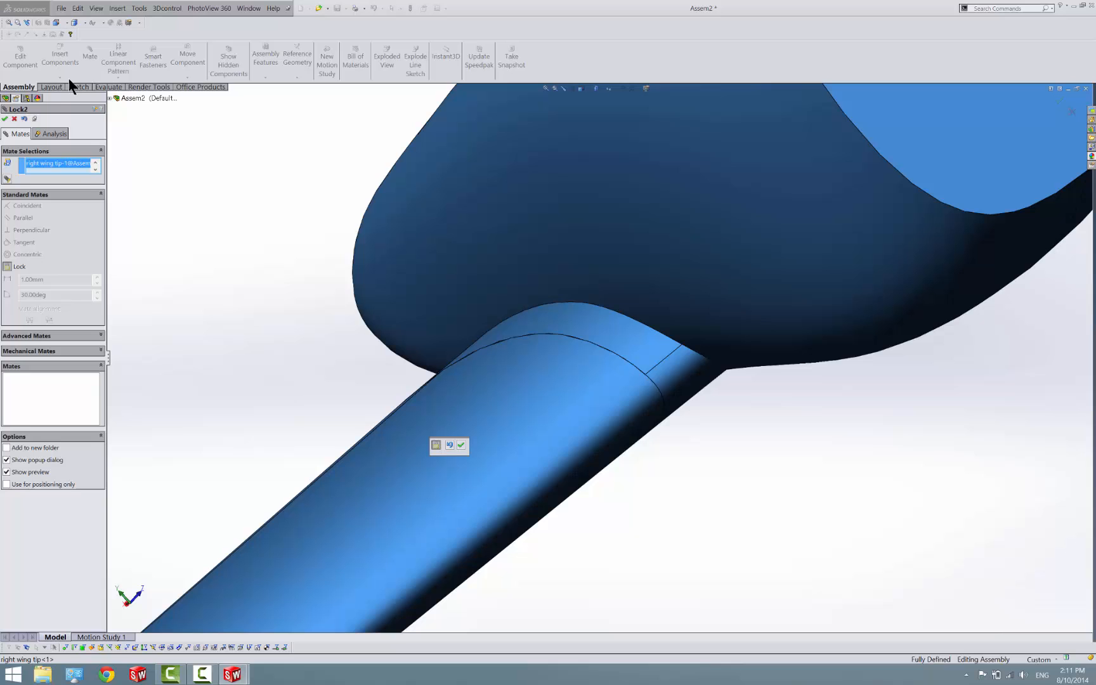
pyautogui.click(5, 120)
pyautogui.scroll(5, 399, 433)
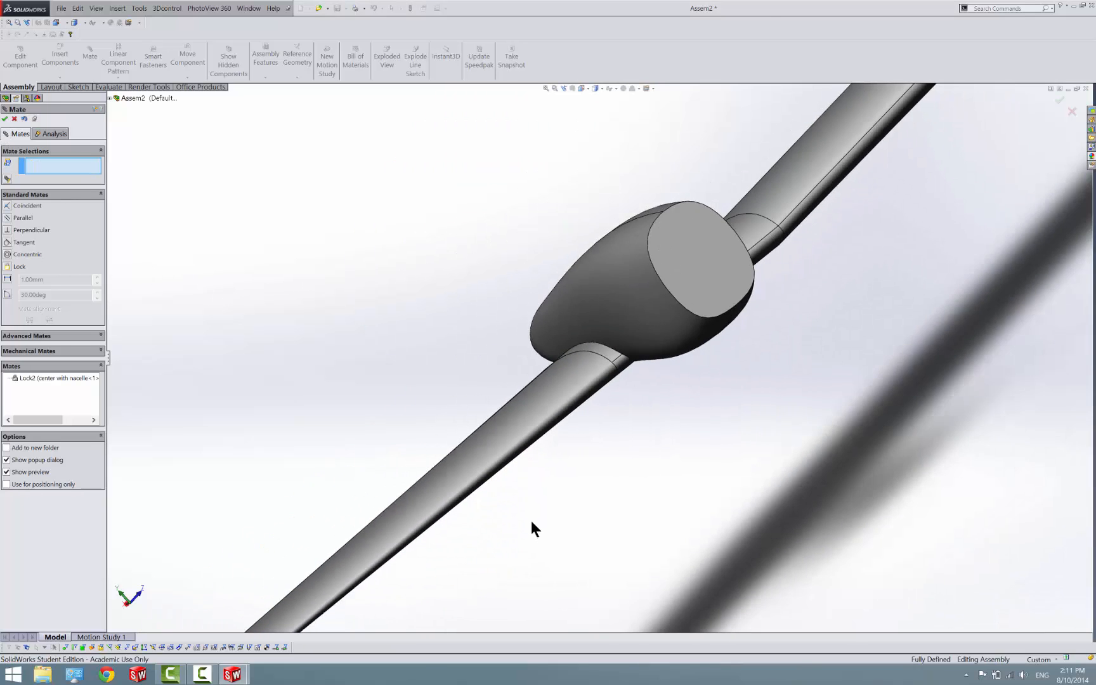
pyautogui.moveTo(532, 518); pyautogui.dragTo(442, 392, button='middle')
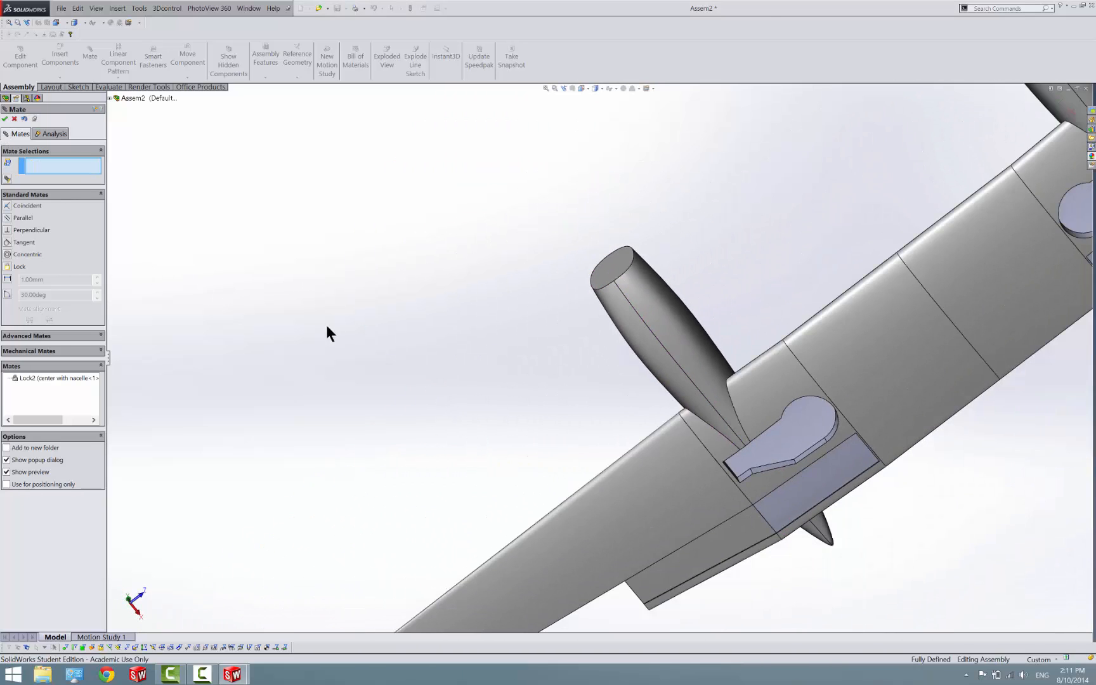
pyautogui.scroll(4, 658, 394)
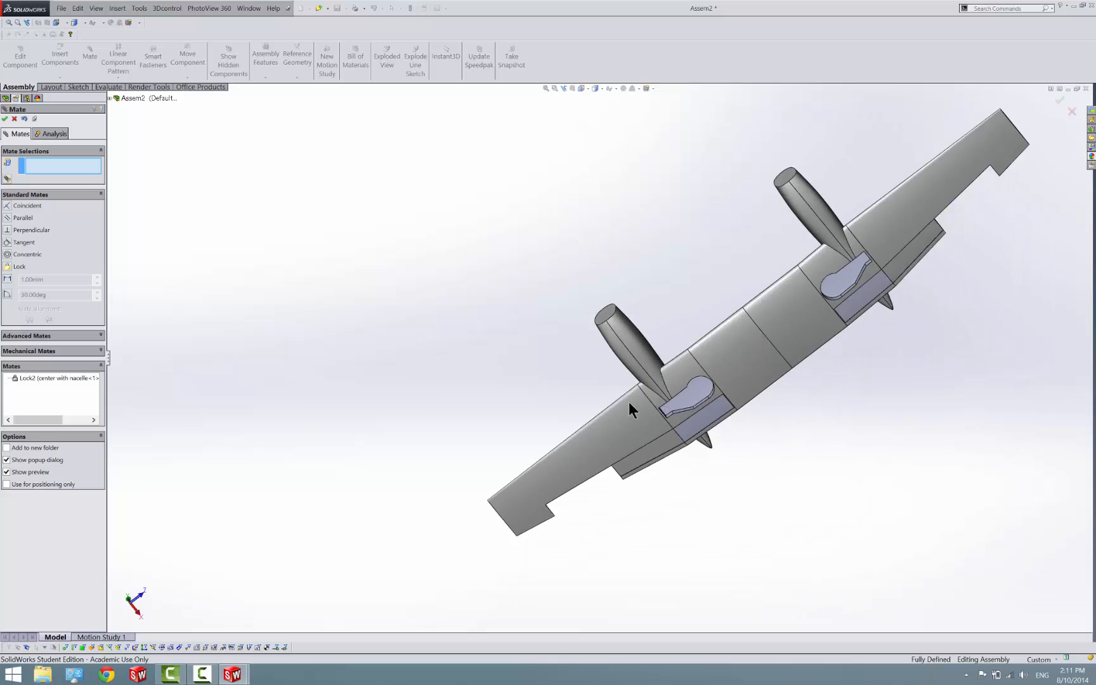
pyautogui.click(4, 118)
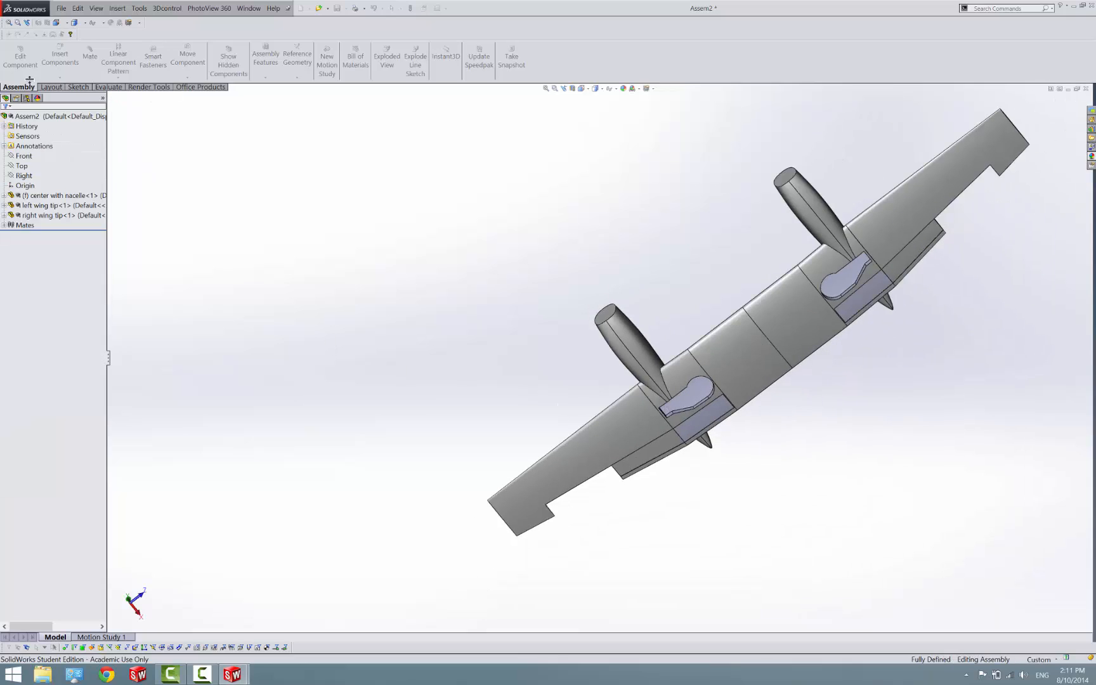
# Insert the left aileron part and place it beside the trailing-edge cutout of the left wing tip
pyautogui.click(60, 55)
pyautogui.click(44, 307)
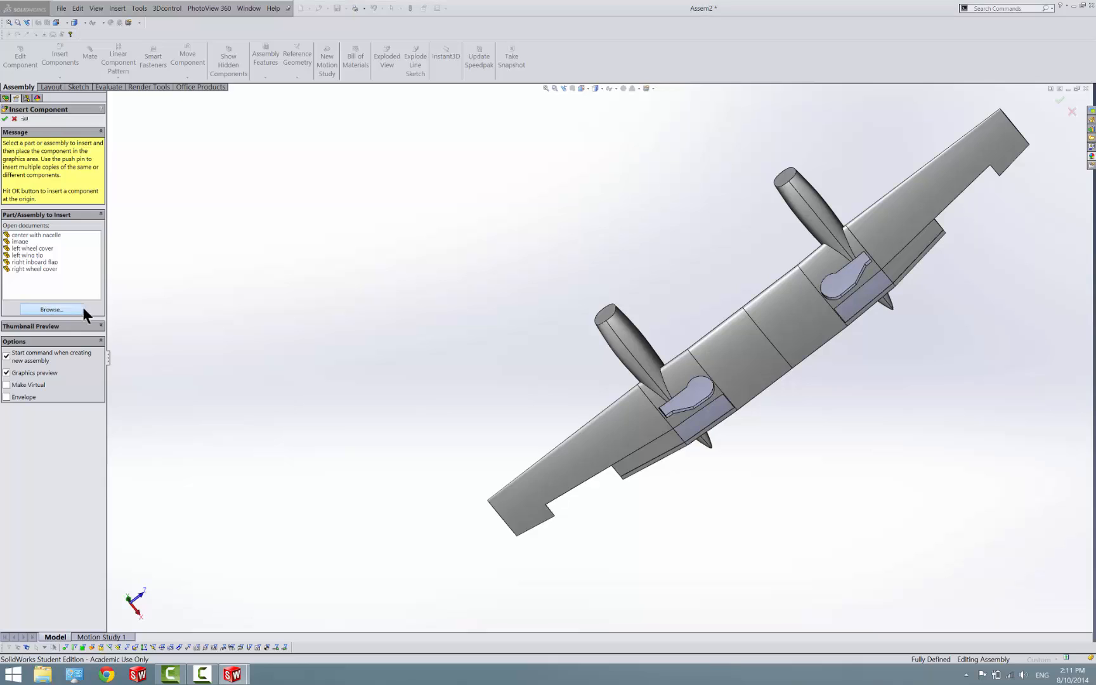
pyautogui.click(546, 259)
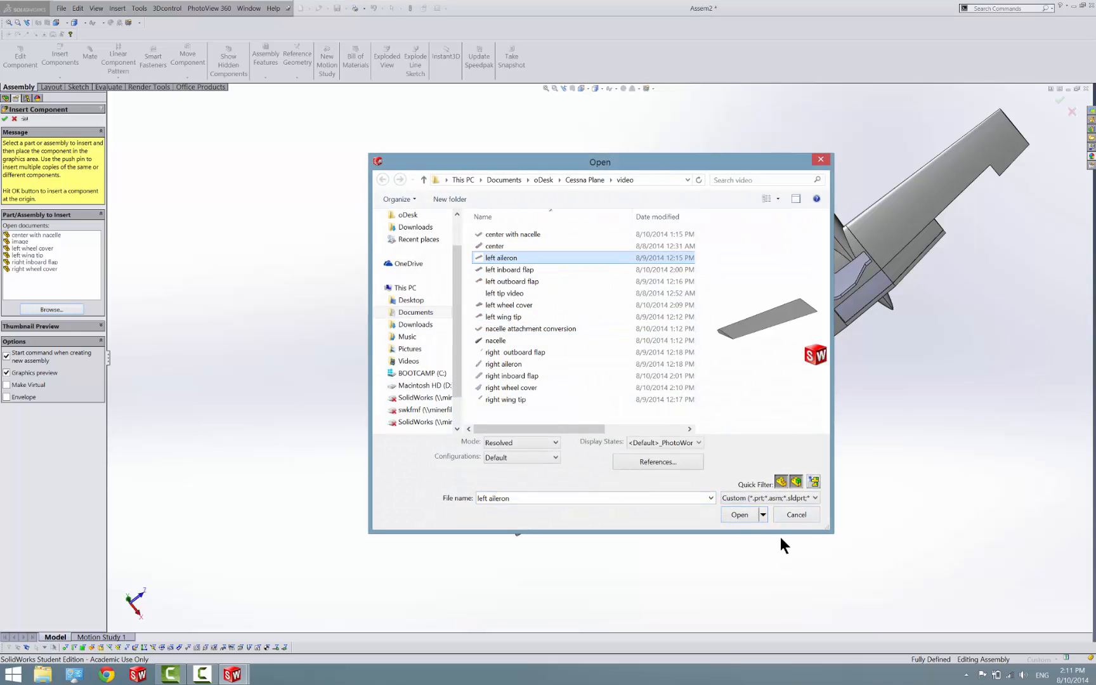
pyautogui.click(739, 513)
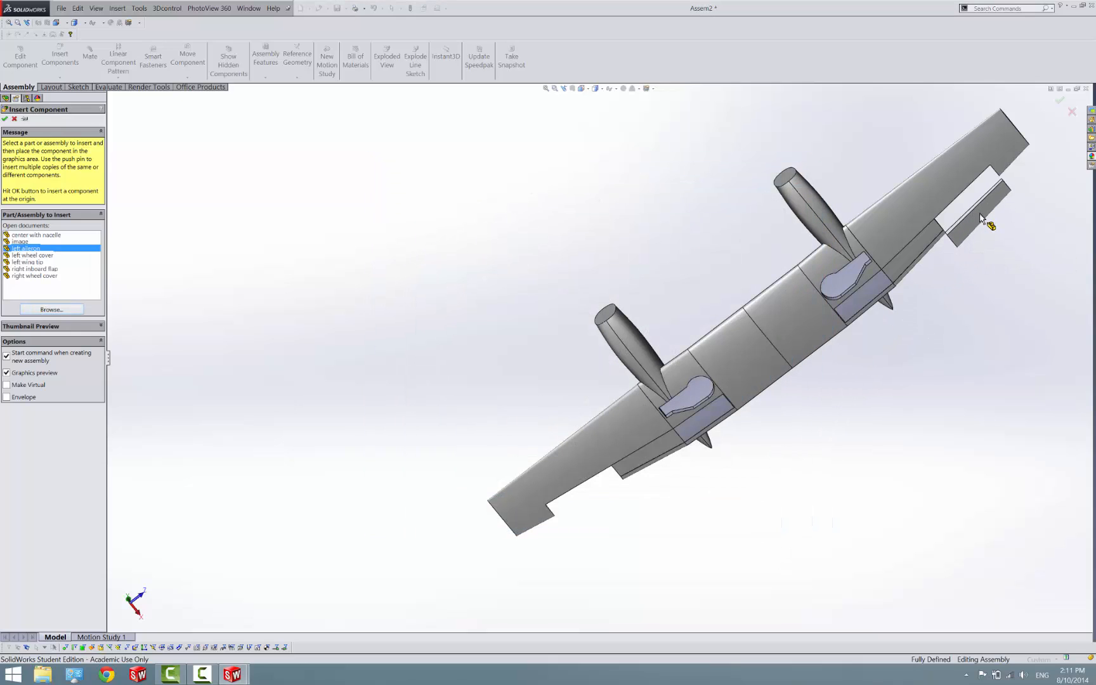
pyautogui.click(977, 219)
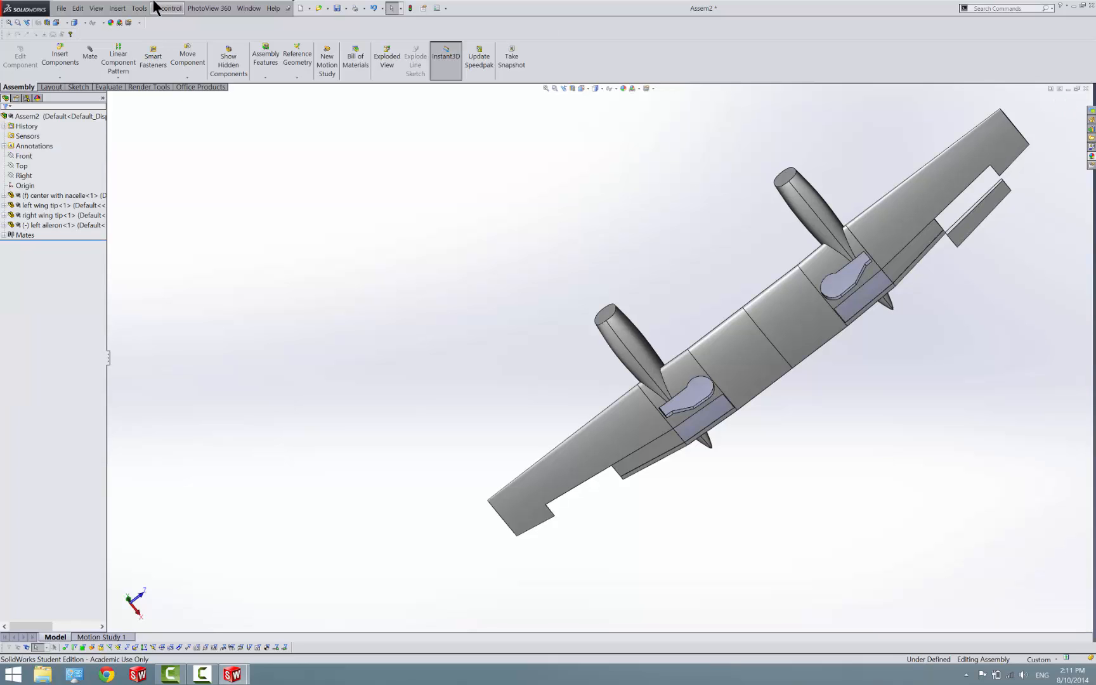
# Insert the right aileron part and place it beside the trailing-edge cutout of the right wing tip
pyautogui.click(59, 56)
pyautogui.click(71, 308)
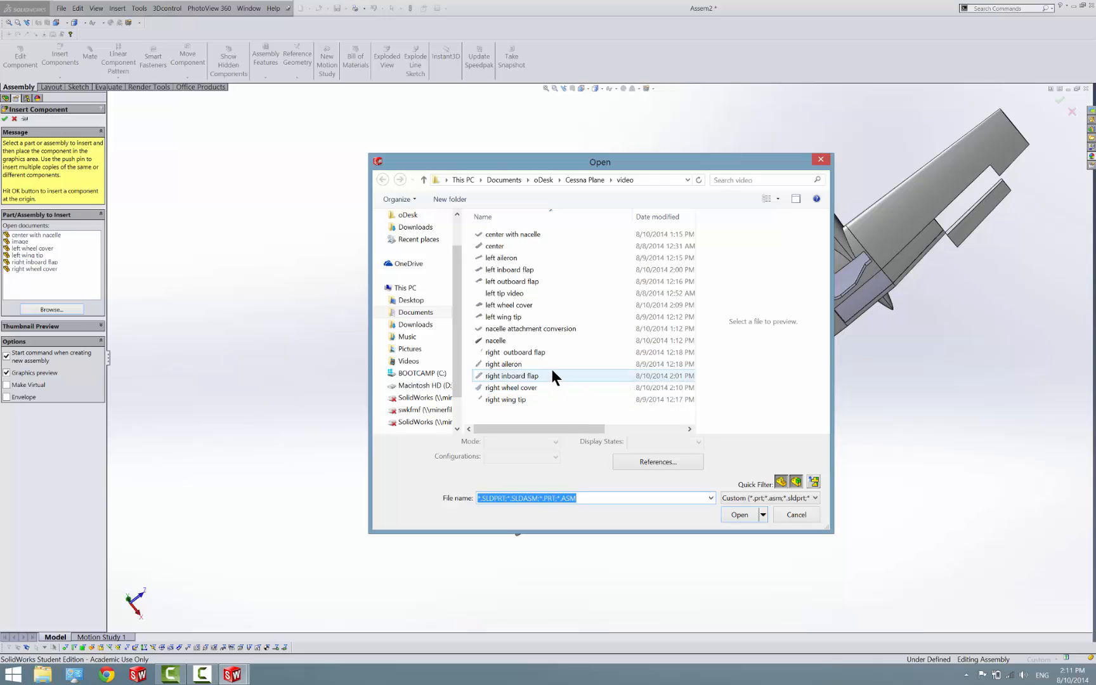
pyautogui.click(546, 364)
pyautogui.click(738, 514)
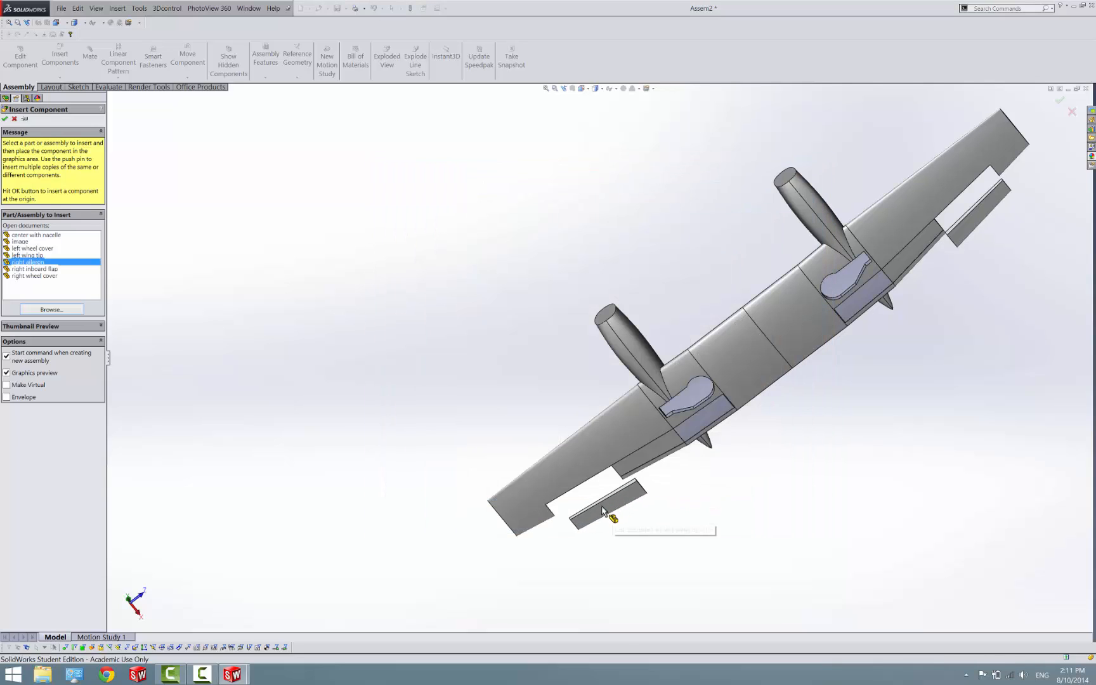
pyautogui.click(588, 510)
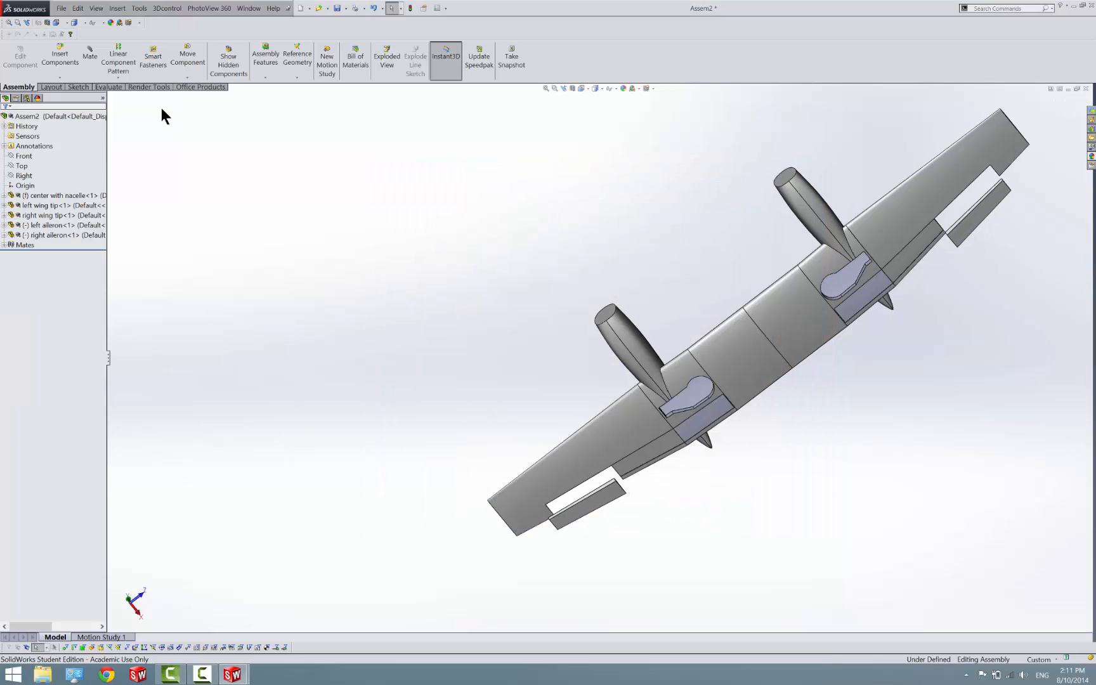
# Insert the right inboard flap part and place it beside the right flap recess of the center part
pyautogui.click(63, 59)
pyautogui.click(51, 310)
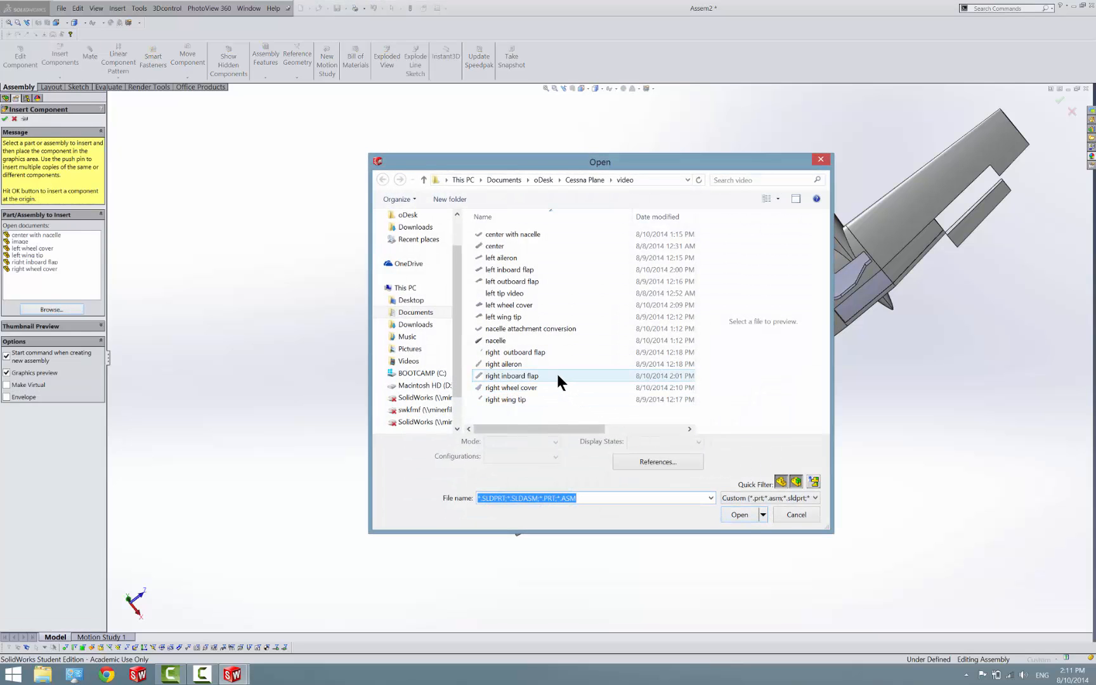
pyautogui.click(555, 374)
pyautogui.click(738, 513)
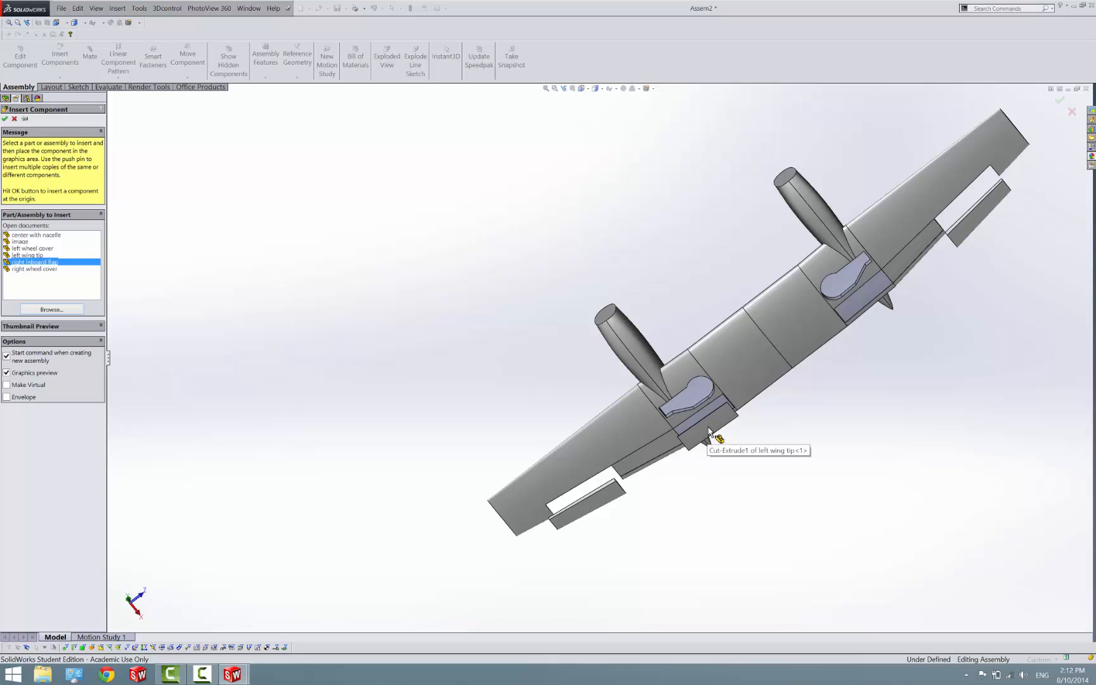
pyautogui.press('Escape')
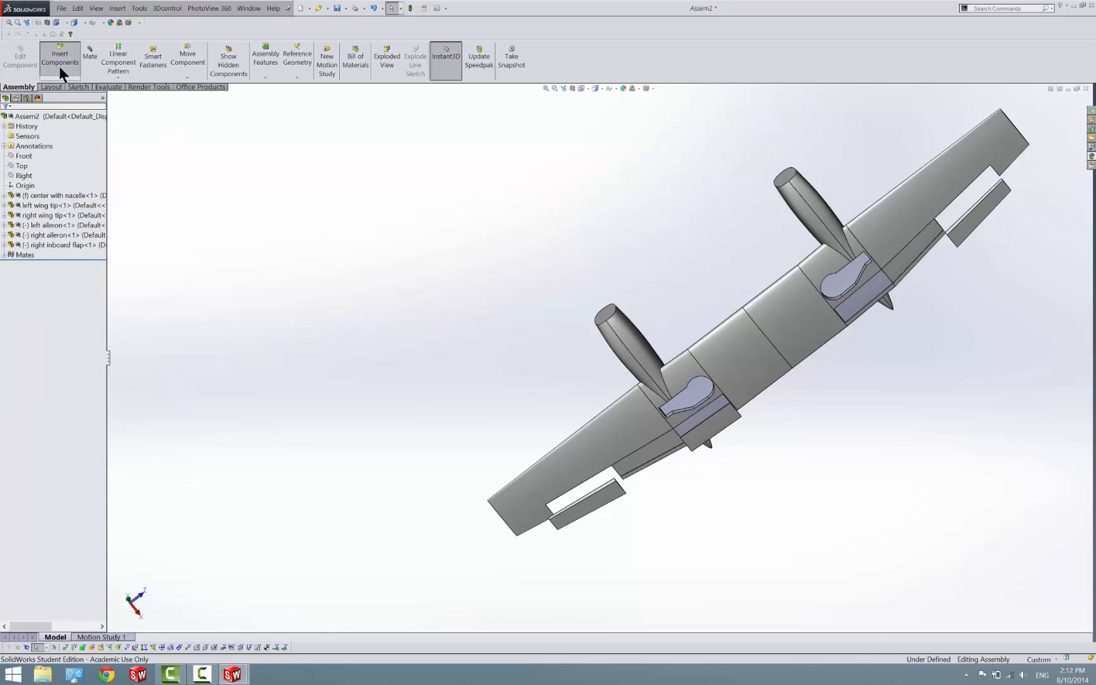
# Insert the right outboard flap part and place it beside the outboard flap recess of the right wing tip
pyautogui.click(59, 64)
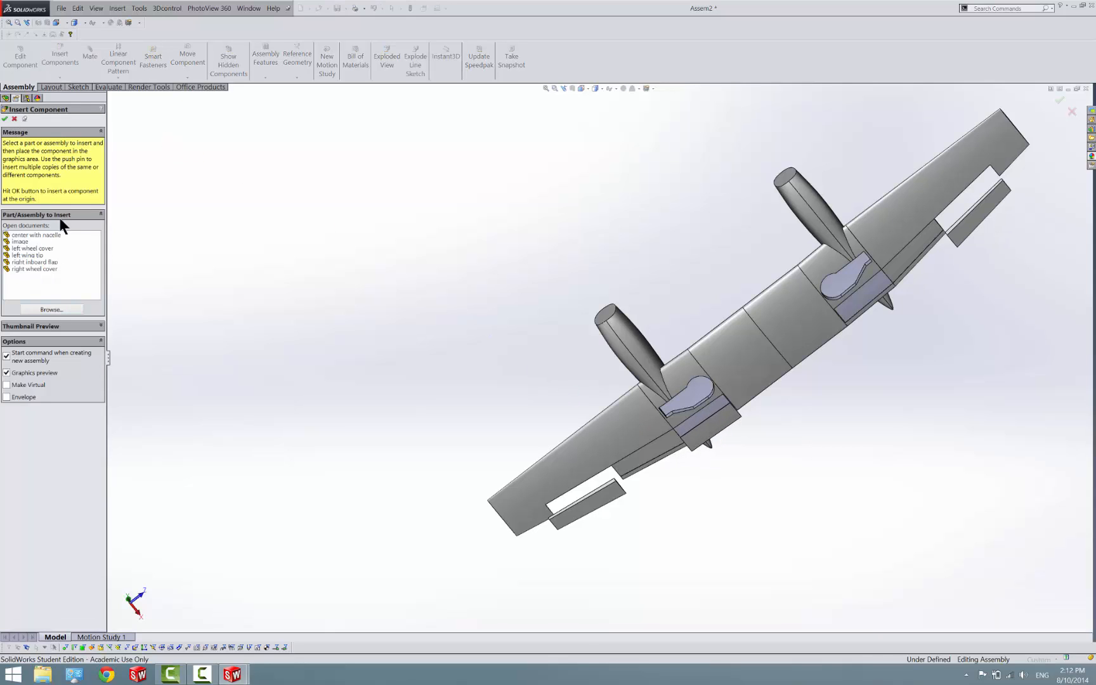
pyautogui.click(71, 309)
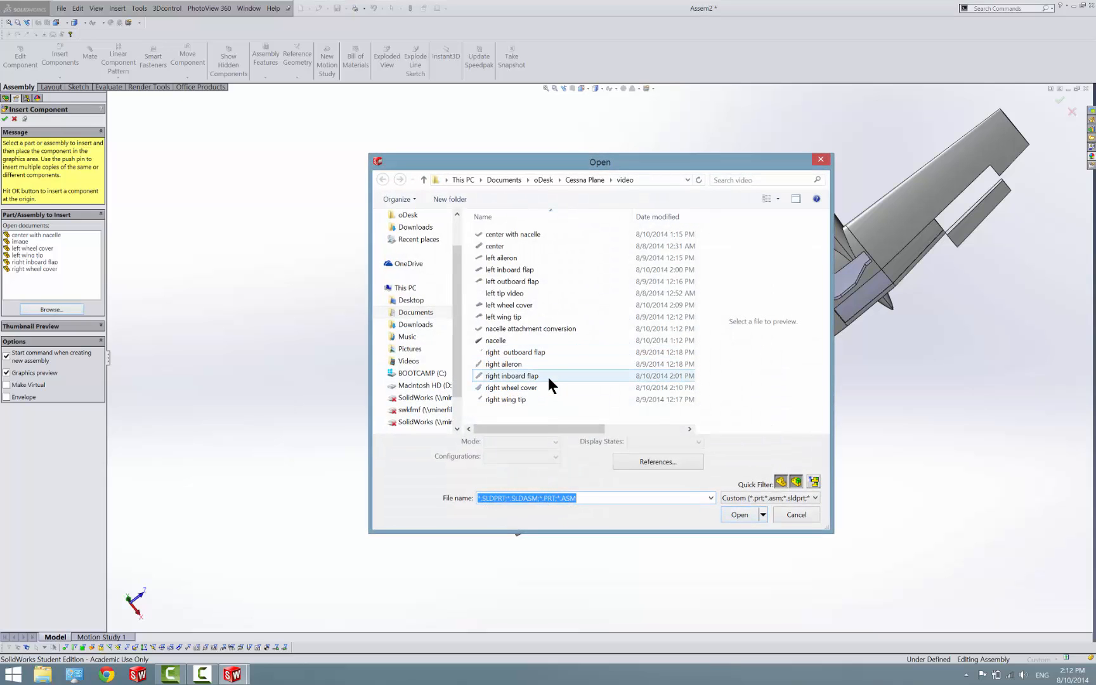
pyautogui.click(547, 353)
pyautogui.click(739, 514)
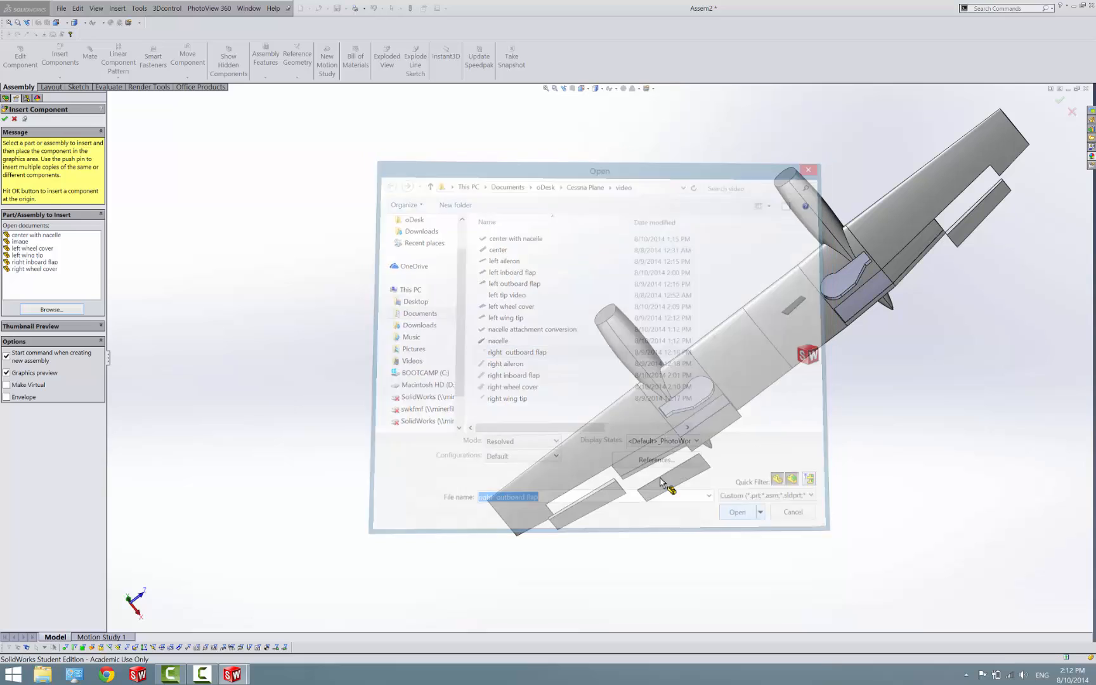
pyautogui.click(663, 482)
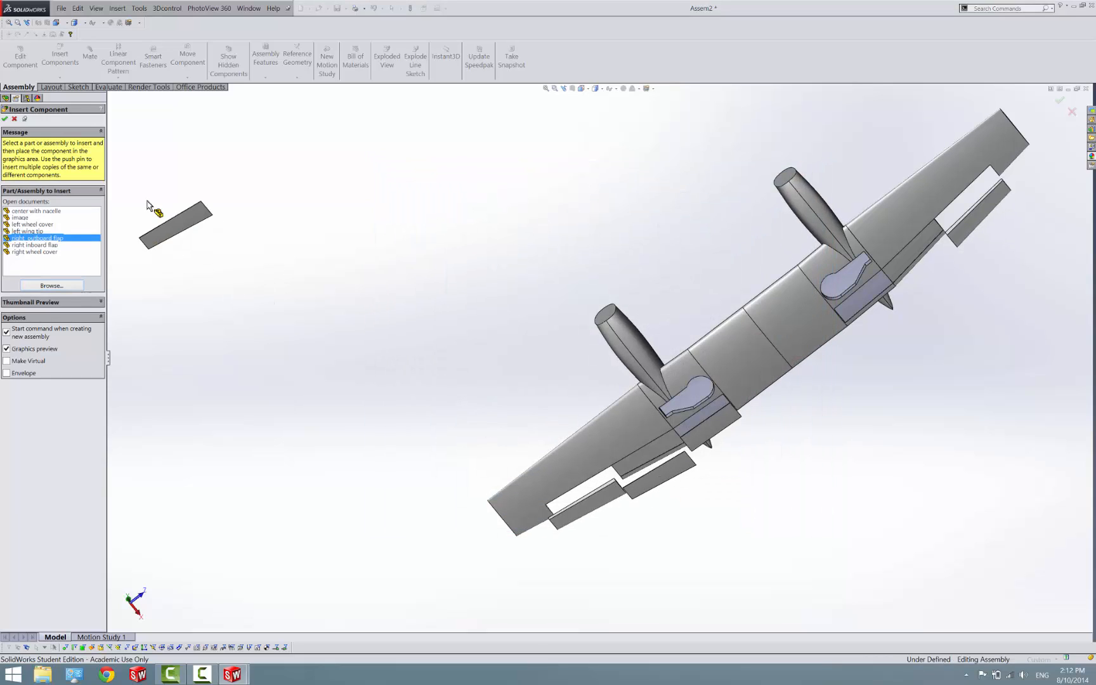
# Insert the right wheel cover part and place it over the wheel opening behind the right nacelle
pyautogui.click(61, 285)
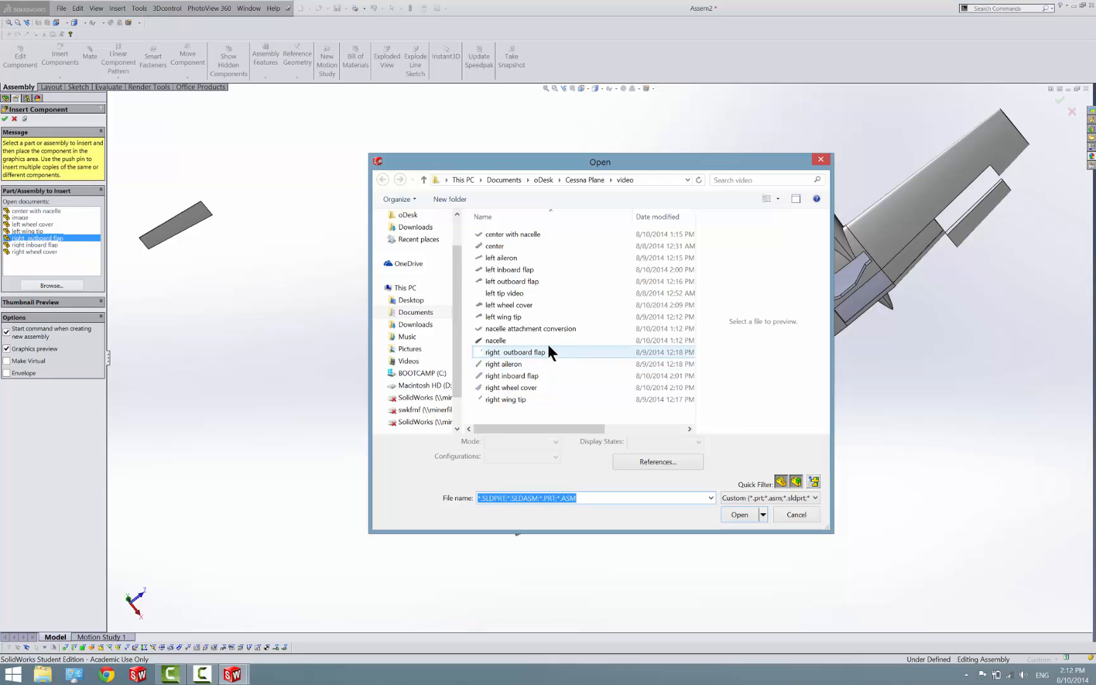
pyautogui.click(543, 388)
pyautogui.click(731, 513)
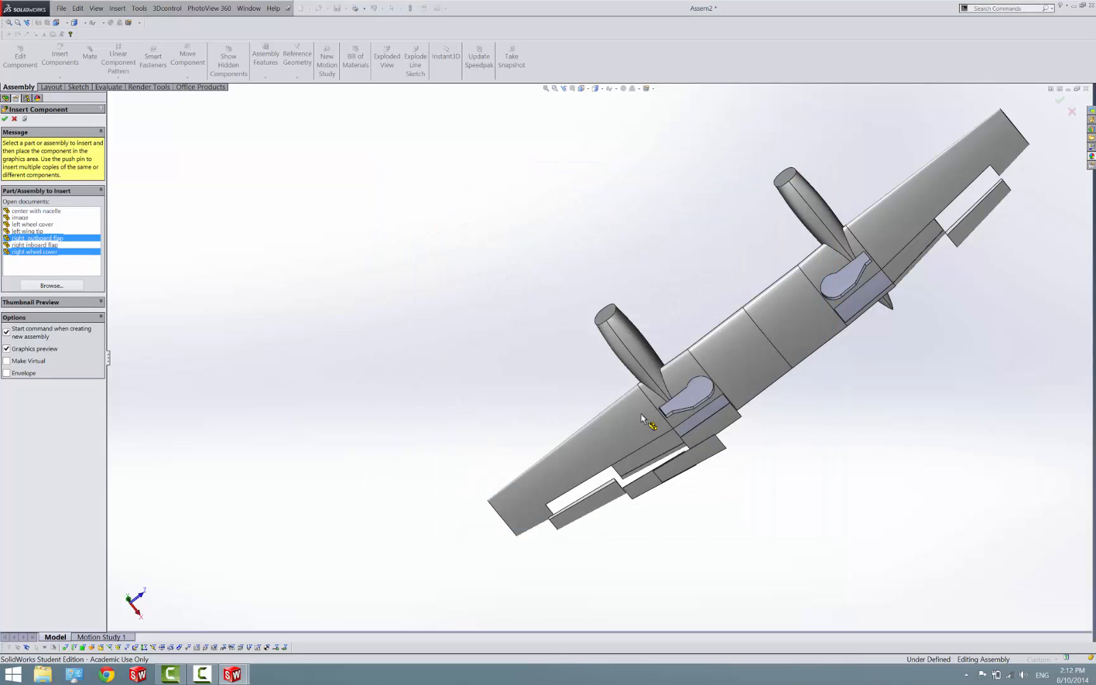
pyautogui.click(28, 251)
pyautogui.click(35, 252)
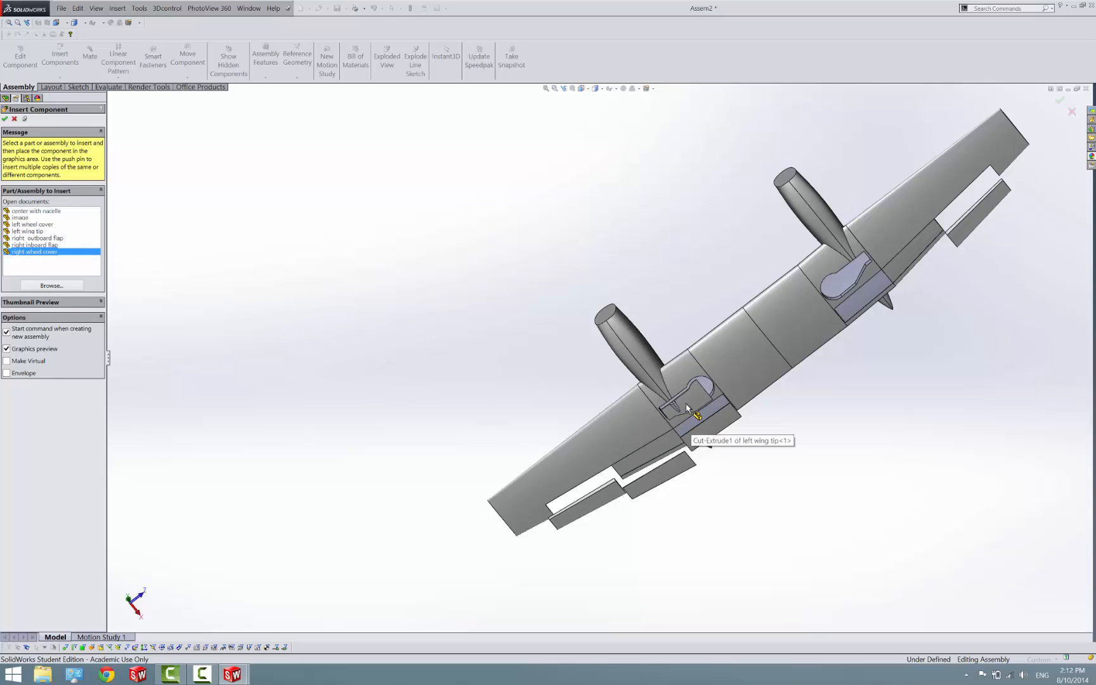
pyautogui.scroll(1, 661, 412)
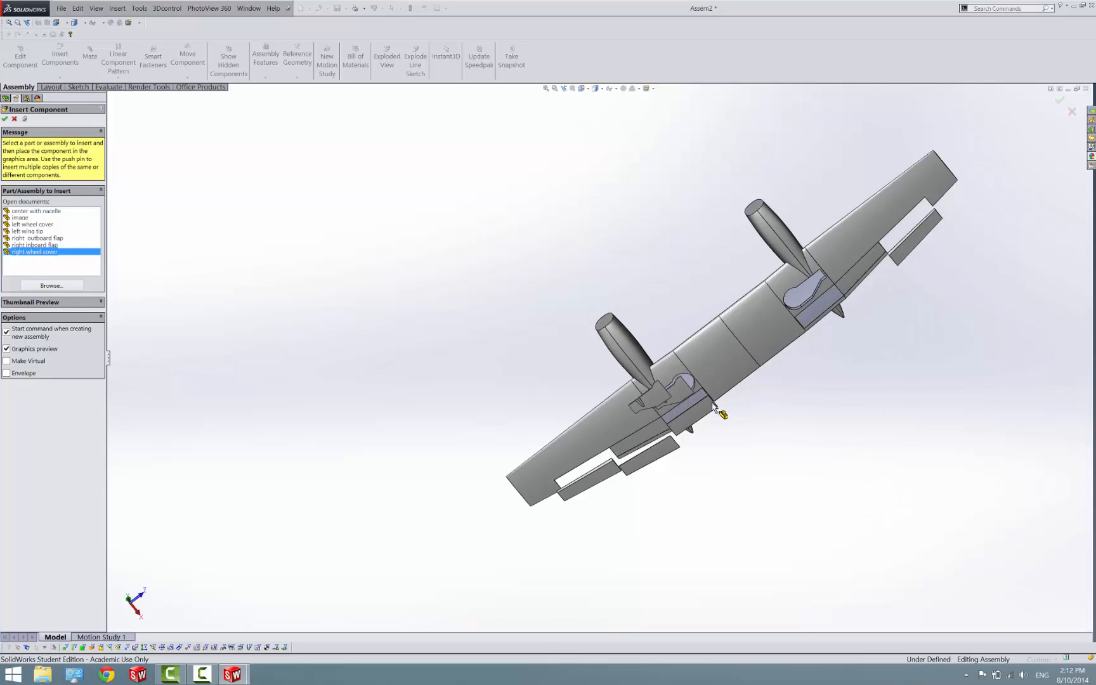
pyautogui.scroll(-1, 797, 317)
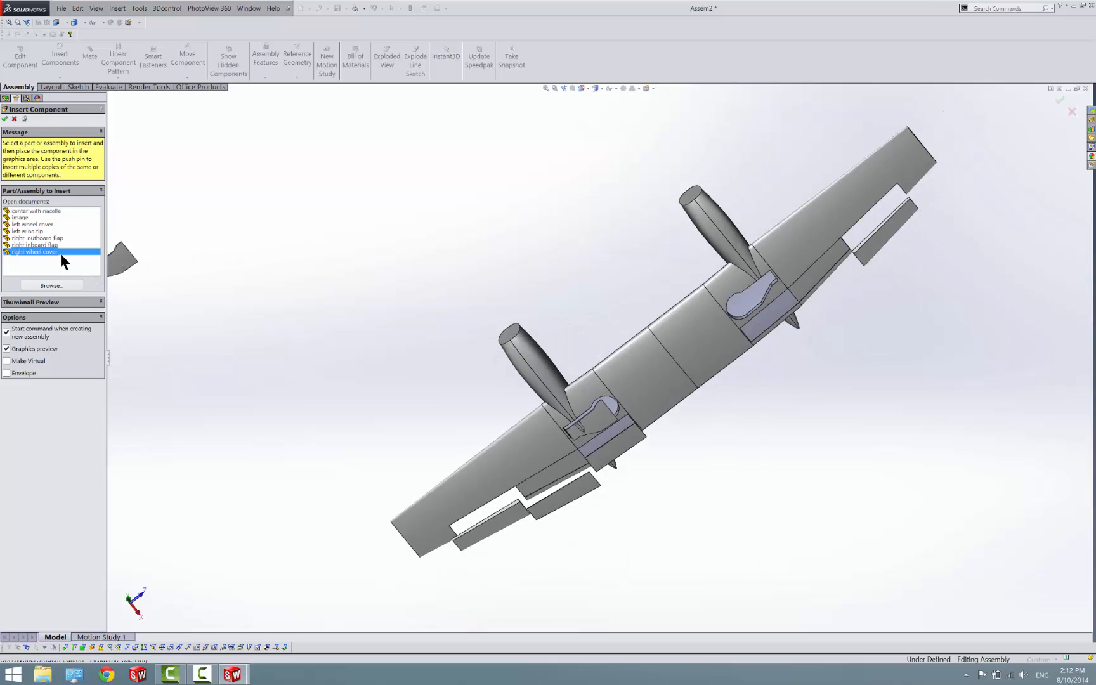
# Insert the left inboard flap part and place it beside the left flap recess of the center part
pyautogui.click(51, 286)
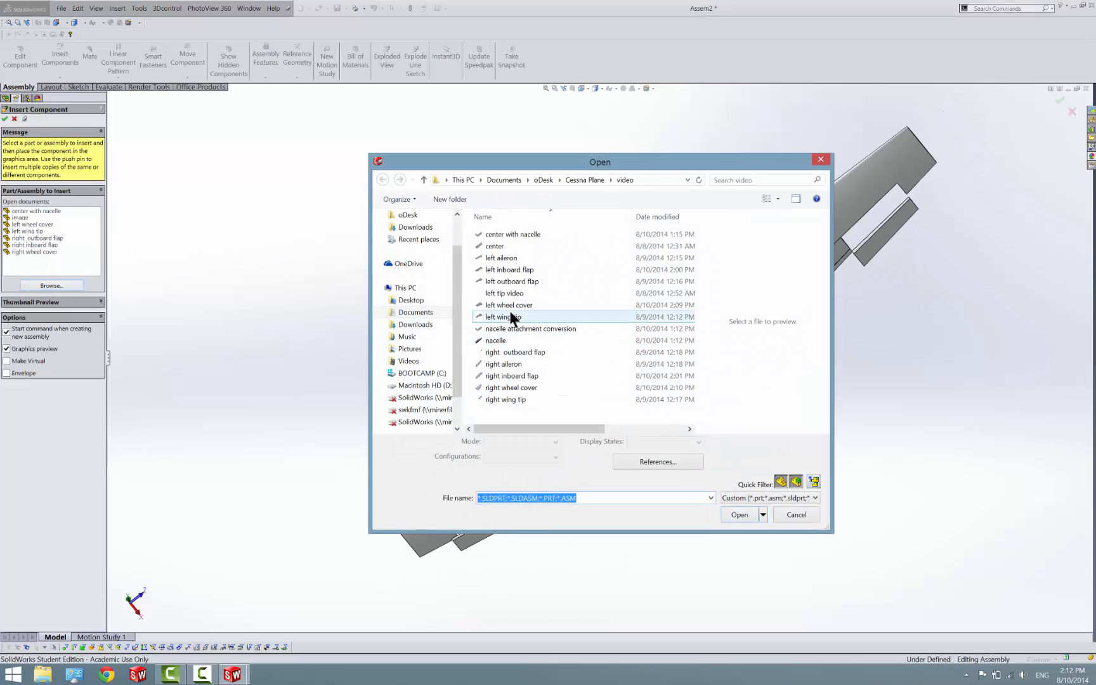
pyautogui.click(519, 281)
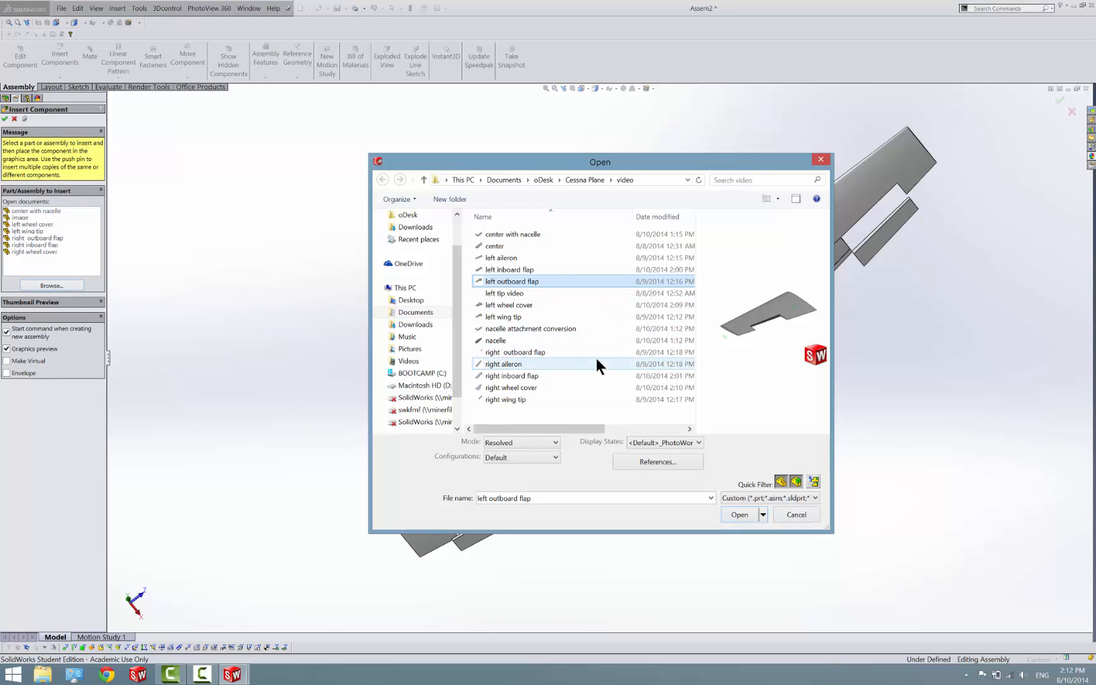
pyautogui.click(562, 269)
pyautogui.click(741, 515)
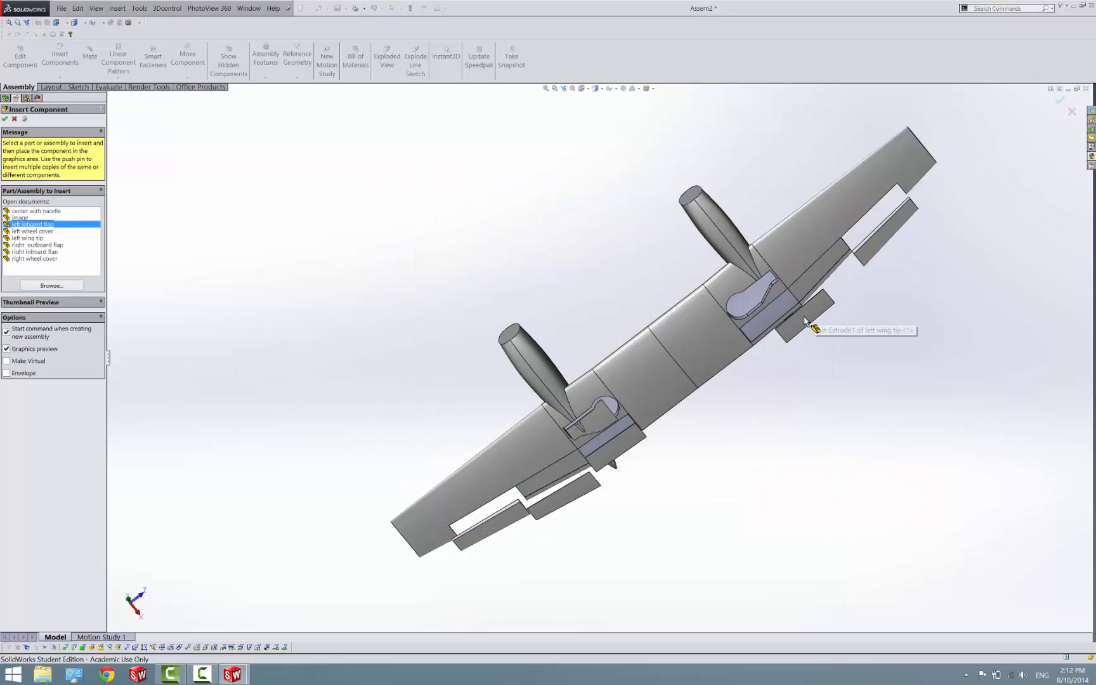
pyautogui.click(844, 350)
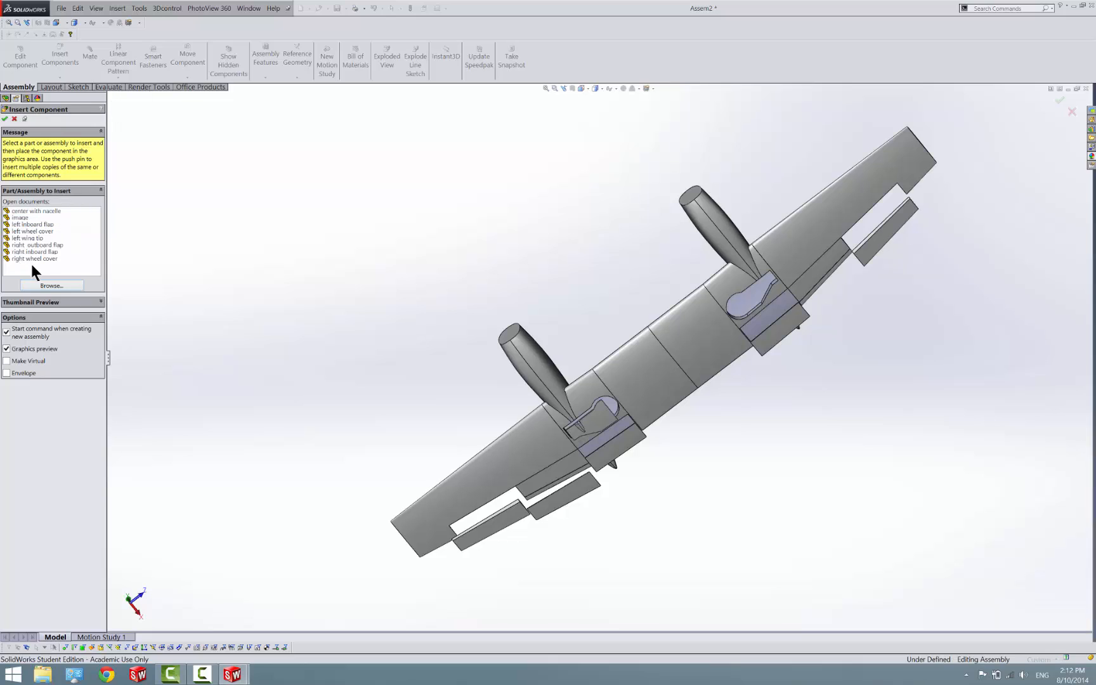
# Insert the left wheel cover part into the assembly
pyautogui.click(42, 285)
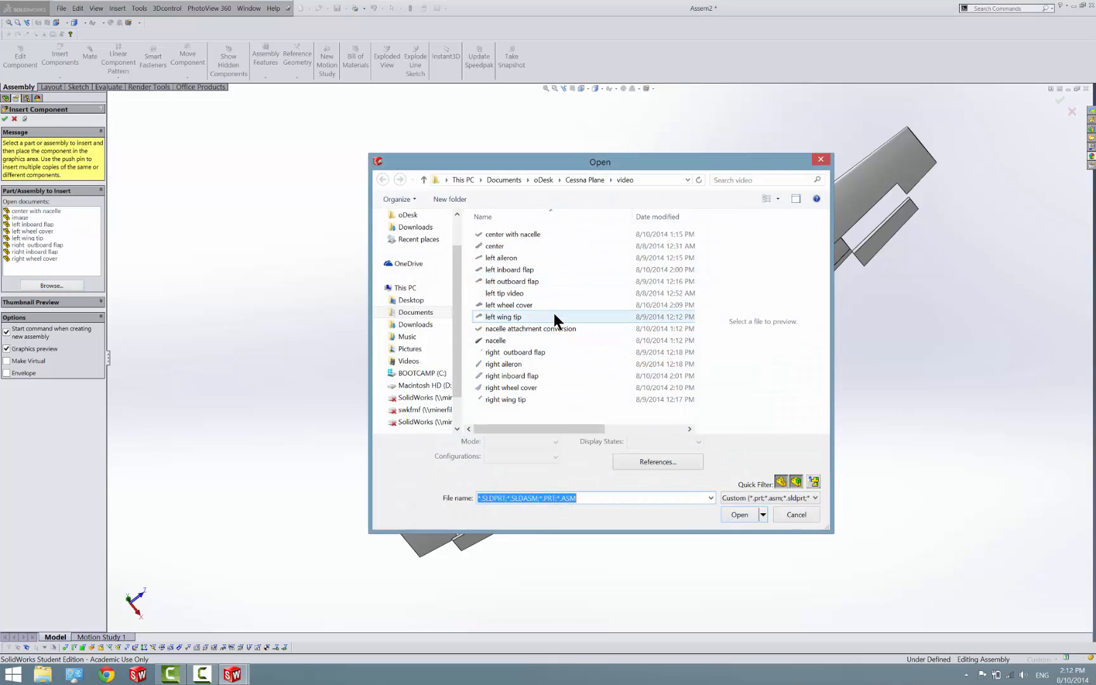
pyautogui.click(554, 308)
pyautogui.click(737, 515)
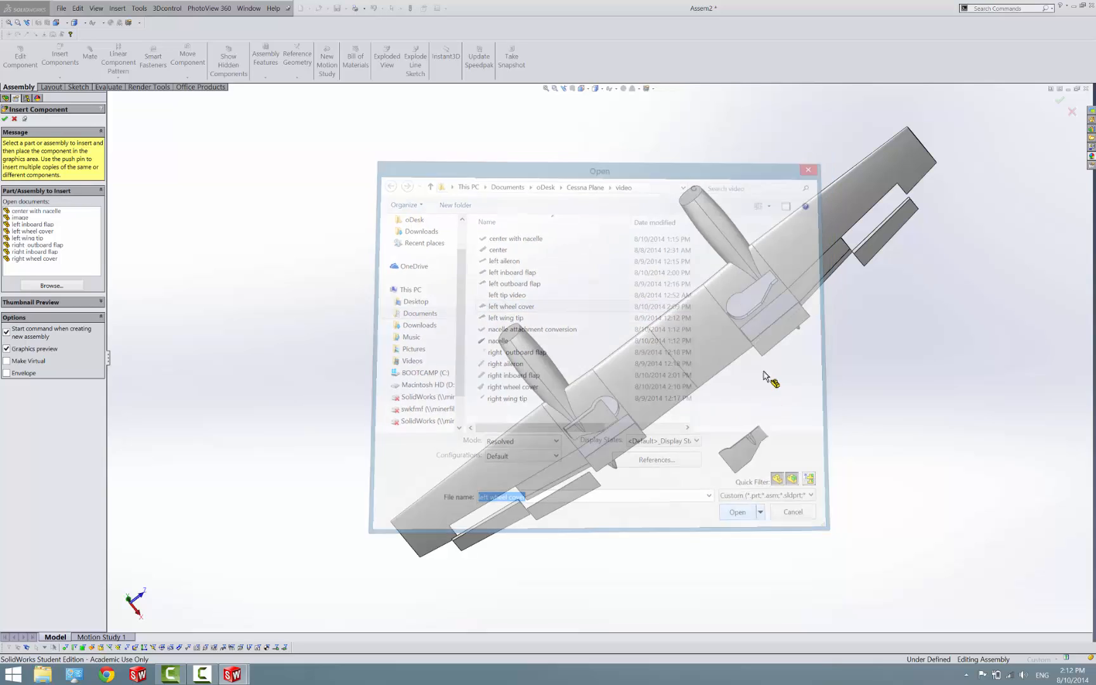
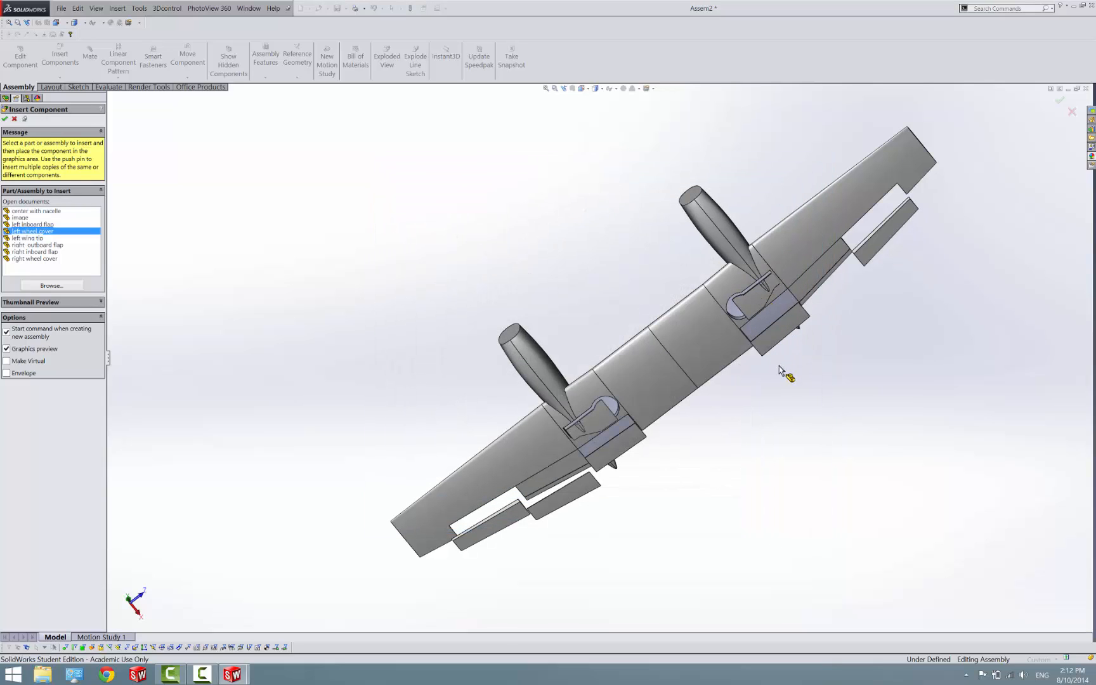
# Insert the left outboard flap part and place it beside the outboard flap recess of the left wing tip
pyautogui.click(51, 285)
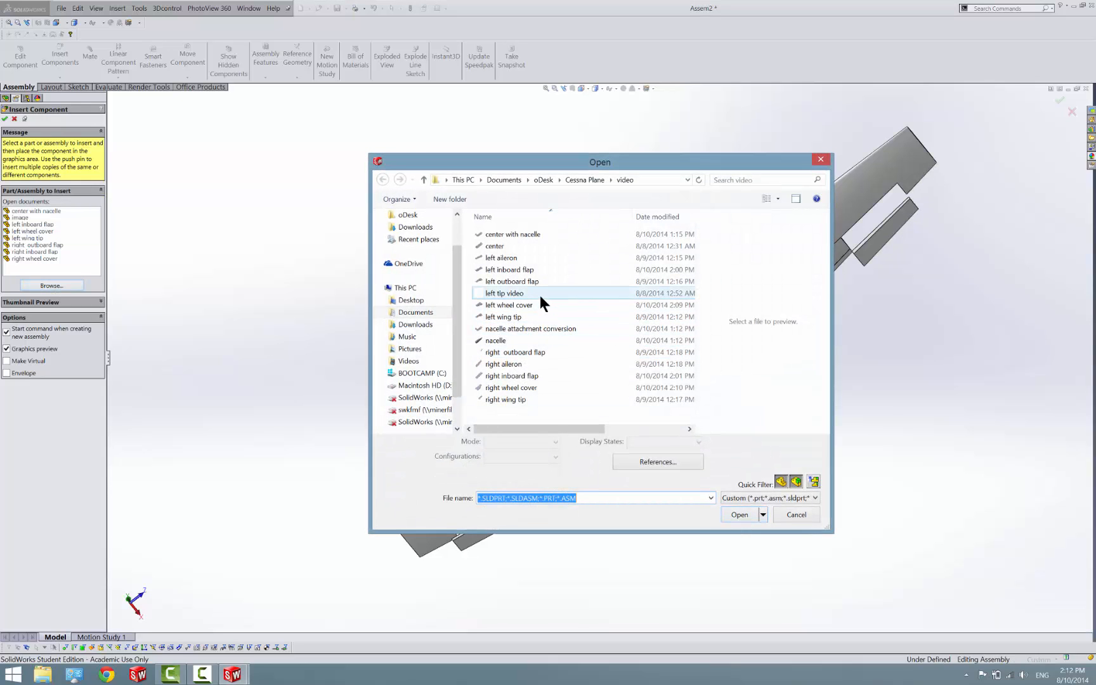
pyautogui.click(535, 283)
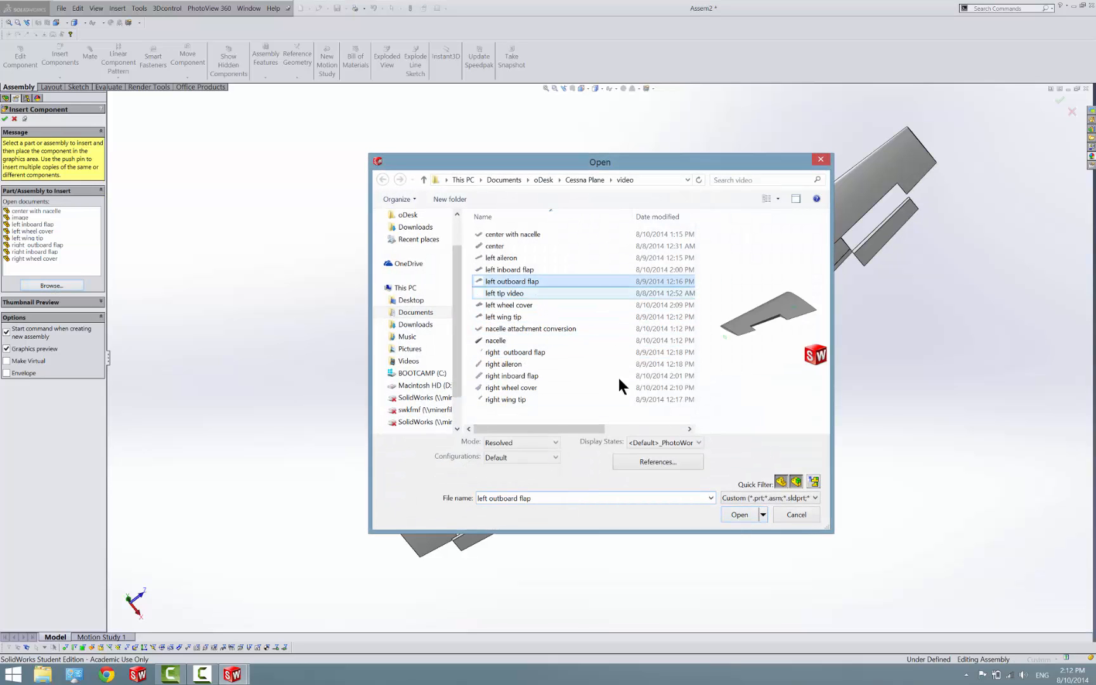
pyautogui.click(740, 515)
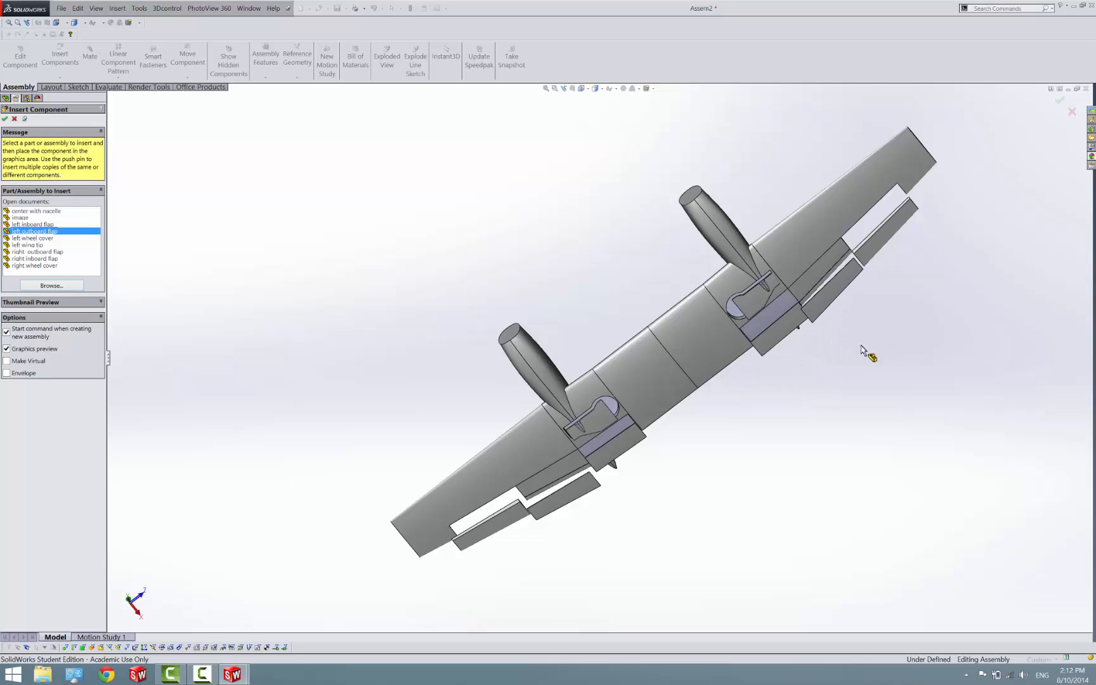
pyautogui.click(864, 385)
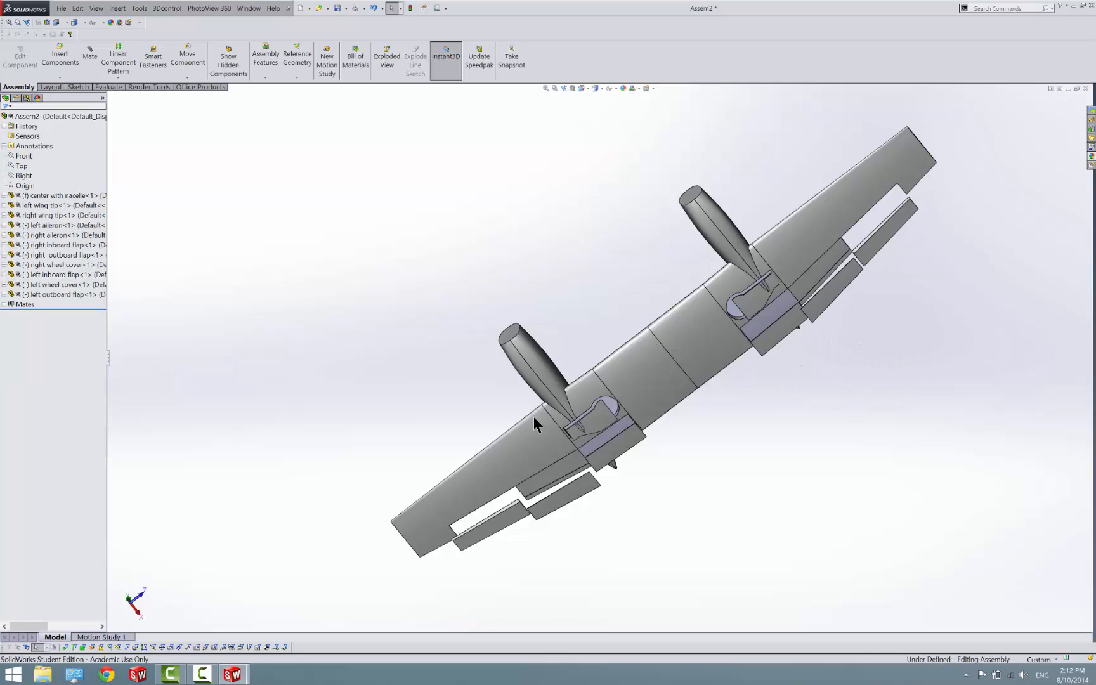
# Mate the forward inner corner of the right inboard flap coincident with the matching corner of its recess in the center part
pyautogui.scroll(-5, 492, 523)
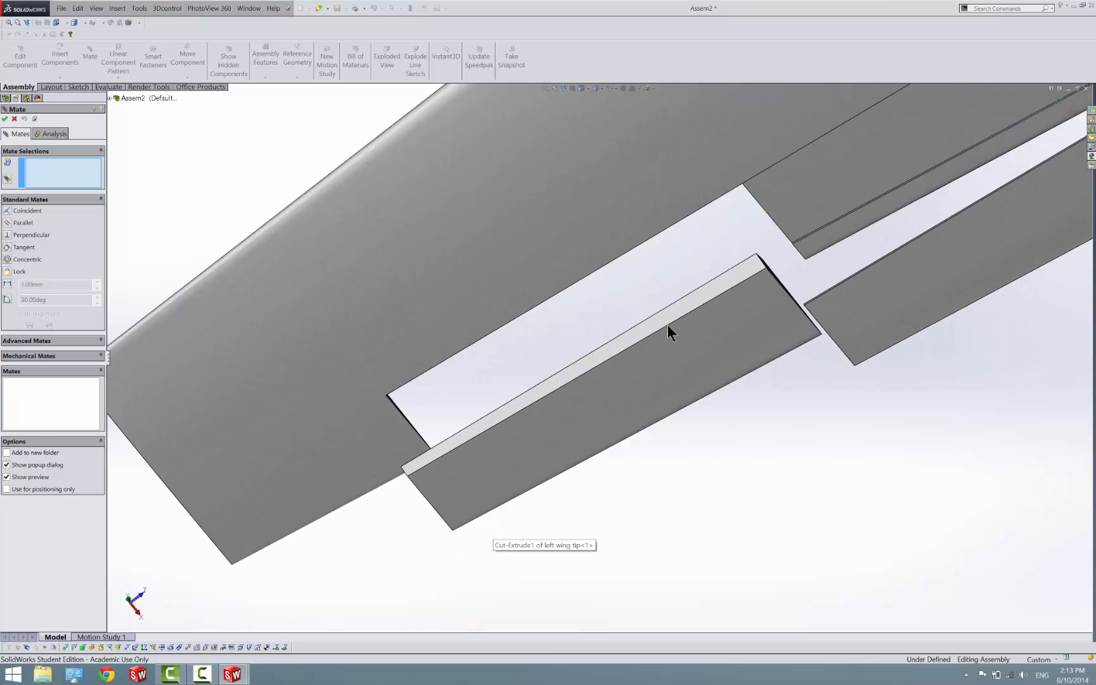
pyautogui.moveTo(667, 324); pyautogui.dragTo(548, 357, button='middle')
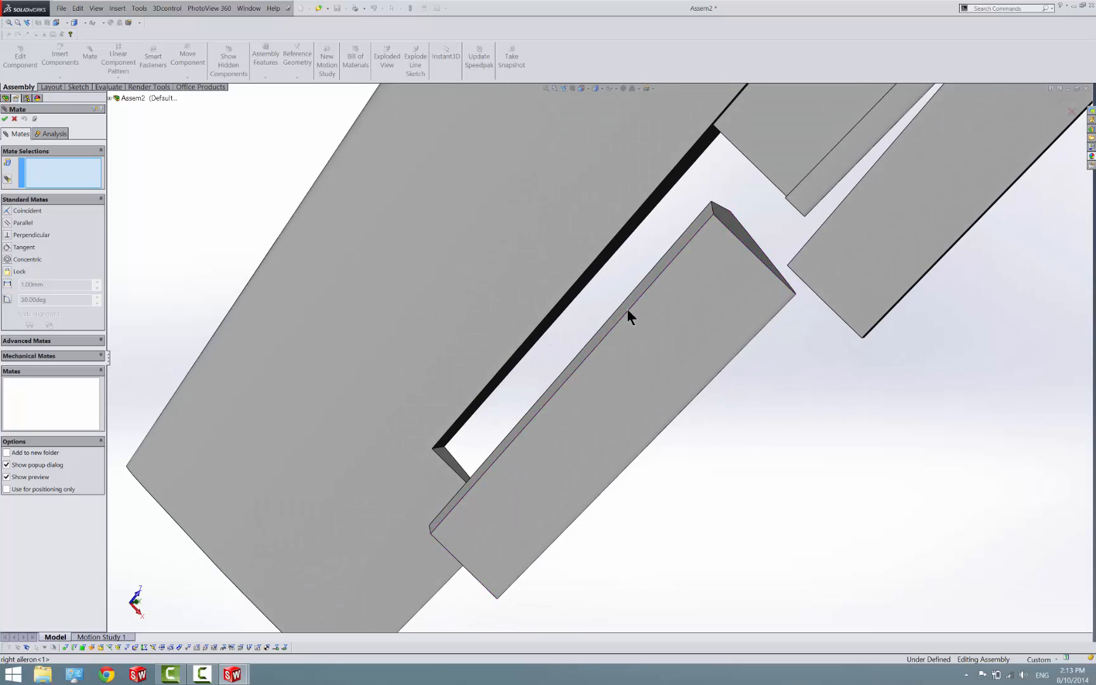
pyautogui.scroll(6, 672, 268)
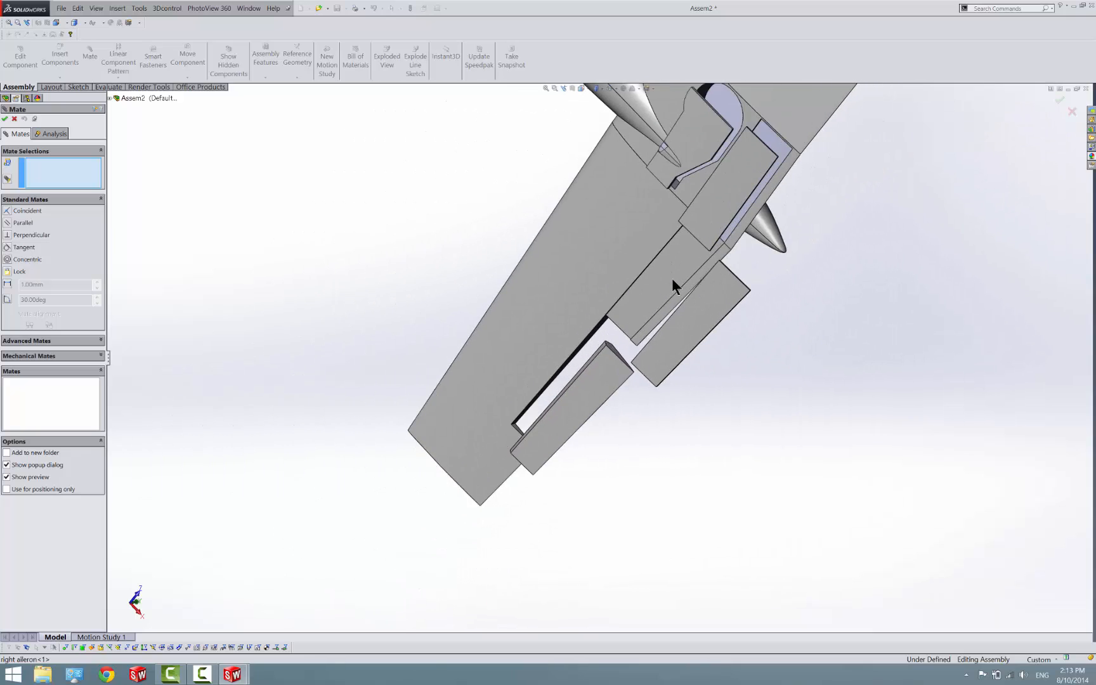
pyautogui.scroll(-10, 699, 225)
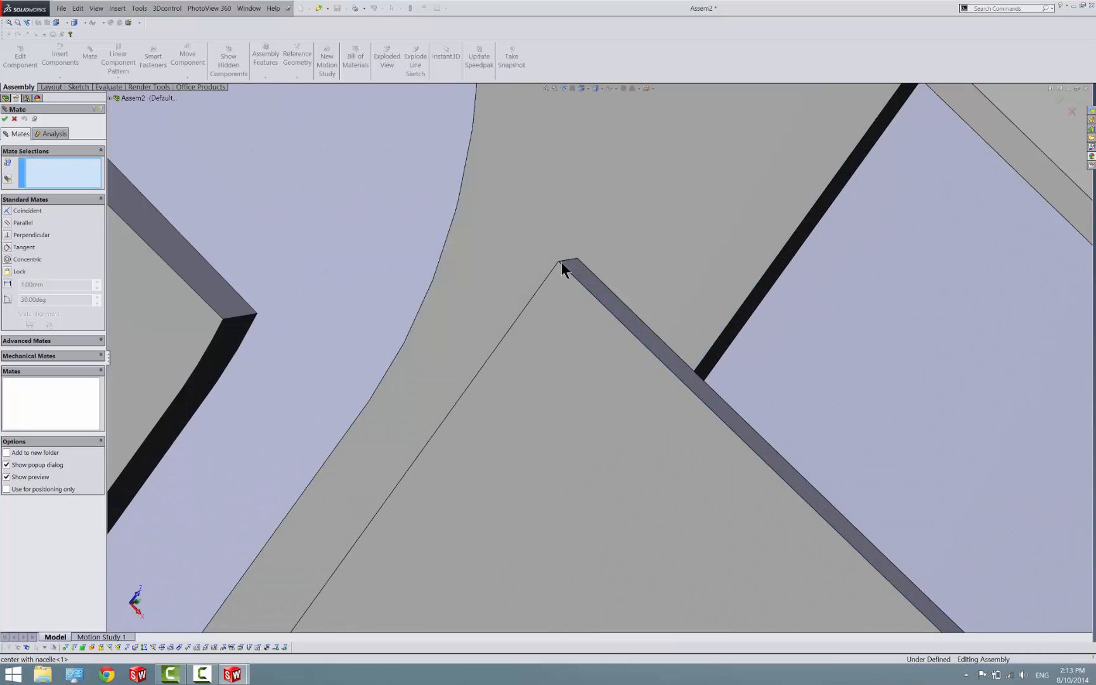
pyautogui.click(561, 263)
pyautogui.click(558, 262)
pyautogui.click(558, 260)
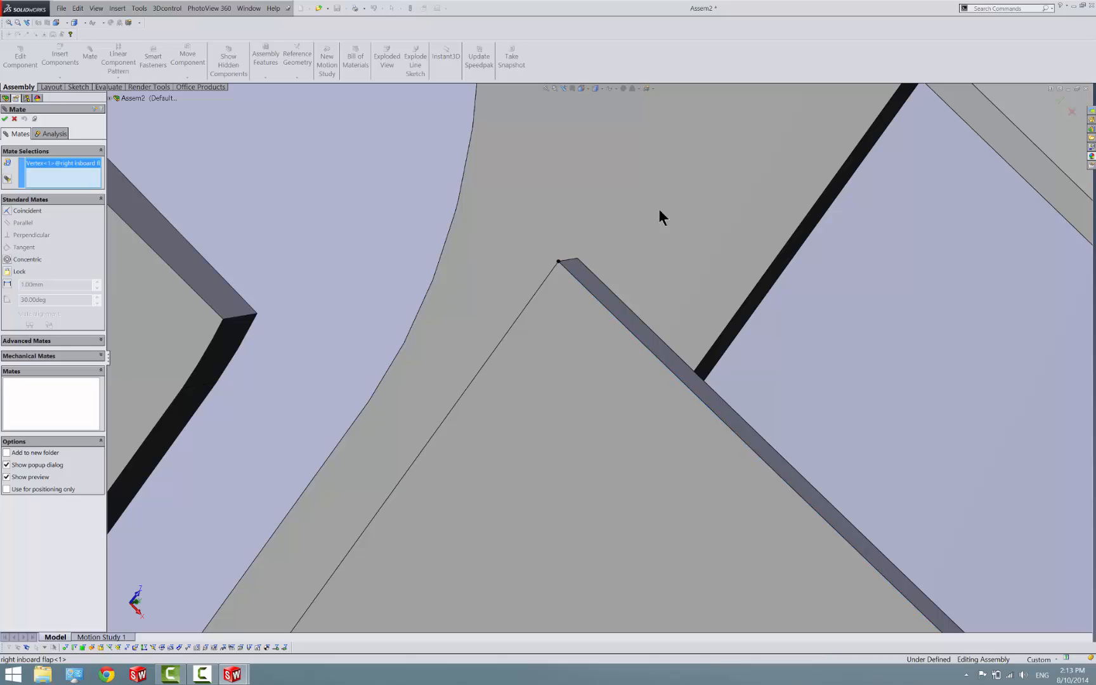
pyautogui.press('z')
pyautogui.scroll(-6, 849, 146)
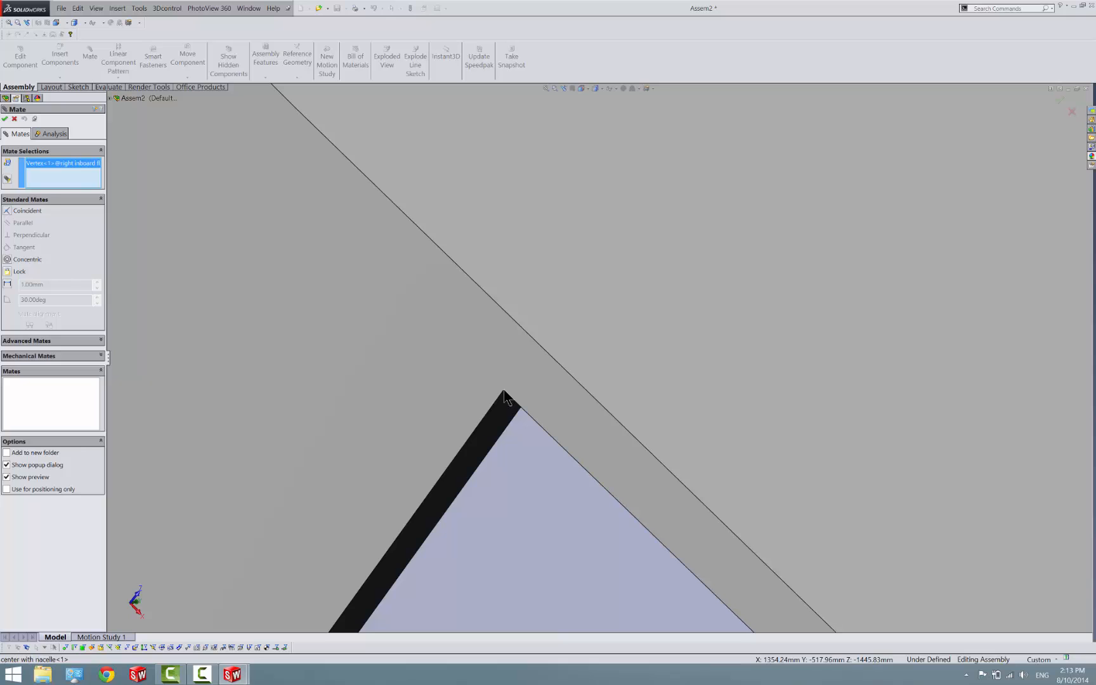
pyautogui.click(506, 398)
pyautogui.click(504, 400)
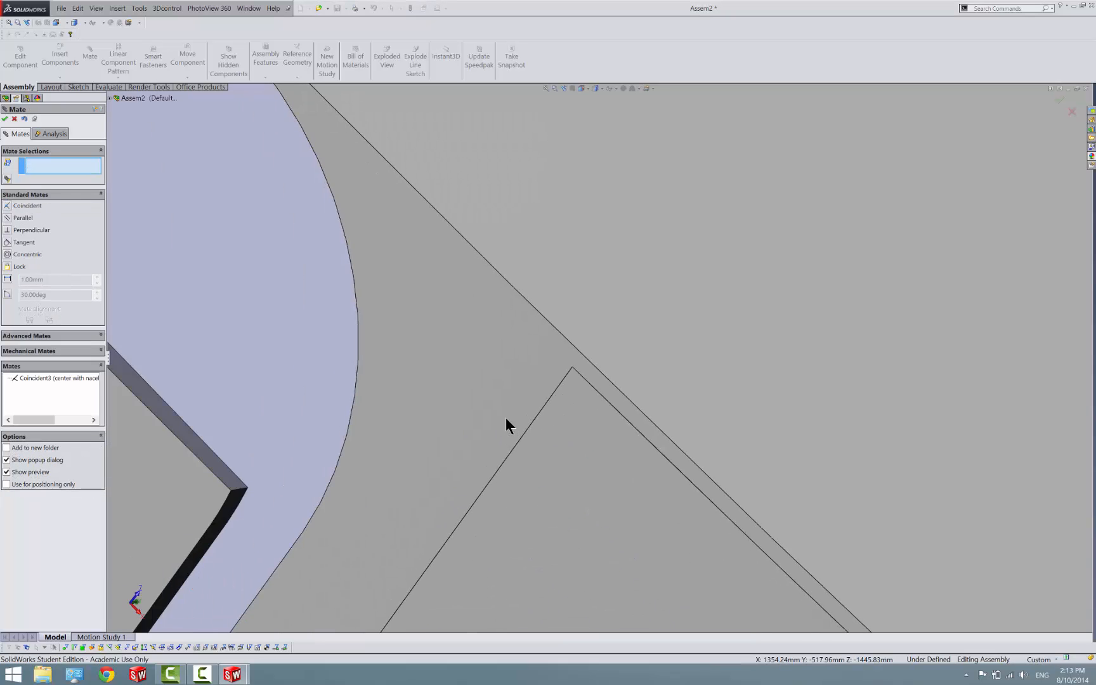
# Add a coincident mate between the right inboard flap's forward edge and the forward edge of its recess
pyautogui.scroll(8, 505, 417)
pyautogui.scroll(-6, 578, 405)
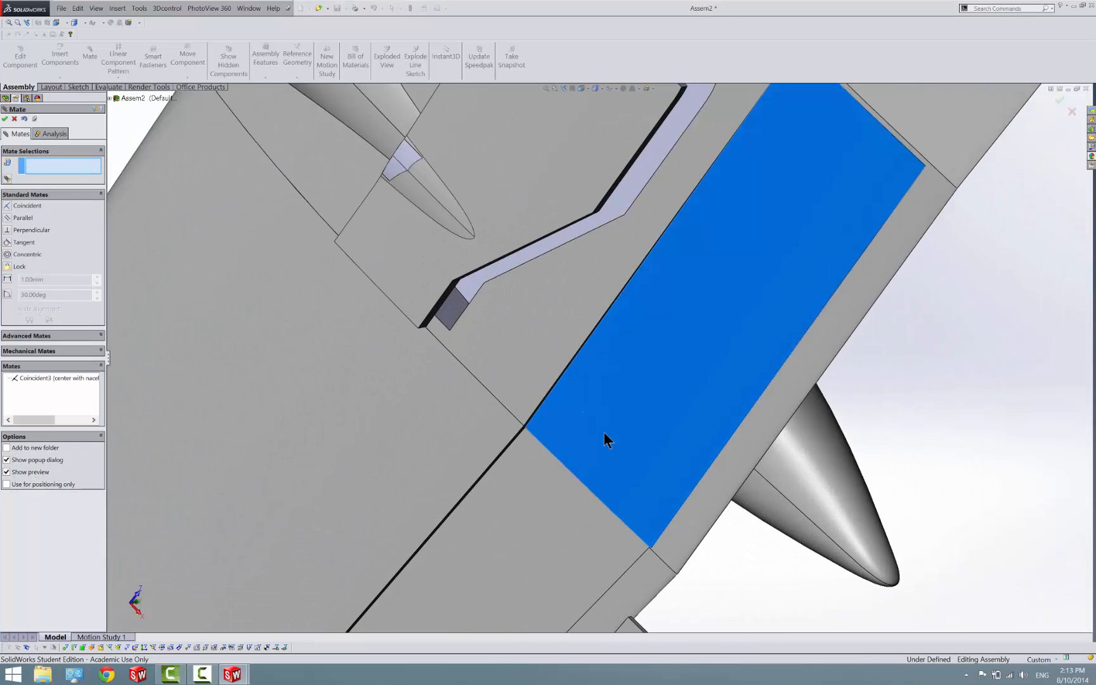
pyautogui.scroll(-5, 571, 431)
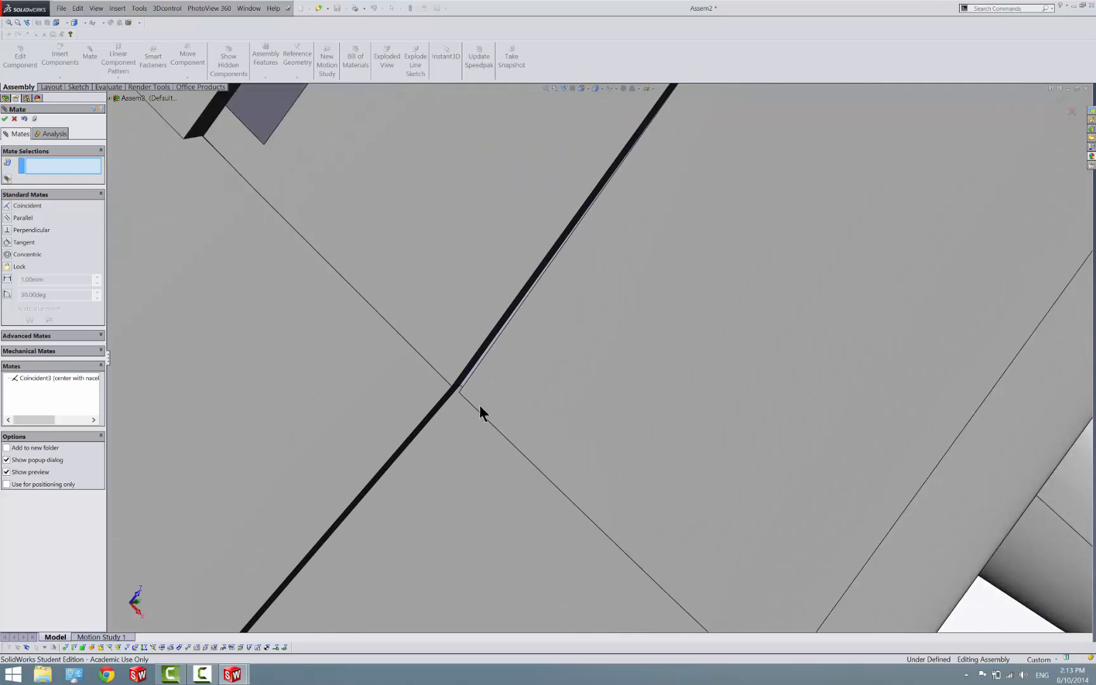
pyautogui.click(485, 363)
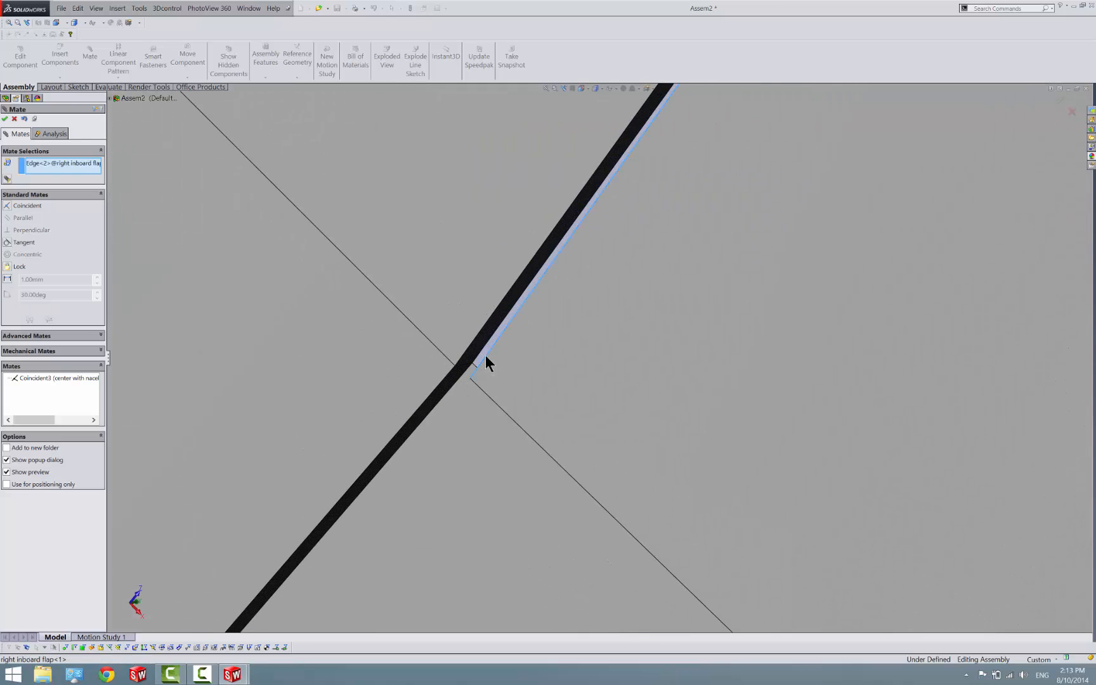
pyautogui.click(456, 367)
pyautogui.click(443, 379)
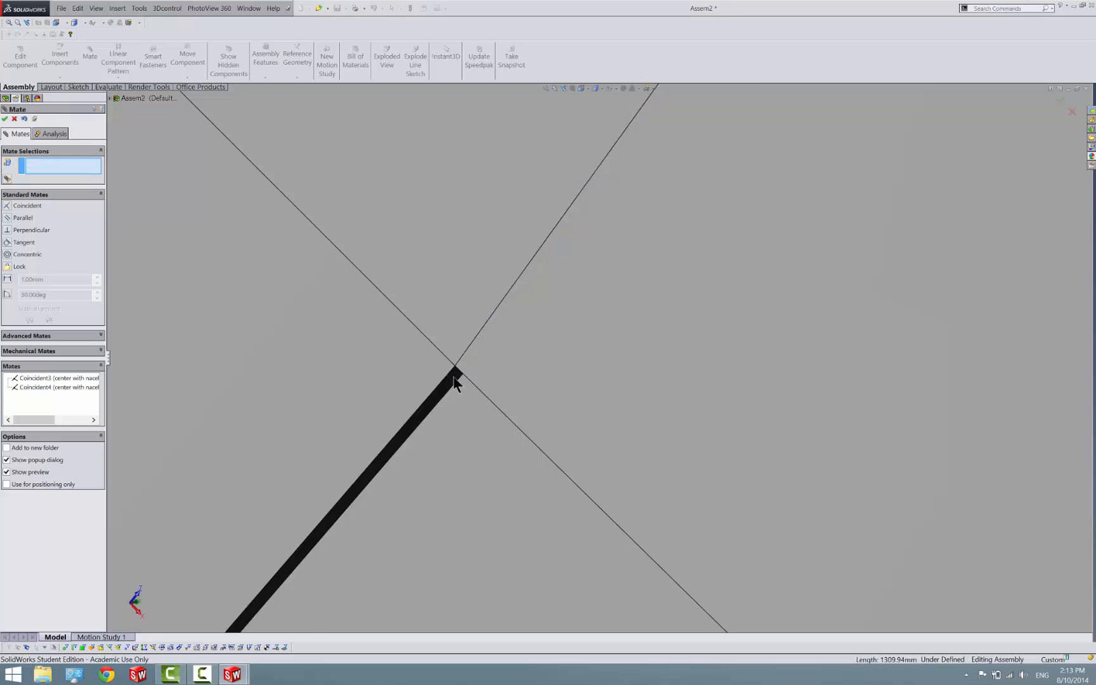
pyautogui.scroll(5, 660, 395)
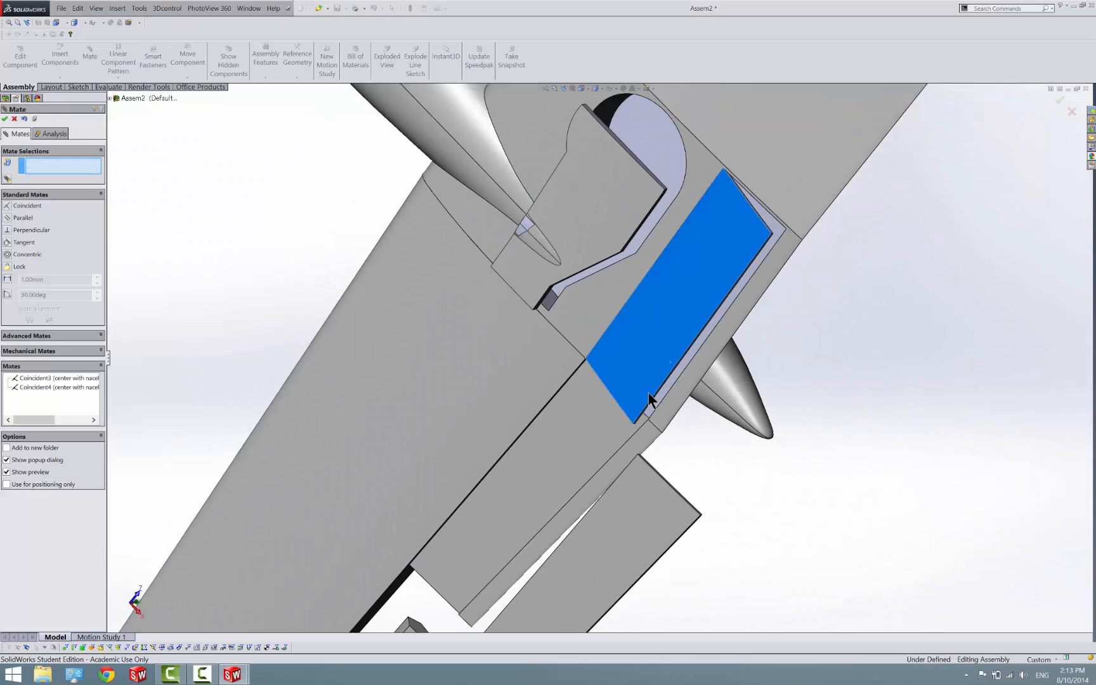
pyautogui.moveTo(739, 343); pyautogui.dragTo(689, 439, button='middle')
pyautogui.scroll(-6, 631, 363)
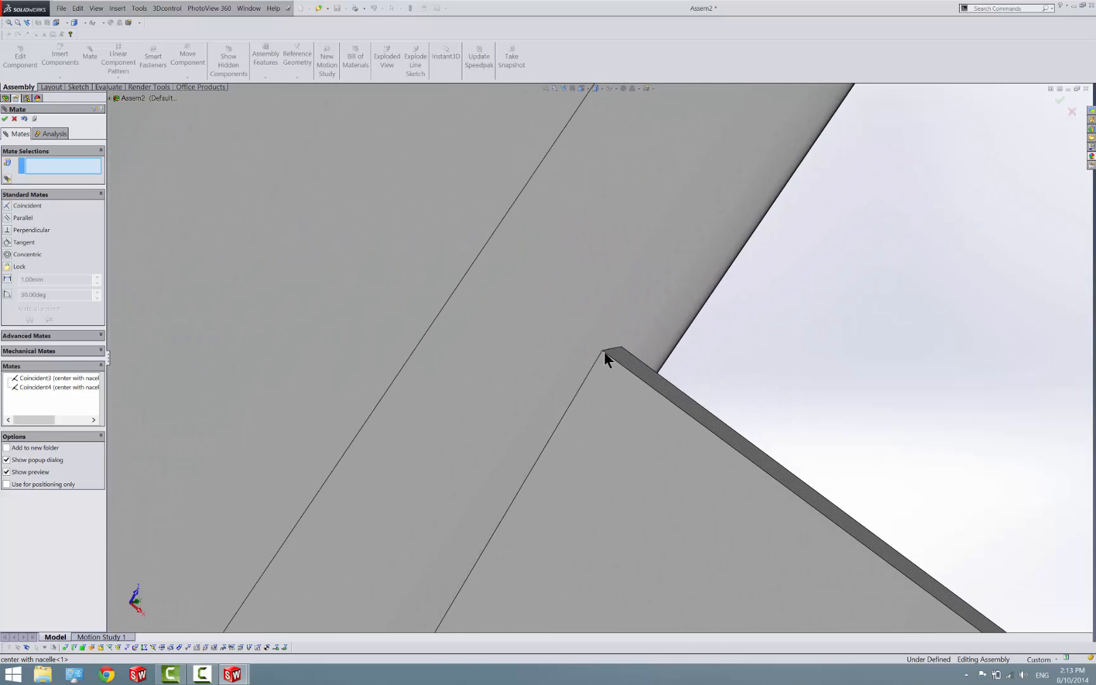
pyautogui.click(602, 352)
pyautogui.scroll(5, 602, 351)
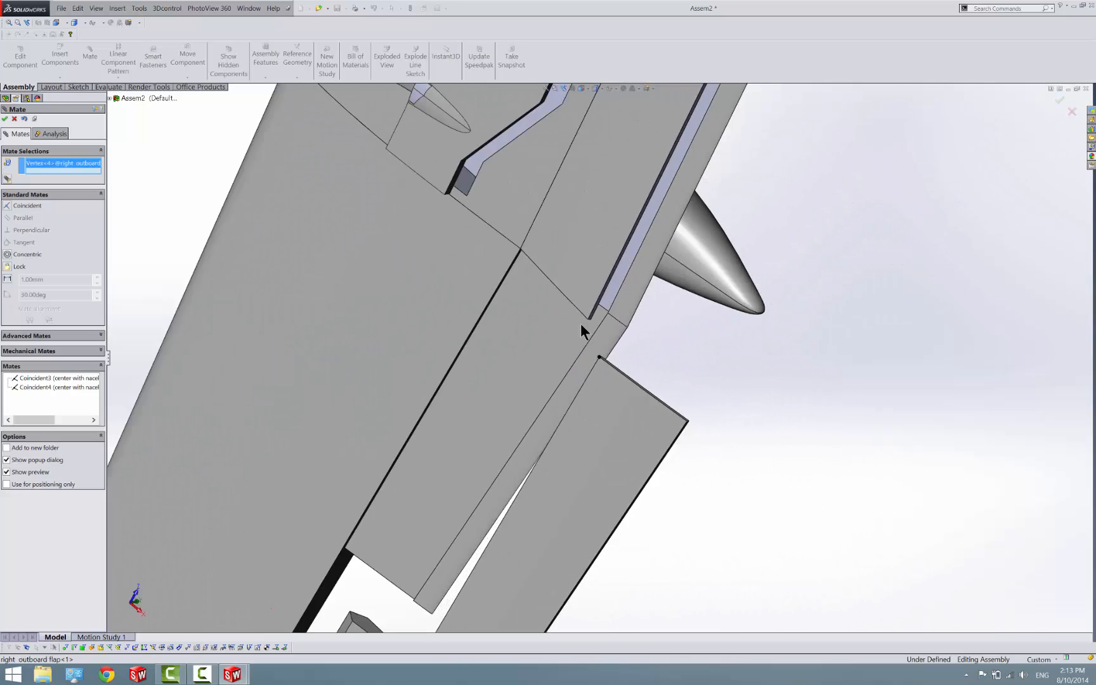
pyautogui.scroll(-3, 515, 243)
pyautogui.scroll(-2, 529, 277)
pyautogui.scroll(6, 531, 288)
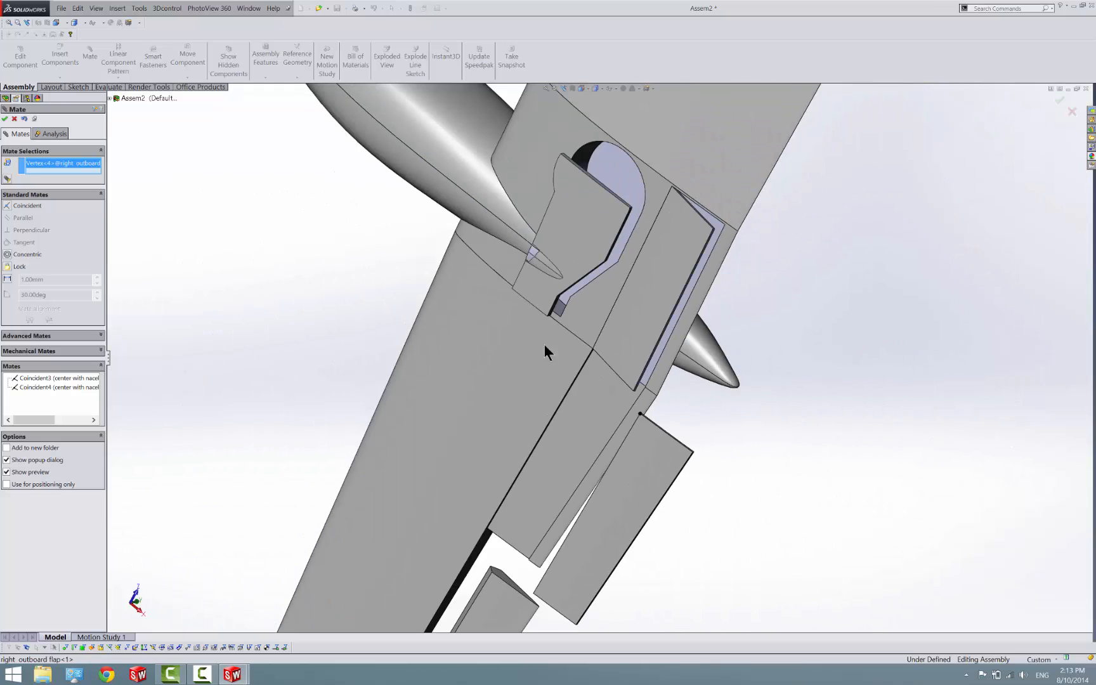
pyautogui.rightClick(186, 243)
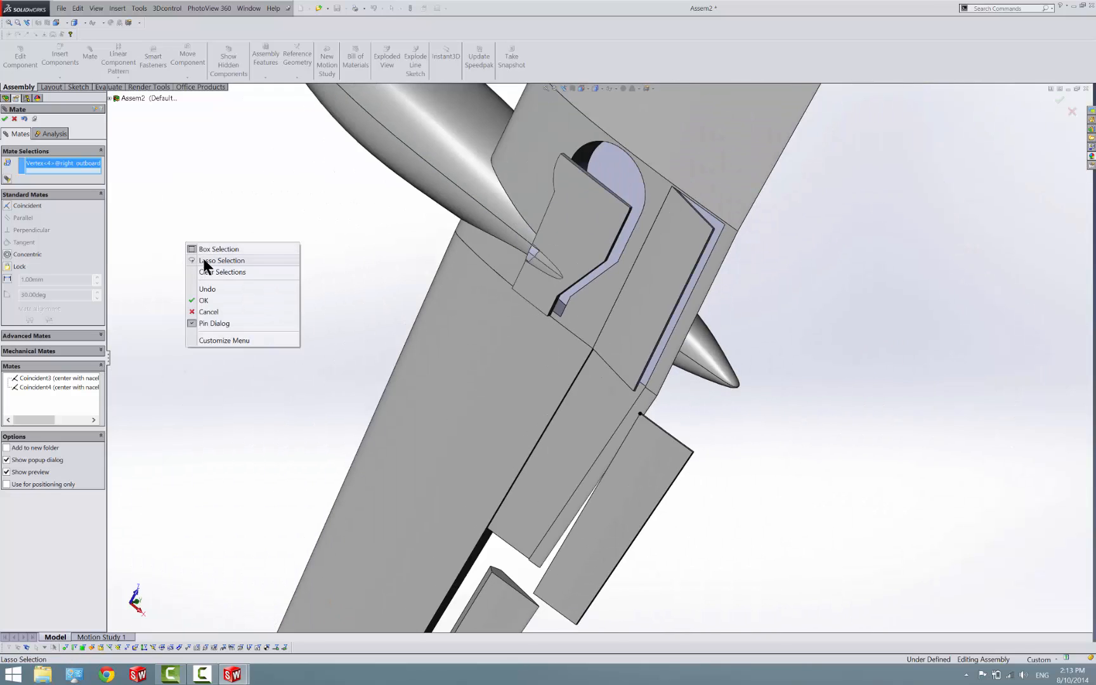
pyautogui.click(231, 273)
pyautogui.scroll(-3, 522, 562)
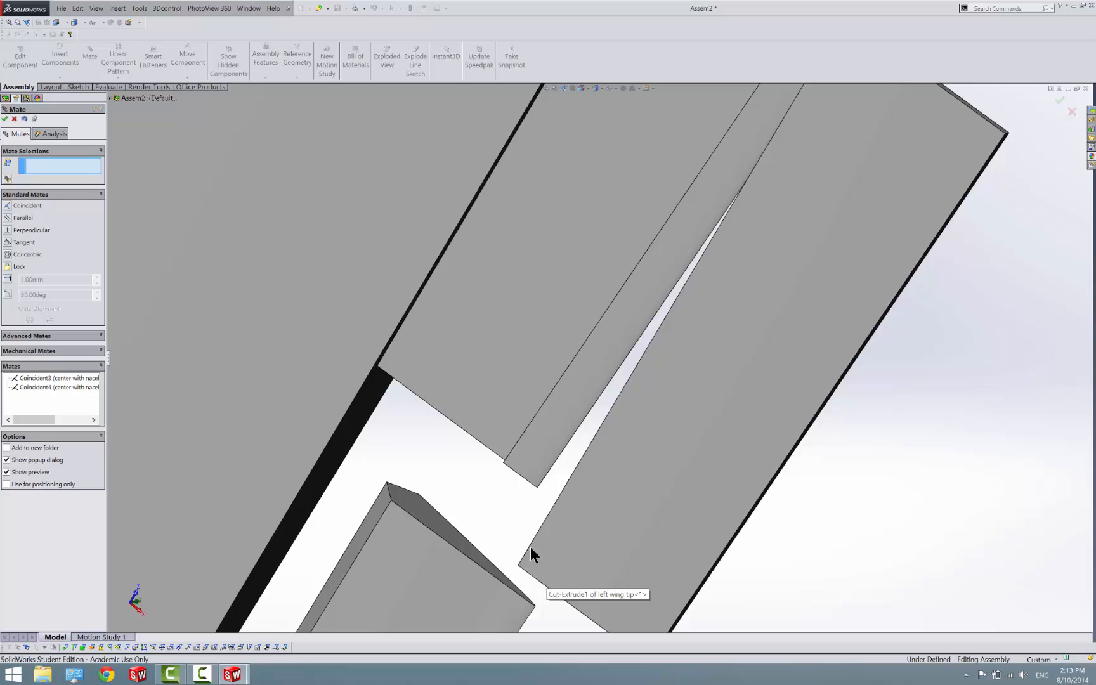
pyautogui.scroll(6, 532, 546)
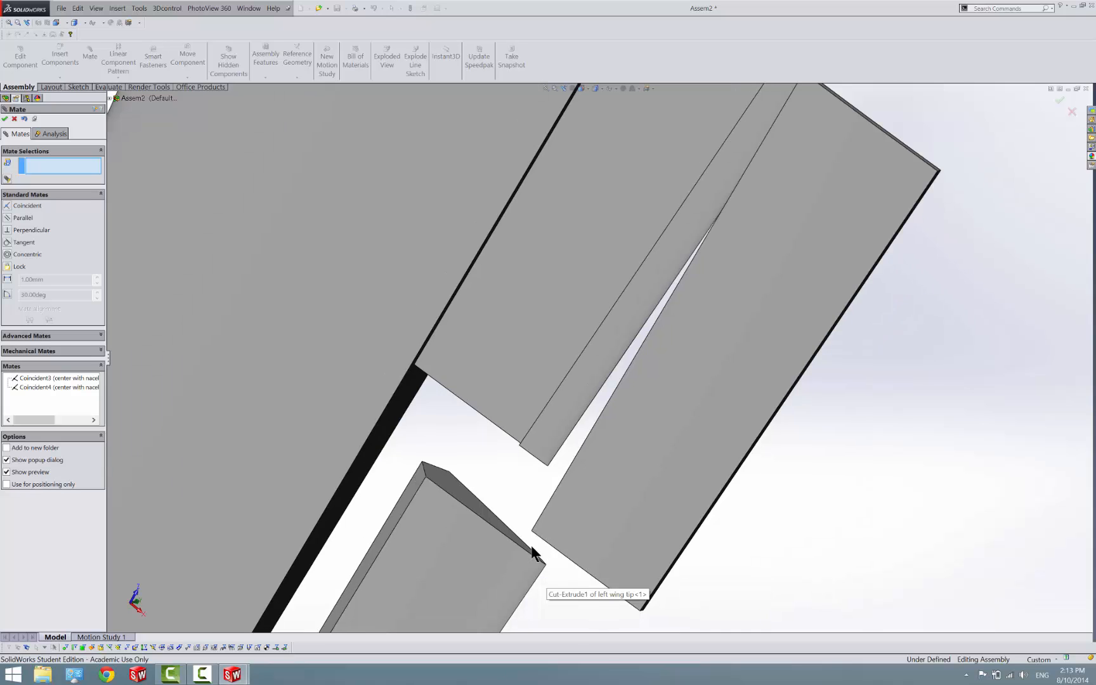
pyautogui.scroll(-6, 584, 305)
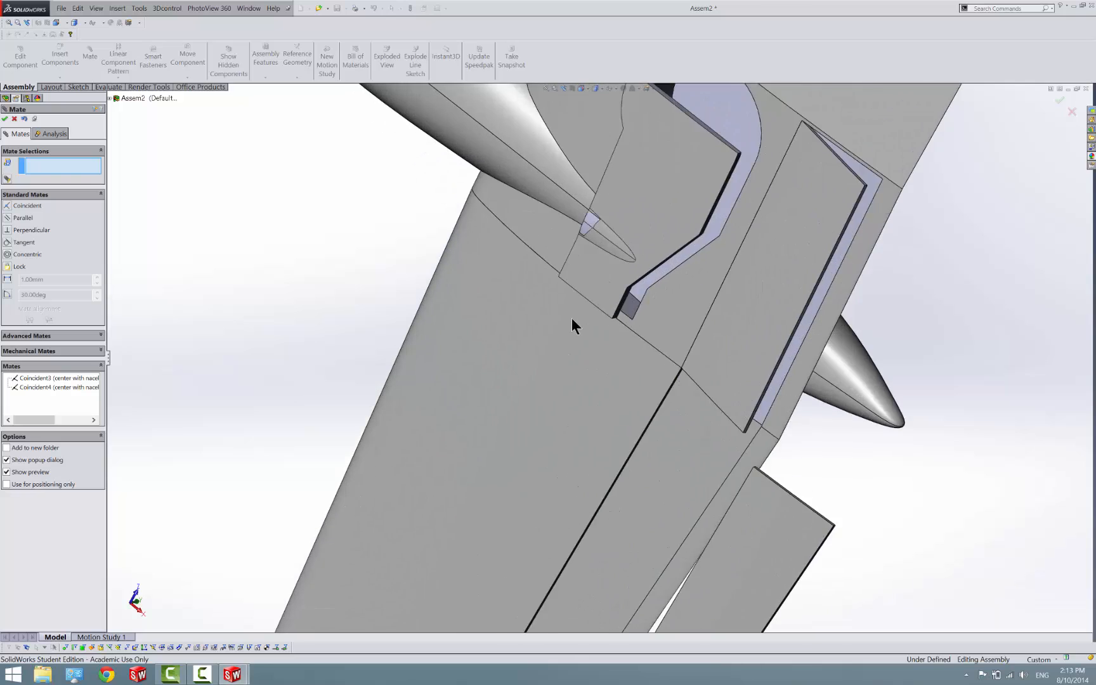
pyautogui.click(658, 342)
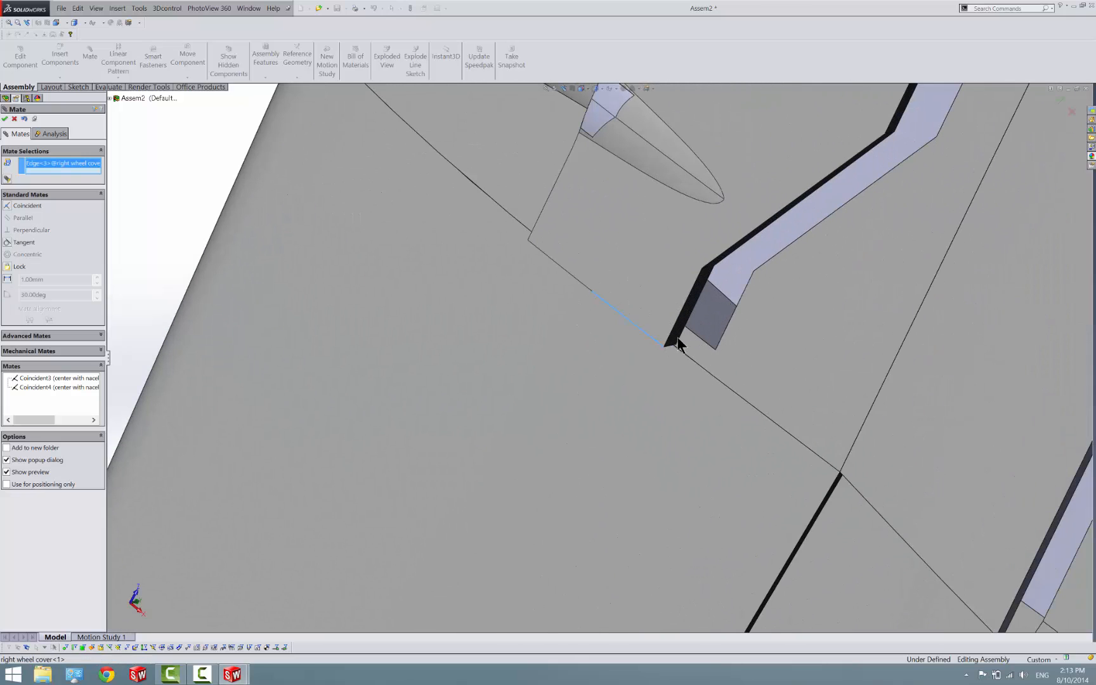
pyautogui.click(711, 348)
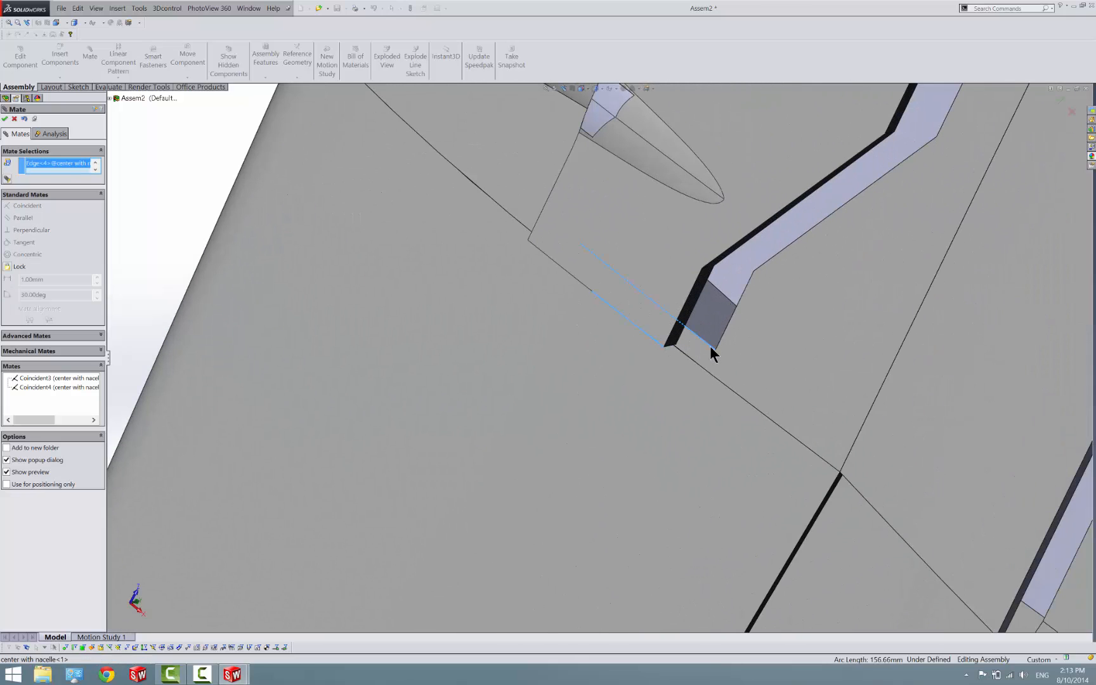
pyautogui.rightClick(52, 164)
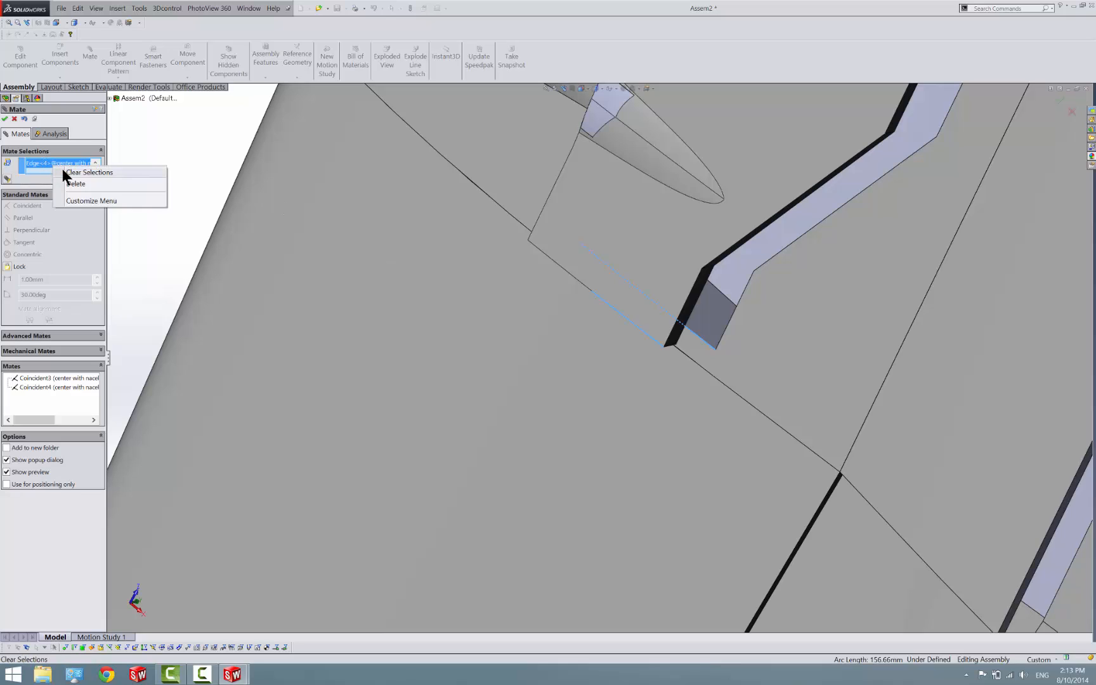
pyautogui.click(79, 172)
# Mate the rear outboard corner of the right wheel cover coincident with the matching corner of the wheel opening
pyautogui.click(663, 346)
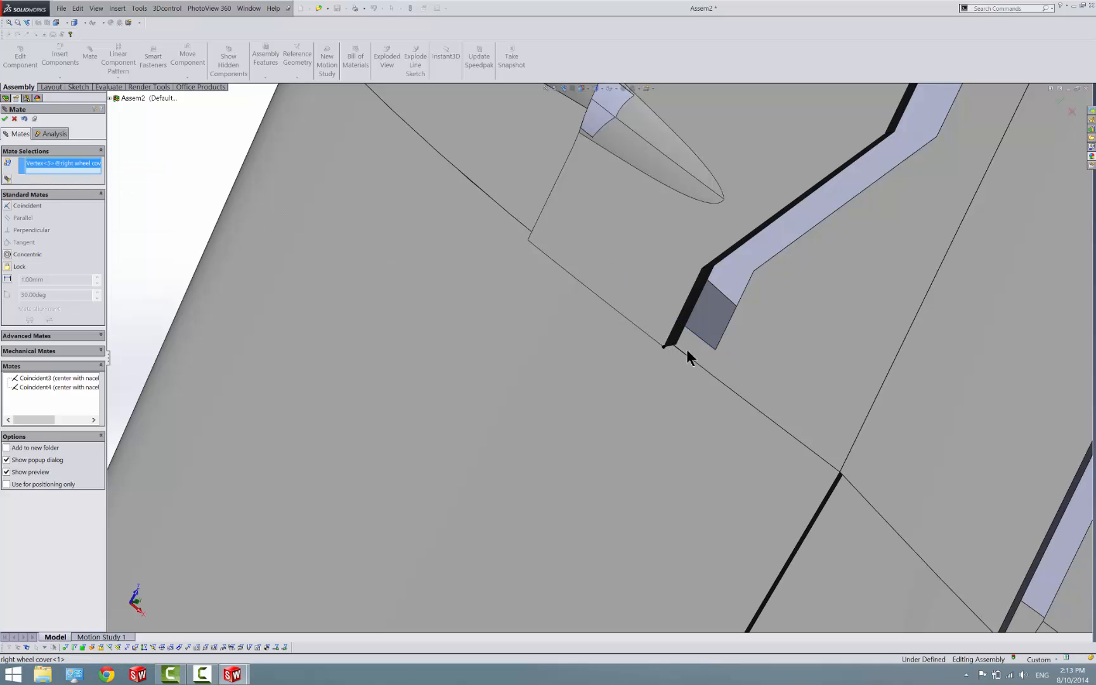
pyautogui.click(714, 349)
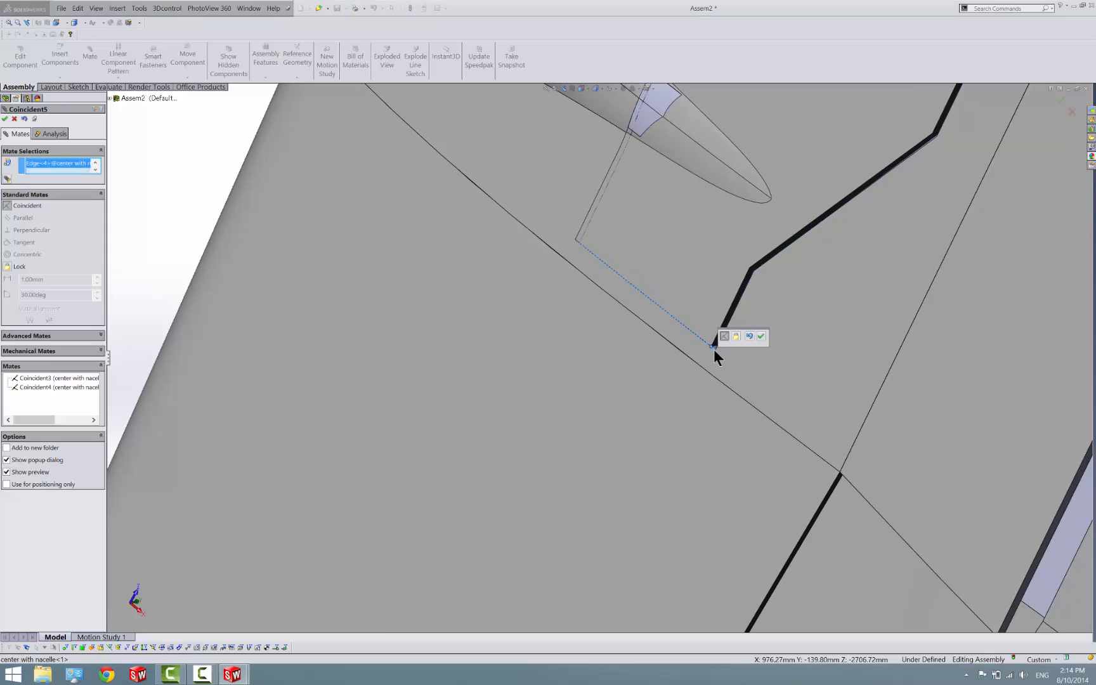
pyautogui.click(761, 336)
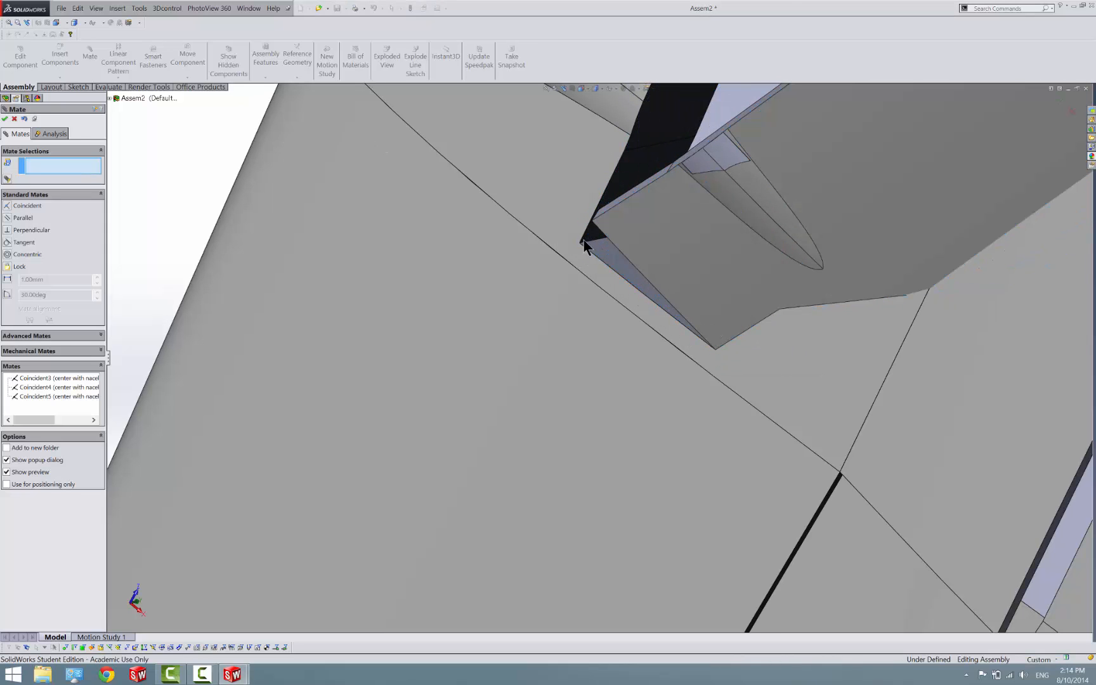
# Mate the forward outboard corner of the right wheel cover coincident with the forward outboard corner of the wheel opening
pyautogui.scroll(-4, 584, 246)
pyautogui.click(618, 292)
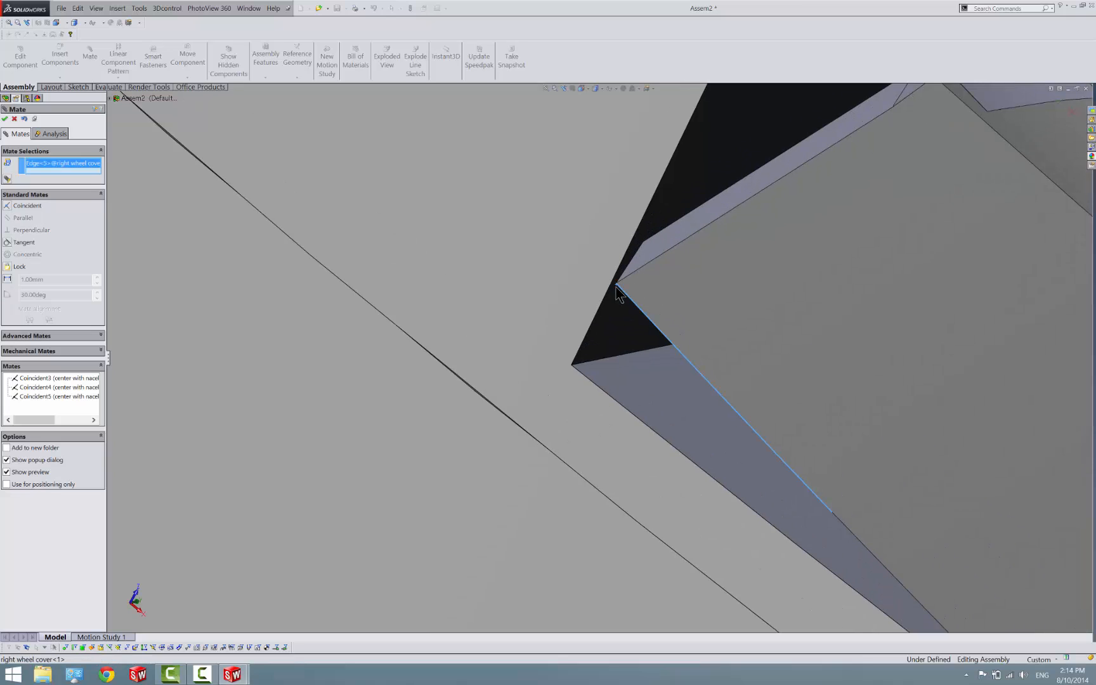
pyautogui.click(618, 292)
pyautogui.click(617, 291)
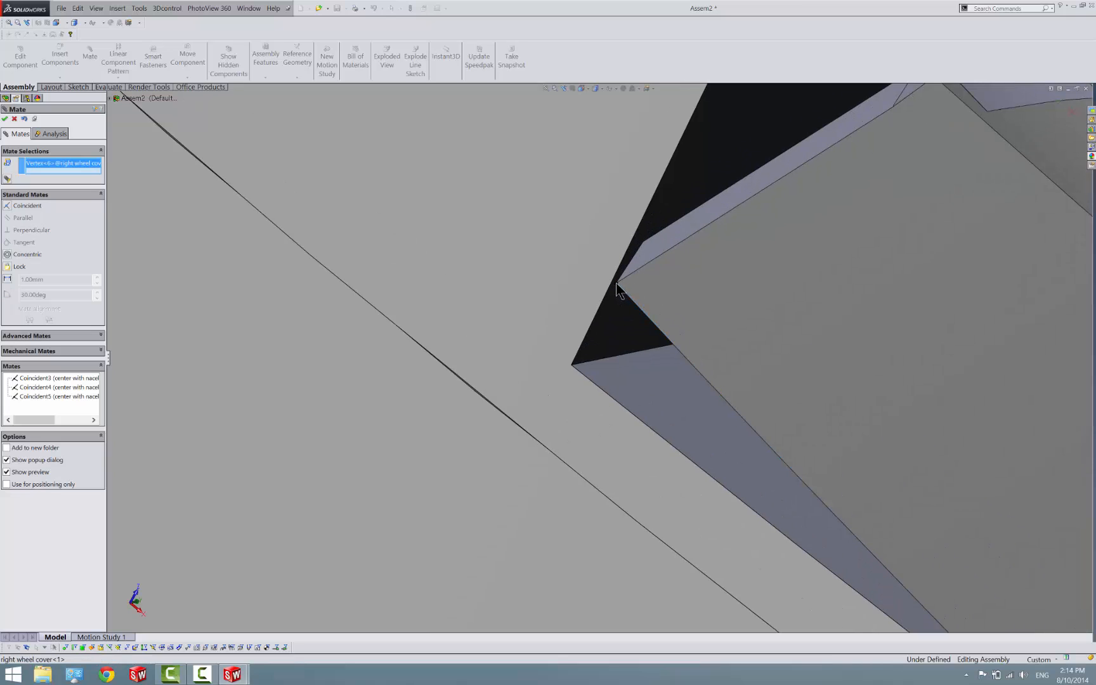
pyautogui.click(571, 365)
pyautogui.click(628, 377)
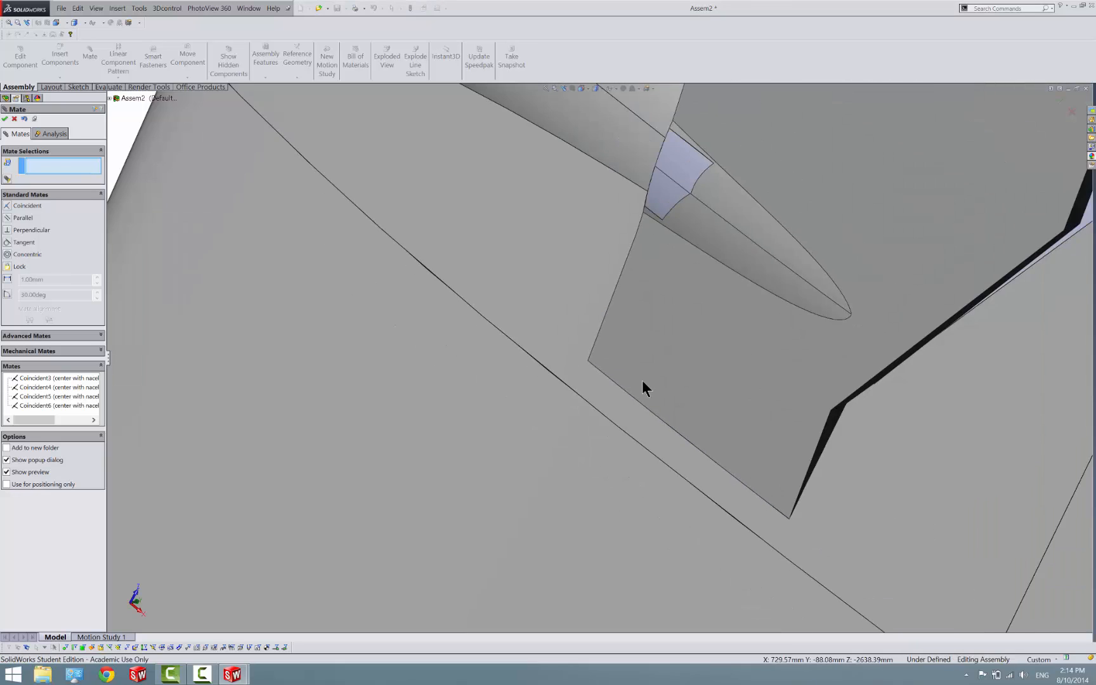
# Mate the forward inboard corner of the left inboard flap coincident with the matching corner of its recess in the center part
pyautogui.scroll(7, 643, 380)
pyautogui.moveTo(708, 267); pyautogui.dragTo(572, 405)
pyautogui.scroll(1, 572, 405)
pyautogui.scroll(6, 537, 414)
pyautogui.moveTo(538, 415); pyautogui.dragTo(536, 309, button='middle')
pyautogui.scroll(2, 697, 397)
pyautogui.scroll(-8, 722, 406)
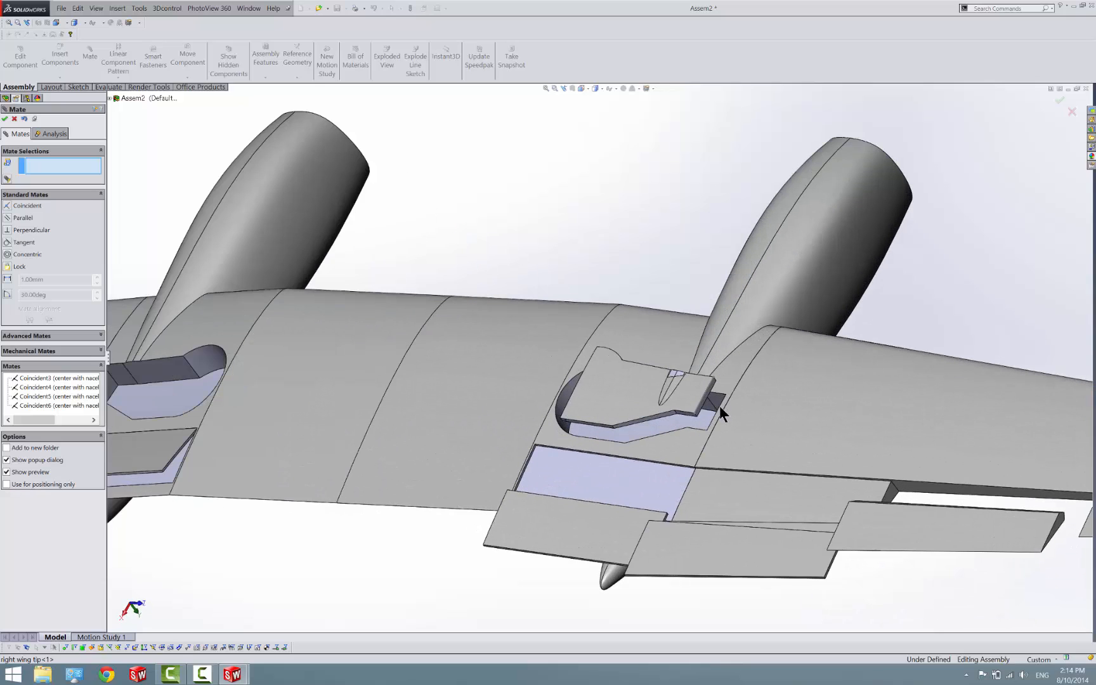
pyautogui.scroll(-5, 494, 433)
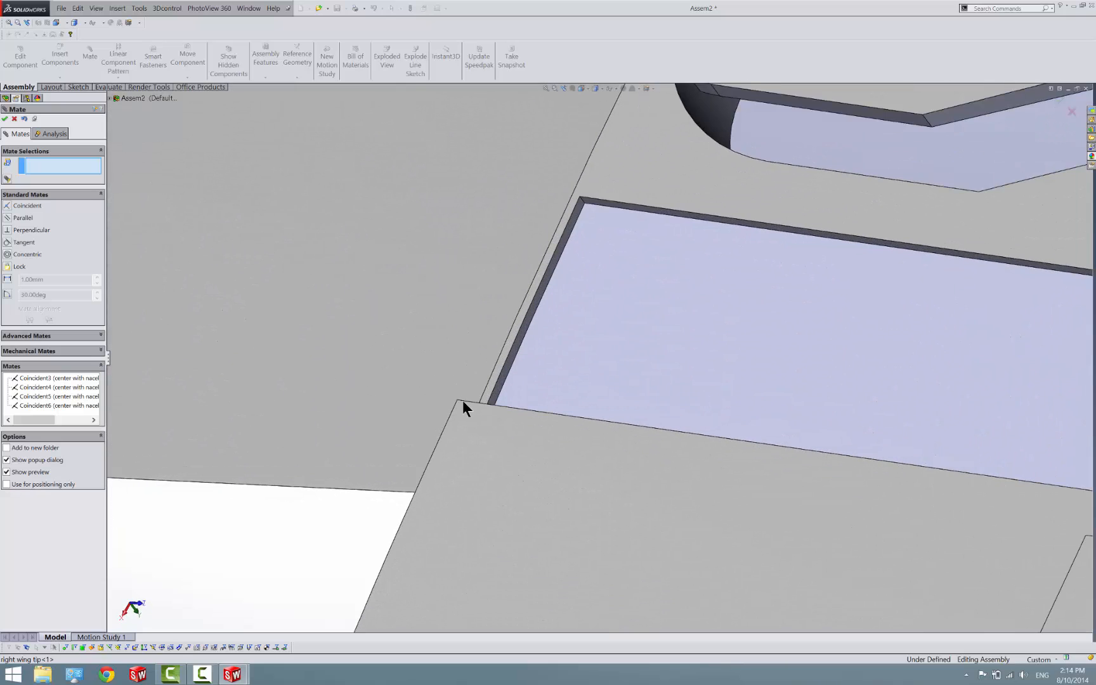
pyautogui.click(458, 401)
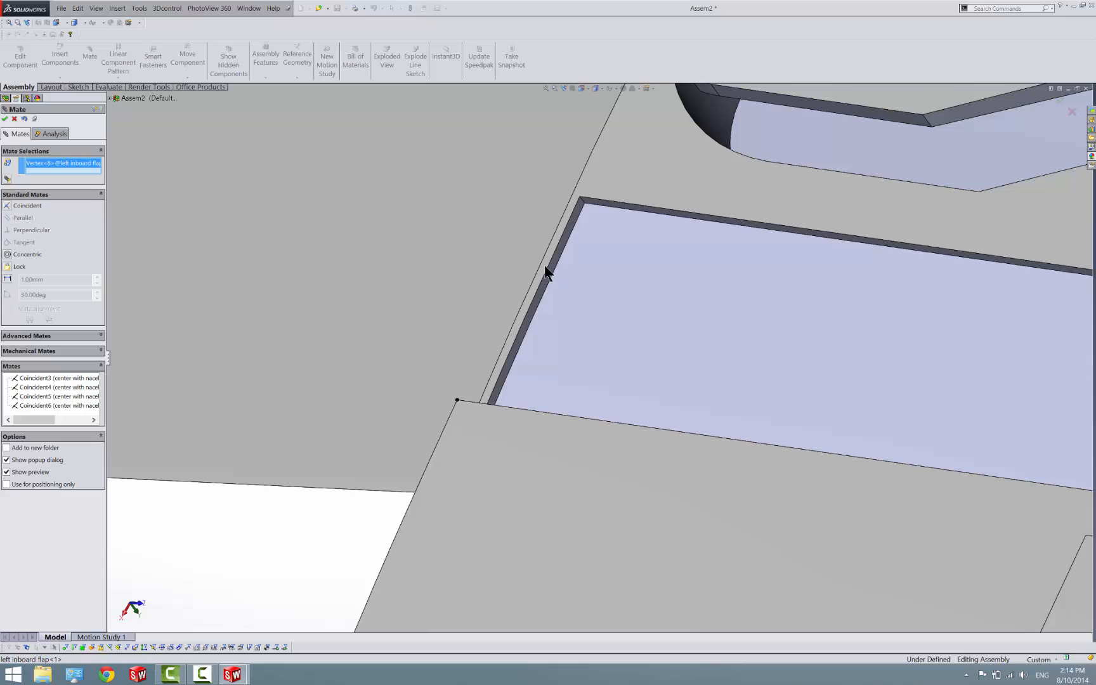
pyautogui.click(580, 197)
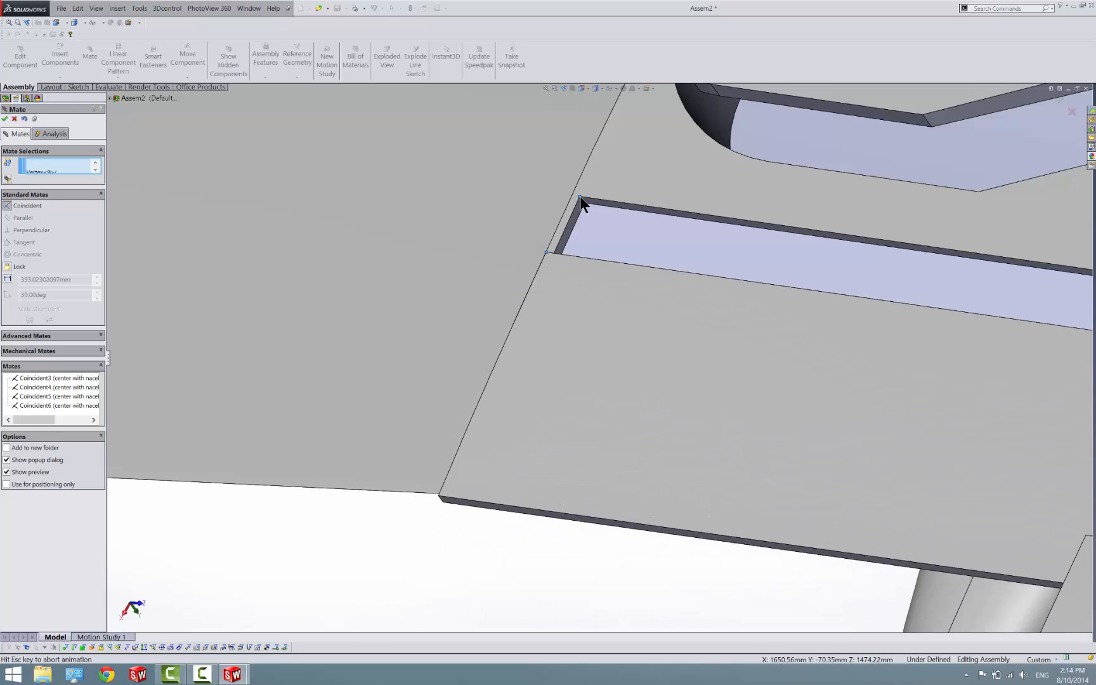
pyautogui.click(640, 184)
# Add a coincident mate between the left inboard flap's forward edge and the forward outboard corner of its recess
pyautogui.scroll(3, 854, 321)
pyautogui.scroll(-4, 913, 333)
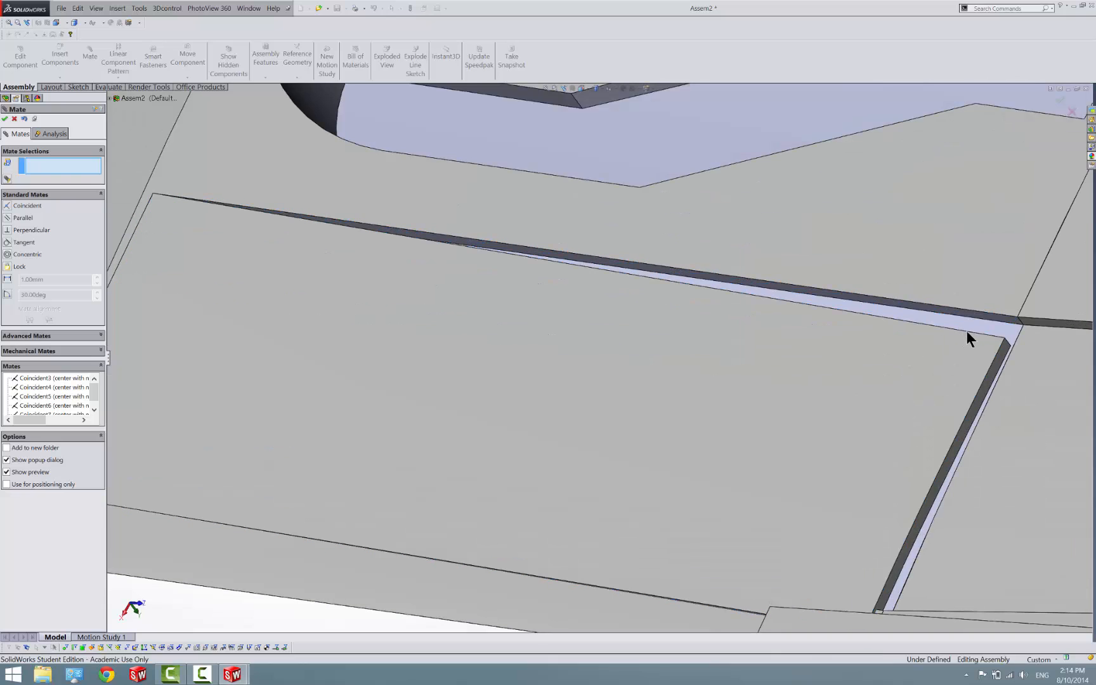
pyautogui.click(966, 331)
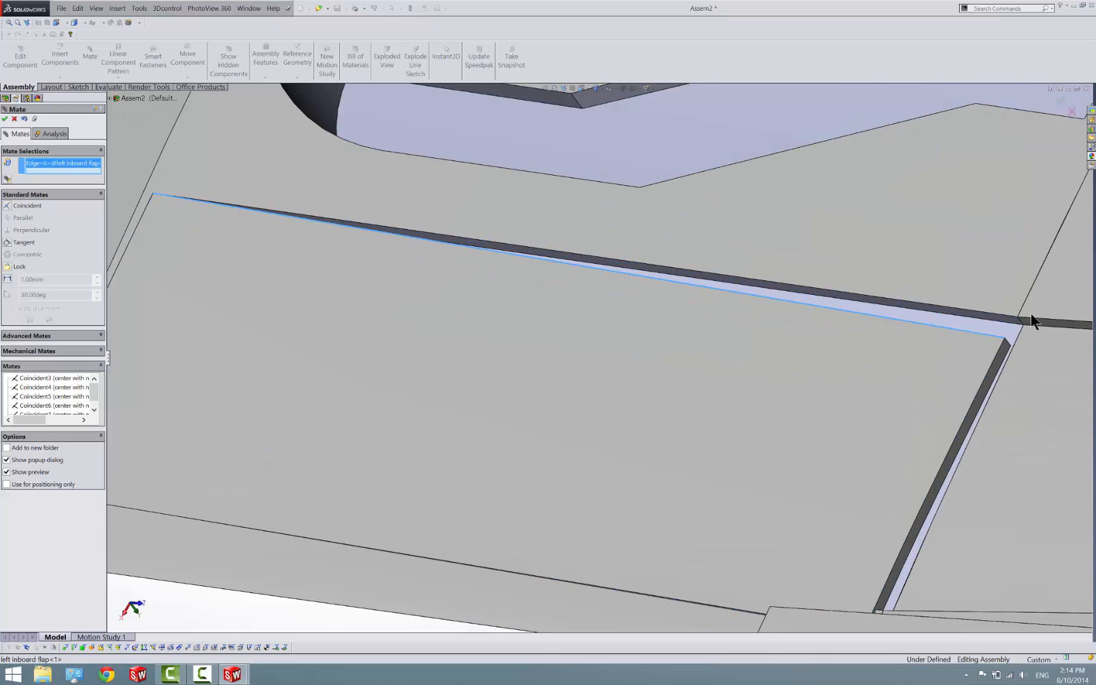
pyautogui.scroll(-4, 1028, 314)
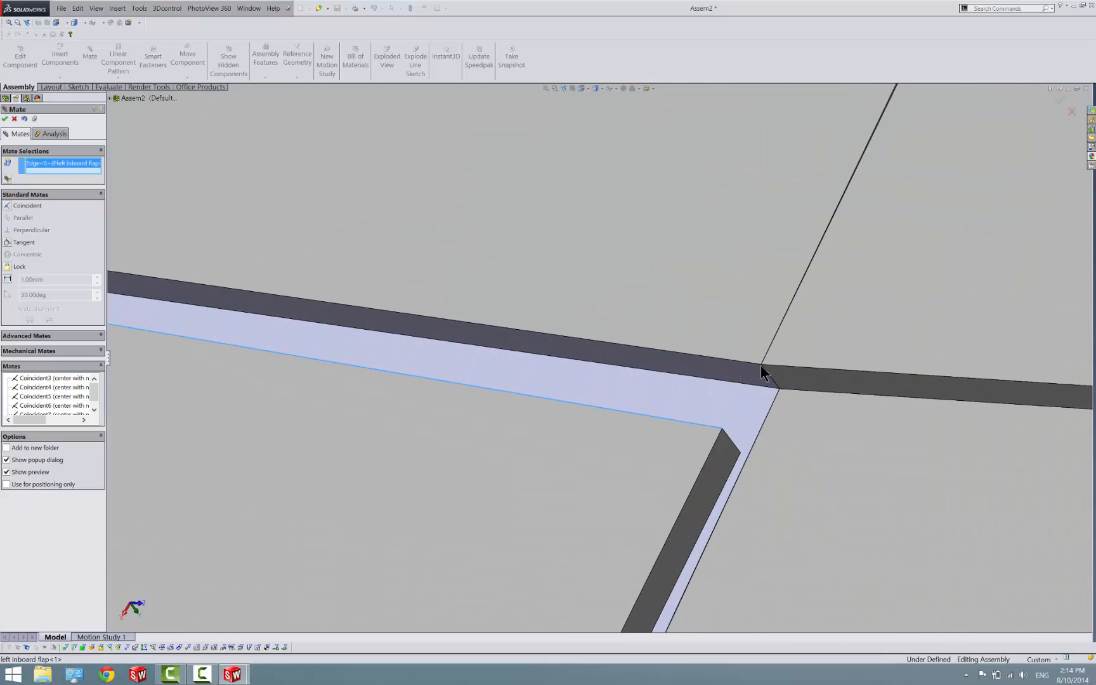
pyautogui.click(762, 364)
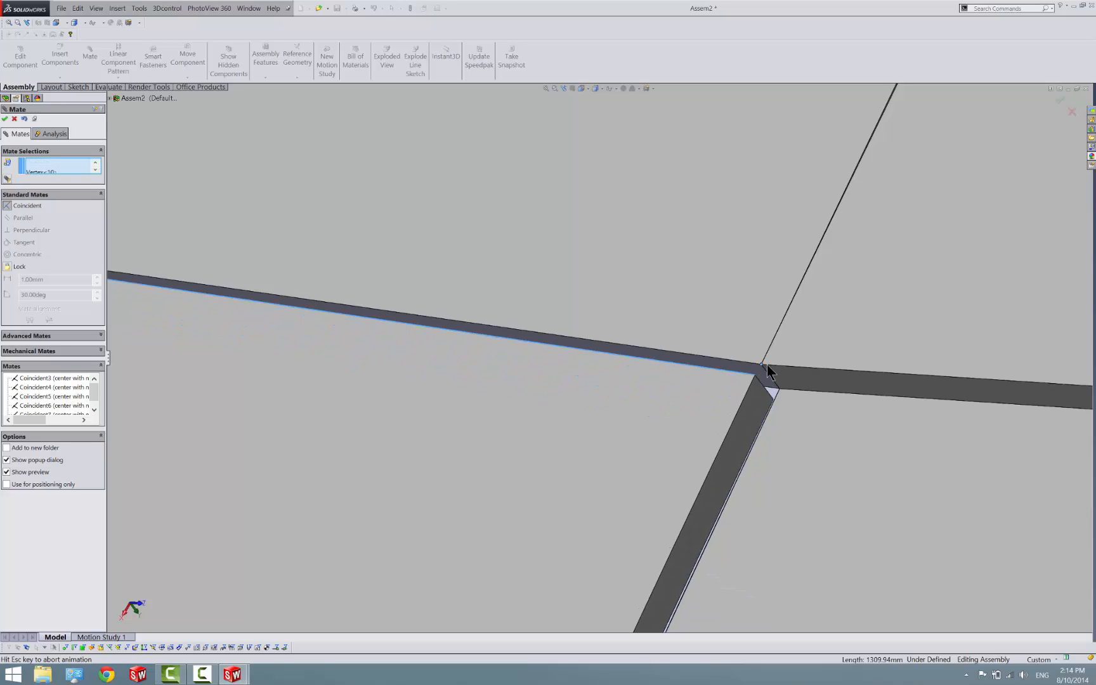
pyautogui.click(815, 377)
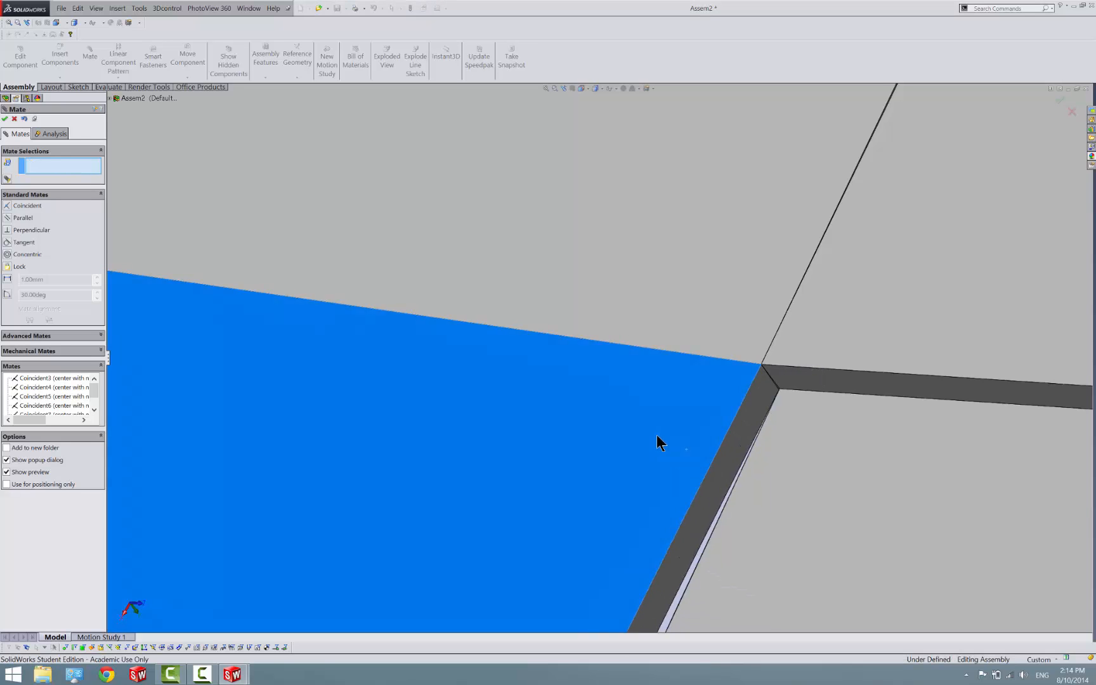
# Mate the forward outboard corner of the left wheel cover coincident with the matching corner of the wheel opening
pyautogui.scroll(2, 654, 433)
pyautogui.scroll(5, 654, 433)
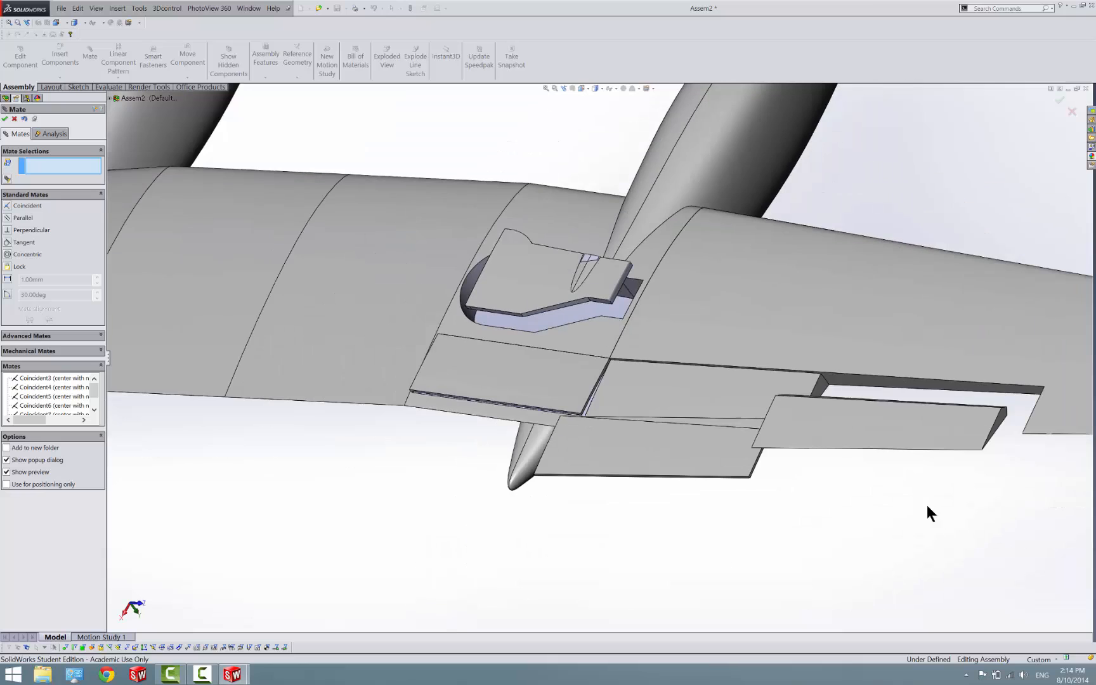
pyautogui.scroll(-5, 606, 279)
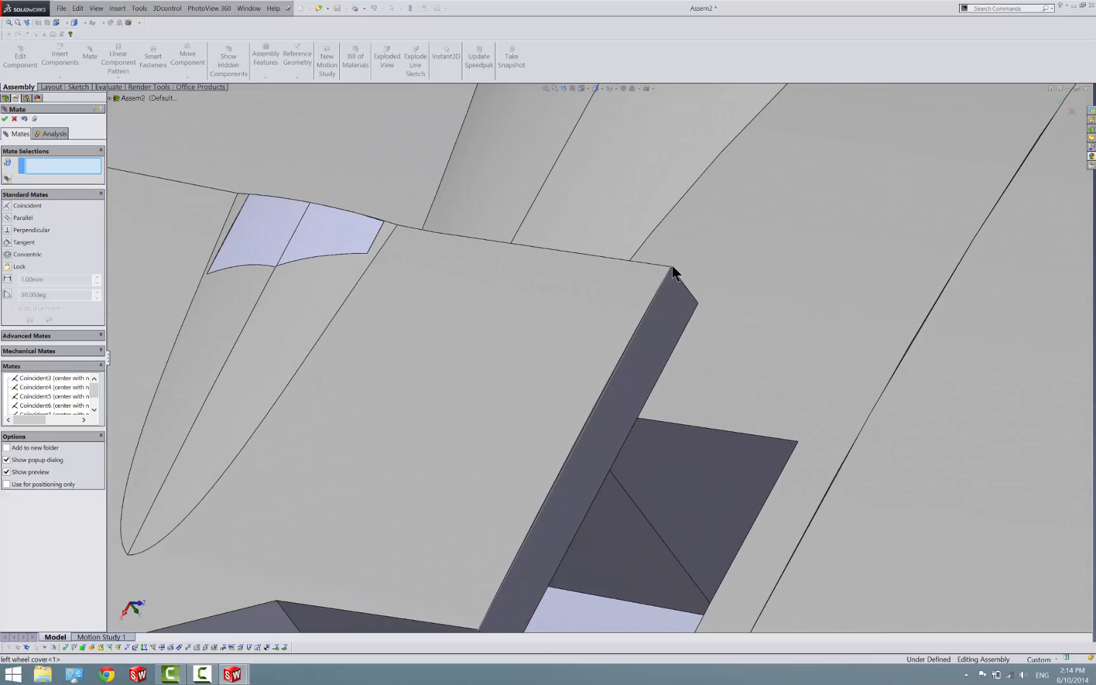
pyautogui.click(671, 268)
pyautogui.click(798, 441)
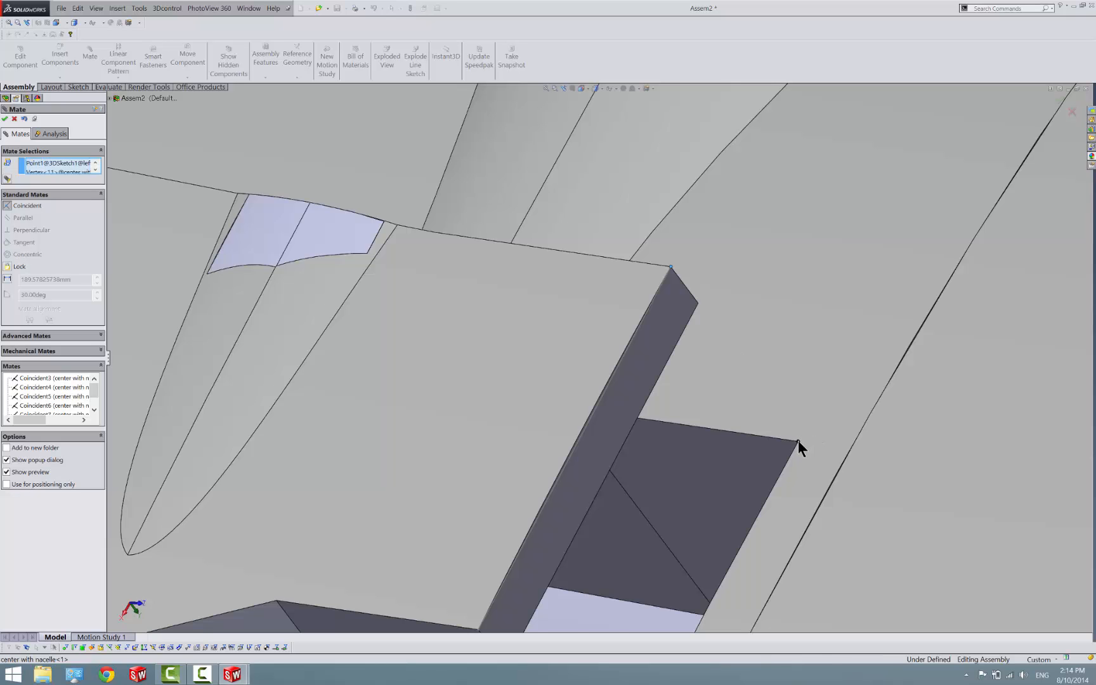
pyautogui.click(857, 454)
# Mate the left wheel cover's outboard sketch line coincident with the rear outboard corner of the wheel opening
pyautogui.scroll(8, 861, 451)
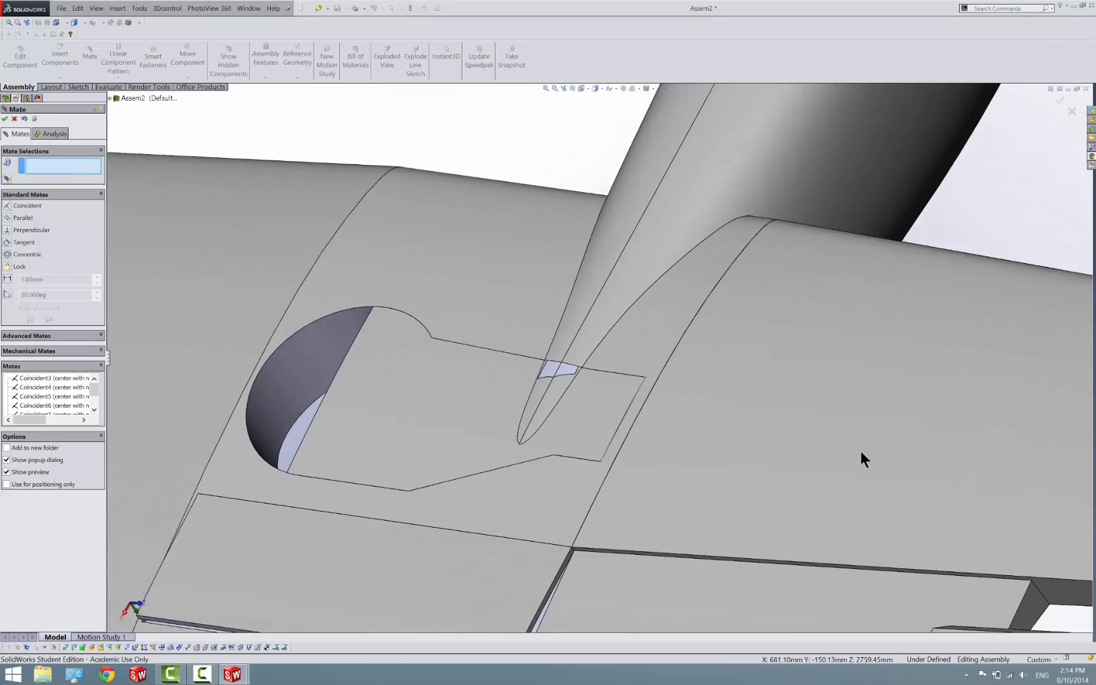
pyautogui.scroll(-10, 583, 386)
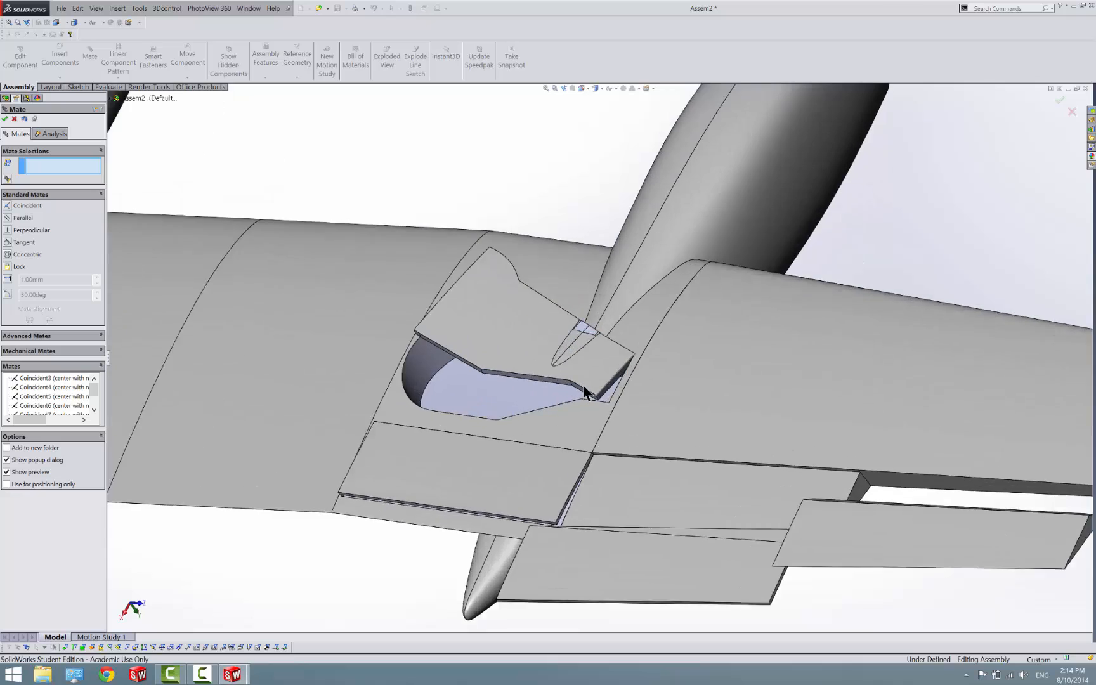
pyautogui.scroll(-5, 606, 372)
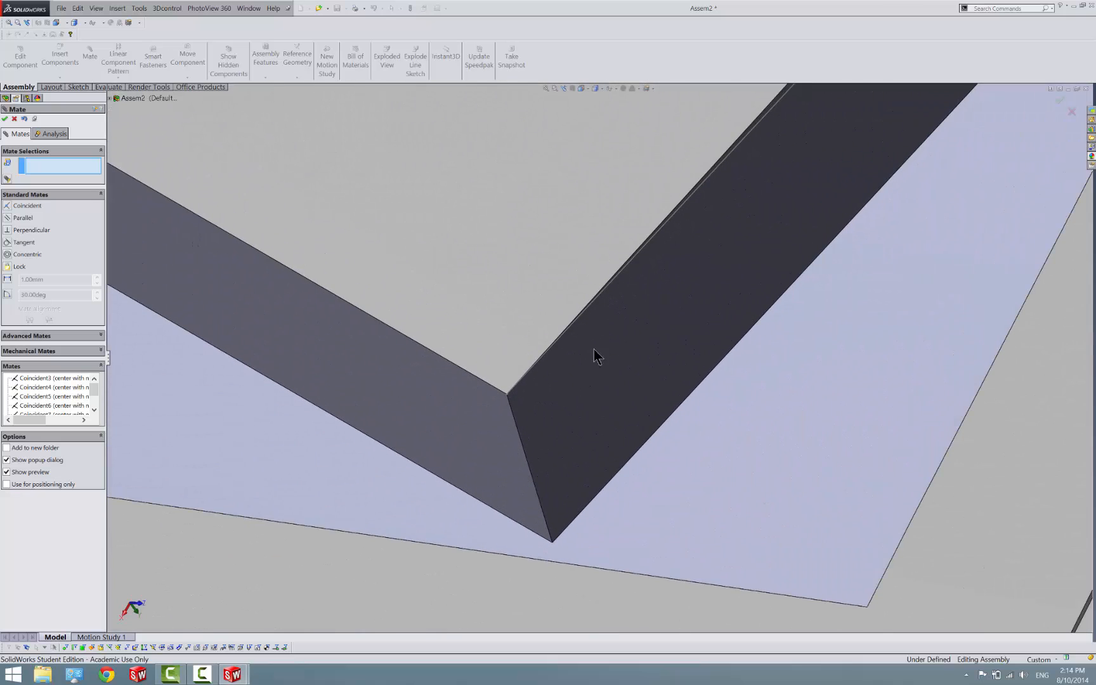
pyautogui.click(596, 294)
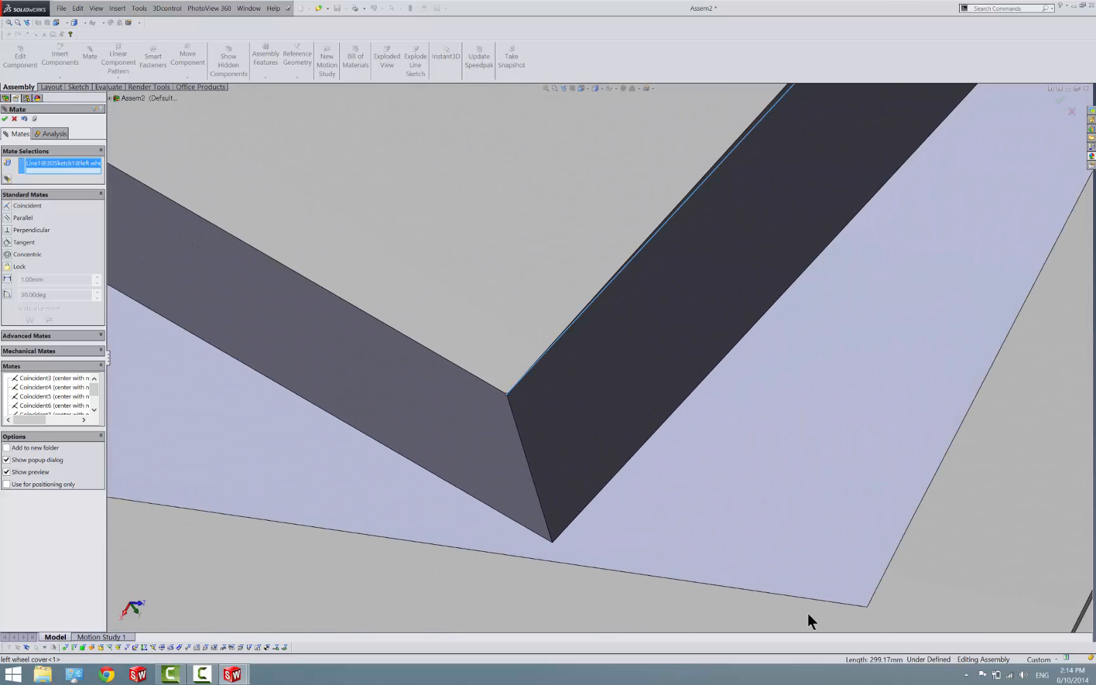
pyautogui.click(867, 607)
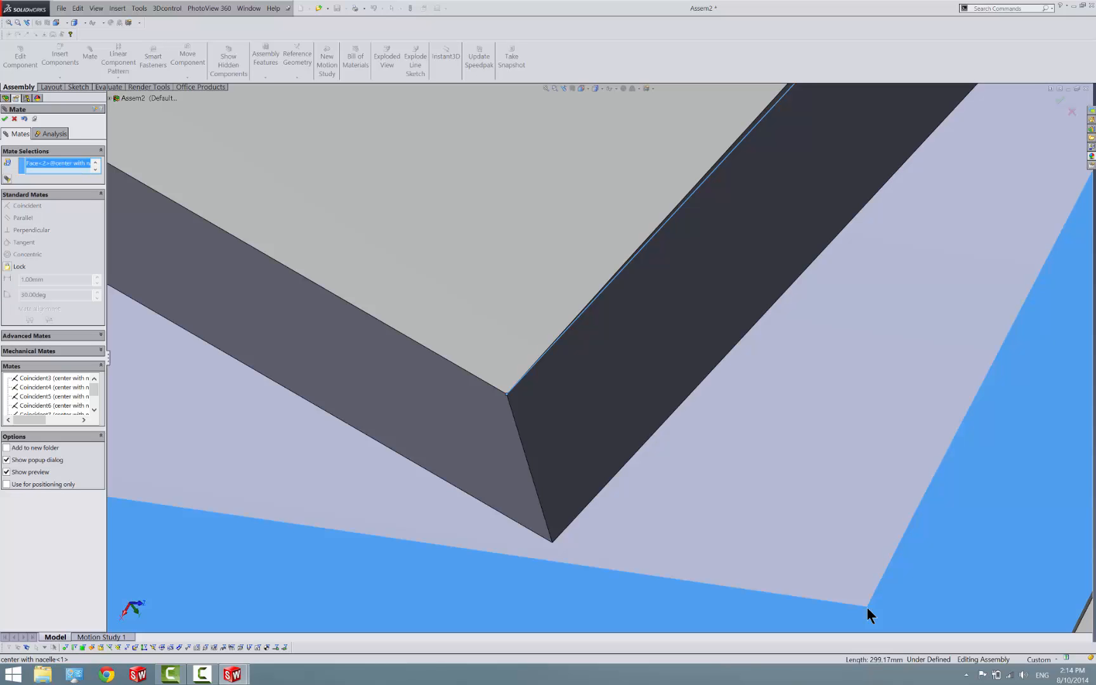
pyautogui.click(867, 609)
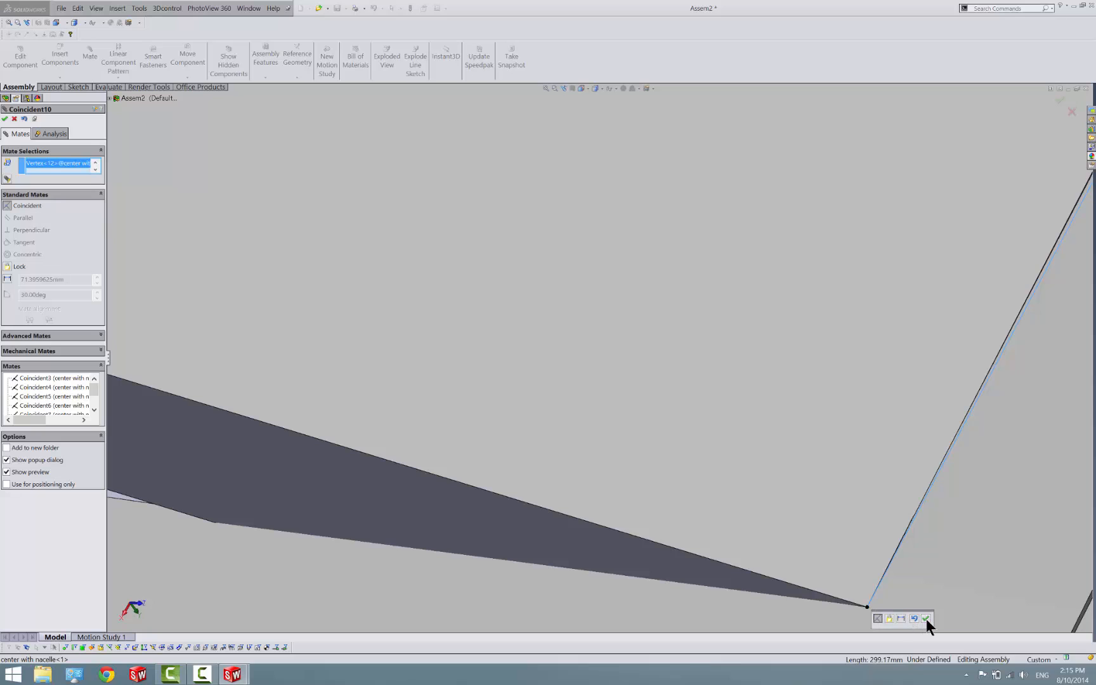
pyautogui.click(926, 619)
# Finish the mating command and open the right wing tip part from the assembly
pyautogui.scroll(10, 913, 559)
pyautogui.scroll(10, 911, 558)
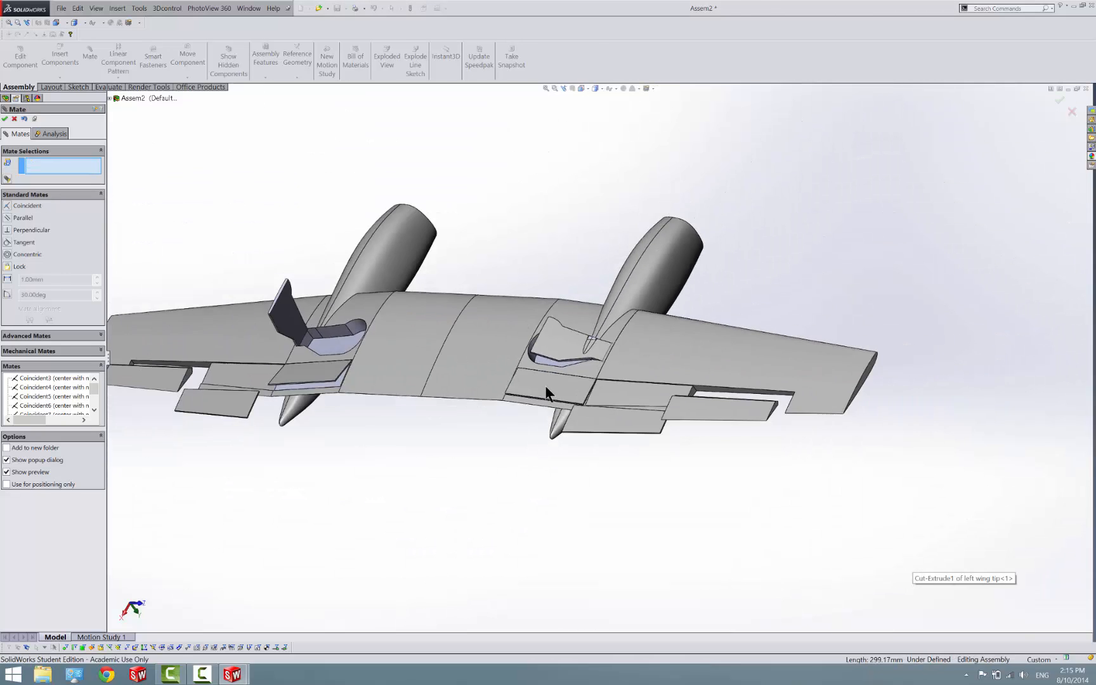
pyautogui.scroll(-2, 469, 387)
pyautogui.scroll(-5, 333, 355)
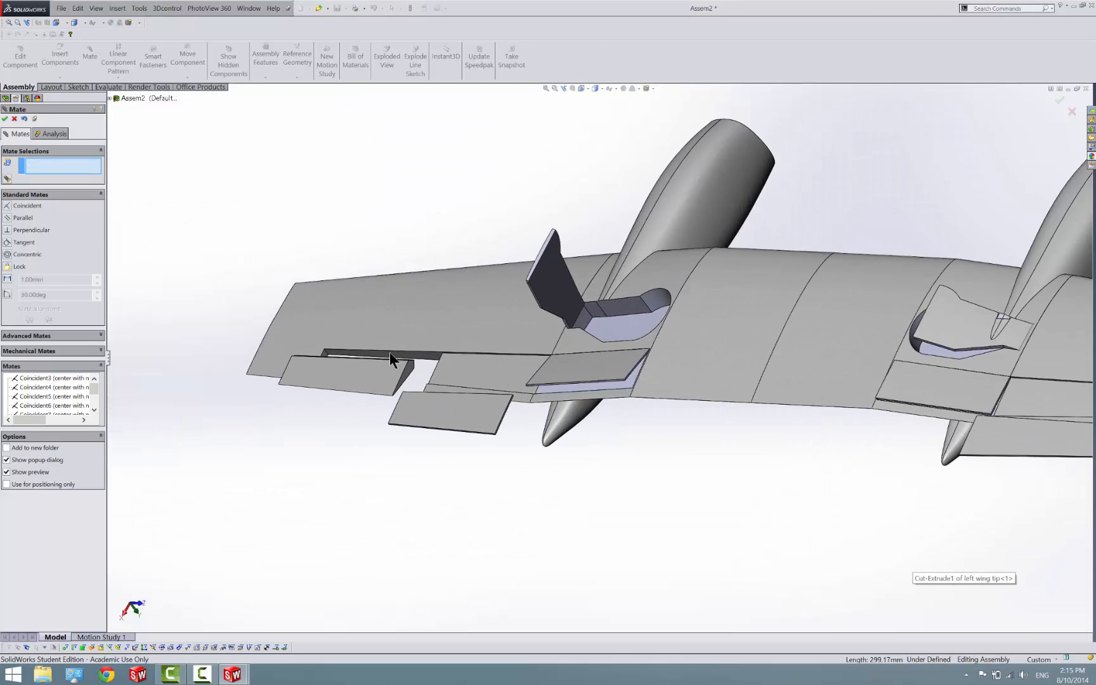
pyautogui.click(5, 120)
pyautogui.click(436, 321)
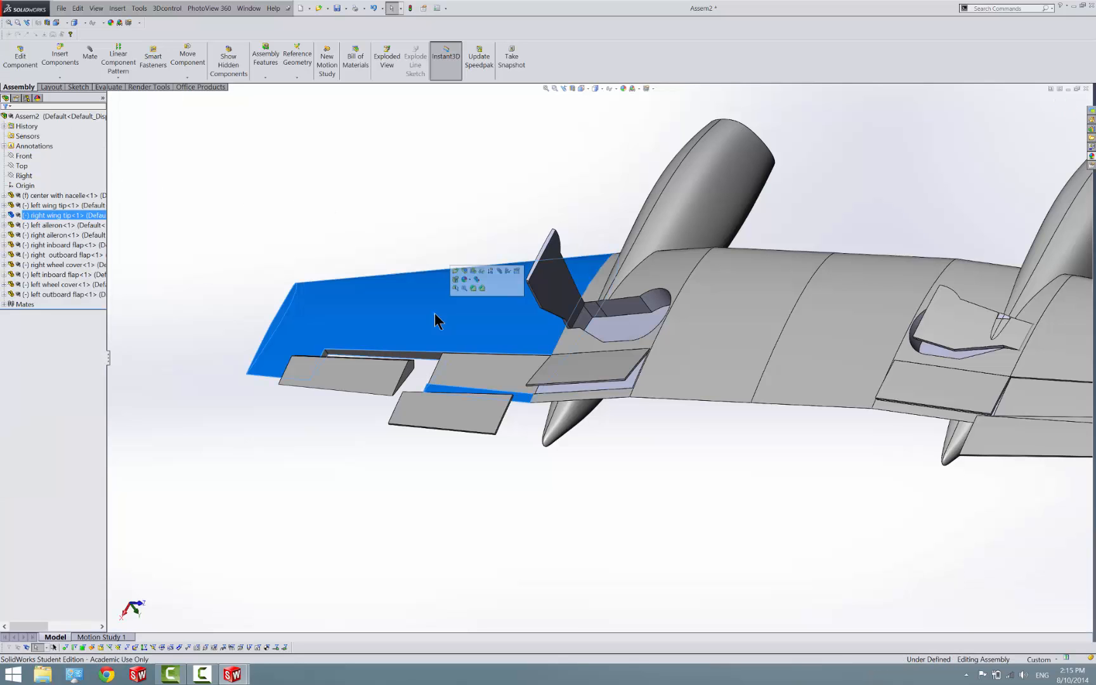
pyautogui.rightClick(435, 315)
pyautogui.click(443, 284)
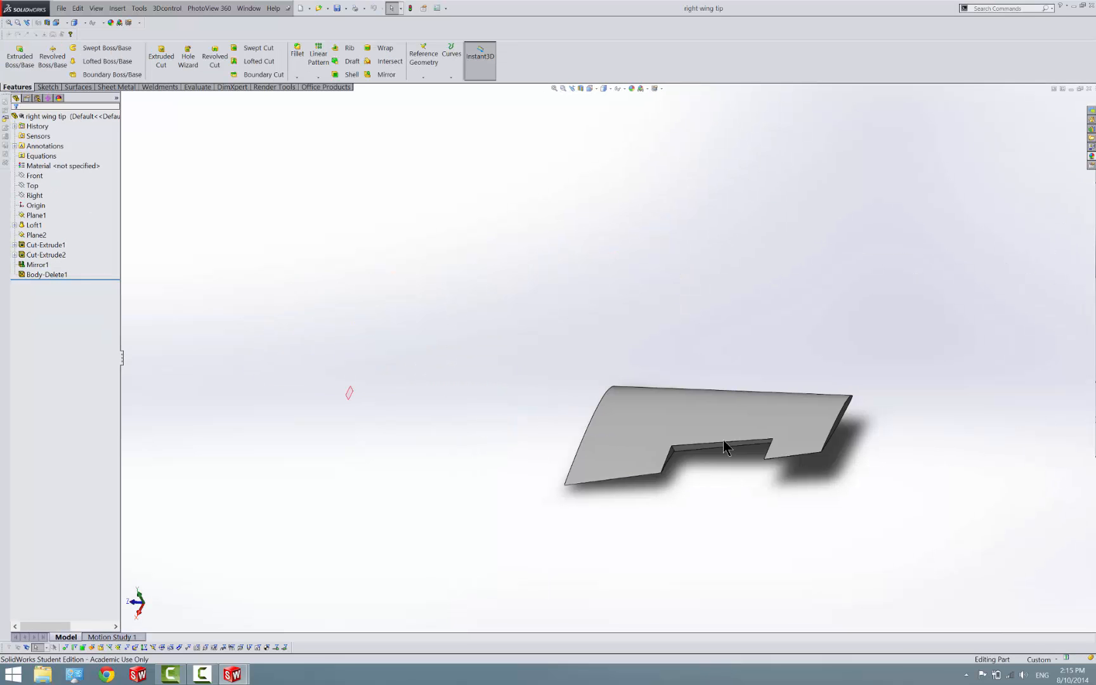
# Start a 3D sketch and draw a line along the forward inboard corner edge of the aileron cutout, from upper to lower surface
pyautogui.scroll(-4, 729, 446)
pyautogui.scroll(-5, 608, 443)
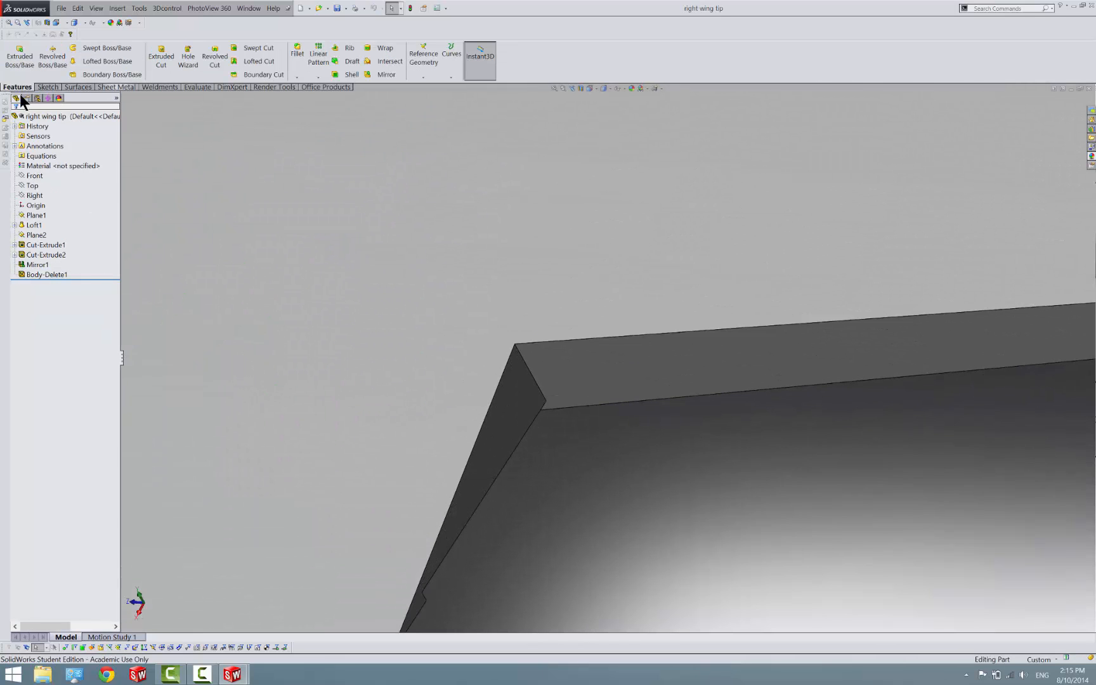
pyautogui.click(47, 86)
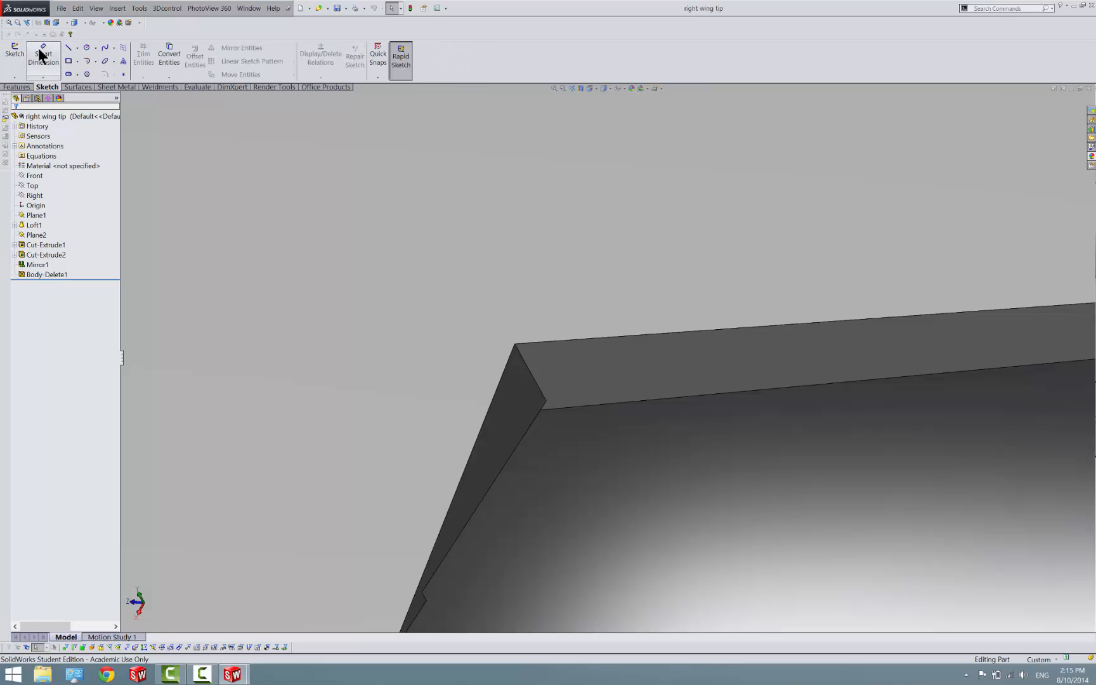
pyautogui.click(14, 77)
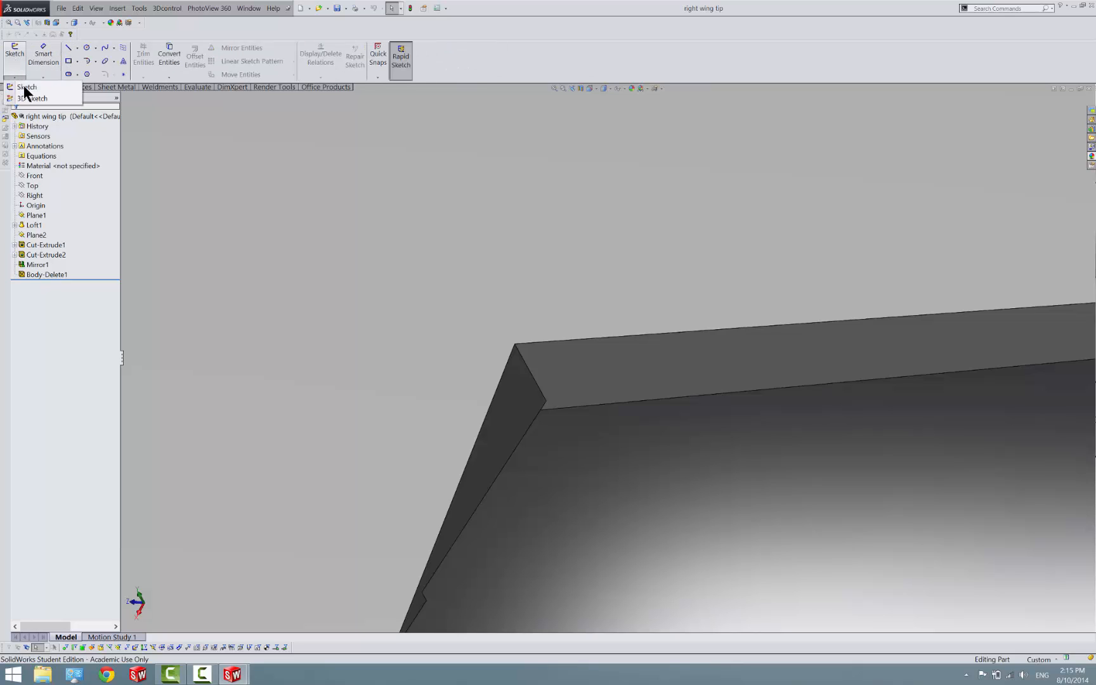
pyautogui.click(38, 98)
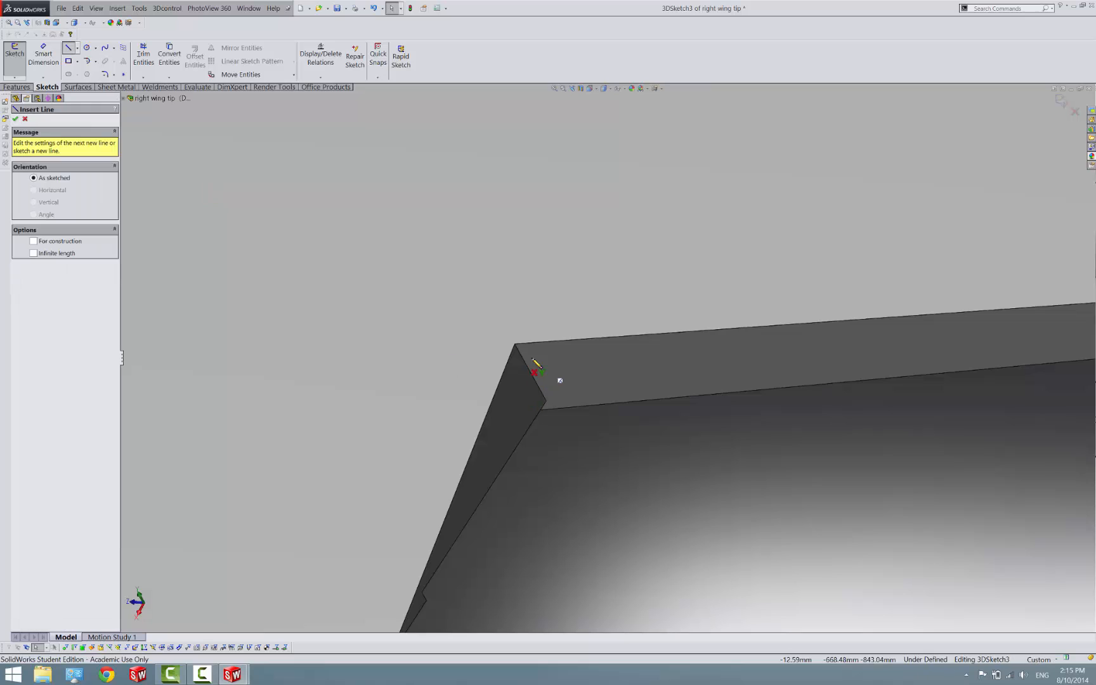
pyautogui.click(515, 344)
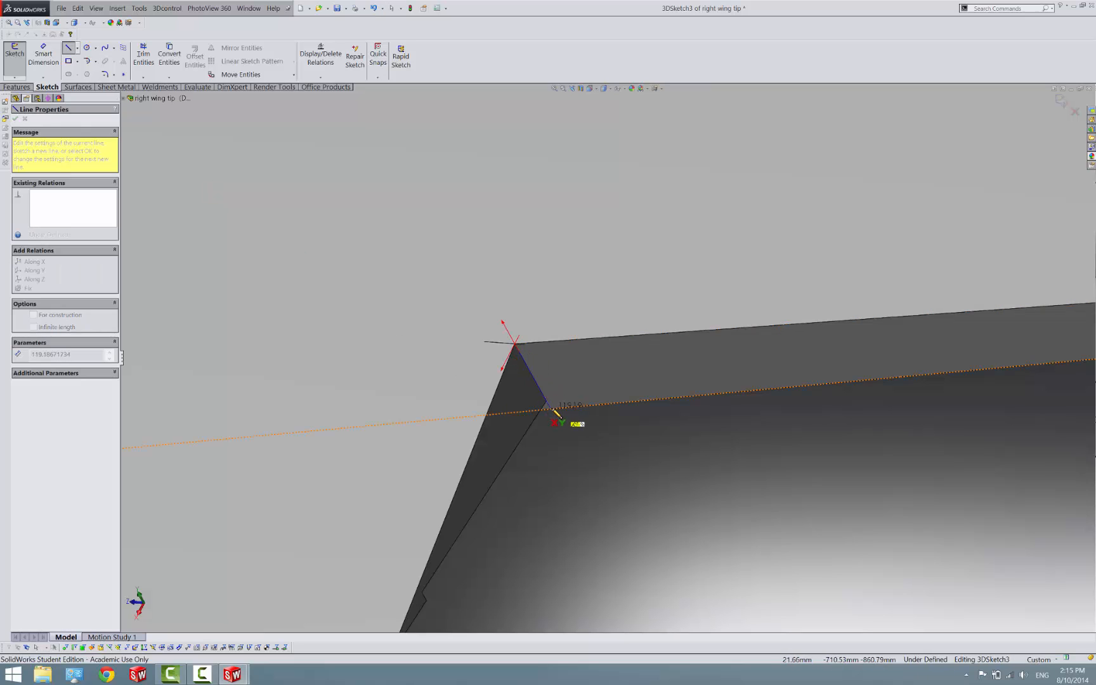
pyautogui.click(548, 406)
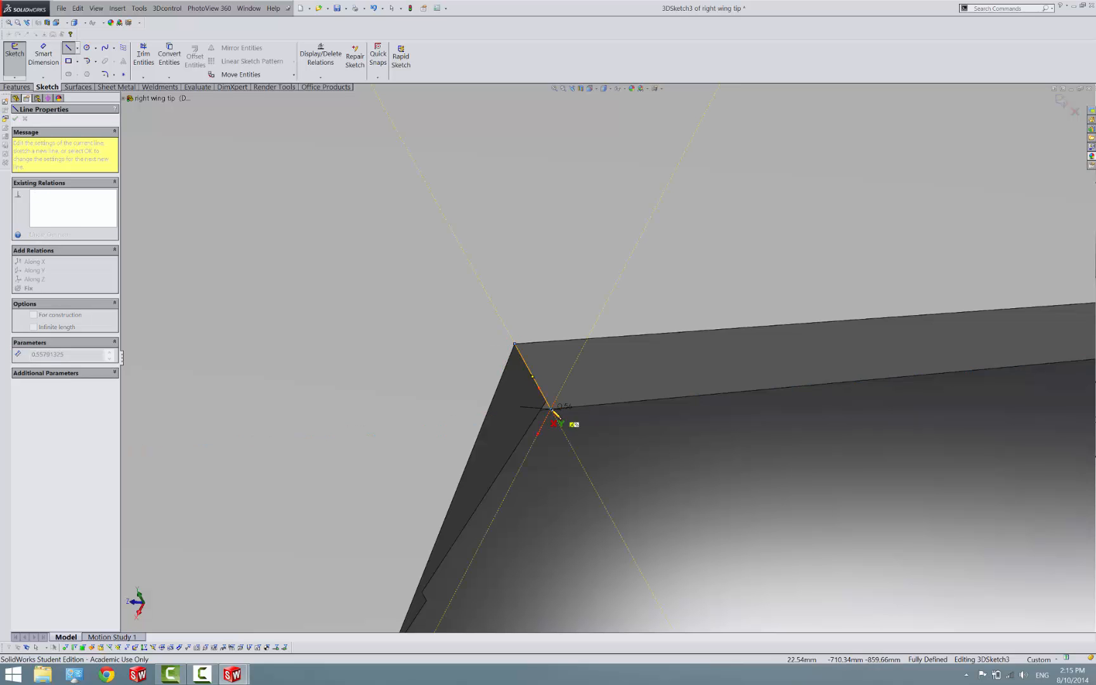
pyautogui.press('z')
pyautogui.press('Escape')
# Inspect the outboard corner of the aileron cutout, end the Line tool and exit the 3D sketch
pyautogui.scroll(4, 766, 406)
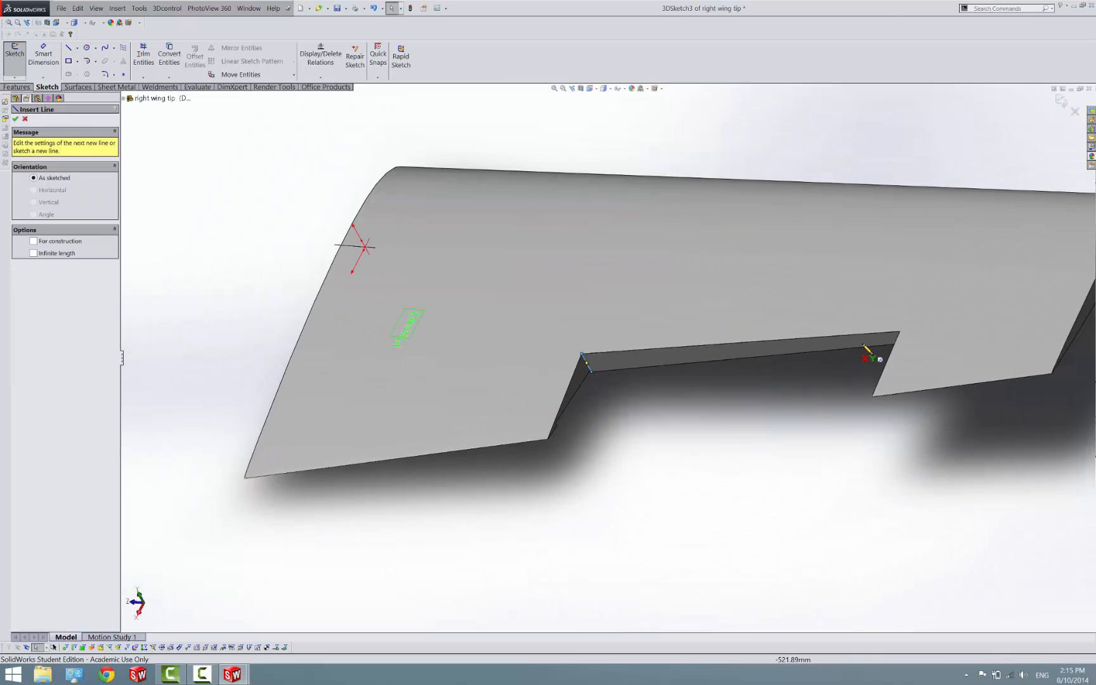
pyautogui.moveTo(889, 320); pyautogui.dragTo(954, 279, button='middle')
pyautogui.scroll(-5, 925, 330)
pyautogui.scroll(-2, 927, 336)
pyautogui.scroll(-3, 671, 398)
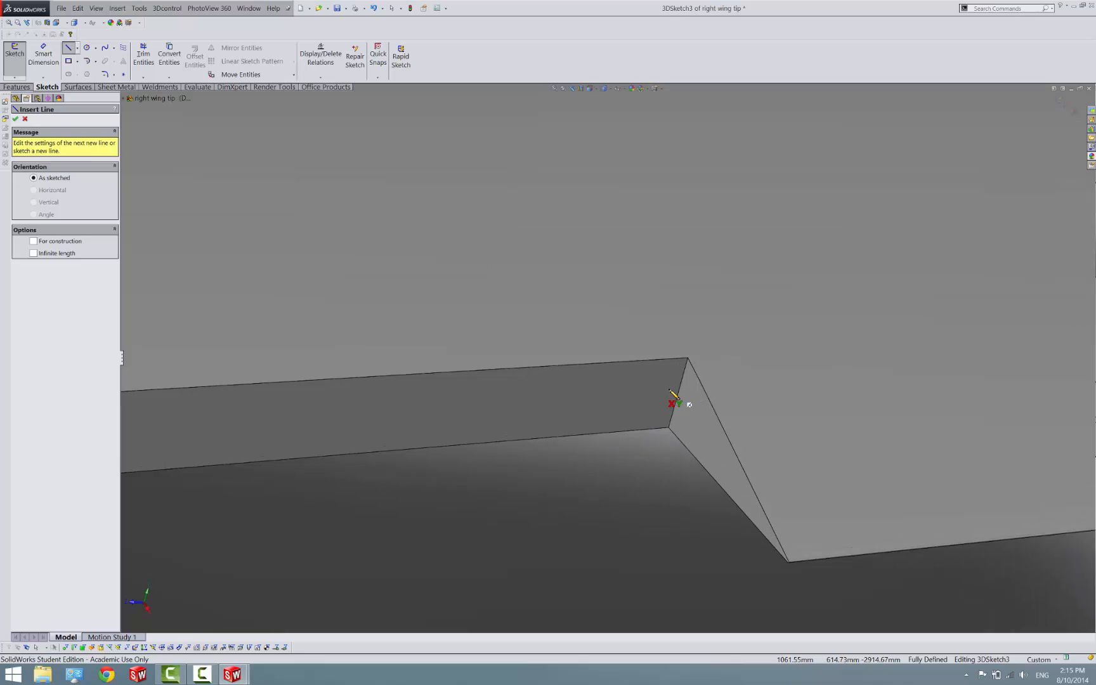
pyautogui.press('Escape')
pyautogui.scroll(5, 620, 394)
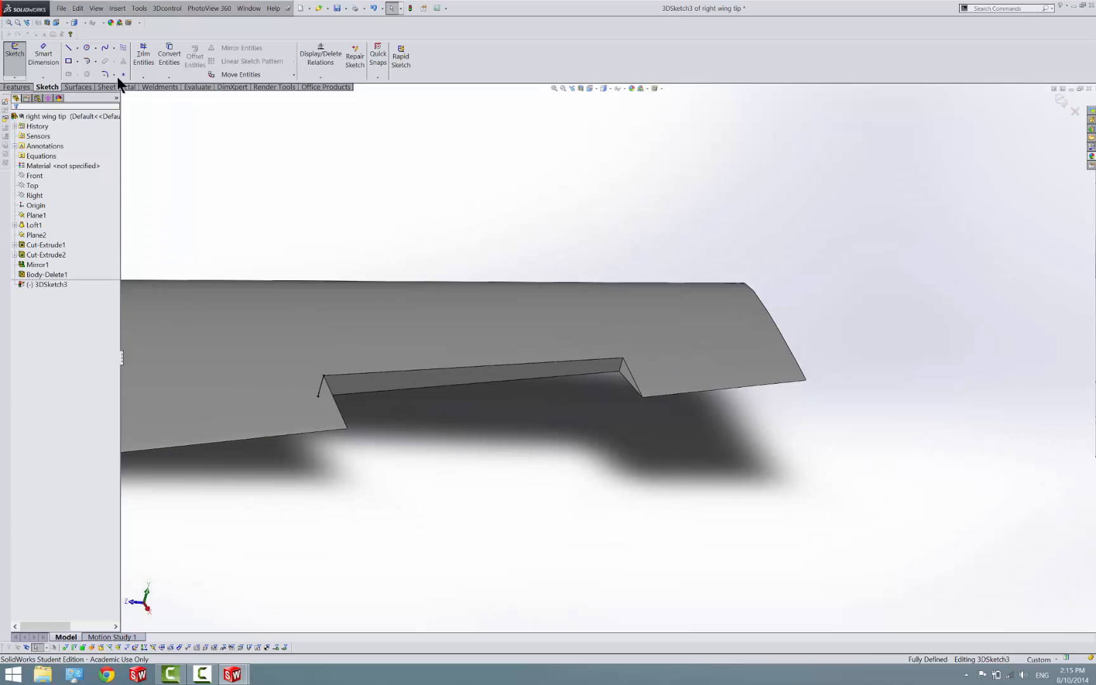
pyautogui.click(1062, 101)
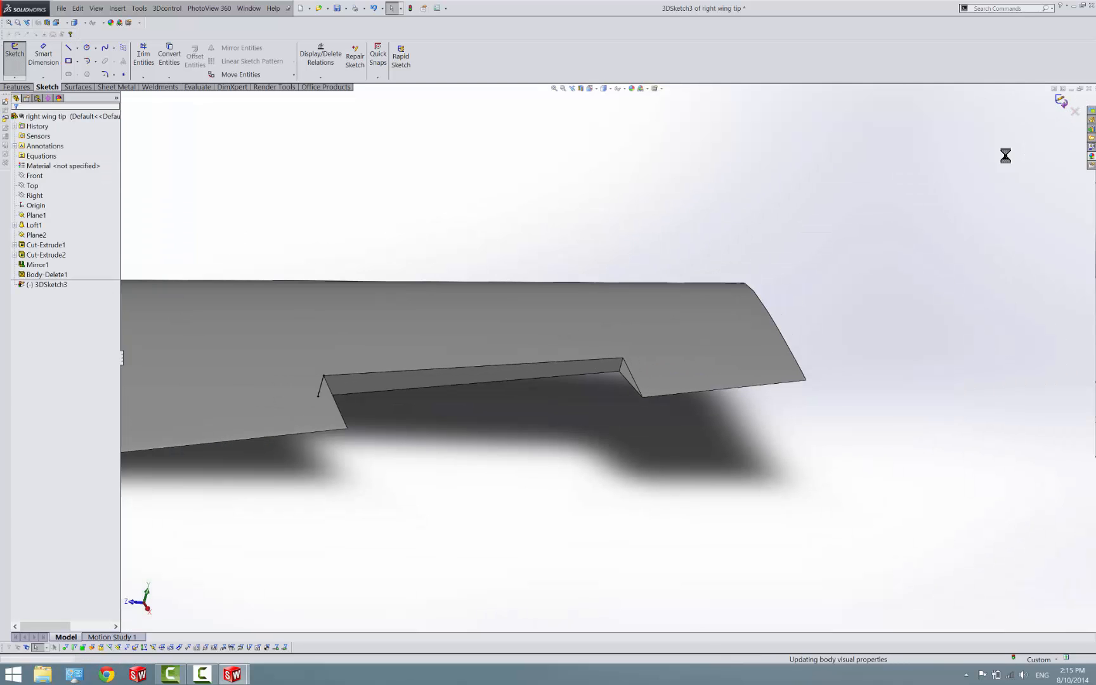
# Switch back to the Assem2 assembly and rebuild it with the updated right wing tip
pyautogui.moveTo(235, 673)
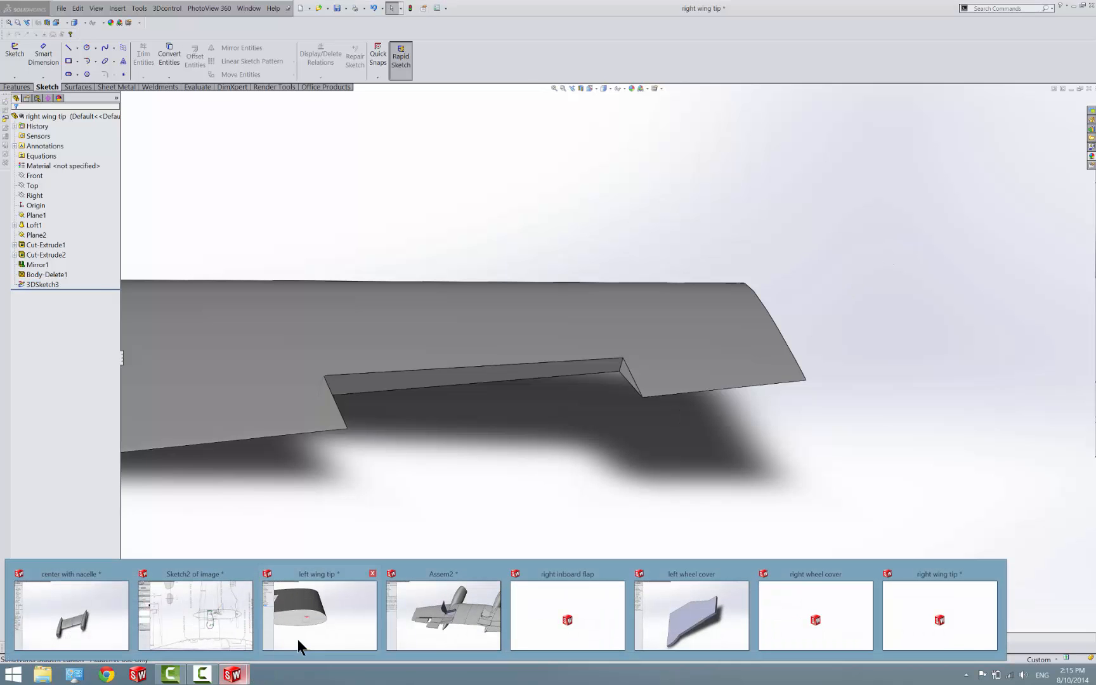
pyautogui.click(438, 613)
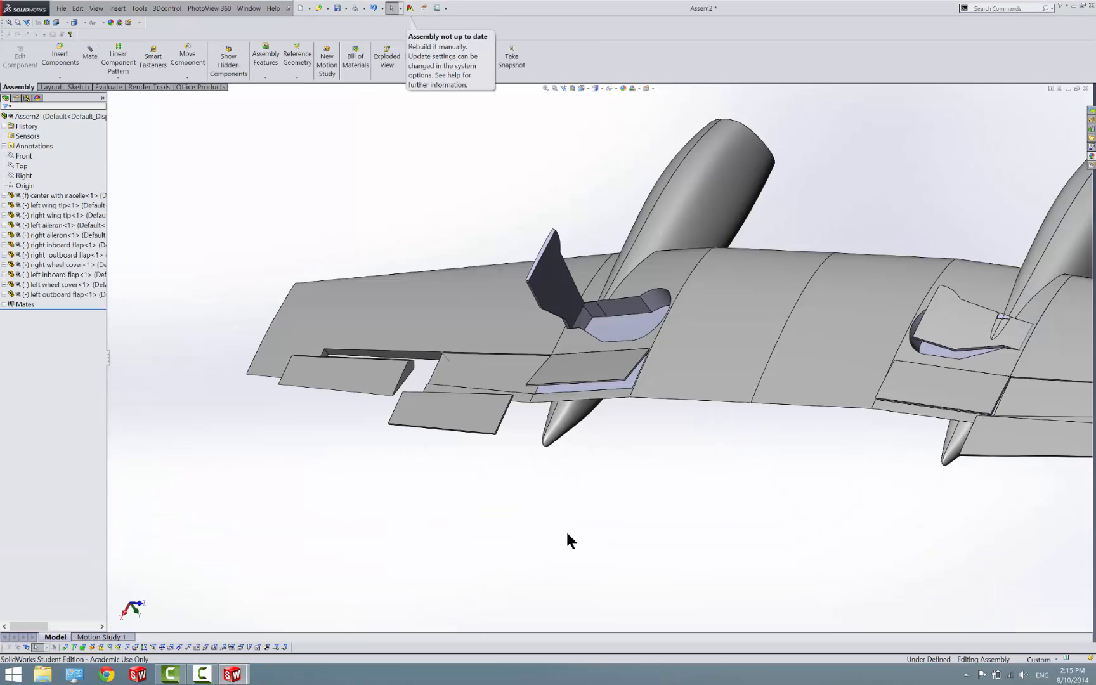
pyautogui.click(411, 9)
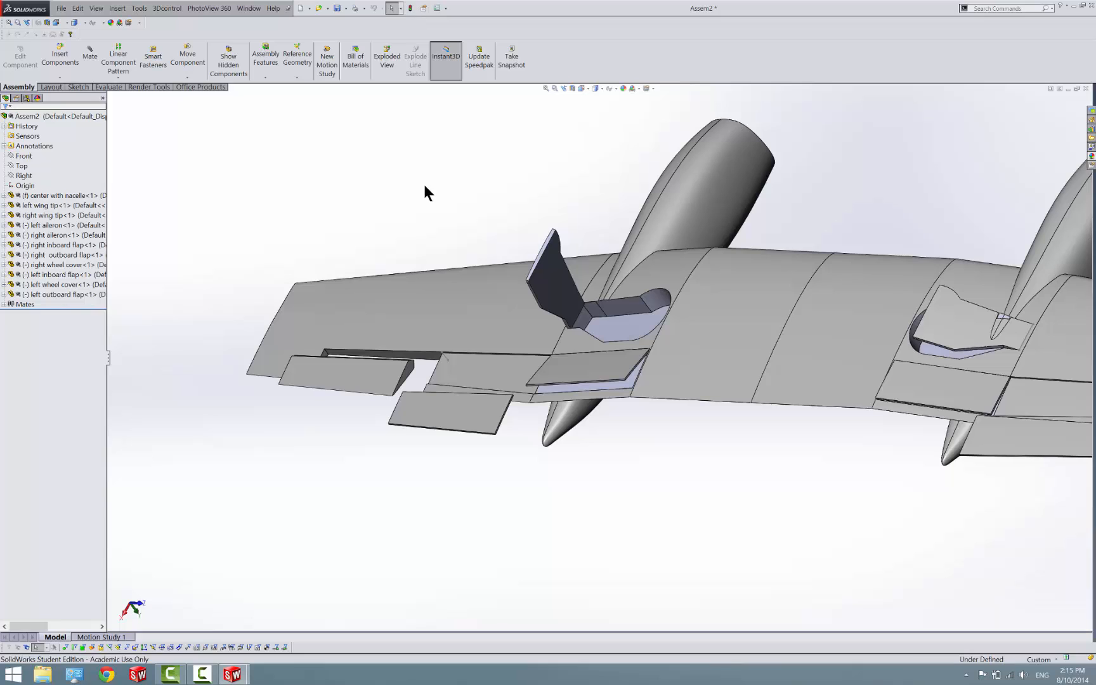
pyautogui.scroll(2, 422, 181)
pyautogui.scroll(-6, 368, 244)
pyautogui.scroll(5, 694, 581)
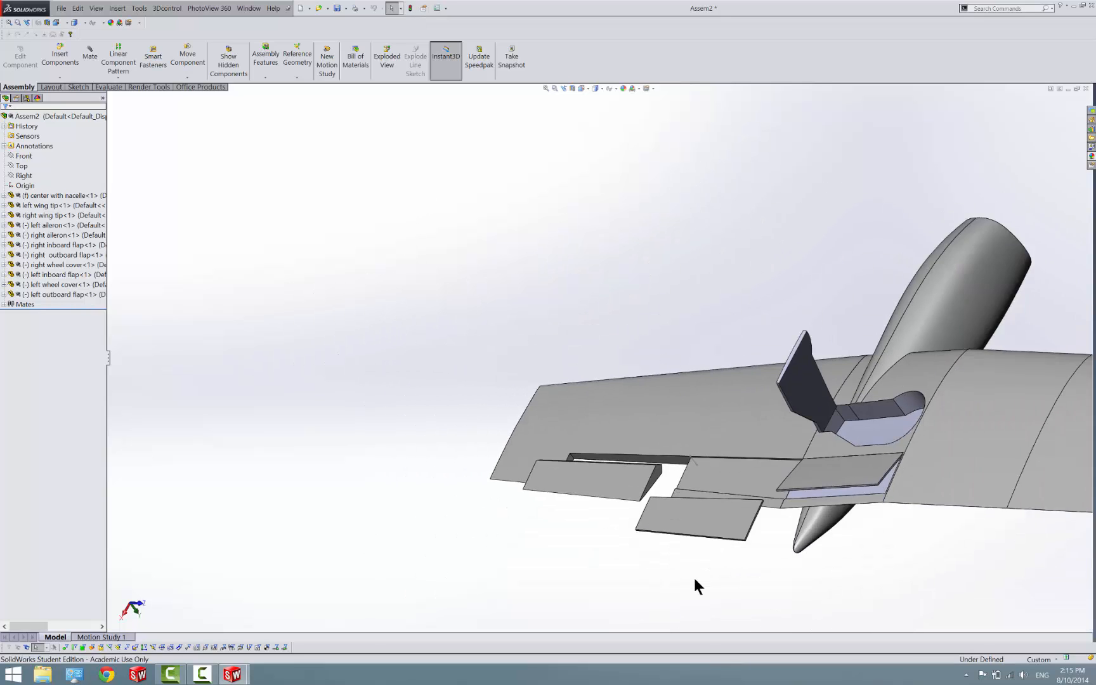
pyautogui.scroll(-5, 560, 307)
pyautogui.click(79, 52)
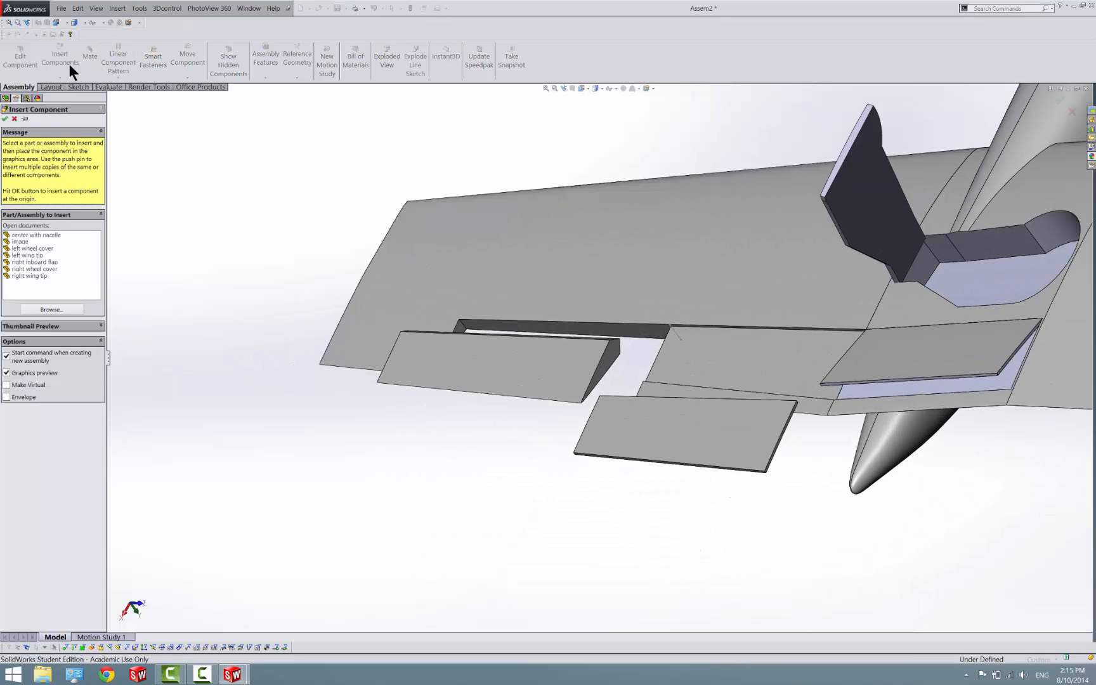
pyautogui.click(14, 119)
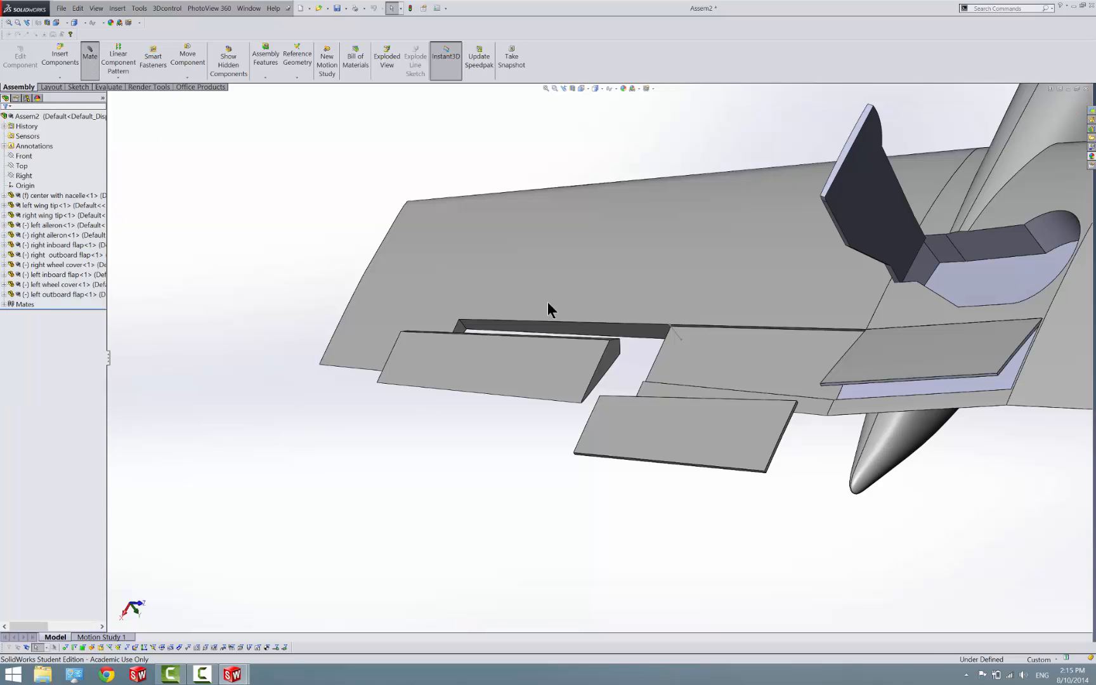
pyautogui.scroll(-5, 637, 342)
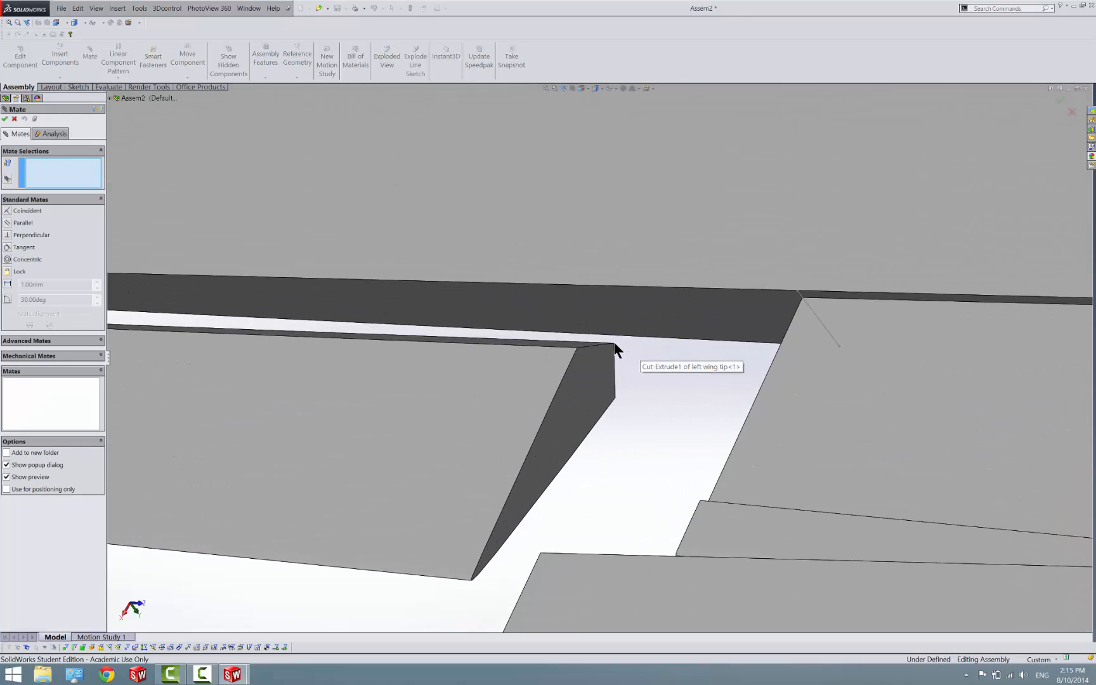
pyautogui.click(614, 344)
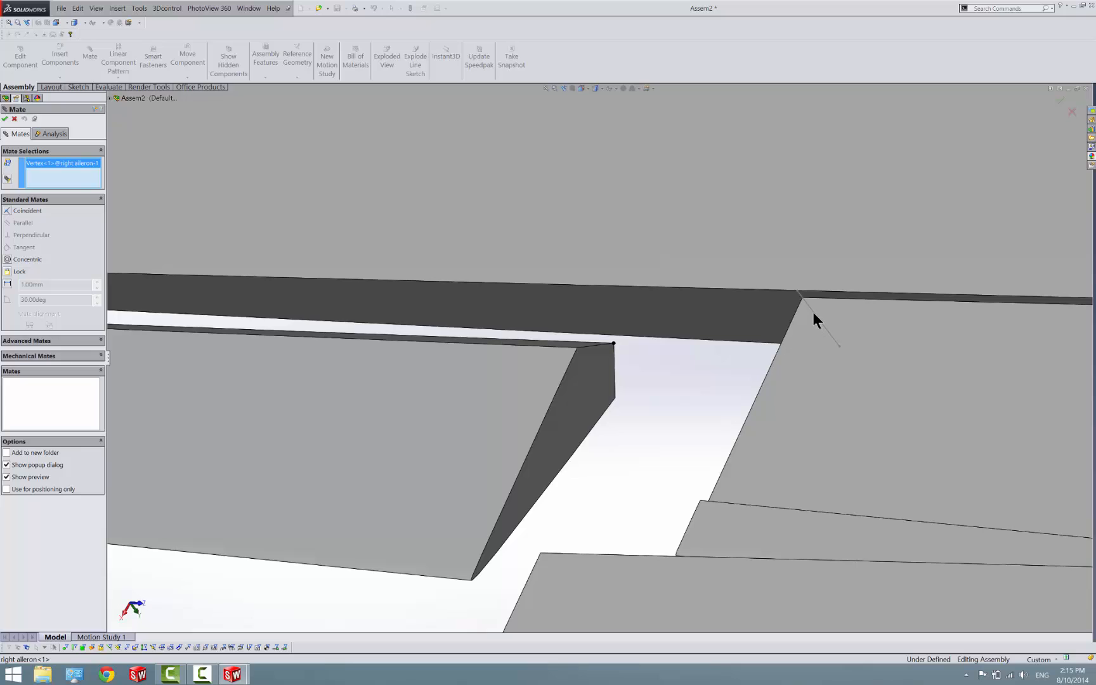
pyautogui.press('Escape')
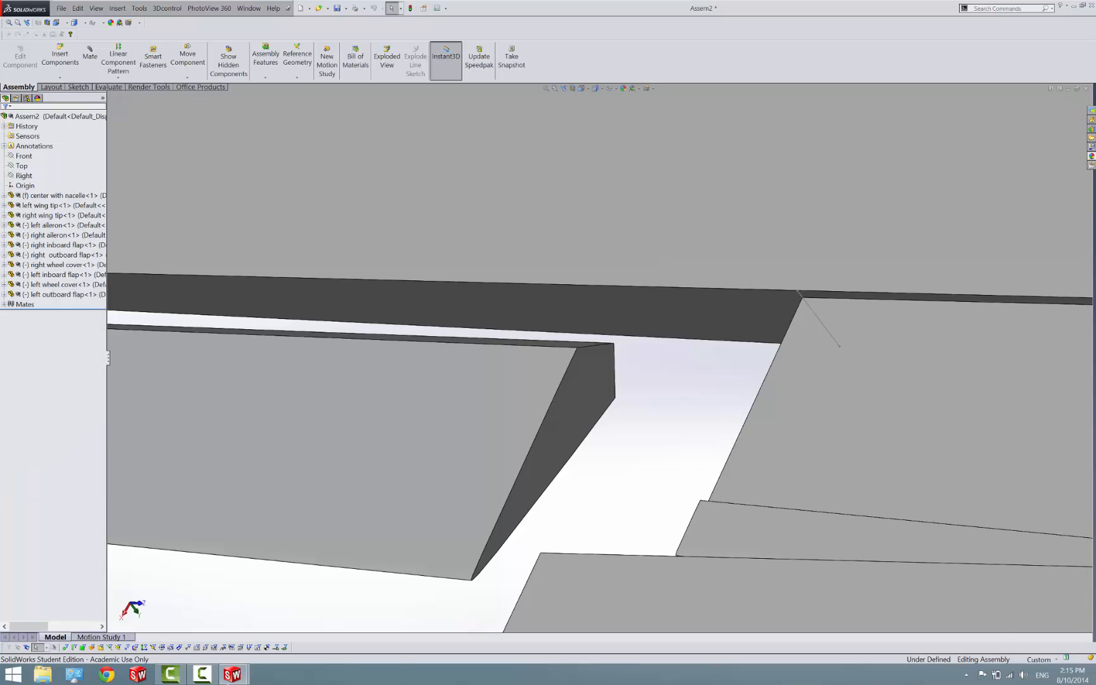
# Edit the right wing tip's 3D sketch, adding points at the midpoints of the inboard line and the outboard corner edge of the aileron cutout
pyautogui.moveTo(234, 674)
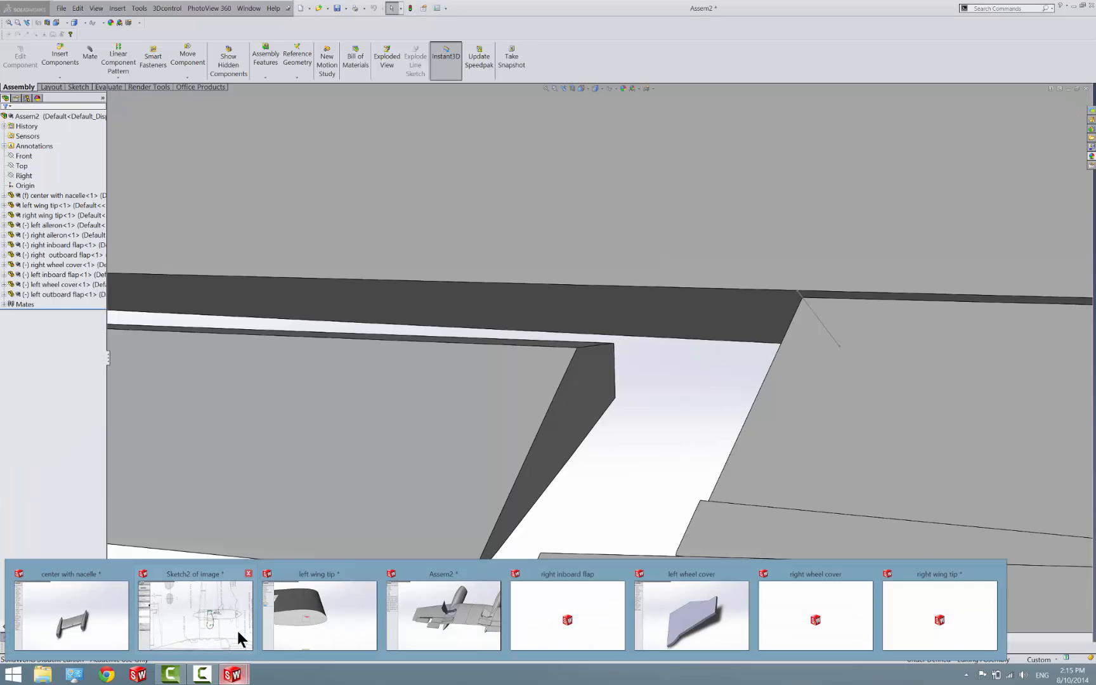
pyautogui.click(919, 630)
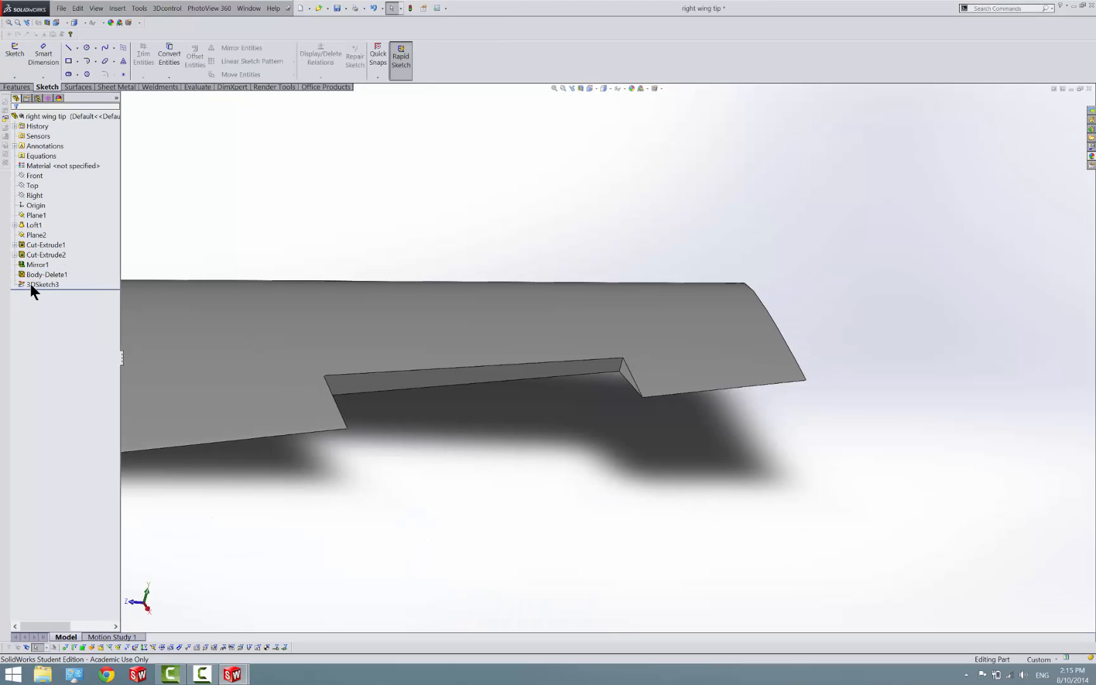
pyautogui.rightClick(32, 284)
pyautogui.click(35, 263)
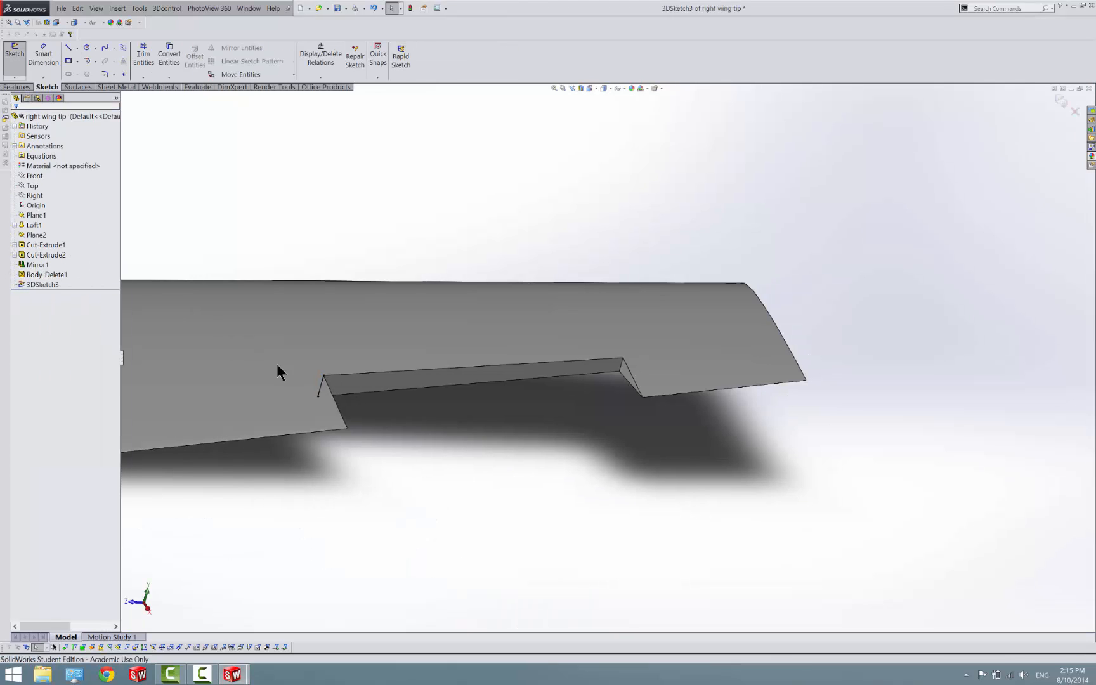
pyautogui.click(123, 74)
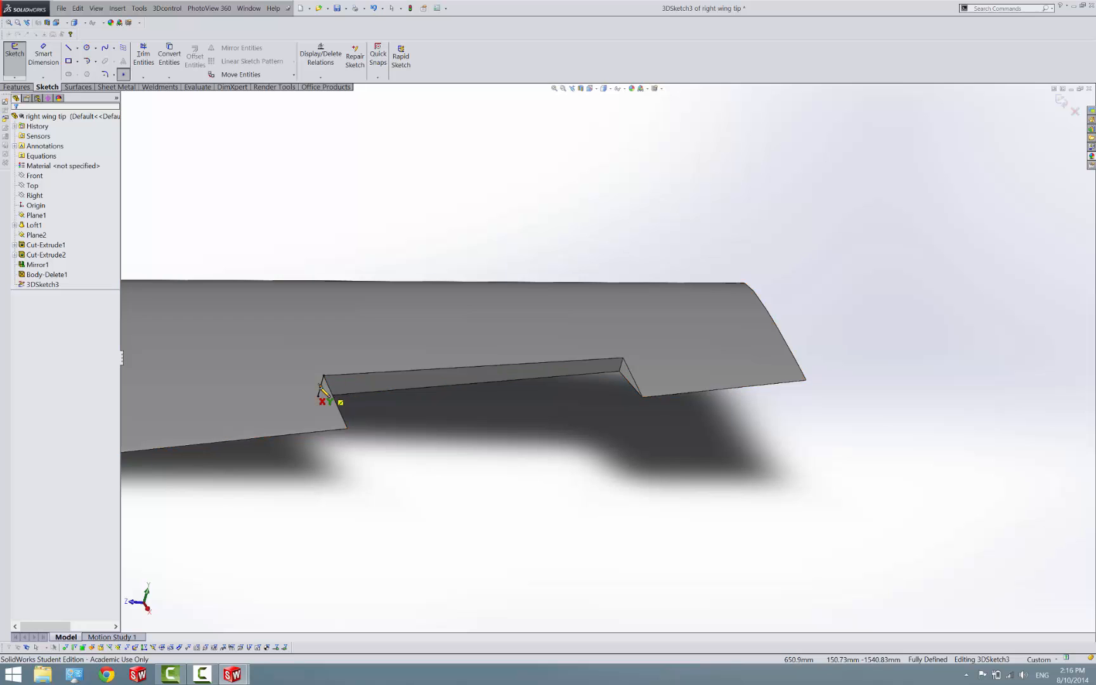
pyautogui.click(332, 399)
pyautogui.scroll(-5, 605, 369)
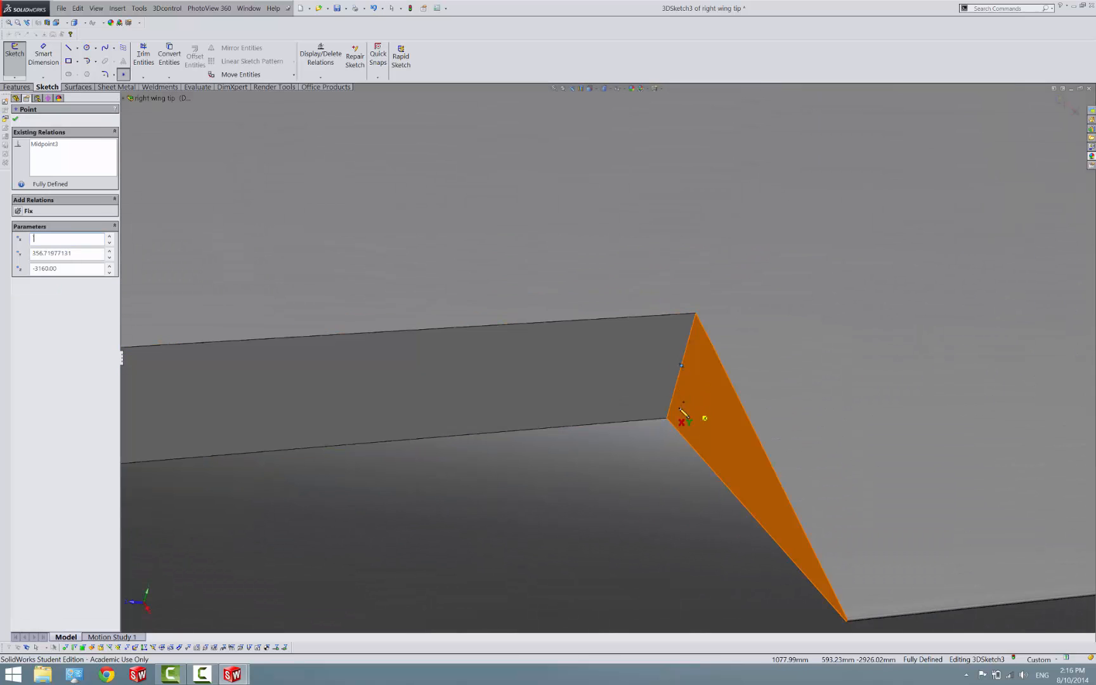
pyautogui.press('Escape')
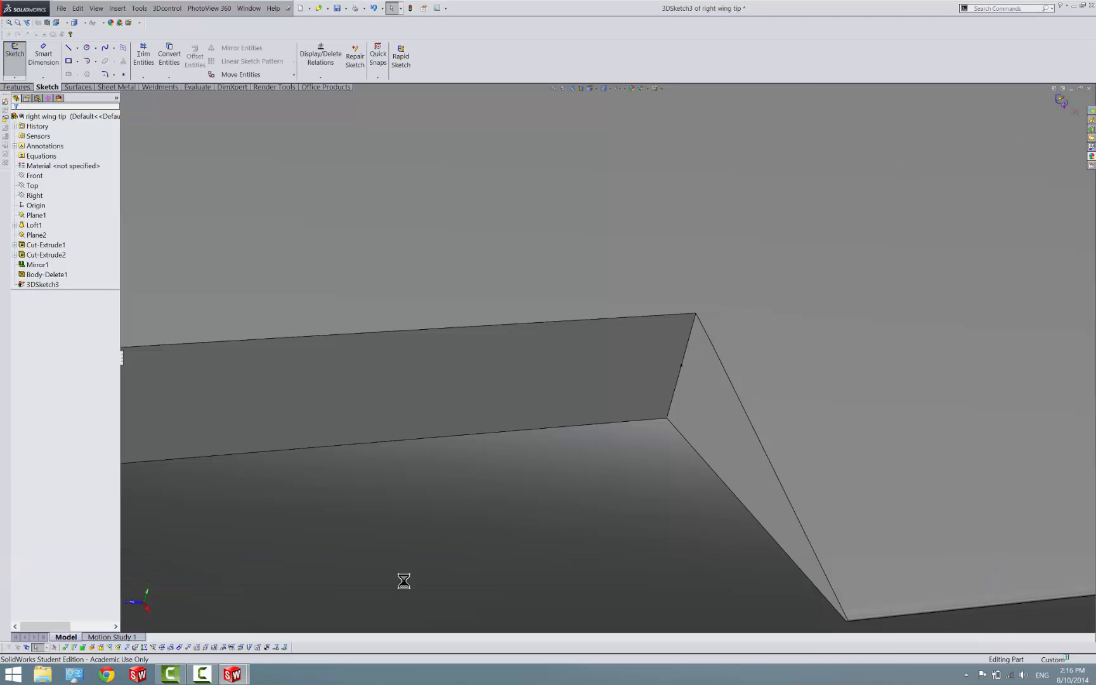
# Return to the Assem2 assembly and mate the right aileron's inboard nose vertex coincident with the midpoint of the wing tip's inboard sketch line
pyautogui.moveTo(245, 676)
pyautogui.click(457, 601)
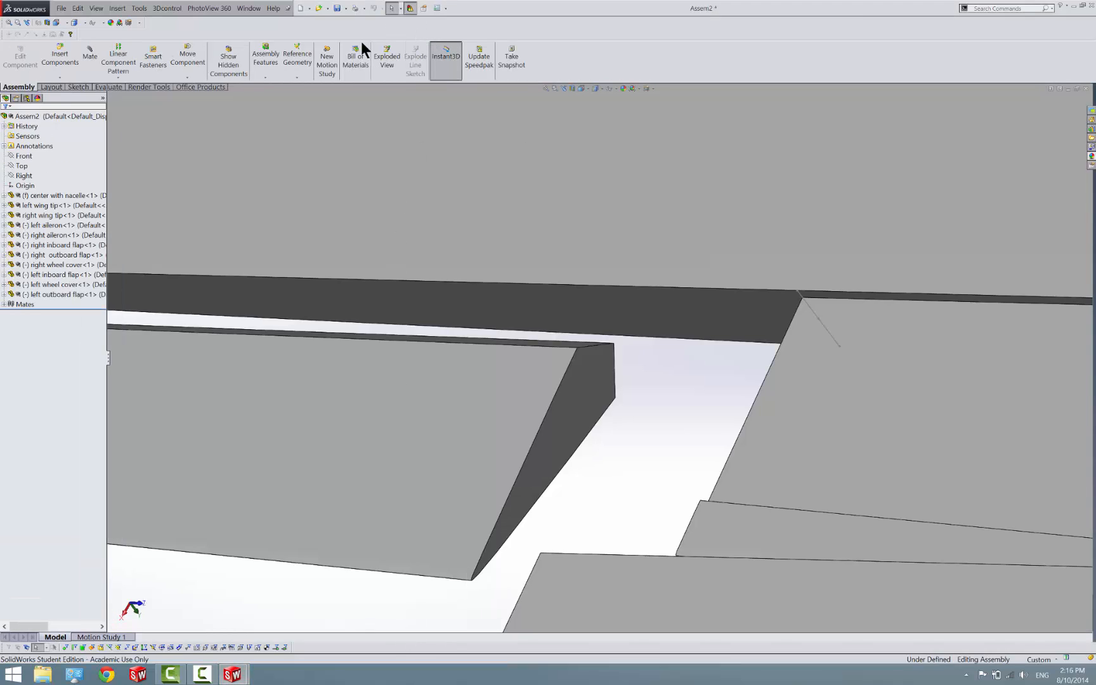
pyautogui.click(614, 344)
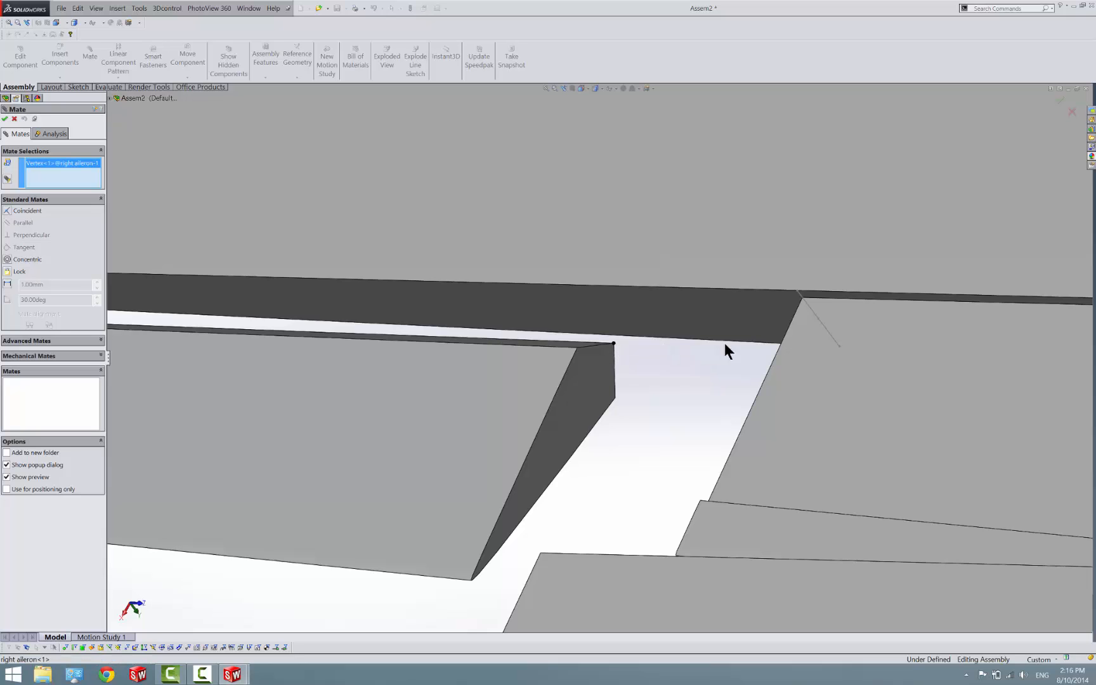
pyautogui.click(819, 318)
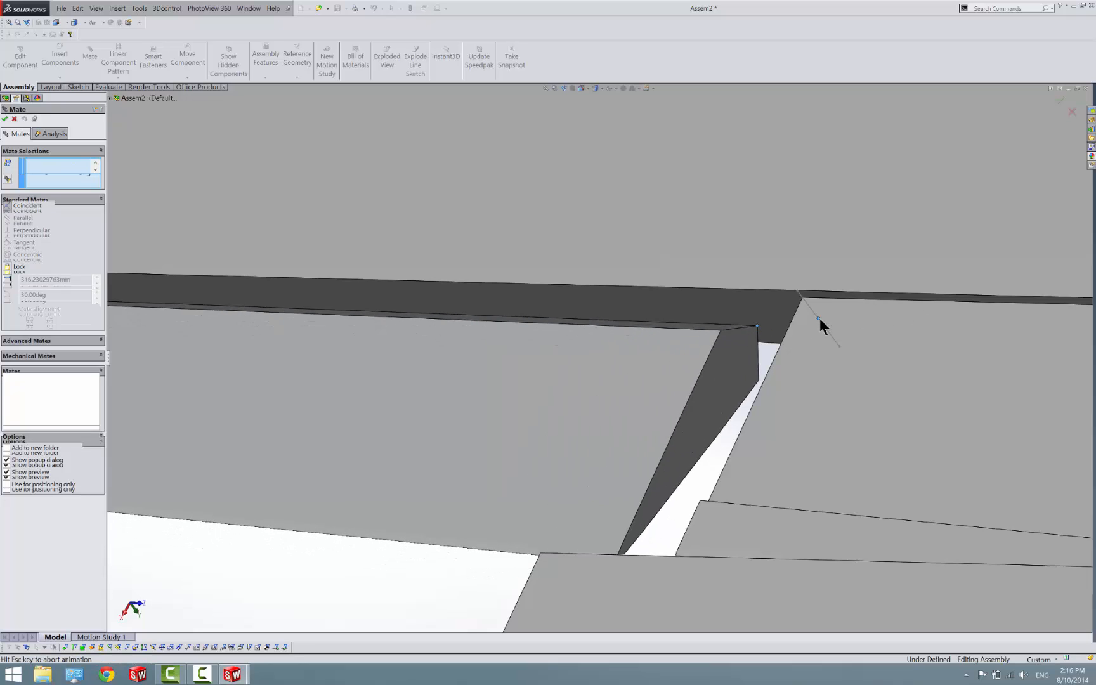
pyautogui.press('Return')
pyautogui.scroll(4, 787, 365)
pyautogui.scroll(-5, 324, 355)
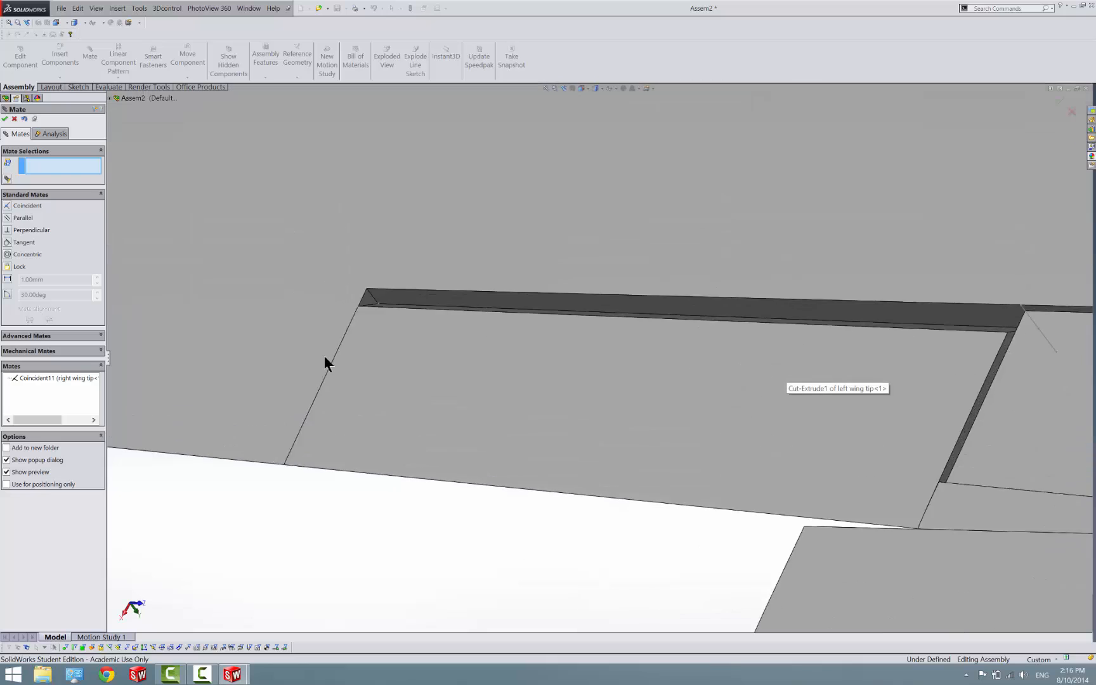
# Mate the right aileron's leading edge coincident with the sketch point at the outboard corner of the wing tip's cutout
pyautogui.moveTo(424, 378); pyautogui.dragTo(442, 380)
pyautogui.moveTo(442, 381); pyautogui.dragTo(498, 350, button='middle')
pyautogui.scroll(-1, 514, 321)
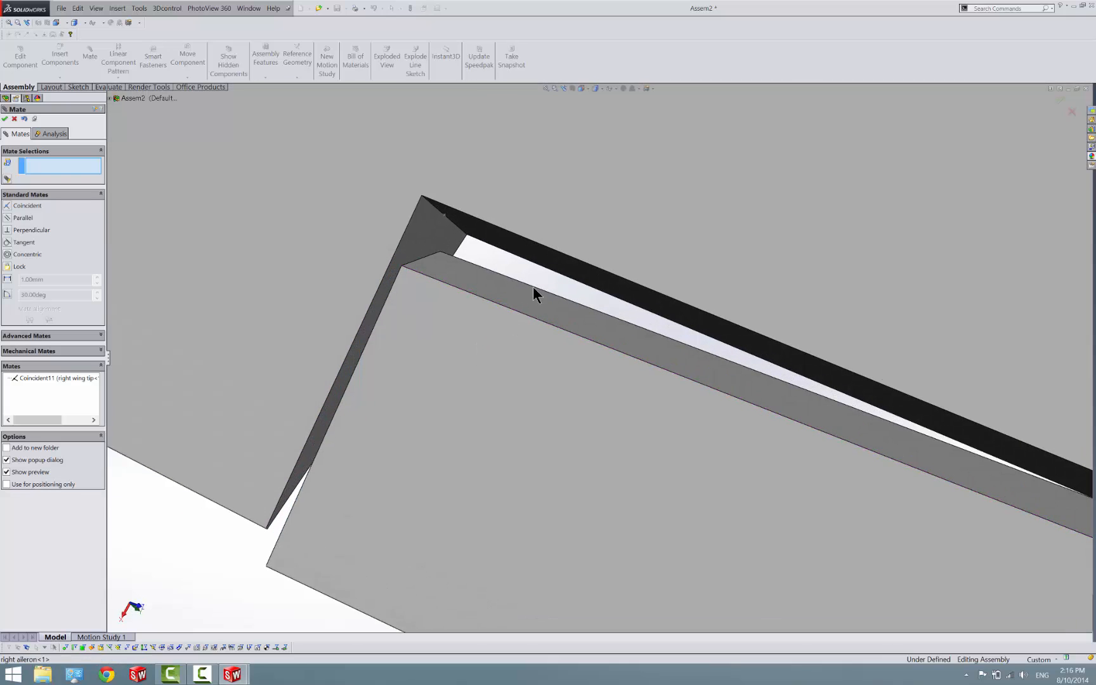
pyautogui.click(532, 287)
pyautogui.click(522, 294)
pyautogui.click(525, 283)
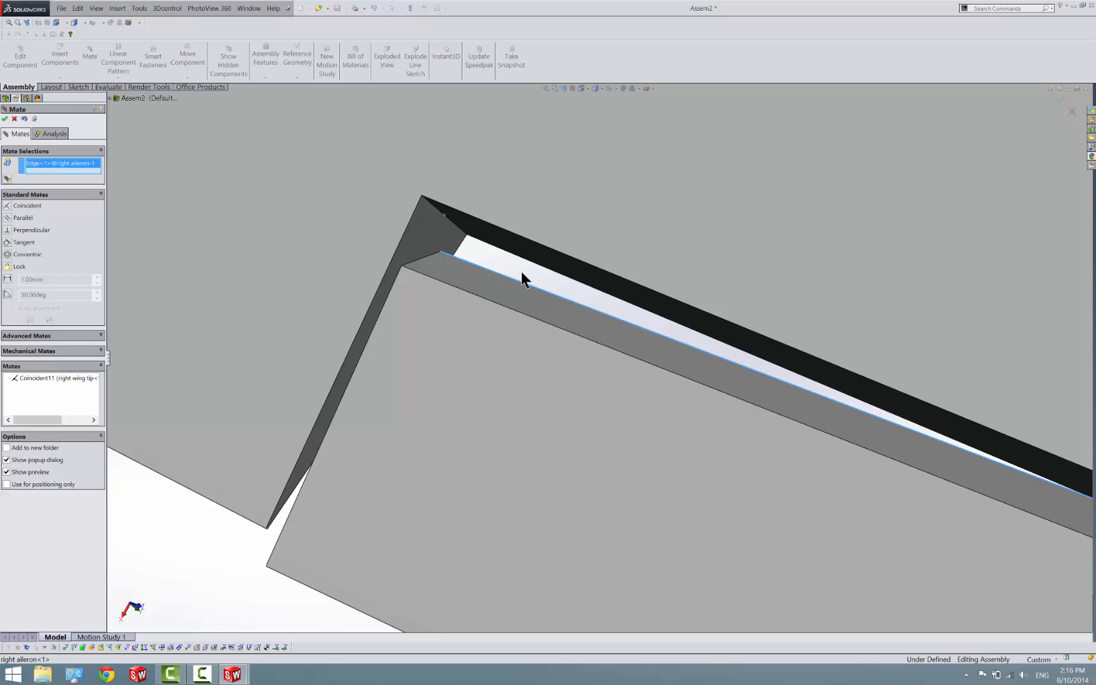
pyautogui.click(445, 215)
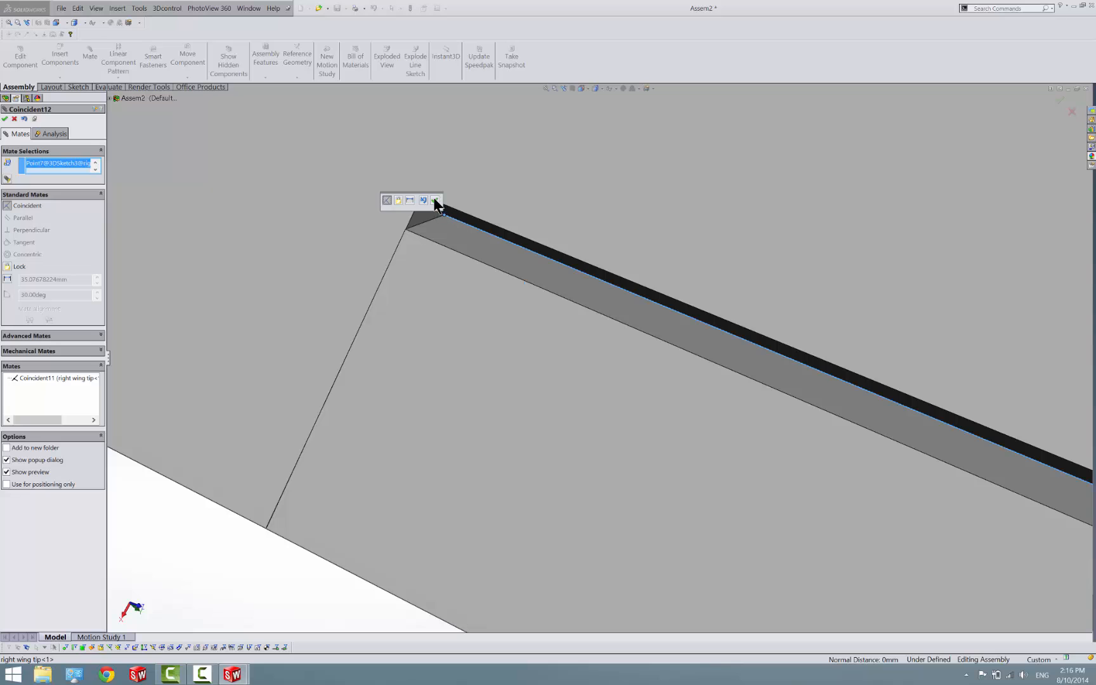
pyautogui.click(437, 203)
pyautogui.scroll(3, 440, 220)
pyautogui.scroll(2, 609, 431)
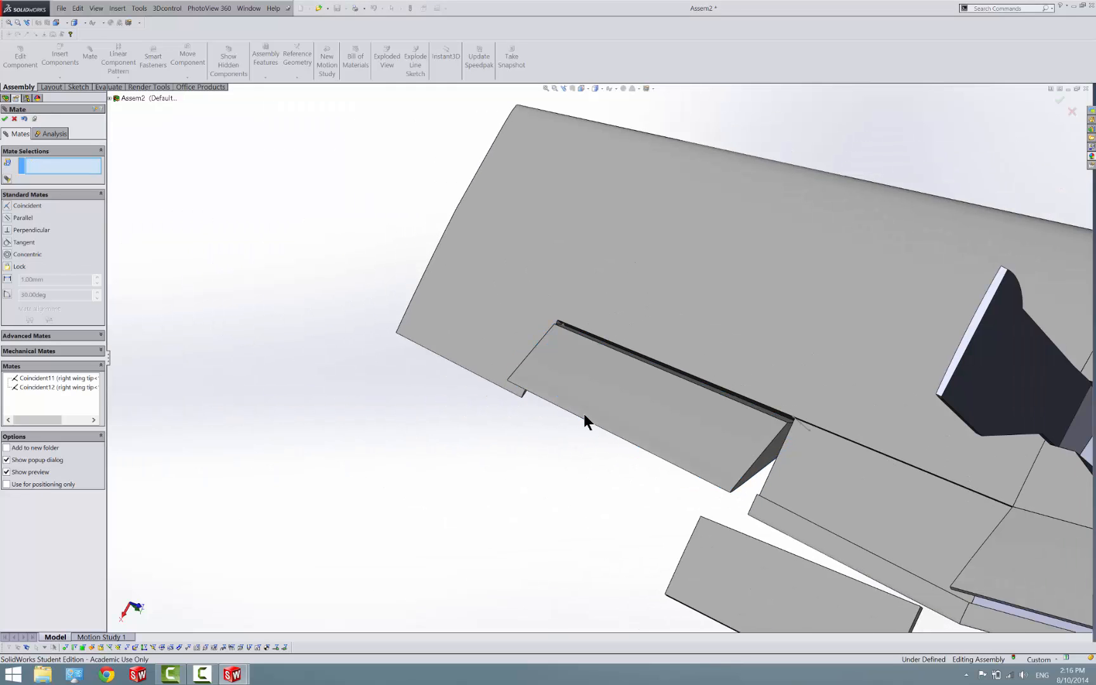
# Mate the right outboard flap's forward outboard corner coincident with the right wing tip's corner at the inboard end of the aileron cutout
pyautogui.scroll(-5, 706, 519)
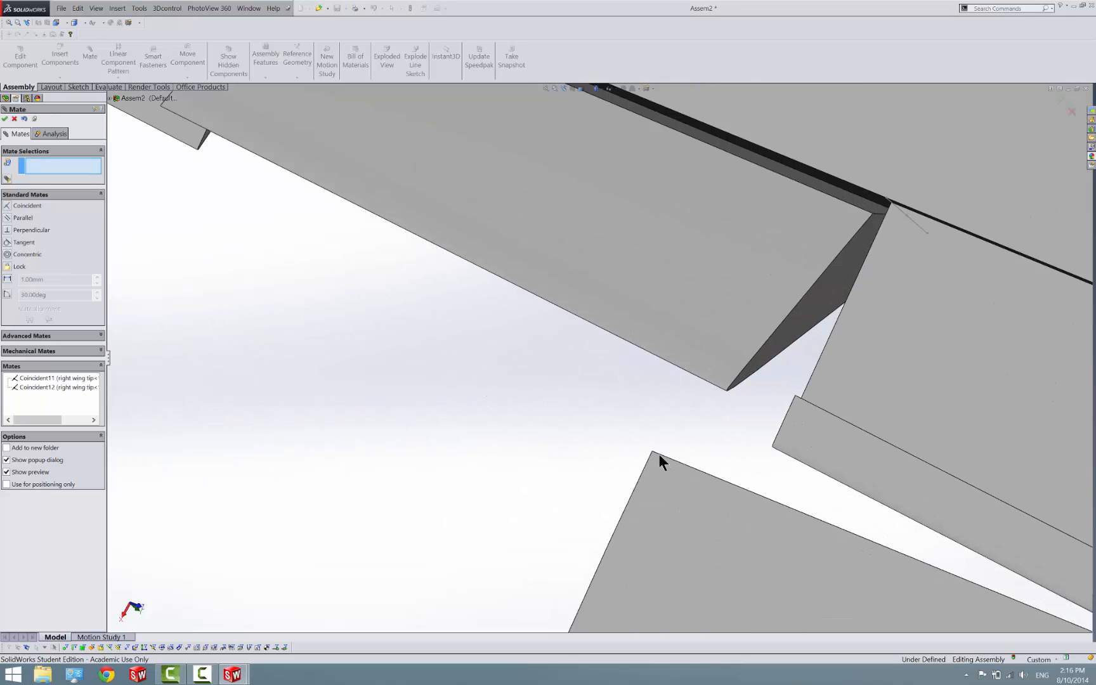
pyautogui.click(652, 451)
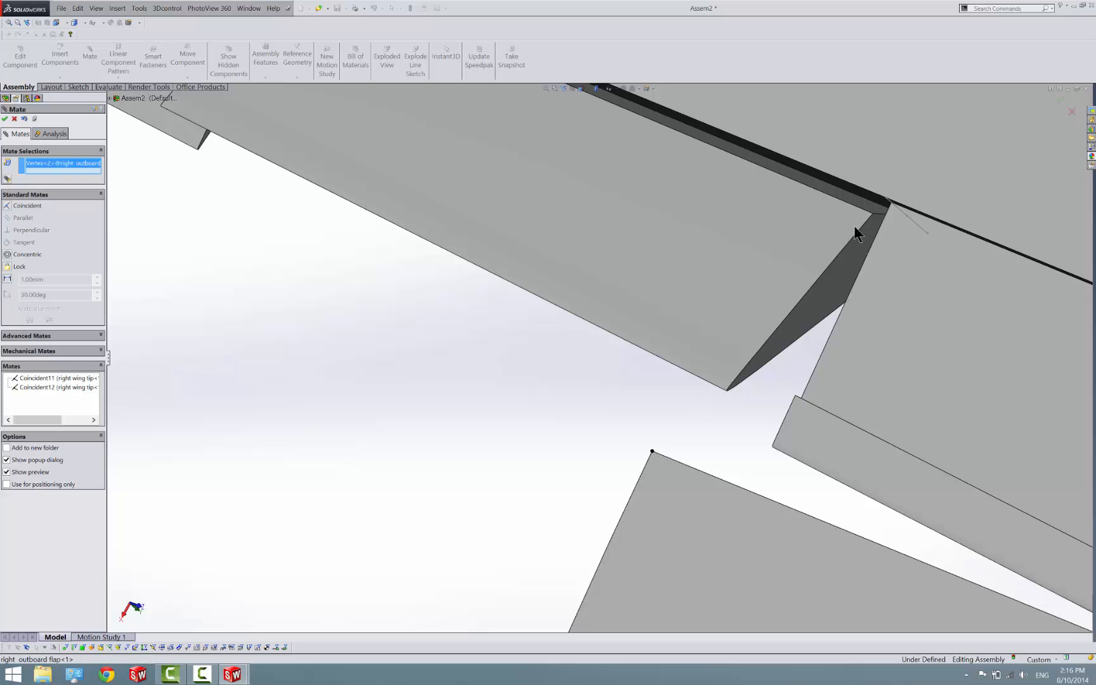
pyautogui.click(888, 198)
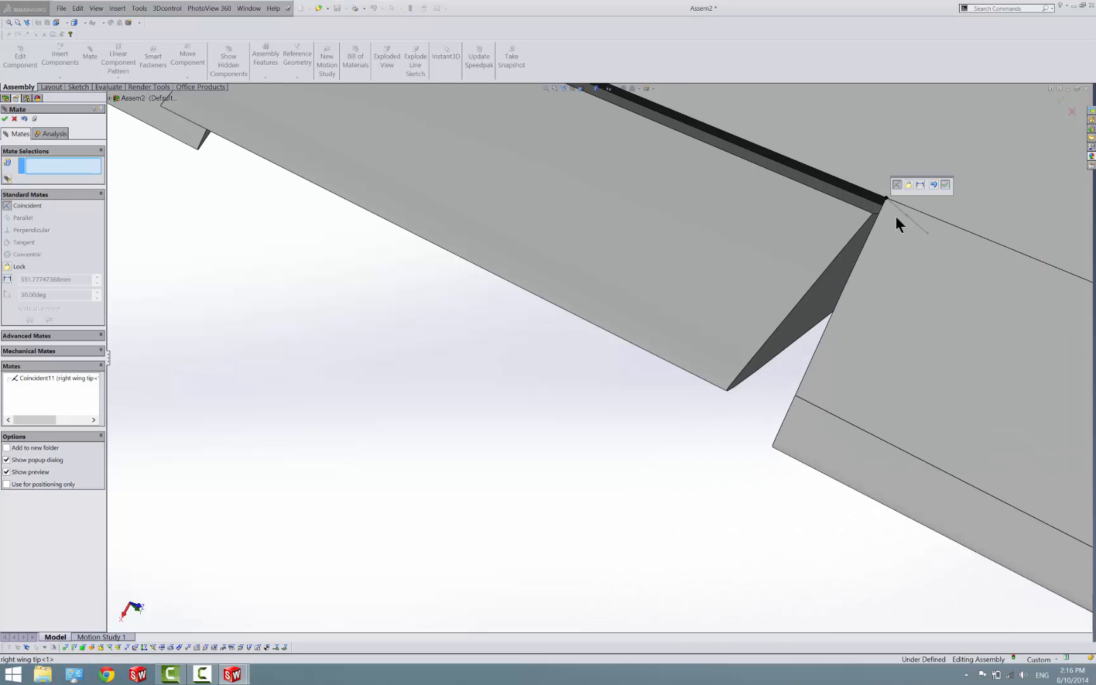
# Mate the right outboard flap's forward edge coincident with the center part's corner vertex at the wing joint
pyautogui.scroll(5, 810, 311)
pyautogui.scroll(-4, 870, 399)
pyautogui.moveTo(884, 377); pyautogui.dragTo(865, 404)
pyautogui.scroll(-2, 952, 347)
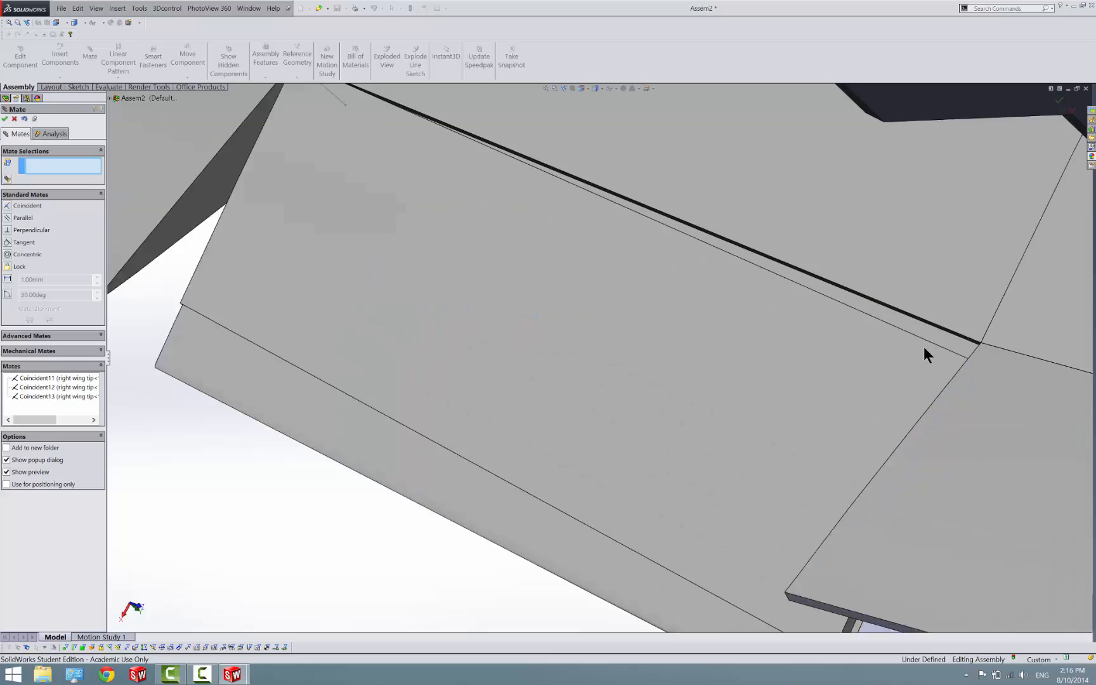
pyautogui.scroll(-2, 919, 355)
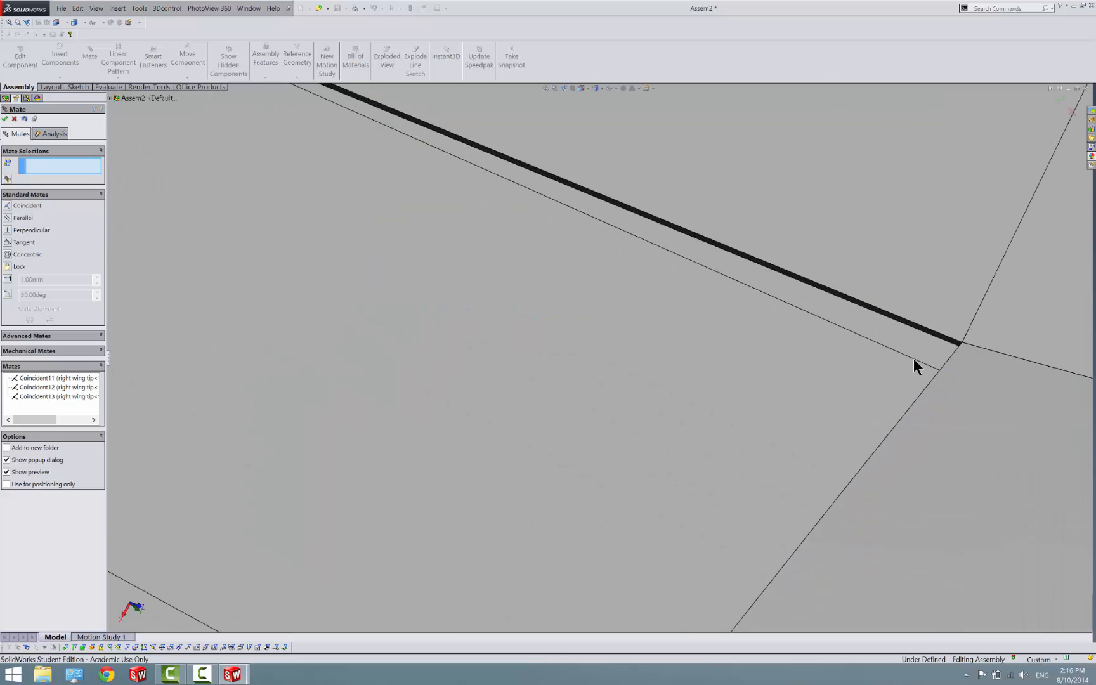
pyautogui.click(913, 357)
pyautogui.click(962, 342)
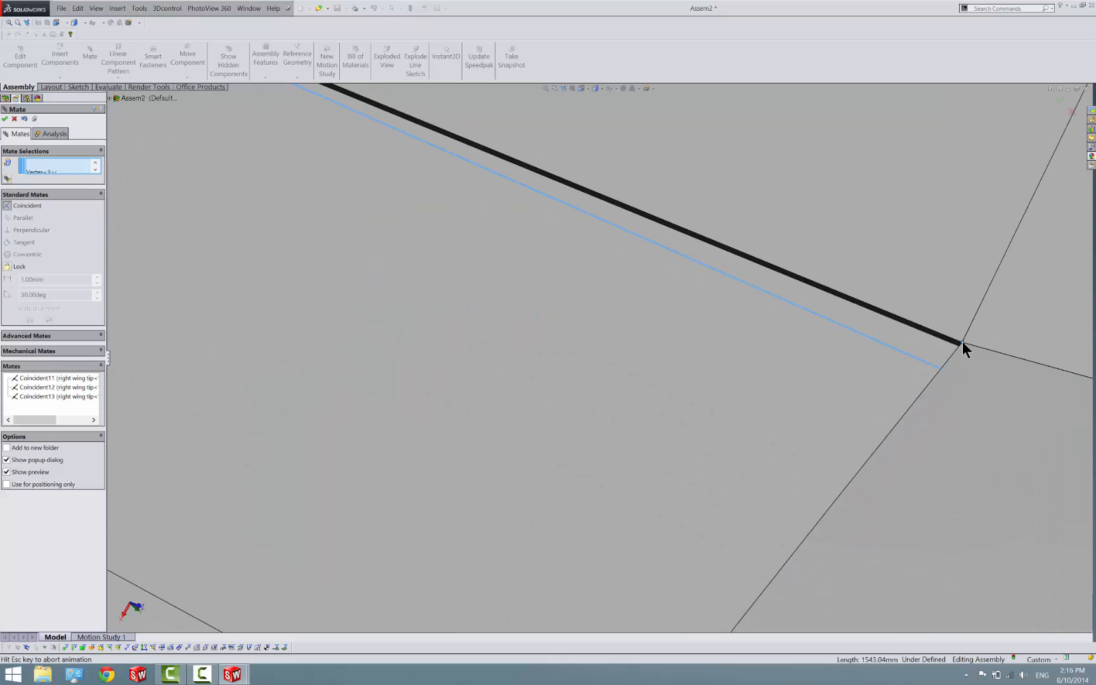
pyautogui.click(1007, 337)
pyautogui.scroll(3, 588, 431)
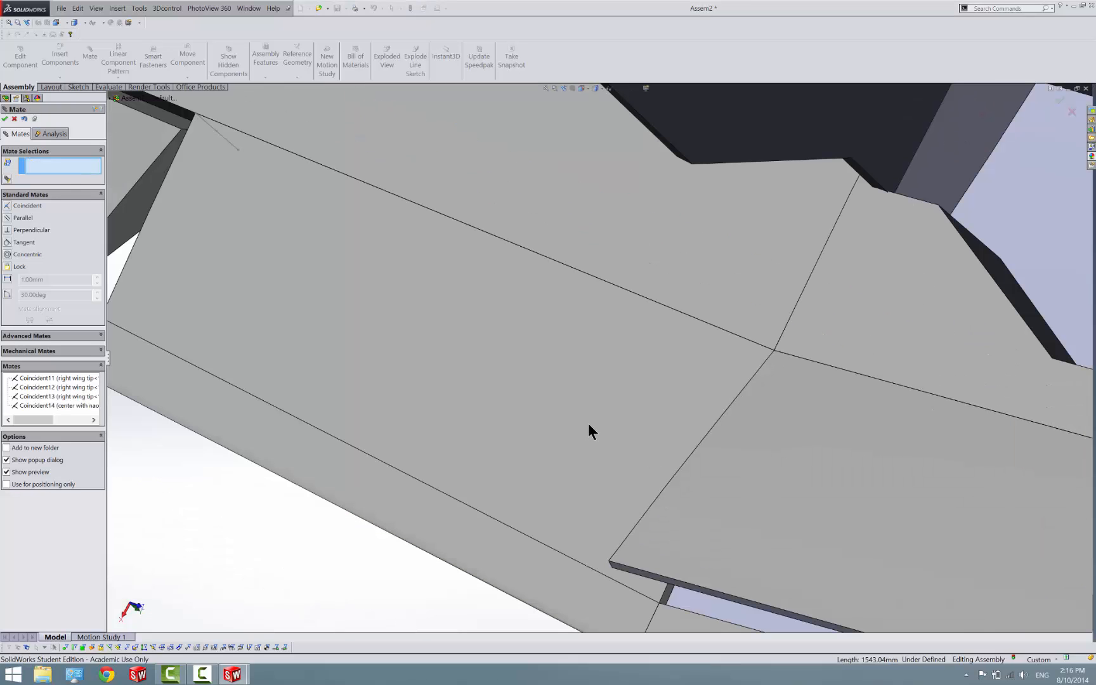
# End the mating command and open the left wing tip part from the assembly
pyautogui.scroll(3, 409, 559)
pyautogui.moveTo(413, 541); pyautogui.dragTo(552, 517, button='middle')
pyautogui.moveTo(571, 498); pyautogui.dragTo(686, 529, button='middle')
pyautogui.scroll(-2, 888, 431)
pyautogui.click(888, 432)
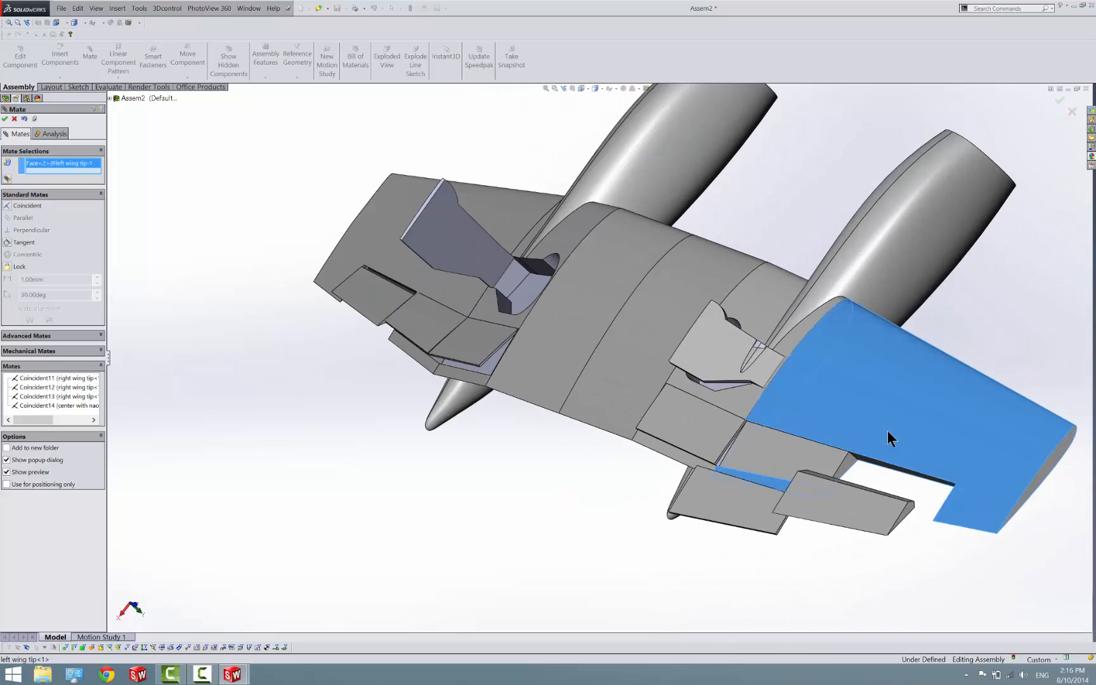
pyautogui.rightClick(888, 432)
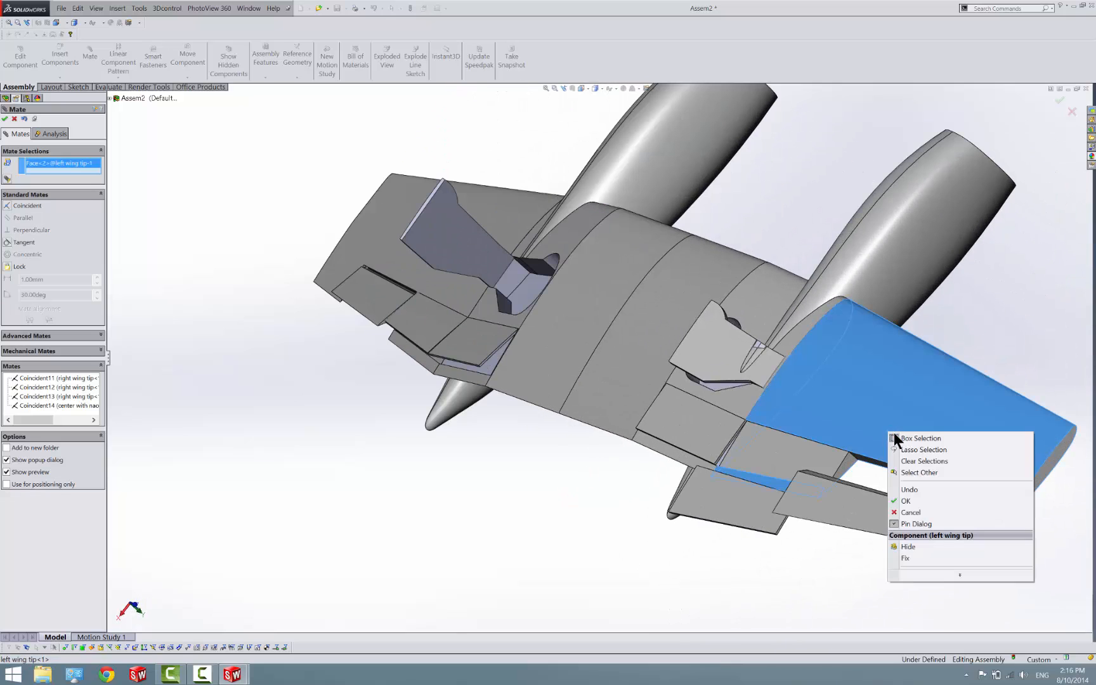
pyautogui.click(5, 119)
pyautogui.click(14, 119)
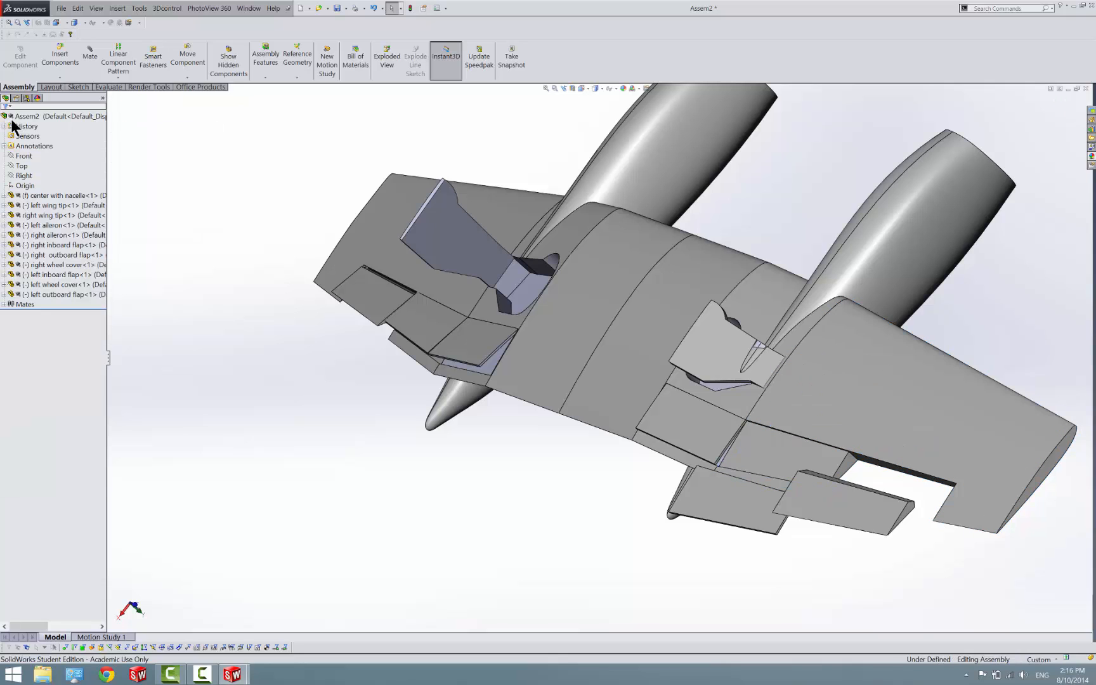
pyautogui.click(919, 368)
pyautogui.rightClick(919, 367)
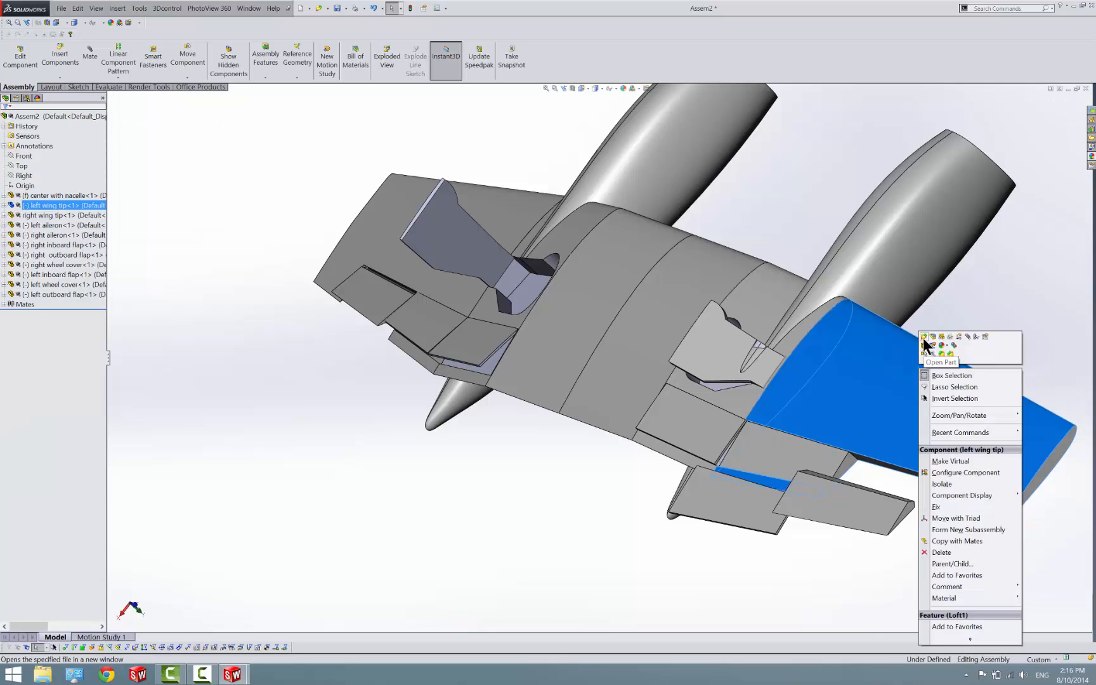
pyautogui.click(924, 354)
# Start a 3D sketch in the left wing tip and place a point midway along the short vertical edge at the aileron cutout's outboard end
pyautogui.scroll(5, 653, 404)
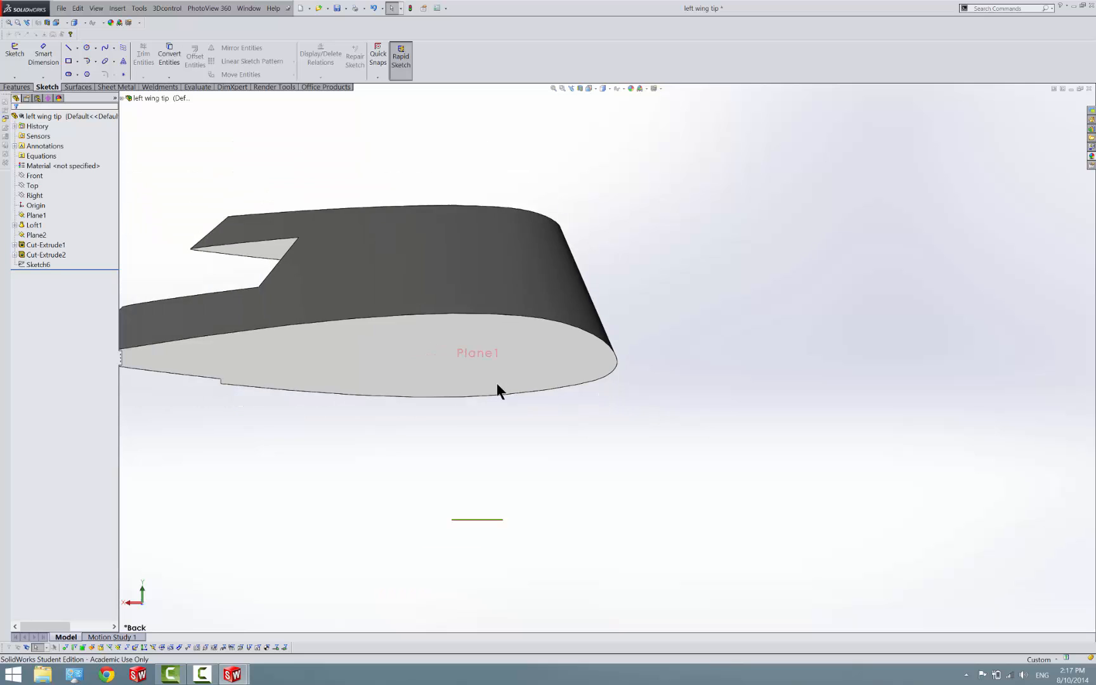
pyautogui.moveTo(497, 365); pyautogui.dragTo(602, 422, button='middle')
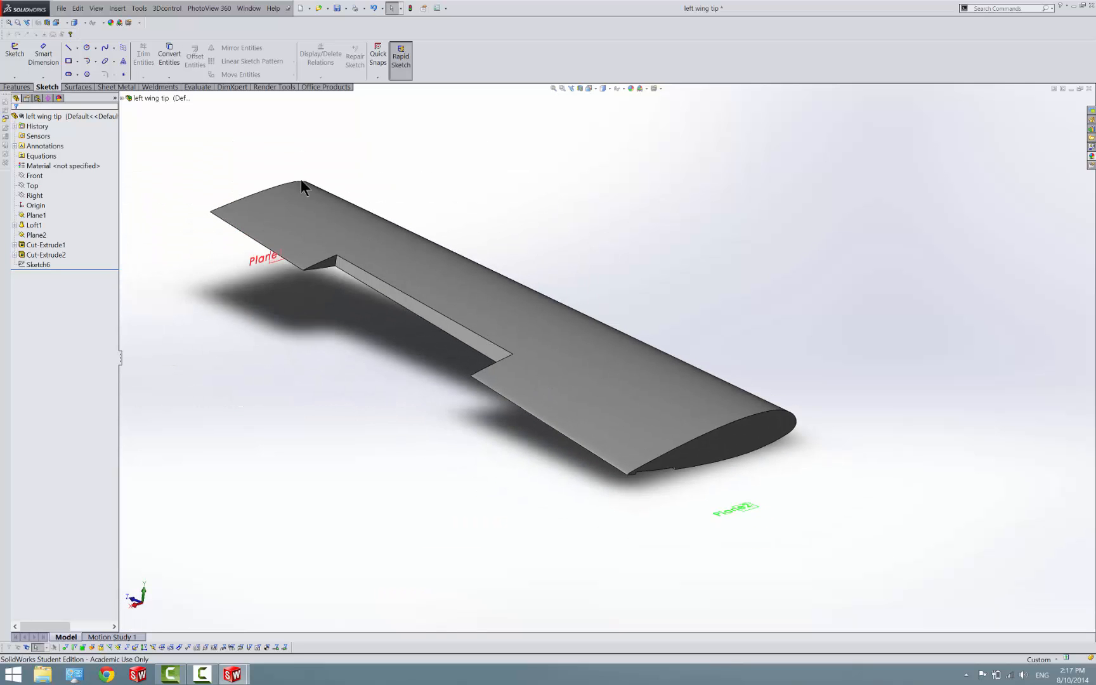
pyautogui.click(10, 78)
pyautogui.click(17, 98)
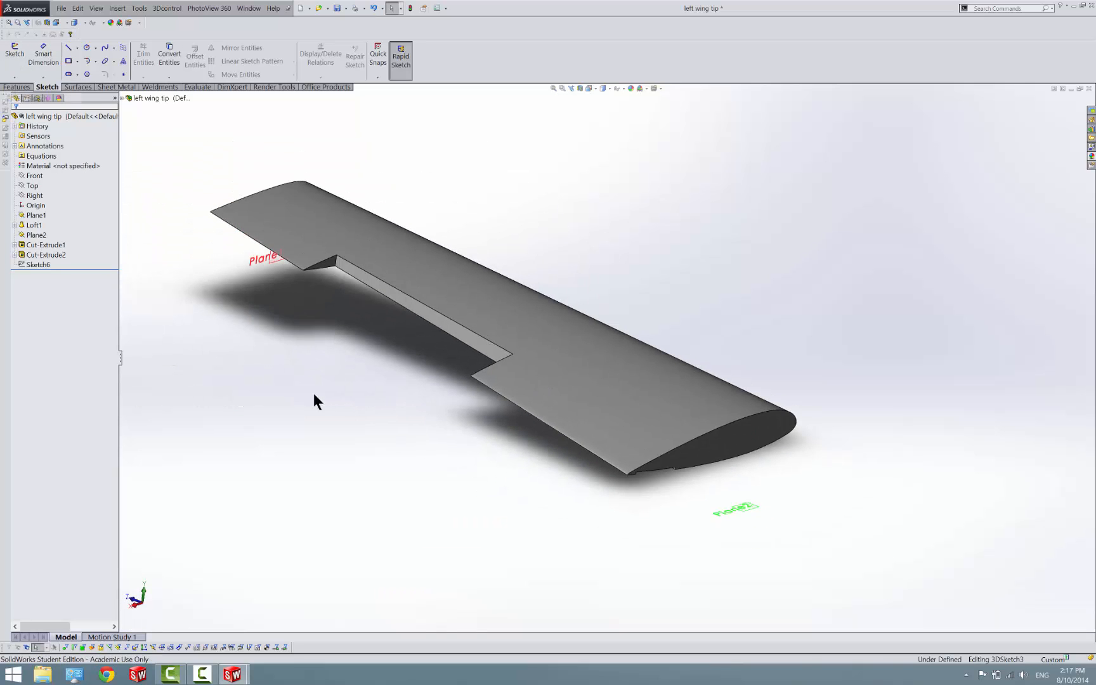
pyautogui.click(69, 51)
pyautogui.scroll(-5, 282, 267)
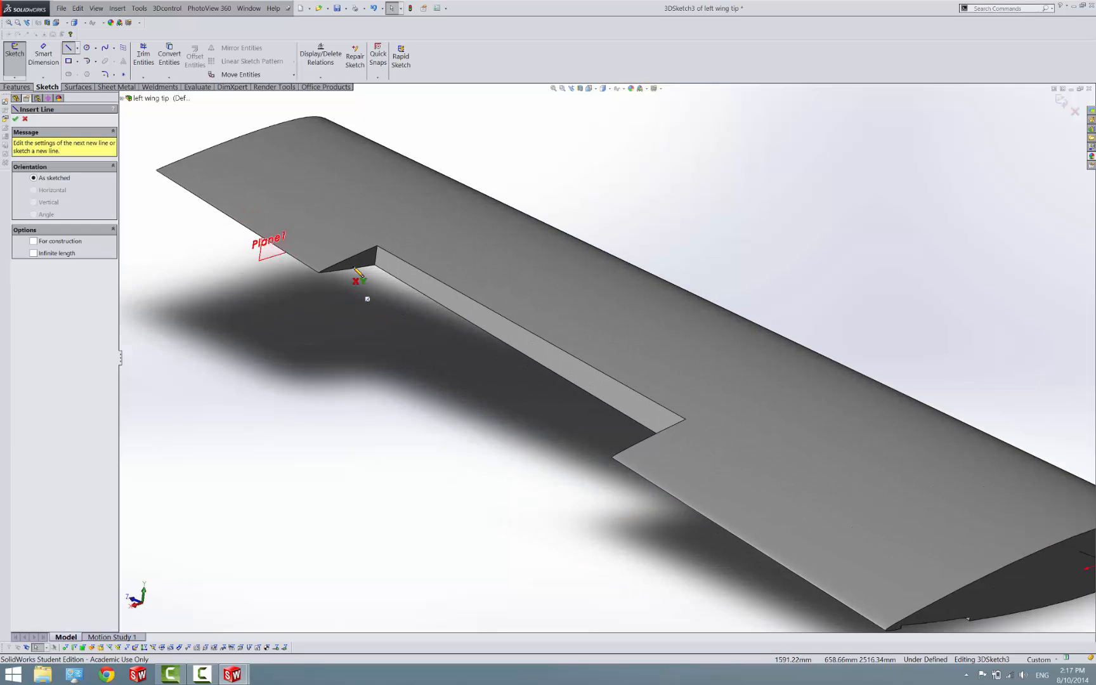
pyautogui.click(420, 241)
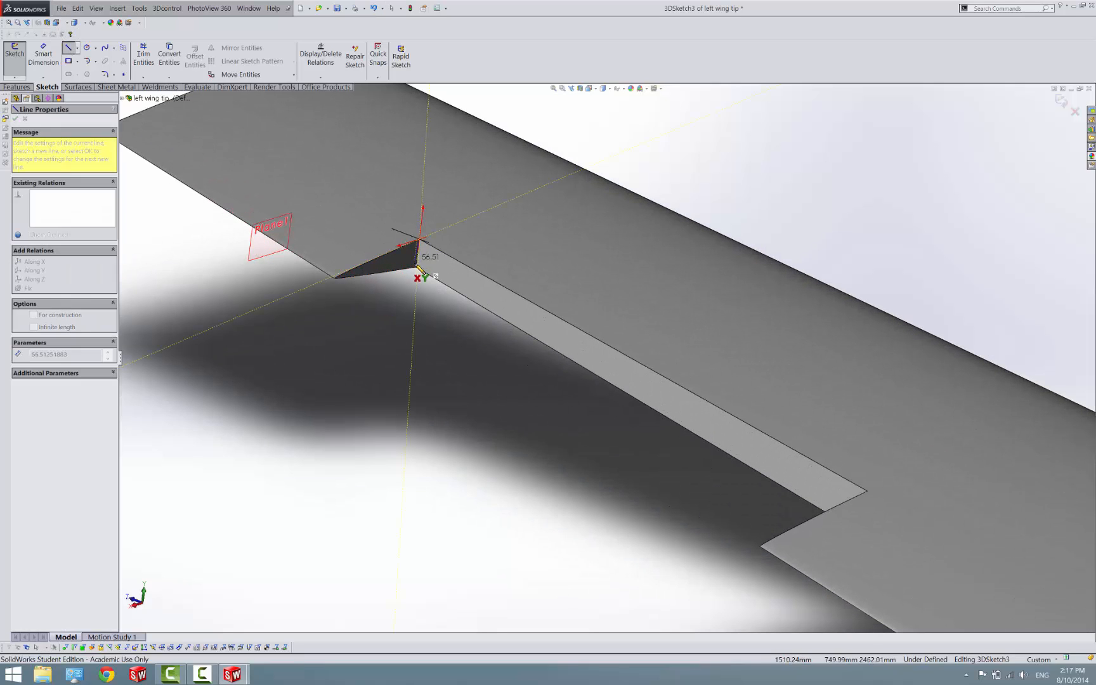
pyautogui.press('Escape')
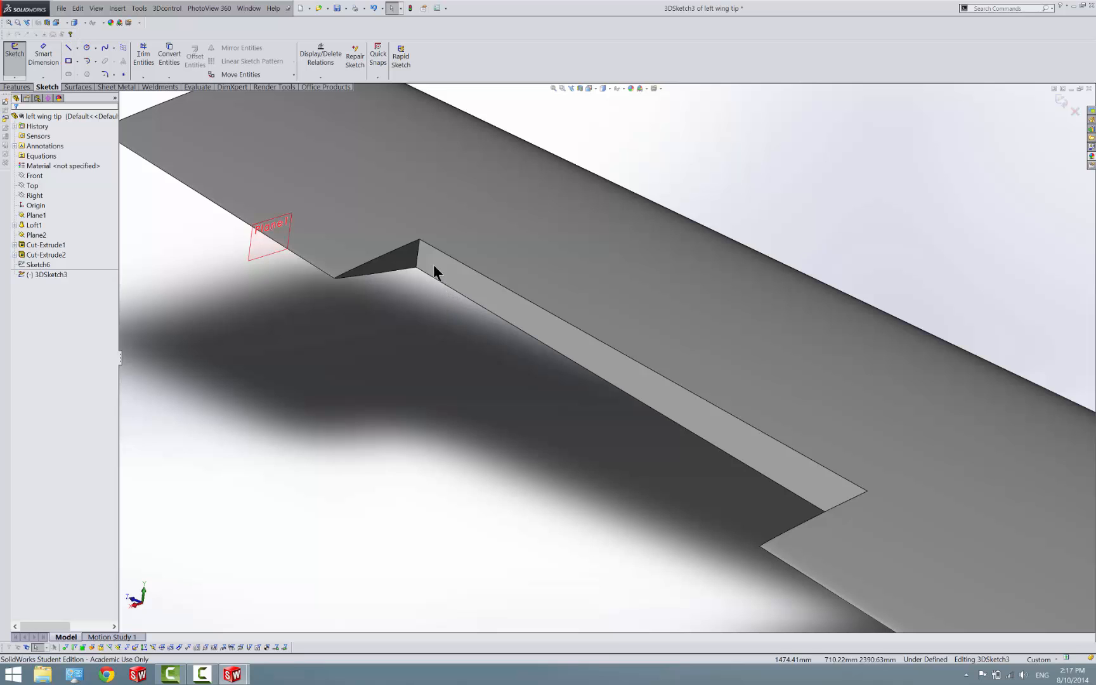
pyautogui.click(123, 74)
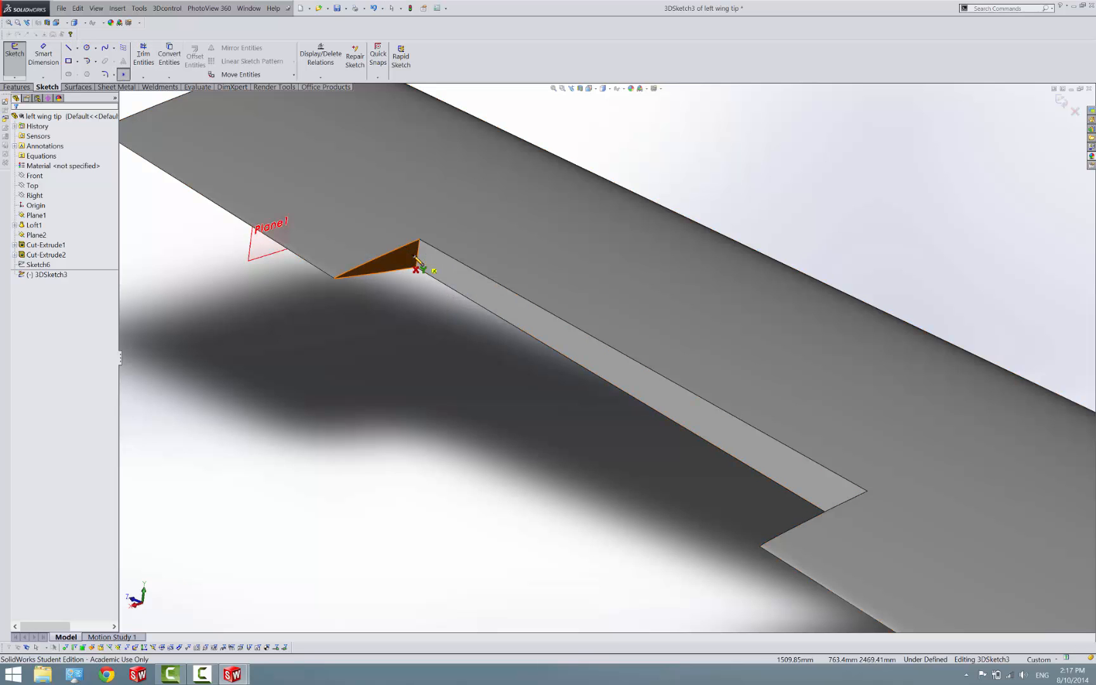
pyautogui.click(418, 265)
pyautogui.press('Escape')
pyautogui.scroll(5, 504, 290)
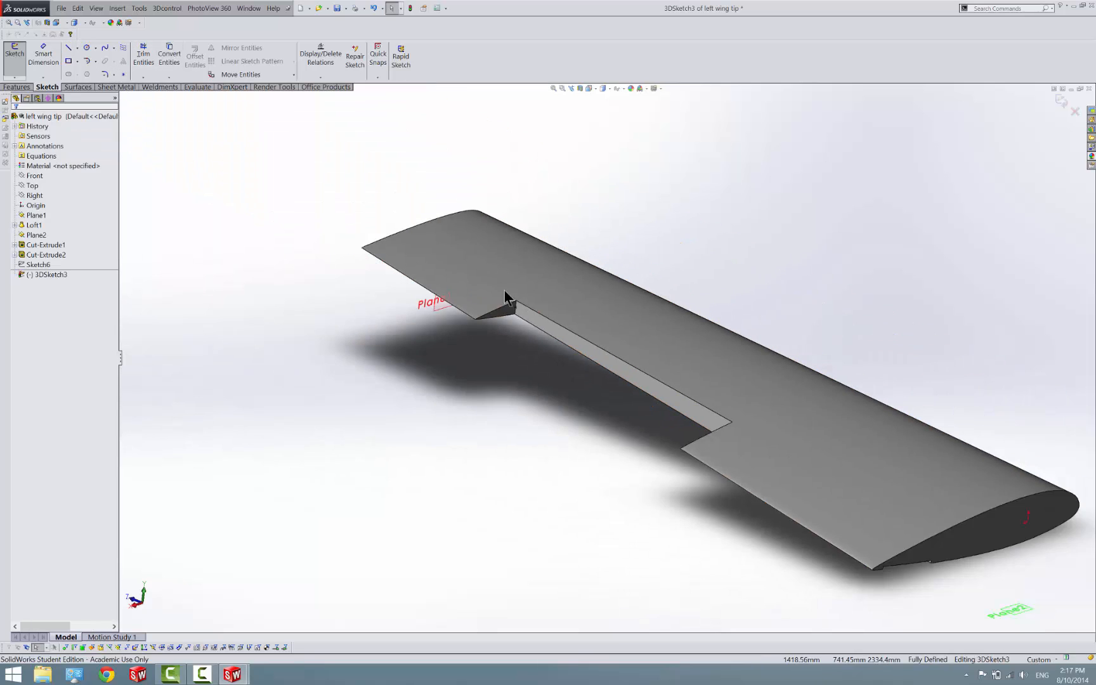
# Sketch a line about 119 mm long down the corner at the aileron cutout's inboard end and place a point at its midpoint
pyautogui.moveTo(775, 424); pyautogui.dragTo(857, 468, button='middle')
pyautogui.moveTo(733, 477); pyautogui.dragTo(712, 452, button='right')
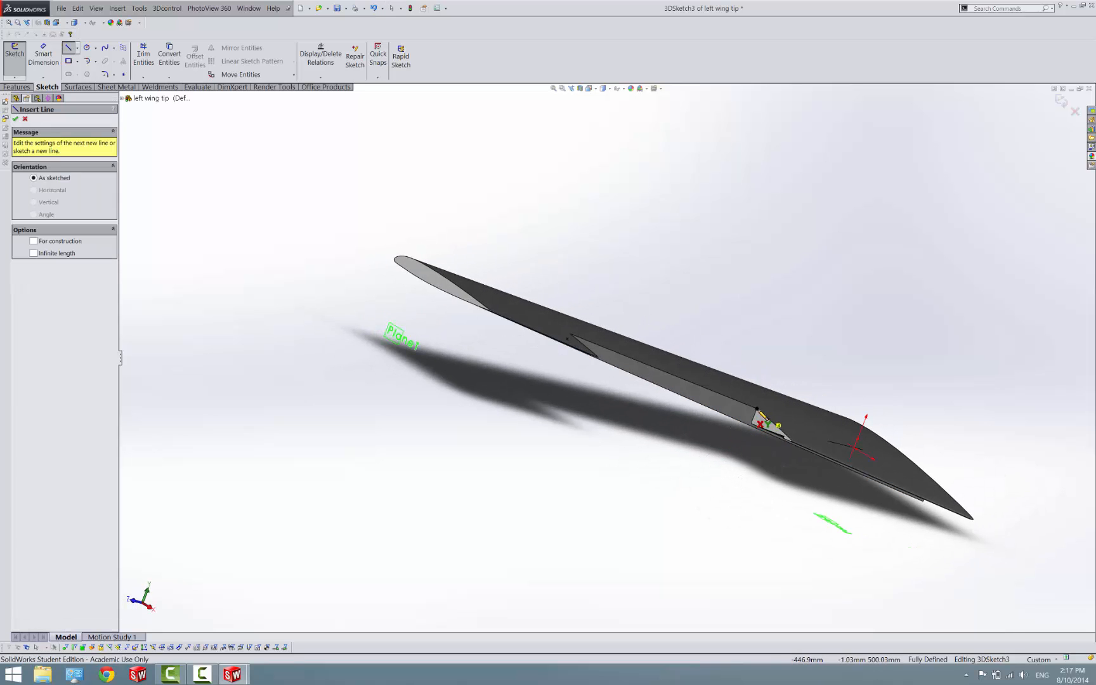
pyautogui.scroll(-3, 762, 416)
pyautogui.click(727, 399)
pyautogui.scroll(-5, 731, 422)
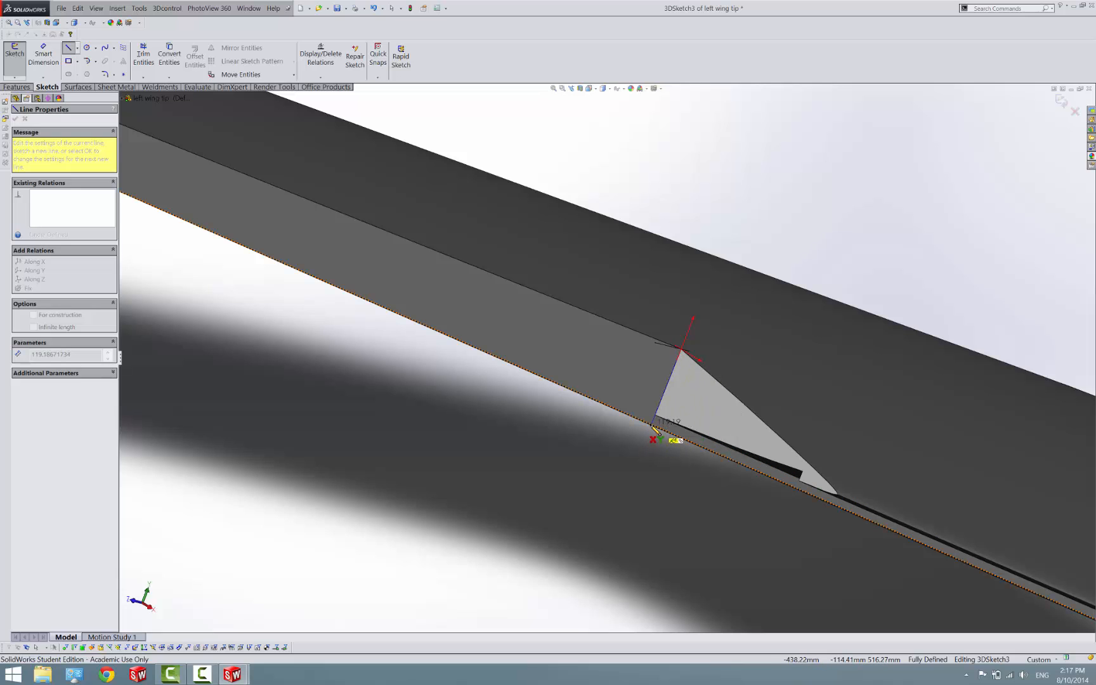
pyautogui.click(654, 423)
pyautogui.press('Escape')
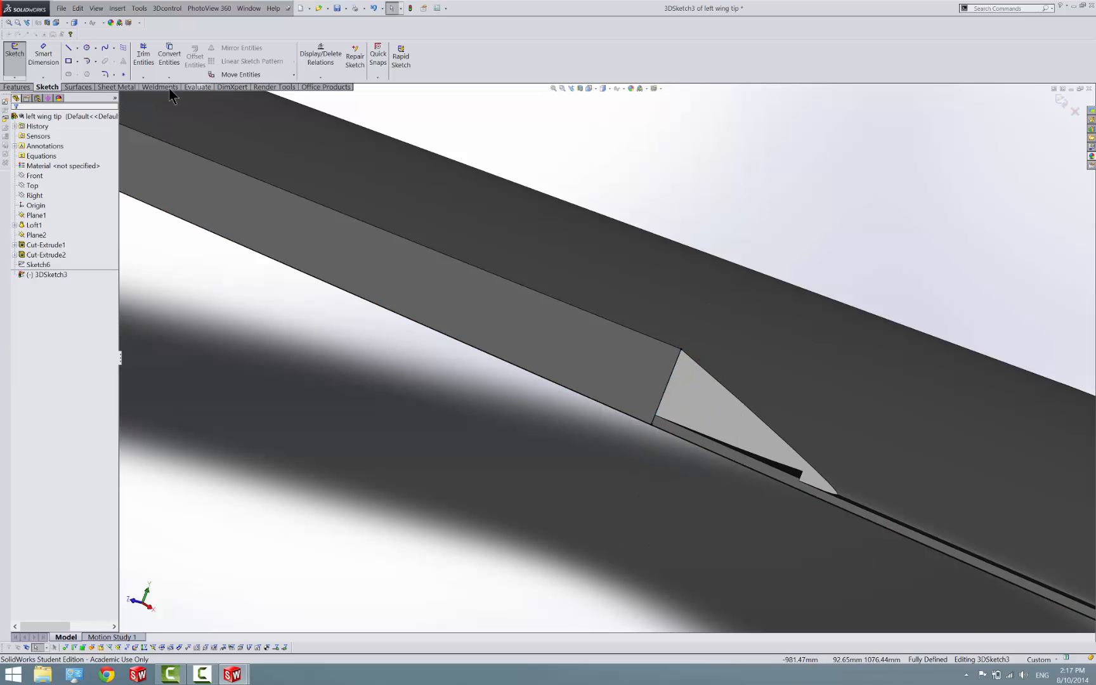
pyautogui.click(123, 74)
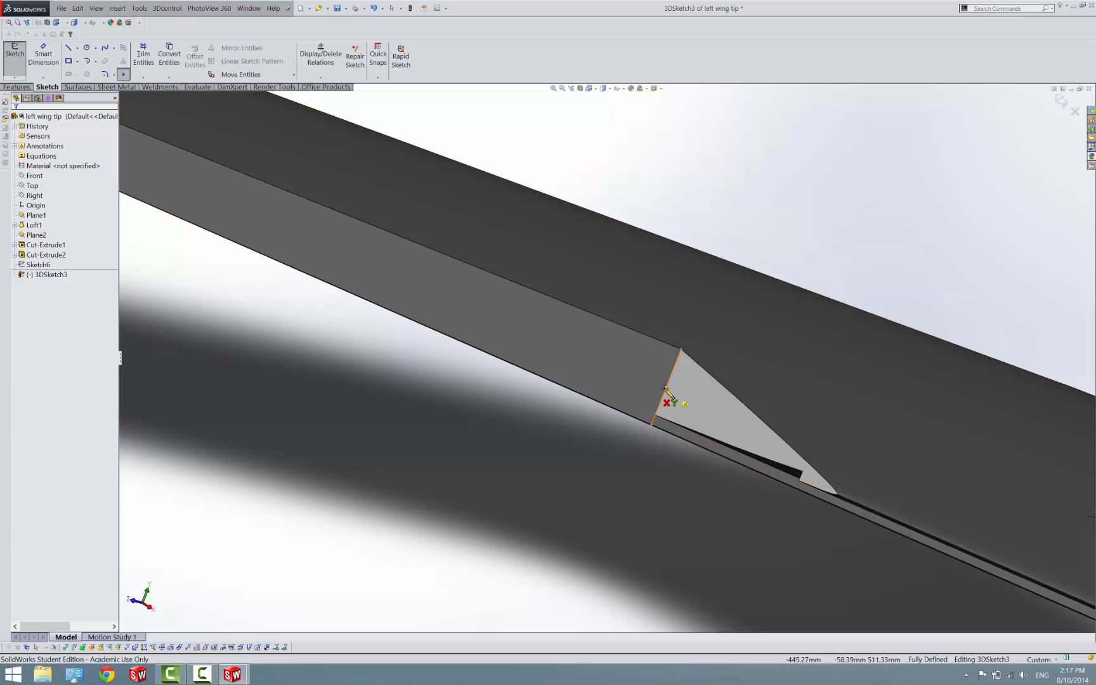
pyautogui.click(665, 387)
pyautogui.press('Escape')
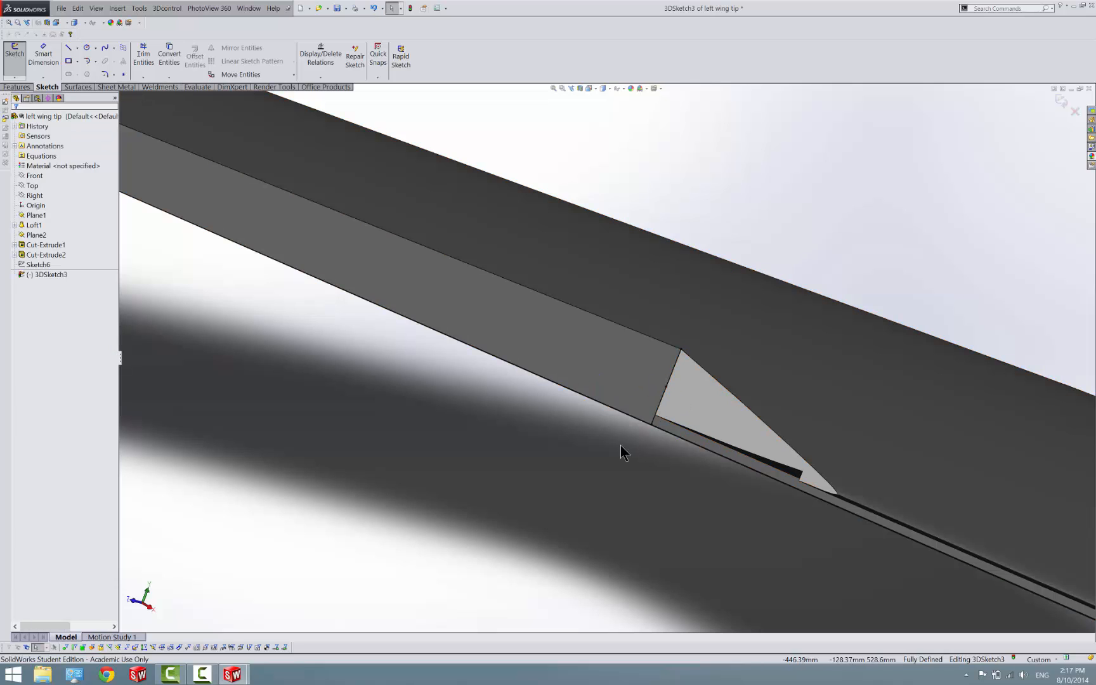
# Finish the 3D sketch and switch back to the Assem2 assembly window
pyautogui.click(1060, 99)
pyautogui.moveTo(235, 674)
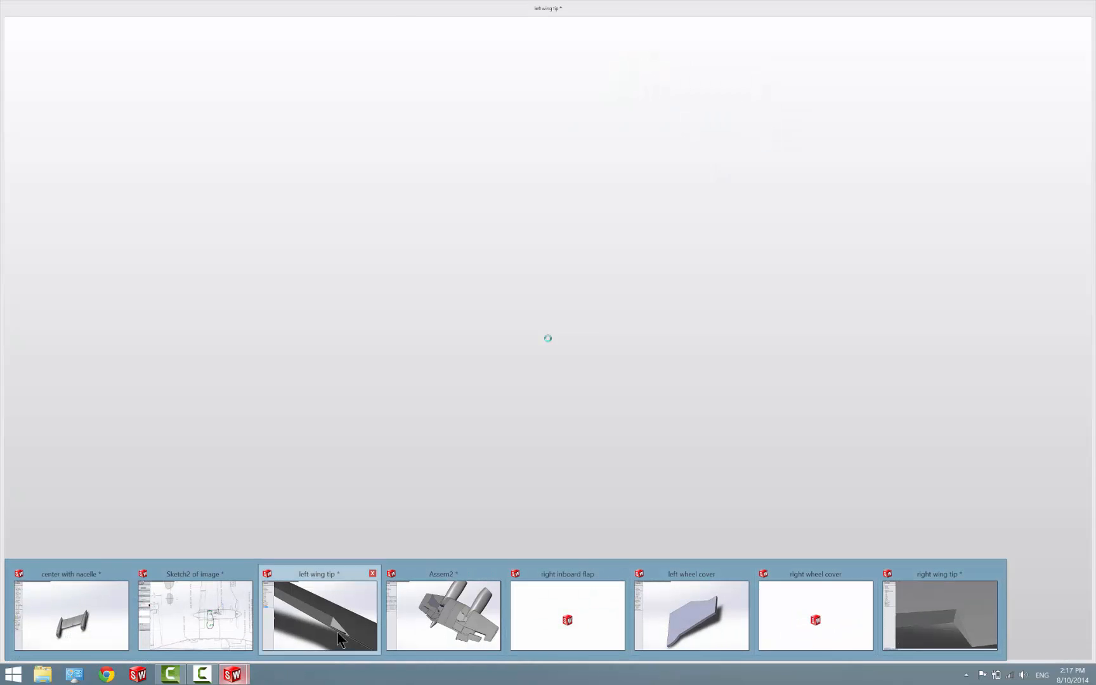
pyautogui.click(331, 635)
pyautogui.moveTo(233, 675)
pyautogui.click(440, 628)
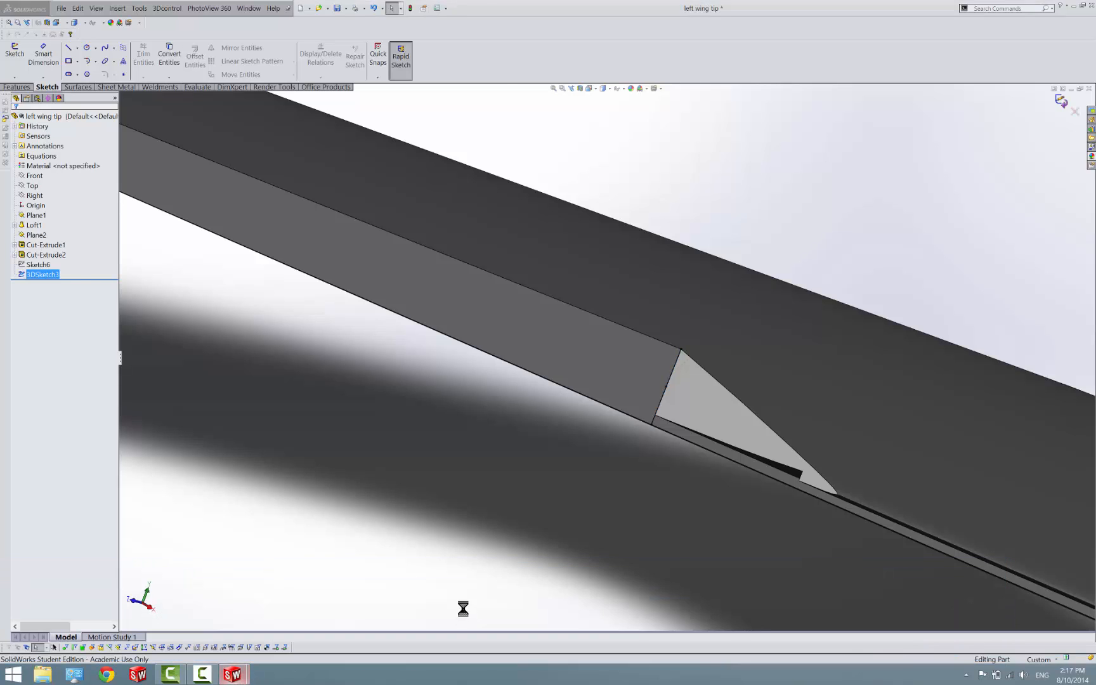
# Mate the left aileron's forward inboard corner coincident with the sketch point at the inboard end of the left wing tip's cutout
pyautogui.scroll(-5, 857, 500)
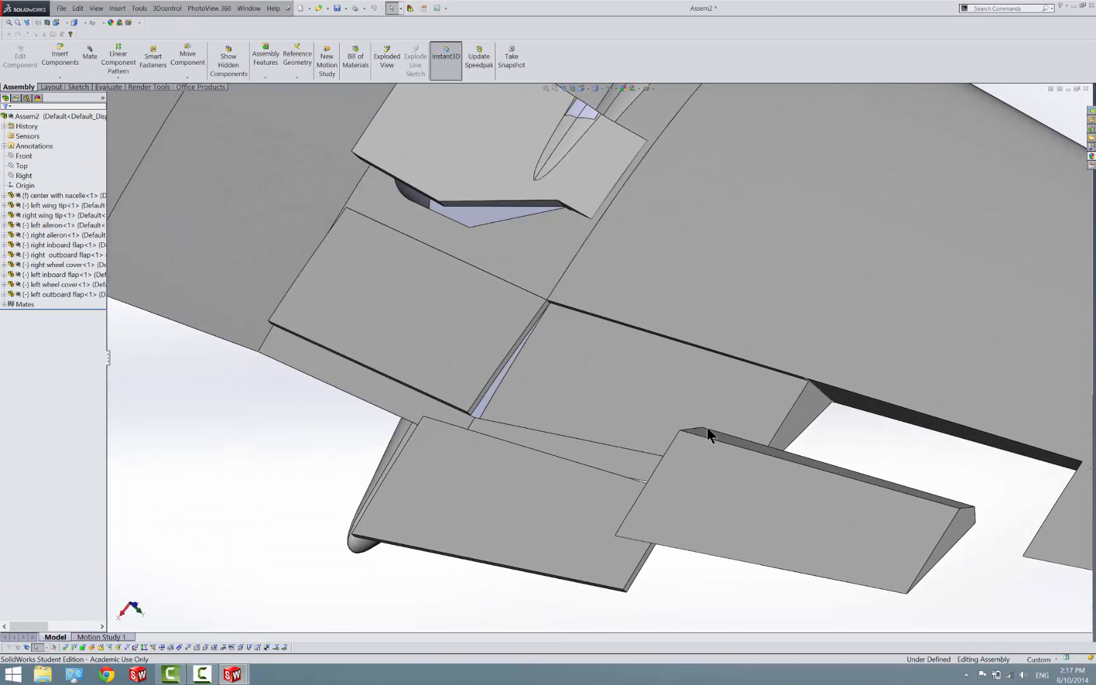
pyautogui.click(90, 56)
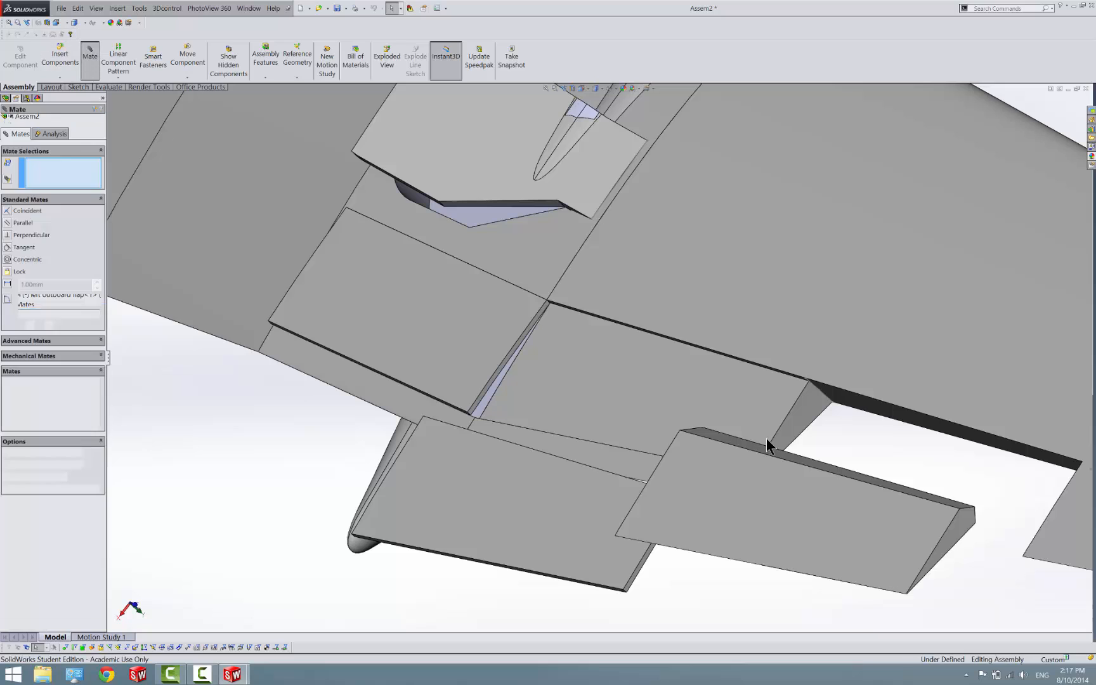
pyautogui.click(702, 427)
pyautogui.scroll(-5, 703, 427)
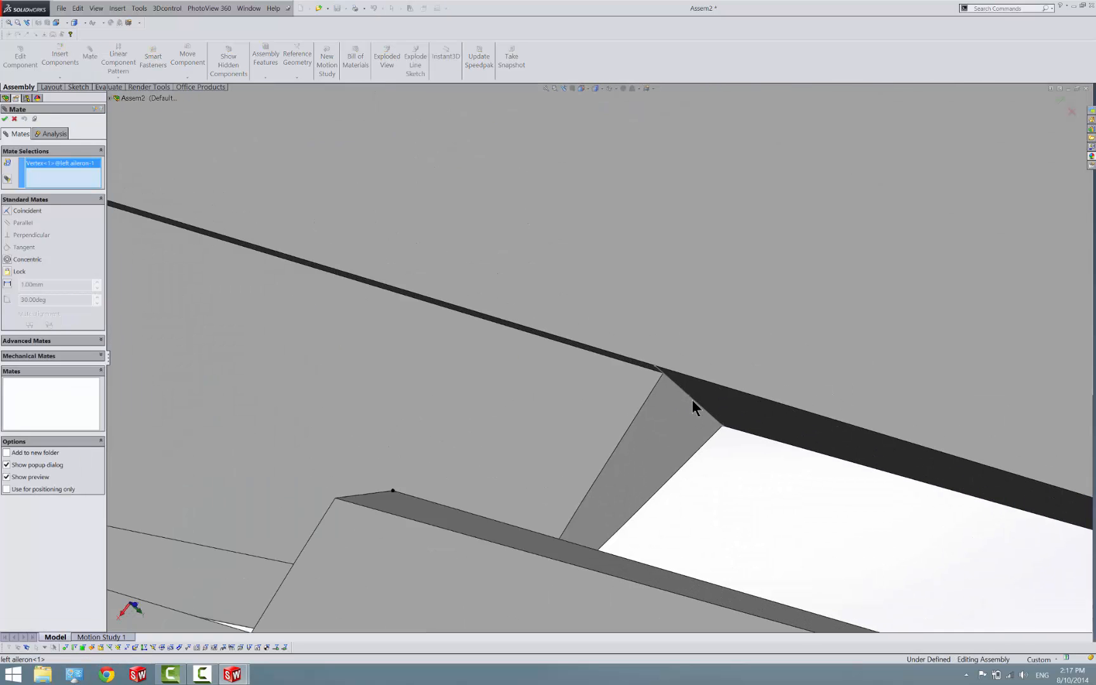
pyautogui.click(686, 395)
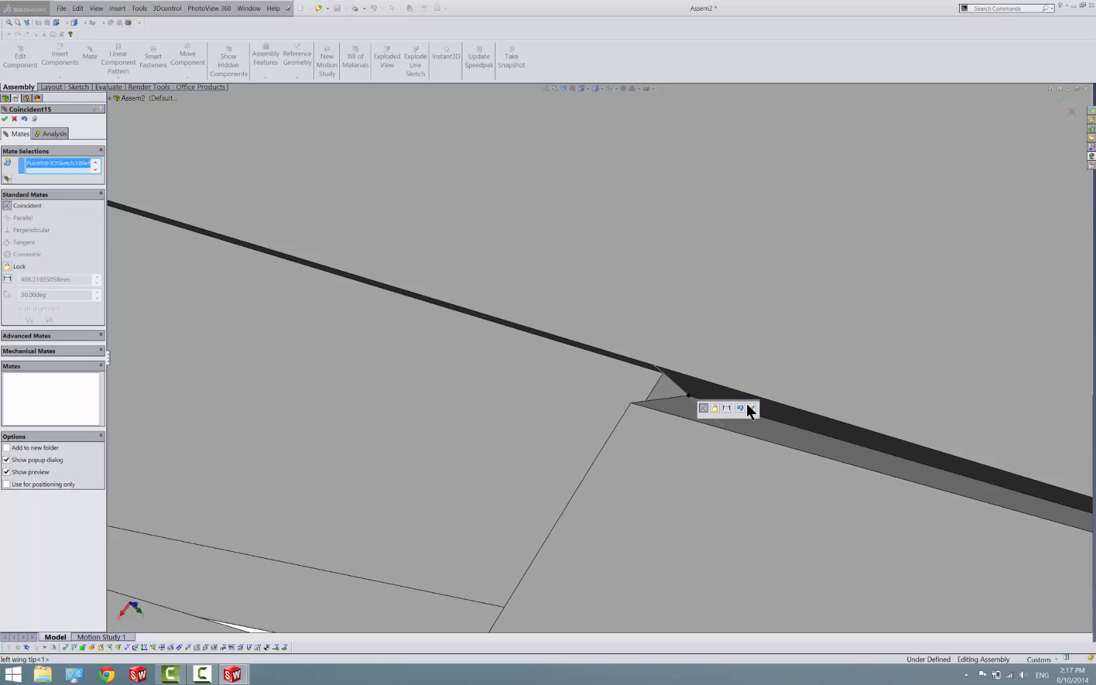
pyautogui.click(747, 404)
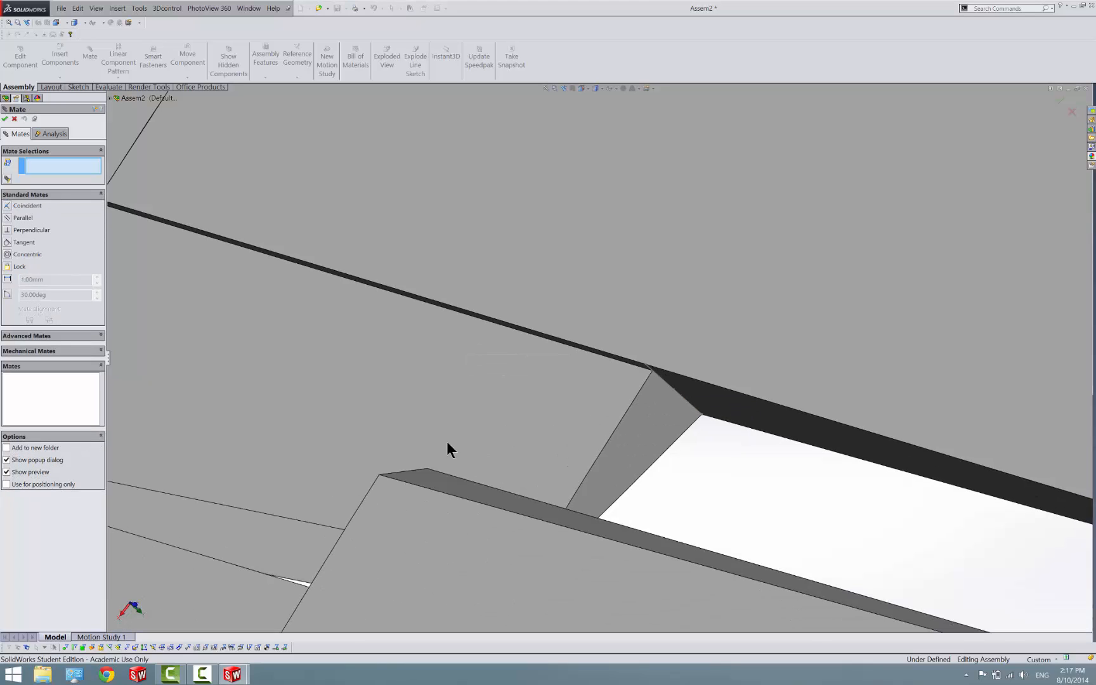
pyautogui.click(426, 468)
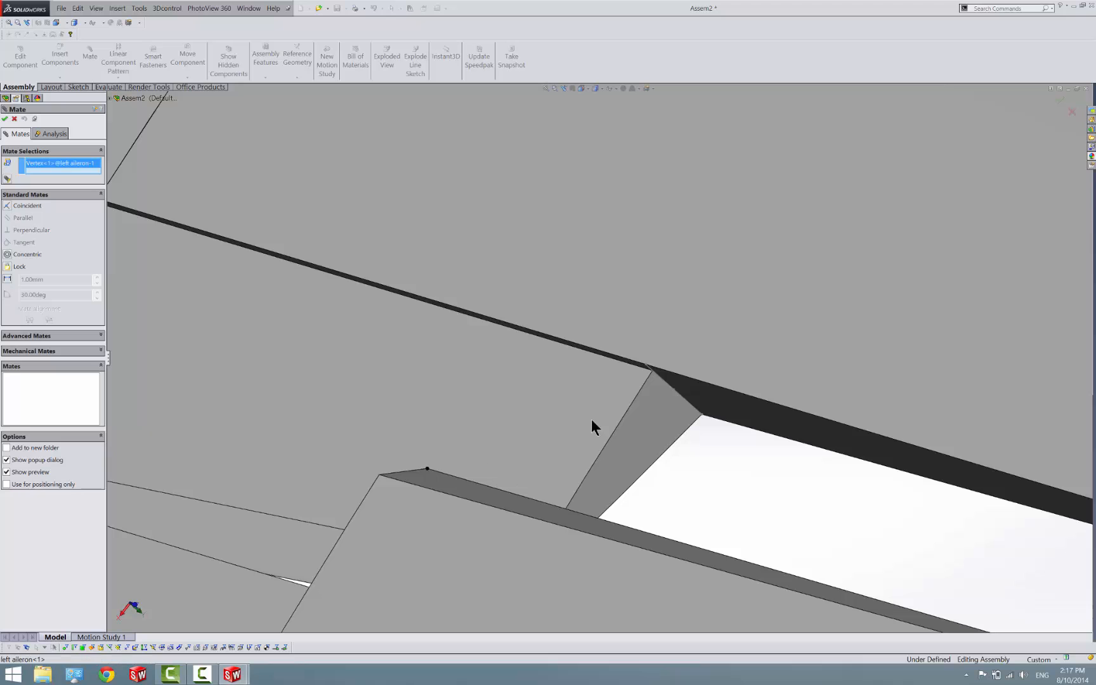
pyautogui.click(675, 390)
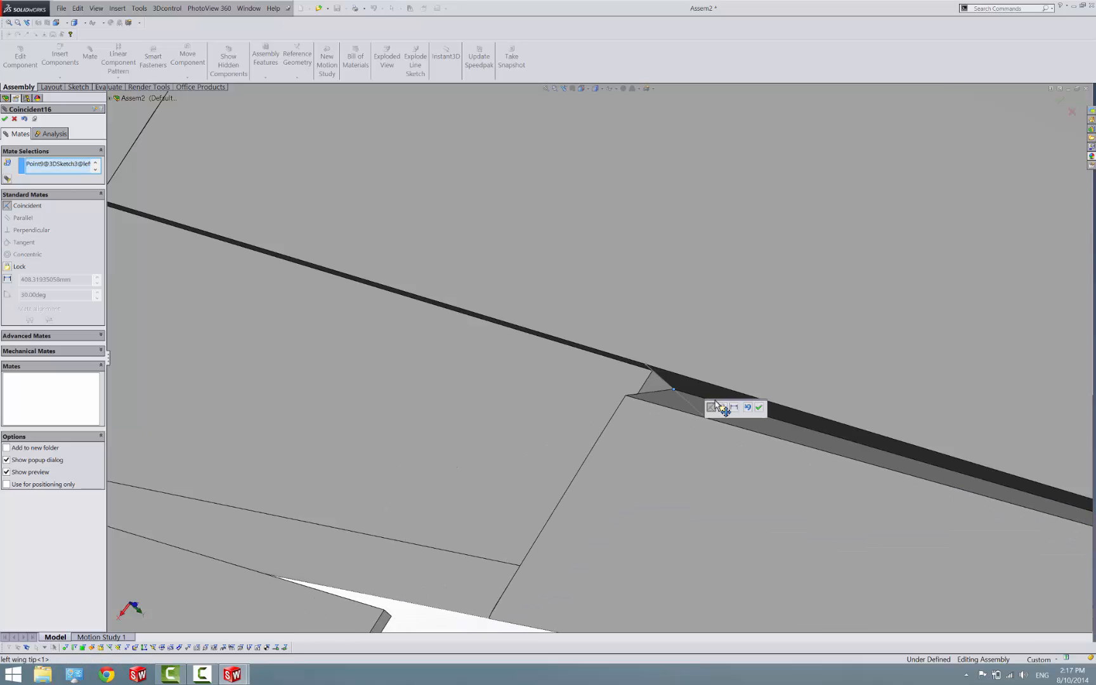
pyautogui.click(754, 404)
# Mate the left aileron's leading edge coincident with the sketch point at the outboard end of the left wing tip's cutout
pyautogui.scroll(5, 755, 406)
pyautogui.moveTo(759, 411); pyautogui.dragTo(809, 412, button='middle')
pyautogui.scroll(-5, 801, 414)
pyautogui.moveTo(641, 423); pyautogui.dragTo(594, 468)
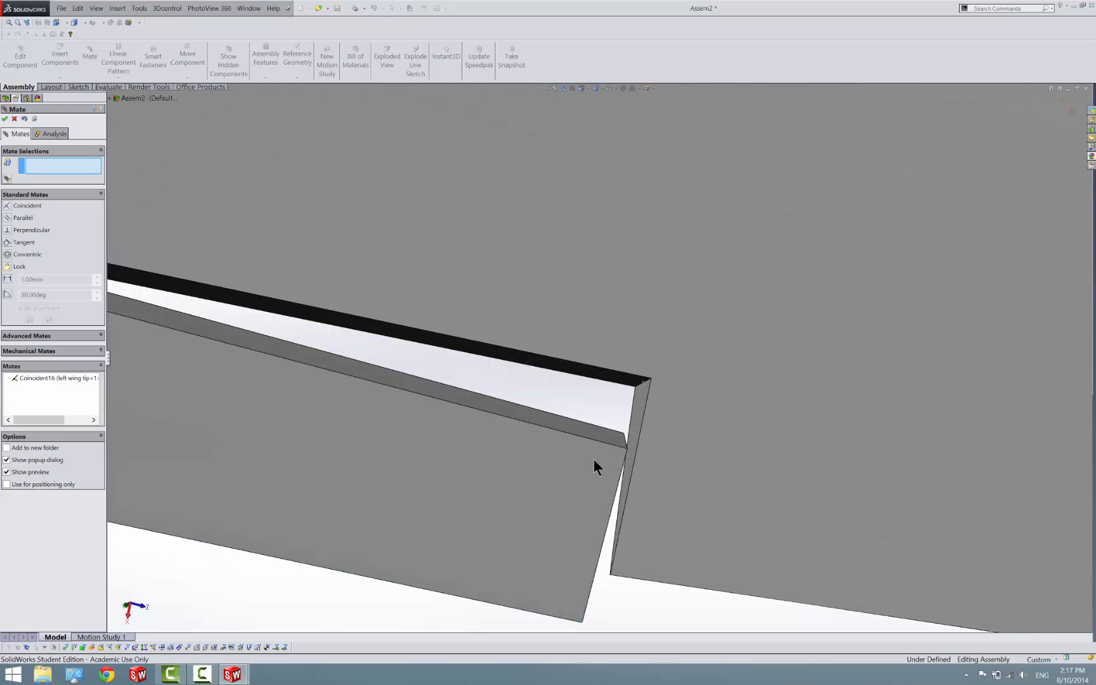
pyautogui.click(613, 429)
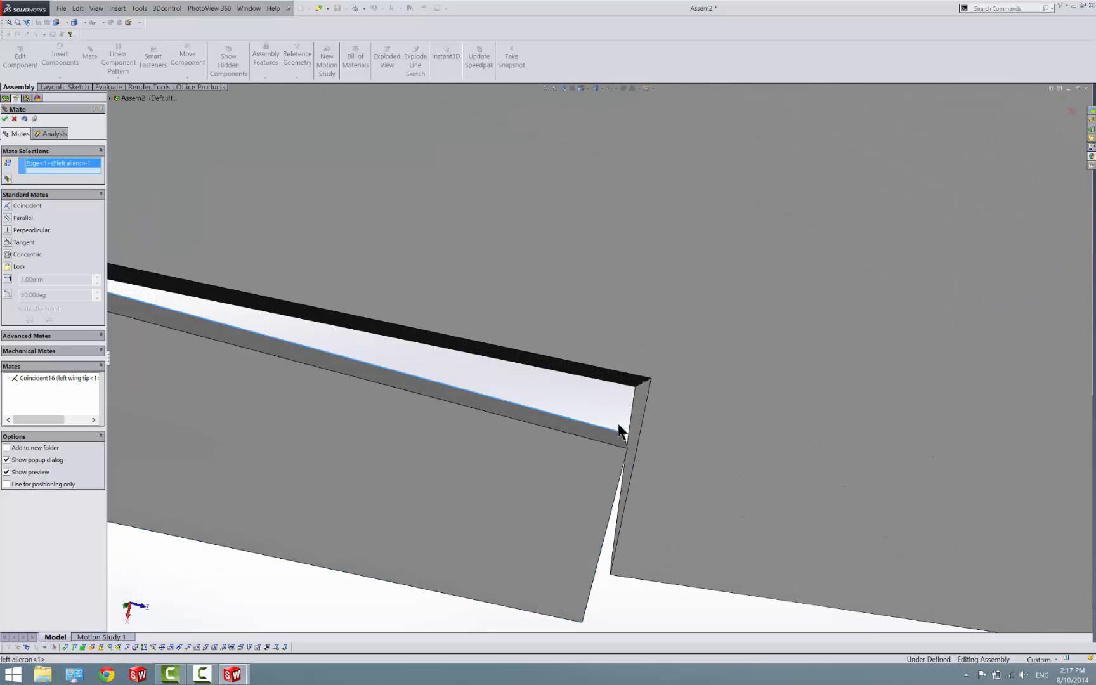
pyautogui.click(644, 382)
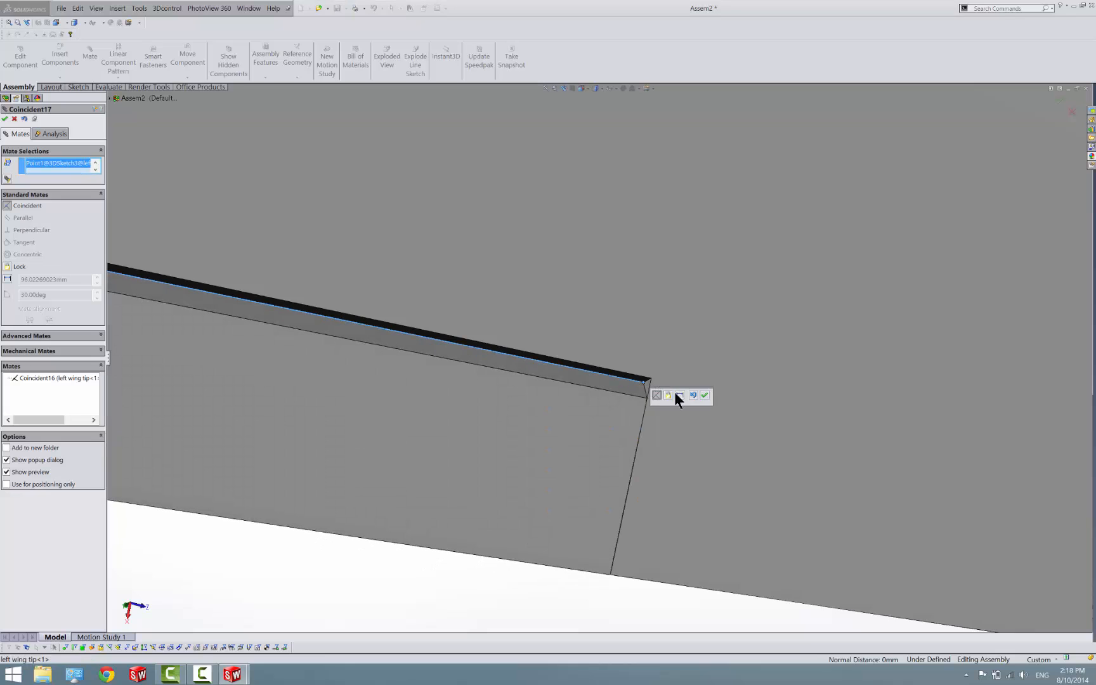
pyautogui.click(704, 396)
# Mate the left outboard flap's forward inboard corner coincident with the center part's corner vertex at the left wing joint
pyautogui.scroll(5, 703, 396)
pyautogui.moveTo(501, 408); pyautogui.dragTo(476, 481)
pyautogui.scroll(3, 368, 406)
pyautogui.moveTo(368, 406); pyautogui.dragTo(294, 379, button='middle')
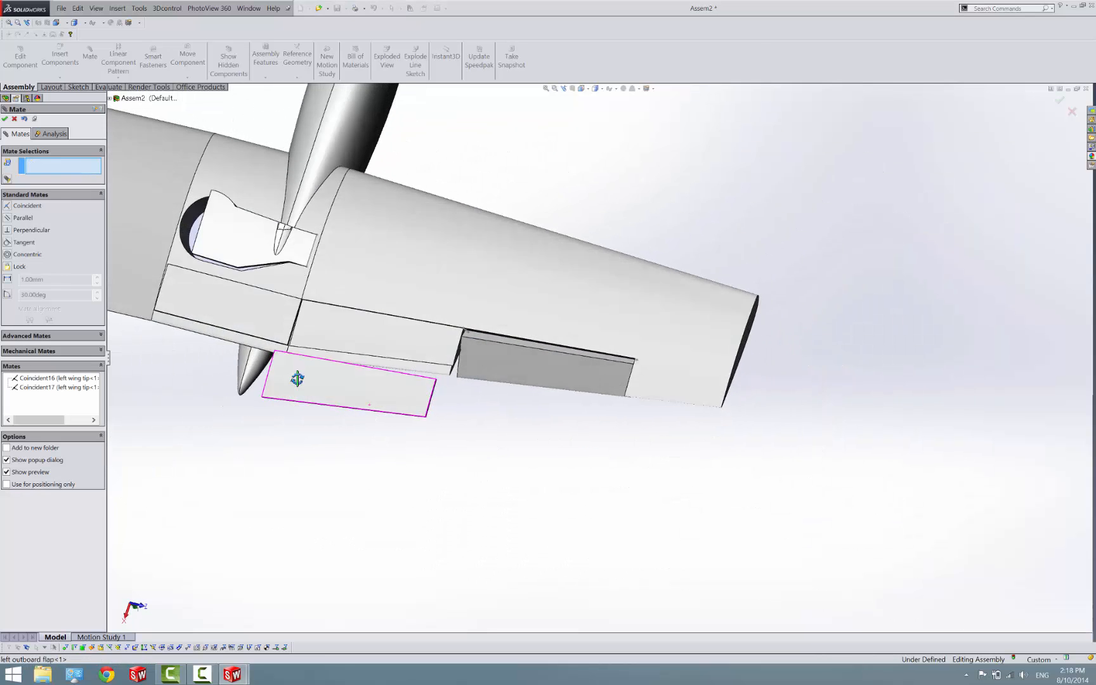
pyautogui.scroll(-5, 292, 374)
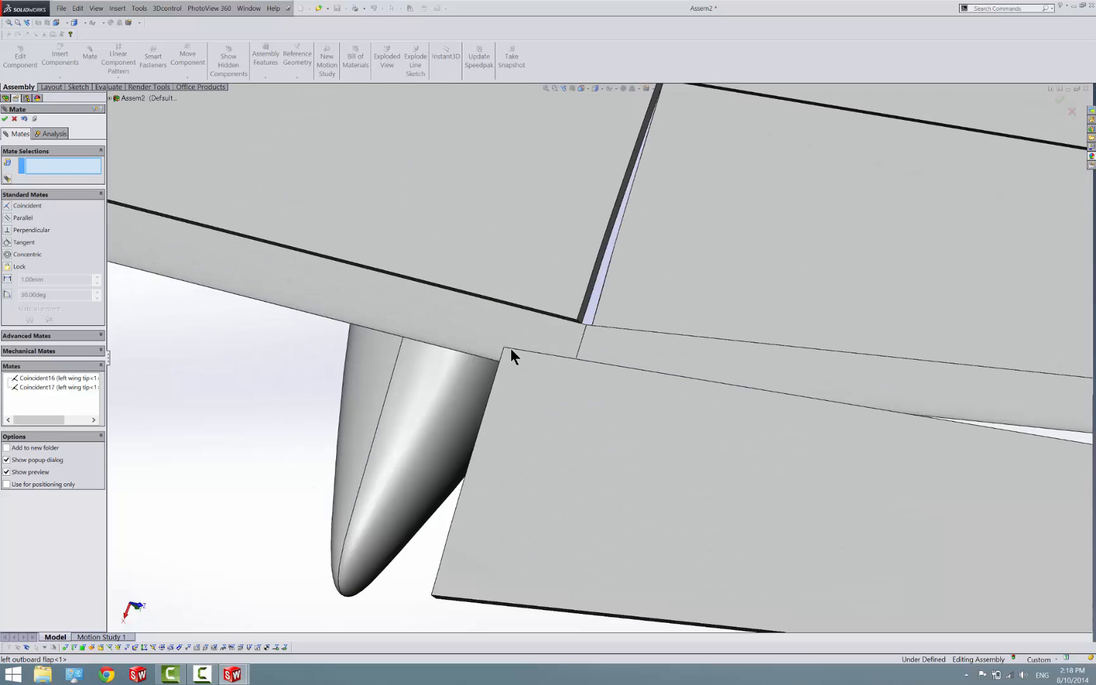
pyautogui.click(504, 348)
pyautogui.scroll(5, 652, 174)
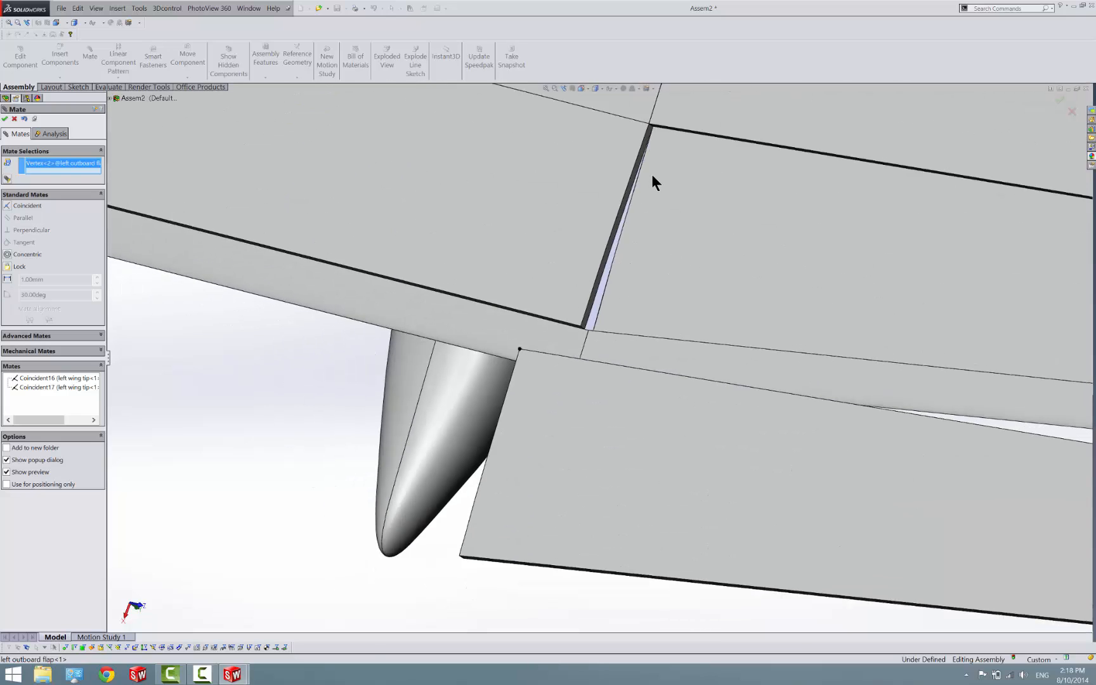
pyautogui.scroll(-5, 650, 182)
pyautogui.click(588, 325)
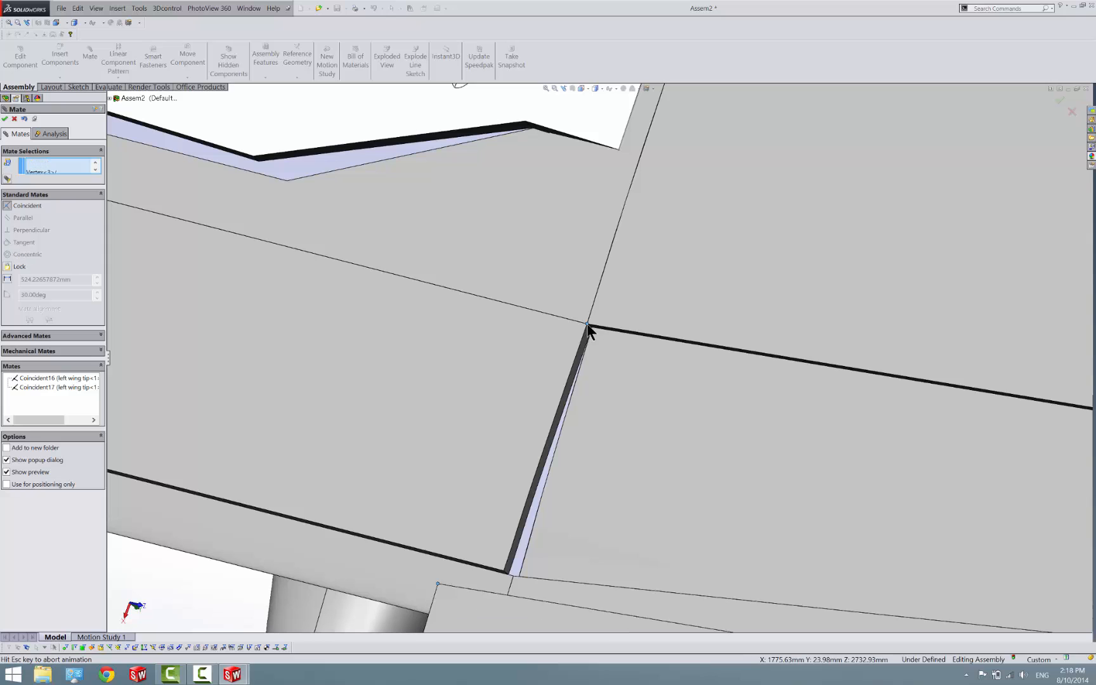
pyautogui.click(674, 319)
# Try to mate the left outboard flap's forward edge coincident with the sketch point at the aileron cutout's inboard corner, and clear the selections
pyautogui.scroll(5, 790, 375)
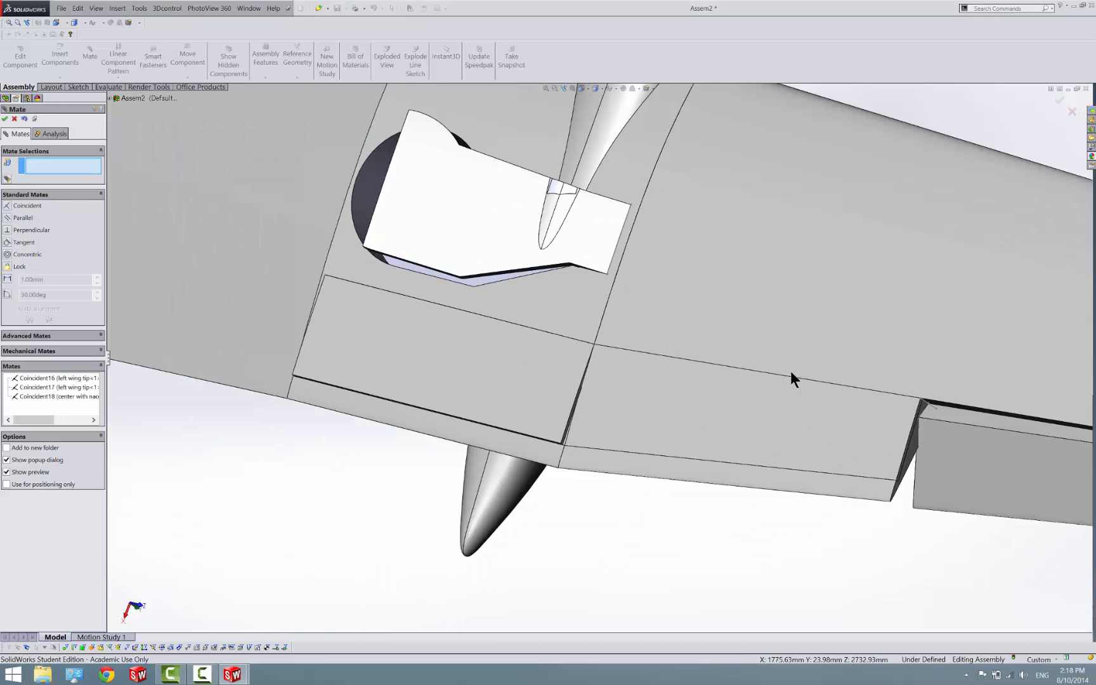
pyautogui.scroll(-5, 898, 413)
pyautogui.moveTo(854, 413); pyautogui.dragTo(836, 441)
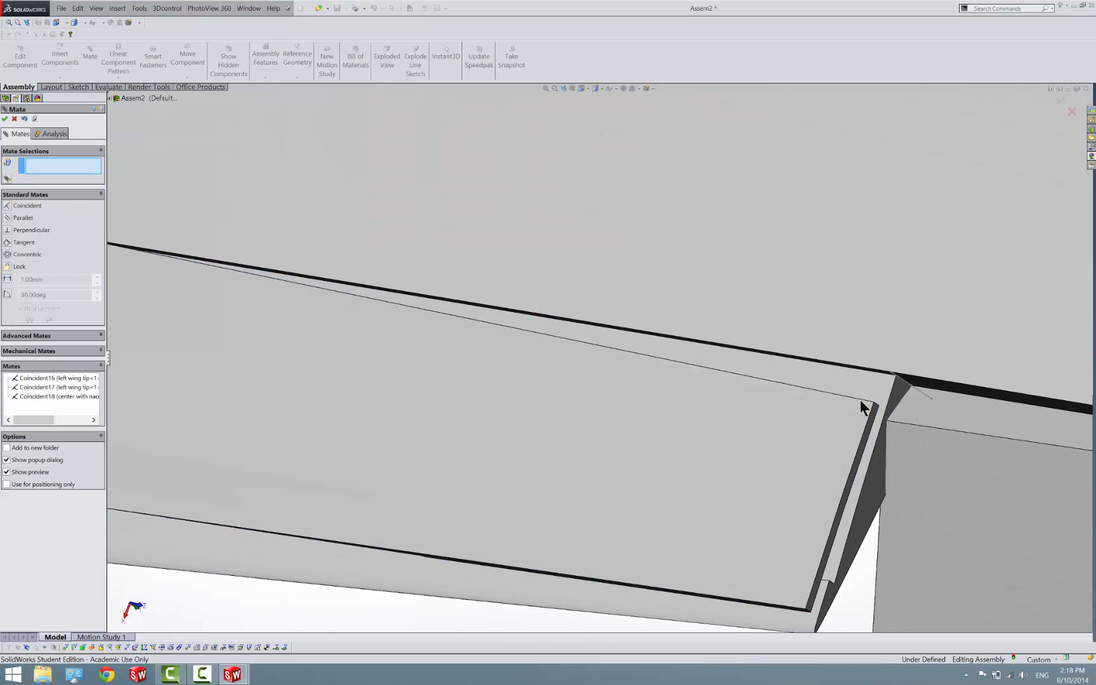
pyautogui.click(864, 401)
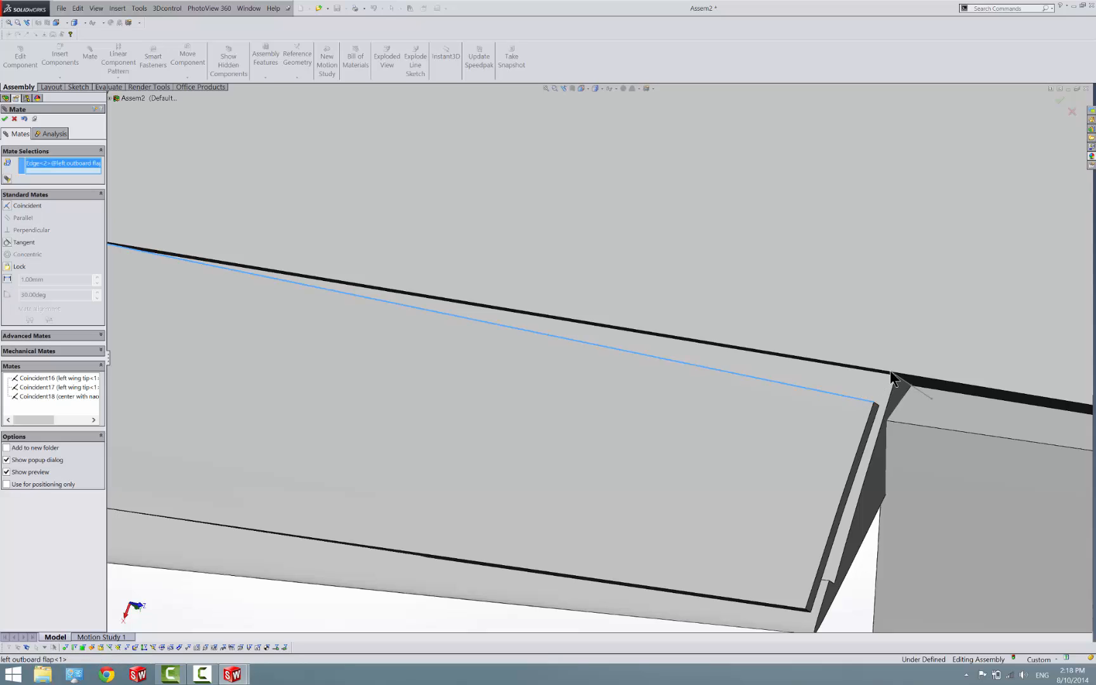
pyautogui.click(890, 371)
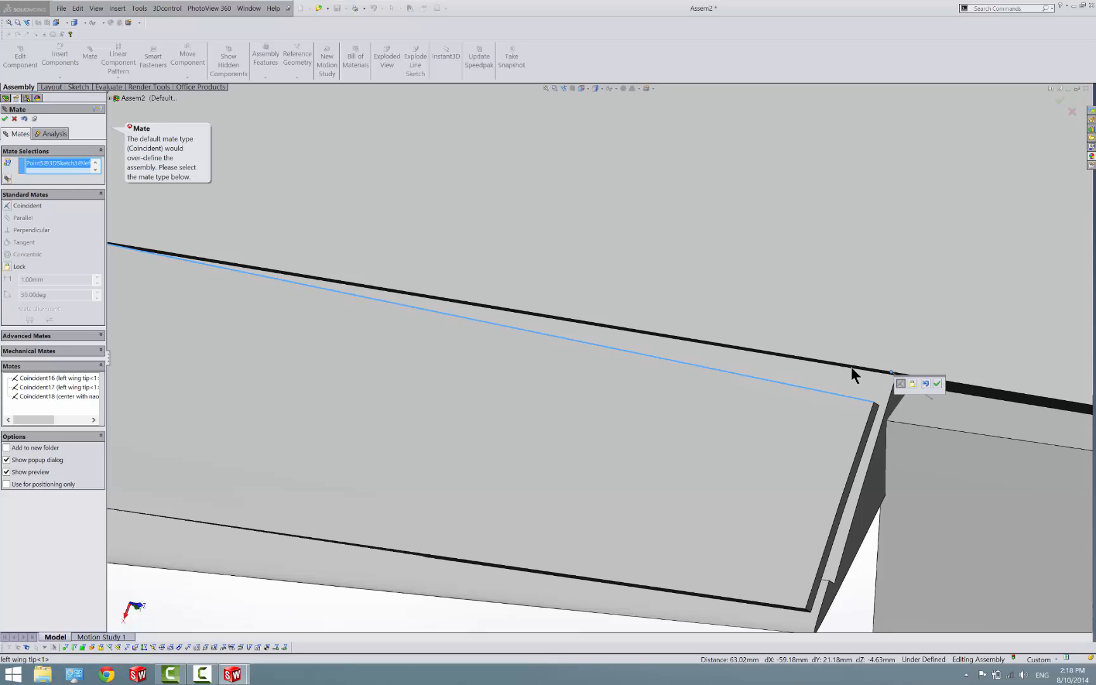
pyautogui.rightClick(64, 166)
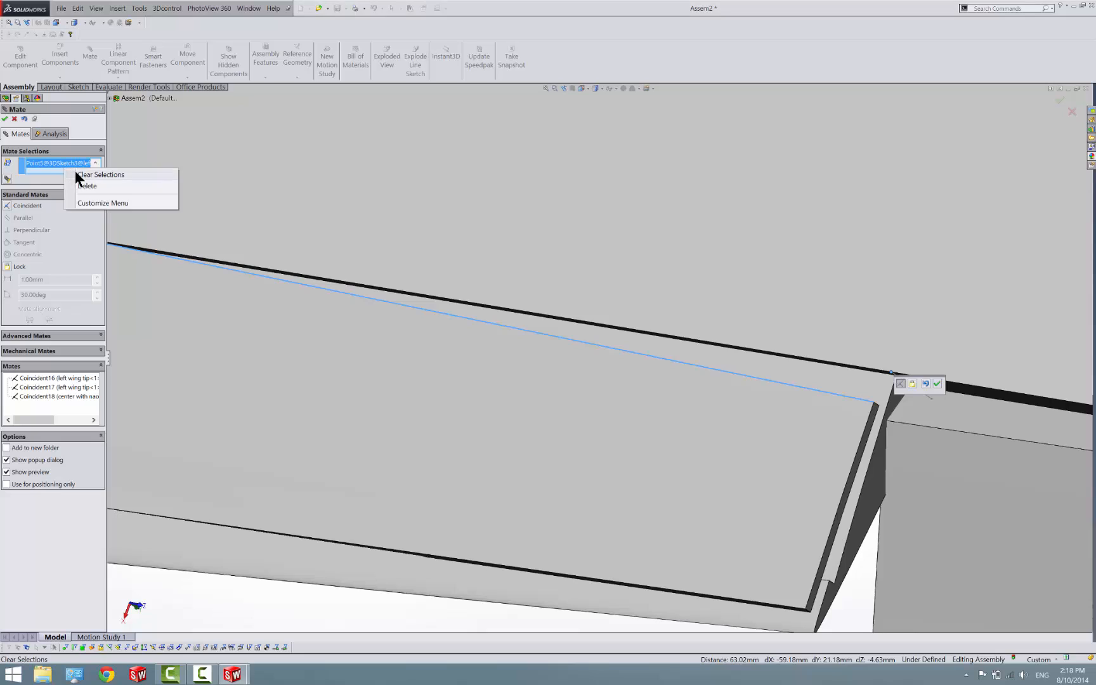
pyautogui.click(76, 174)
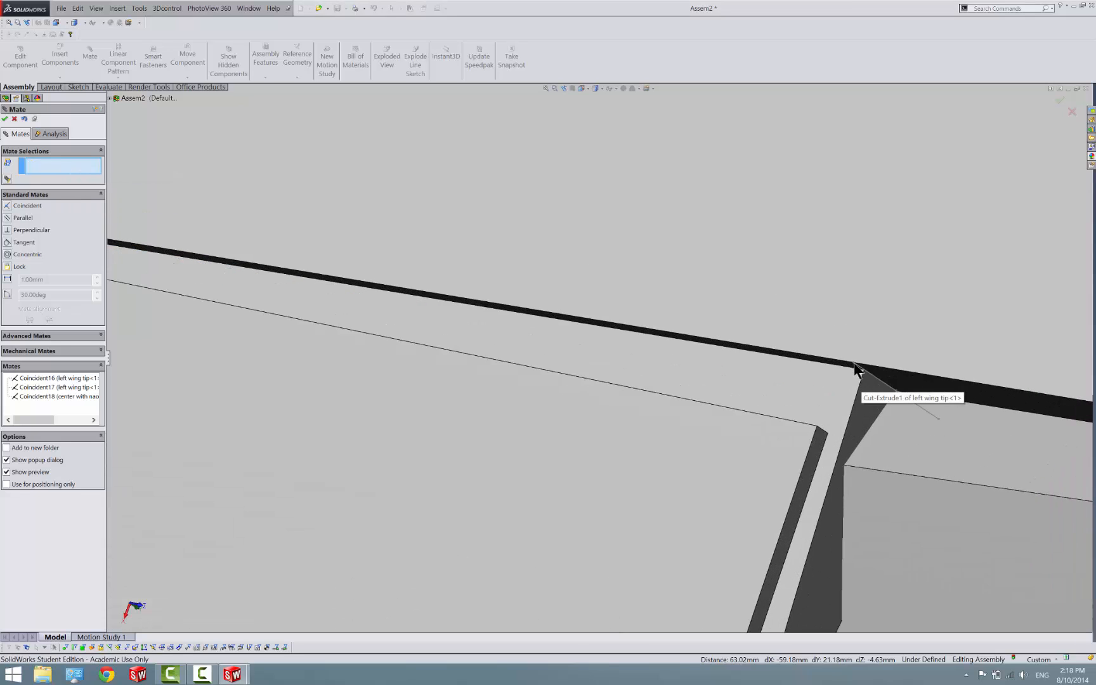
# Mate the left outboard flap's forward outboard corner at a 0.01 mm distance from the sketch point at the aileron cutout's inboard corner
pyautogui.click(855, 365)
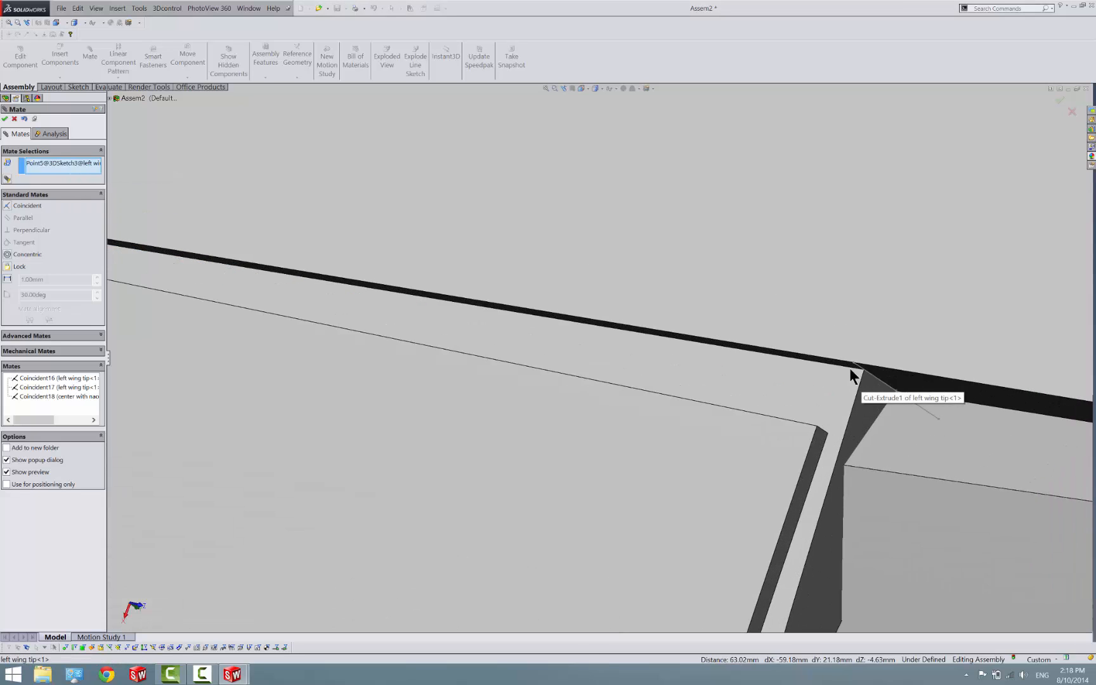
pyautogui.click(817, 426)
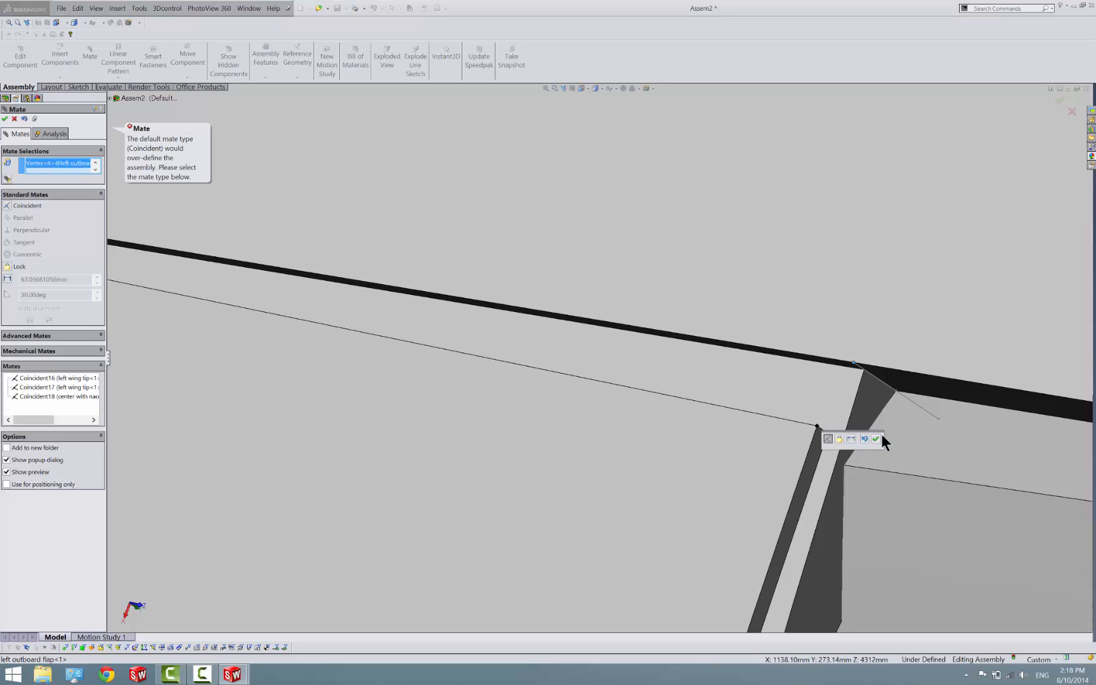
pyautogui.click(851, 439)
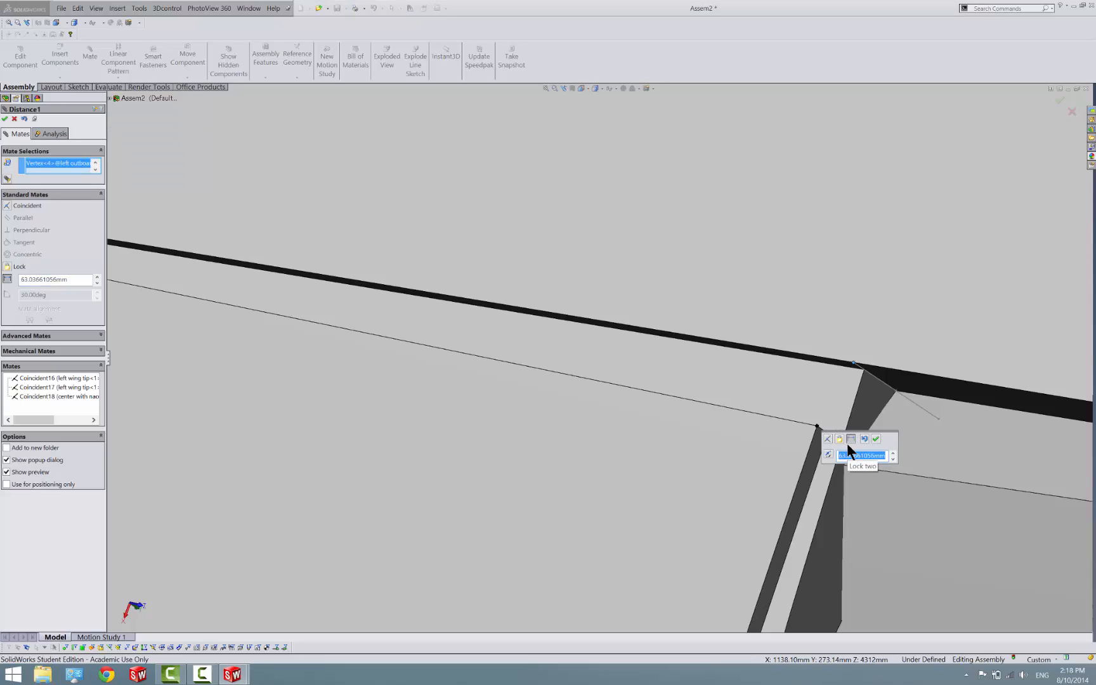
pyautogui.write('0.01')
pyautogui.press('Return')
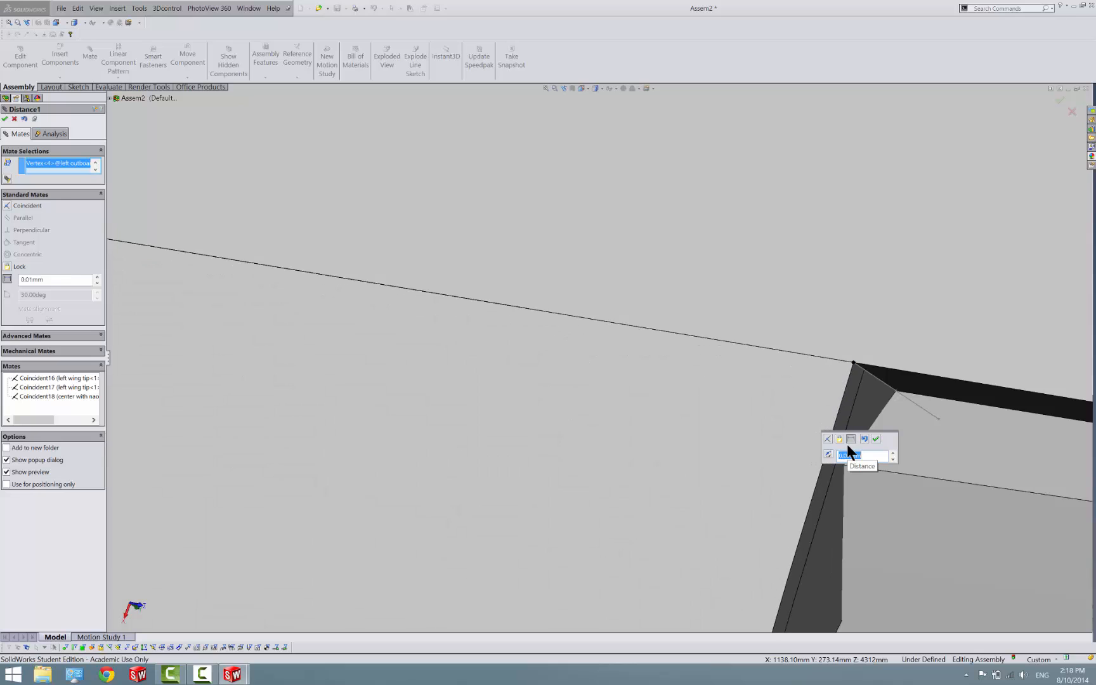
pyautogui.click(876, 439)
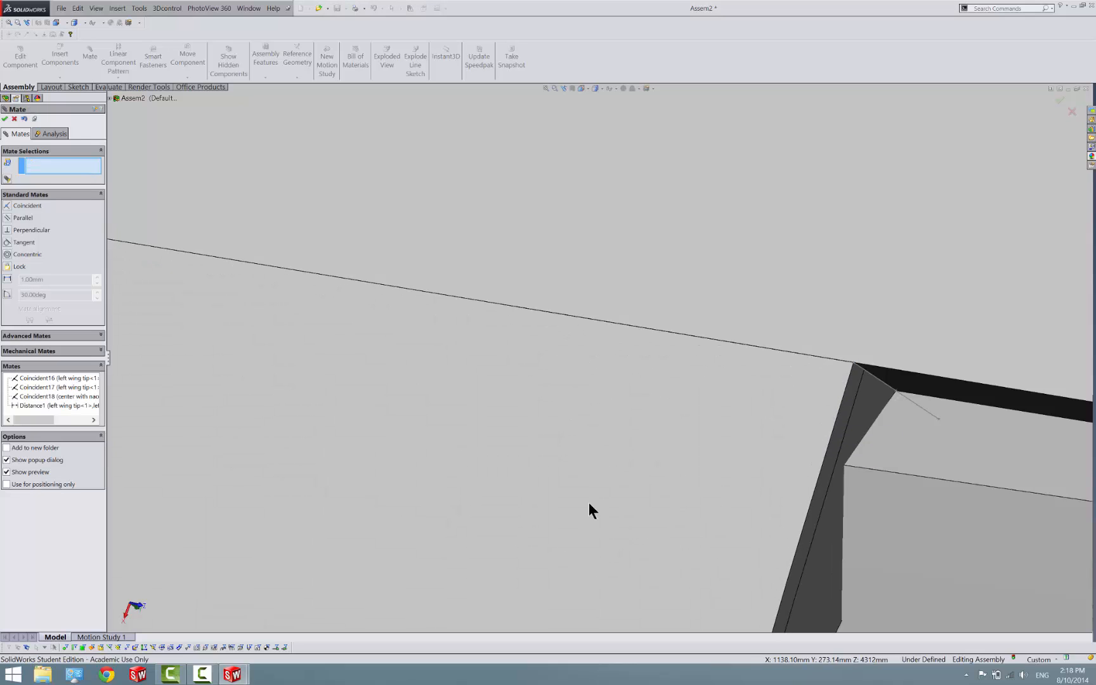
# Swing the left outboard flap about its forward edge to test its hinge motion, and finish the mating command
pyautogui.scroll(5, 634, 481)
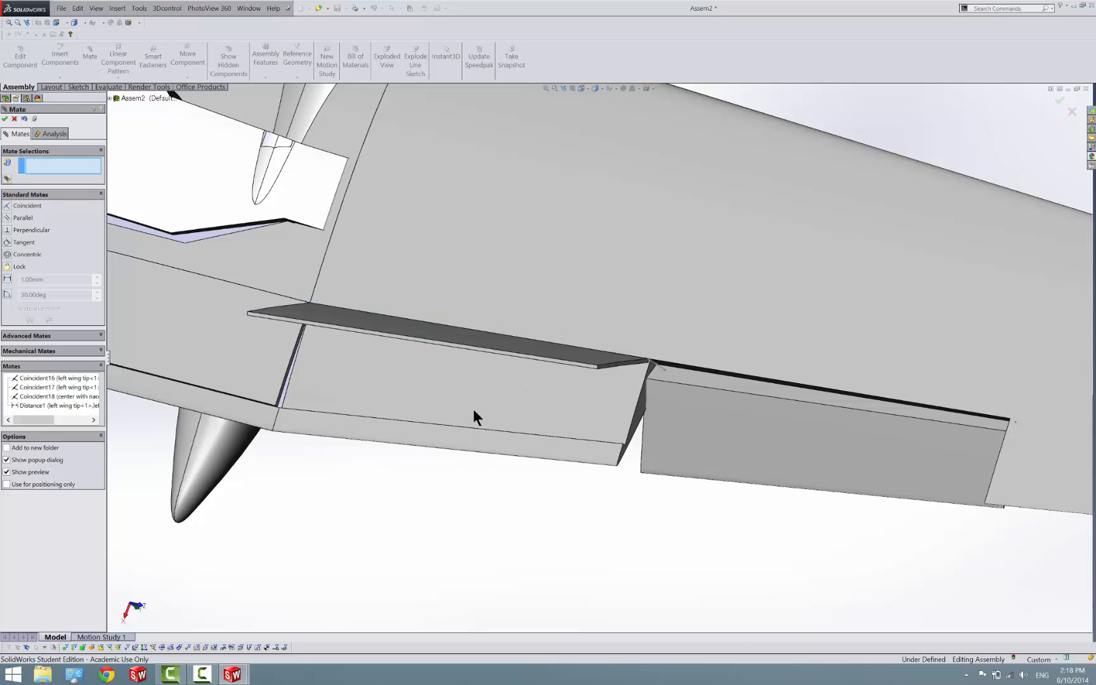
pyautogui.moveTo(479, 351); pyautogui.dragTo(460, 540)
pyautogui.scroll(-1, 460, 539)
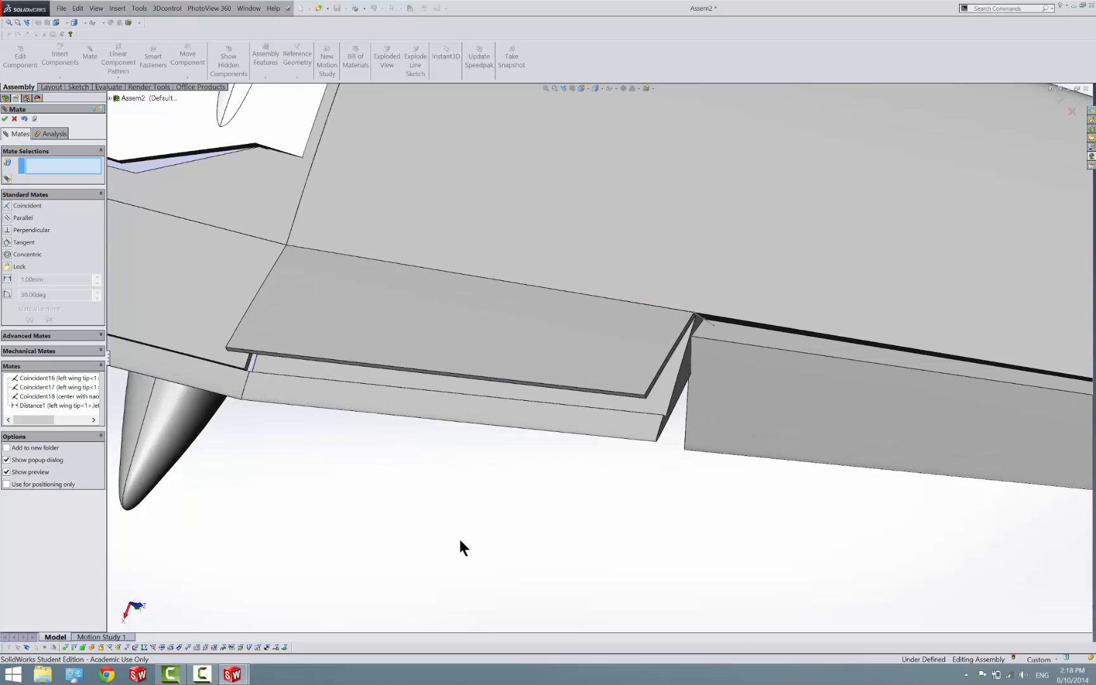
pyautogui.scroll(5, 460, 540)
pyautogui.scroll(5, 480, 469)
pyautogui.moveTo(480, 469); pyautogui.dragTo(614, 309, button='middle')
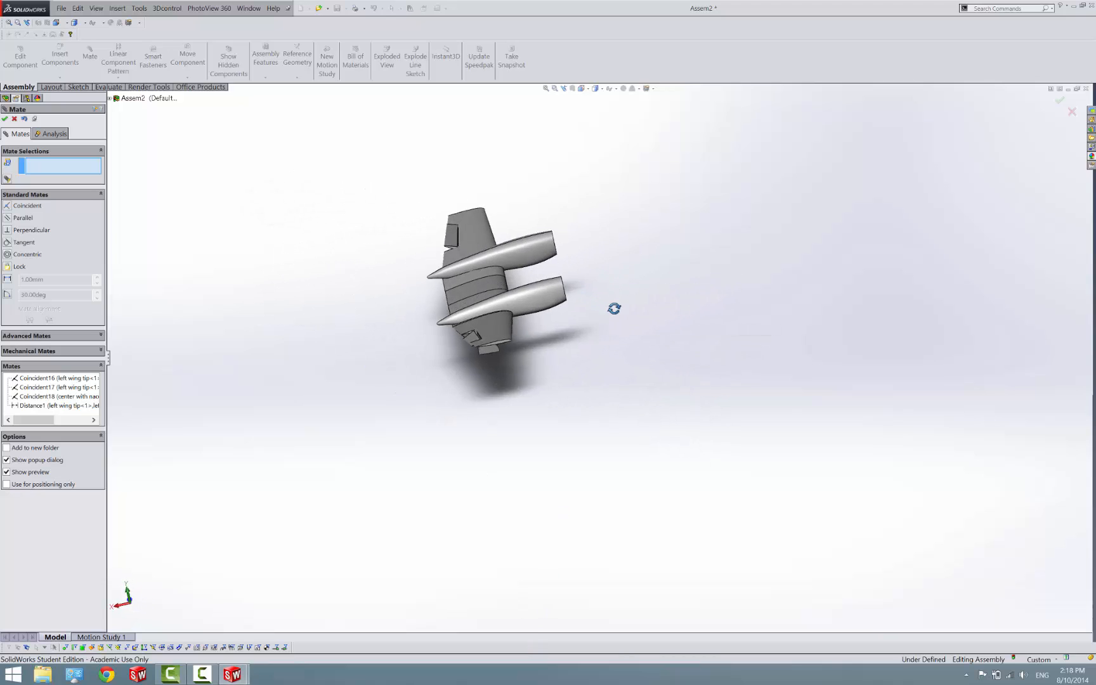
pyautogui.click(6, 119)
# Examine the assembled wing from several angles, checking the flaps, ailerons and wheel covers on the center part and wing tips
pyautogui.scroll(-5, 507, 285)
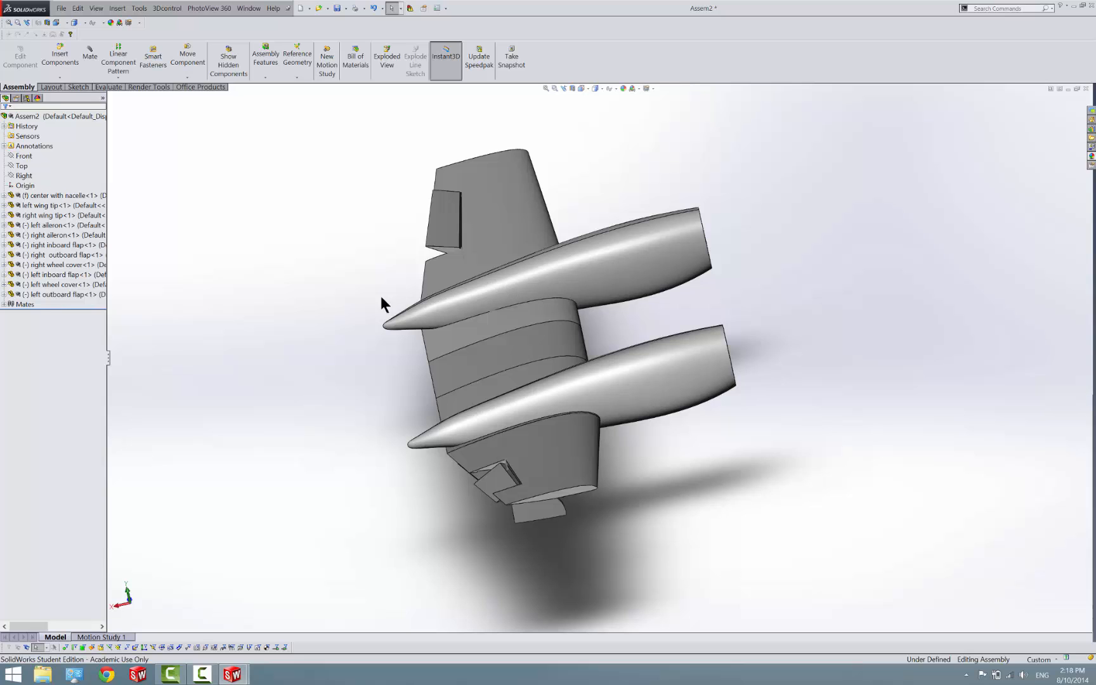
pyautogui.moveTo(445, 293); pyautogui.dragTo(416, 367, button='middle')
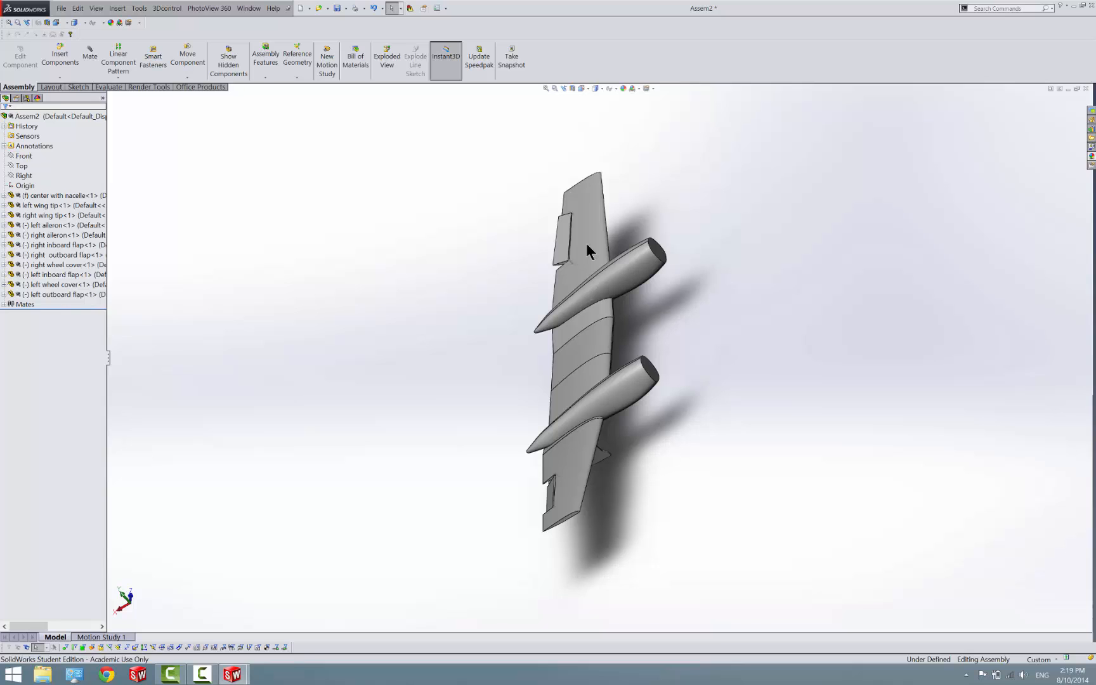
pyautogui.scroll(-6, 579, 352)
pyautogui.moveTo(547, 461)
pyautogui.mouseDown(button='middle')
pyautogui.moveTo(485, 460)
pyautogui.moveTo(499, 479)
pyautogui.moveTo(550, 453)
pyautogui.mouseUp(button='middle')
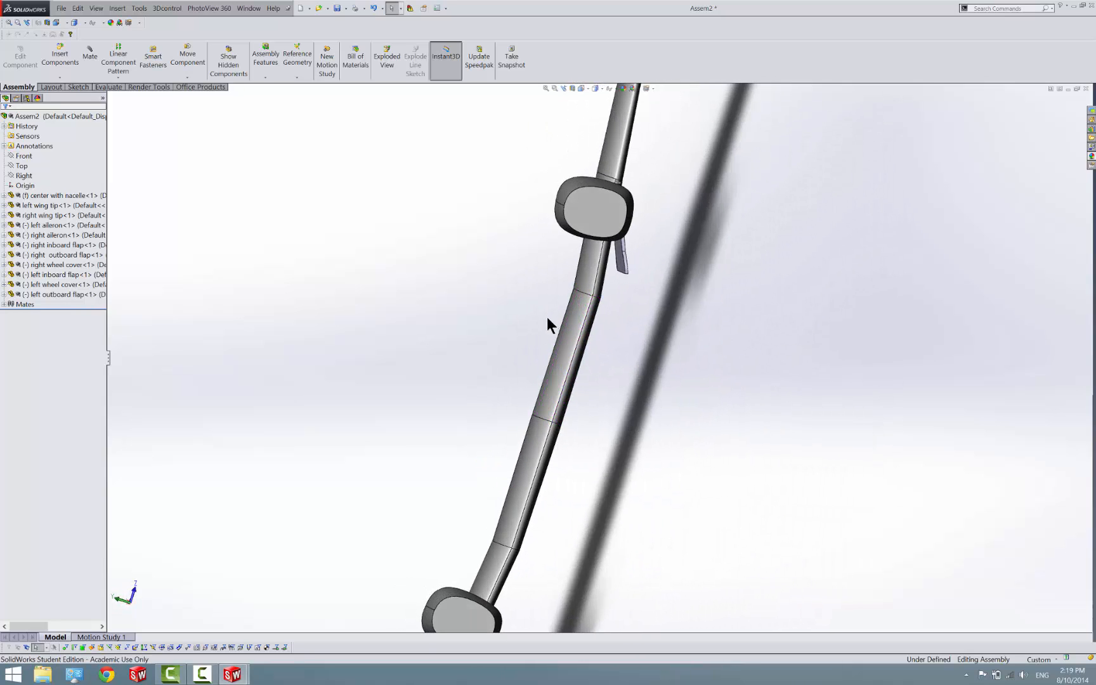
pyautogui.scroll(6, 522, 334)
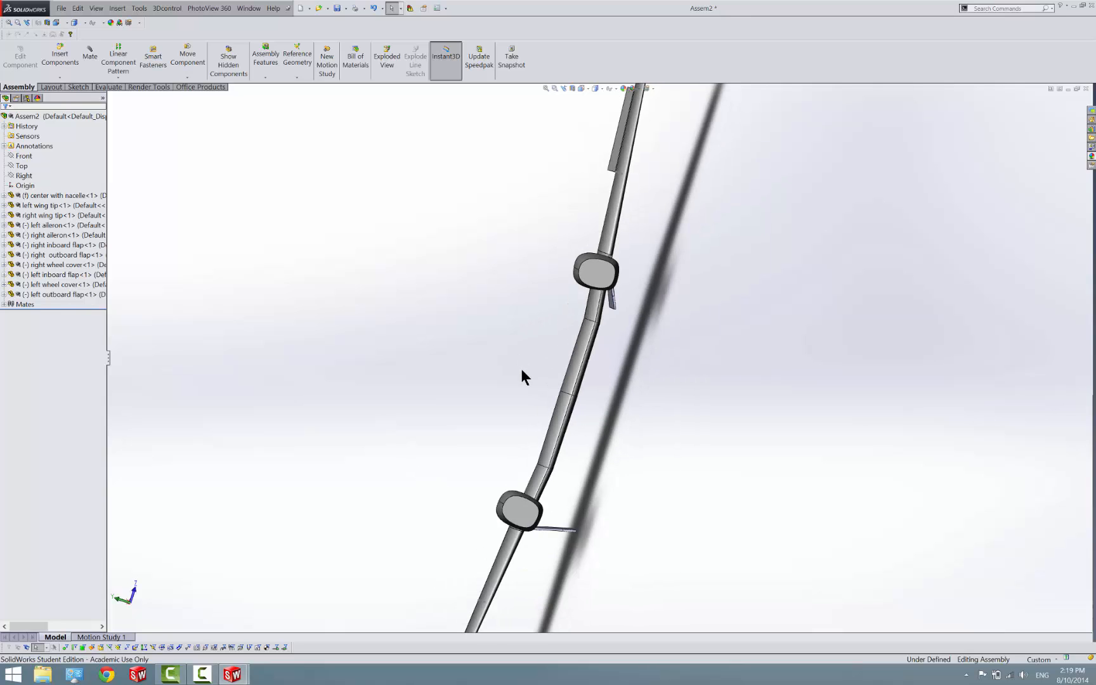
pyautogui.moveTo(538, 420)
pyautogui.mouseDown(button='middle')
pyautogui.moveTo(499, 387)
pyautogui.moveTo(391, 338)
pyautogui.moveTo(423, 362)
pyautogui.moveTo(603, 377)
pyautogui.moveTo(603, 354)
pyautogui.mouseUp(button='middle')
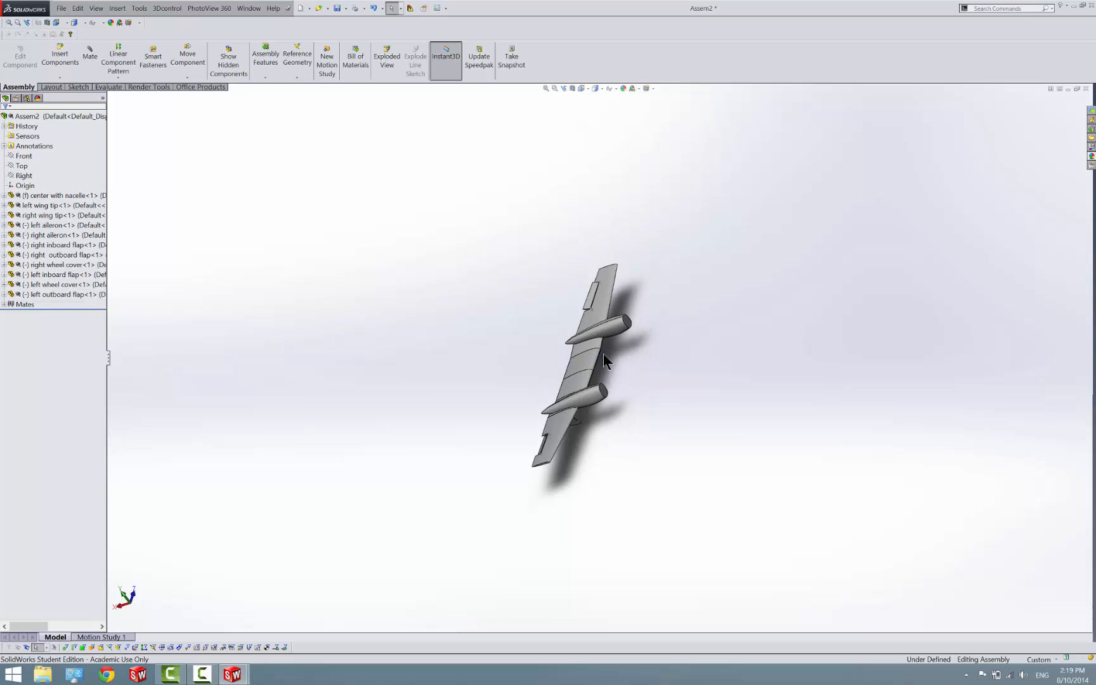
pyautogui.scroll(-4, 601, 348)
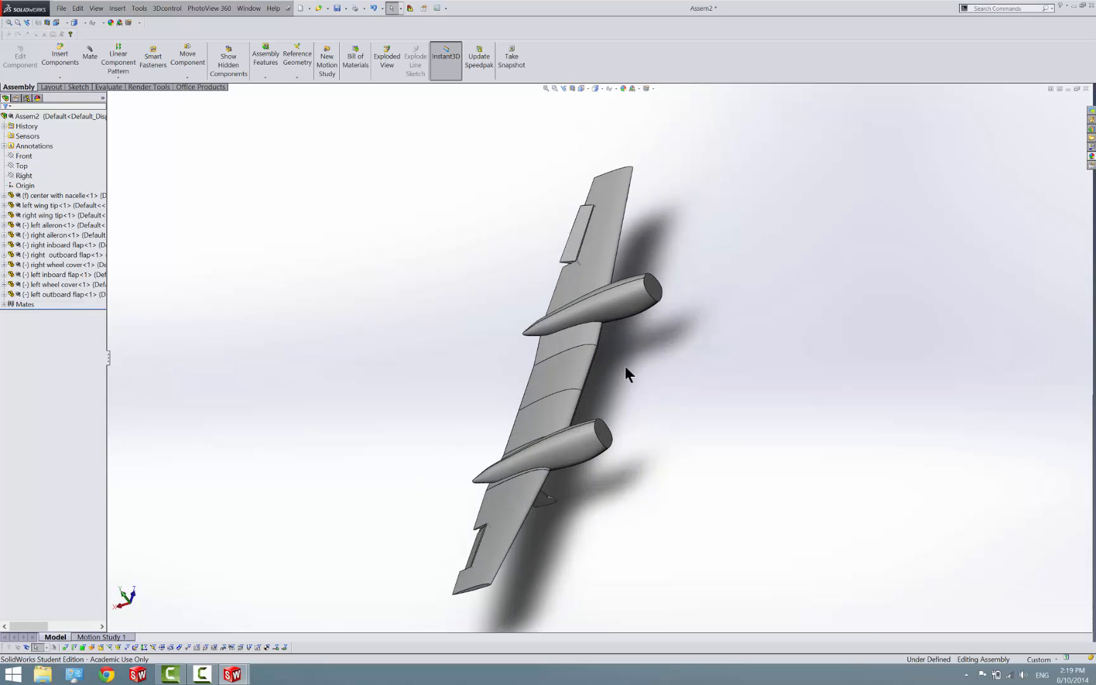
pyautogui.click(203, 675)
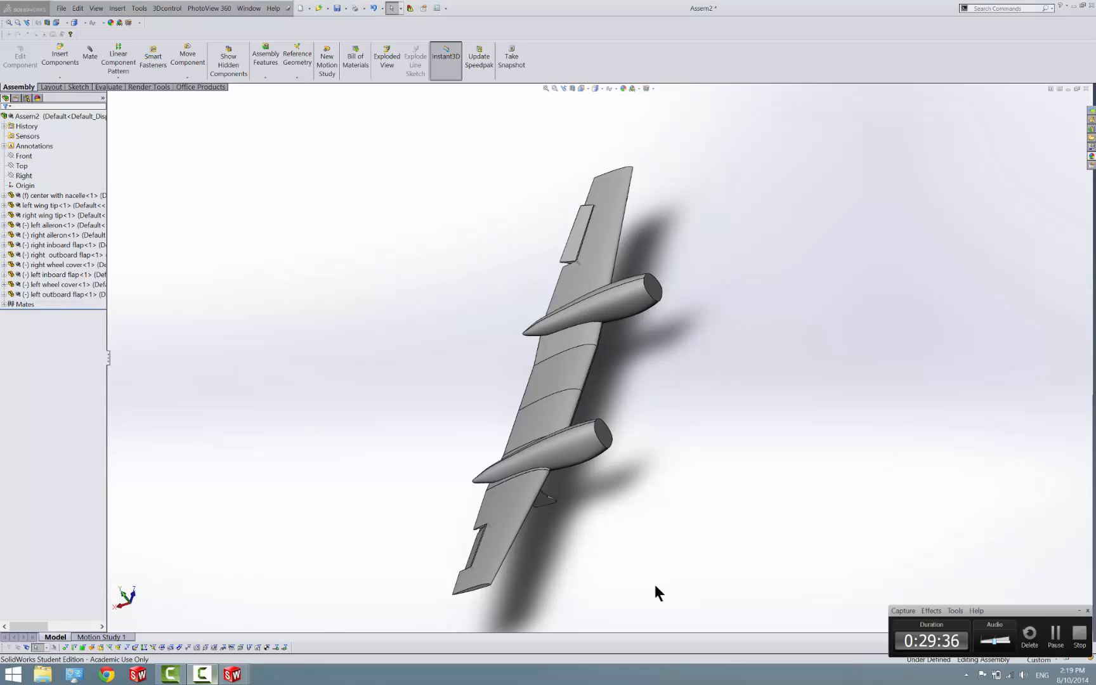